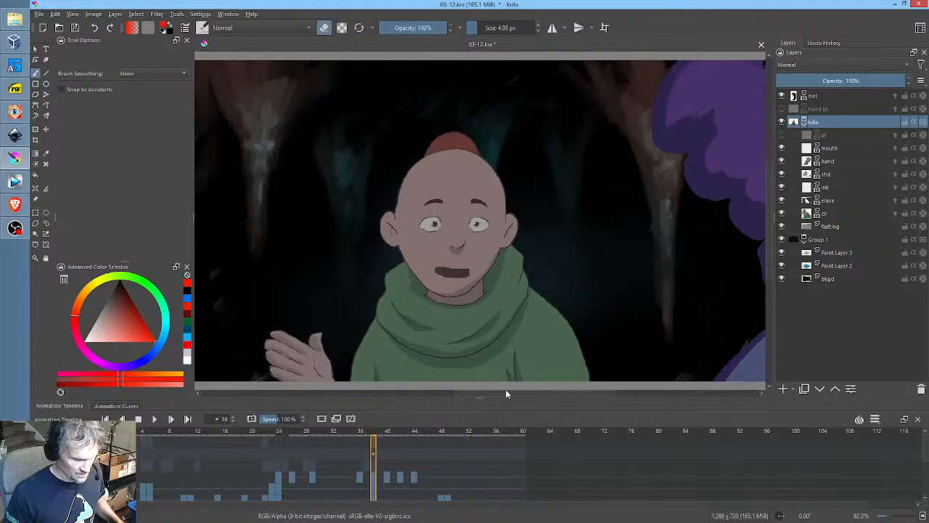
# Enlarge the animation timeline and replace the luka character's drawing at frame 38 with the tilted-head, wide-eyed pose
pyautogui.moveTo(477, 397); pyautogui.dragTo(481, 356)
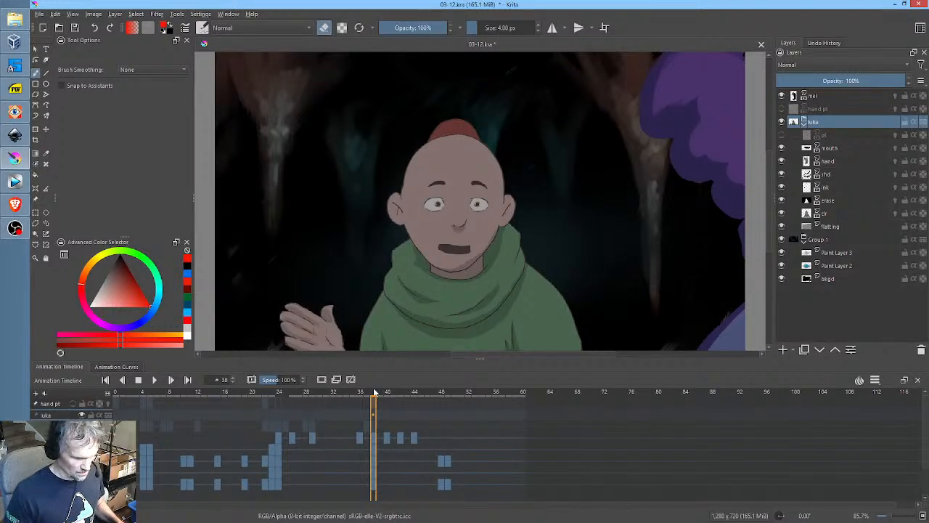
pyautogui.moveTo(374, 393)
pyautogui.mouseDown()
pyautogui.moveTo(454, 398)
pyautogui.moveTo(370, 407)
pyautogui.mouseUp()
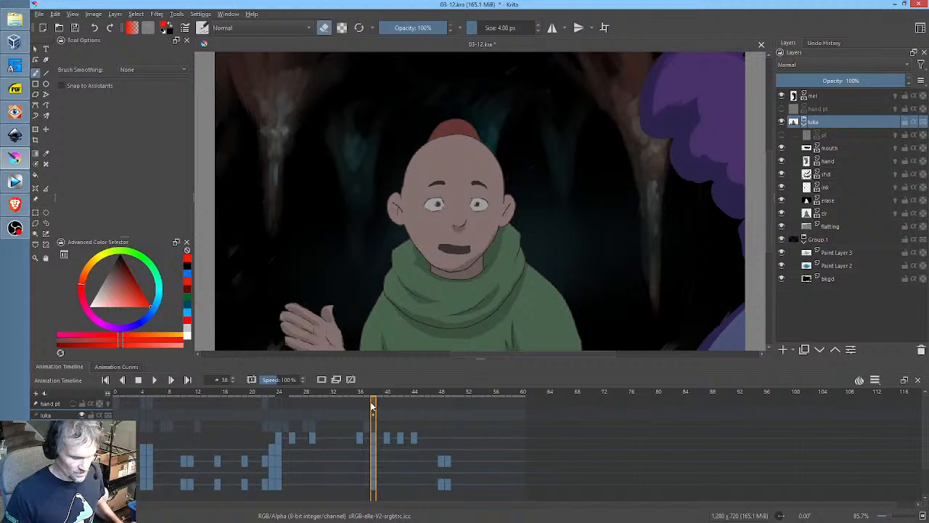
pyautogui.moveTo(371, 406); pyautogui.dragTo(372, 407)
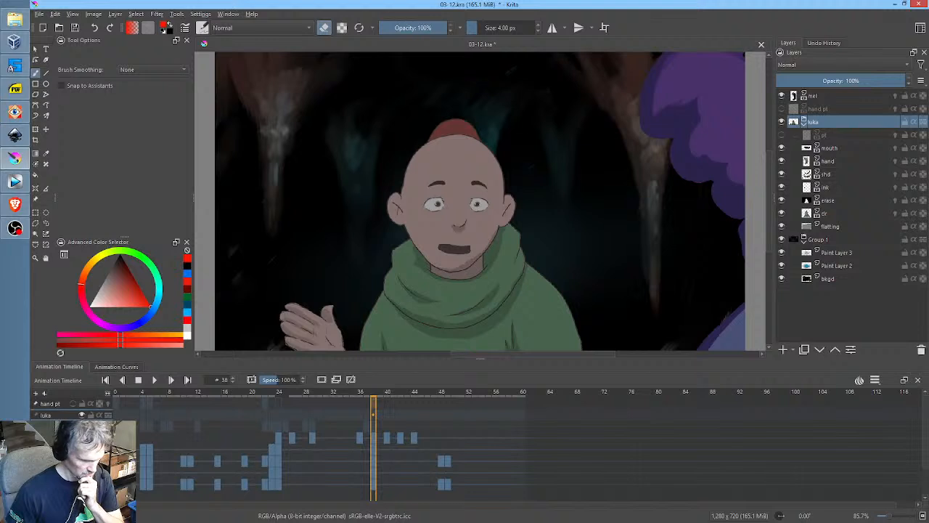
pyautogui.moveTo(378, 392)
pyautogui.mouseDown()
pyautogui.moveTo(358, 392)
pyautogui.moveTo(374, 393)
pyautogui.mouseUp()
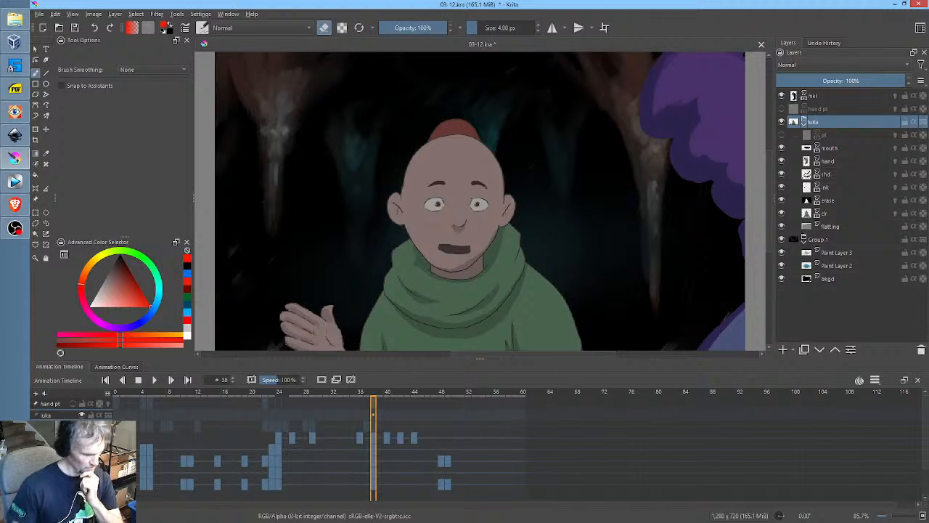
pyautogui.click(373, 450)
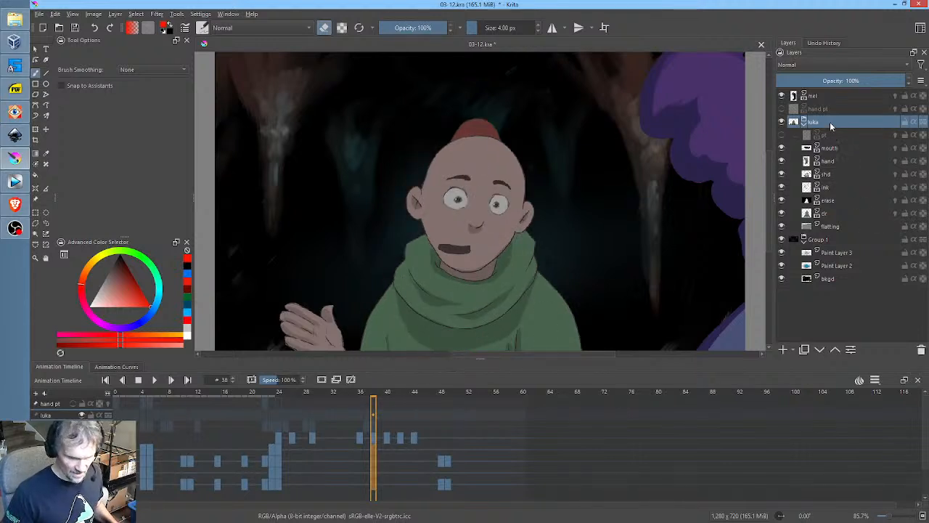
# Transform the luka group at frame 38: rotate it counterclockwise about a pivot below the body and position it at about 594, 797 px
pyautogui.hotkey('ctrl', 't')
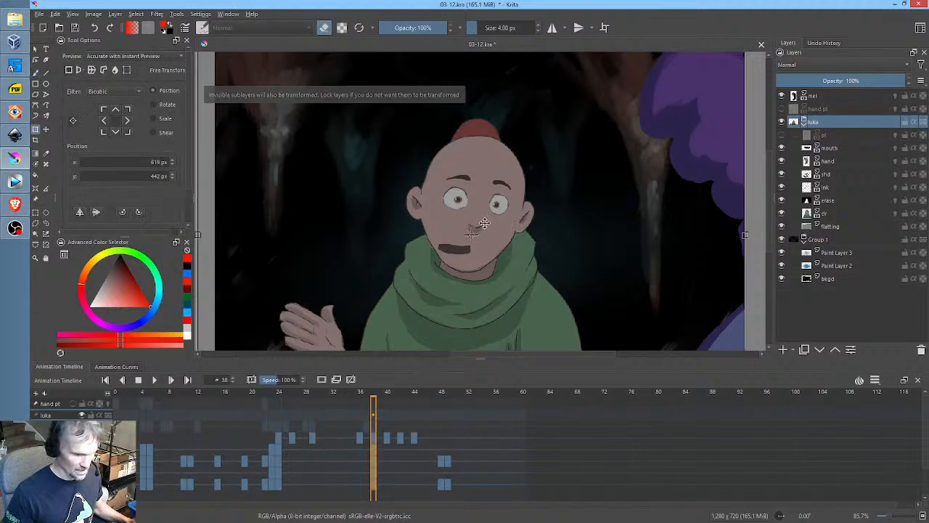
pyautogui.moveTo(472, 236); pyautogui.dragTo(461, 374)
pyautogui.scroll(-3, 485, 294)
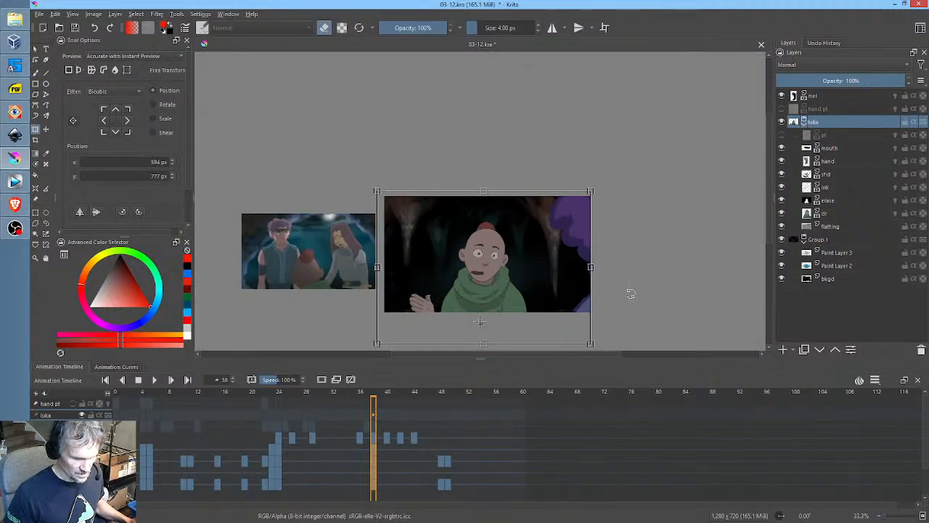
pyautogui.press('Return')
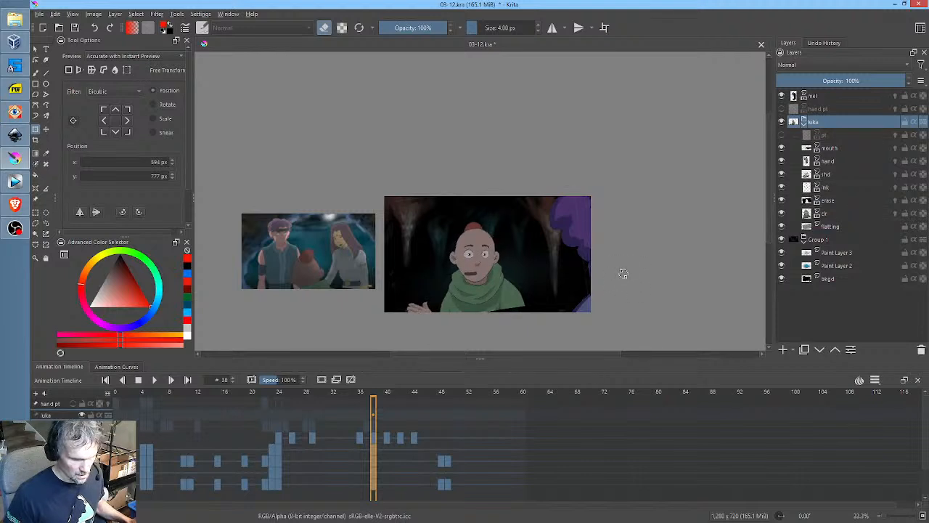
pyautogui.scroll(2, 531, 269)
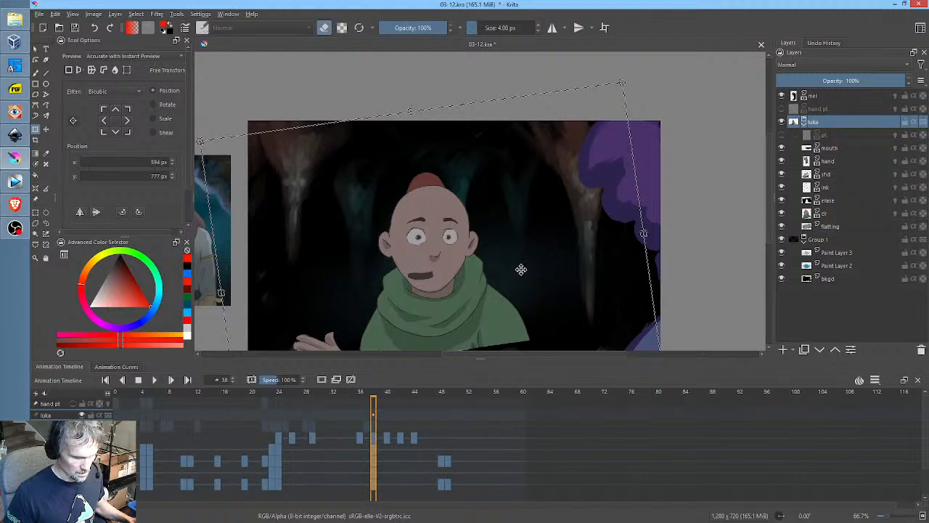
pyautogui.scroll(-1, 520, 269)
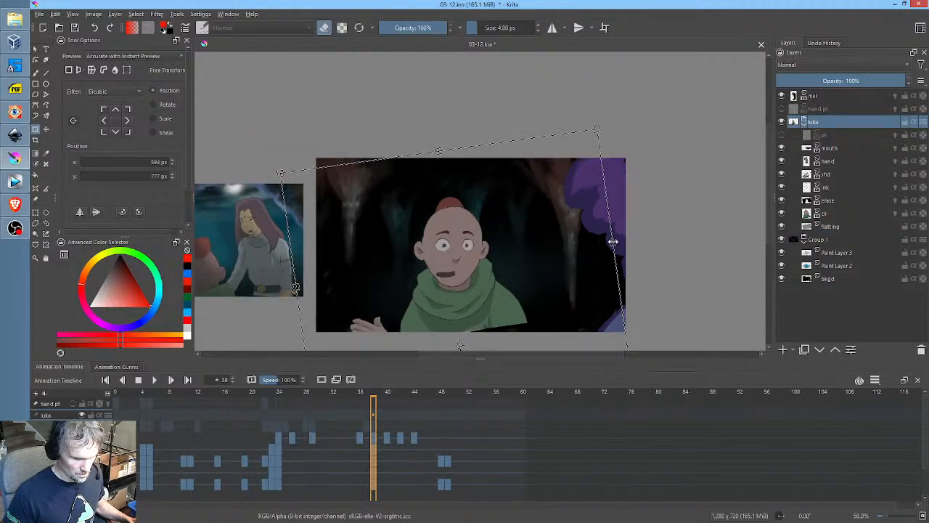
pyautogui.moveTo(613, 241); pyautogui.dragTo(617, 243)
pyautogui.press('Return')
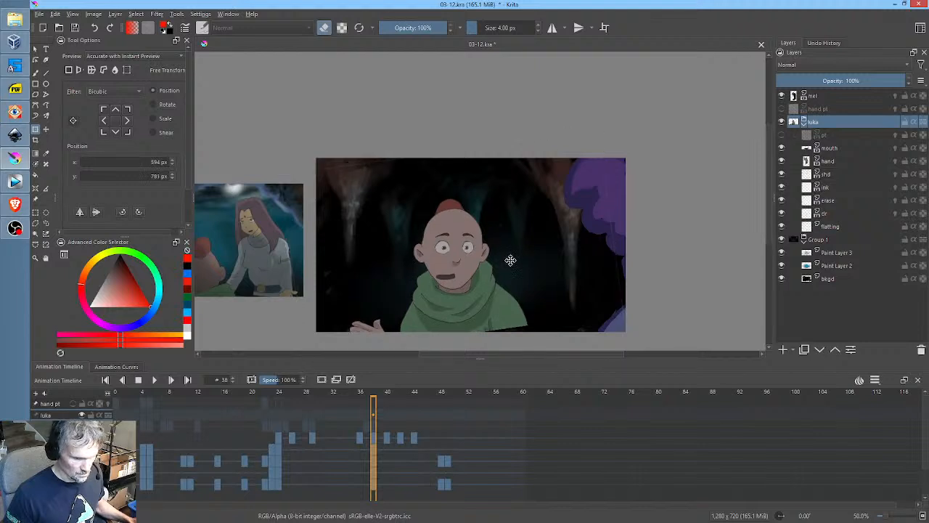
pyautogui.click(510, 259)
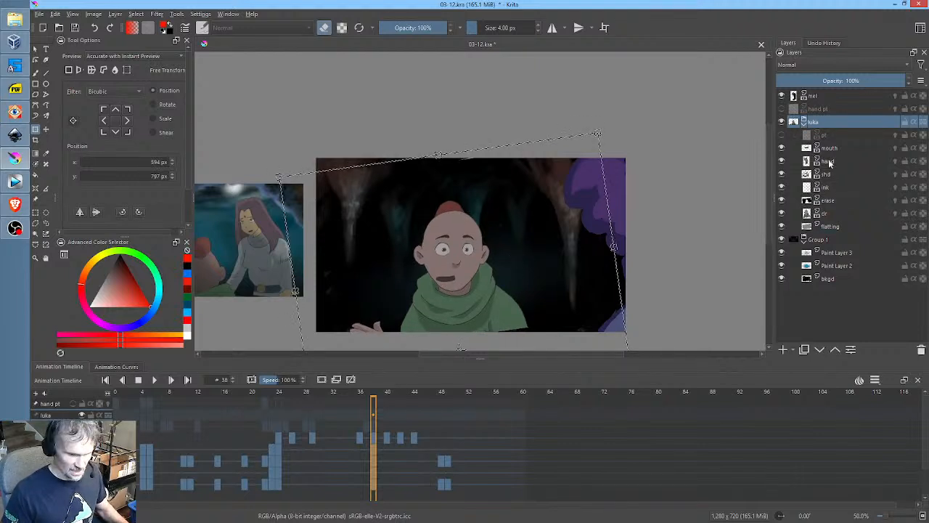
pyautogui.click(830, 214)
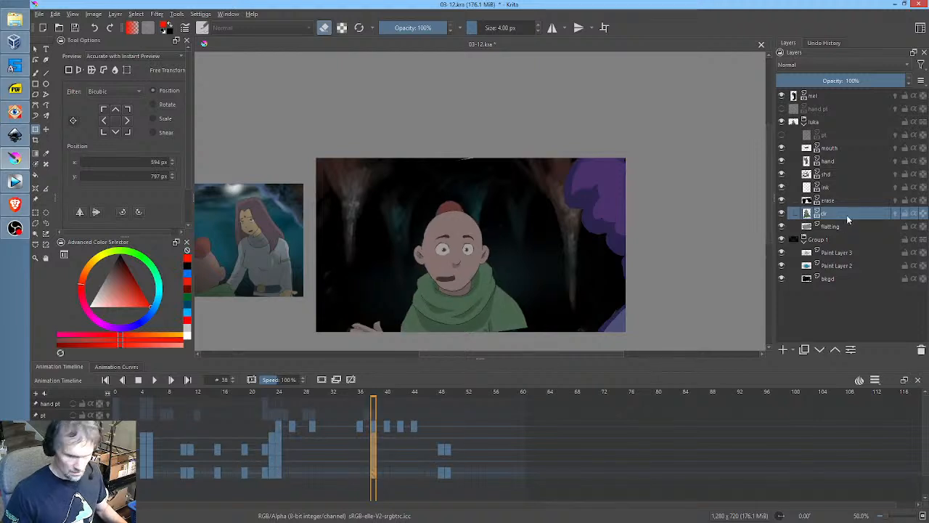
# Move the drawings on the mouth layer at frames 38 and 40 to line up beneath the nose of the straightened head
pyautogui.click(835, 149)
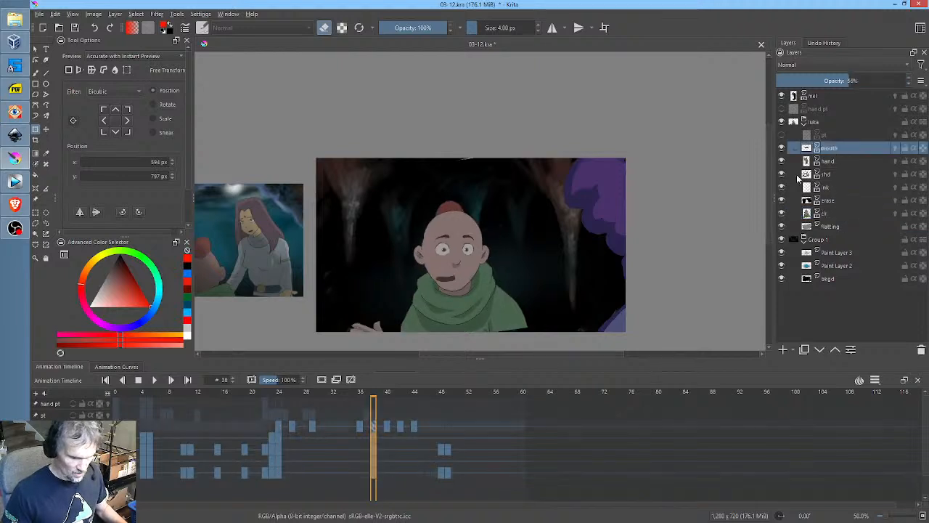
pyautogui.scroll(4, 471, 274)
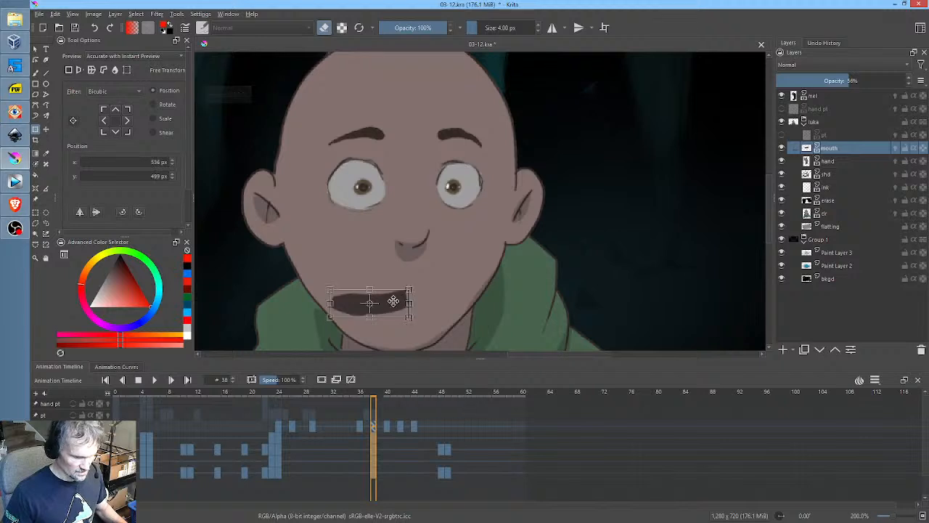
pyautogui.moveTo(398, 300)
pyautogui.mouseDown()
pyautogui.moveTo(431, 296)
pyautogui.moveTo(416, 269)
pyautogui.moveTo(412, 300)
pyautogui.mouseUp()
pyautogui.press('Return')
pyautogui.press('.')
pyautogui.press('.')
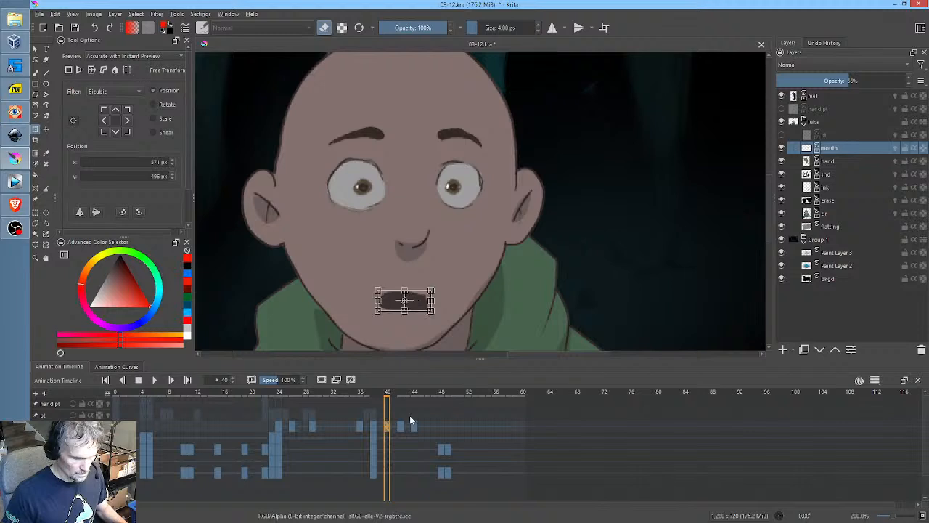
# Move the mouth drawings down toward the chin, to about 570, 500 px at frame 42 and 572, 495 px at frame 44
pyautogui.click(403, 427)
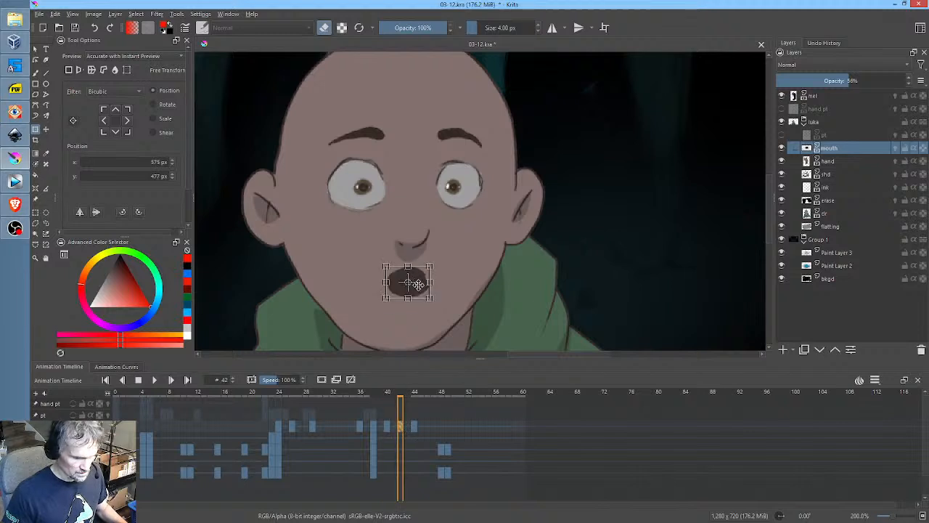
pyautogui.moveTo(415, 300); pyautogui.dragTo(413, 306)
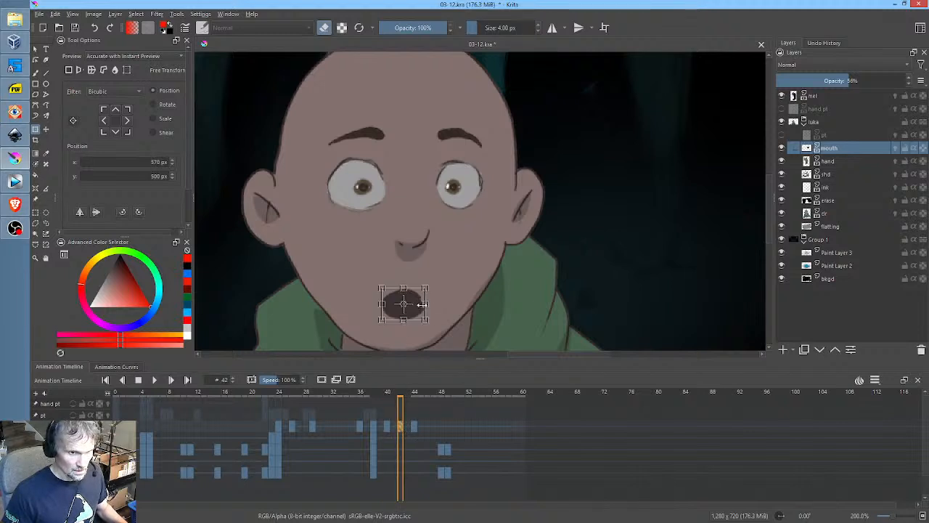
pyautogui.click(415, 427)
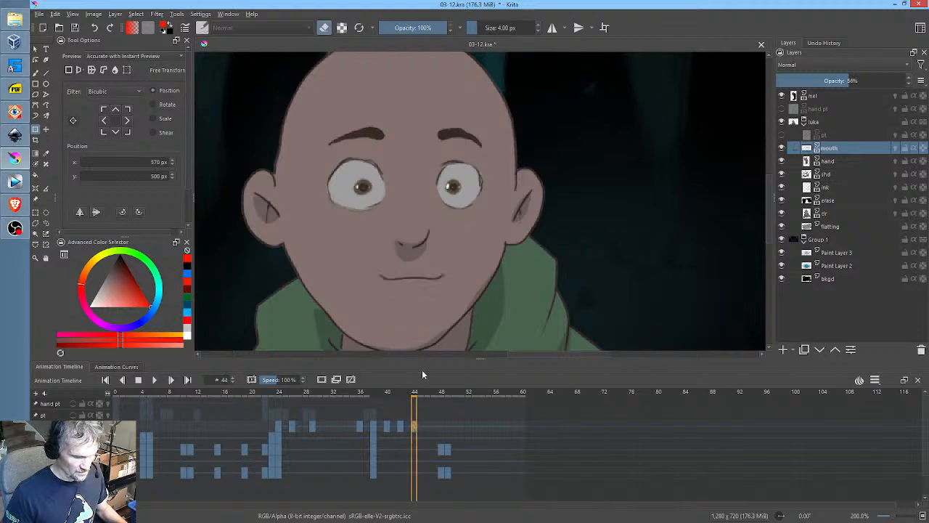
pyautogui.scroll(2, 424, 283)
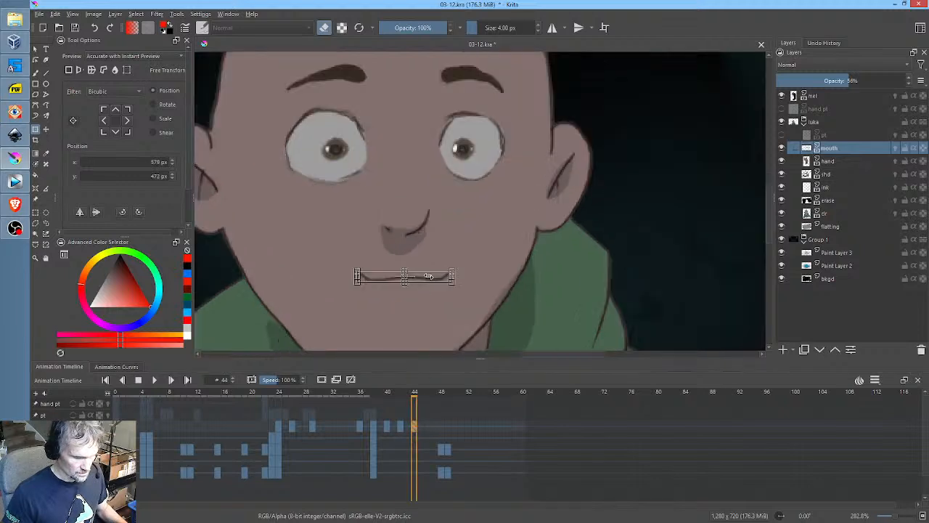
pyautogui.moveTo(425, 278); pyautogui.dragTo(408, 319)
pyautogui.scroll(-3, 409, 320)
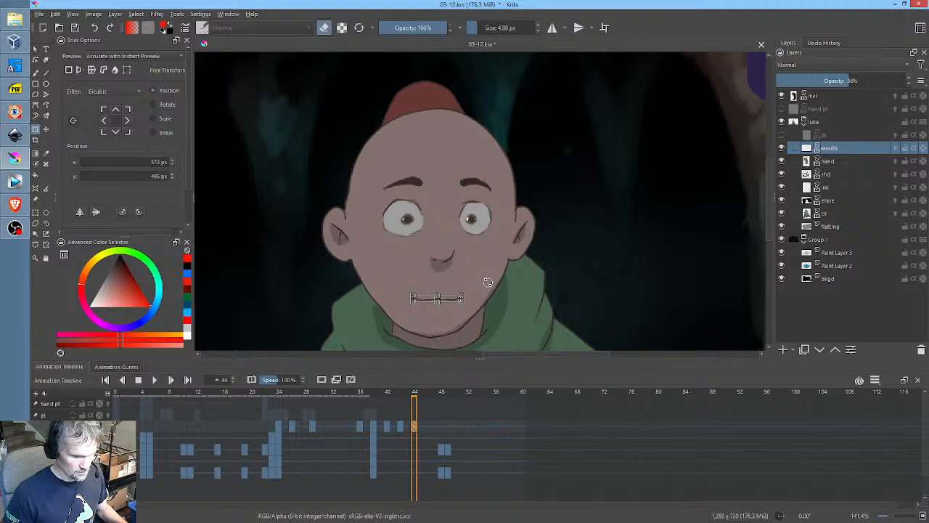
# Play the animation from frame 23 to check the character's head turn and mouth movement
pyautogui.click(272, 427)
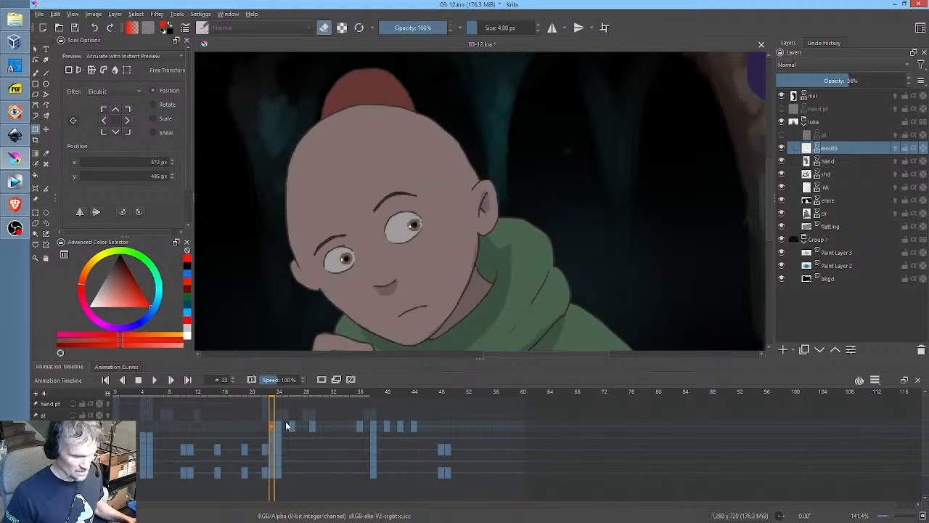
pyautogui.press('space')
pyautogui.scroll(-1, 533, 277)
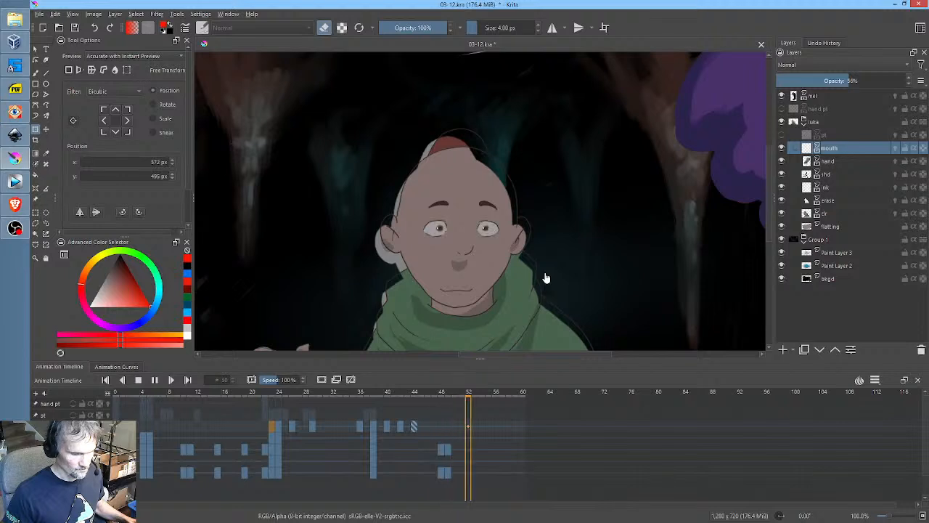
pyautogui.press('space')
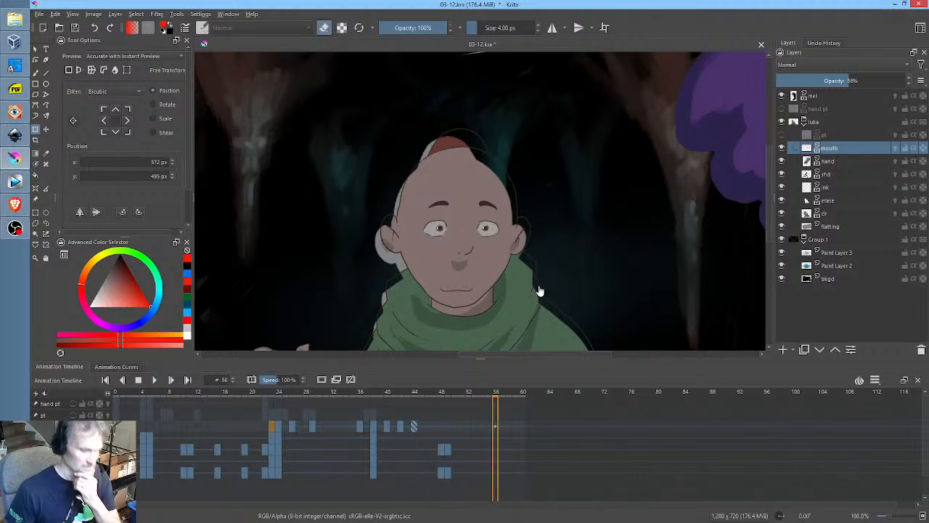
# Remove the old blink keyframes at frames 48 and 49 and put copies of the frame 38 drawing in their place
pyautogui.moveTo(365, 392); pyautogui.dragTo(441, 395)
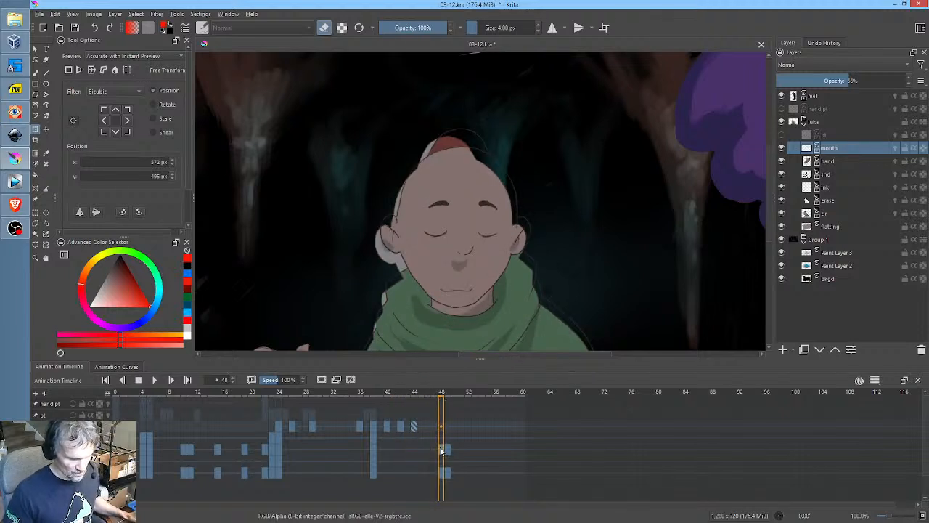
pyautogui.click(447, 471)
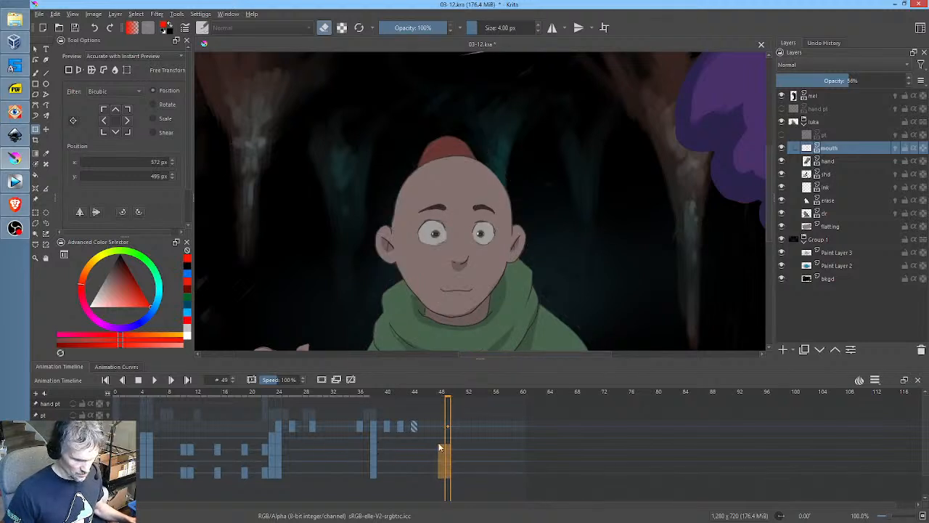
pyautogui.click(375, 449)
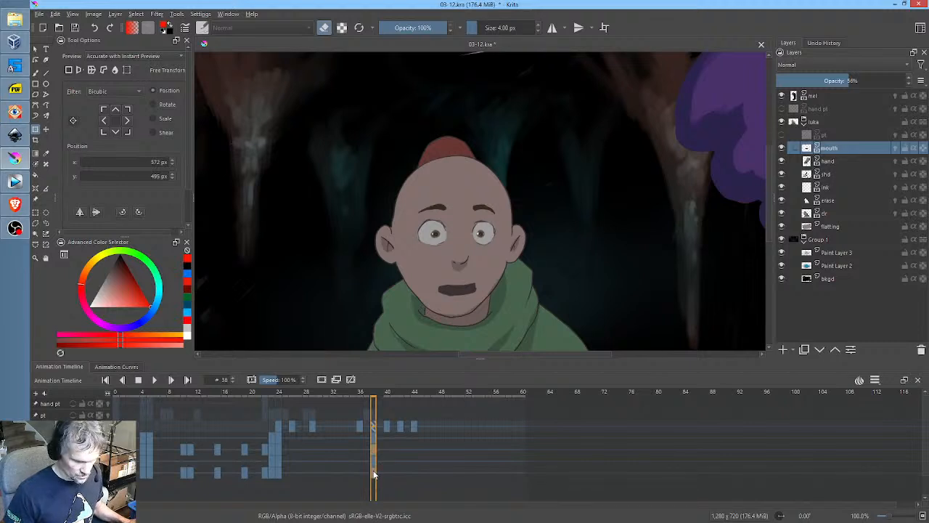
pyautogui.moveTo(376, 470); pyautogui.dragTo(448, 472)
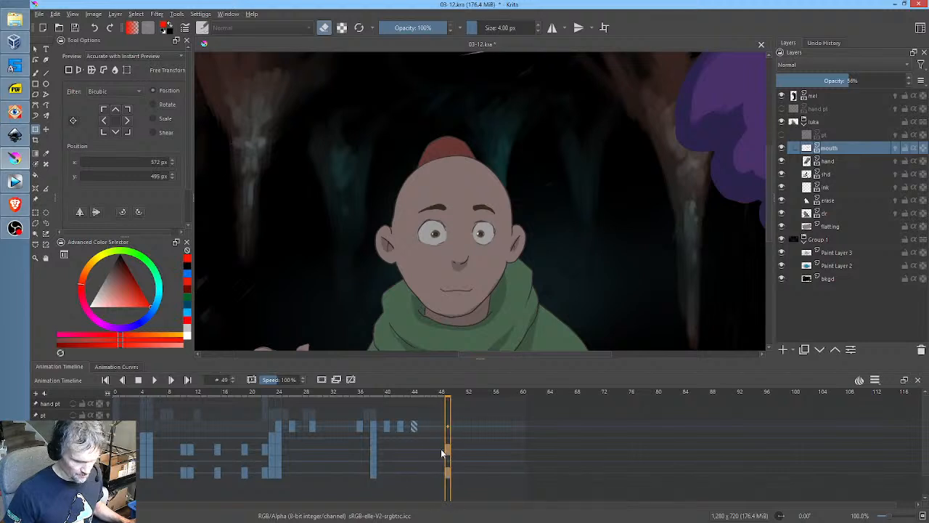
pyautogui.click(440, 448)
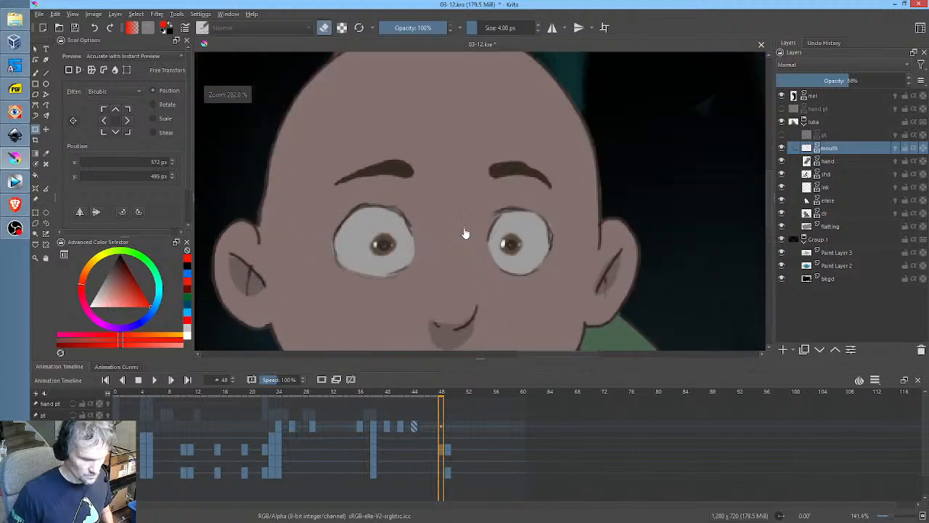
# Hide the clr layer and erase both pupils from the ink layer's drawing at frame 48
pyautogui.scroll(3, 464, 232)
pyautogui.scroll(-1, 467, 230)
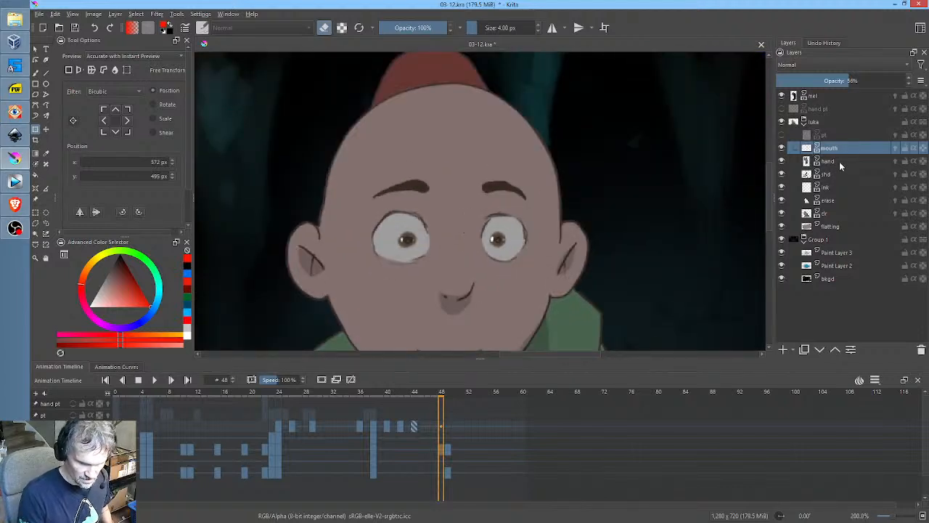
pyautogui.click(838, 188)
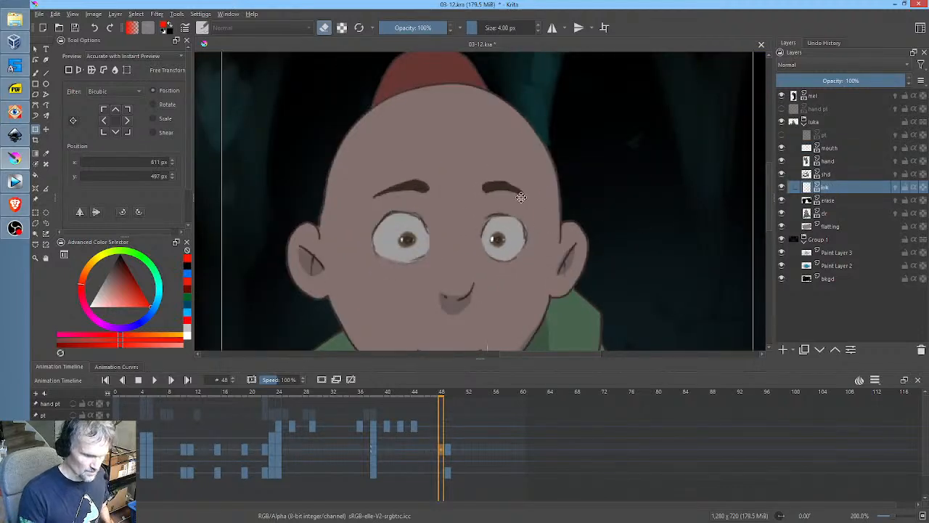
pyautogui.press('b')
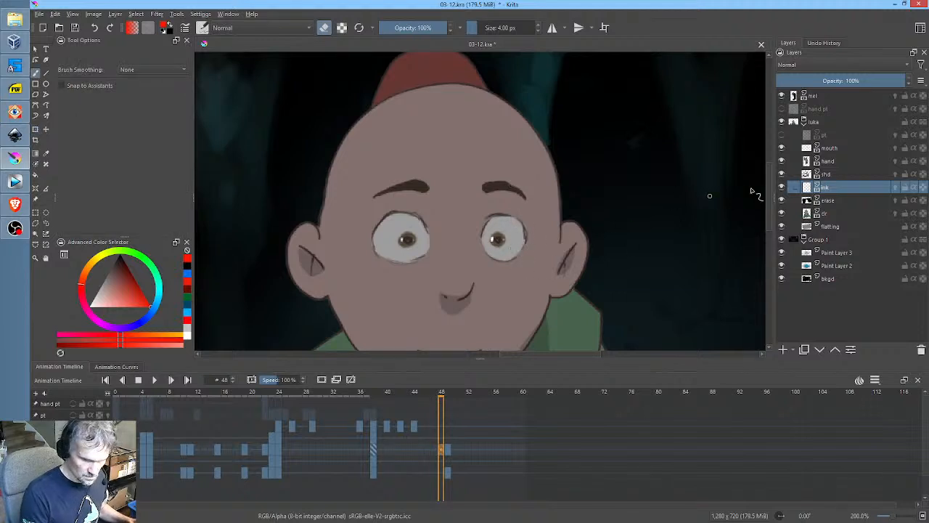
pyautogui.click(782, 214)
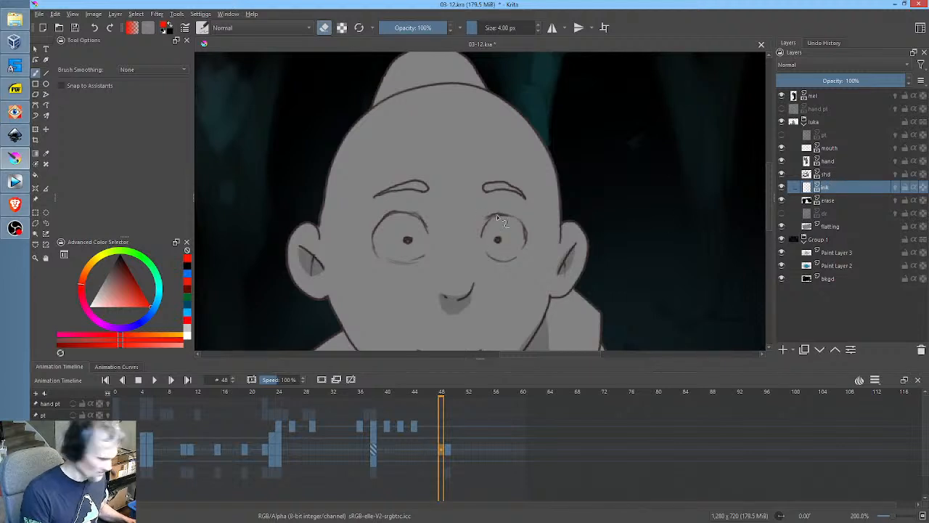
pyautogui.press('e')
pyautogui.press('d')
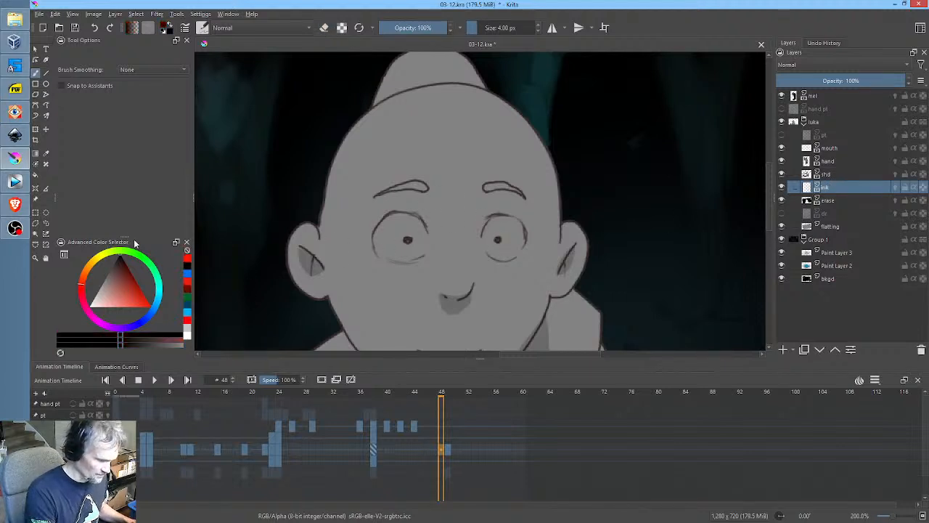
pyautogui.rightClick(490, 209)
pyautogui.rightClick(544, 225)
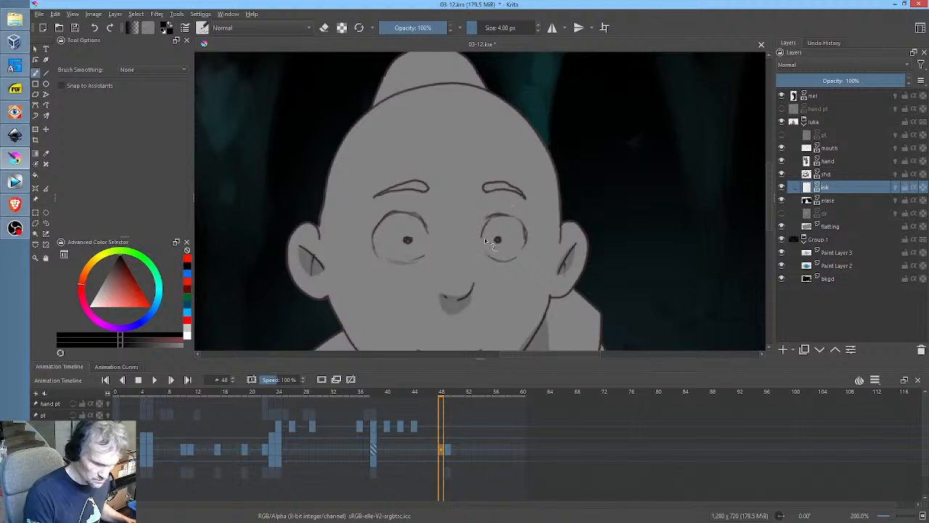
pyautogui.press('e')
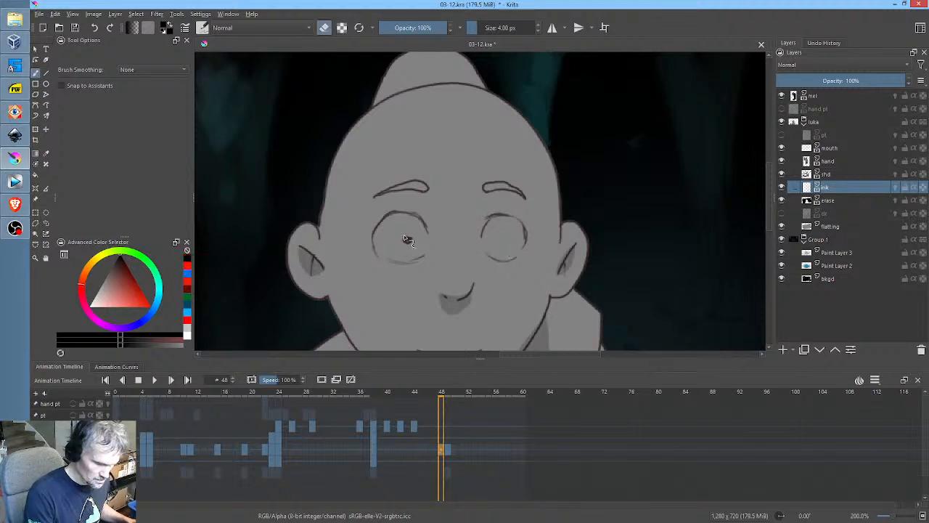
pyautogui.moveTo(404, 235); pyautogui.dragTo(409, 242)
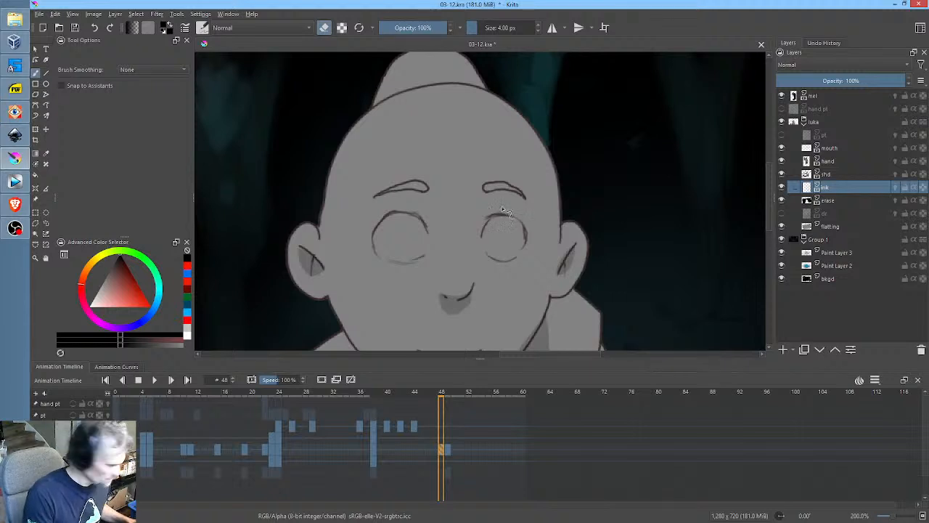
pyautogui.press('e')
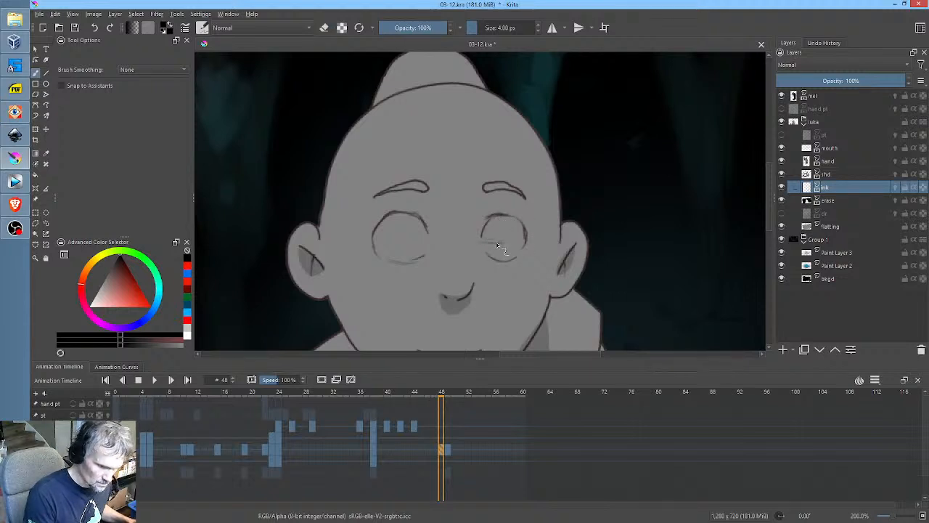
pyautogui.moveTo(480, 241); pyautogui.dragTo(524, 241)
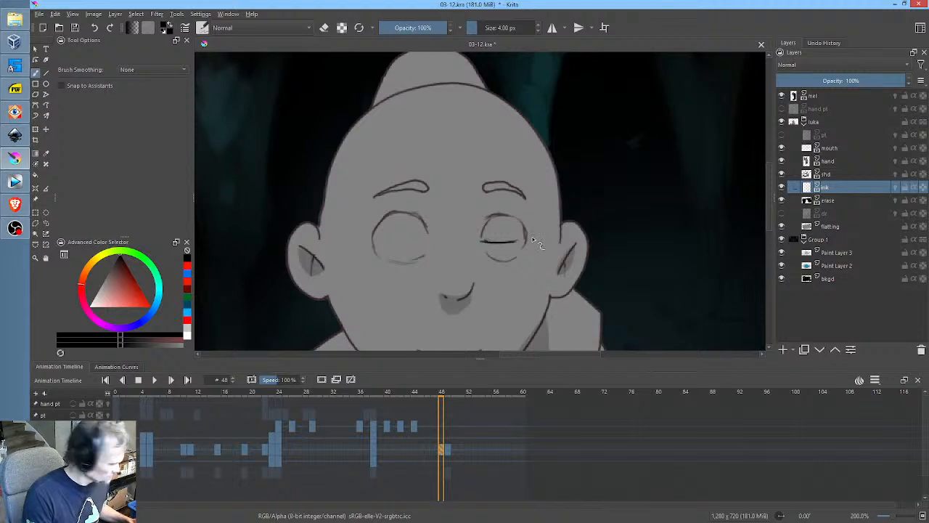
pyautogui.hotkey('ctrl', 'z')
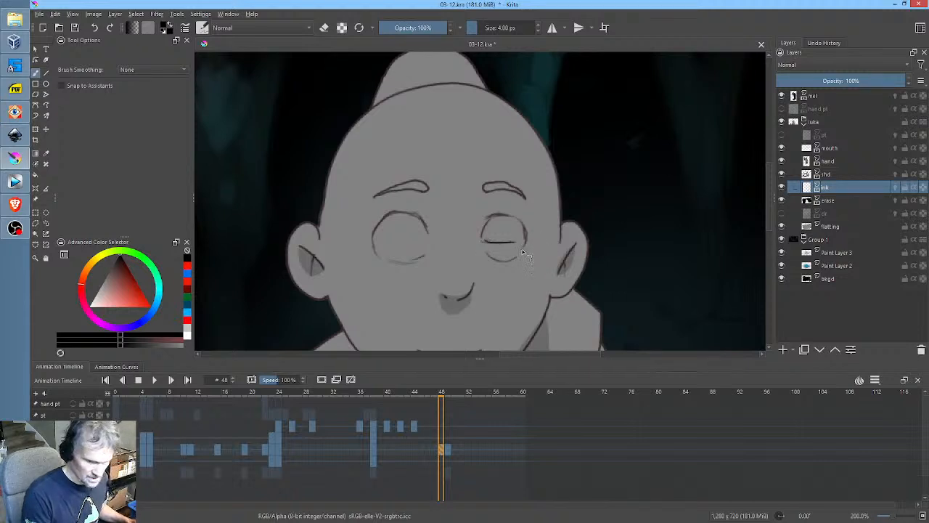
pyautogui.hotkey('ctrl', 'z')
pyautogui.hotkey('ctrl', 'z')
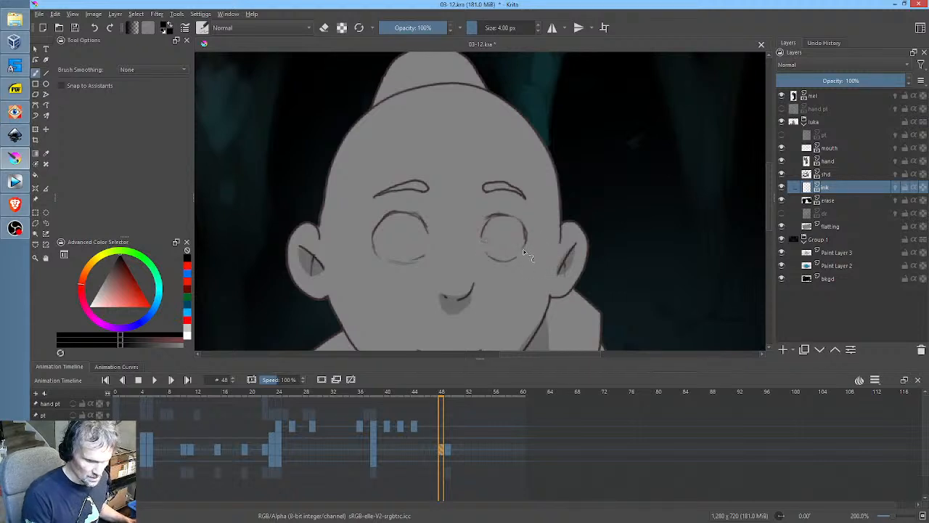
# Draw a closed-eyelid line in dark reddish brown across the middle of each eye on the ink layer
pyautogui.click(117, 266)
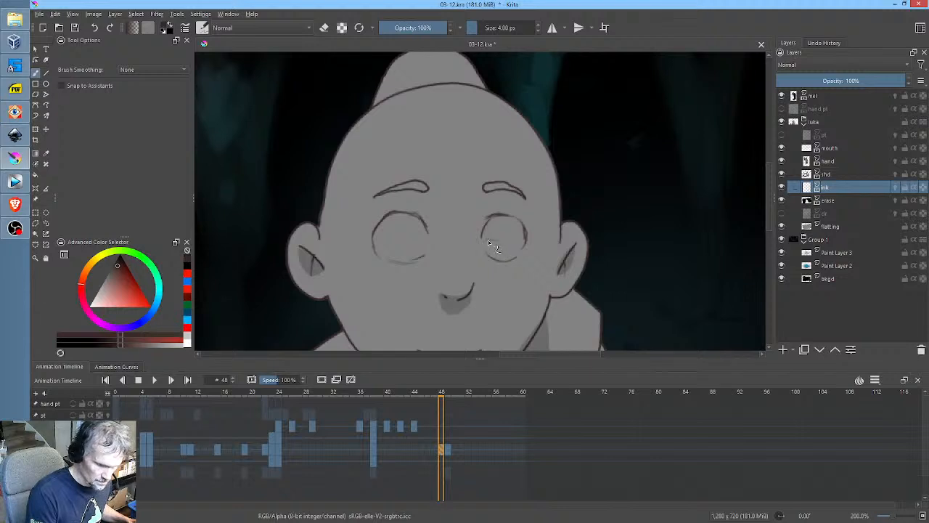
pyautogui.moveTo(482, 241); pyautogui.dragTo(523, 239)
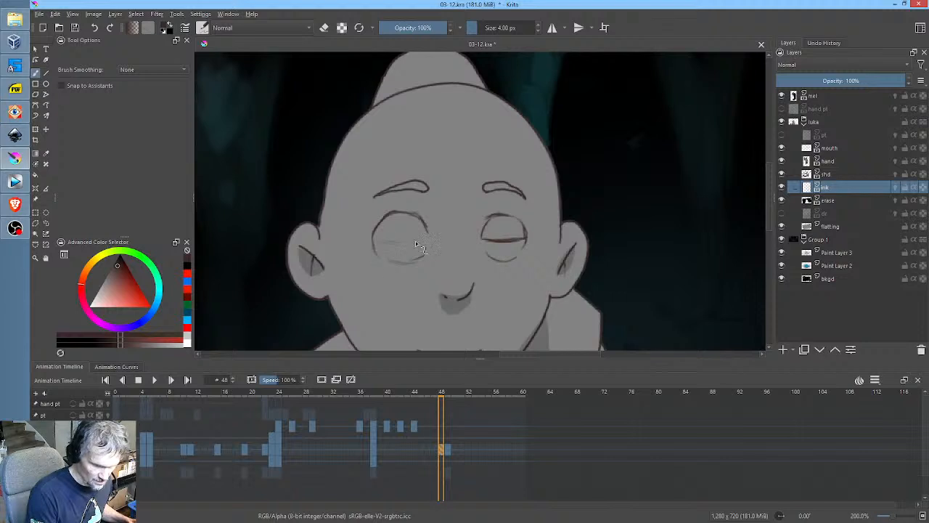
pyautogui.moveTo(404, 240)
pyautogui.mouseDown()
pyautogui.moveTo(376, 240)
pyautogui.moveTo(418, 241)
pyautogui.moveTo(375, 242)
pyautogui.moveTo(428, 241)
pyautogui.moveTo(403, 241)
pyautogui.mouseUp()
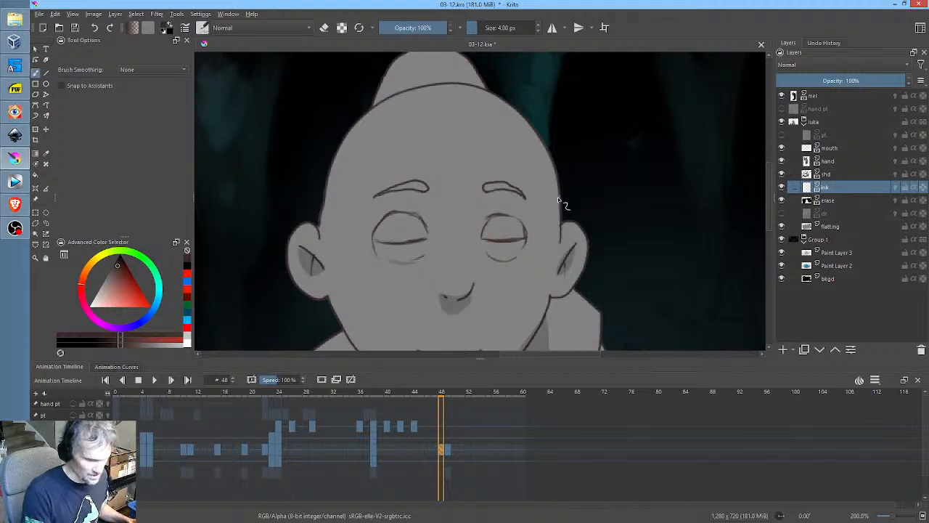
# Erase the old round eye outlines above and below both closed-eyelid lines using filled freehand shapes
pyautogui.press('p')
pyautogui.press('e')
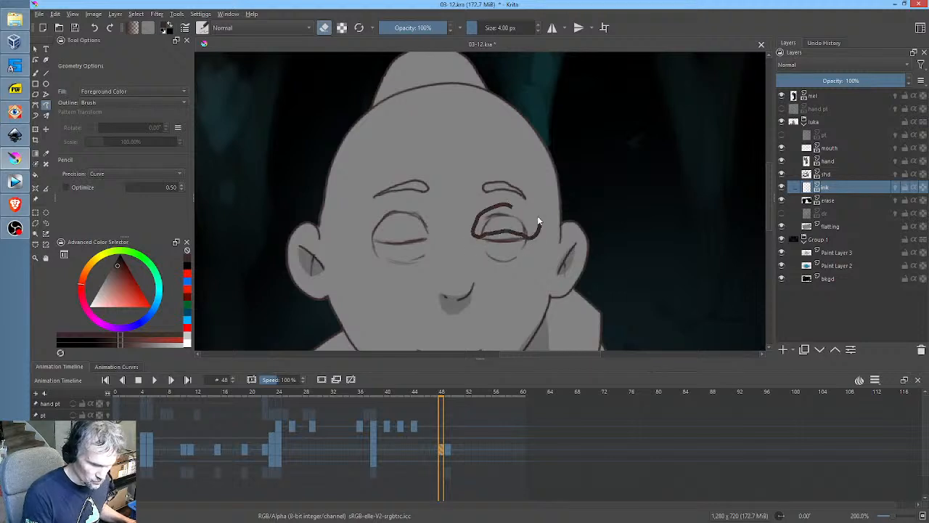
pyautogui.hotkey('ctrl', 'z')
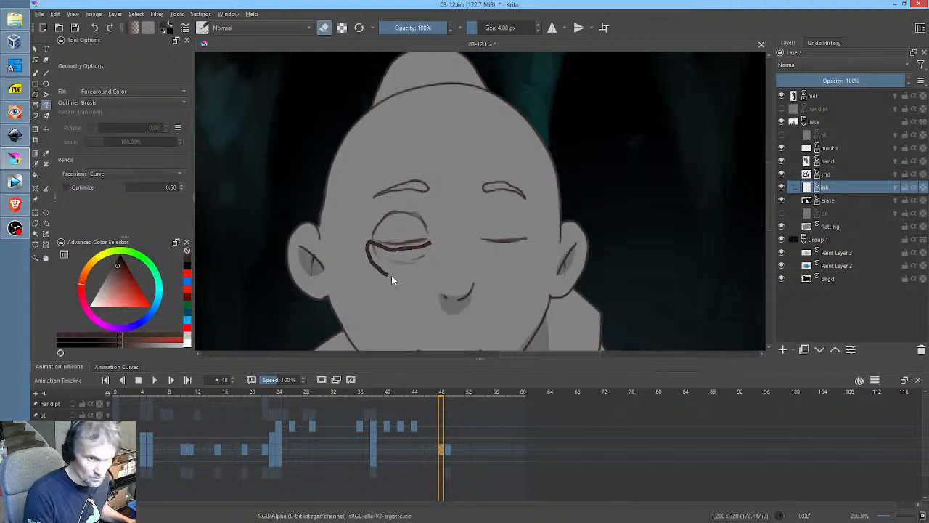
pyautogui.hotkey('ctrl', 'z')
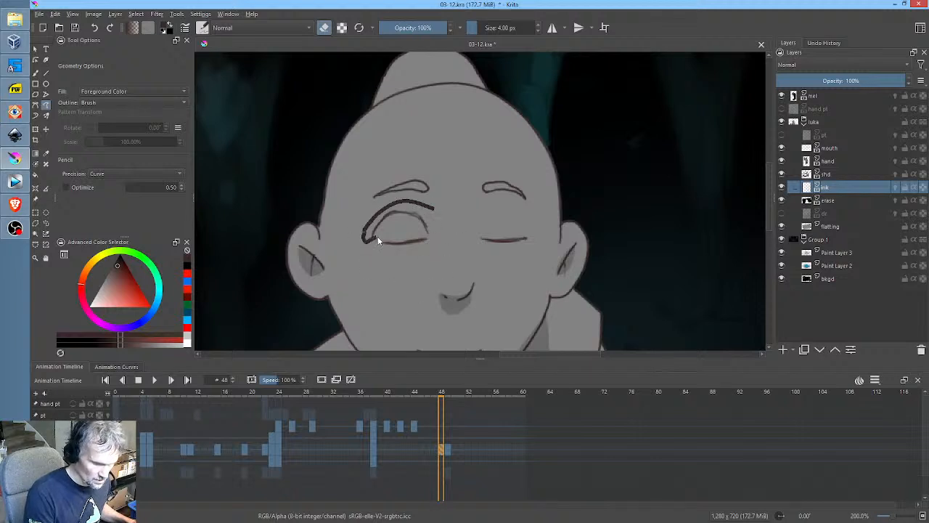
pyautogui.hotkey('ctrl', 'z')
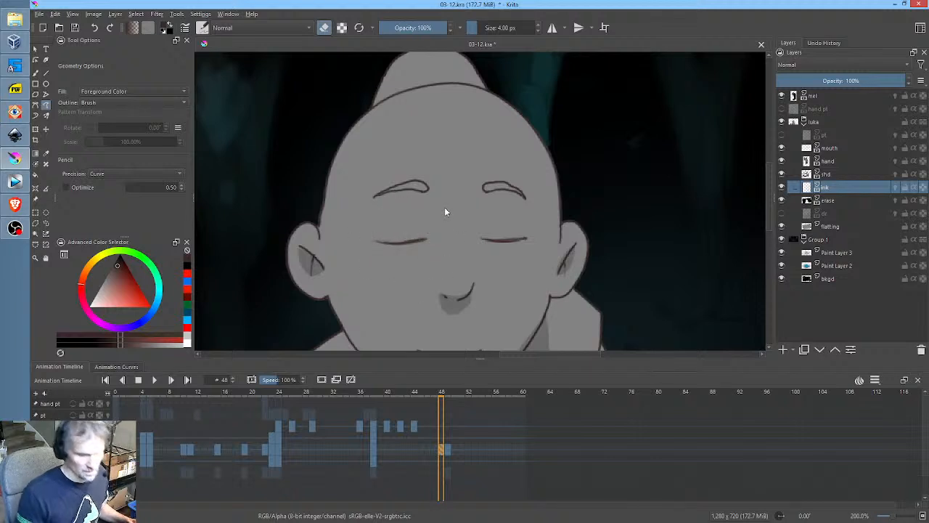
# Show the clr layer again and cover the whites and irises of both eyes on it with the sampled skin colour
pyautogui.click(782, 213)
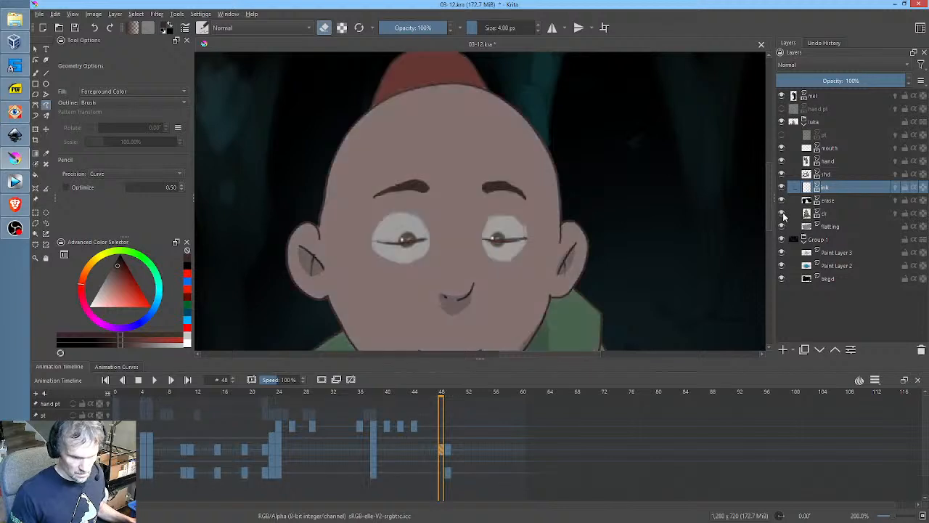
pyautogui.click(826, 215)
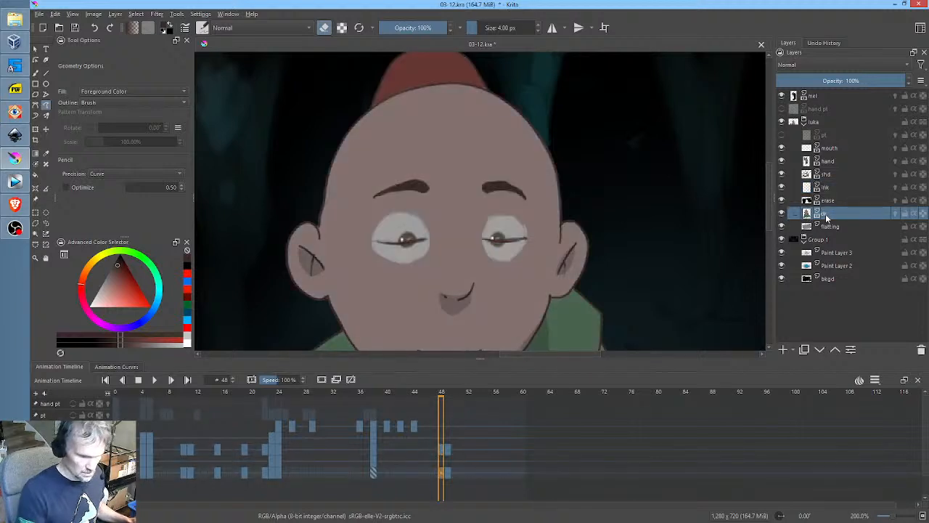
pyautogui.keyDown('ctrl'); pyautogui.click(471, 207); pyautogui.keyUp('ctrl')
pyautogui.moveTo(515, 213)
pyautogui.mouseDown()
pyautogui.moveTo(479, 220)
pyautogui.moveTo(520, 200)
pyautogui.mouseUp()
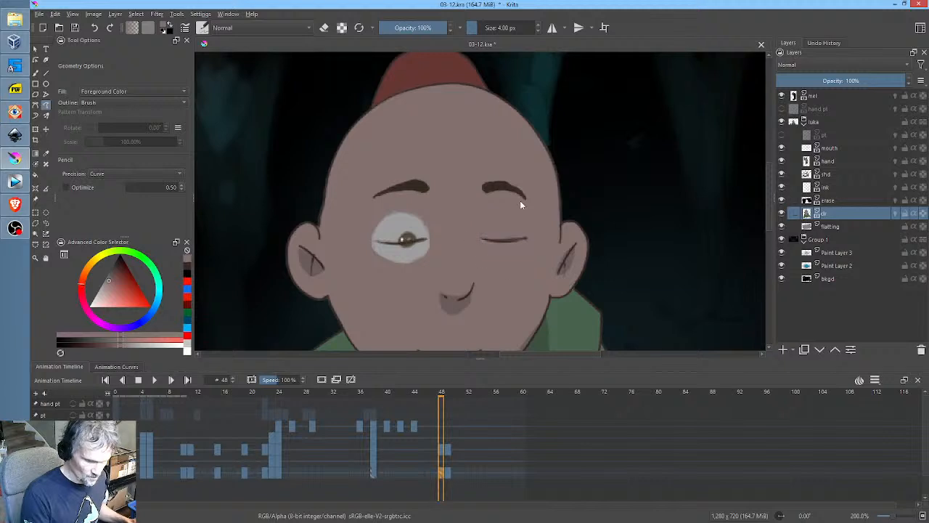
pyautogui.moveTo(436, 212); pyautogui.dragTo(419, 200)
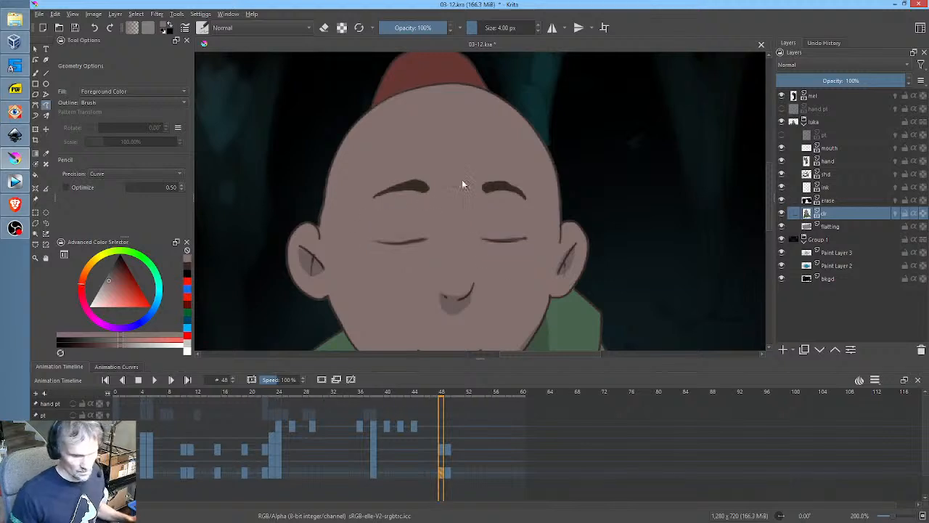
pyautogui.scroll(-1, 492, 219)
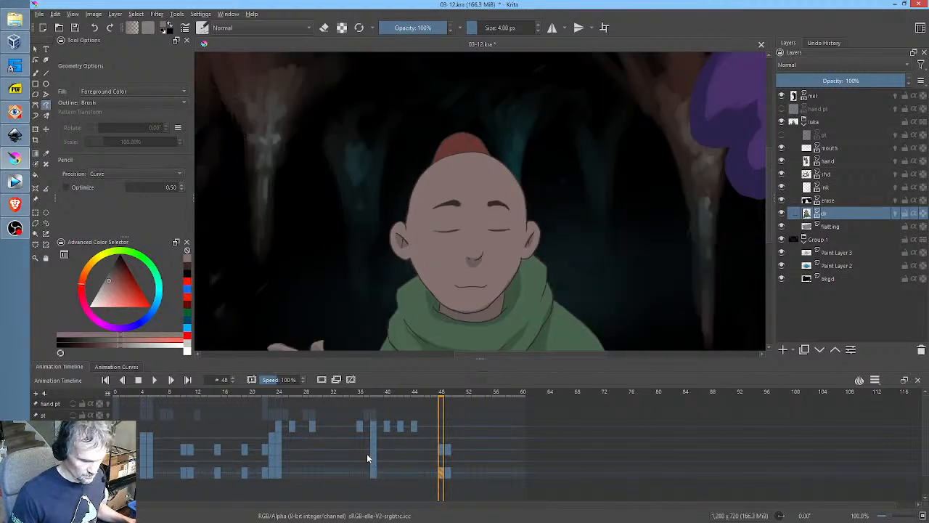
# Play the animation from frame 35 to check the redrawn blink, and save the file
pyautogui.click(354, 470)
pyautogui.press('space')
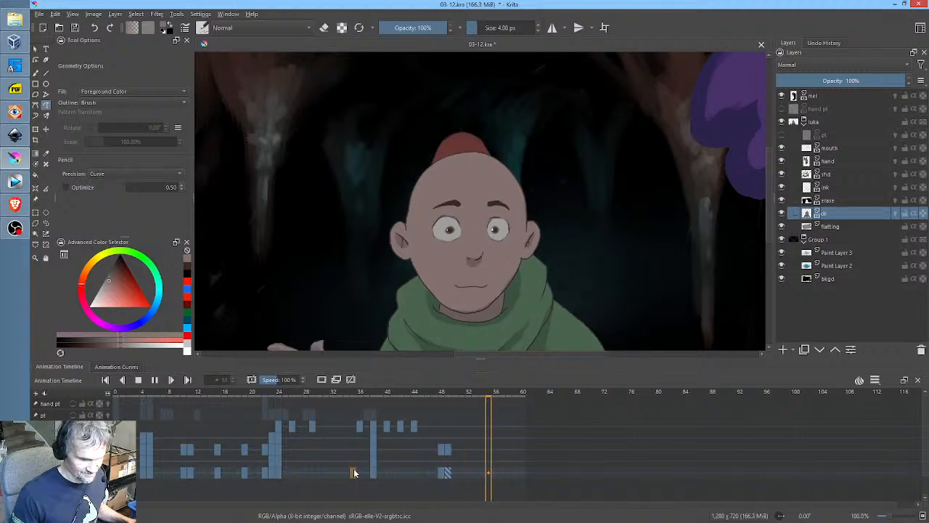
pyautogui.press('space')
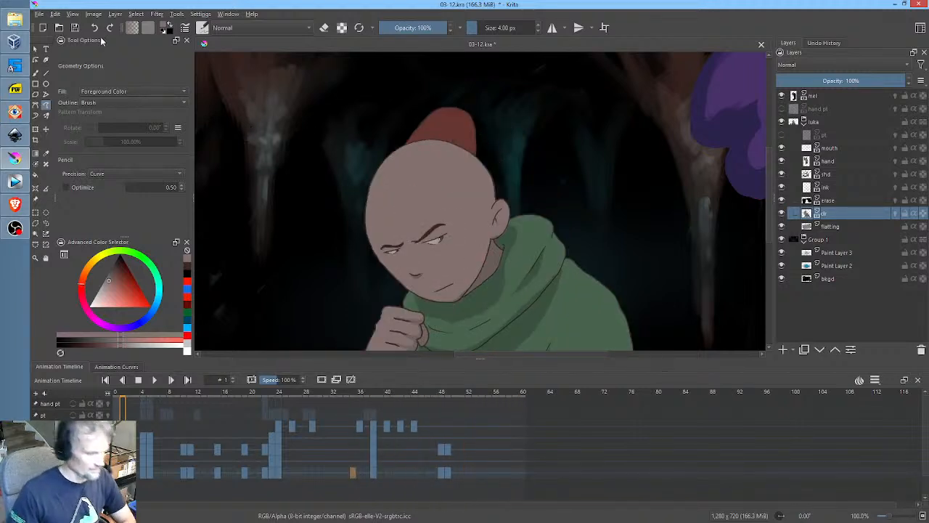
pyautogui.click(75, 29)
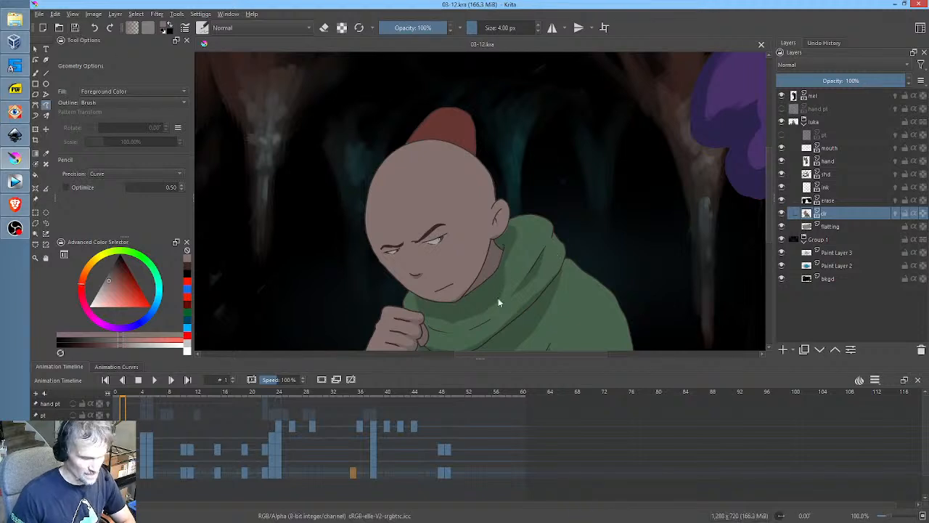
# Replay the animation from frame 21 to check the head turn together with the blink, and save the file again
pyautogui.click(256, 473)
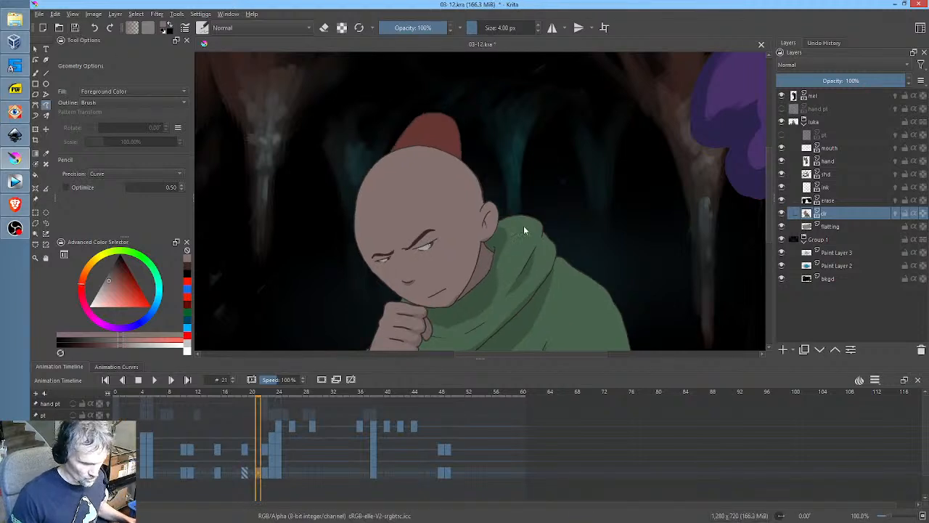
pyautogui.scroll(-2, 524, 221)
pyautogui.scroll(2, 527, 223)
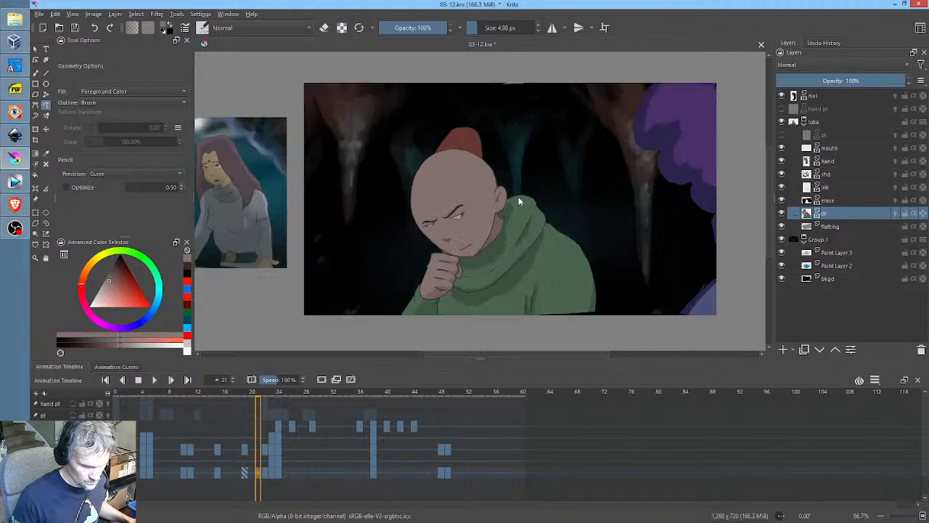
pyautogui.moveTo(515, 203); pyautogui.dragTo(510, 194)
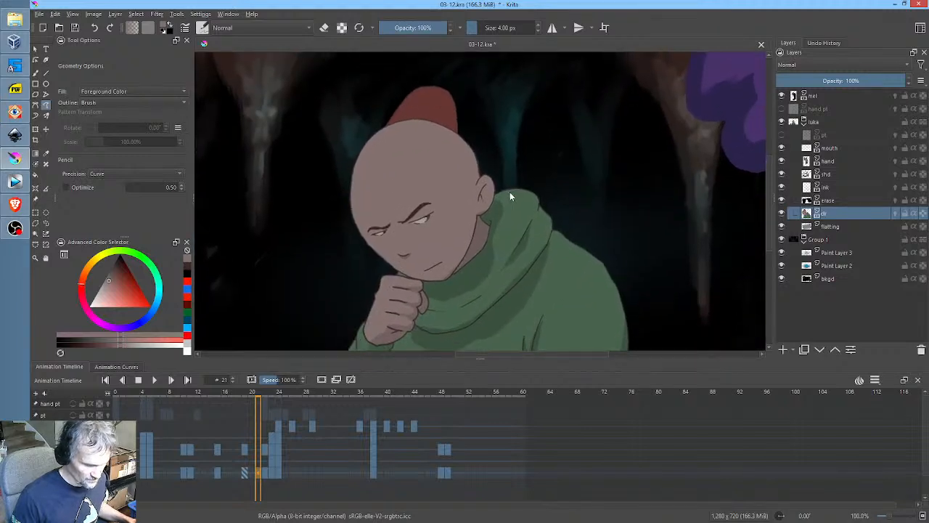
pyautogui.press('space')
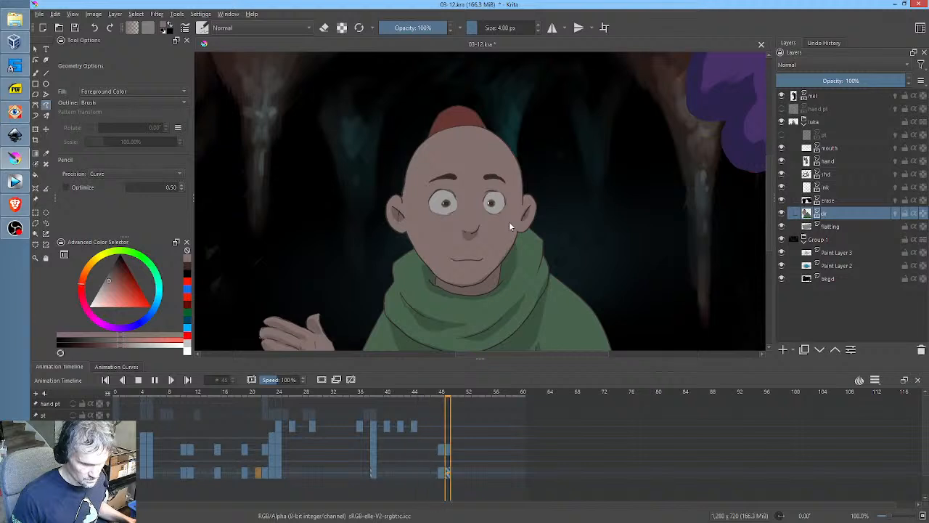
pyautogui.press('space')
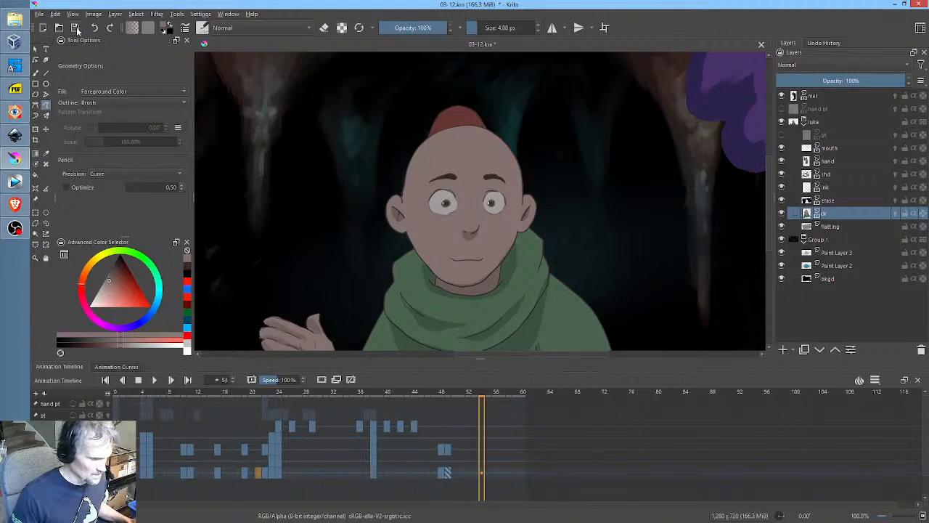
pyautogui.click(76, 28)
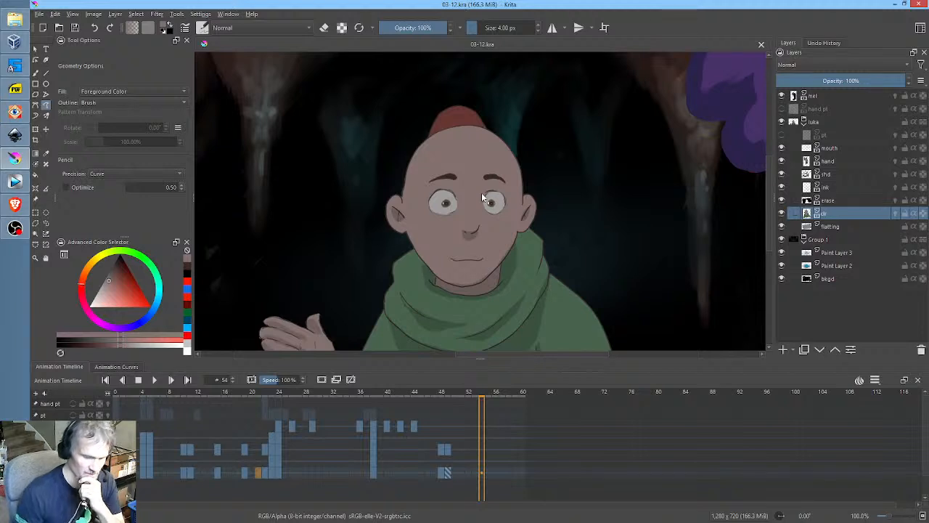
# Select the luka group and set the animation's frame rate to 12
pyautogui.click(834, 122)
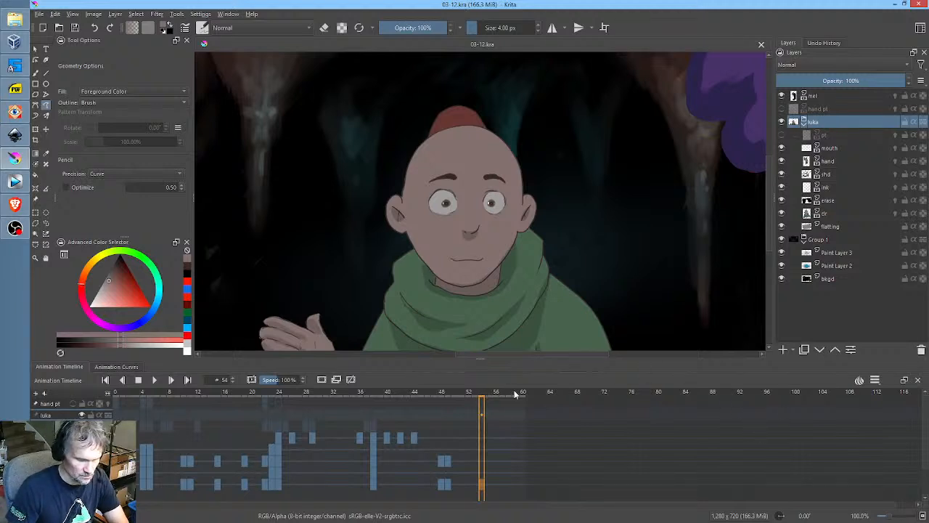
pyautogui.moveTo(521, 393); pyautogui.dragTo(489, 448)
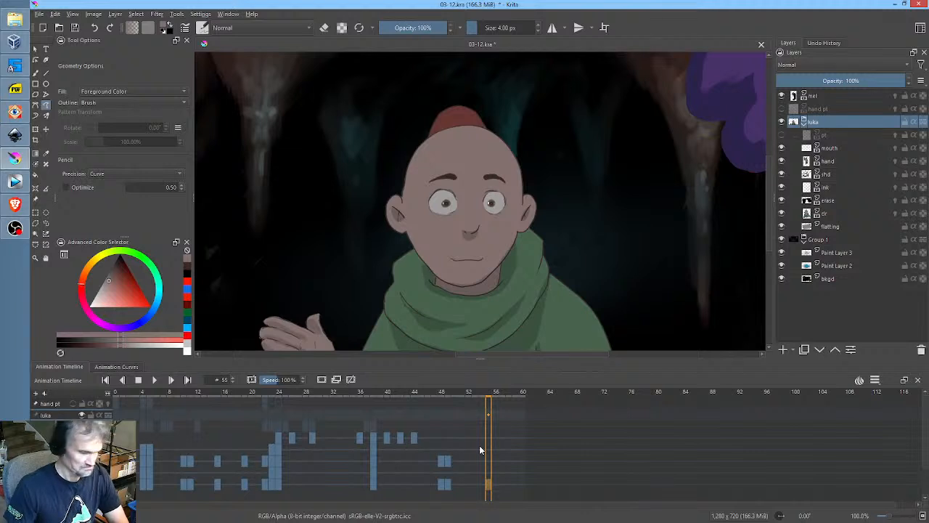
pyautogui.click(516, 394)
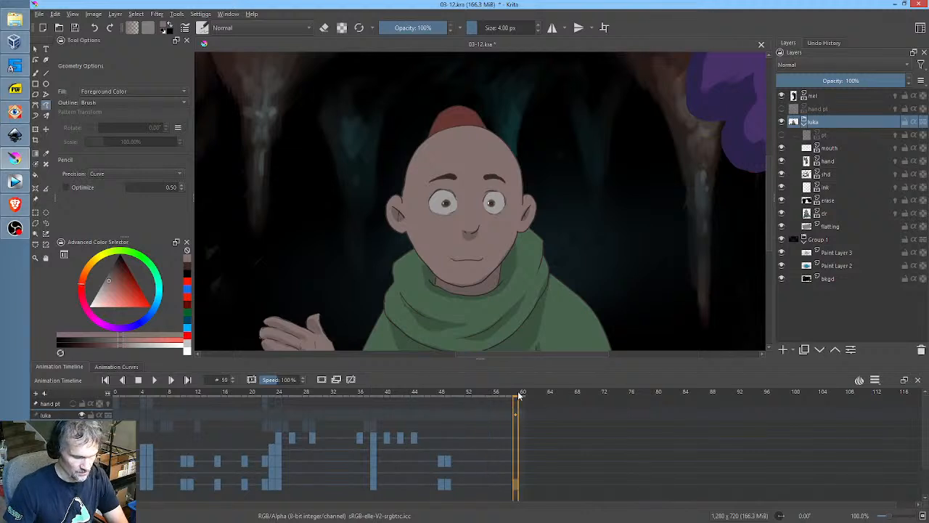
pyautogui.moveTo(516, 395); pyautogui.dragTo(426, 419)
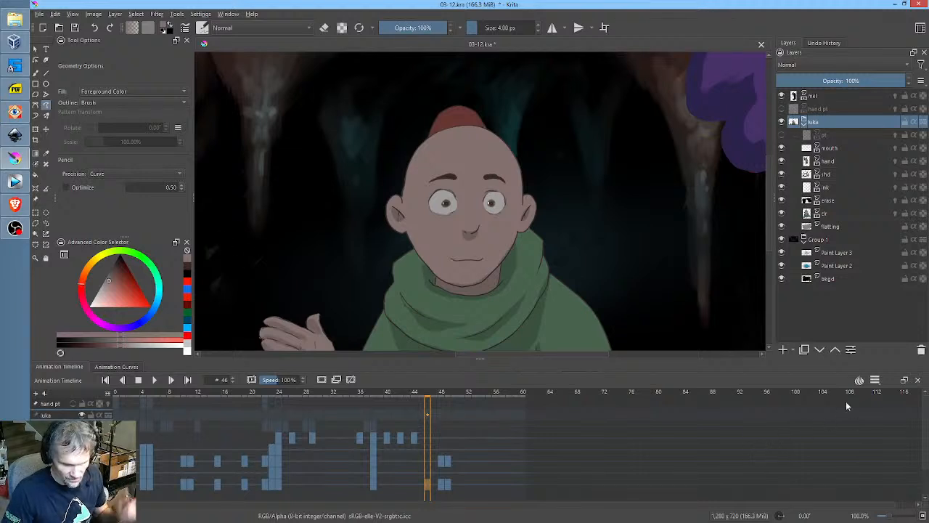
pyautogui.click(875, 379)
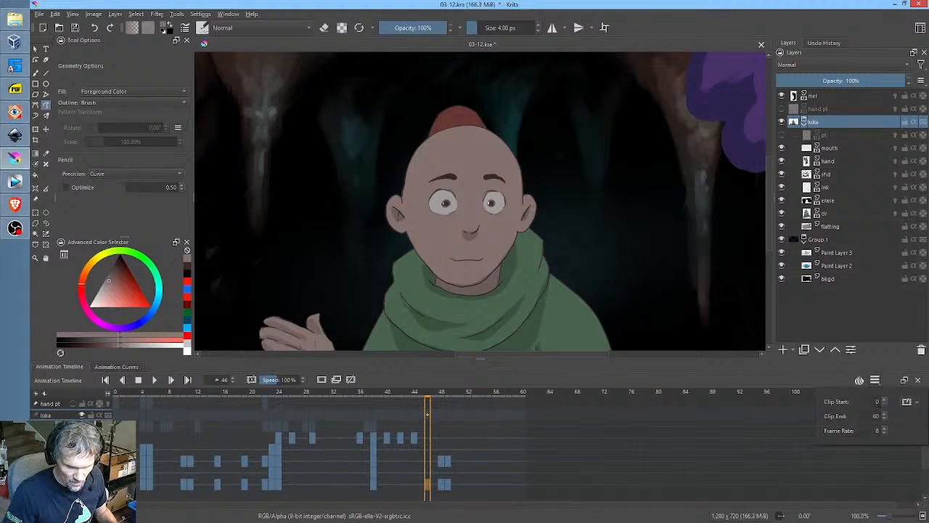
pyautogui.write('12')
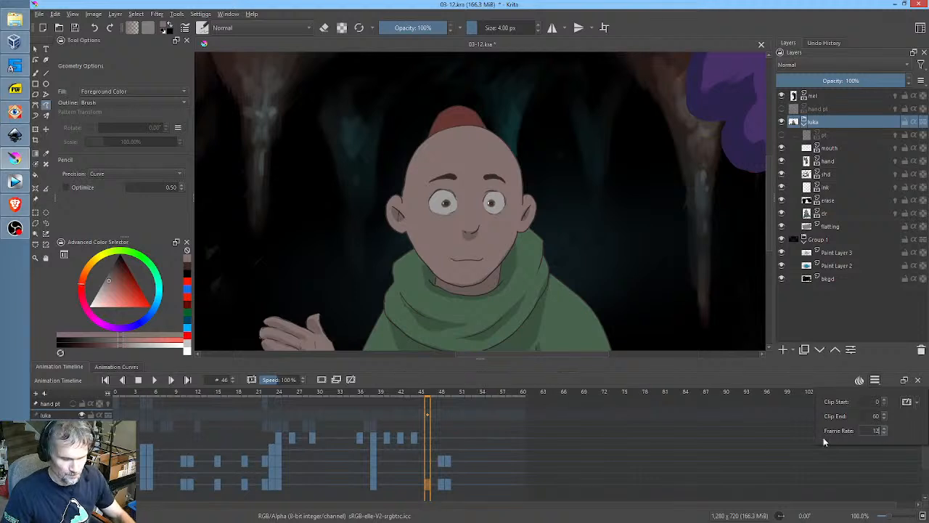
# Play the animation from frame 0 at the new frame rate, stop it, and save the file
pyautogui.click(117, 390)
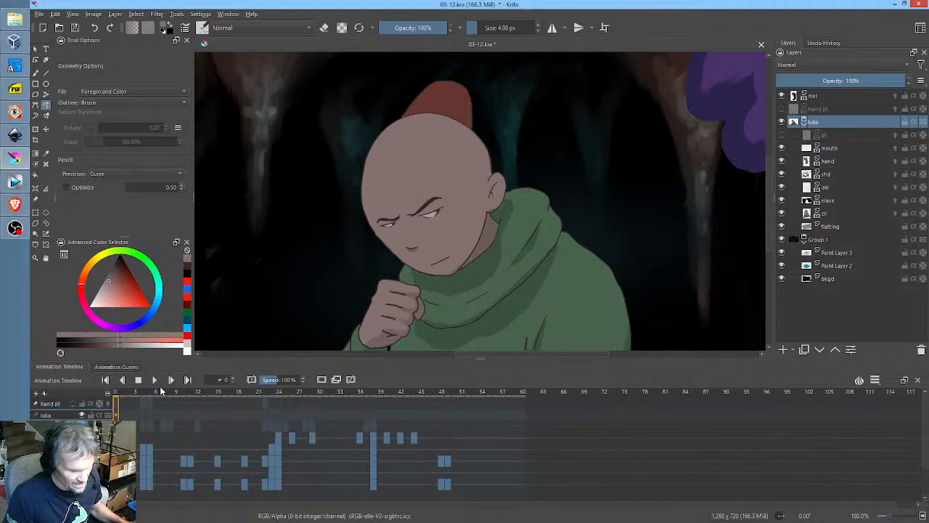
pyautogui.press('space')
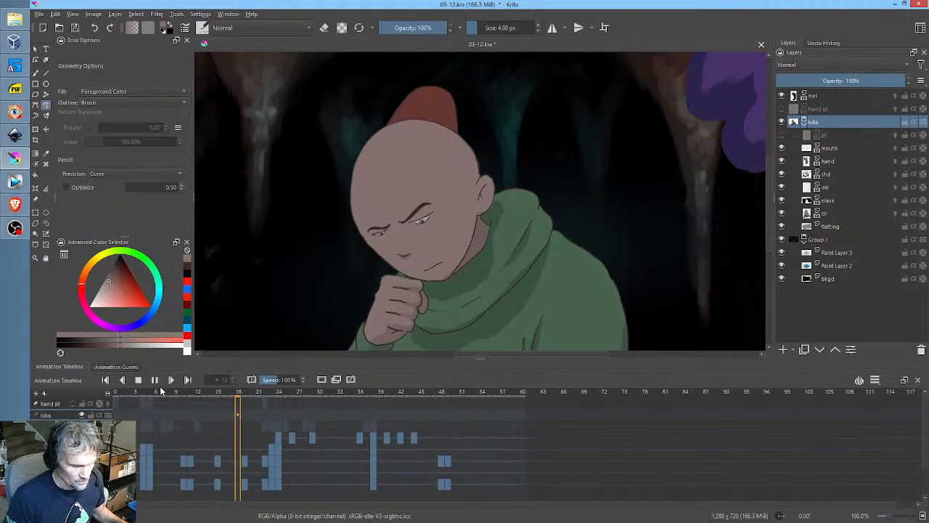
pyautogui.press('space')
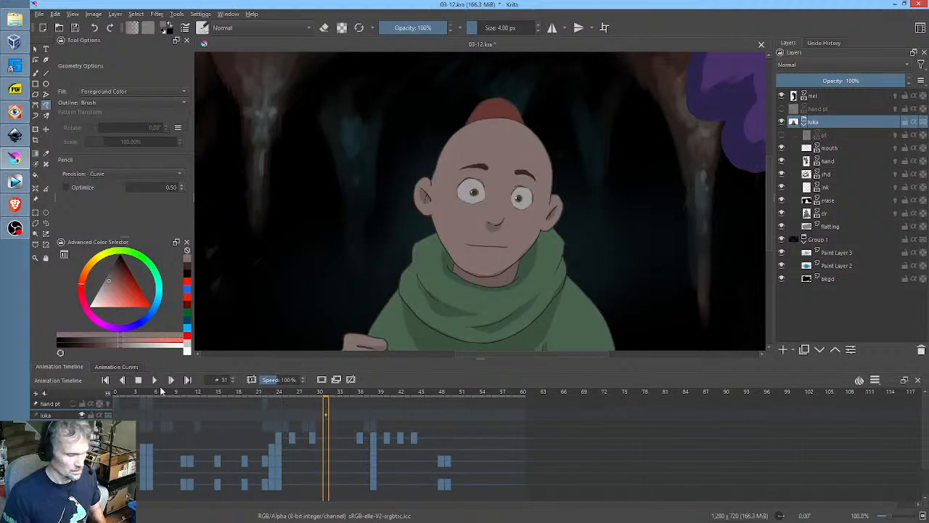
pyautogui.click(74, 29)
pyautogui.moveTo(840, 119)
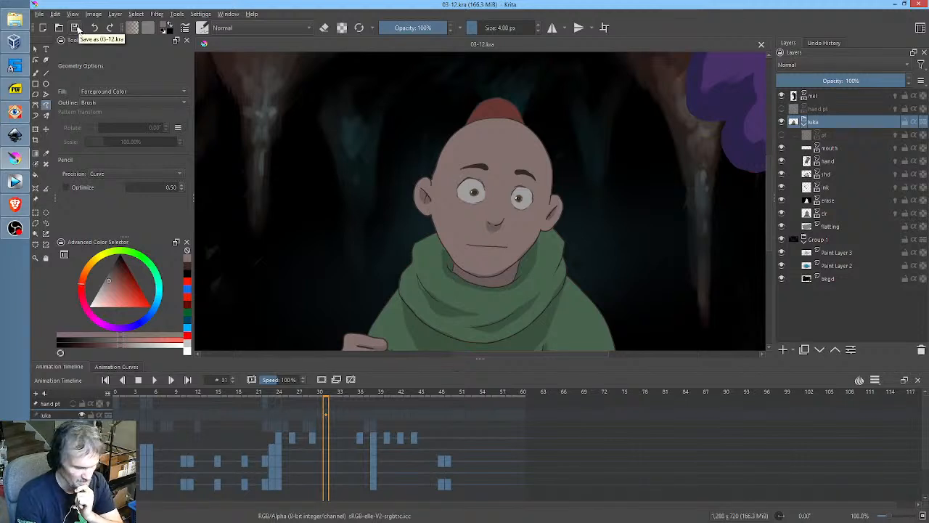
# Scrub through the head turn between frames 21 and 25, and replay the animation from frame 13 and from the start to examine its timing
pyautogui.moveTo(191, 393); pyautogui.dragTo(273, 413)
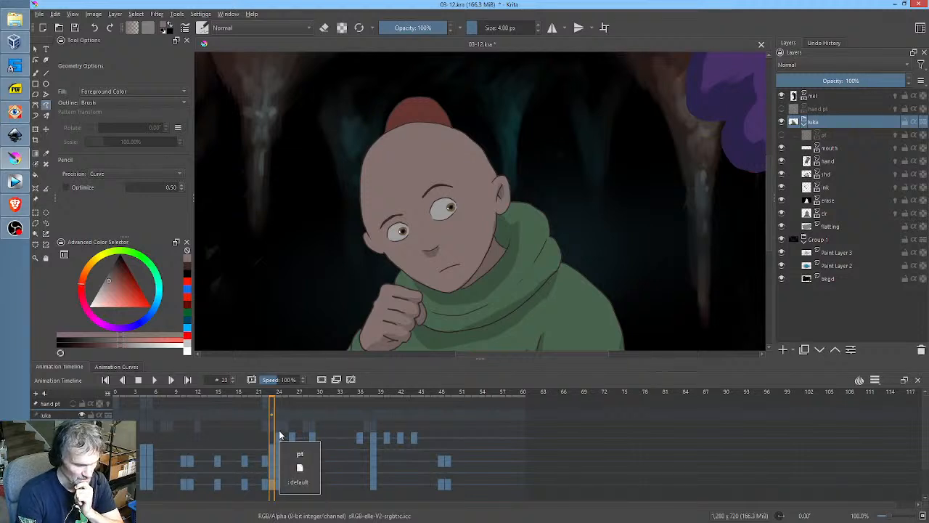
pyautogui.click(279, 400)
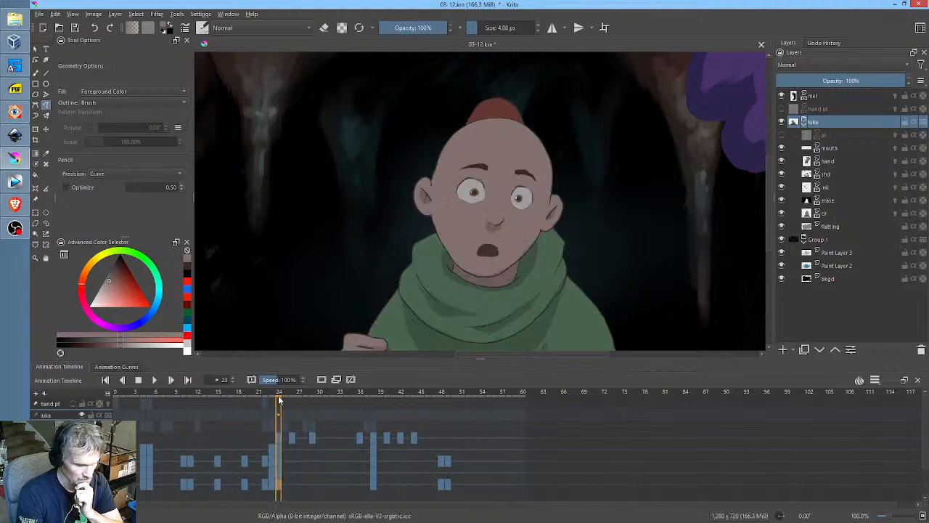
pyautogui.moveTo(282, 400)
pyautogui.mouseDown()
pyautogui.moveTo(271, 399)
pyautogui.moveTo(281, 401)
pyautogui.mouseUp()
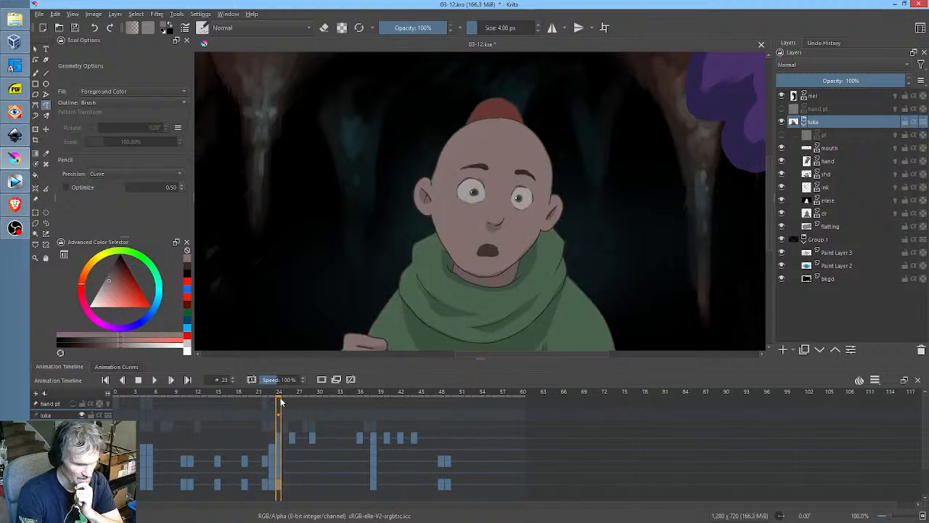
pyautogui.click(286, 402)
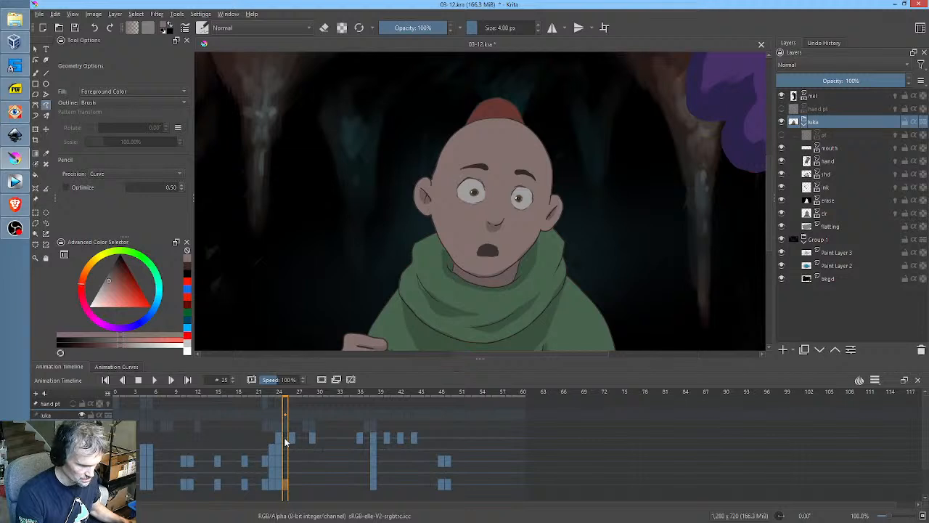
pyautogui.click(273, 394)
pyautogui.moveTo(264, 396)
pyautogui.mouseDown()
pyautogui.moveTo(252, 396)
pyautogui.moveTo(277, 395)
pyautogui.moveTo(258, 395)
pyautogui.mouseUp()
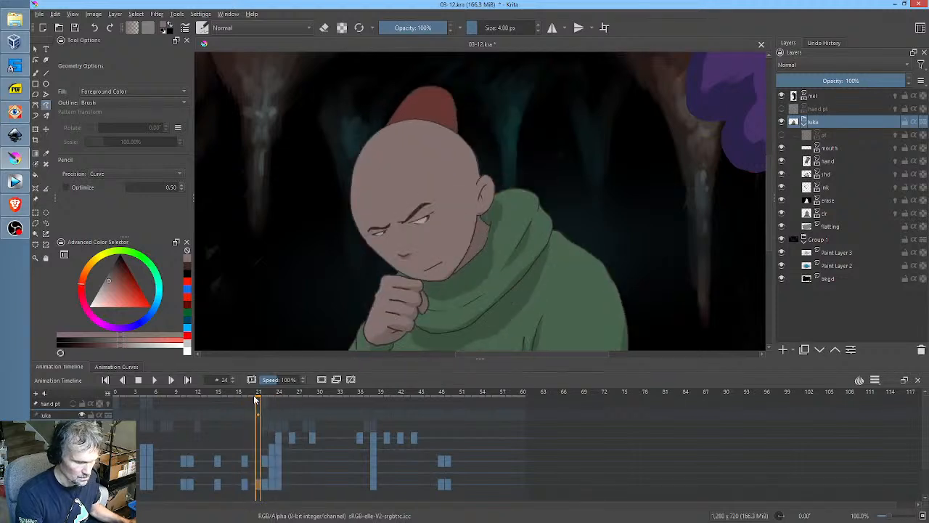
pyautogui.click(203, 390)
pyautogui.press('space')
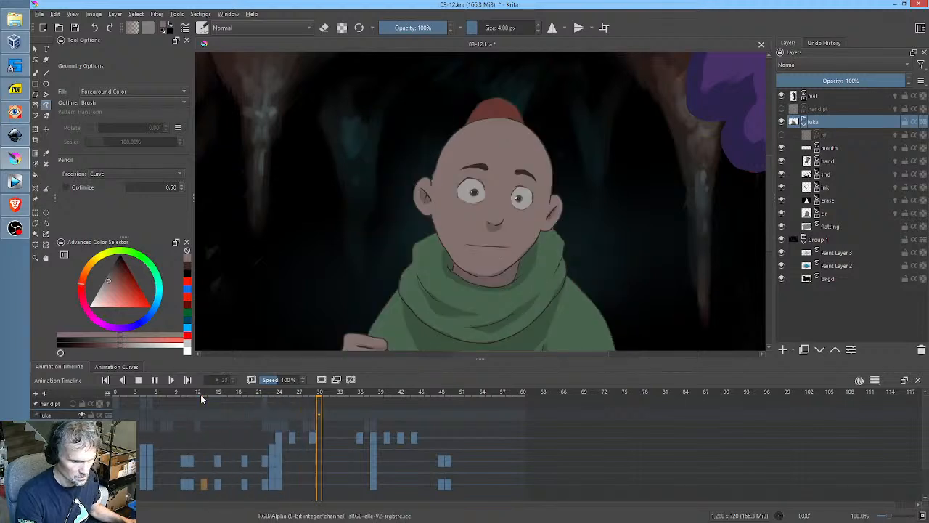
pyautogui.click(118, 391)
pyautogui.press('space')
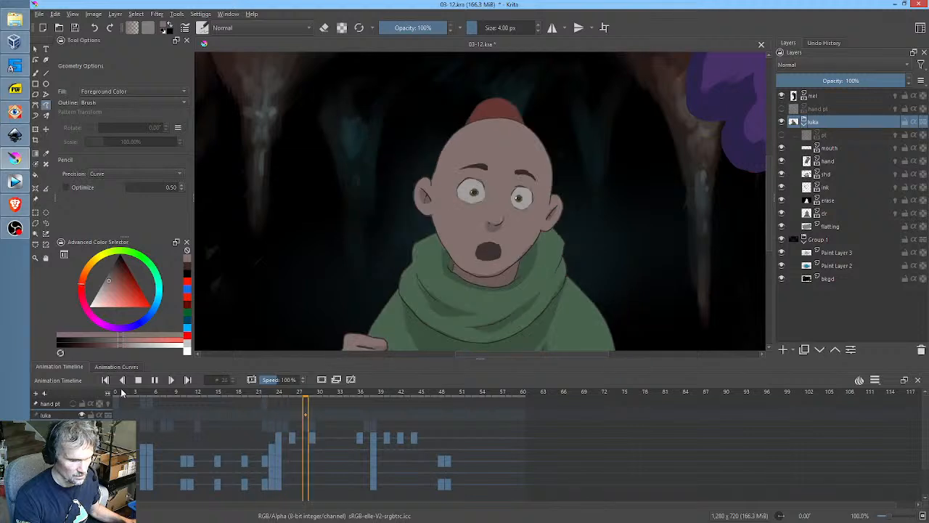
pyautogui.press('space')
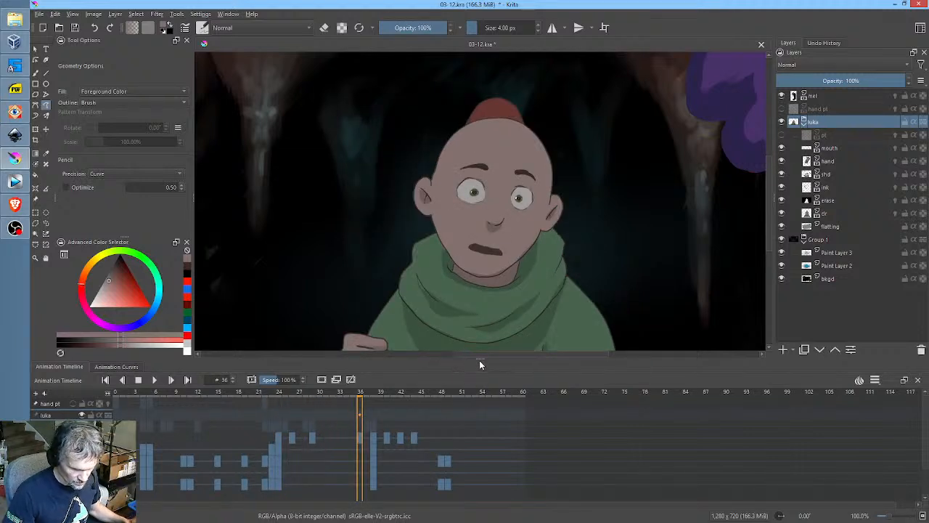
# Enlarge the animation timeline and show the mouth, hand, shd, ink, erase, clr and flatting layers in it by selecting each one
pyautogui.moveTo(478, 358); pyautogui.dragTo(479, 337)
pyautogui.click(836, 149)
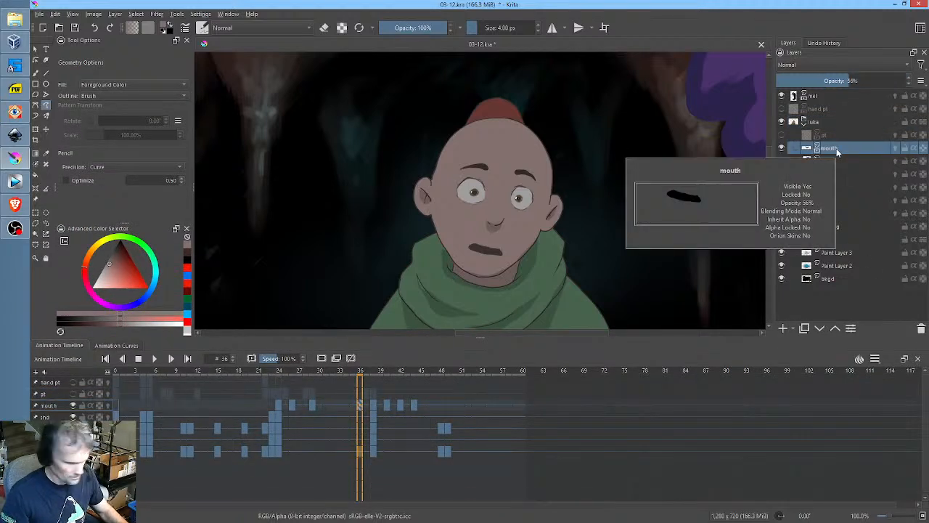
pyautogui.click(834, 161)
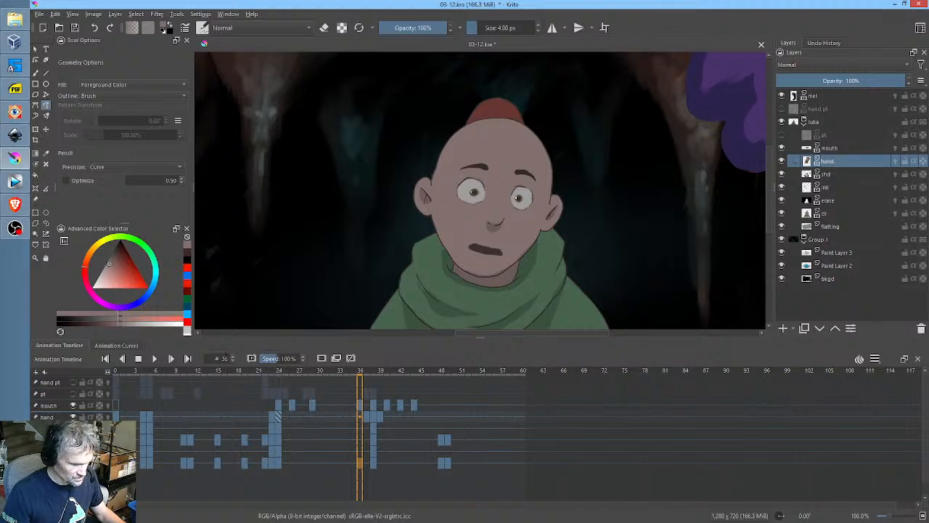
pyautogui.click(838, 175)
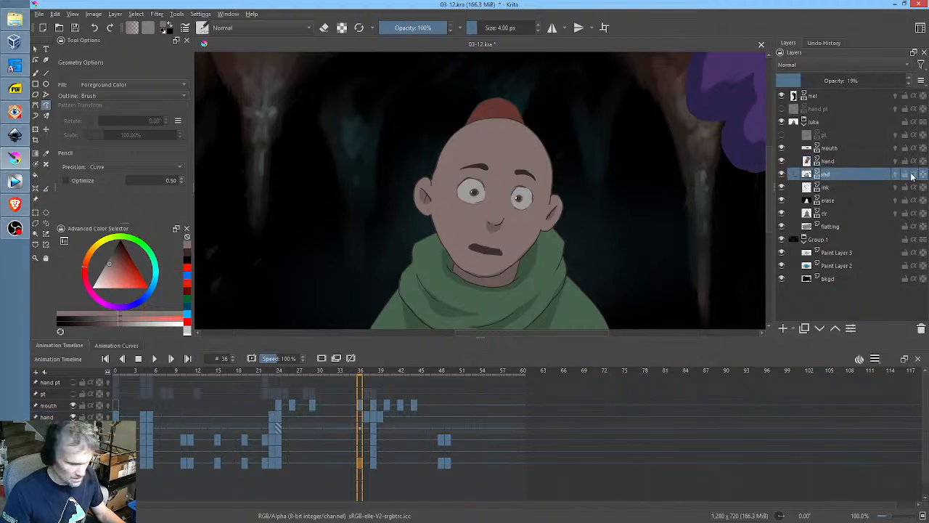
pyautogui.click(845, 187)
pyautogui.click(842, 200)
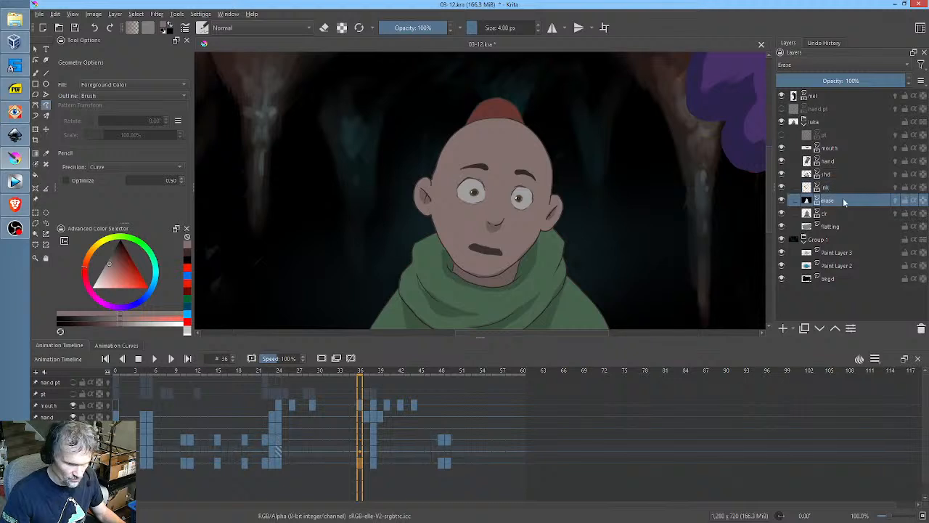
pyautogui.click(839, 213)
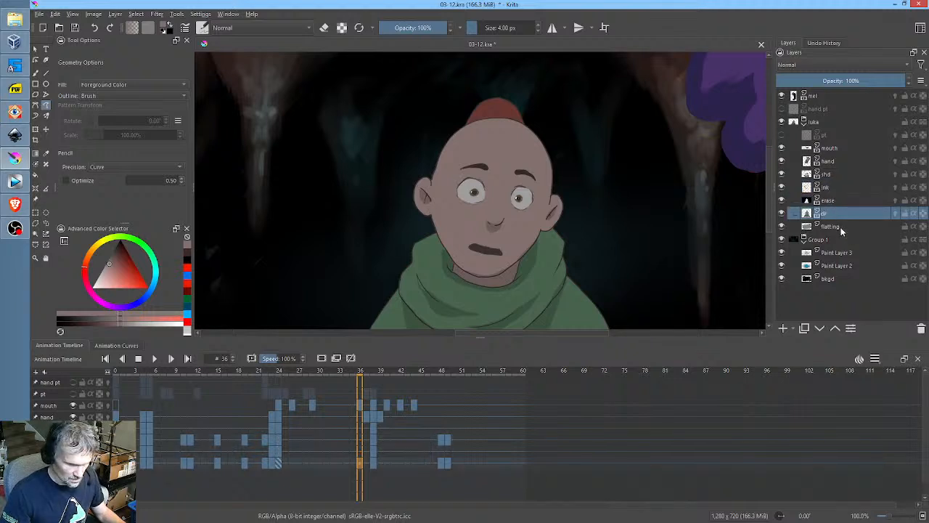
pyautogui.click(840, 227)
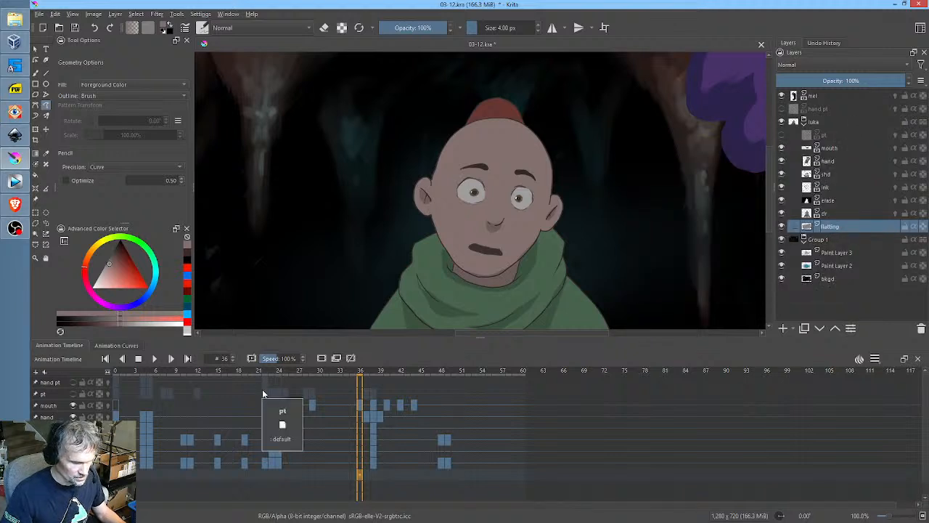
# Select the frame 24 keyframes across the luka layers from mouth down and insert 4 hold frames there
pyautogui.click(280, 403)
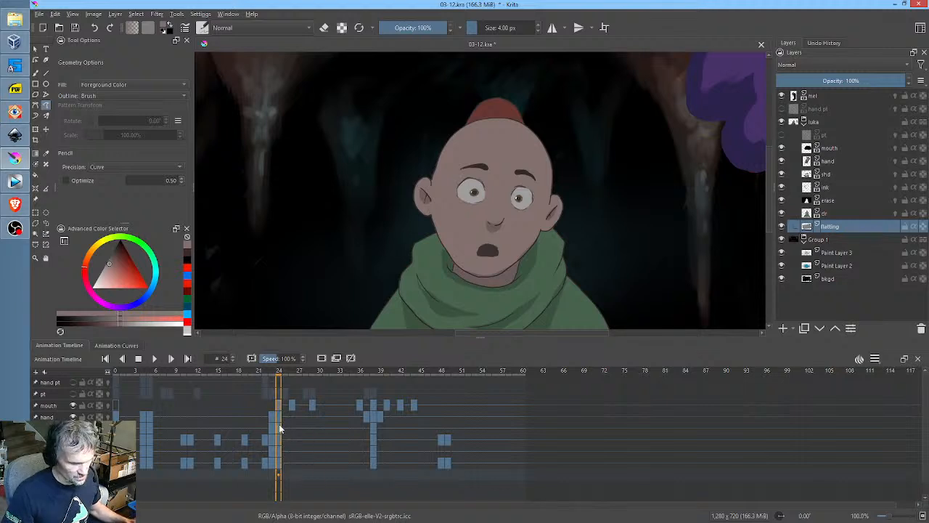
pyautogui.click(280, 428)
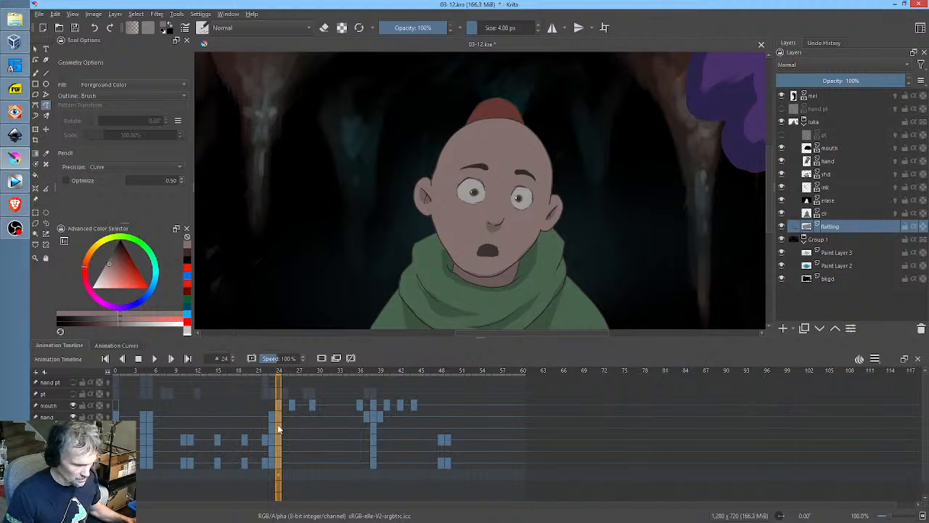
pyautogui.click(278, 427)
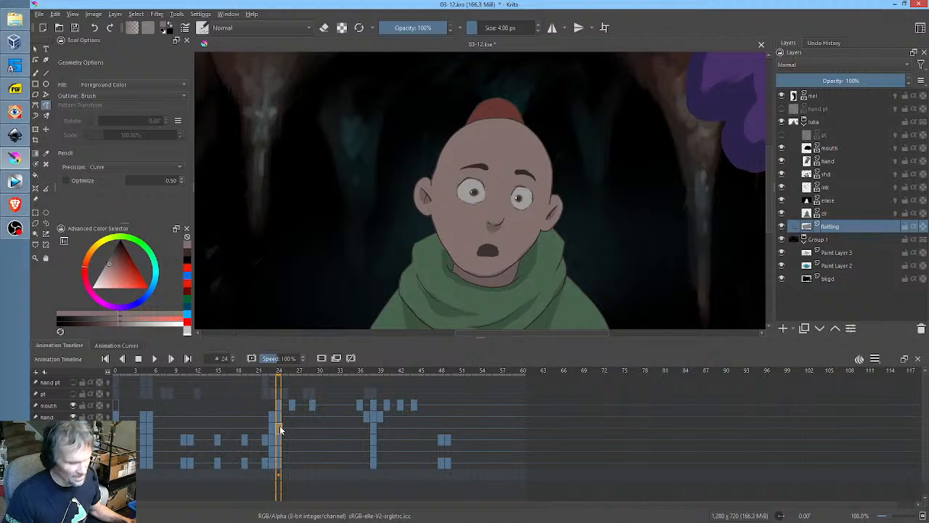
pyautogui.click(280, 426)
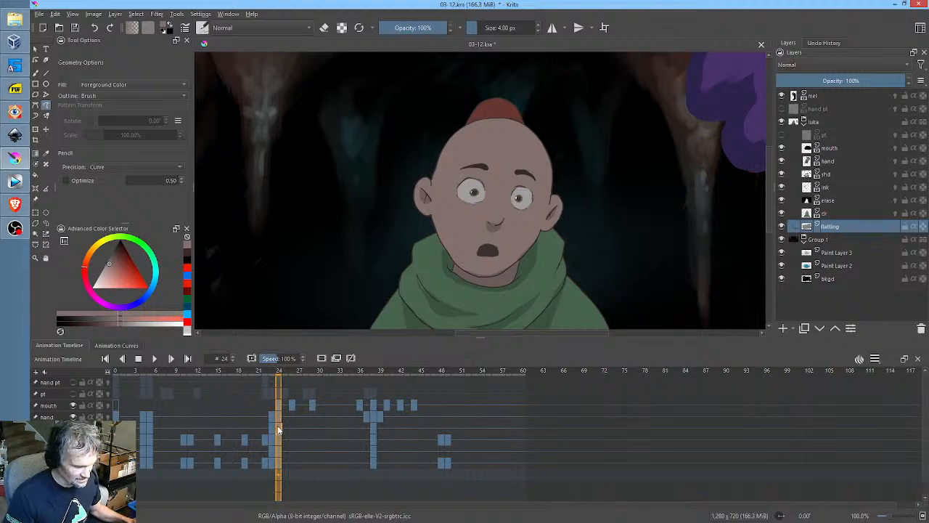
pyautogui.click(280, 429)
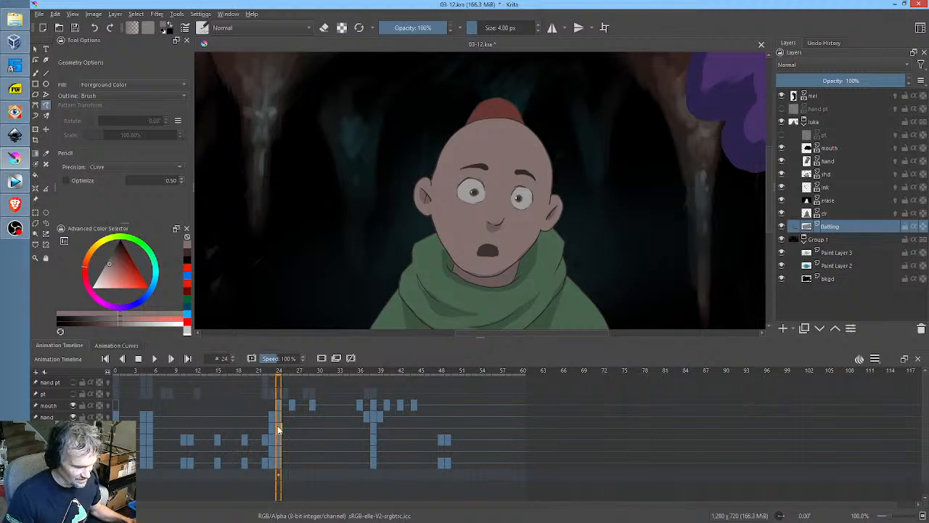
pyautogui.click(279, 464)
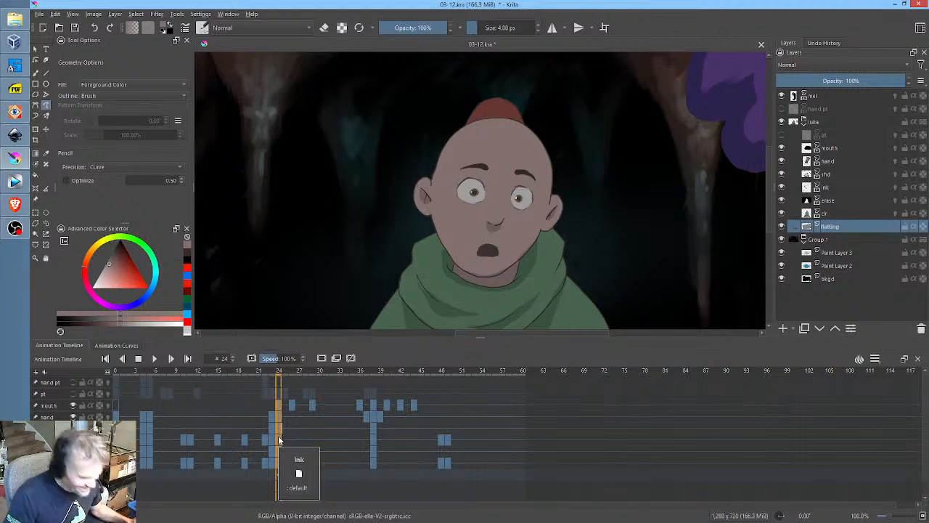
pyautogui.click(278, 414)
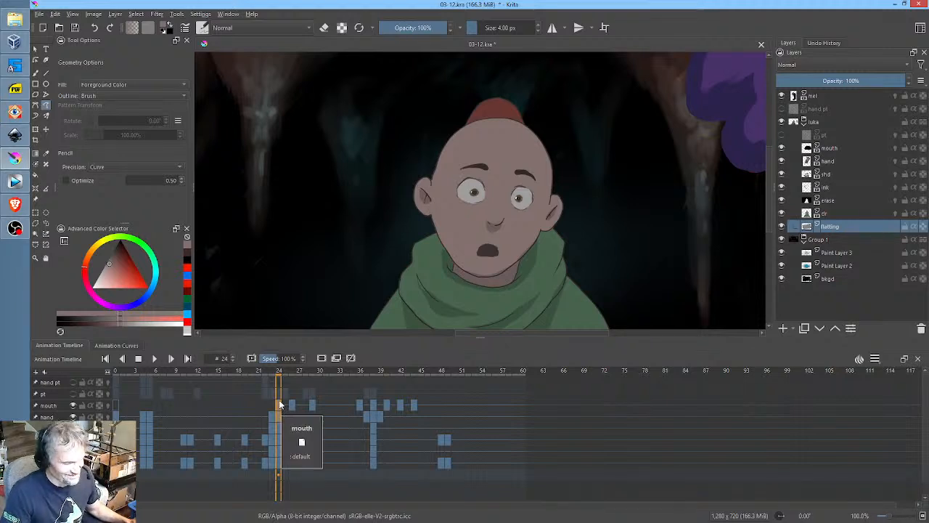
pyautogui.doubleClick(281, 407)
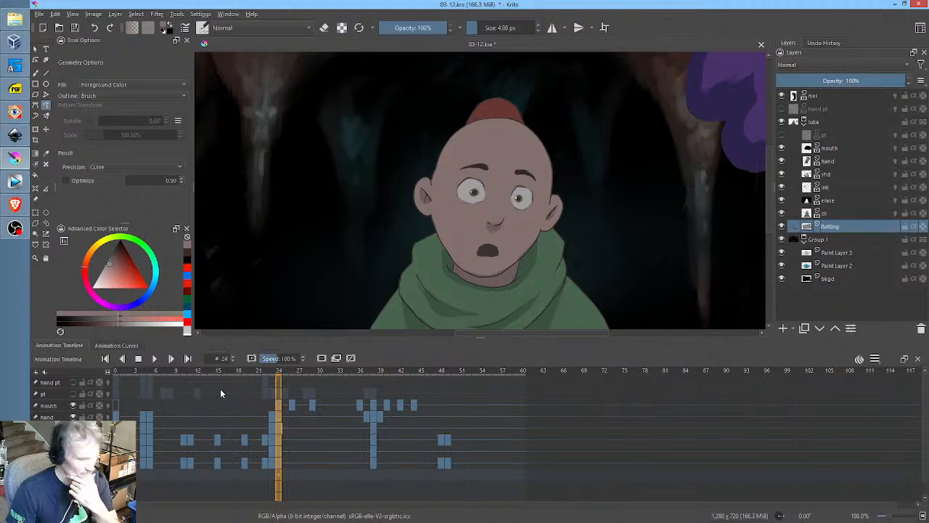
pyautogui.rightClick(280, 399)
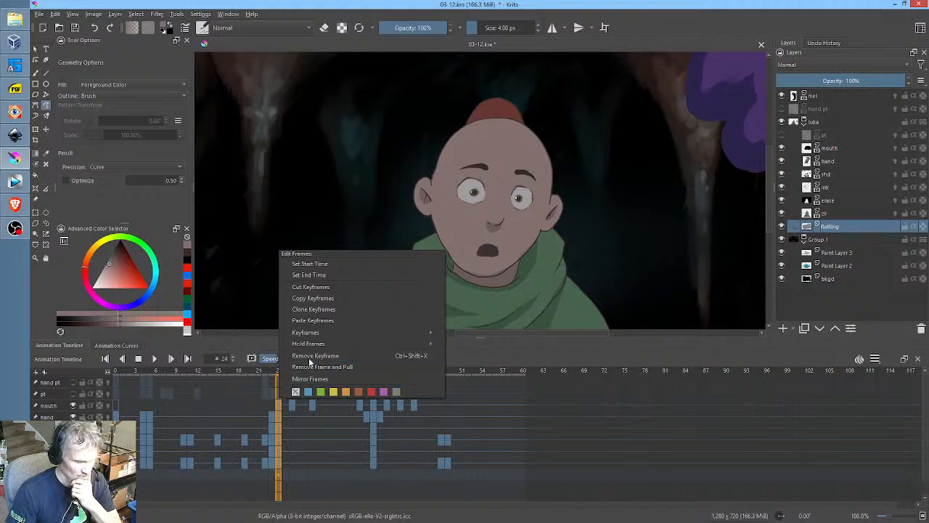
pyautogui.moveTo(312, 345)
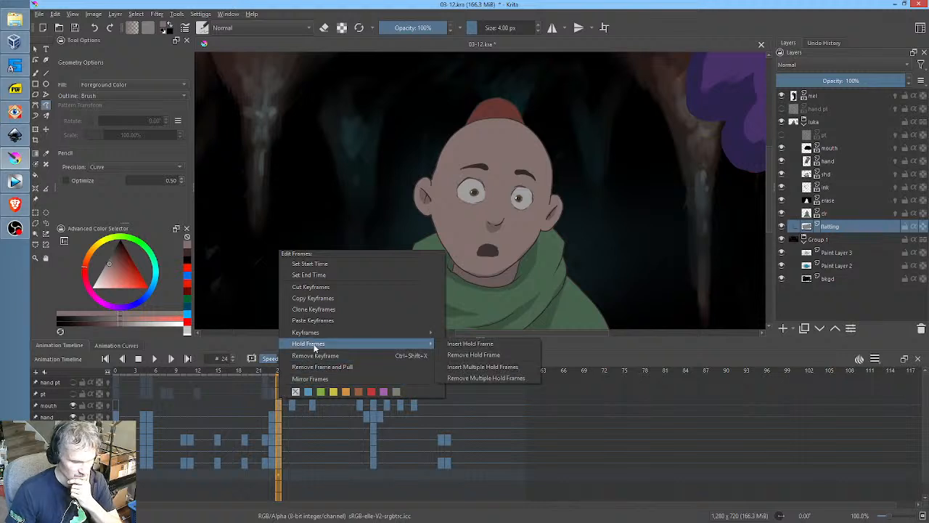
pyautogui.click(490, 368)
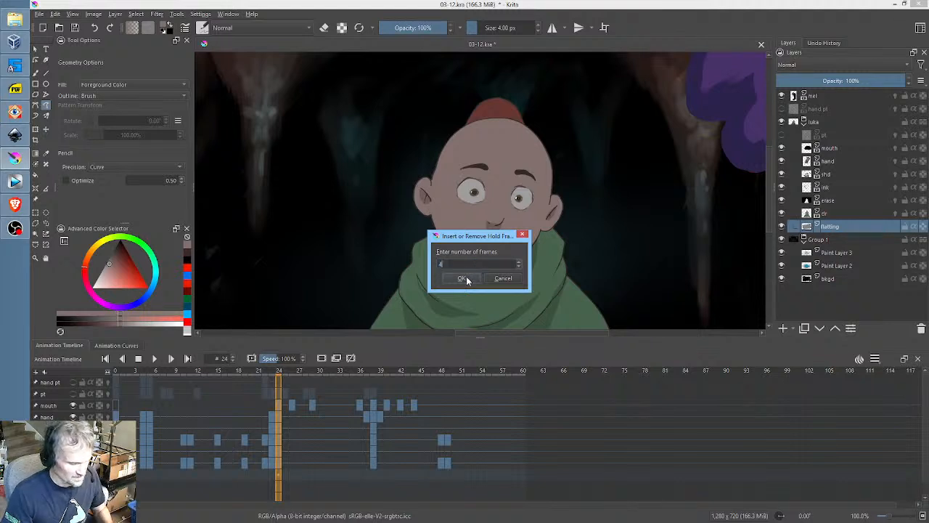
pyautogui.click(463, 278)
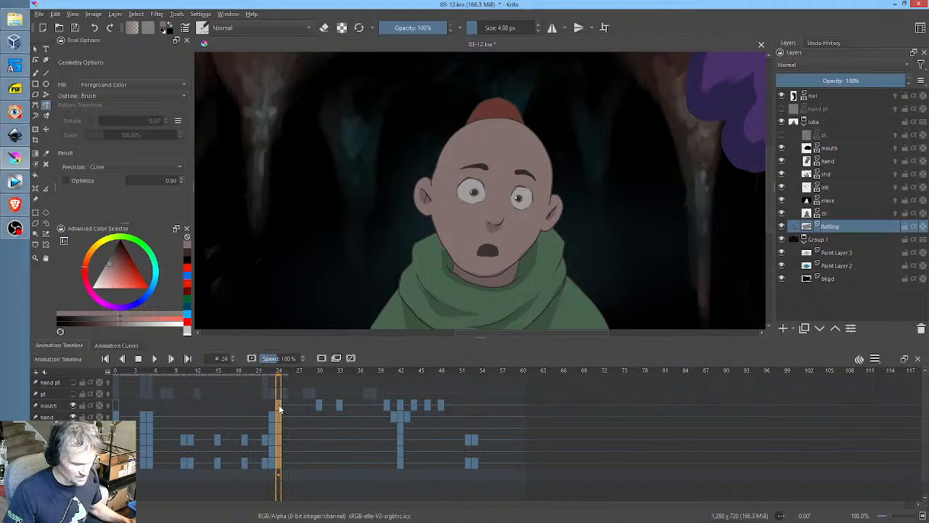
# Move the luka layers' frame 24 keyframes to frame 28 and play the animation from frame 5 to check the timing
pyautogui.moveTo(280, 411); pyautogui.dragTo(304, 418)
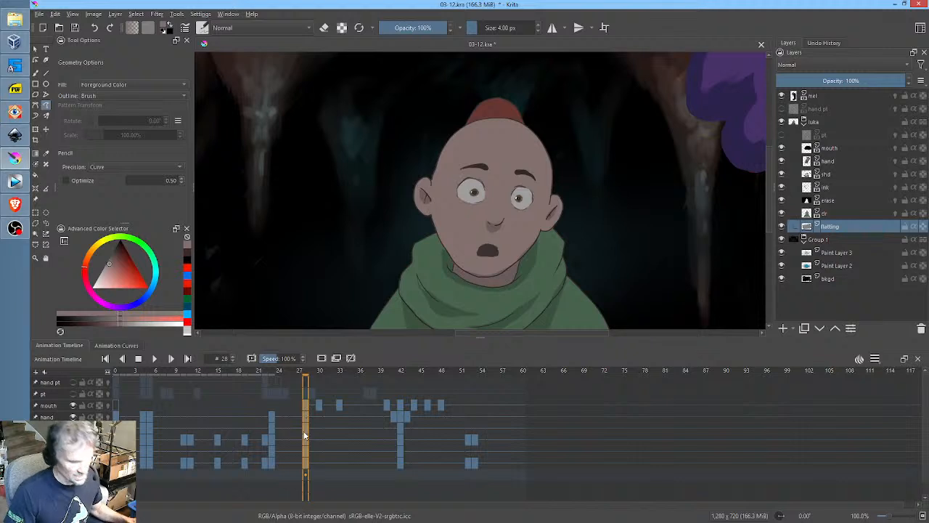
pyautogui.click(270, 395)
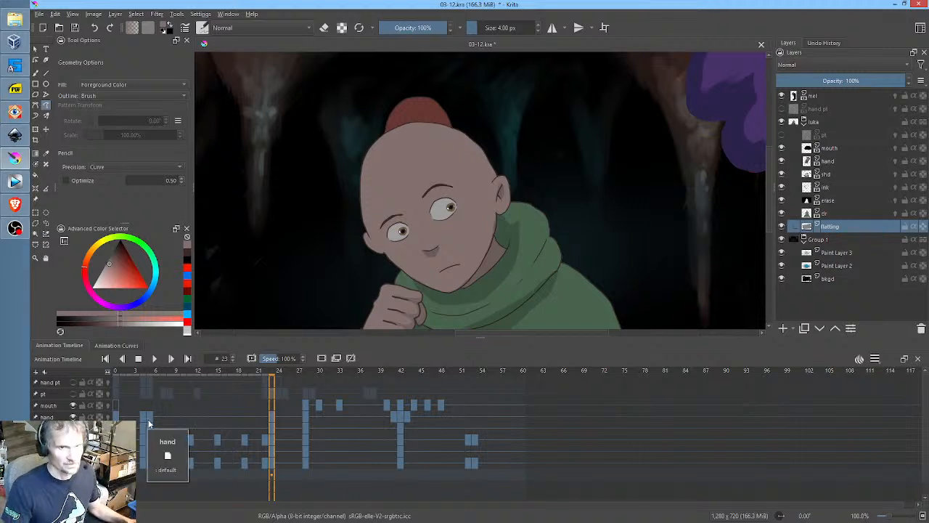
pyautogui.press('space')
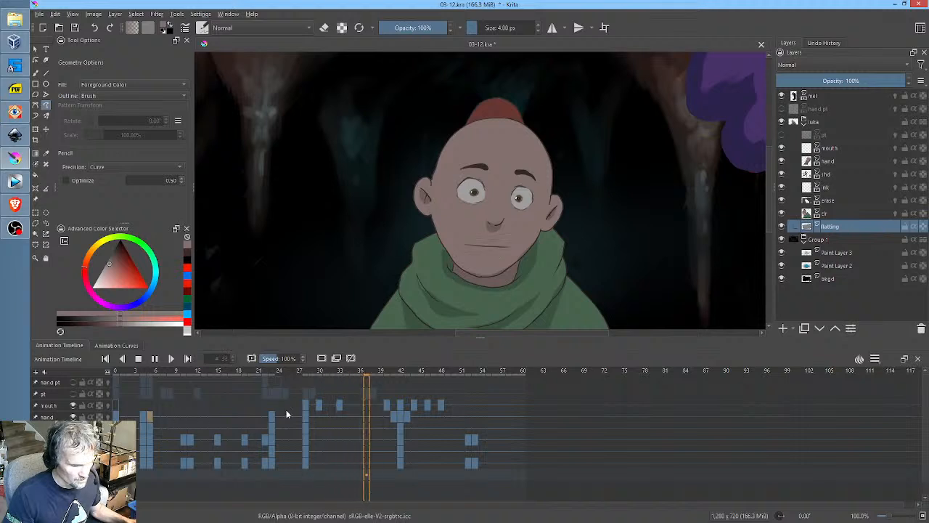
pyautogui.press('space')
pyautogui.click(265, 374)
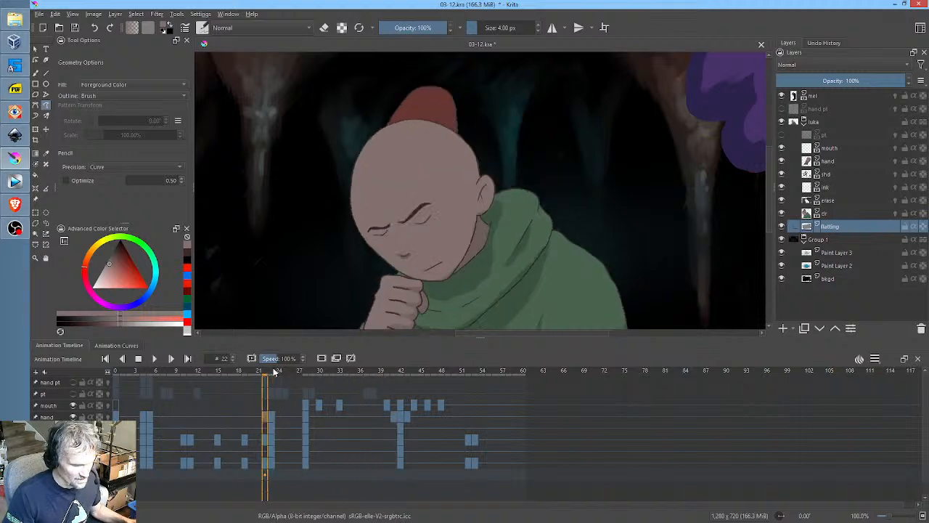
# Insert 8 hold frames across the luka layers at frame 26
pyautogui.click(290, 405)
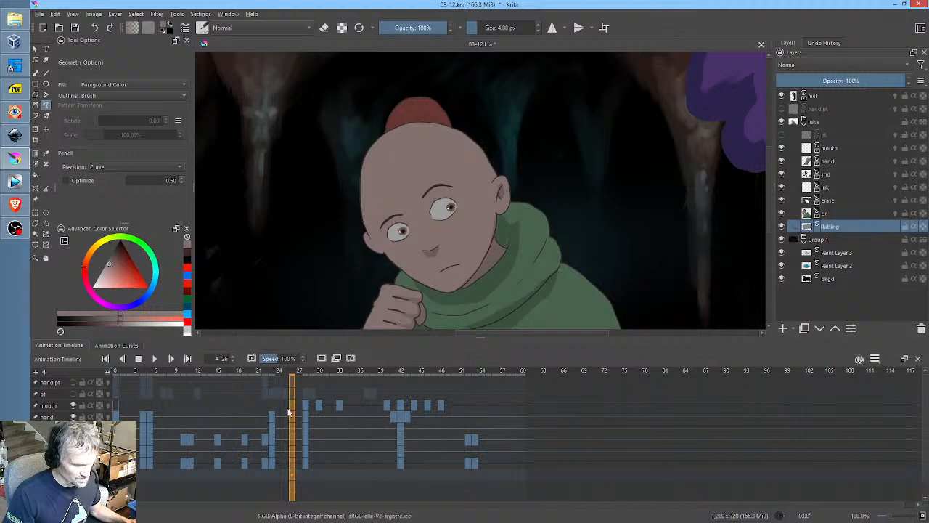
pyautogui.rightClick(290, 407)
pyautogui.moveTo(350, 345)
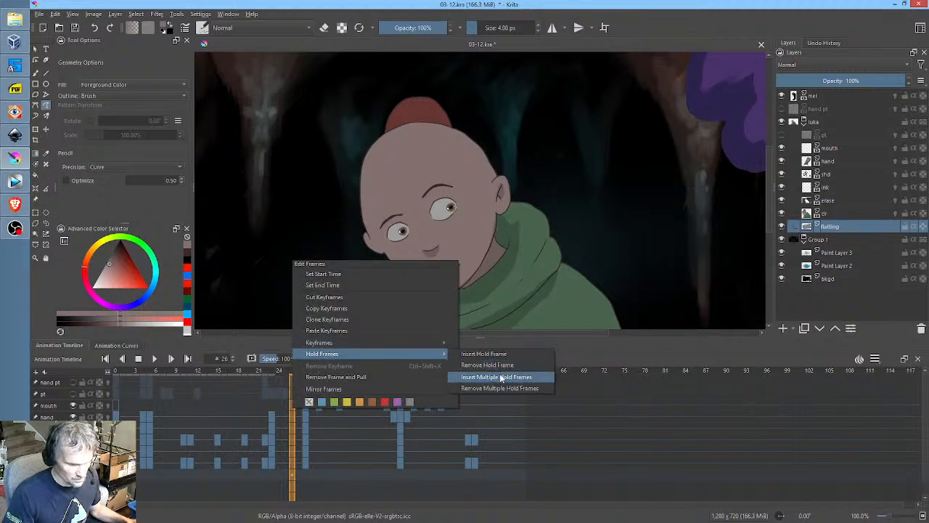
pyautogui.click(500, 377)
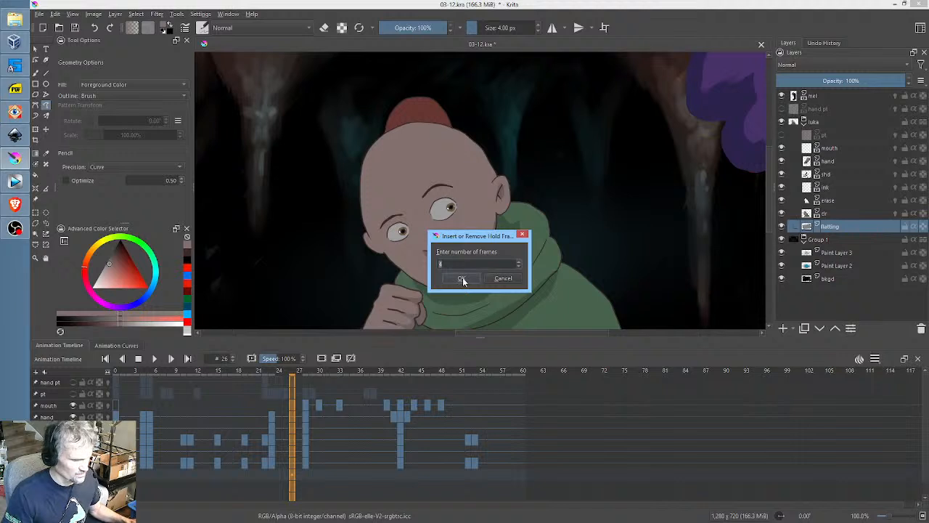
pyautogui.write('8')
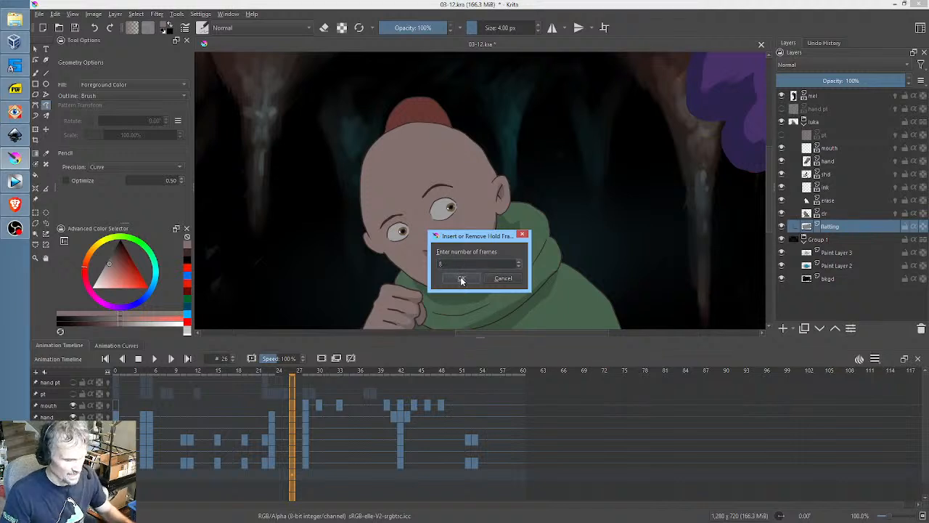
pyautogui.click(462, 278)
# Play the animation from frame 7 to examine the lengthened hold before the head turn
pyautogui.click(161, 413)
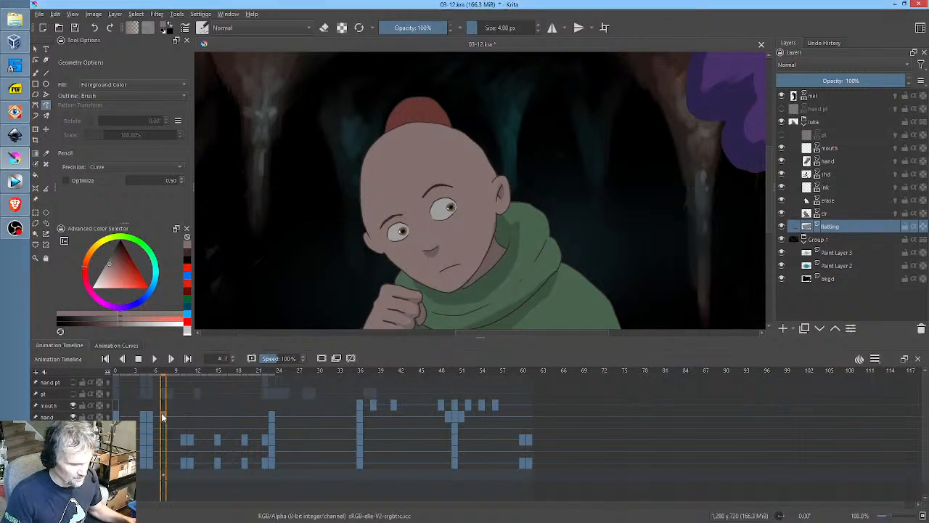
pyautogui.press('space')
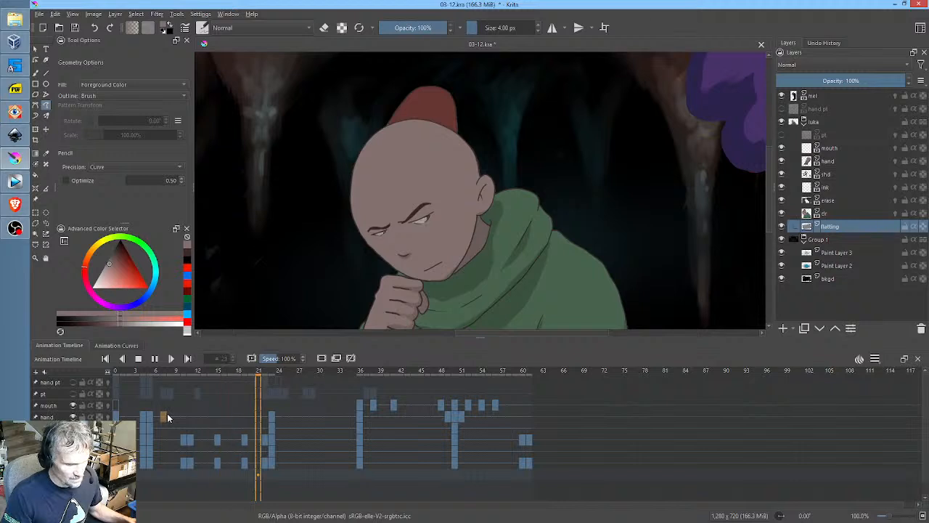
pyautogui.press('space')
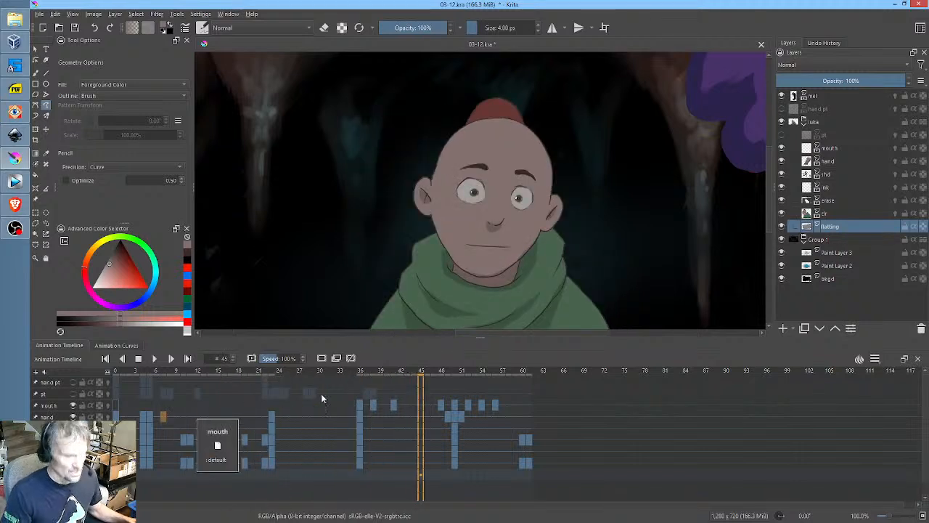
# At frame 35, warp the whole luka group slightly down and to the left using a 1000 px Liquify transform
pyautogui.click(352, 372)
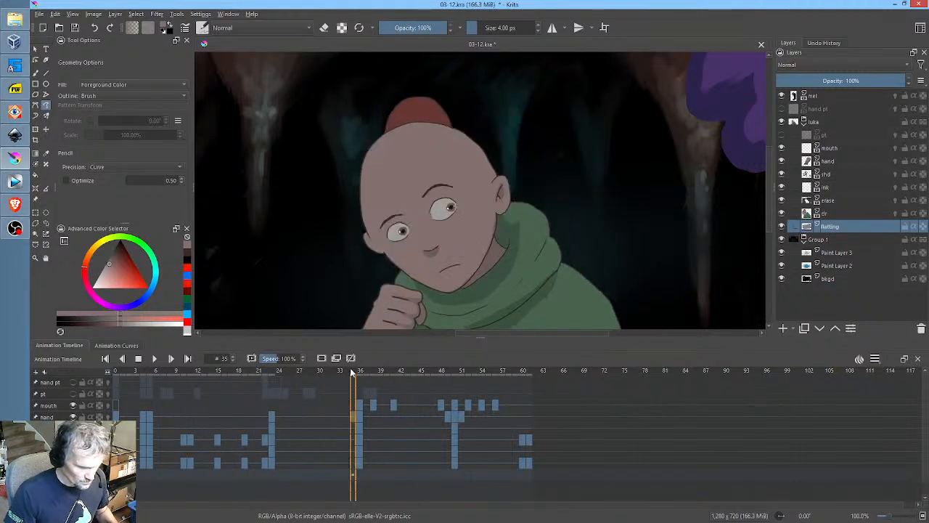
pyautogui.click(826, 122)
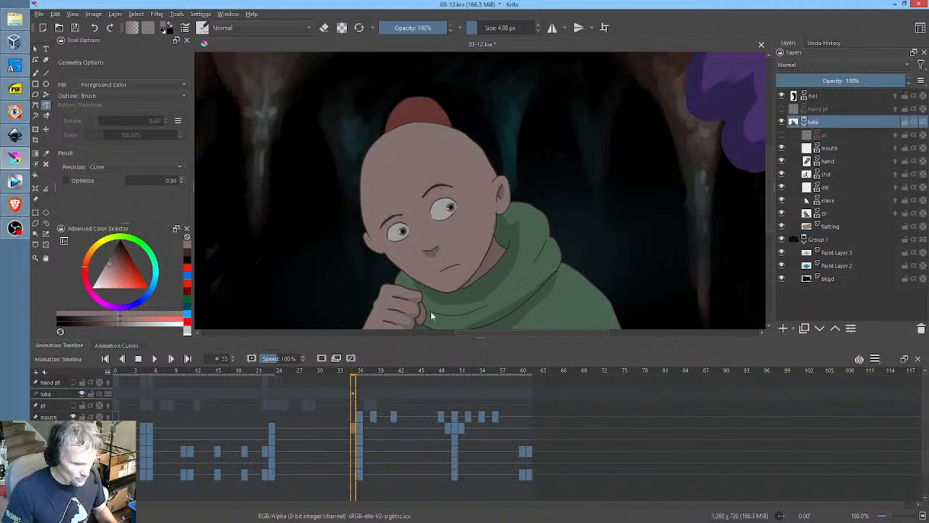
pyautogui.hotkey('ctrl', 't')
pyautogui.rightClick(432, 275)
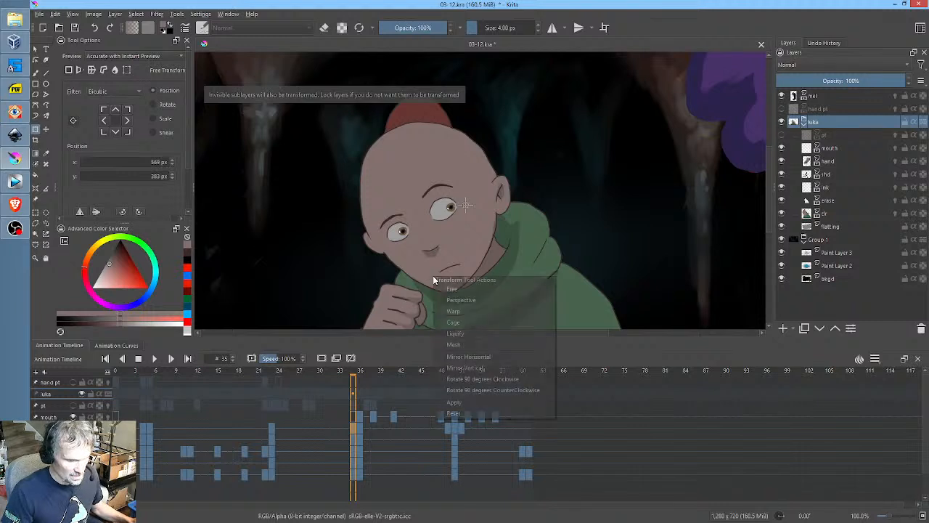
pyautogui.click(465, 332)
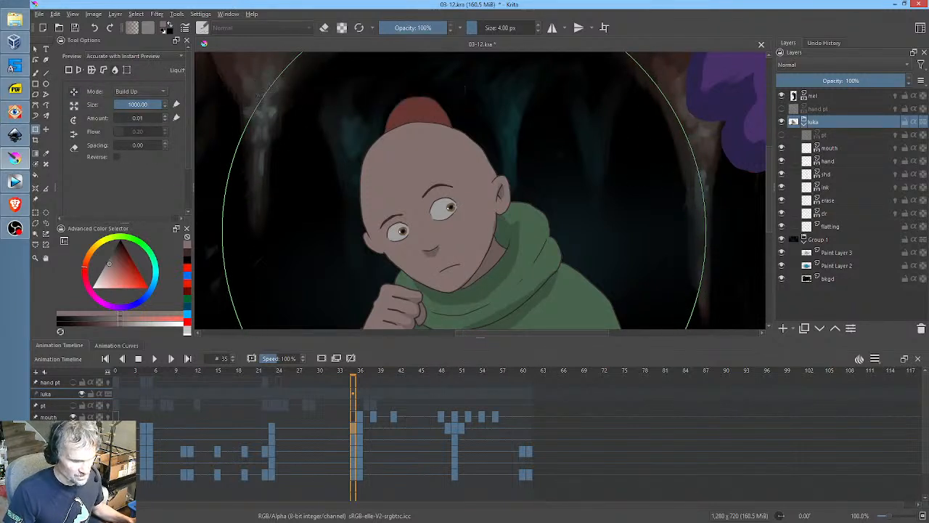
pyautogui.moveTo(464, 233); pyautogui.dragTo(461, 235)
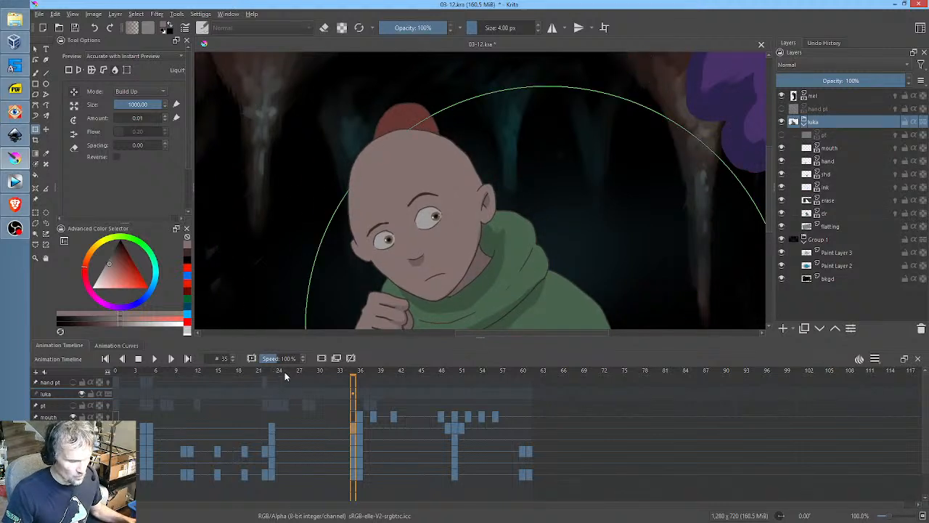
# Play the animation from frame 22 to examine the warped in-between pose at frame 35
pyautogui.click(265, 371)
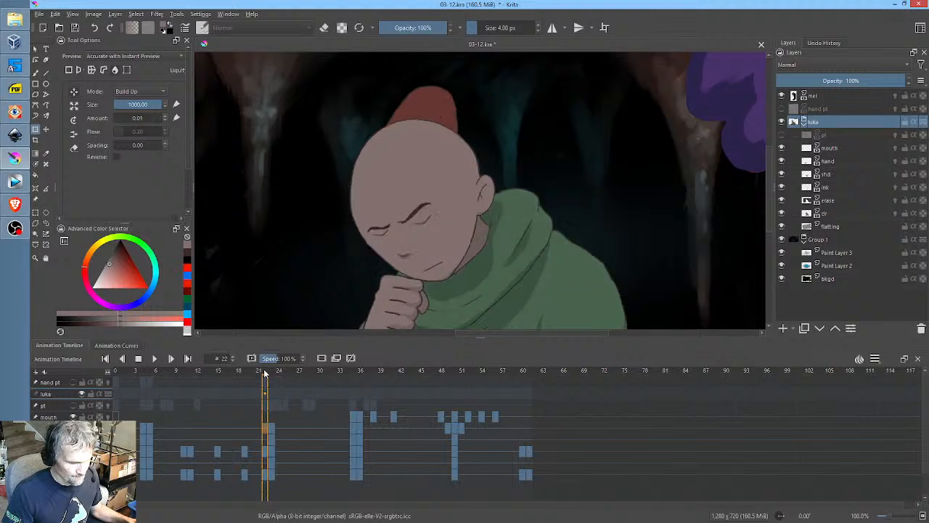
pyautogui.press('space')
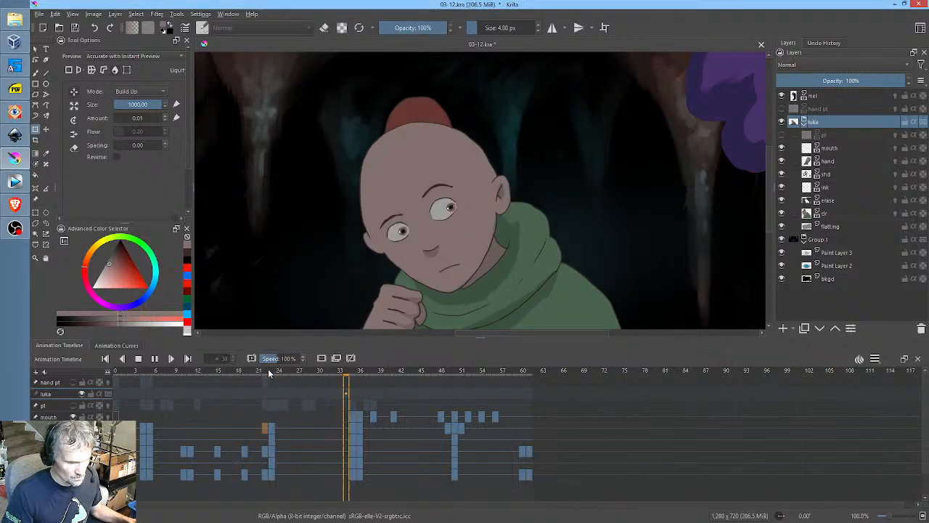
pyautogui.press('space')
# Move the luka layers' frame 35 keyframes to frame 34 and compare frames 35 and 36
pyautogui.click(356, 419)
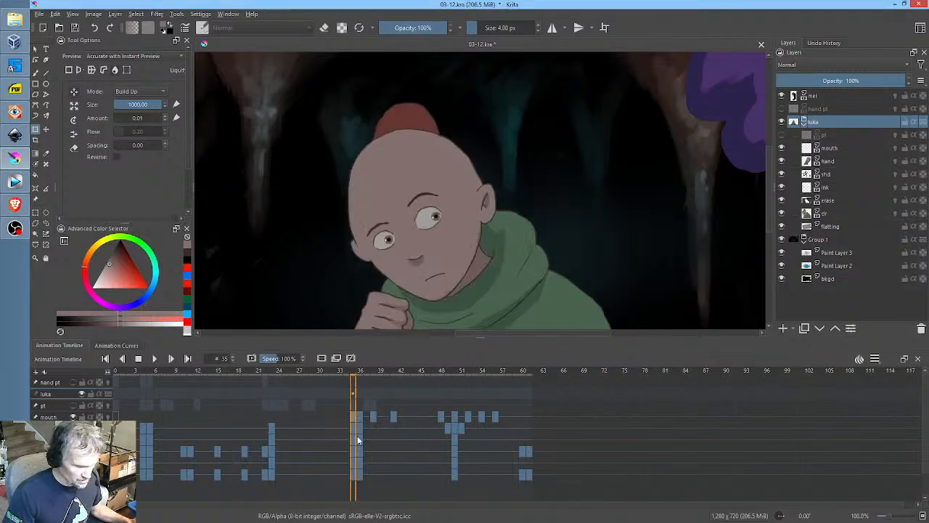
pyautogui.moveTo(354, 475); pyautogui.dragTo(349, 416)
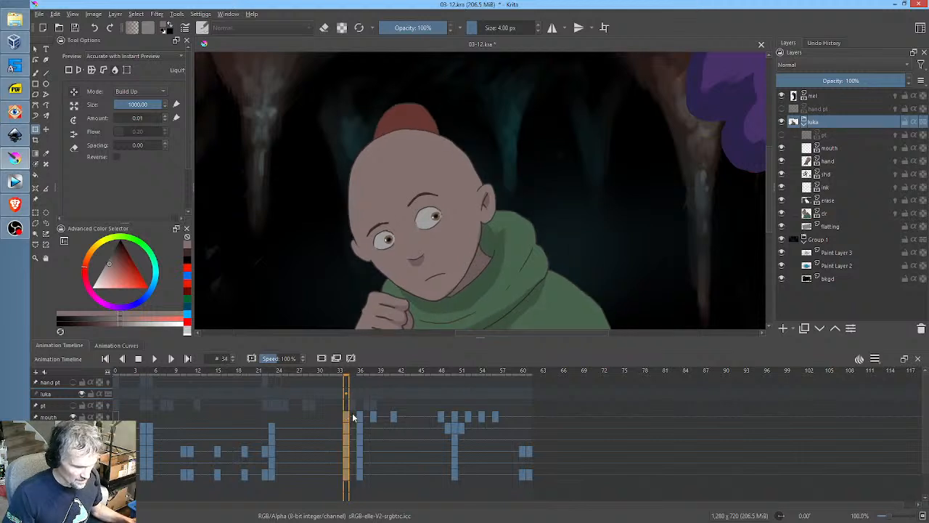
pyautogui.click(353, 416)
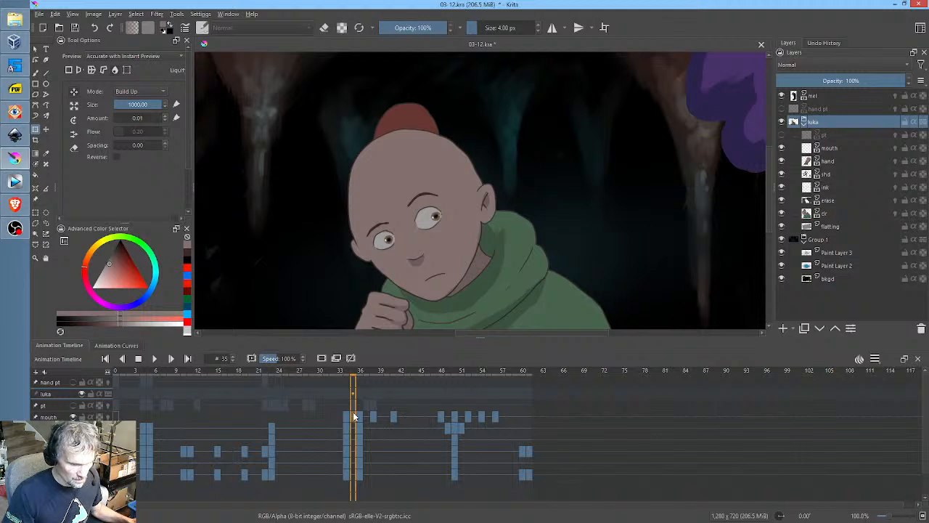
pyautogui.click(360, 416)
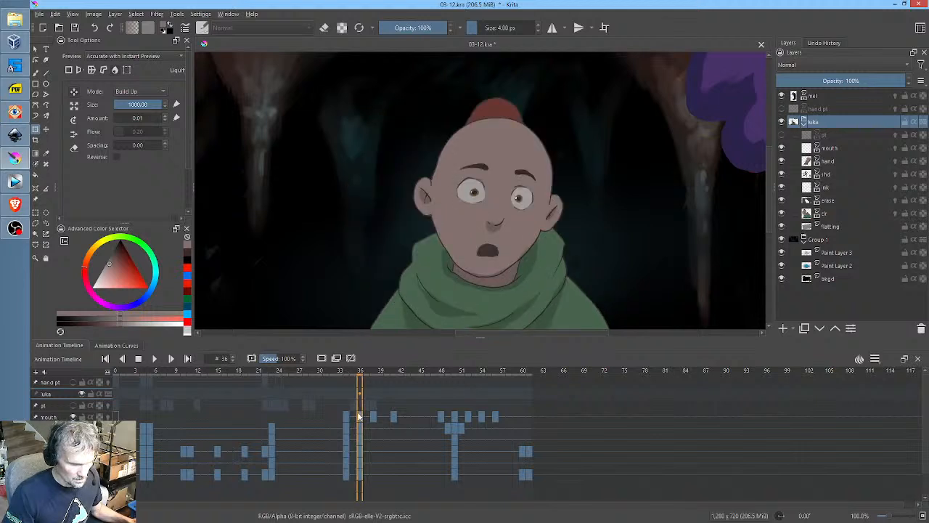
pyautogui.click(355, 417)
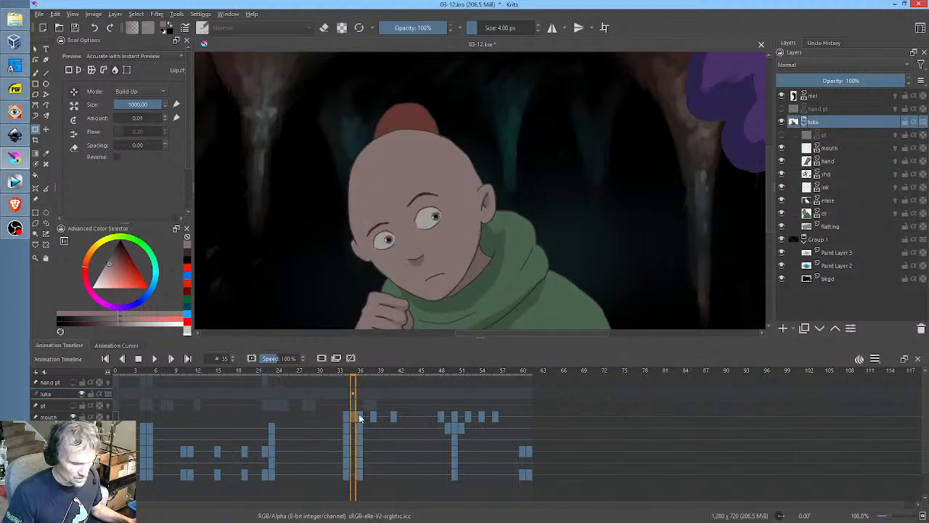
# Copy the luka layers' frame 36 keyframes to frame 35 and warp that pose slightly left with a 1000 px Liquify transform
pyautogui.click(359, 414)
pyautogui.moveTo(359, 476); pyautogui.dragTo(354, 417)
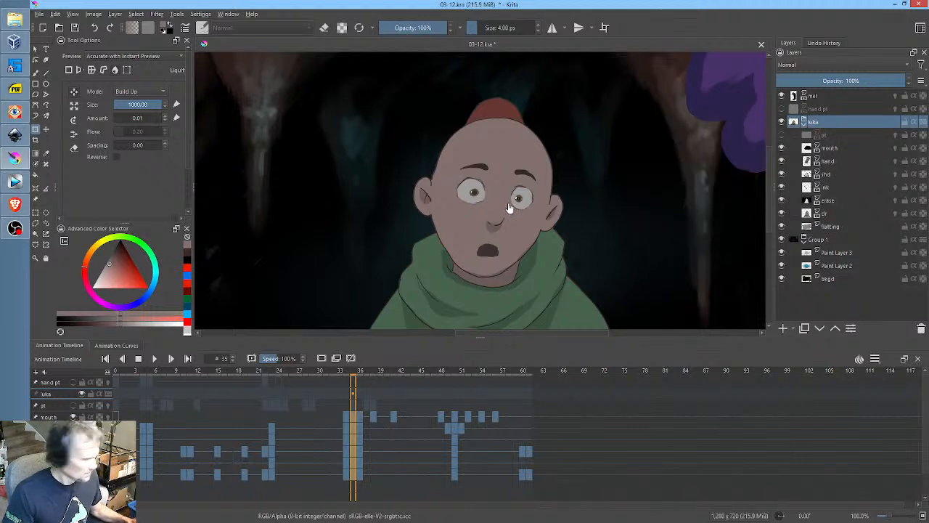
pyautogui.click(510, 207)
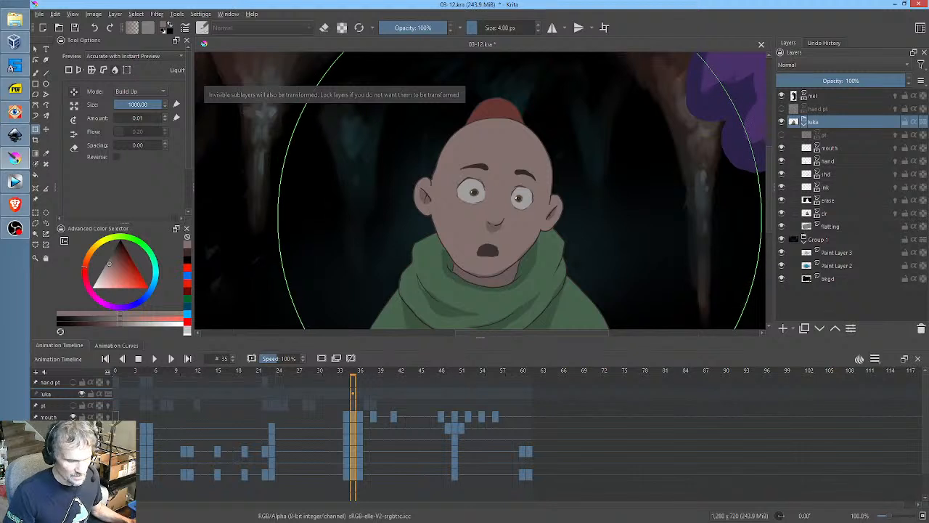
pyautogui.scroll(-2, 520, 192)
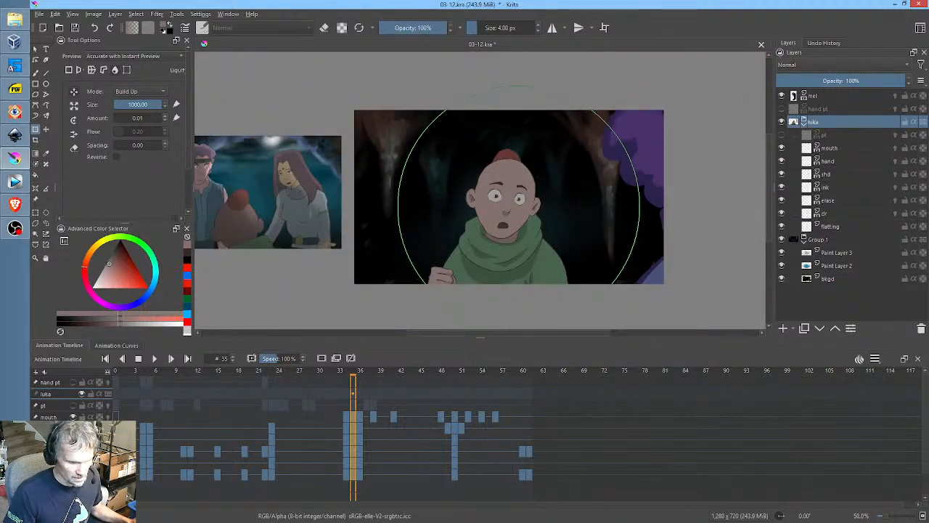
pyautogui.moveTo(518, 205); pyautogui.dragTo(515, 206)
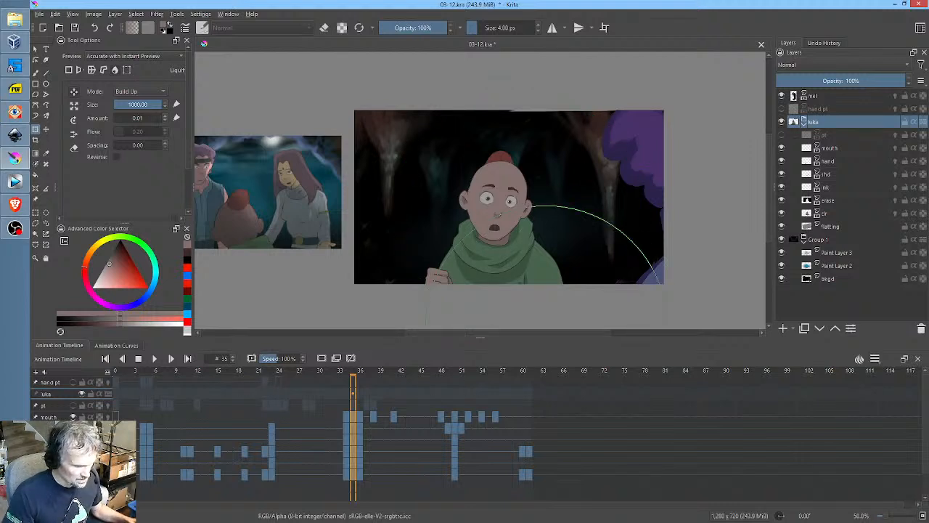
# Play the animation past the new frame 35 in-between, replaying from frame 29, to examine the head turn
pyautogui.press('space')
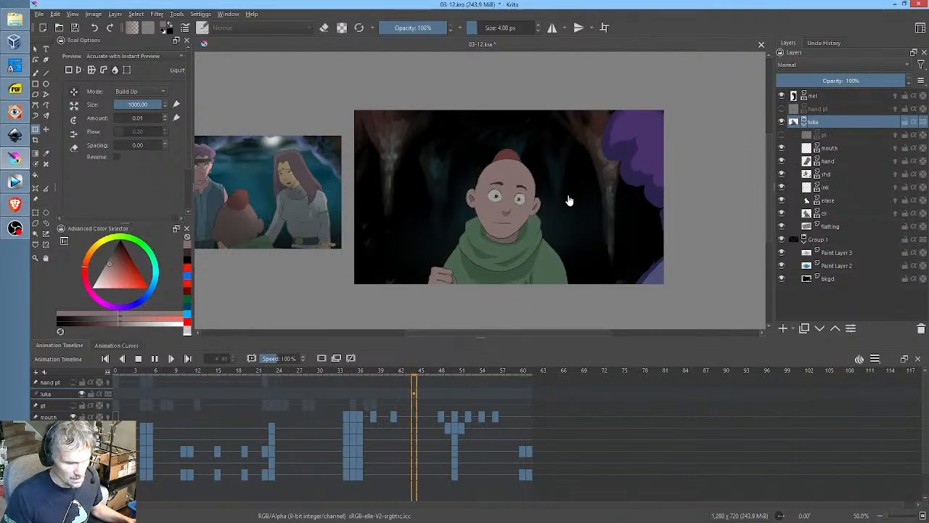
pyautogui.press('space')
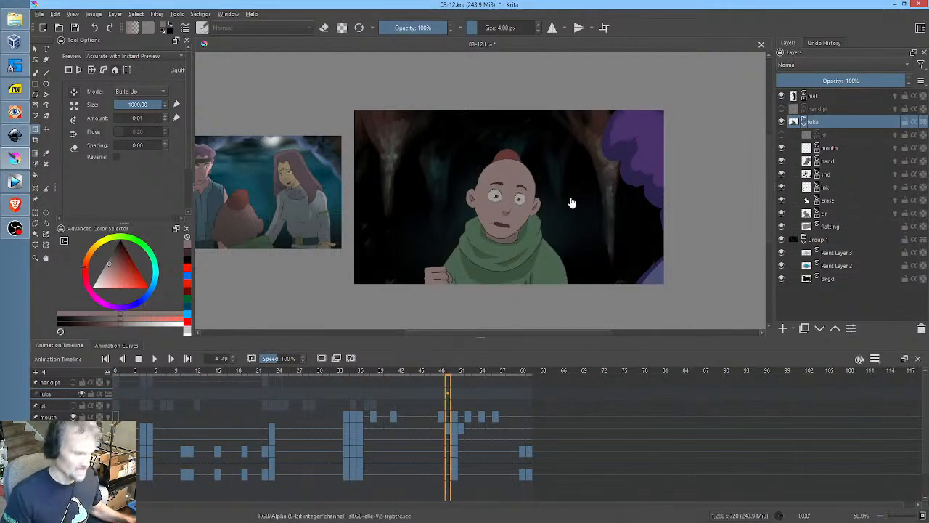
pyautogui.click(314, 372)
pyautogui.press('space')
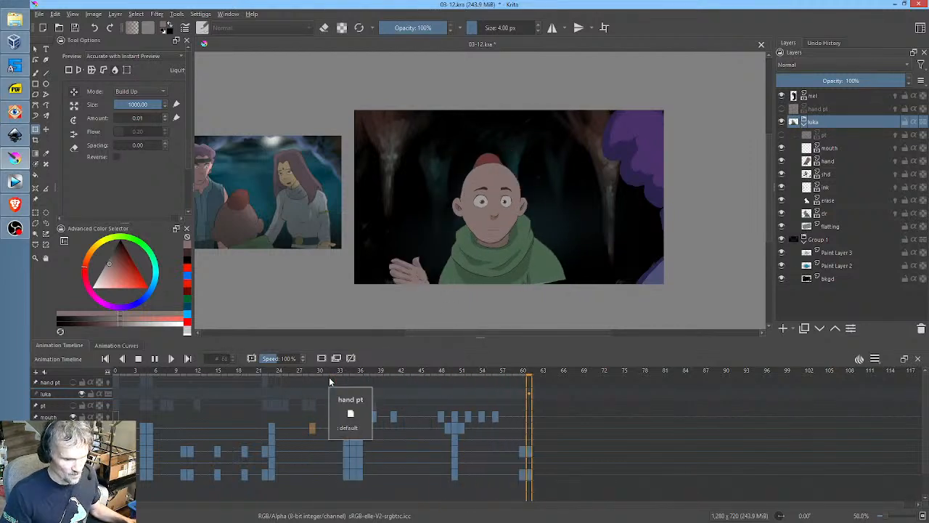
# At frame 50, liquify the luka group's lower-right robe edge with a brush of about 405 px to extend it past the canvas border
pyautogui.click(455, 394)
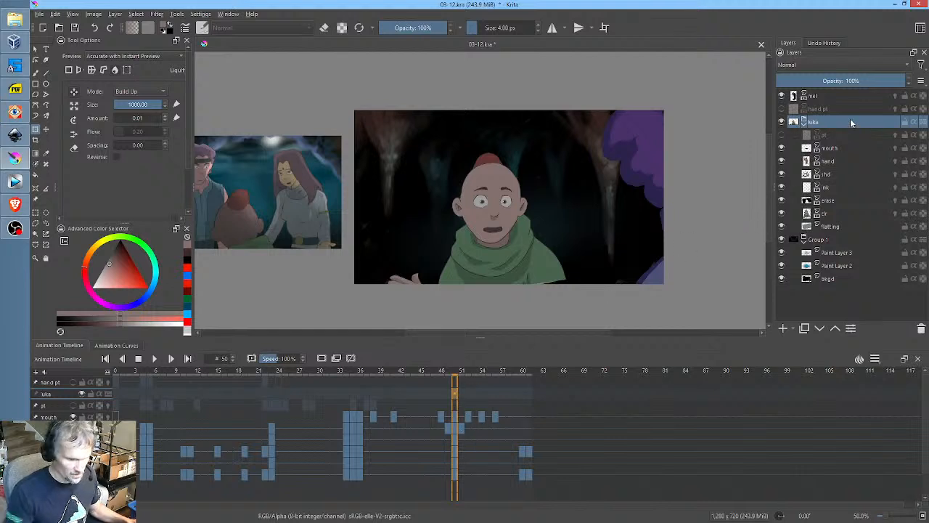
pyautogui.rightClick(594, 198)
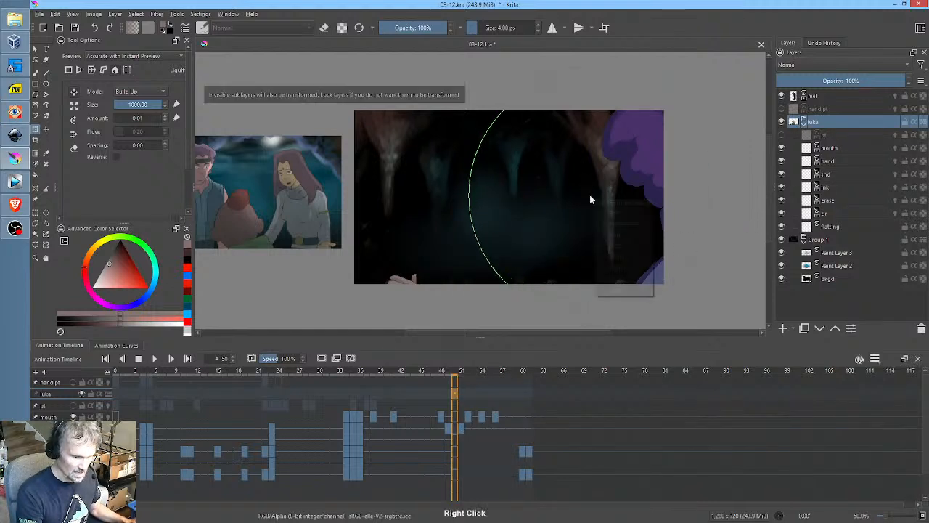
pyautogui.click(617, 256)
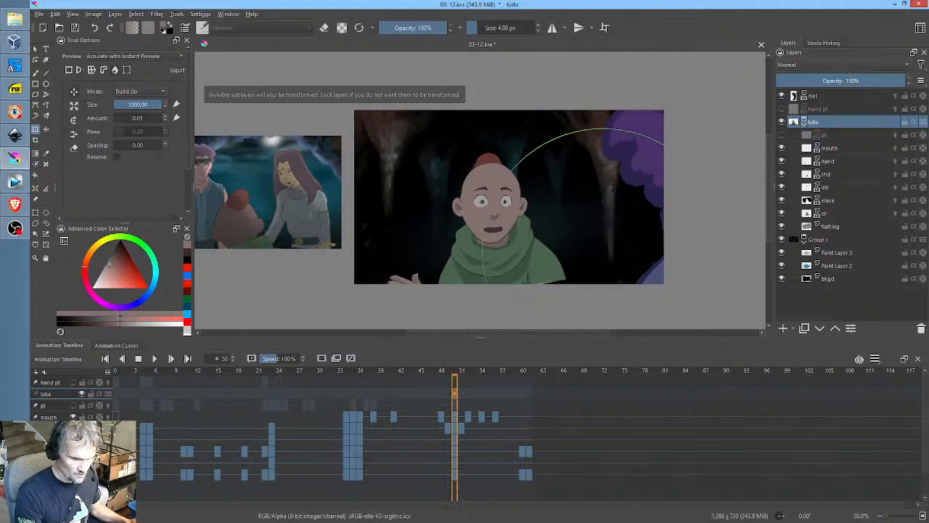
pyautogui.moveTo(616, 256); pyautogui.dragTo(568, 256)
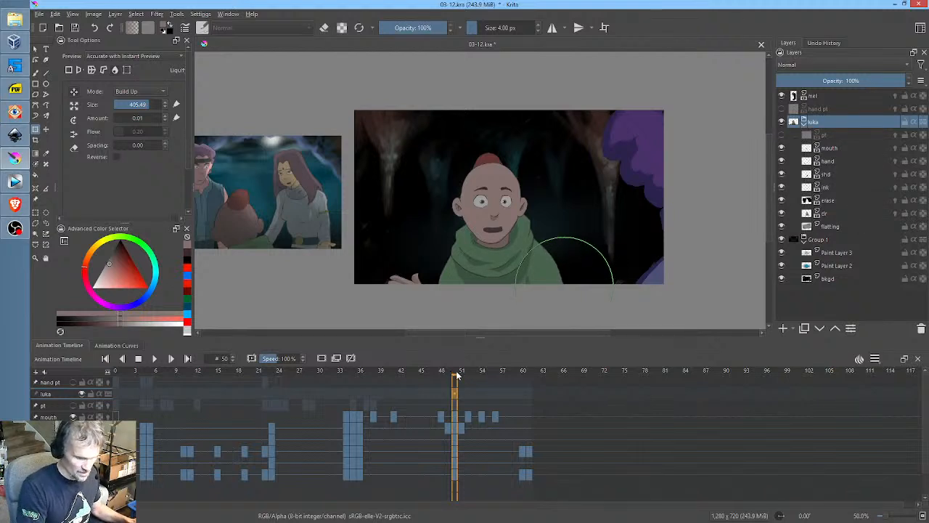
# At frame 5, liquify the luka group's lower-right robe edge past the canvas border with a brush of about 235 px and play the animation
pyautogui.moveTo(453, 375); pyautogui.dragTo(110, 389)
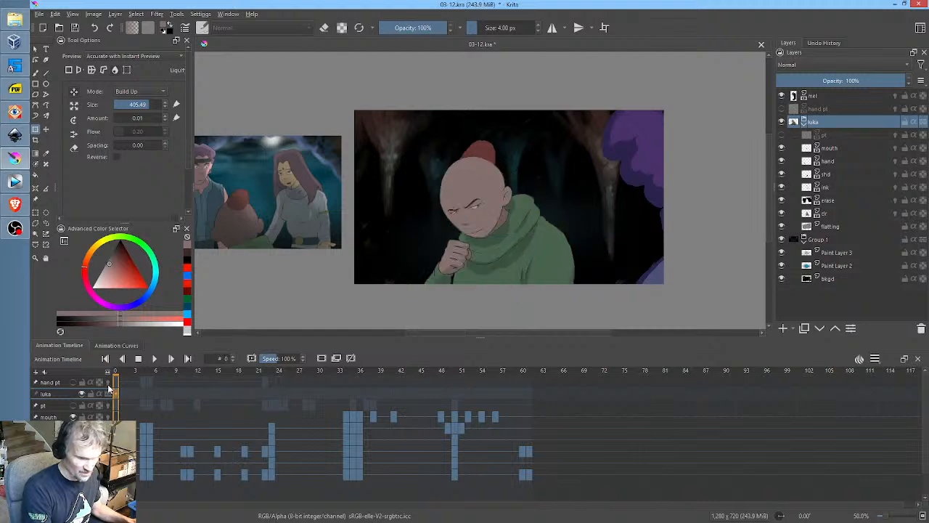
pyautogui.click(143, 445)
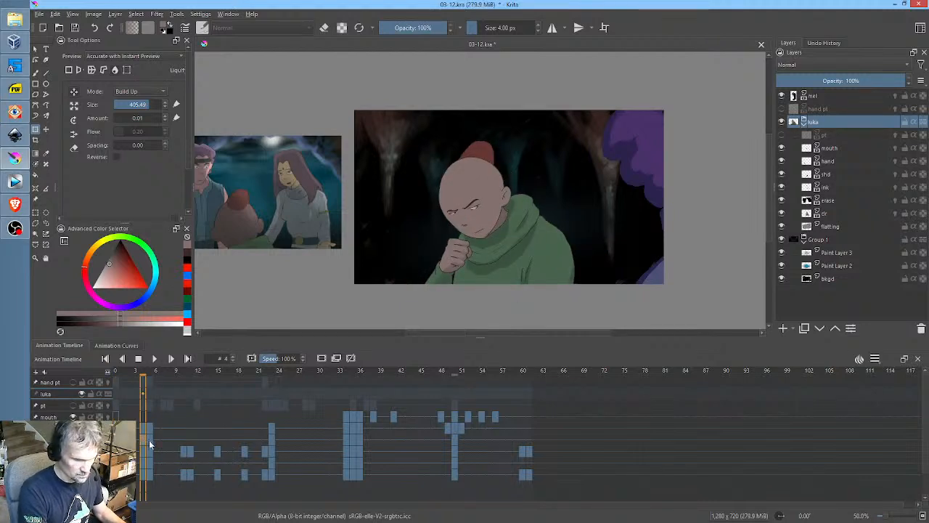
pyautogui.click(148, 440)
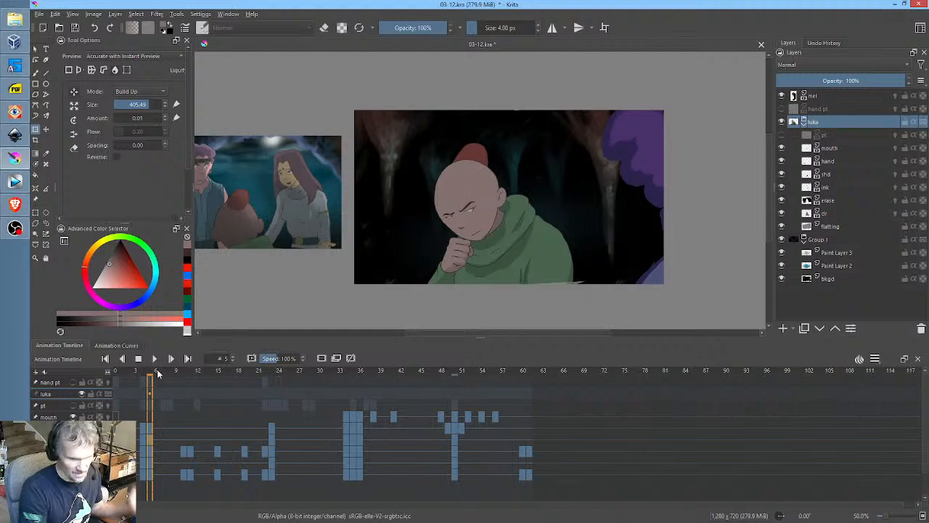
pyautogui.click(828, 123)
pyautogui.keyDown('shift'); pyautogui.moveTo(584, 305); pyautogui.dragTo(584, 308); pyautogui.keyUp('shift')
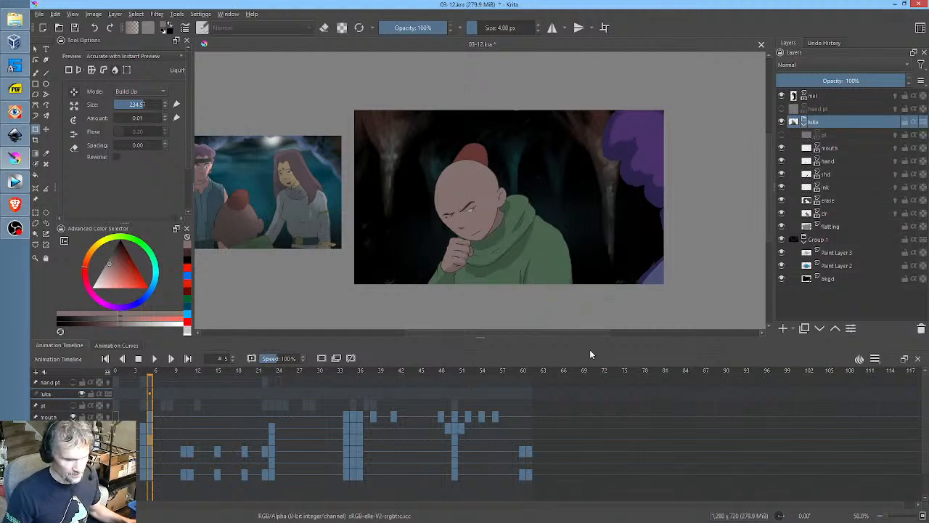
pyautogui.press('space')
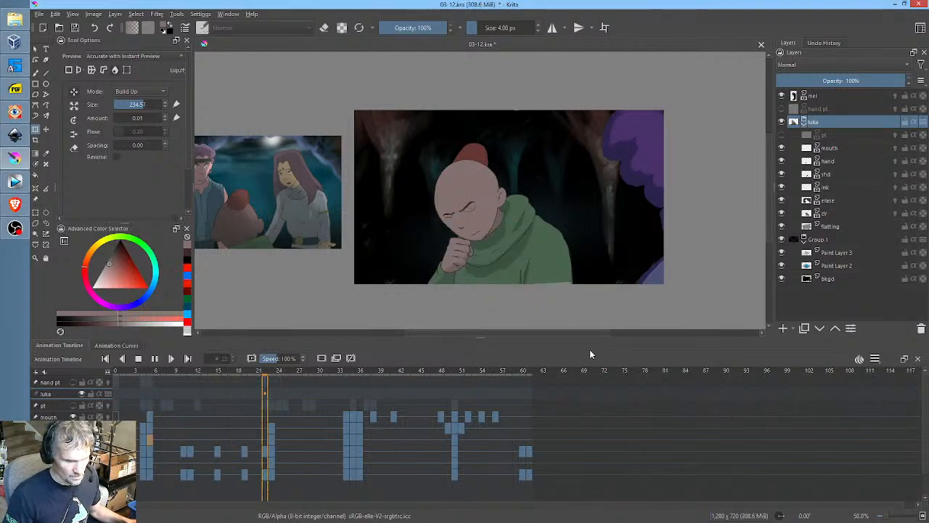
pyautogui.press('space')
# Try to copy the clr layer's frame 5 keyframe over its keyframes at frames 10, 11, 15 and 19
pyautogui.click(185, 452)
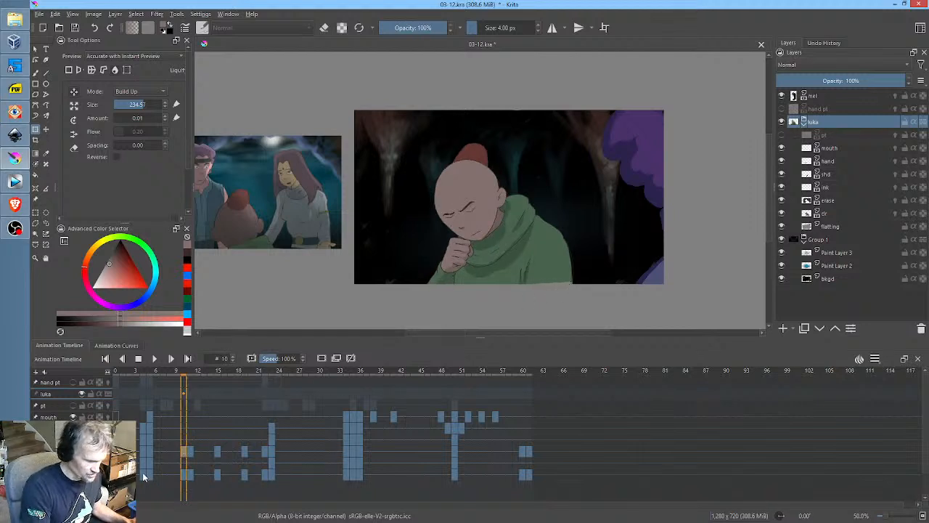
pyautogui.click(187, 473)
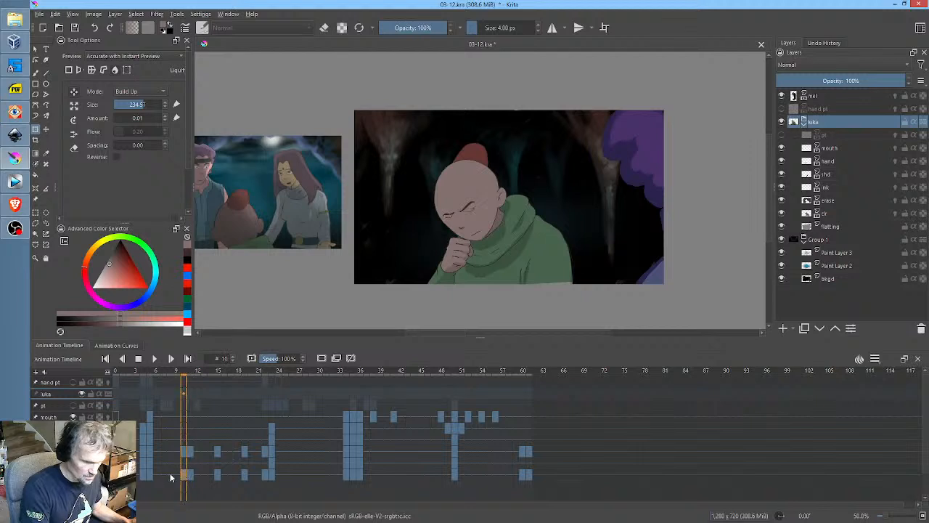
pyautogui.click(150, 475)
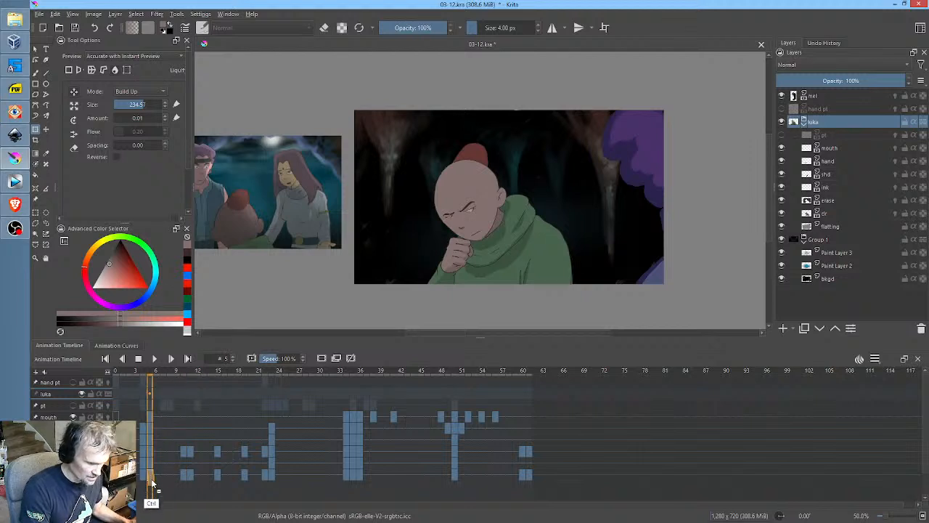
pyautogui.click(183, 475)
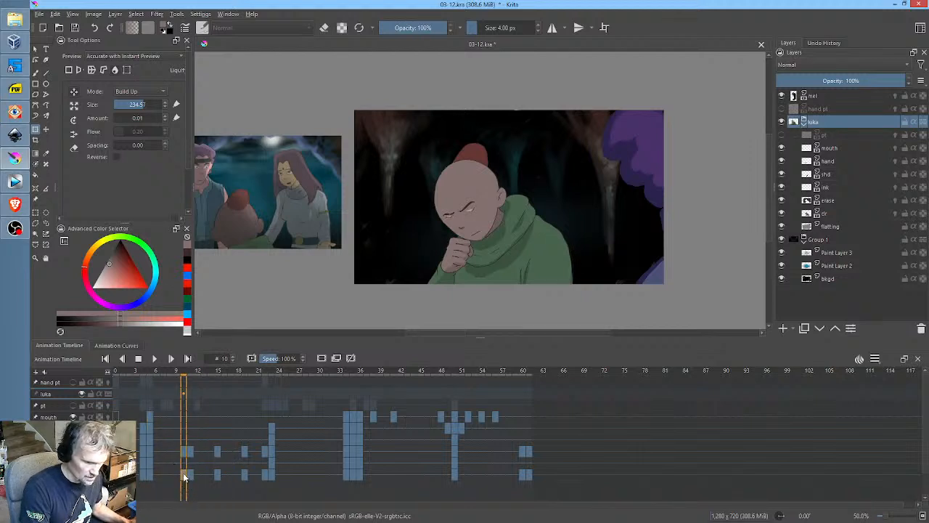
pyautogui.keyDown('ctrl'); pyautogui.click(190, 476); pyautogui.keyUp('ctrl')
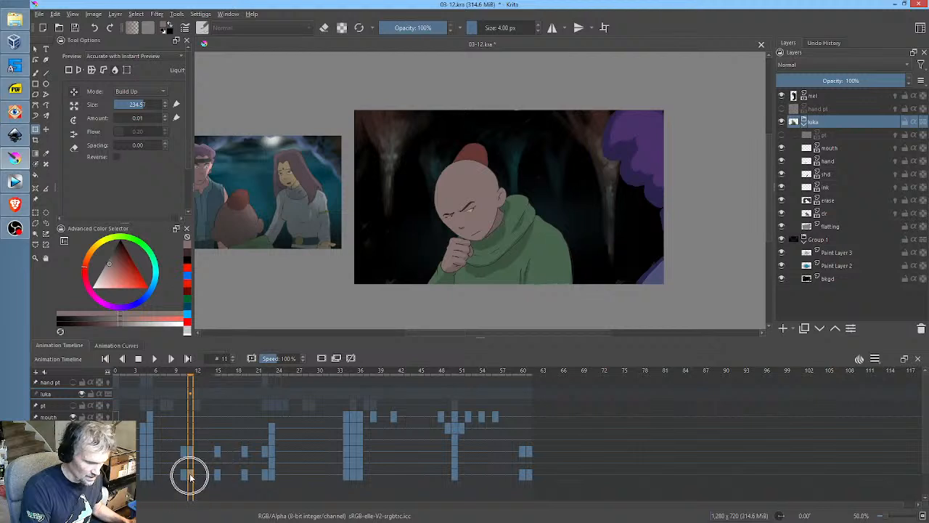
pyautogui.click(219, 476)
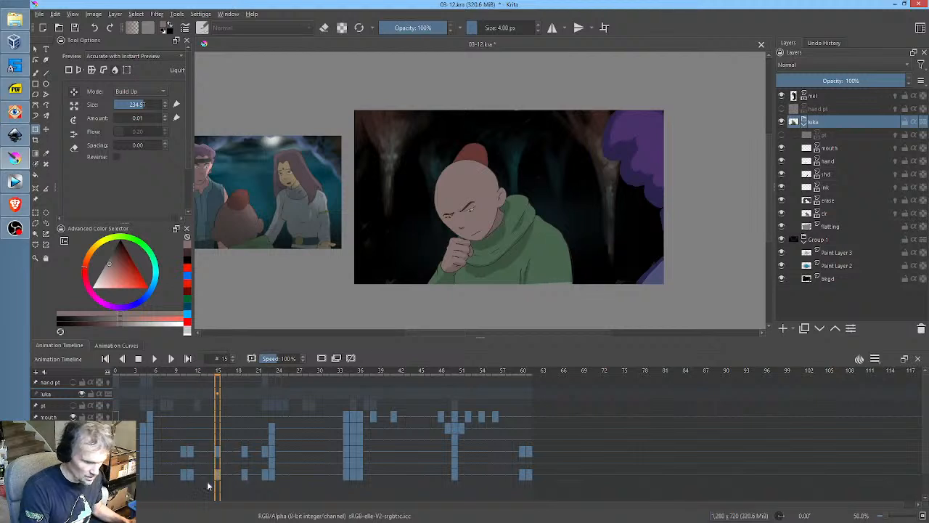
pyautogui.click(188, 474)
pyautogui.keyDown('ctrl'); pyautogui.click(206, 482); pyautogui.keyUp('ctrl')
pyautogui.click(217, 475)
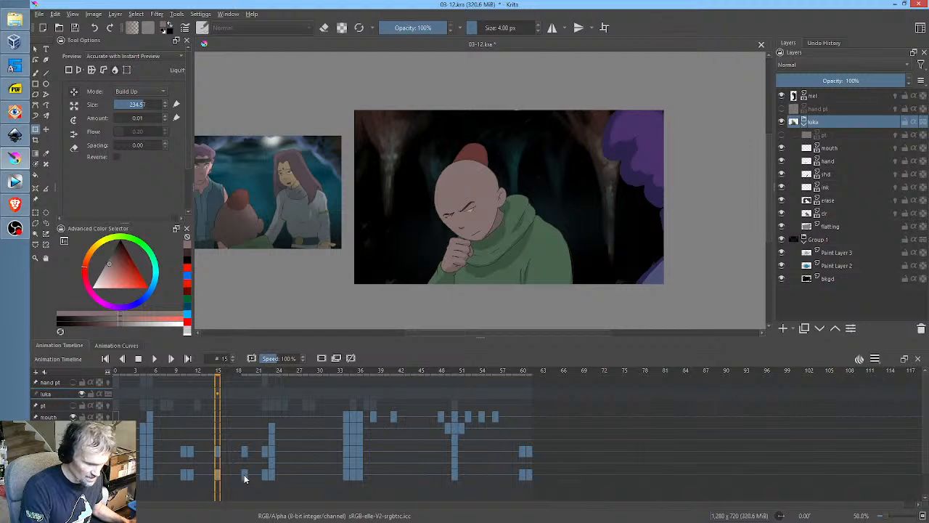
pyautogui.click(230, 473)
pyautogui.keyDown('ctrl'); pyautogui.click(217, 476); pyautogui.keyUp('ctrl')
pyautogui.click(243, 475)
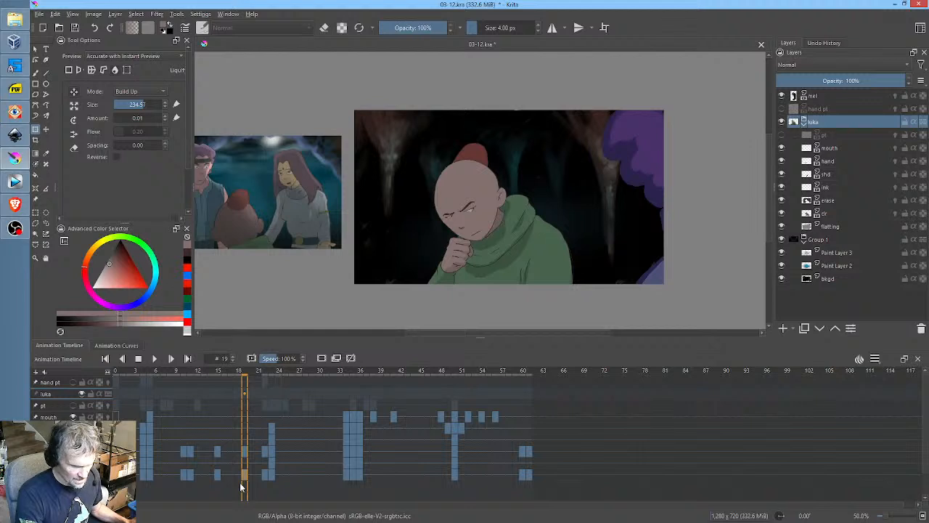
# Compare the clr layer's keyframes at frames 5, 10, 11, 15 and 19 to examine the robe edge and eyes
pyautogui.click(189, 475)
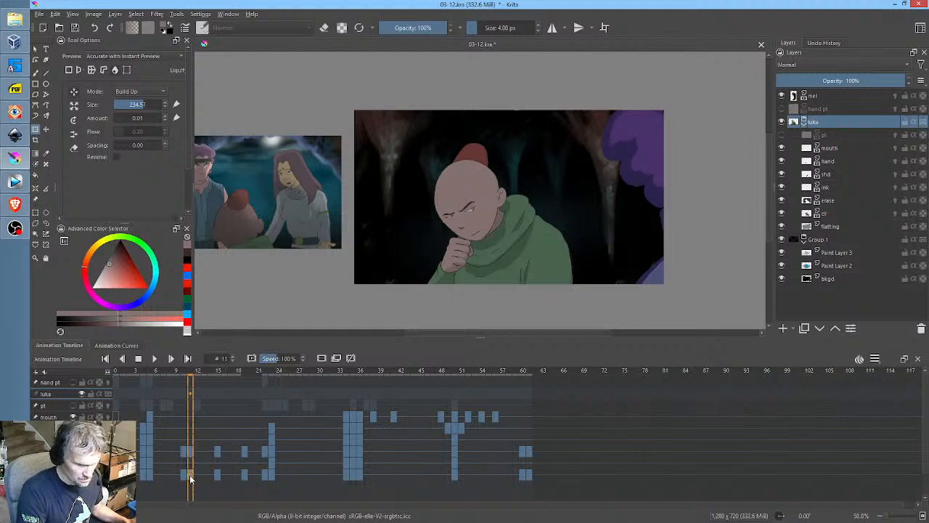
pyautogui.click(150, 474)
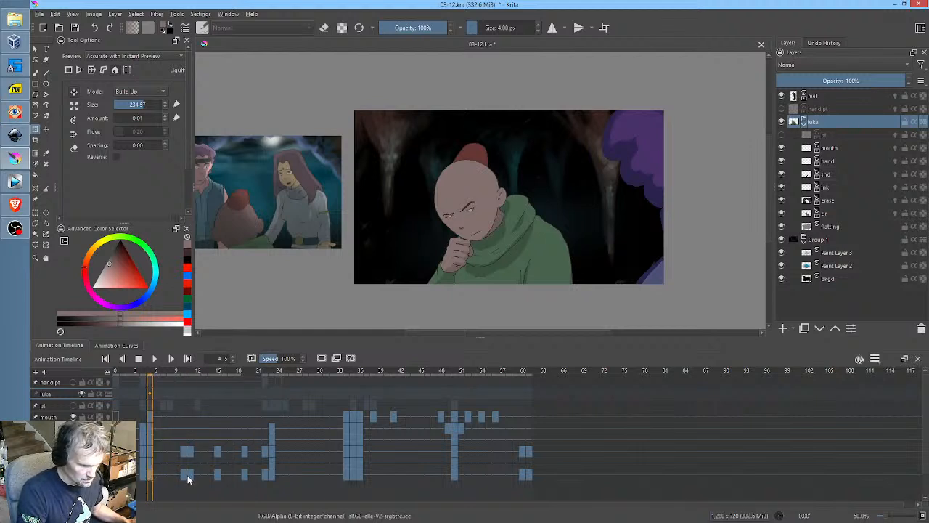
pyautogui.click(187, 476)
pyautogui.click(196, 473)
pyautogui.click(218, 476)
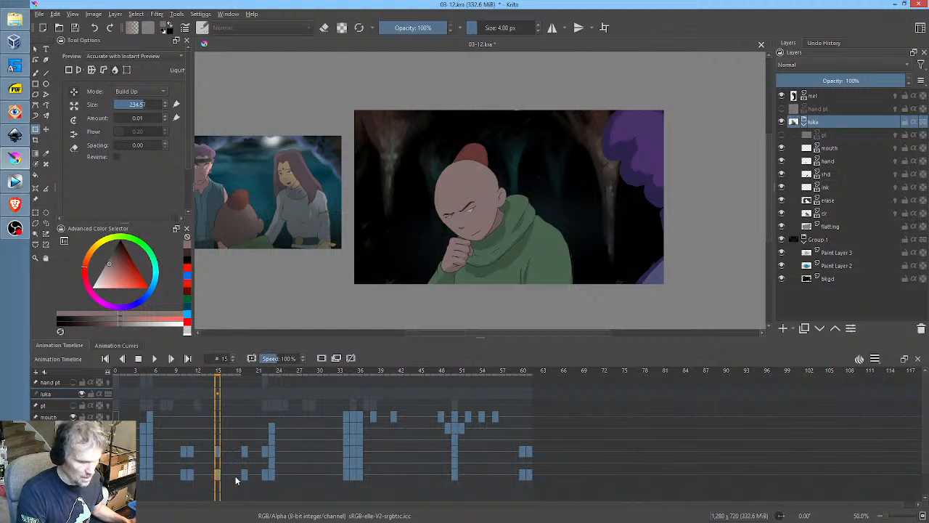
pyautogui.click(245, 476)
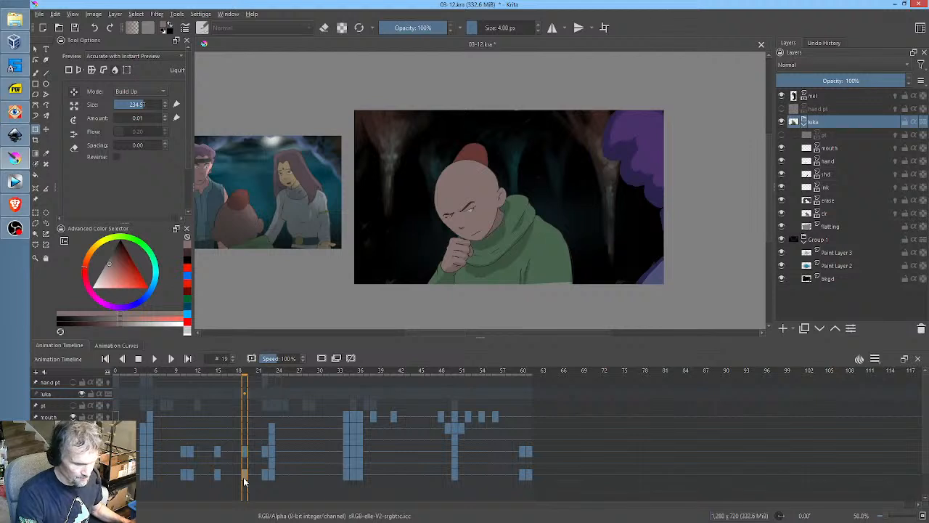
pyautogui.press(',')
pyautogui.press(',')
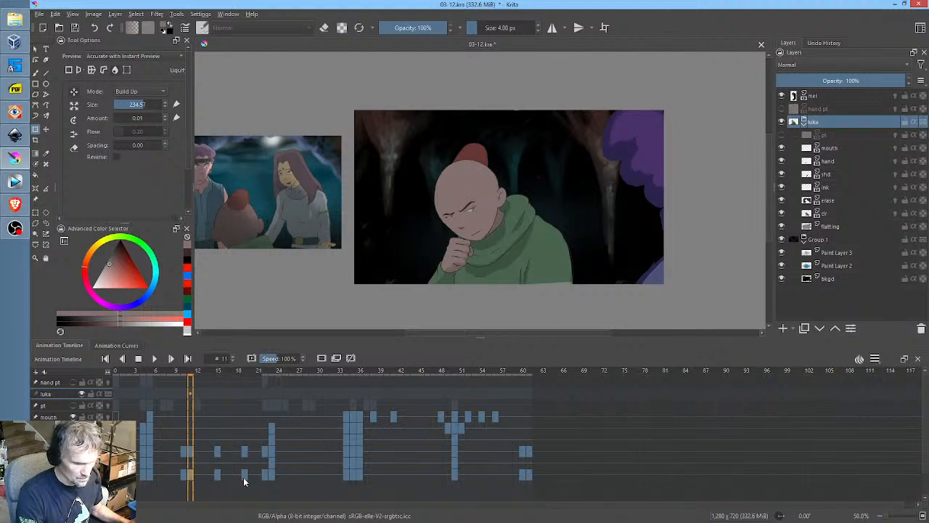
pyautogui.press(',')
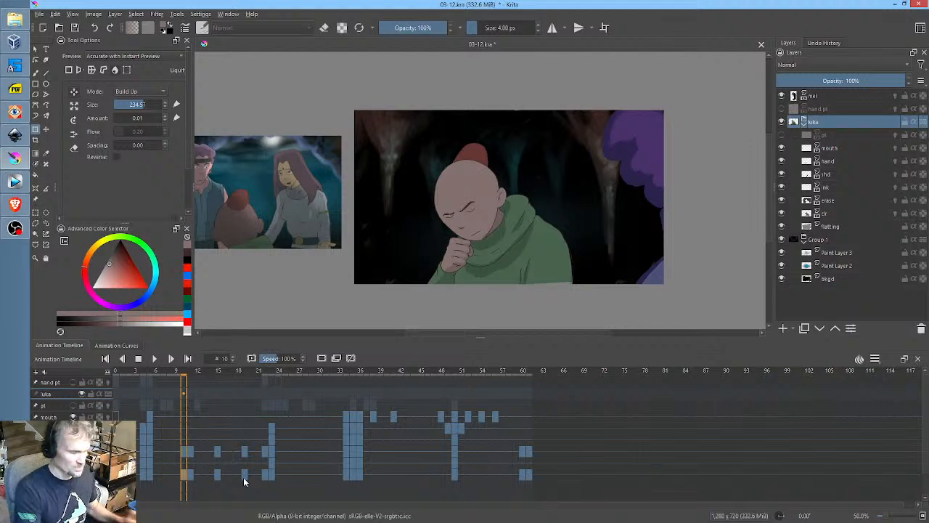
# Try to warp the luka group's lower-right robe edge at frame 11 with the Liquify transform
pyautogui.click(150, 472)
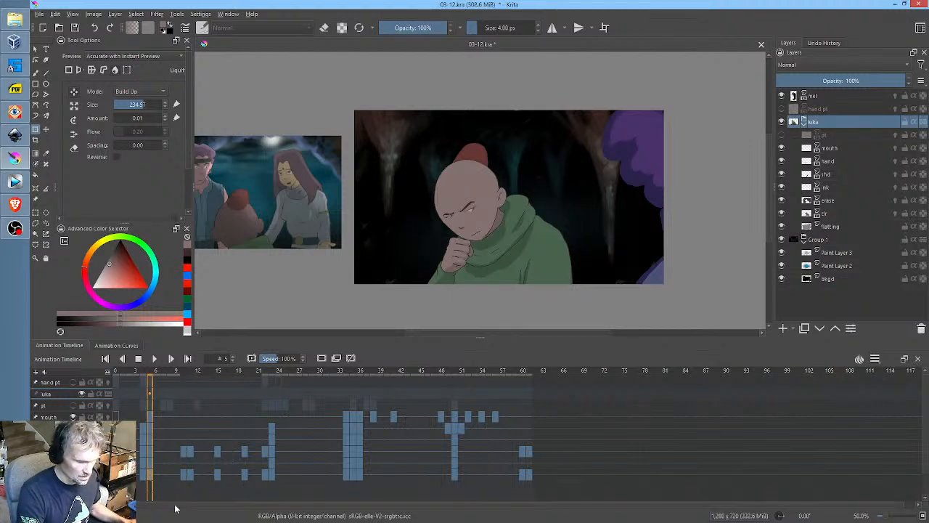
pyautogui.click(191, 477)
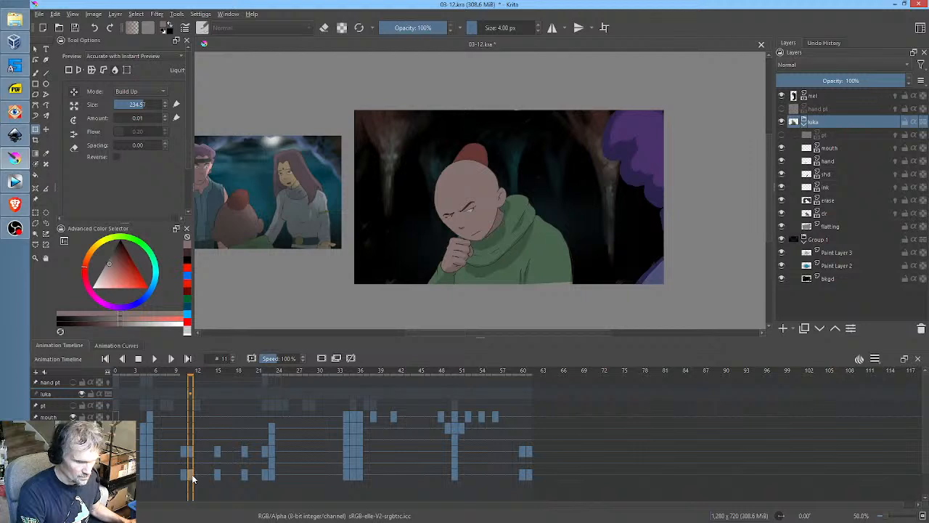
pyautogui.click(566, 270)
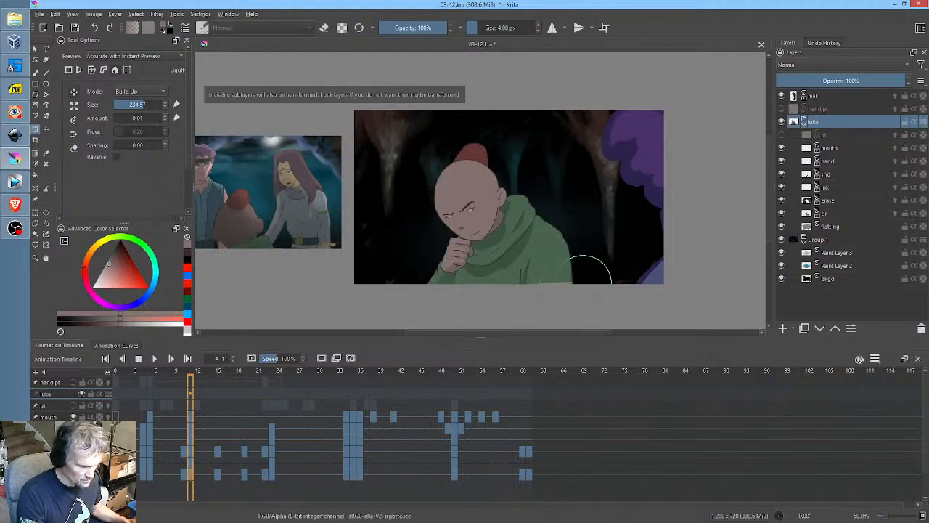
# Lasso the robe's lower-right edge past the canvas border on the clr layer, at frame 5
pyautogui.click(840, 212)
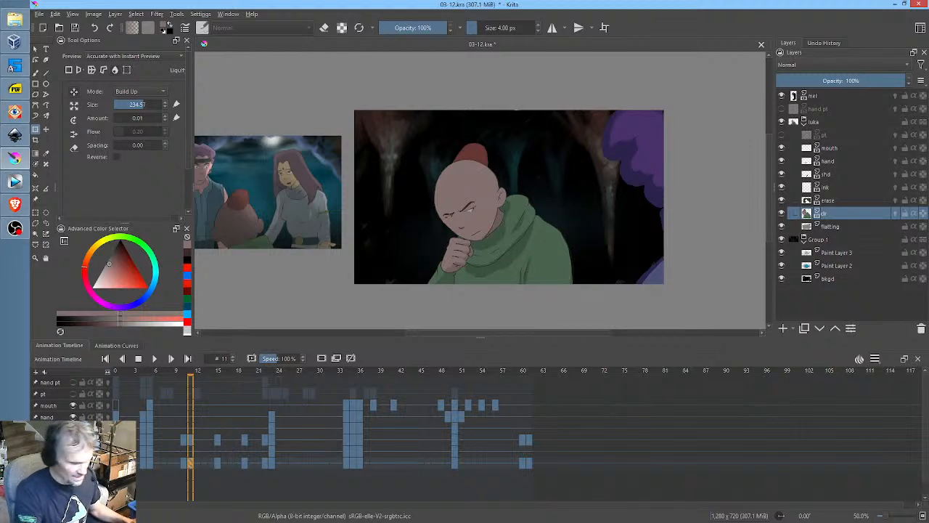
pyautogui.click(151, 461)
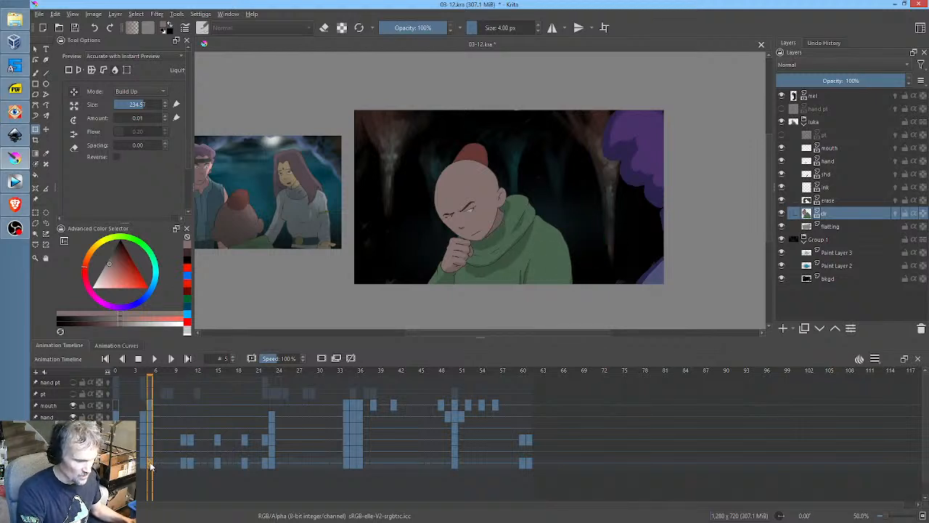
pyautogui.press('l')
pyautogui.moveTo(582, 229)
pyautogui.mouseDown()
pyautogui.moveTo(550, 226)
pyautogui.moveTo(476, 276)
pyautogui.moveTo(578, 296)
pyautogui.moveTo(580, 239)
pyautogui.mouseUp()
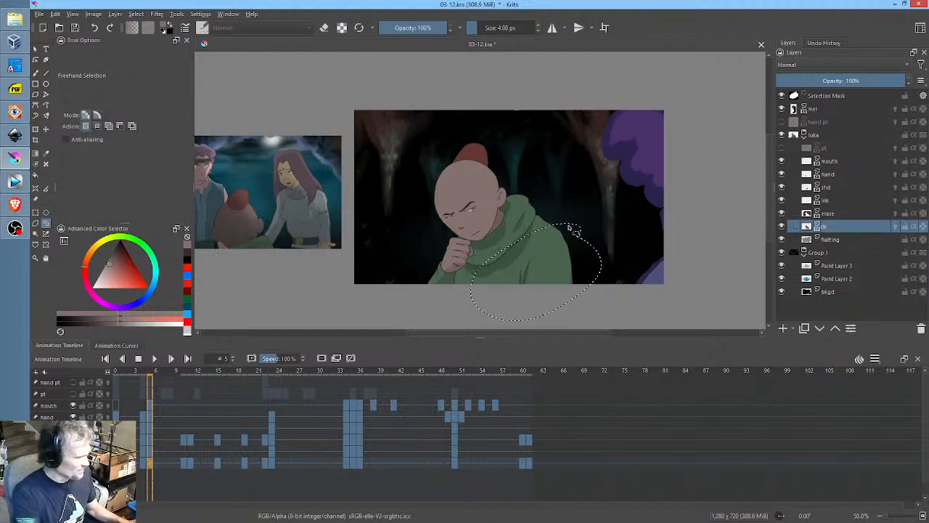
# Transform the selected robe area on the clr layer at frame 10 and go through its following keyframes up to frame 23
pyautogui.press('.')
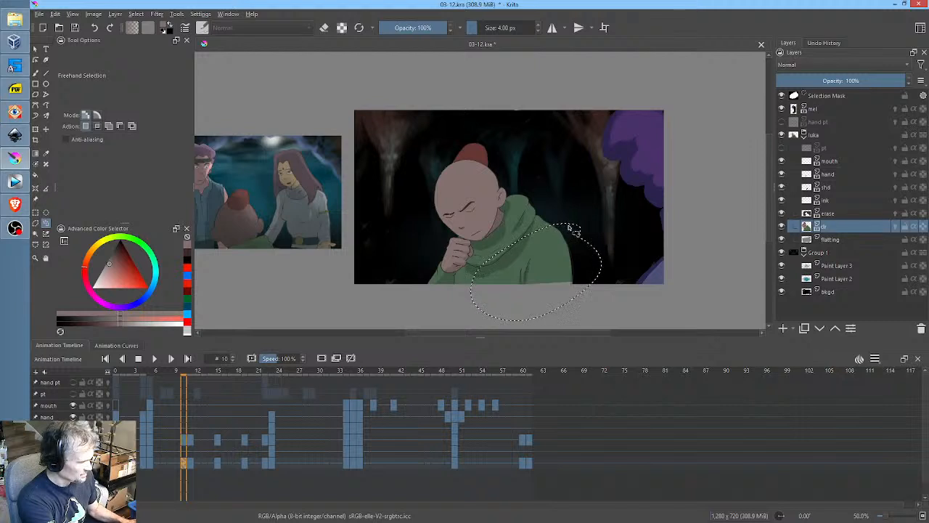
pyautogui.hotkey('ctrl', 't')
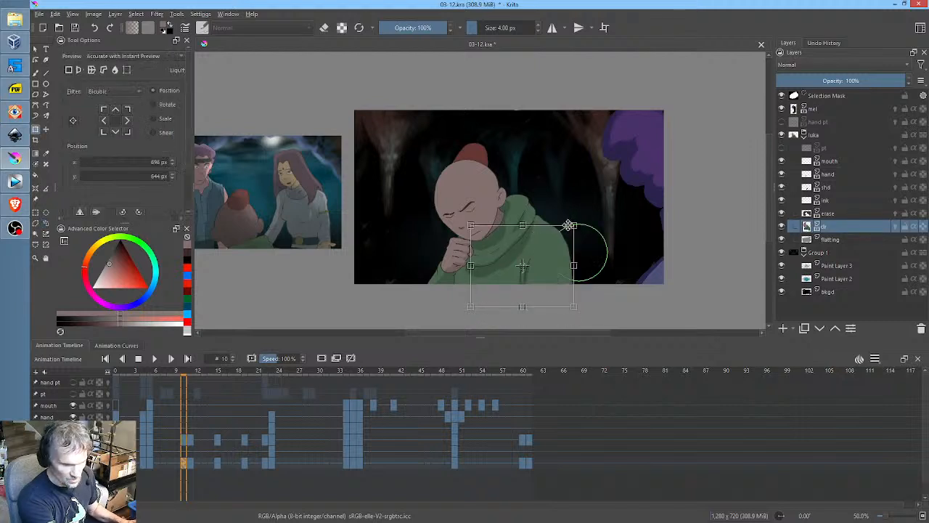
pyautogui.press('.')
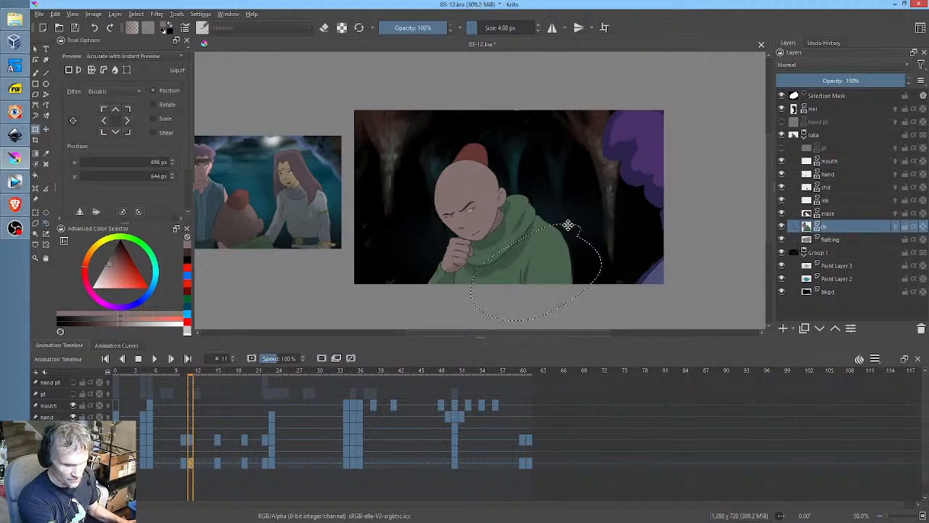
pyautogui.press('.')
pyautogui.press('.')
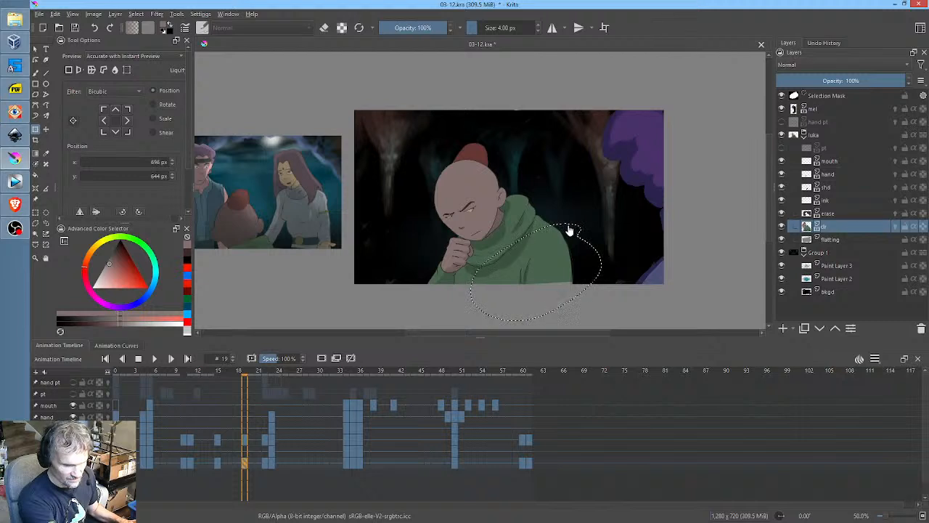
pyautogui.press('.')
pyautogui.press('.')
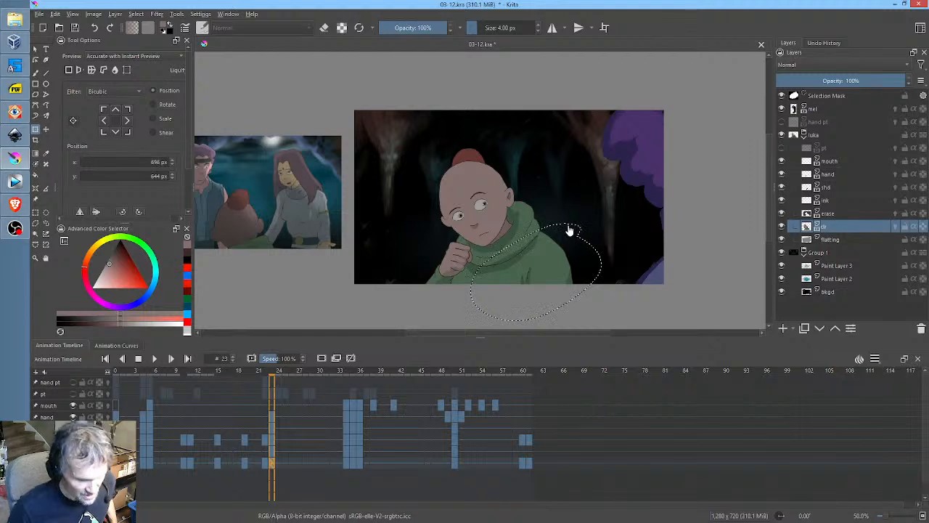
# Compare the clr layer's keyframes at frames 34, 35 and 36 to examine the upper canvas edge
pyautogui.click(347, 463)
pyautogui.press('.')
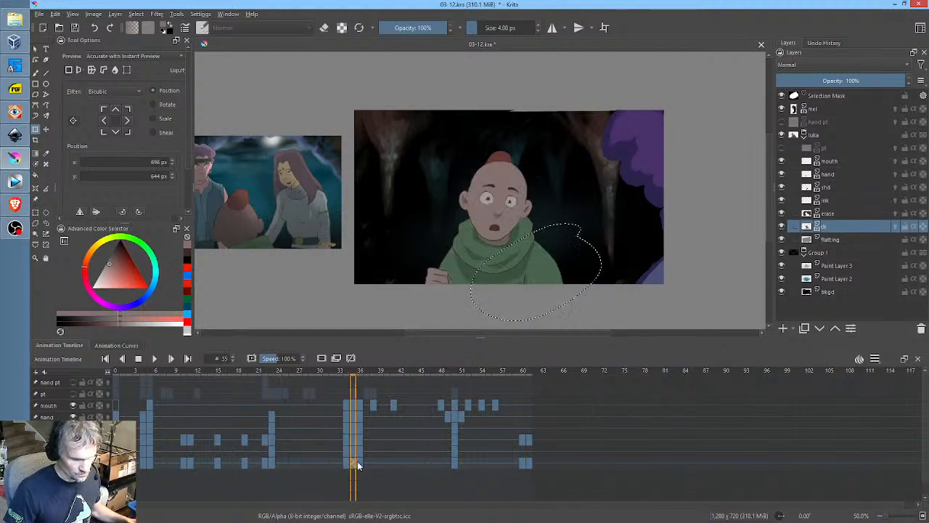
pyautogui.press('.')
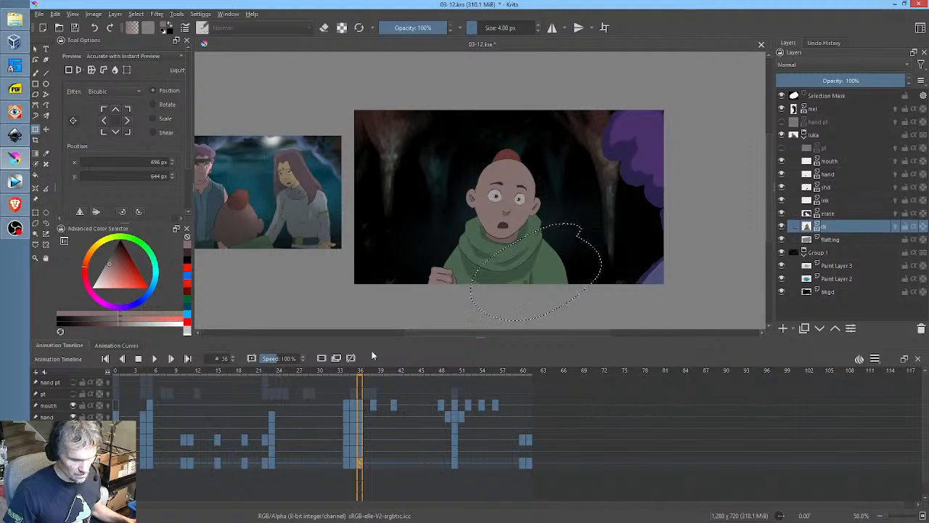
pyautogui.moveTo(373, 371); pyautogui.dragTo(354, 373)
pyautogui.scroll(2, 524, 127)
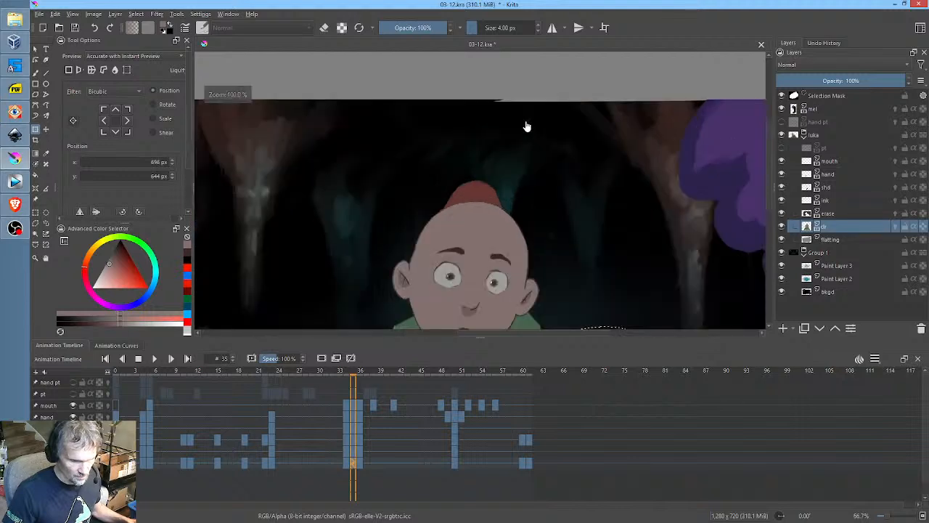
# Hide the Group 1 background and isolate the erase layer at frame 35 with the Freehand Path tool active
pyautogui.click(781, 253)
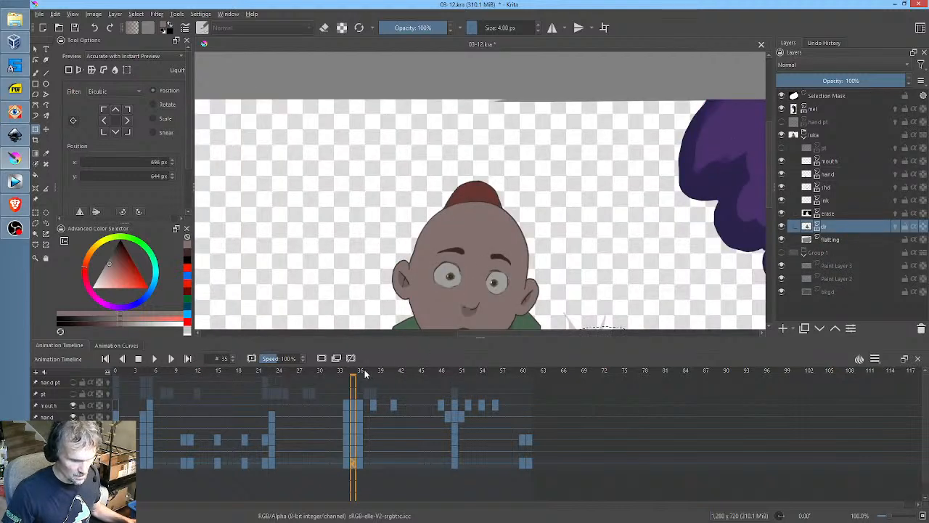
pyautogui.moveTo(365, 373)
pyautogui.mouseDown()
pyautogui.moveTo(335, 366)
pyautogui.moveTo(376, 375)
pyautogui.moveTo(357, 375)
pyautogui.mouseUp()
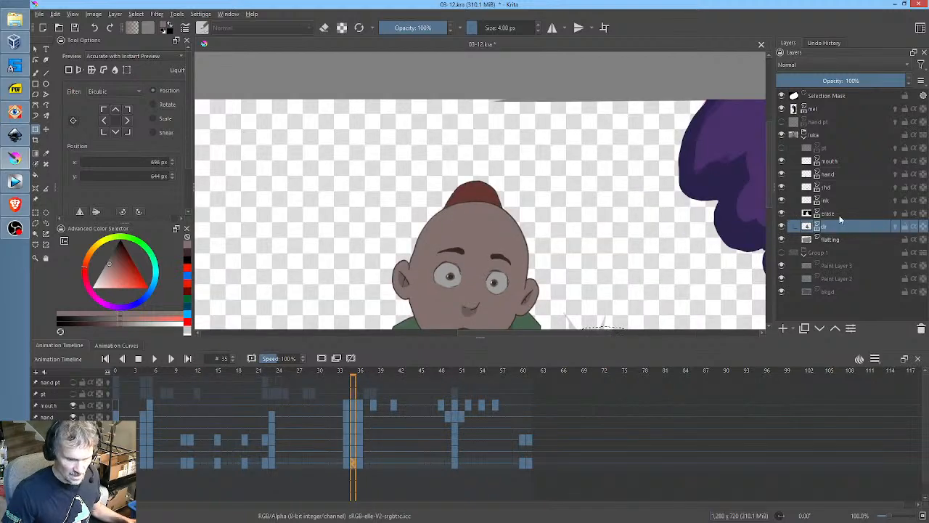
pyautogui.click(841, 215)
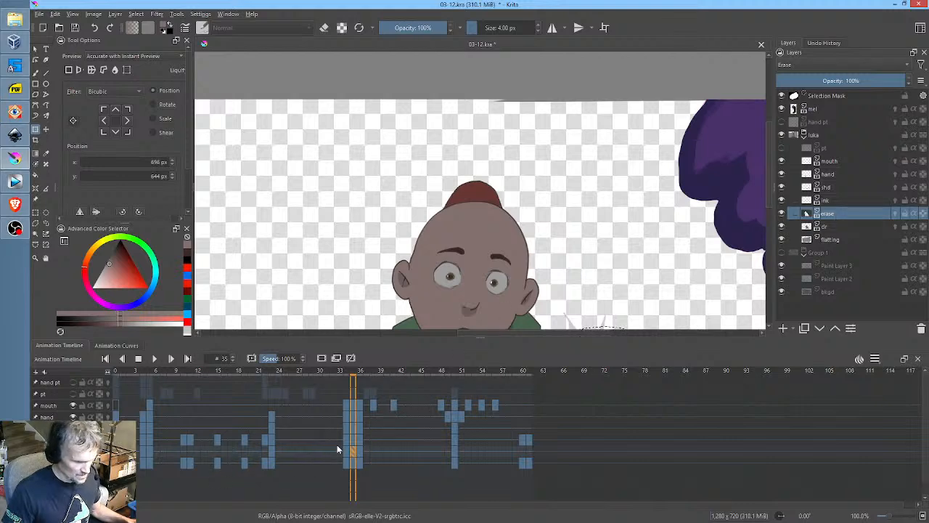
pyautogui.moveTo(596, 215); pyautogui.dragTo(579, 230)
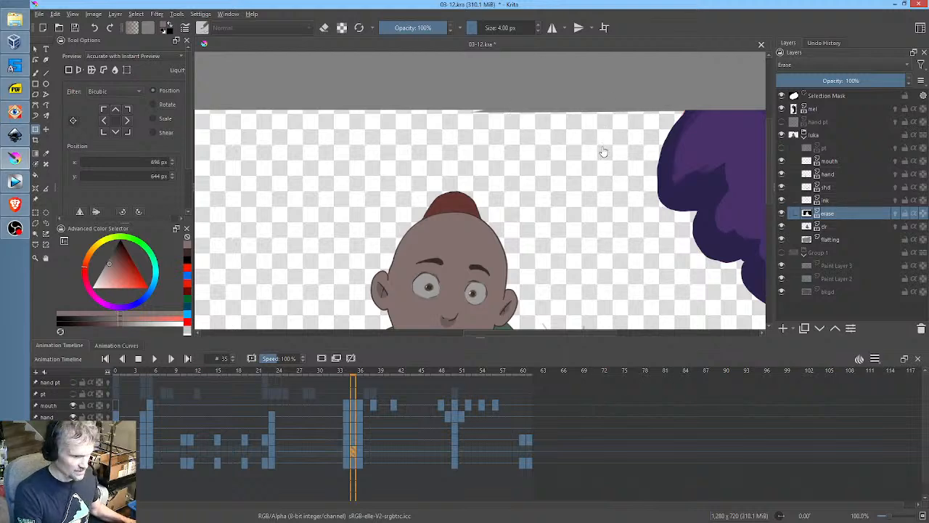
pyautogui.press('p')
pyautogui.moveTo(530, 80)
pyautogui.mouseDown()
pyautogui.moveTo(699, 94)
pyautogui.moveTo(634, 74)
pyautogui.mouseUp()
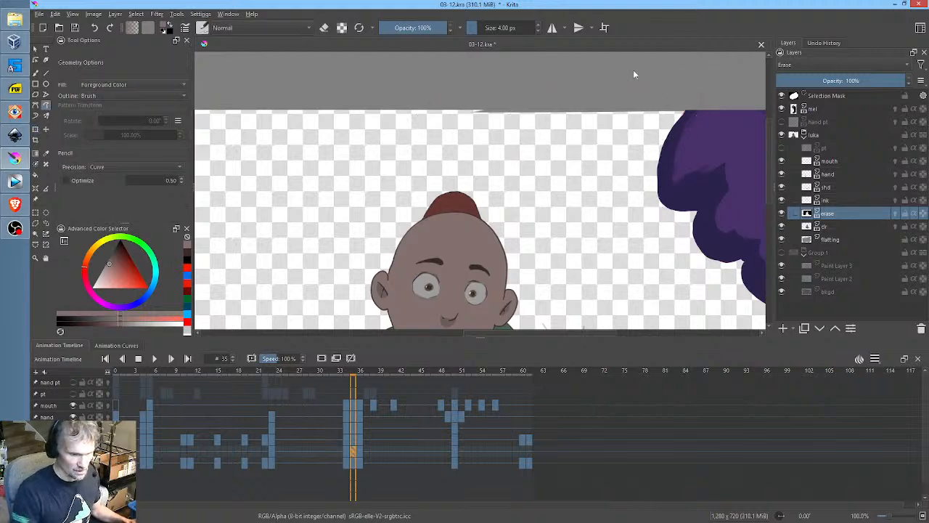
pyautogui.keyDown('alt'); pyautogui.click(828, 213); pyautogui.keyUp('alt')
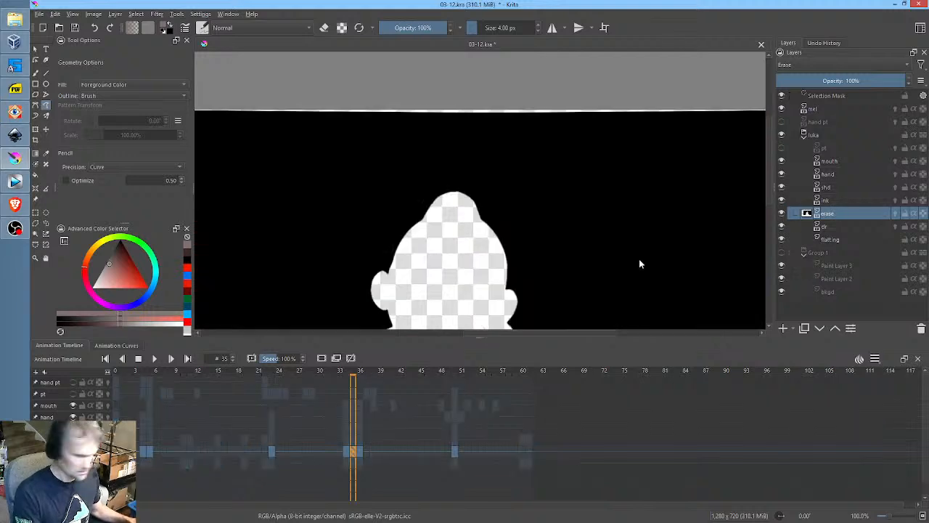
# Clear the selection, set the foreground colour to black and fill the erase layer's border gaps at frames 35 and 34
pyautogui.middleClick(612, 224)
pyautogui.moveTo(710, 159); pyautogui.dragTo(660, 119)
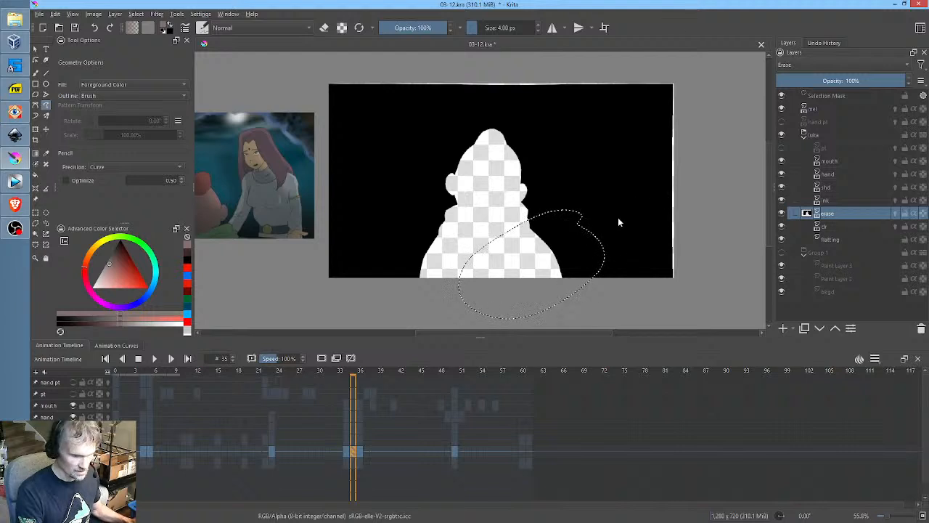
pyautogui.hotkey('ctrl', 'shift', 'a')
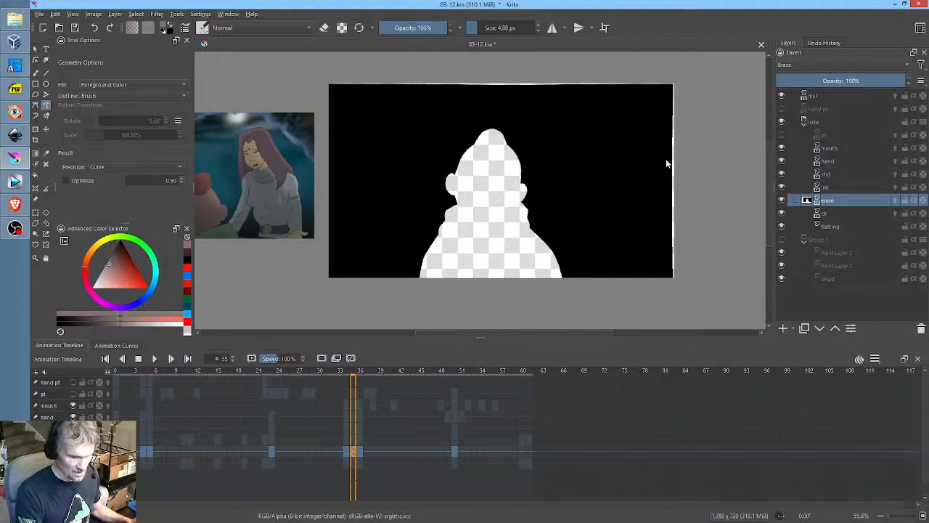
pyautogui.moveTo(130, 267); pyautogui.dragTo(128, 224)
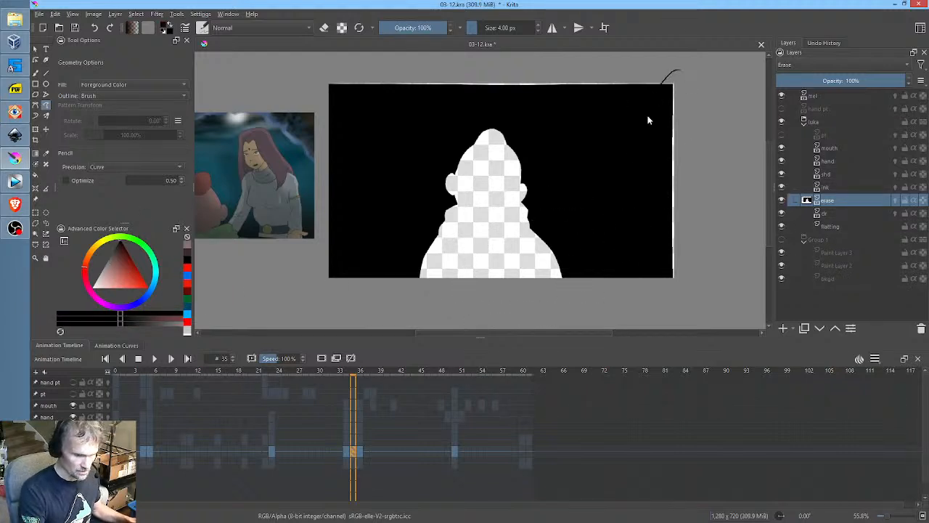
pyautogui.moveTo(648, 120); pyautogui.dragTo(699, 86)
pyautogui.moveTo(469, 102); pyautogui.dragTo(678, 85)
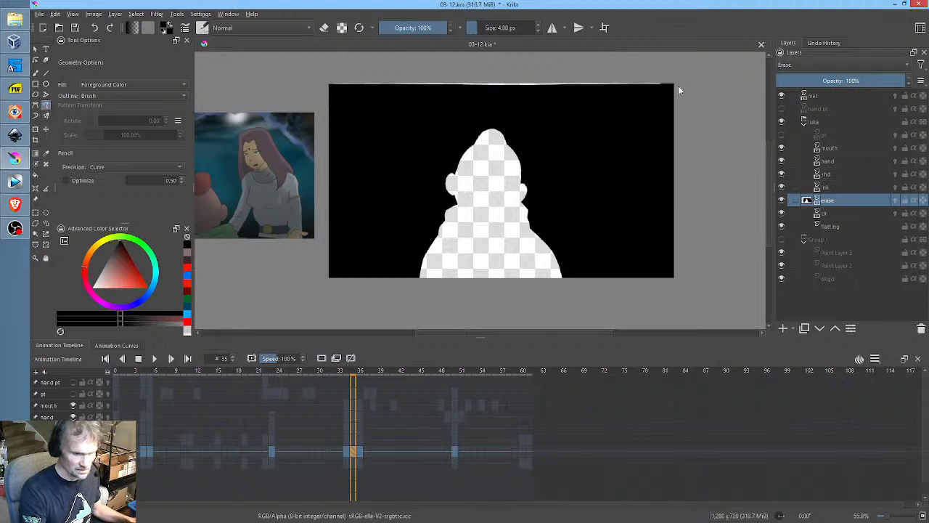
pyautogui.press('Left')
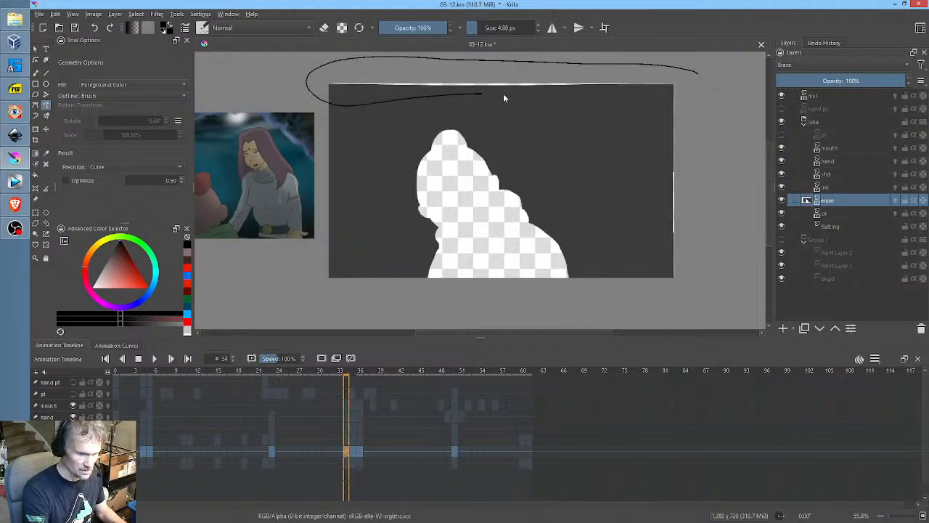
pyautogui.moveTo(649, 193); pyautogui.dragTo(712, 122)
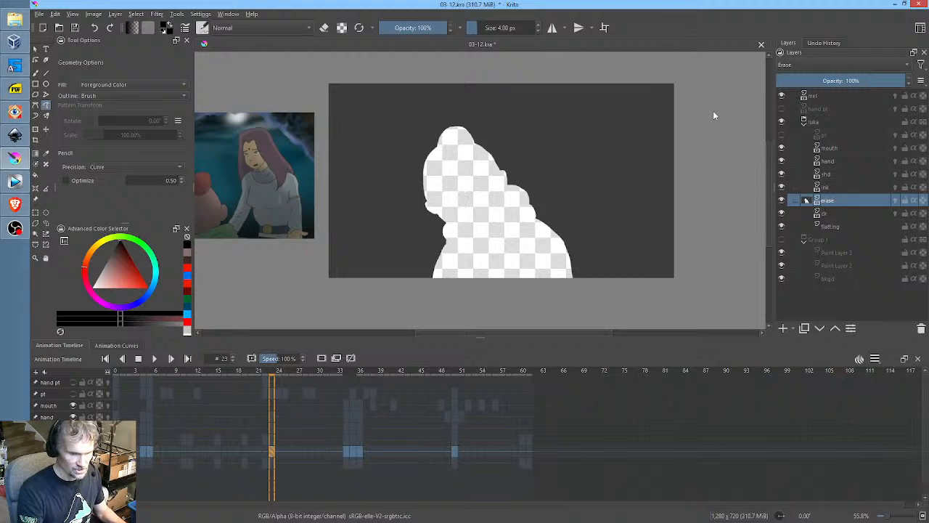
# Fill the erase layer's gaps along the canvas border with black at frames 4 and 5
pyautogui.press('Left')
pyautogui.press('space')
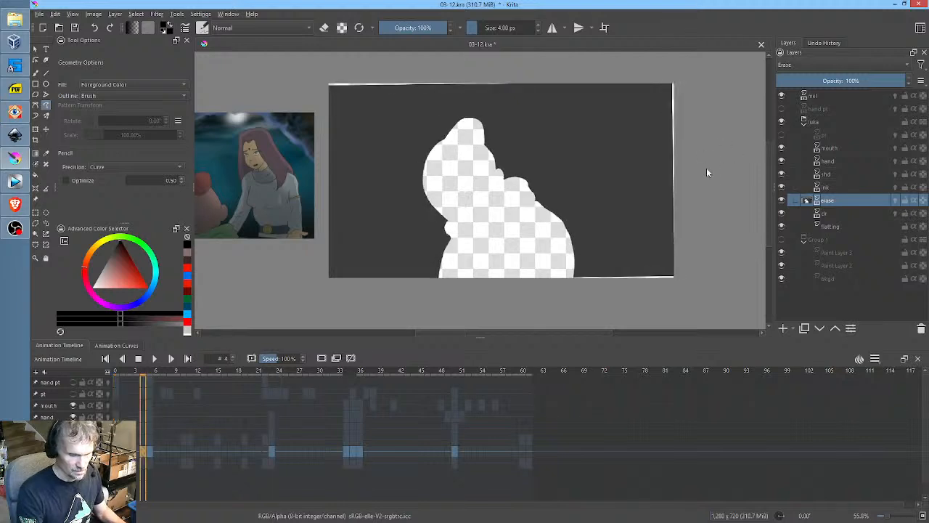
pyautogui.moveTo(577, 273)
pyautogui.mouseDown()
pyautogui.moveTo(645, 305)
pyautogui.moveTo(705, 238)
pyautogui.moveTo(708, 106)
pyautogui.moveTo(655, 68)
pyautogui.moveTo(621, 221)
pyautogui.mouseUp()
pyautogui.moveTo(566, 68)
pyautogui.mouseDown()
pyautogui.moveTo(326, 73)
pyautogui.moveTo(369, 106)
pyautogui.moveTo(579, 84)
pyautogui.mouseUp()
pyautogui.press('.')
pyautogui.moveTo(502, 63)
pyautogui.mouseDown()
pyautogui.moveTo(322, 90)
pyautogui.moveTo(521, 95)
pyautogui.moveTo(680, 74)
pyautogui.moveTo(646, 154)
pyautogui.moveTo(617, 315)
pyautogui.moveTo(705, 143)
pyautogui.mouseUp()
# Fill the erase layer's uncovered corners and edges at frame 50 with black, then end the layer isolation
pyautogui.hotkey('alt', '.')
pyautogui.hotkey('alt', '.')
pyautogui.hotkey('alt', '.')
pyautogui.hotkey('alt', '.')
pyautogui.hotkey('alt', '.')
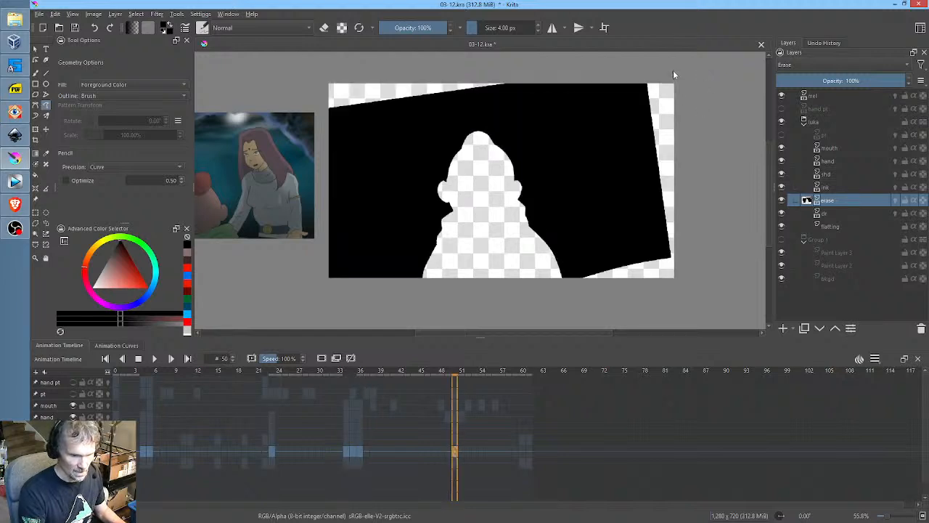
pyautogui.moveTo(673, 70); pyautogui.dragTo(629, 142)
pyautogui.moveTo(575, 274)
pyautogui.mouseDown()
pyautogui.moveTo(699, 274)
pyautogui.moveTo(711, 98)
pyautogui.mouseUp()
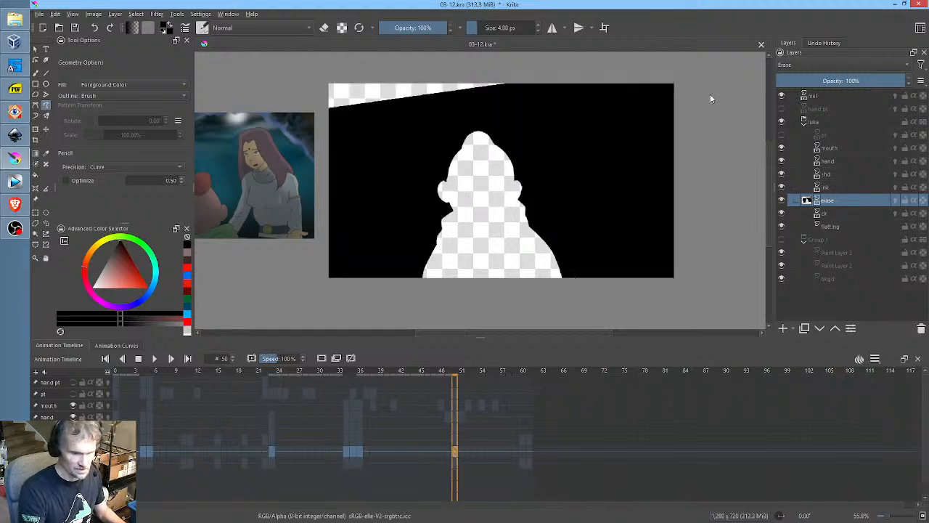
pyautogui.moveTo(545, 61)
pyautogui.mouseDown()
pyautogui.moveTo(471, 58)
pyautogui.moveTo(322, 127)
pyautogui.mouseUp()
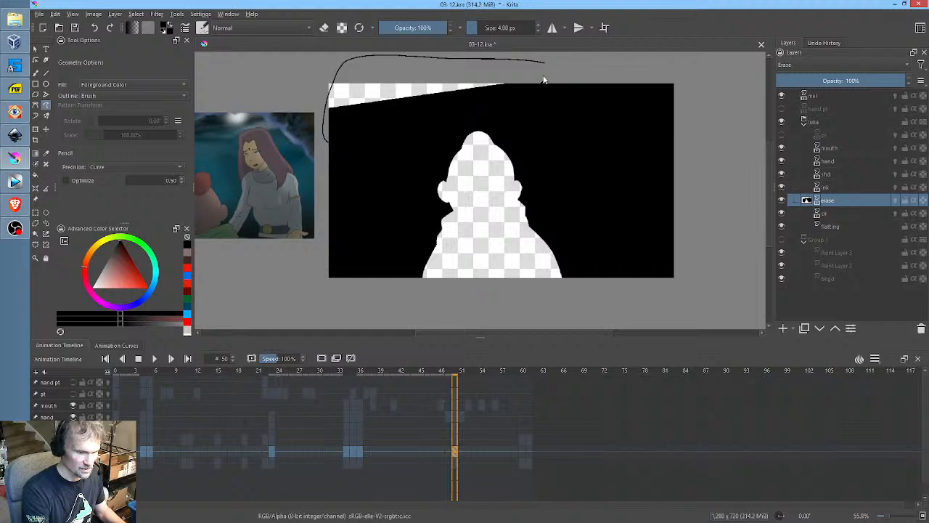
pyautogui.moveTo(544, 80)
pyautogui.mouseDown()
pyautogui.moveTo(470, 62)
pyautogui.moveTo(374, 93)
pyautogui.mouseUp()
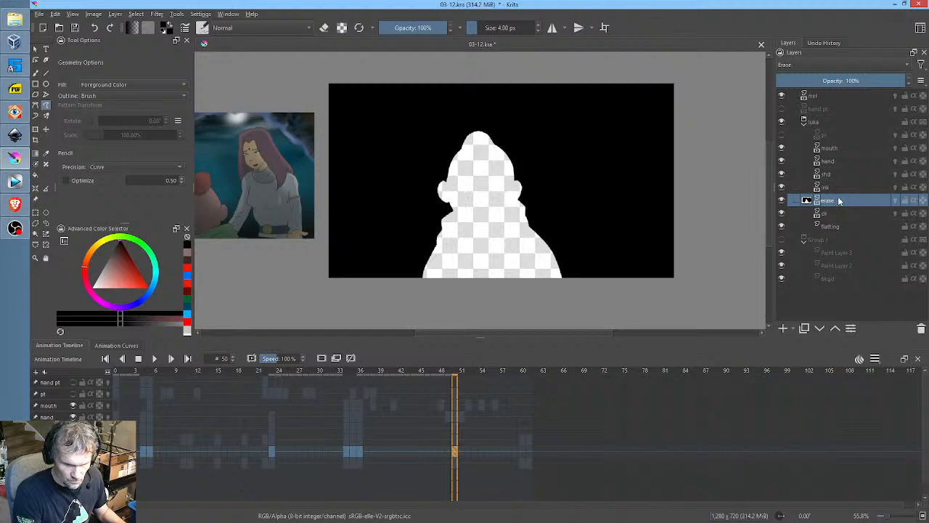
pyautogui.press('.')
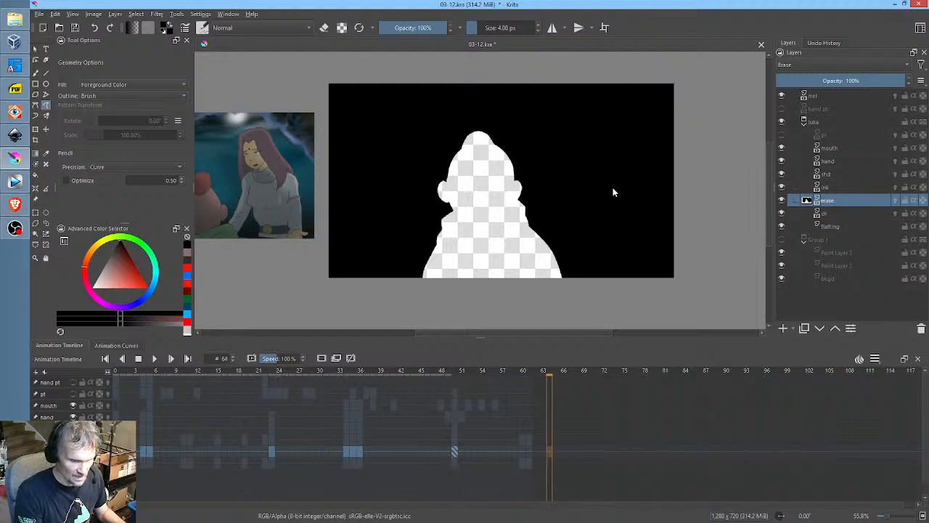
pyautogui.press(',')
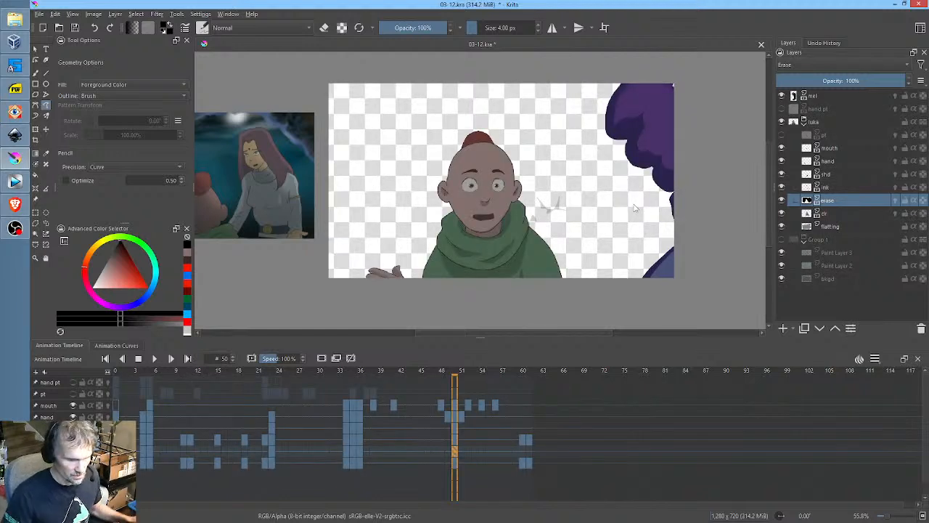
# Toggle the flatting and shd layers to trace the stray grey marks at frame 50, and enable Inherit Alpha on shd
pyautogui.scroll(3, 578, 197)
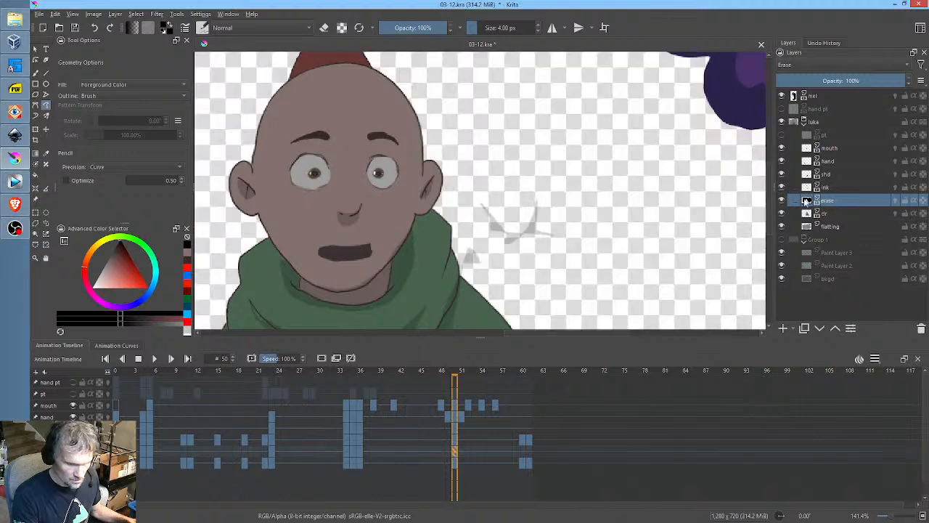
pyautogui.click(782, 227)
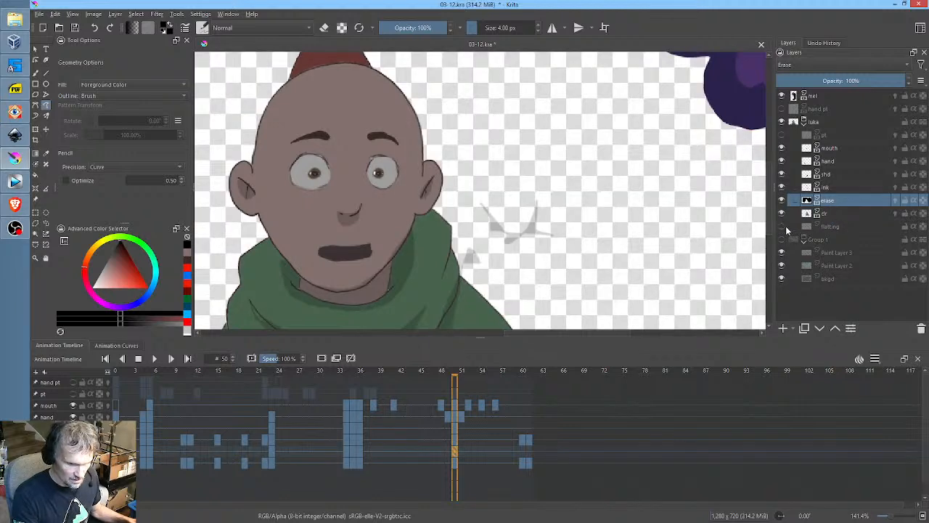
pyautogui.click(784, 227)
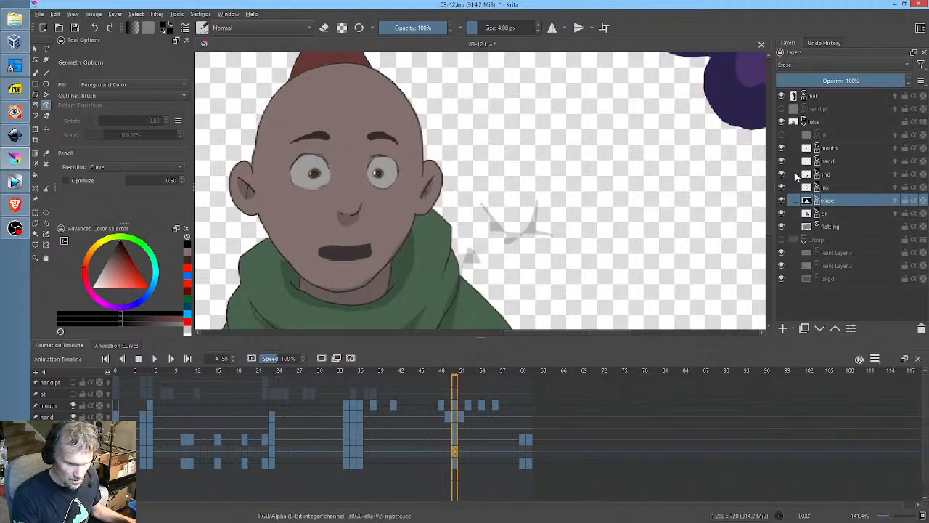
pyautogui.click(782, 175)
pyautogui.click(782, 175)
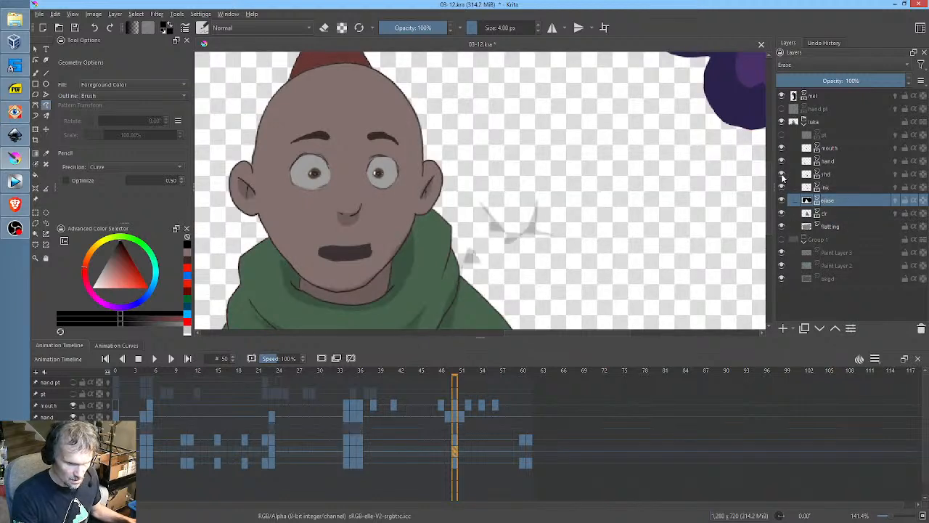
pyautogui.click(864, 175)
pyautogui.click(914, 178)
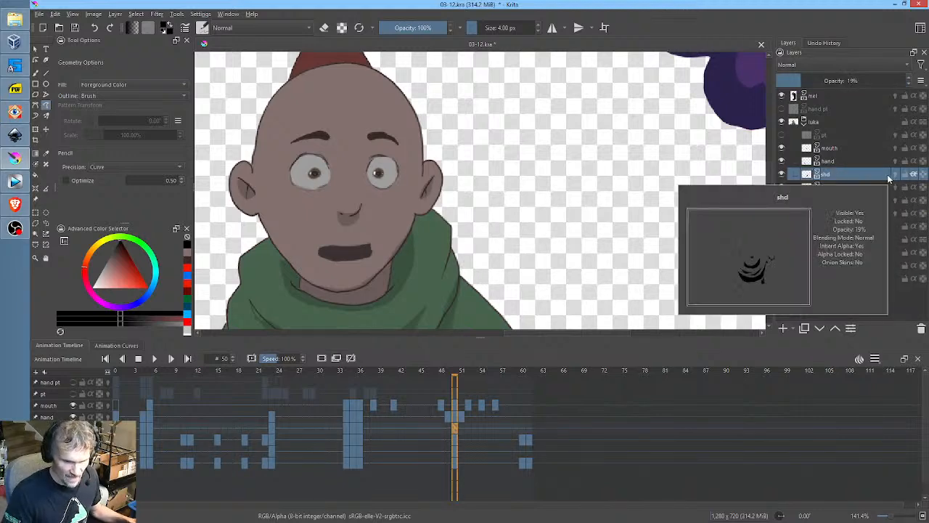
# Show the Group 1 background layers again and save the document
pyautogui.scroll(-3, 604, 202)
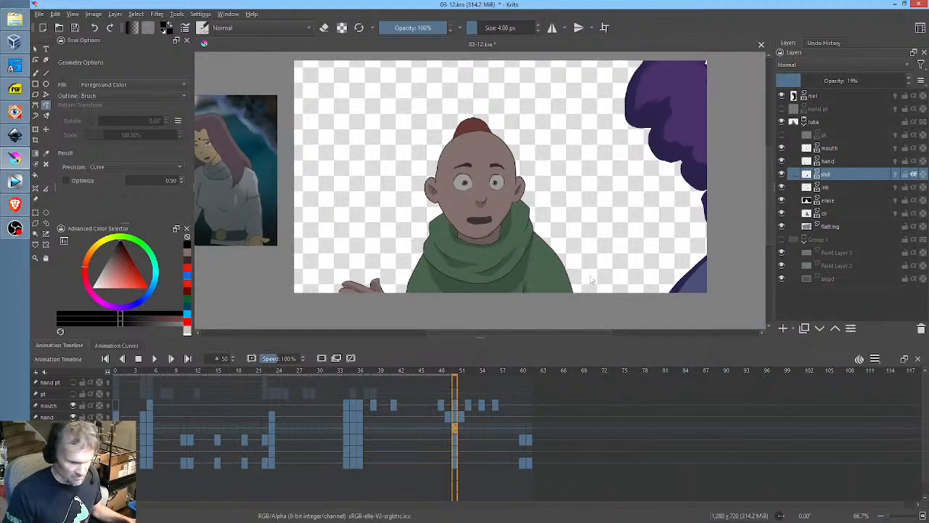
pyautogui.click(781, 239)
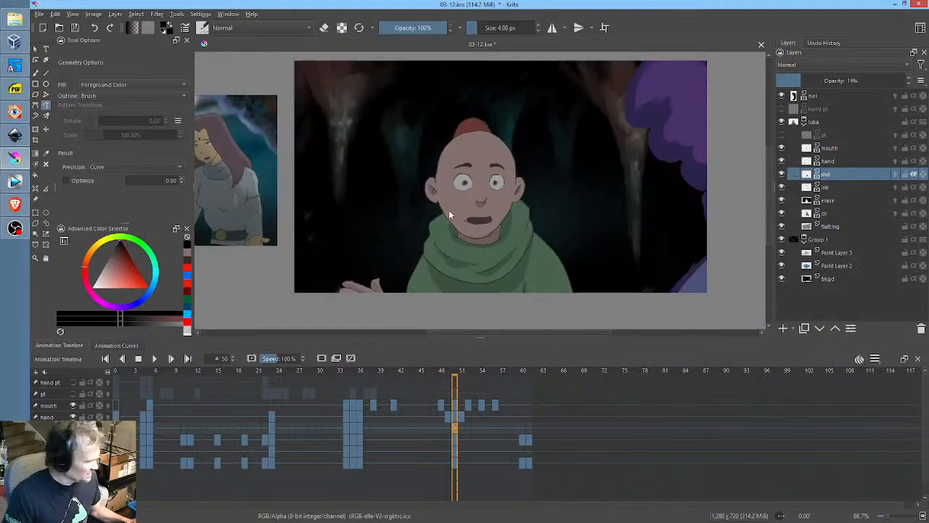
pyautogui.hotkey('ctrl', 's')
# Play the animation from frame 0 and stop it at frame 25
pyautogui.click(118, 371)
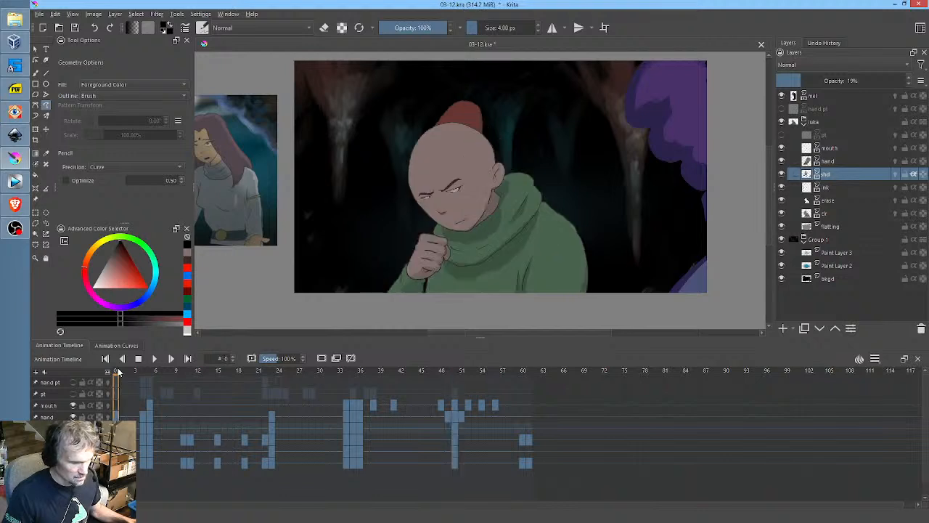
pyautogui.press('space')
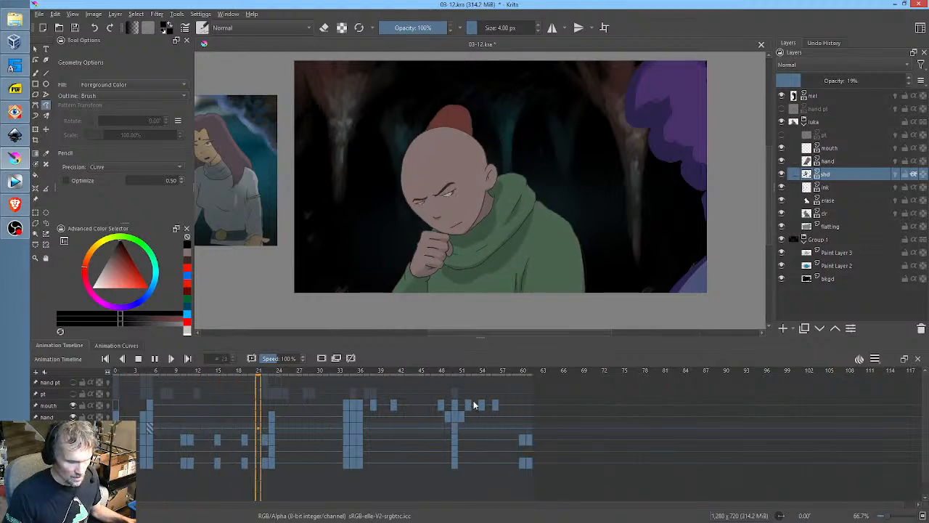
pyautogui.press('space')
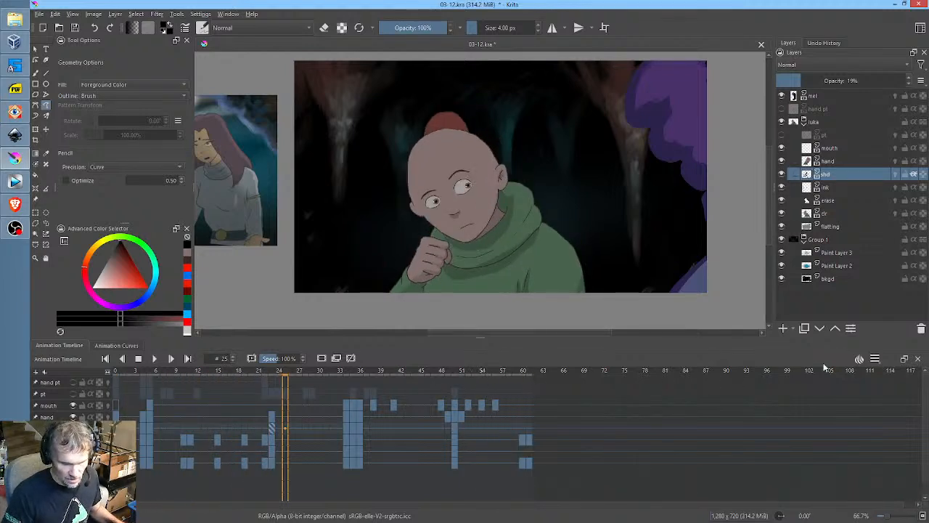
# Set the animation's clip end to frame 90
pyautogui.click(877, 359)
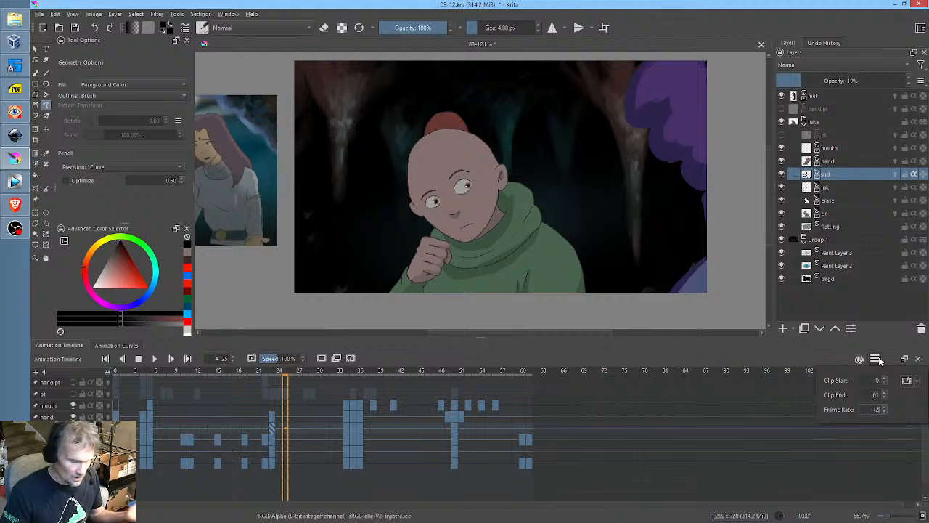
pyautogui.doubleClick(875, 394)
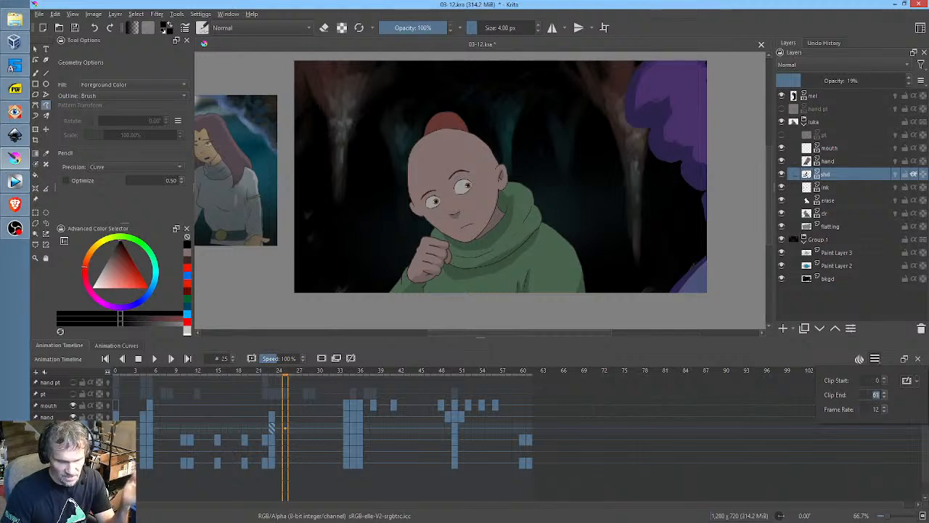
pyautogui.write('90')
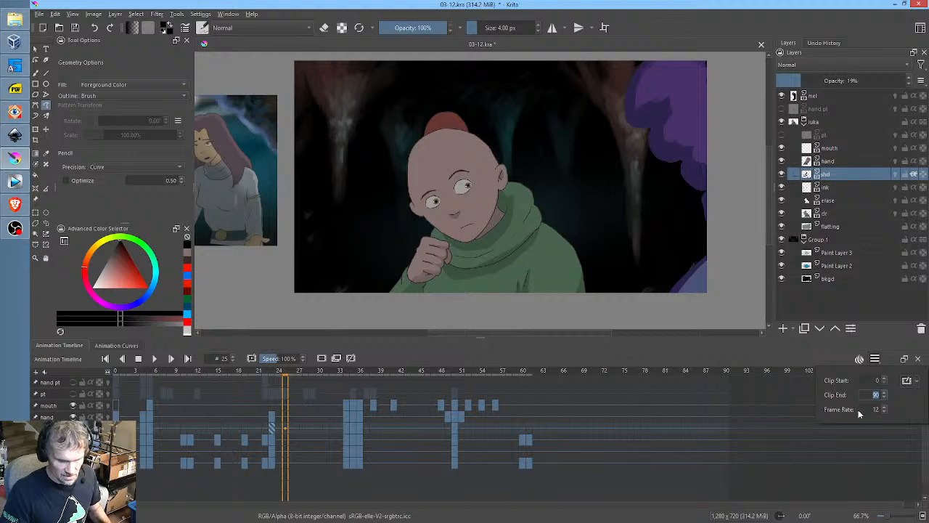
pyautogui.click(783, 347)
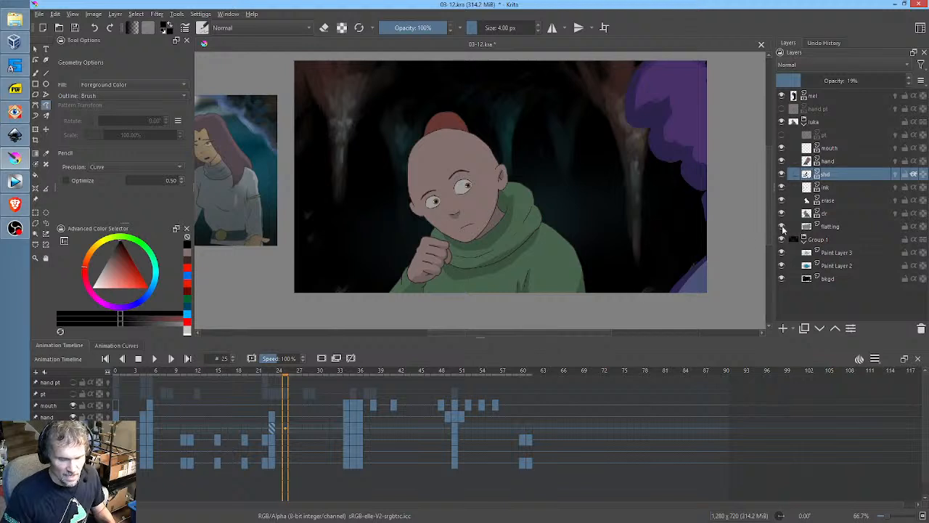
# Isolate the flatting layer and fill its uncovered corners and edge at frame 0 with the sampled grey
pyautogui.click(836, 227)
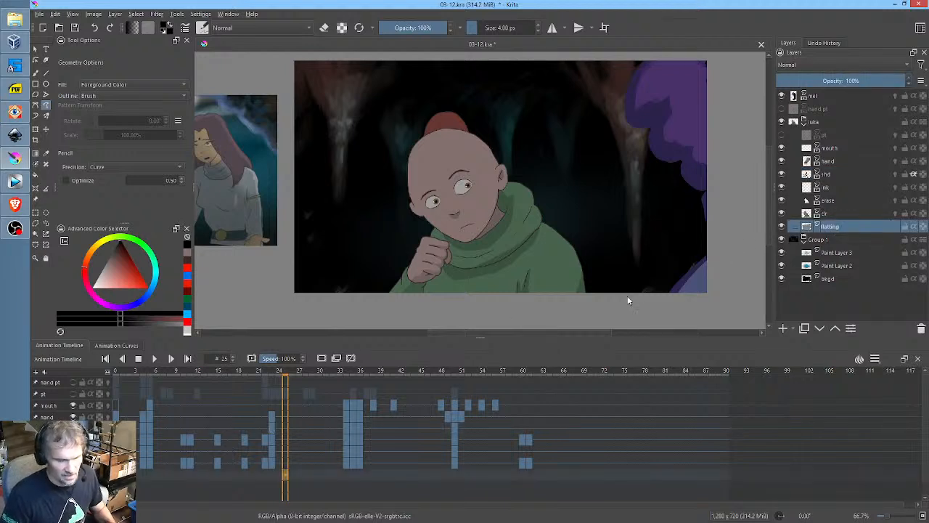
pyautogui.hotkey('alt', 'i')
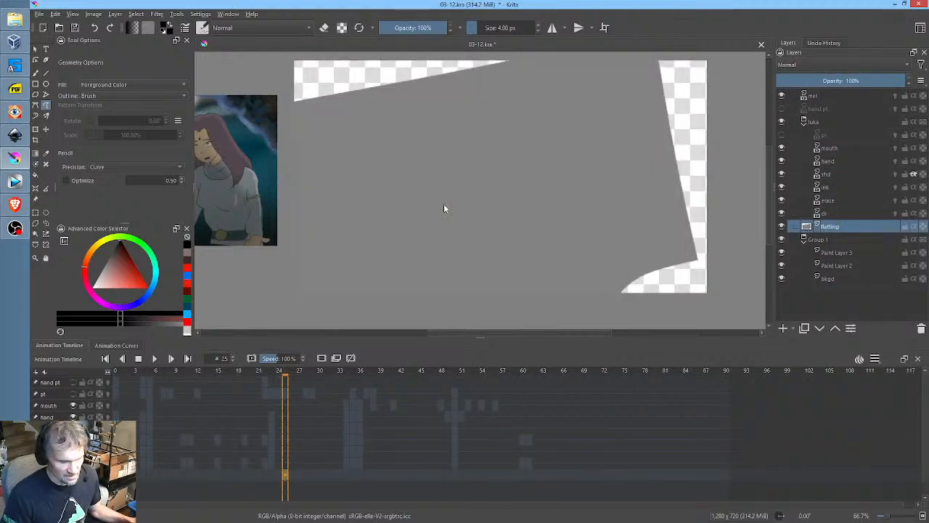
pyautogui.scroll(-2, 473, 190)
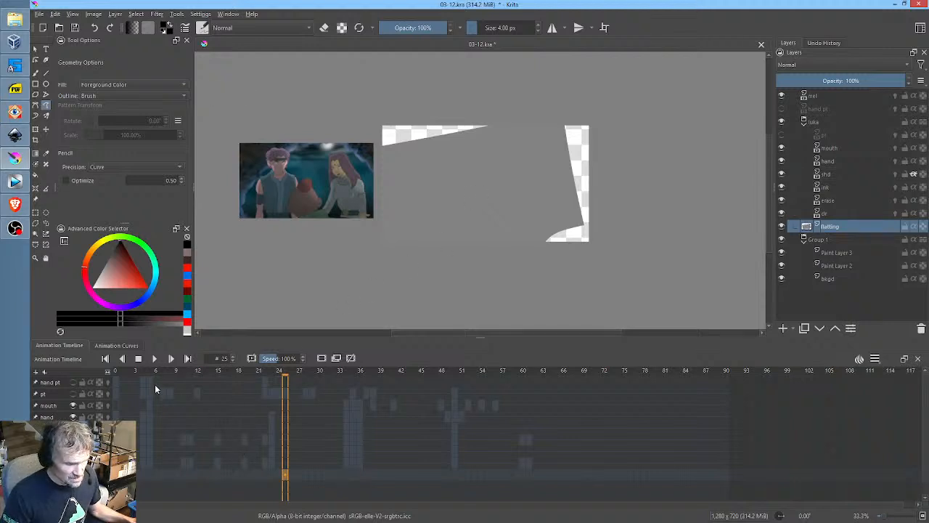
pyautogui.moveTo(138, 372); pyautogui.dragTo(114, 374)
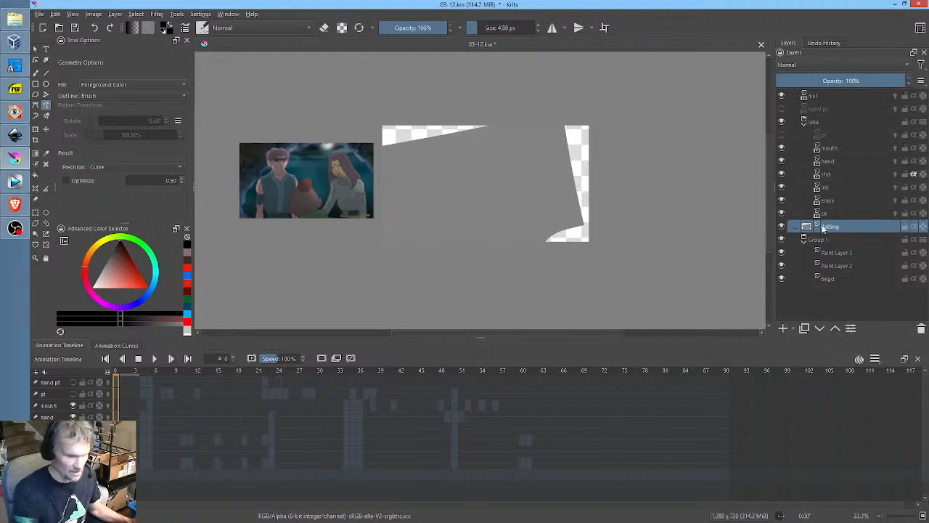
pyautogui.keyDown('ctrl'); pyautogui.click(543, 162); pyautogui.keyUp('ctrl')
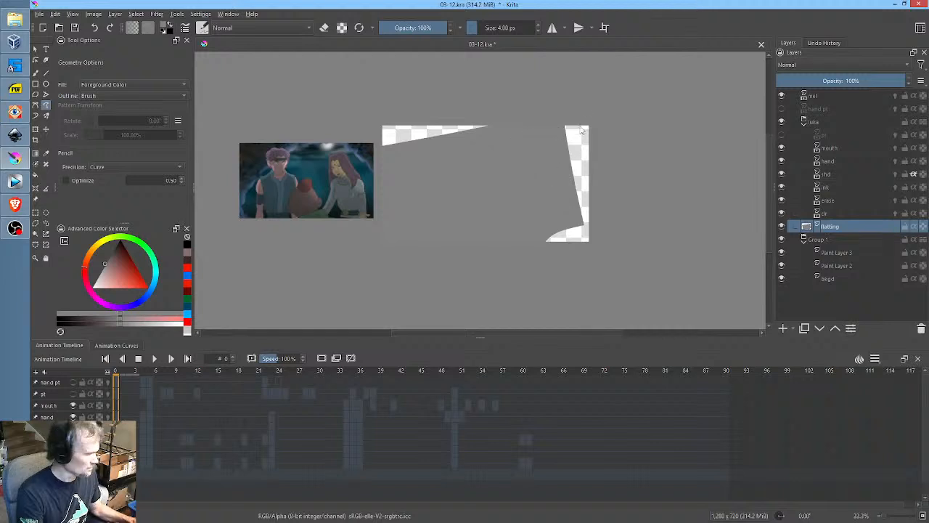
pyautogui.moveTo(582, 130)
pyautogui.mouseDown()
pyautogui.moveTo(607, 119)
pyautogui.moveTo(535, 249)
pyautogui.moveTo(588, 104)
pyautogui.mouseUp()
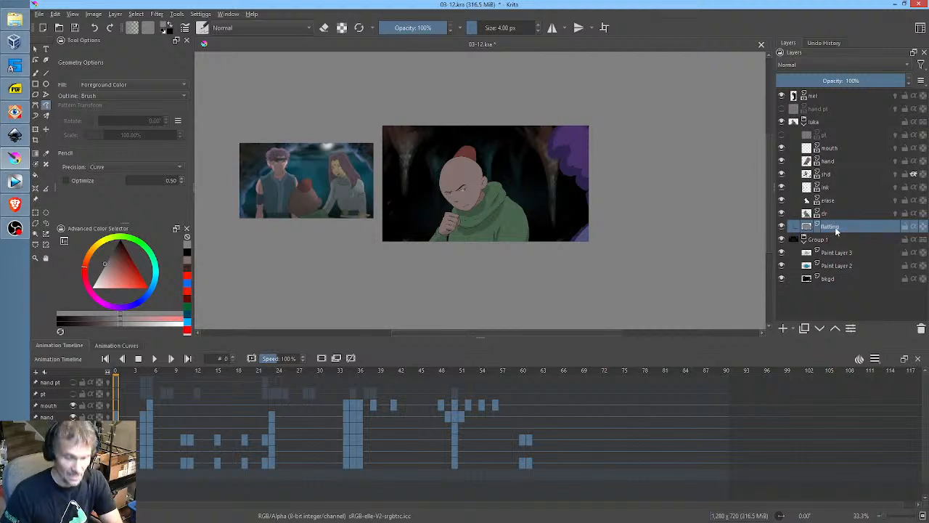
# Hide the clr, hand, mouth and shd layers so only luka's ink, erase and flatting layers show
pyautogui.click(782, 214)
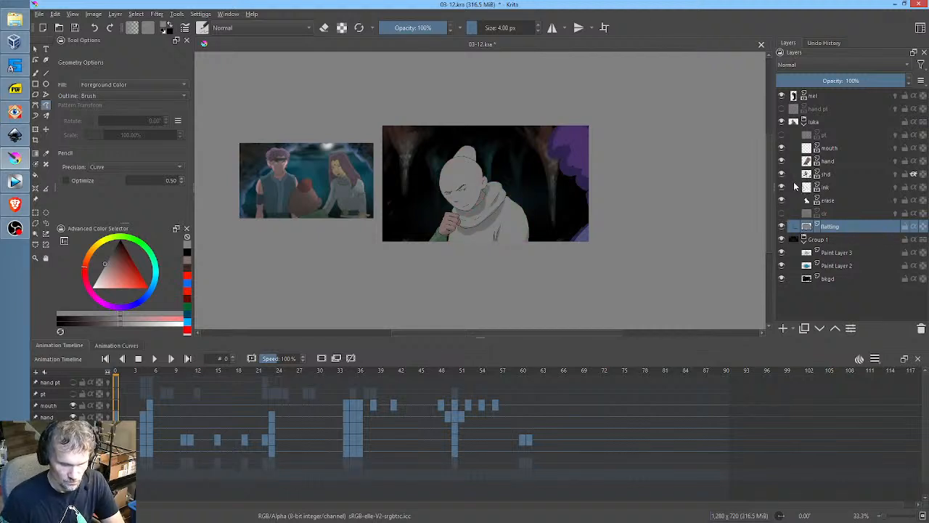
pyautogui.click(782, 162)
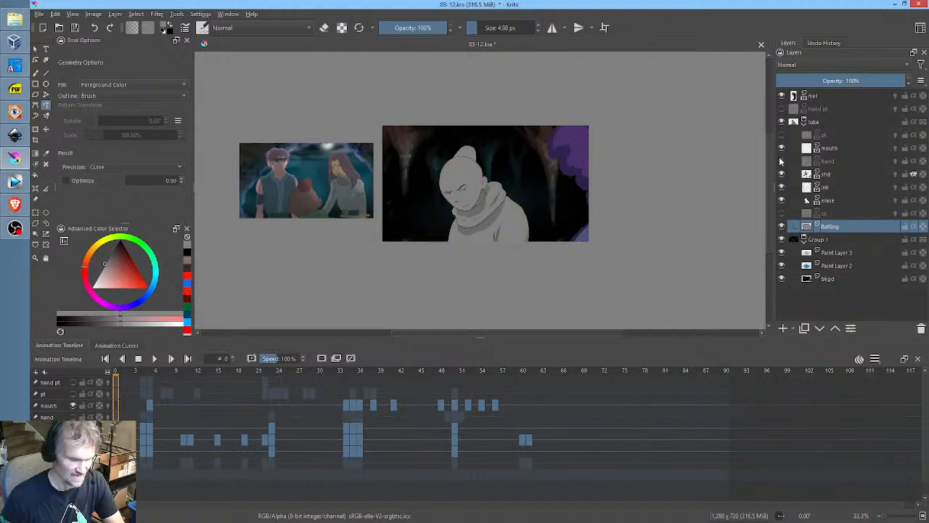
pyautogui.click(782, 148)
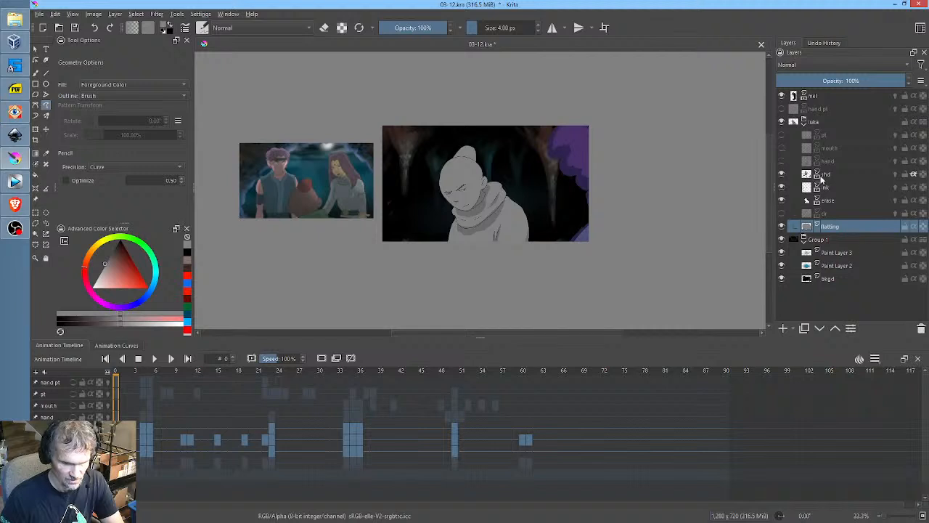
pyautogui.click(782, 175)
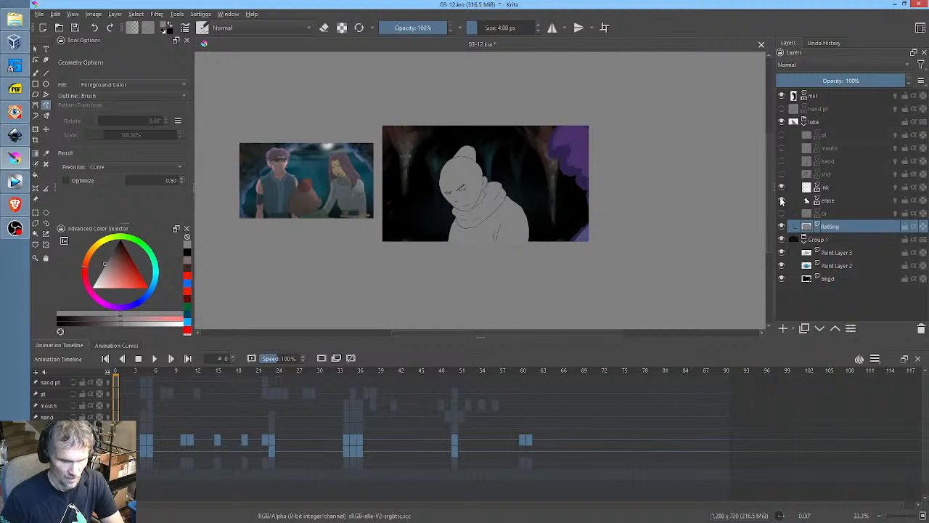
# Toggle the erase layer off and on to compare the ink lines with and without the background cut out
pyautogui.click(782, 201)
pyautogui.scroll(3, 479, 206)
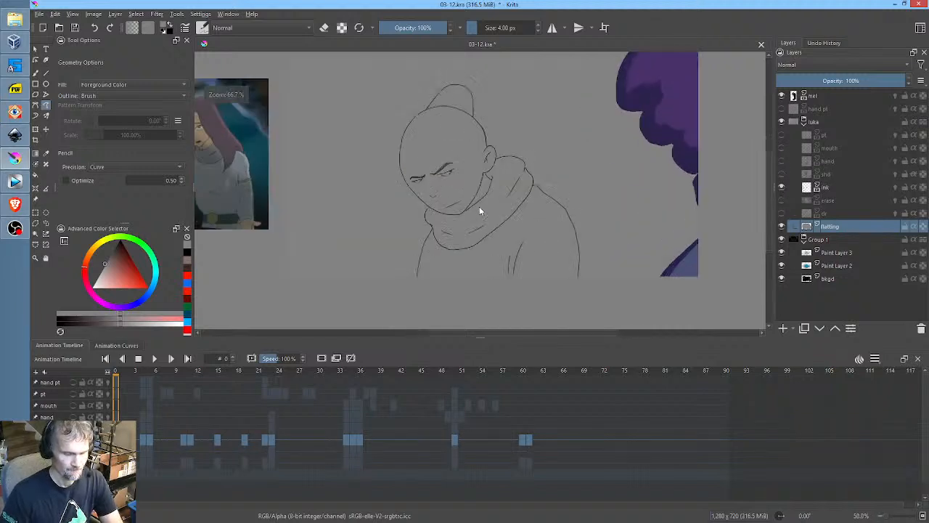
pyautogui.scroll(-2, 483, 204)
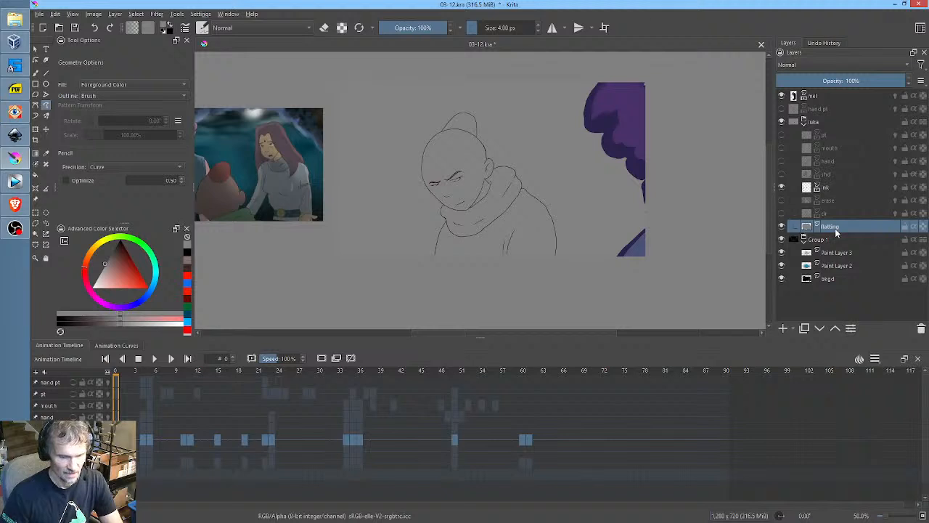
pyautogui.click(781, 200)
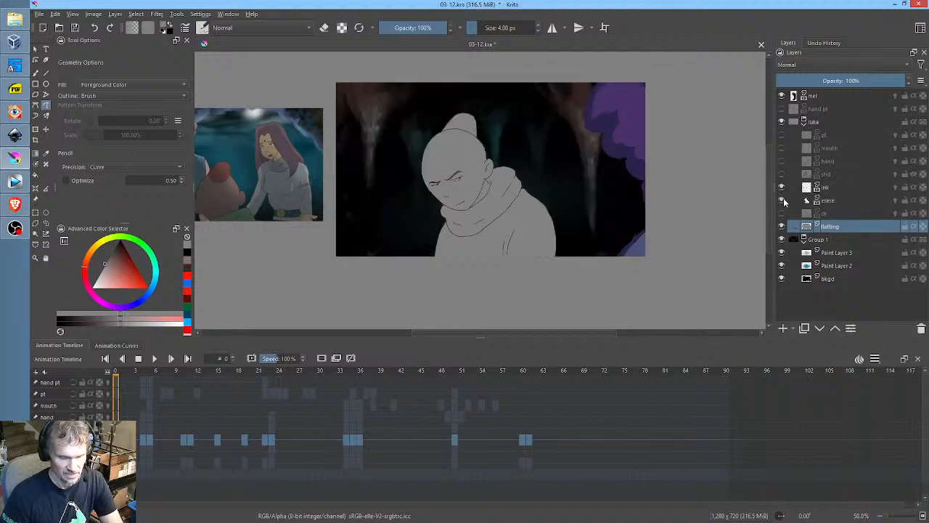
# Hide Group 1 and select the flatting, ink and erase layers in turn to examine how they build luka's silhouette
pyautogui.click(836, 203)
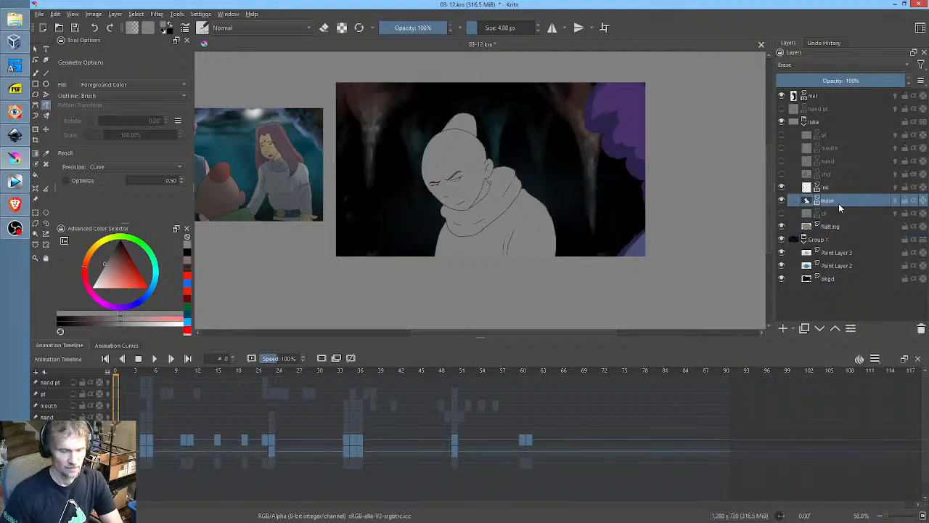
pyautogui.click(782, 240)
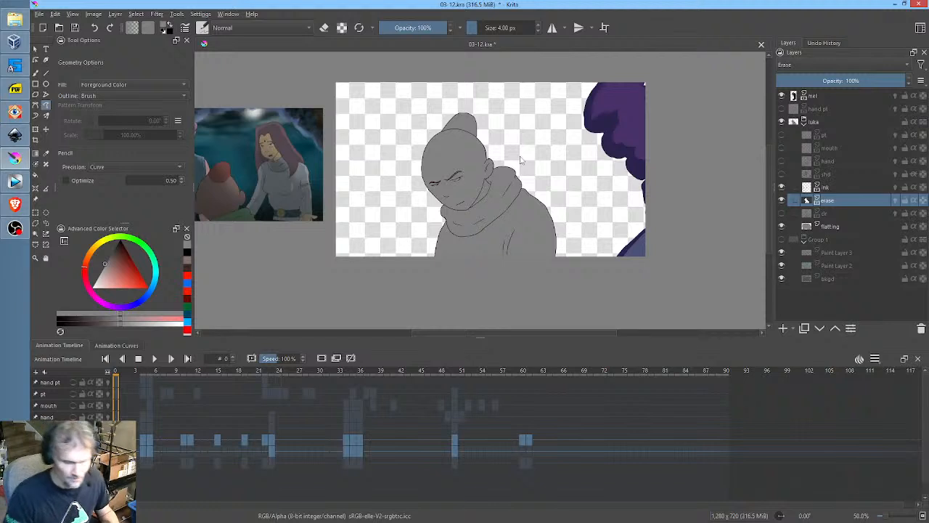
pyautogui.click(840, 226)
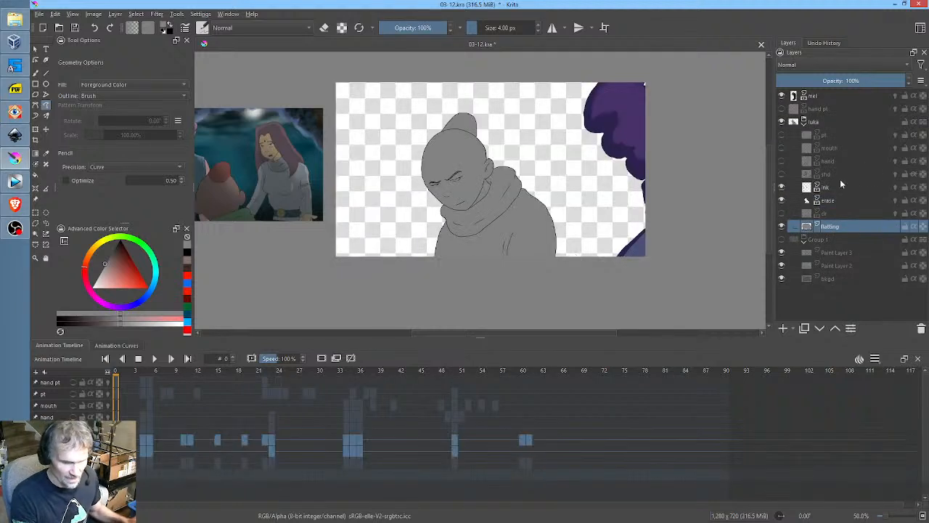
pyautogui.click(839, 189)
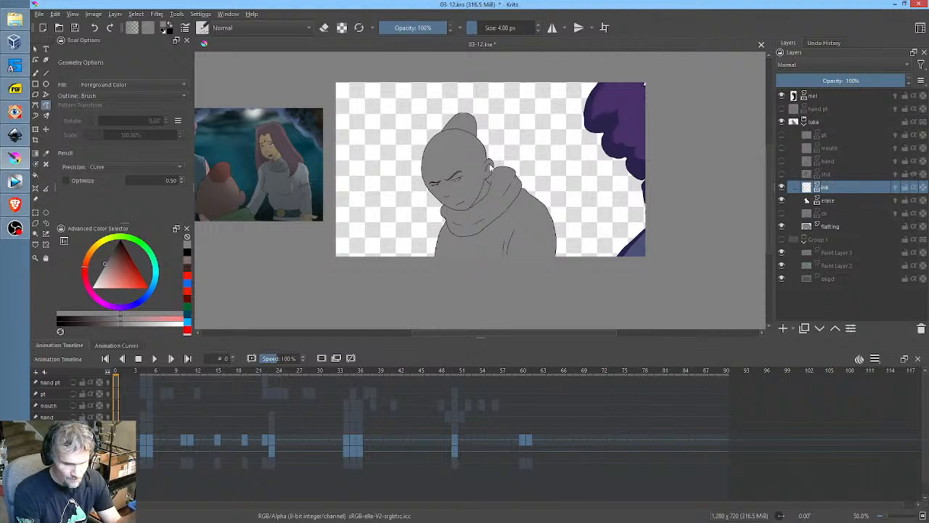
pyautogui.click(840, 201)
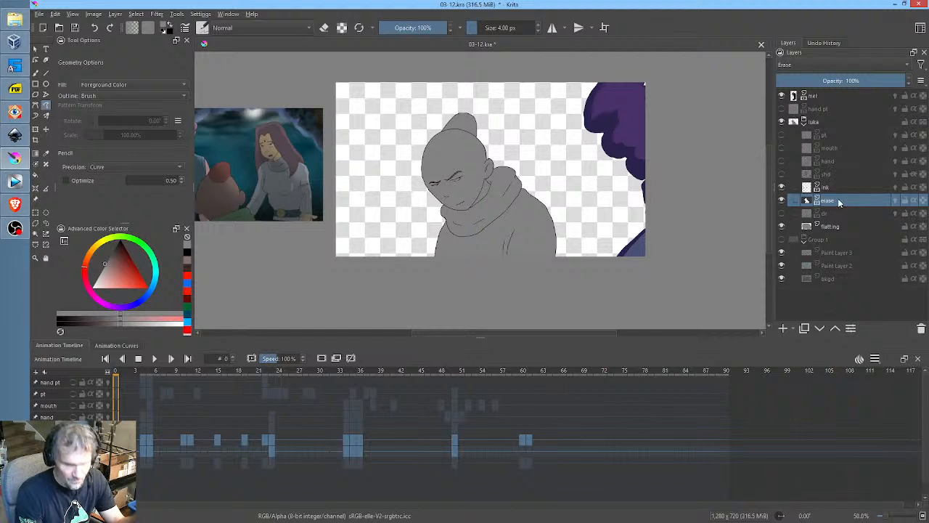
# Try the Overlay blending mode on the erase layer and return it to Erase
pyautogui.click(837, 64)
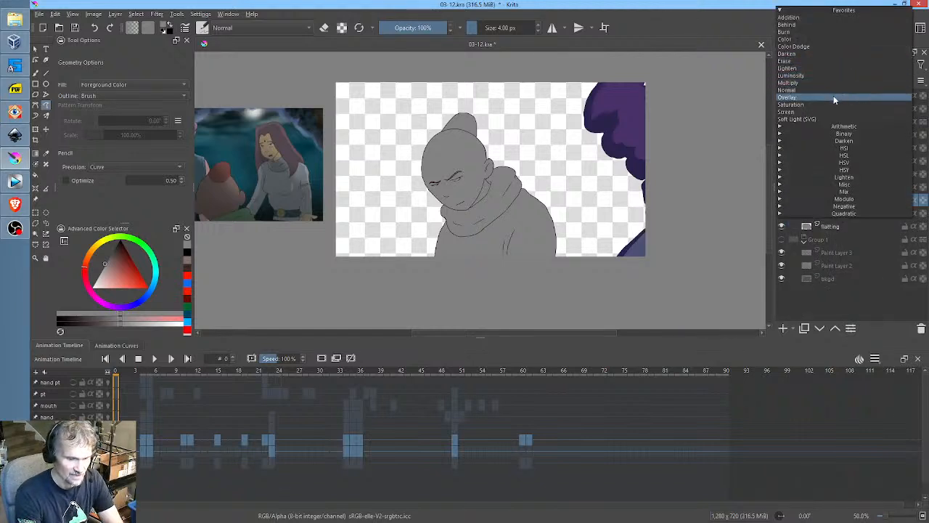
pyautogui.click(834, 97)
pyautogui.click(834, 63)
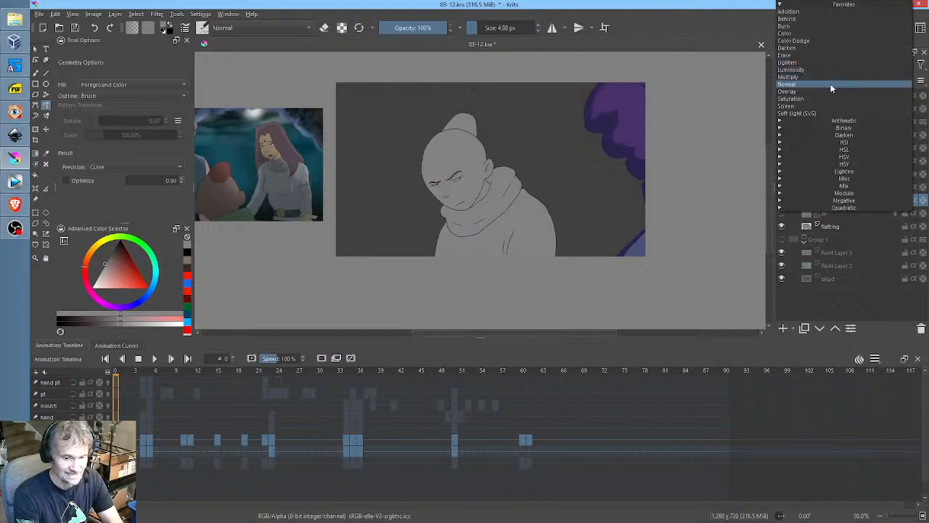
pyautogui.click(823, 55)
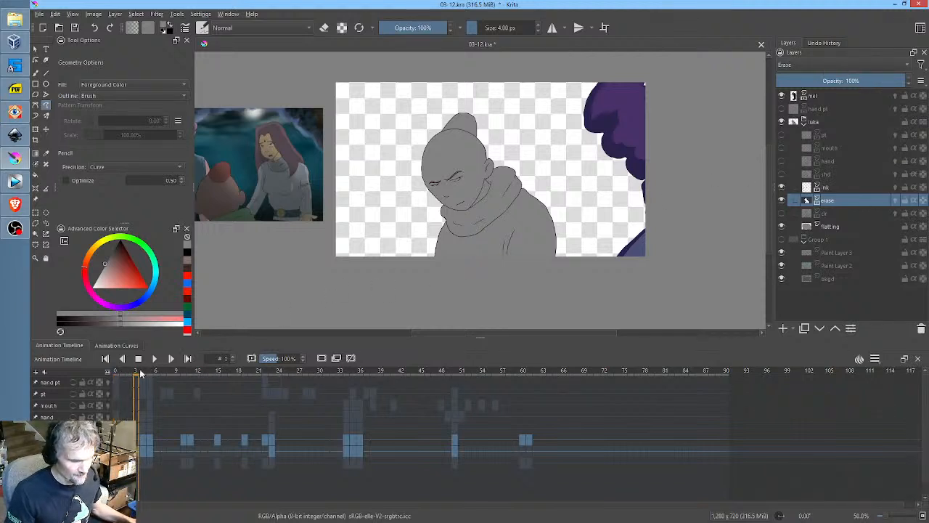
# Go to frame 10, inspect the robe's edge gap, and show Group 1 and the clr layer again
pyautogui.moveTo(116, 371)
pyautogui.mouseDown()
pyautogui.moveTo(413, 375)
pyautogui.moveTo(150, 371)
pyautogui.moveTo(183, 372)
pyautogui.mouseUp()
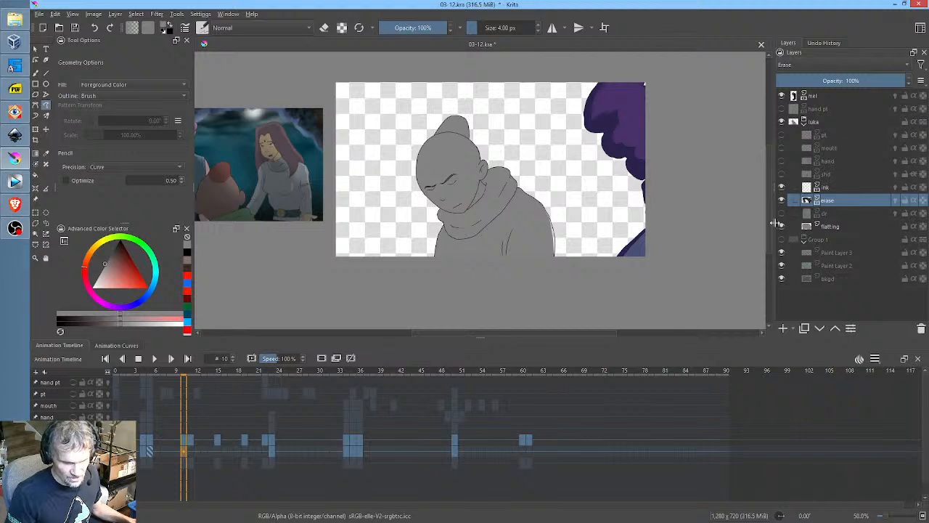
pyautogui.press('1')
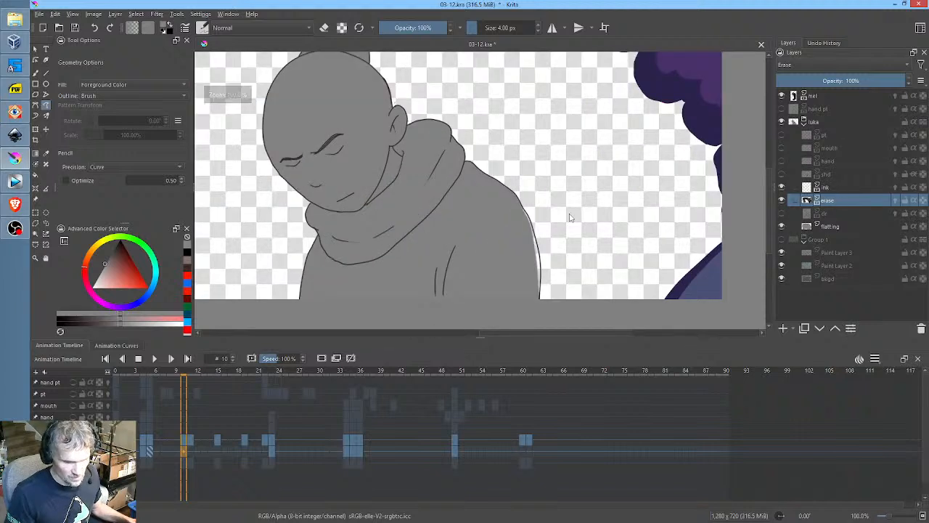
pyautogui.click(782, 239)
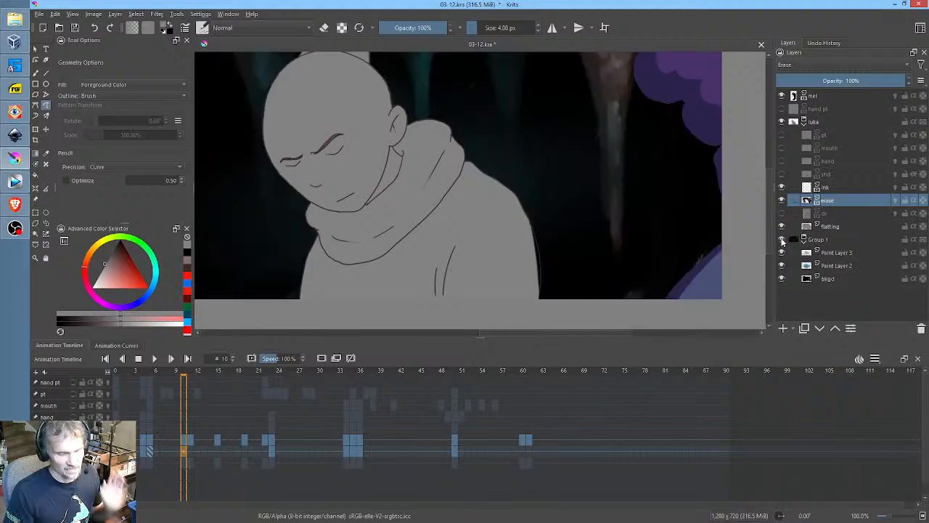
pyautogui.scroll(-2, 645, 203)
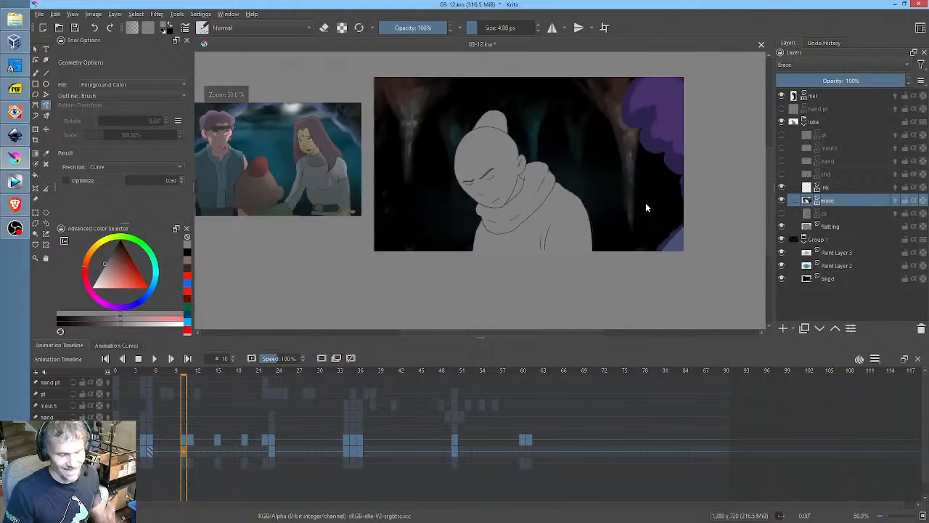
pyautogui.click(781, 213)
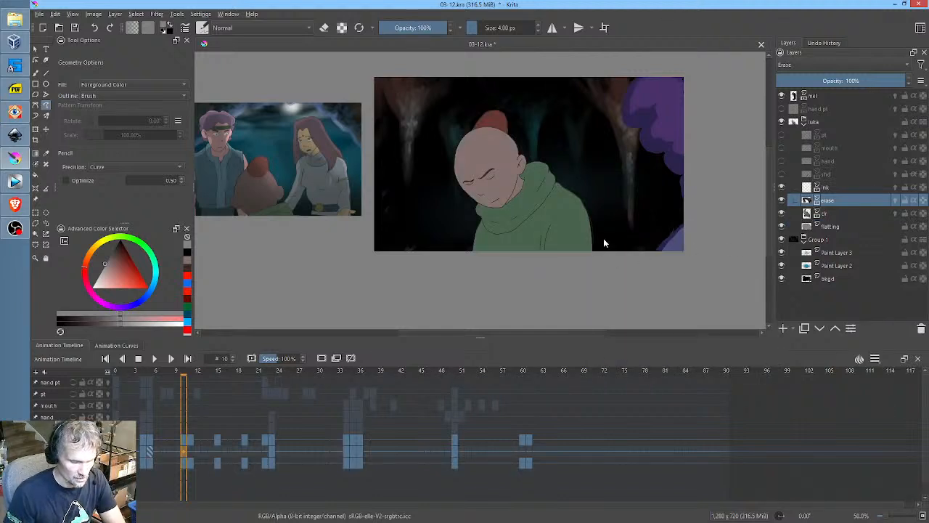
# Try to fill the robe's edge gap on the clr layer at frame 10 using the sampled robe green
pyautogui.scroll(4, 603, 238)
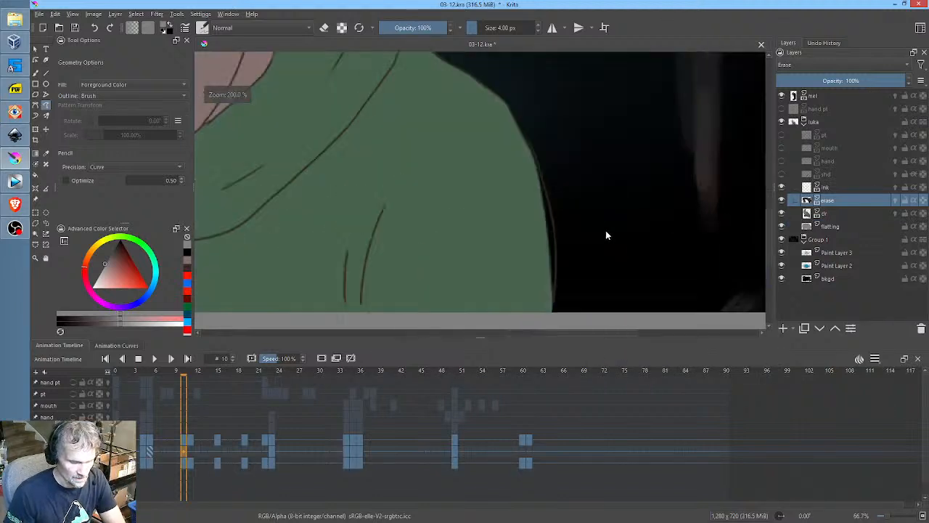
pyautogui.click(835, 213)
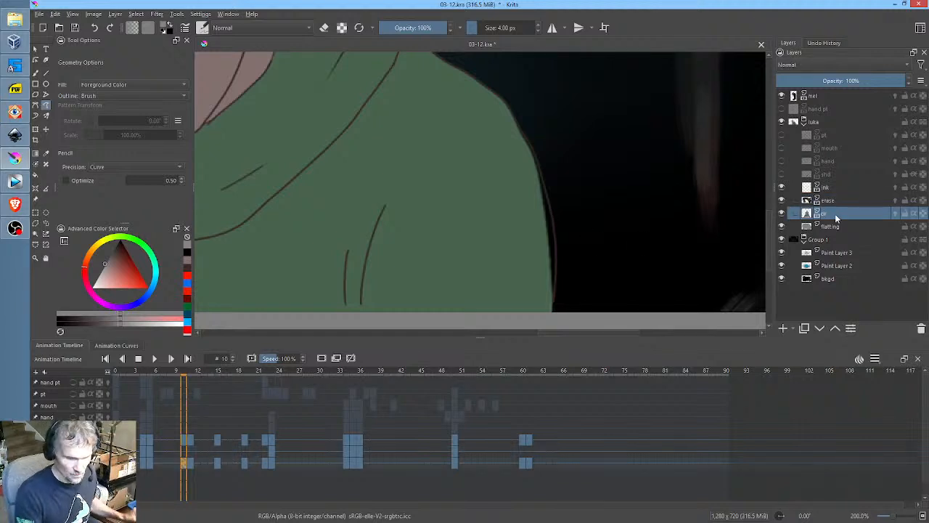
pyautogui.keyDown('ctrl'); pyautogui.click(450, 216); pyautogui.keyUp('ctrl')
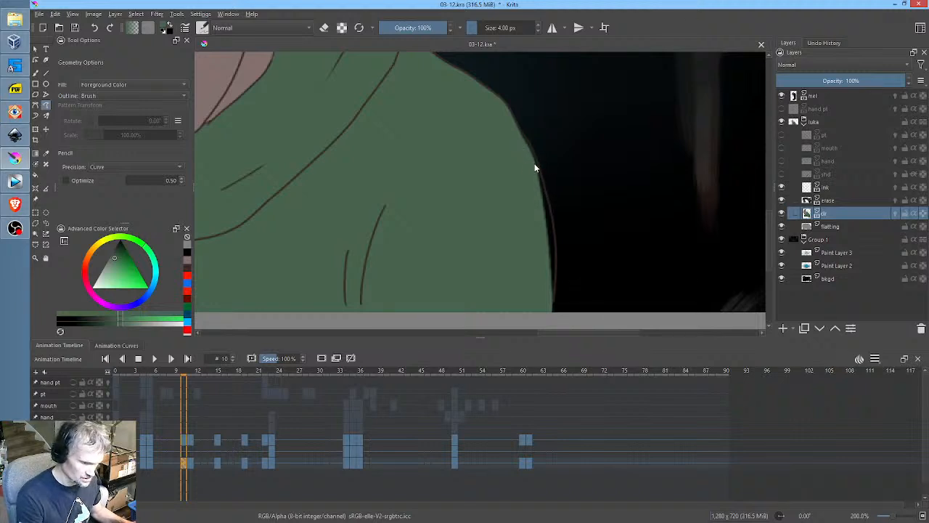
pyautogui.moveTo(535, 168); pyautogui.dragTo(547, 195)
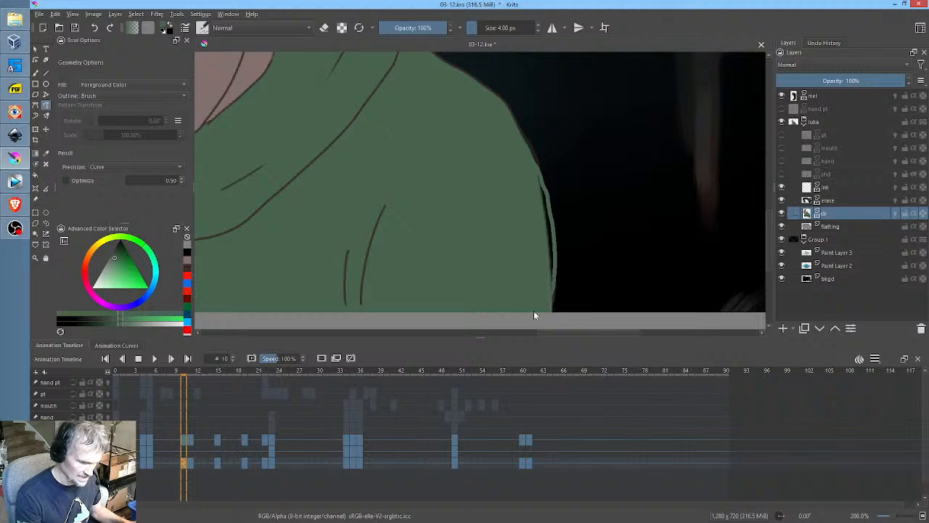
pyautogui.hotkey('ctrl', 'z')
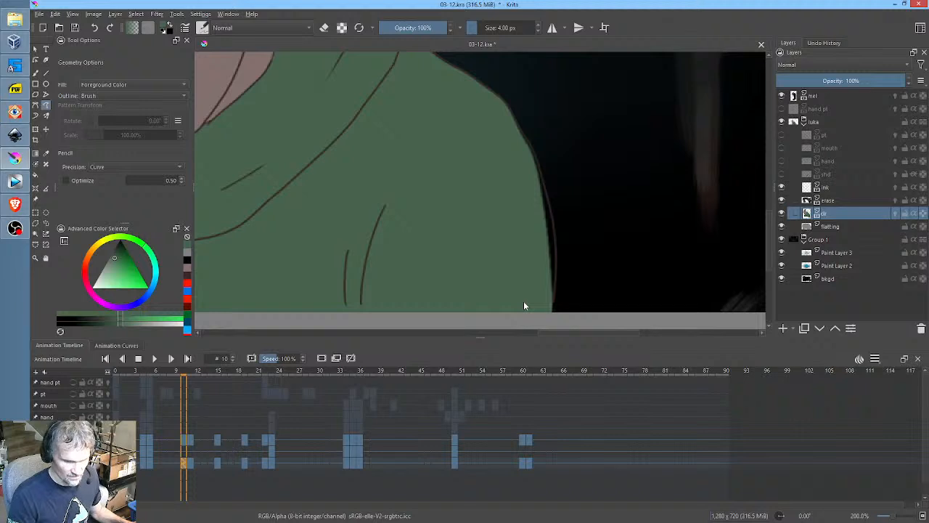
pyautogui.press('i')
pyautogui.press('i')
pyautogui.press('i')
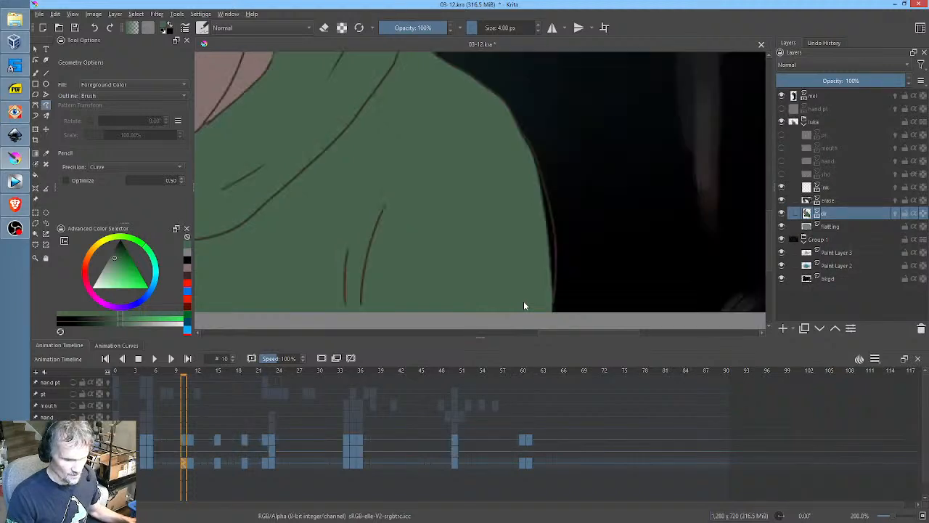
pyautogui.press('i')
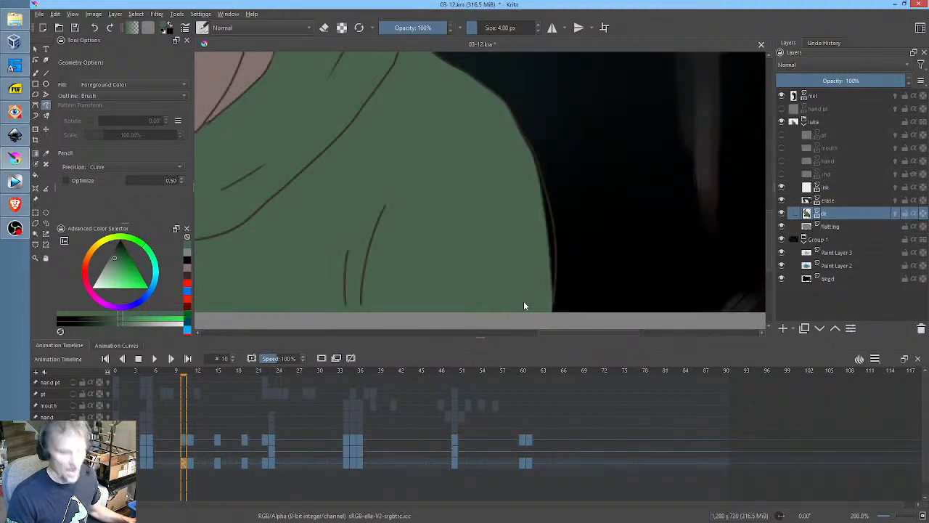
# Erase along the robe's outer edge on the erase layer at frame 10 with the 4 px brush to close the gap
pyautogui.click(838, 201)
pyautogui.press('i')
pyautogui.press('i')
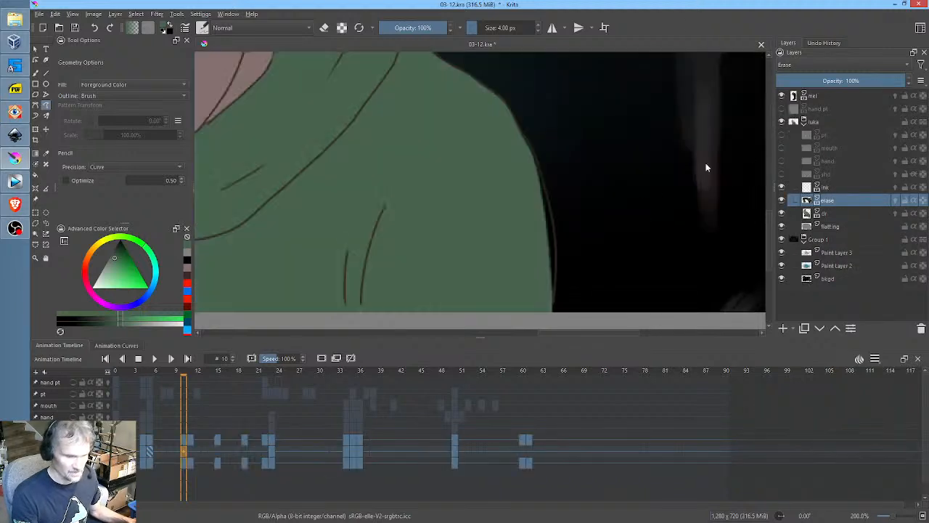
pyautogui.press('b')
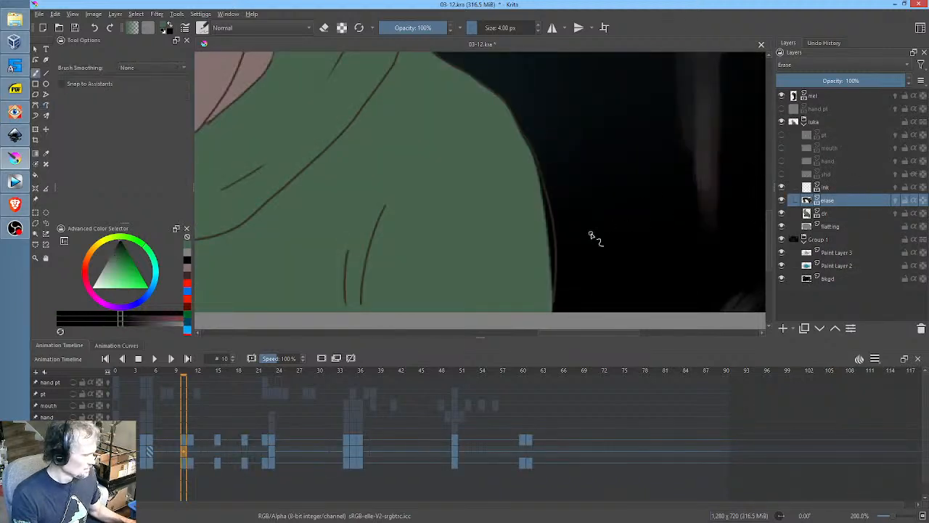
pyautogui.press('e')
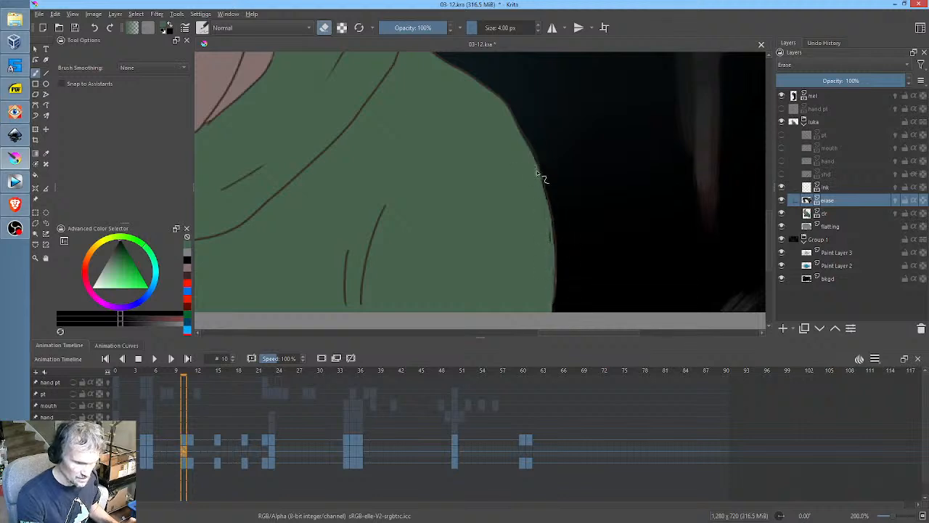
pyautogui.moveTo(552, 235); pyautogui.dragTo(548, 235)
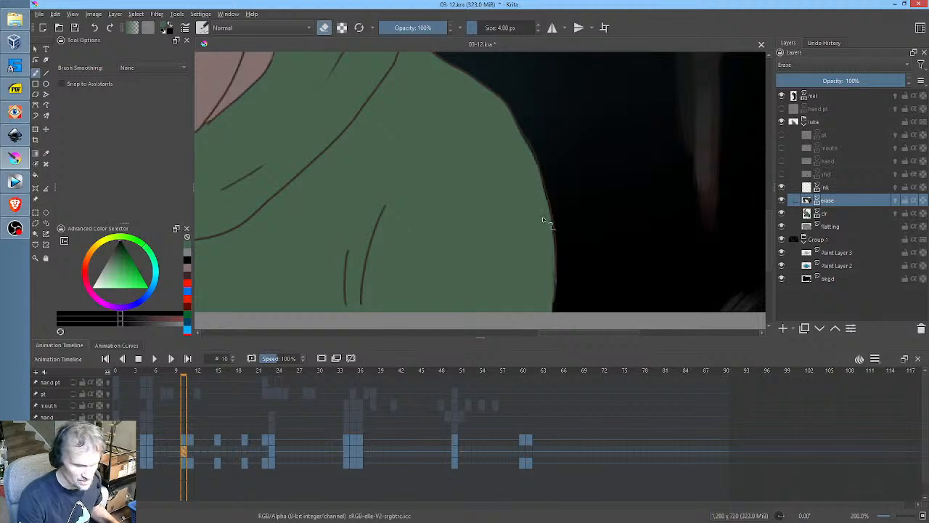
pyautogui.moveTo(547, 222); pyautogui.dragTo(550, 274)
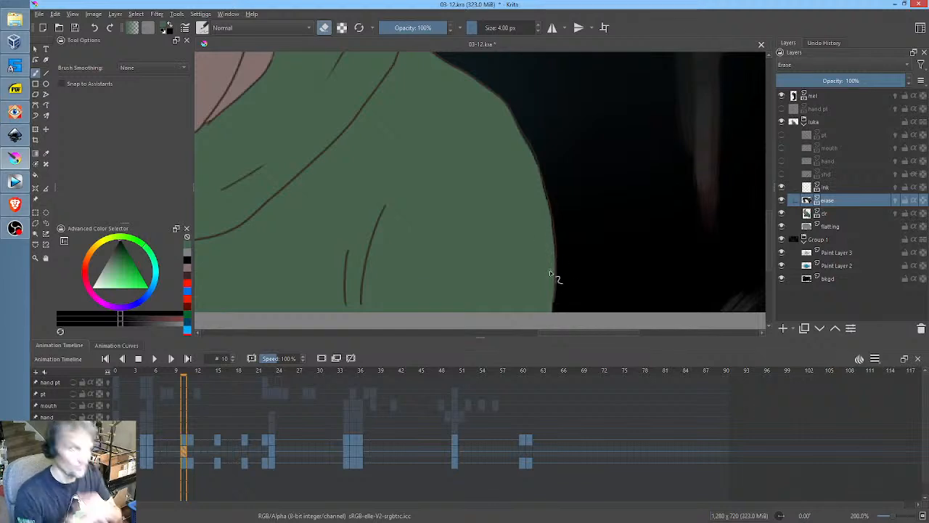
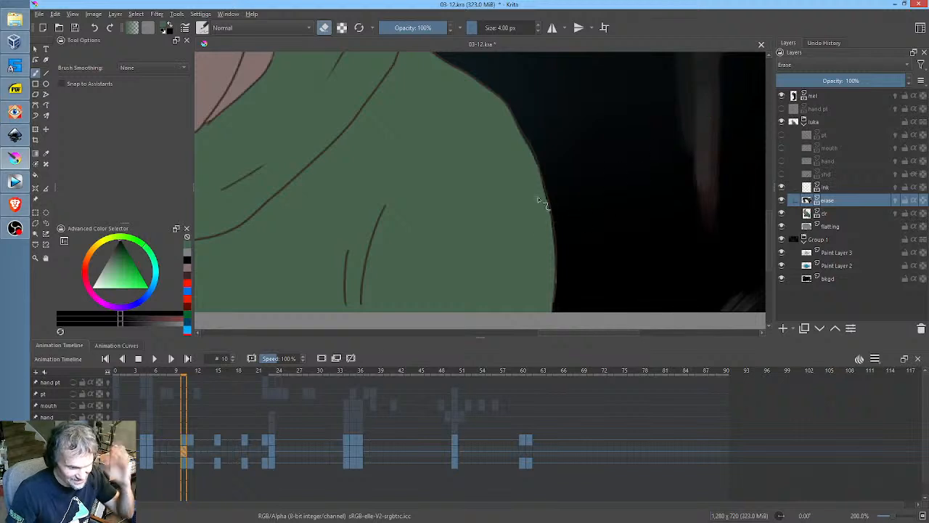
# Show luka's shd, hand and mouth layers again and save the file
pyautogui.moveTo(580, 173); pyautogui.dragTo(593, 175)
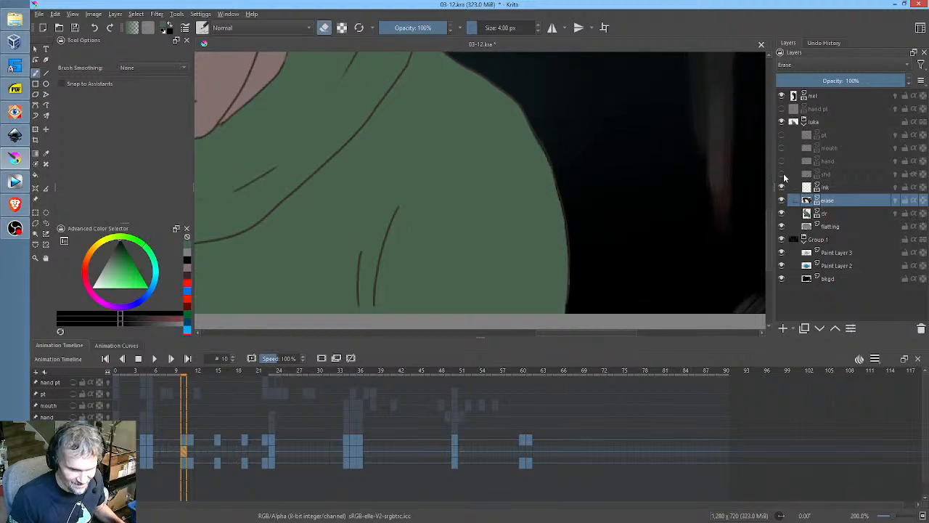
pyautogui.click(781, 174)
pyautogui.scroll(-1, 537, 208)
pyautogui.scroll(-3, 538, 208)
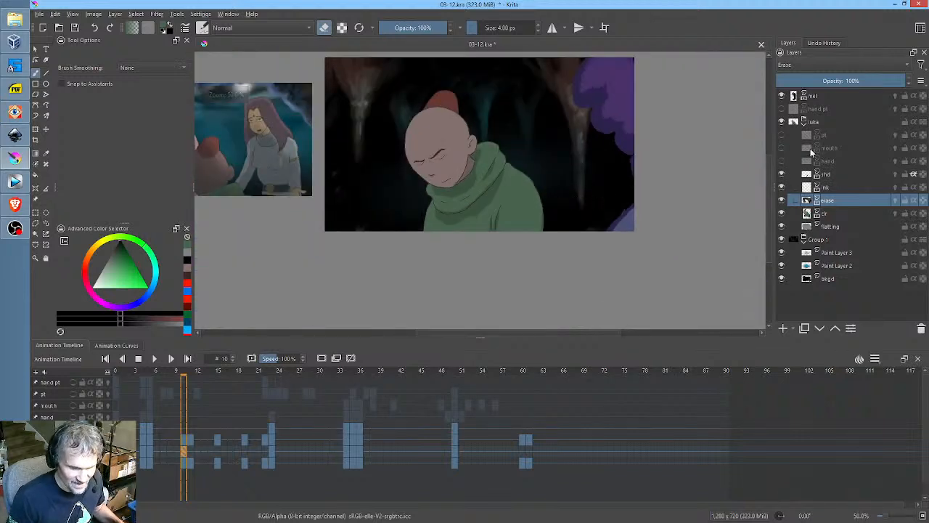
pyautogui.click(782, 161)
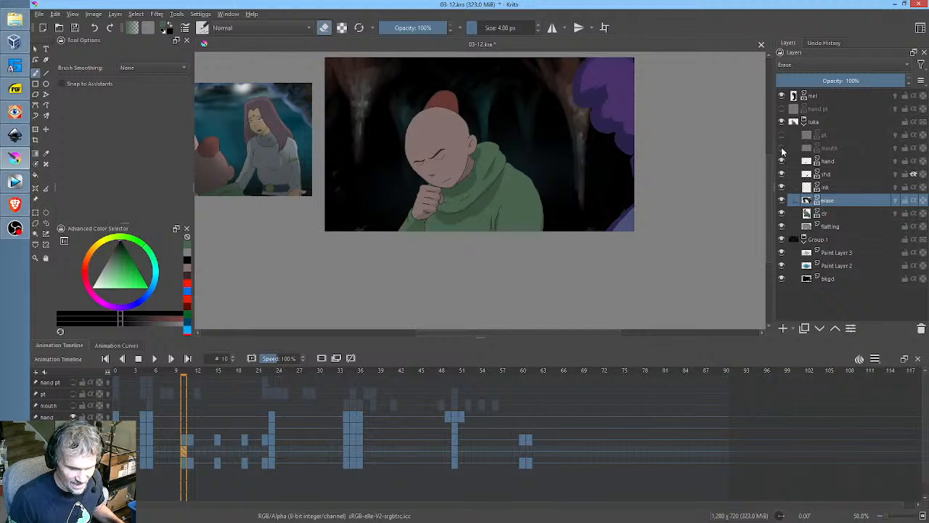
pyautogui.click(781, 148)
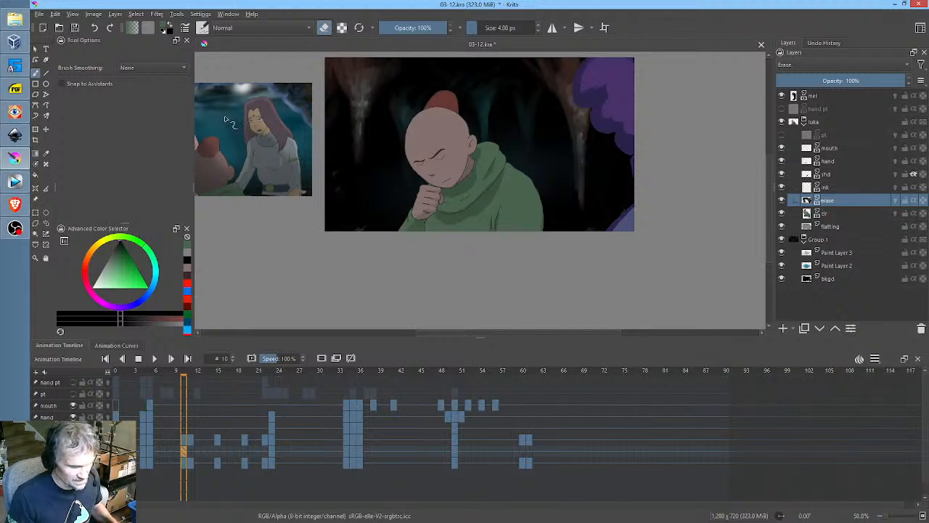
pyautogui.hotkey('ctrl', 's')
# Play the animation from frame 0 and scrub back to frame 11 to examine luka's edges against the background
pyautogui.click(114, 371)
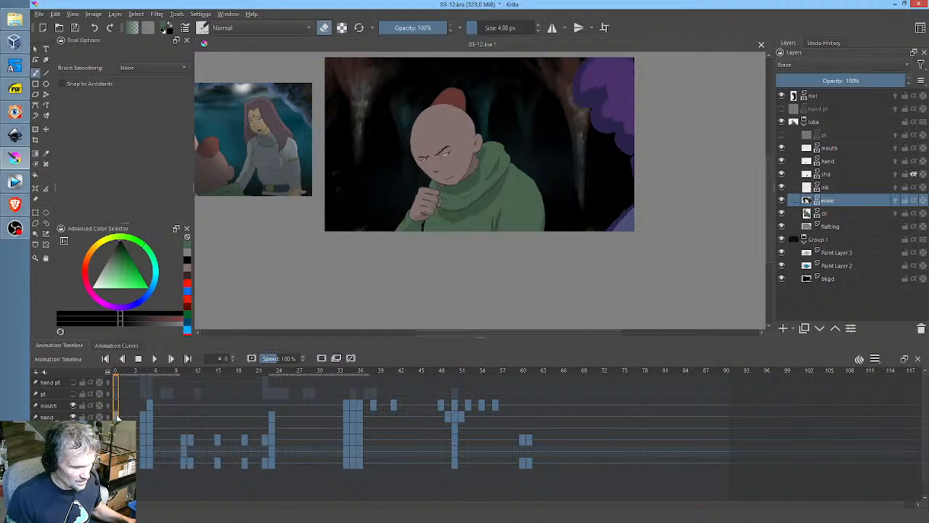
pyautogui.scroll(1, 461, 169)
pyautogui.scroll(2, 479, 182)
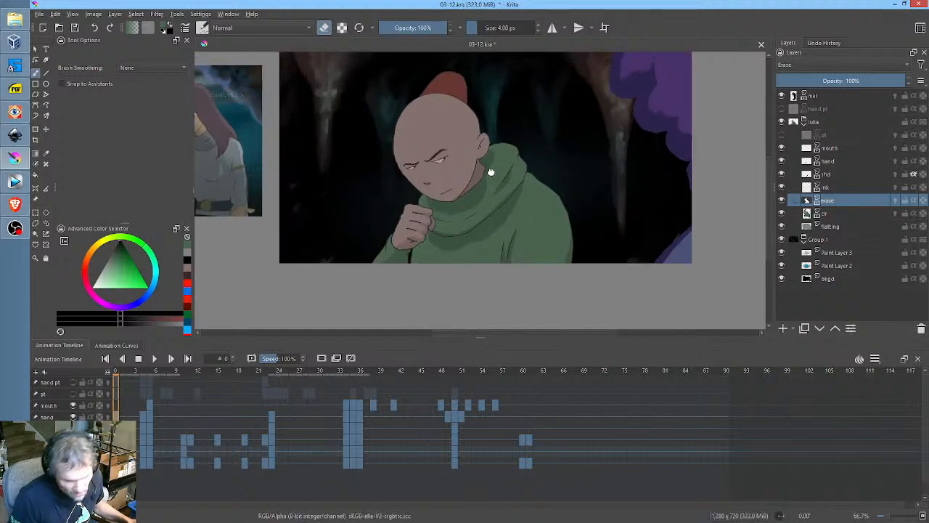
pyautogui.scroll(2, 491, 188)
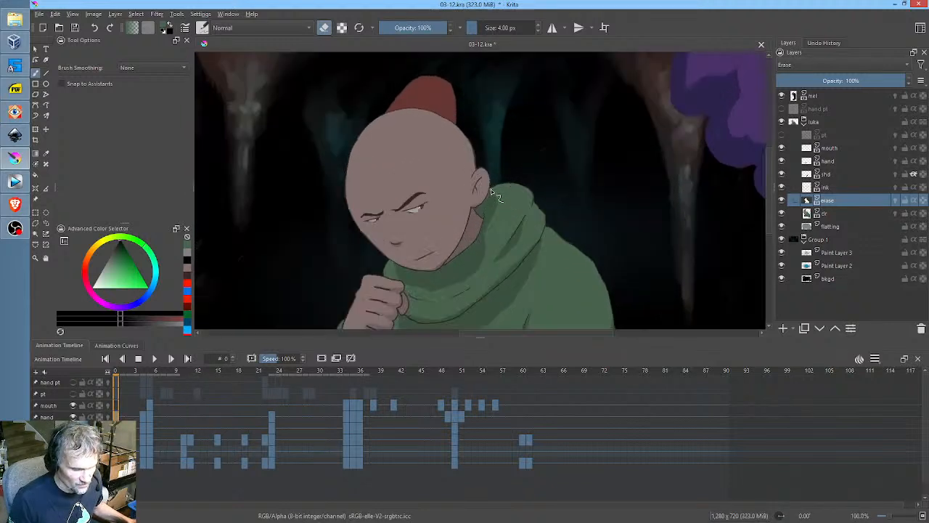
pyautogui.scroll(-2, 491, 190)
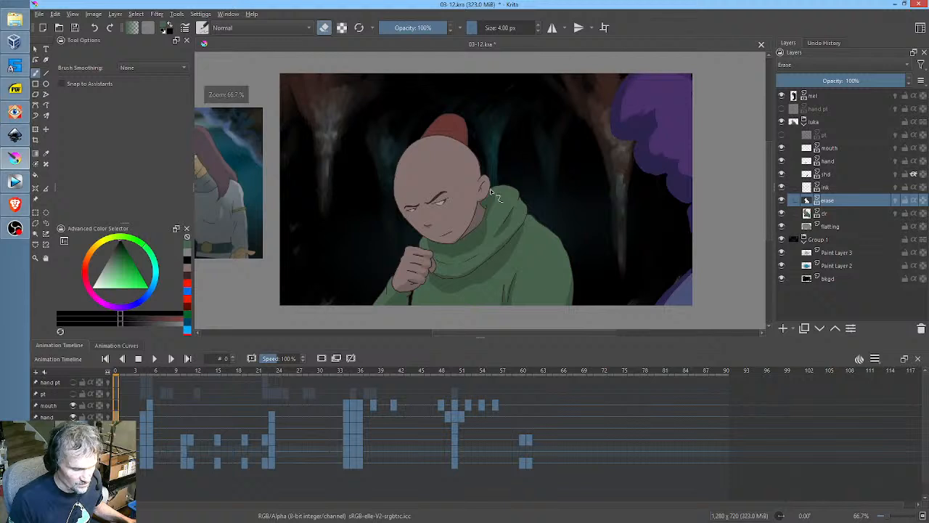
pyautogui.press('space')
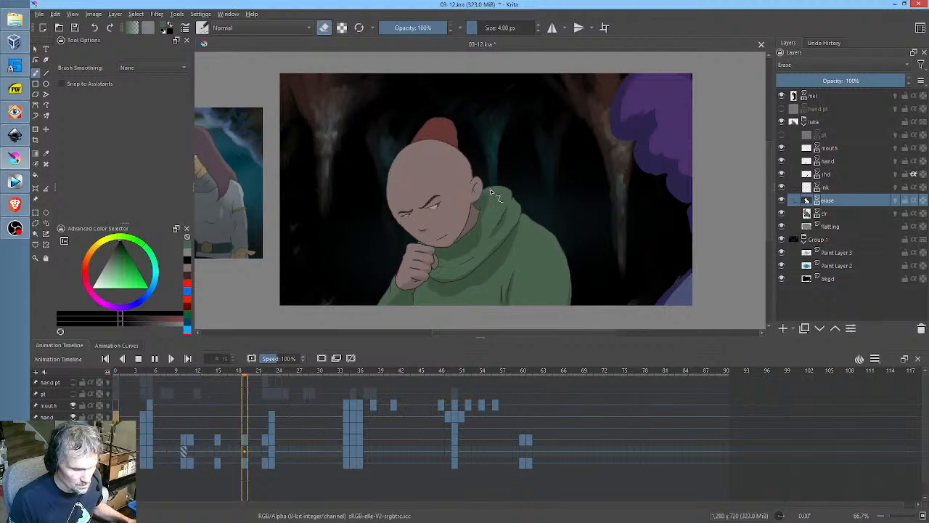
pyautogui.press('space')
pyautogui.moveTo(301, 374); pyautogui.dragTo(191, 388)
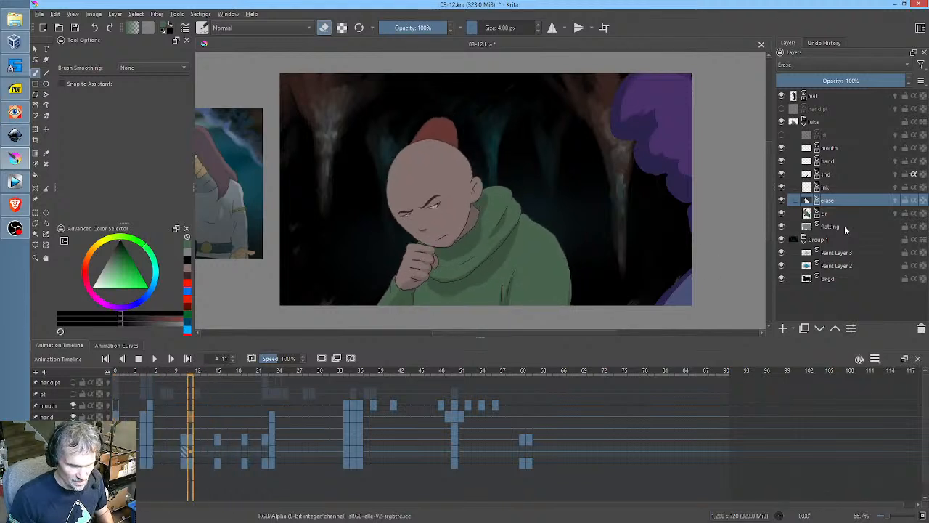
# Hide the erase and flatting layers and play the animation from frame 0 to examine luka without them
pyautogui.click(781, 200)
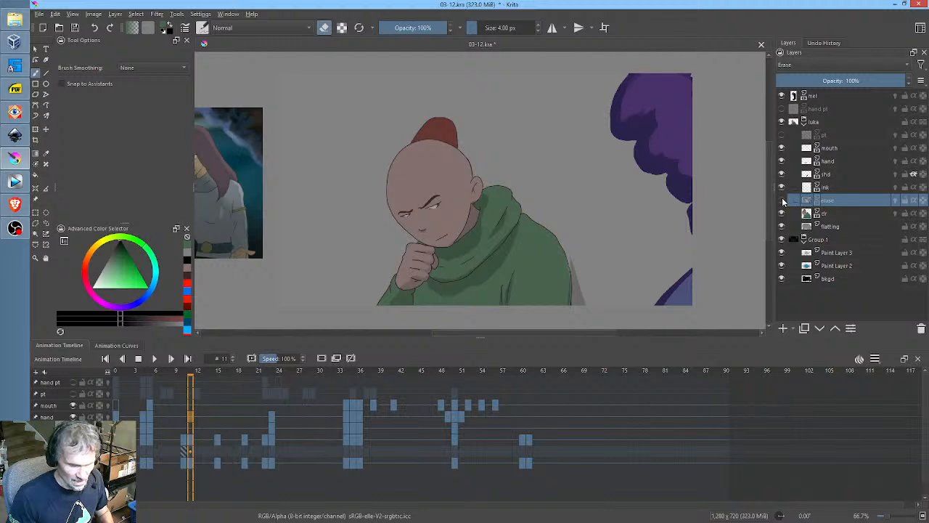
pyautogui.click(782, 201)
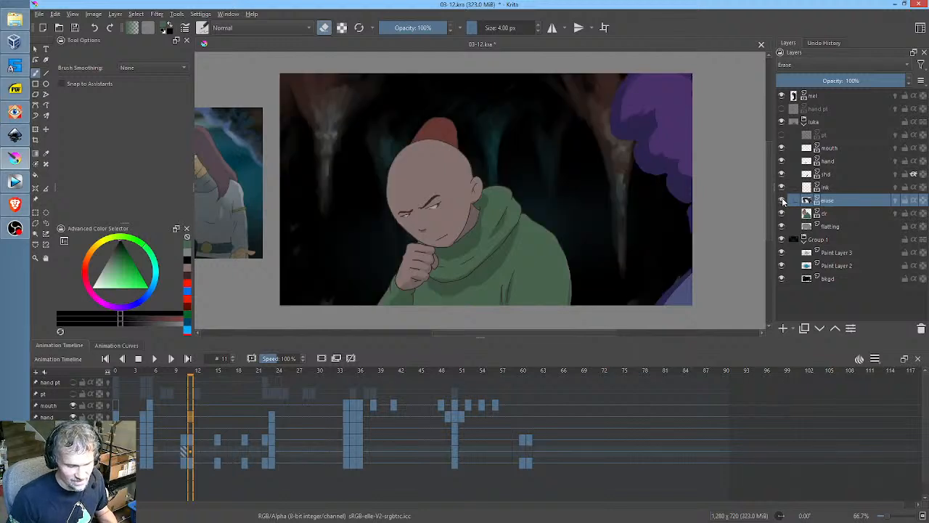
pyautogui.click(781, 201)
pyautogui.click(781, 226)
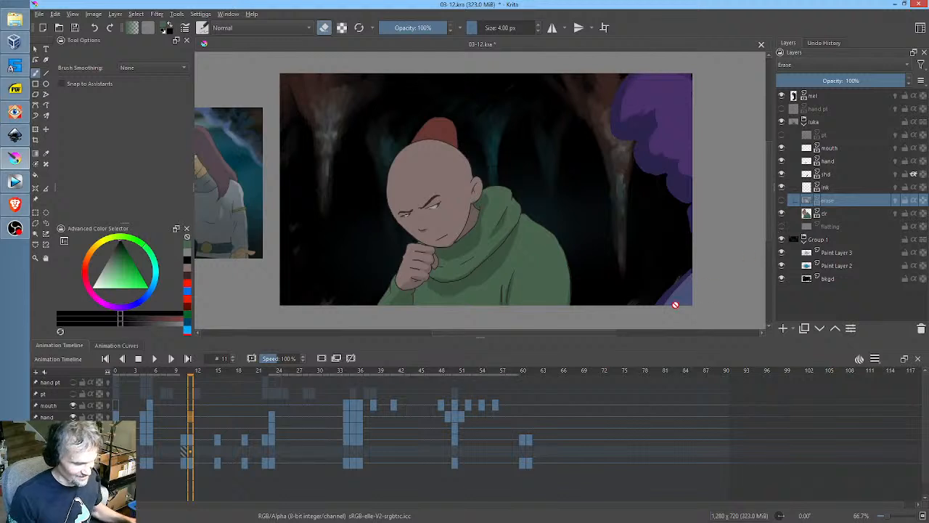
pyautogui.click(115, 370)
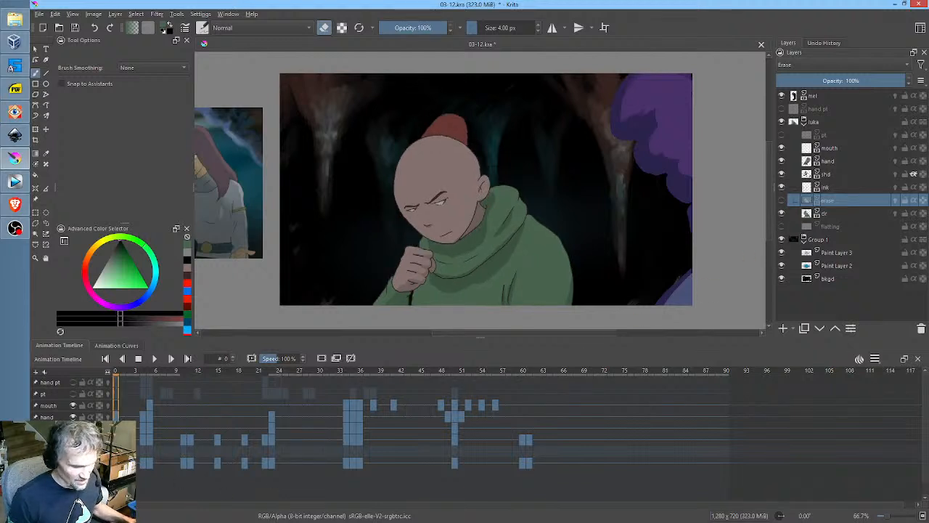
pyautogui.press('space')
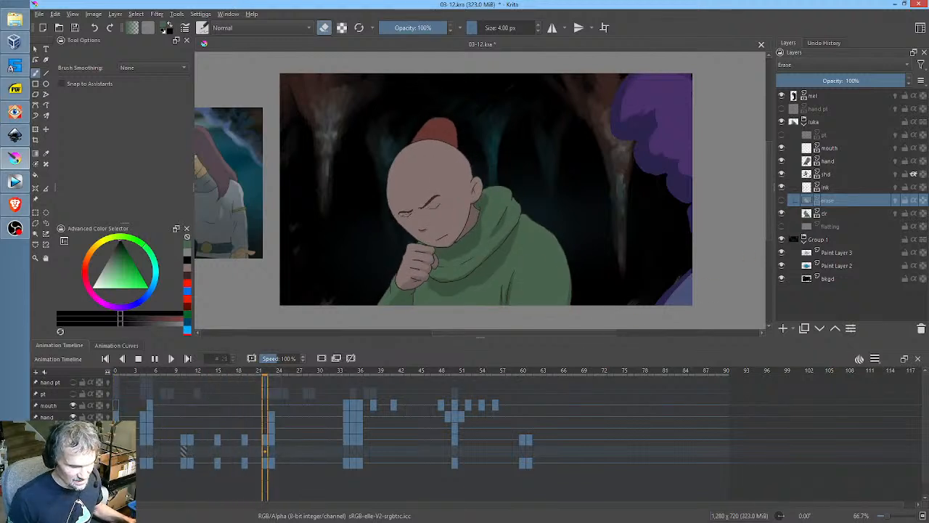
pyautogui.press('space')
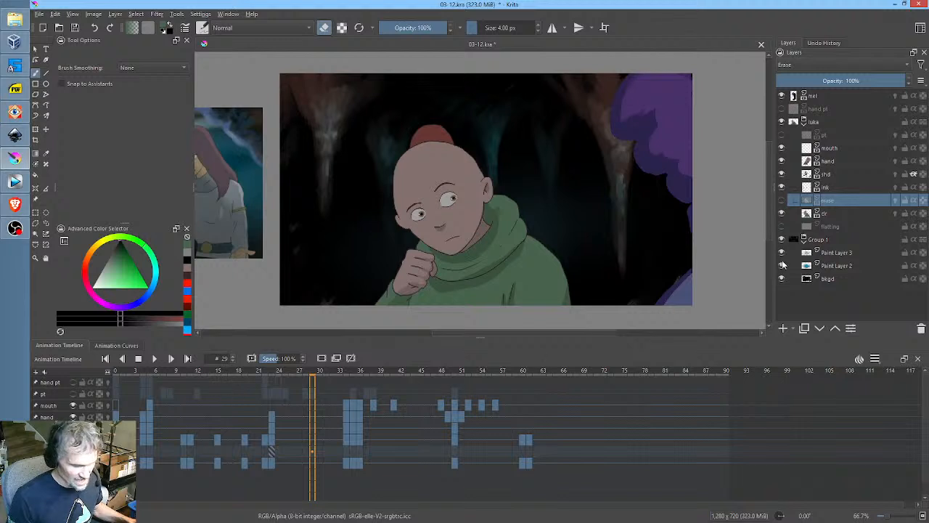
# Delete the erase and flatting layers from the luka group and hide the Group 1 background
pyautogui.keyDown('ctrl'); pyautogui.click(836, 225); pyautogui.keyUp('ctrl')
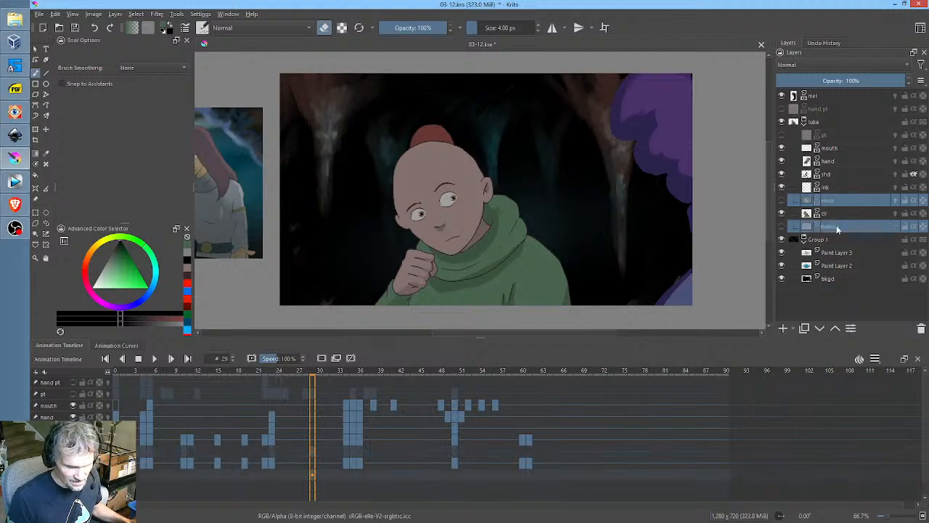
pyautogui.click(921, 329)
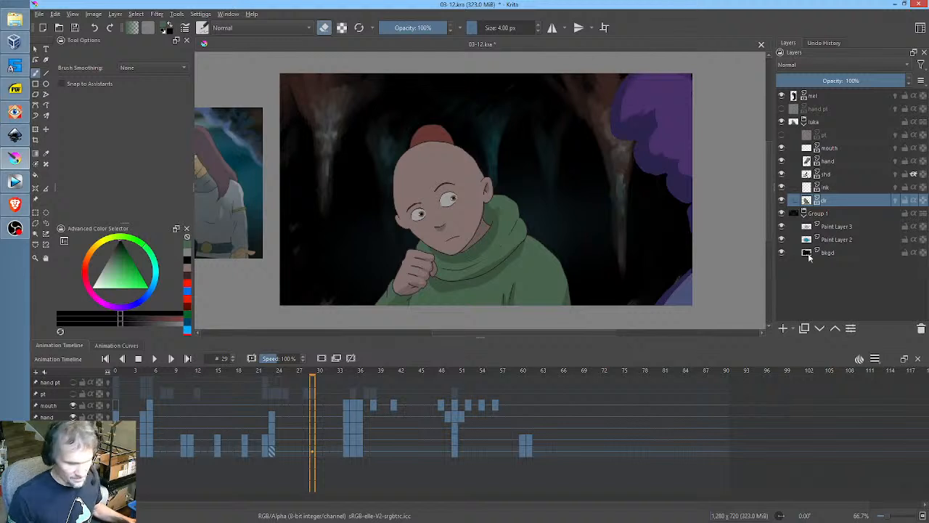
pyautogui.click(781, 214)
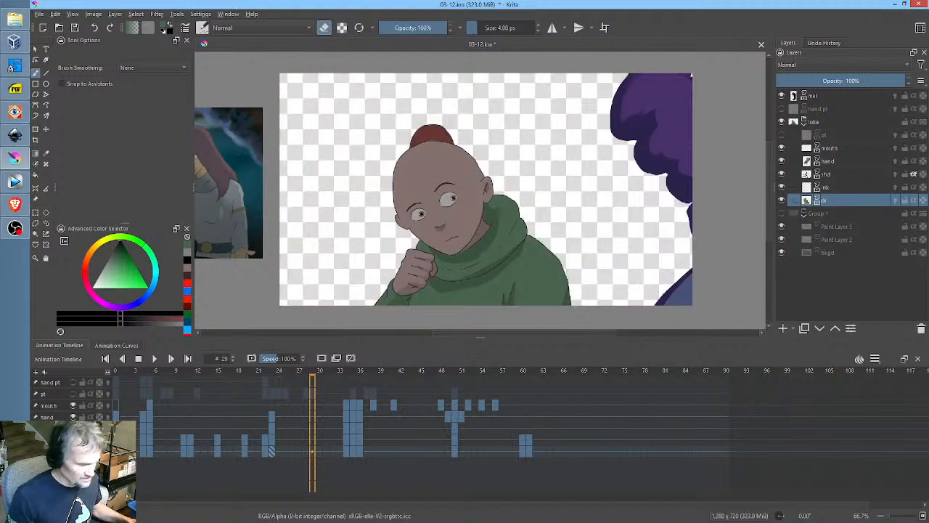
# Play the animation from frame 0 over the transparent background and scrub to frame 15 to check luka's silhouette
pyautogui.click(115, 372)
pyautogui.press('space')
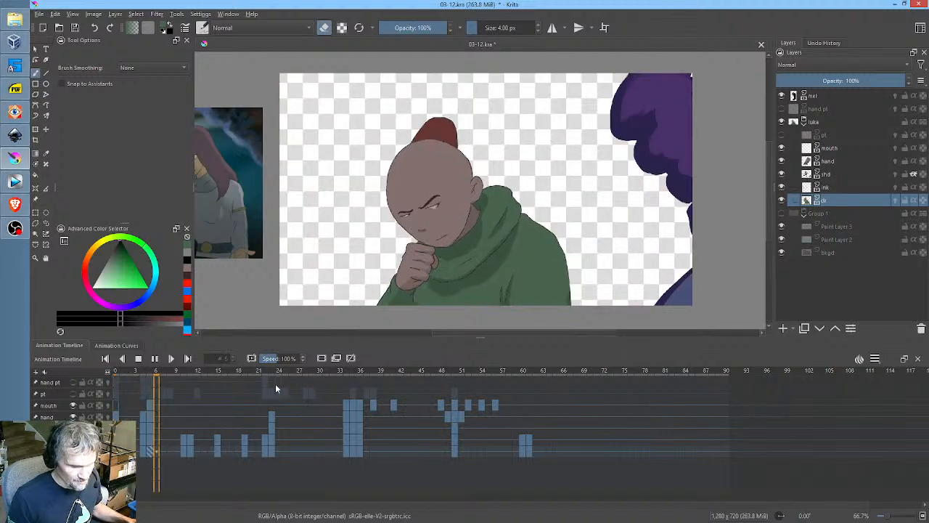
pyautogui.press('space')
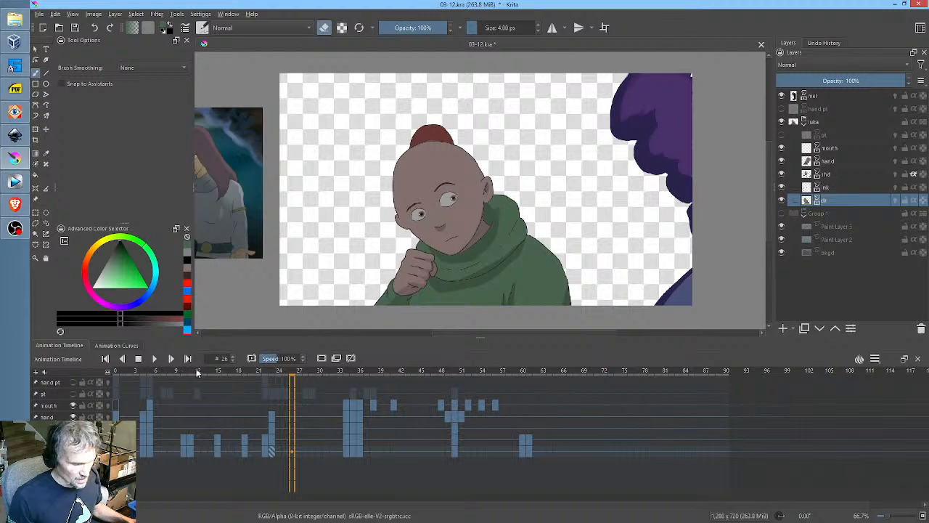
pyautogui.moveTo(208, 372); pyautogui.dragTo(217, 373)
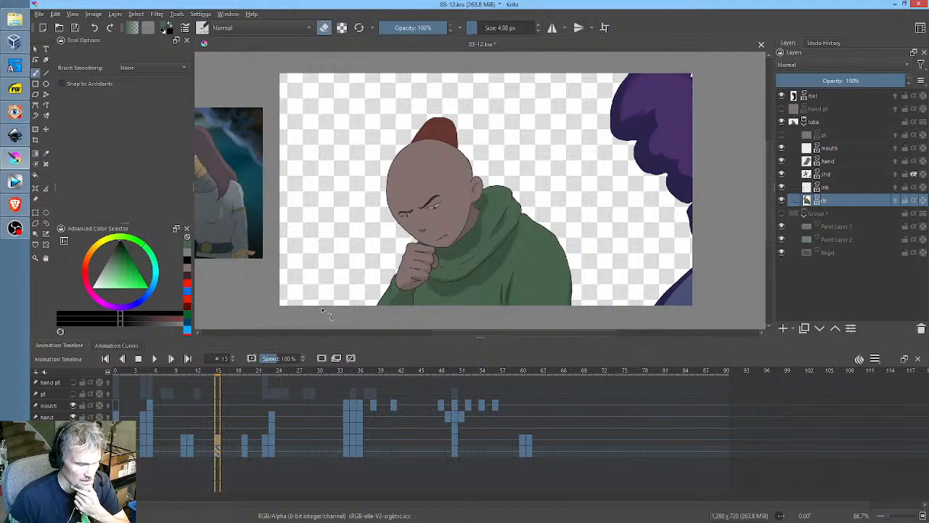
# Reshape the robe's outer edge around frames 4 and 5 with a Liquify transform on the luka group
pyautogui.moveTo(218, 372); pyautogui.dragTo(109, 372)
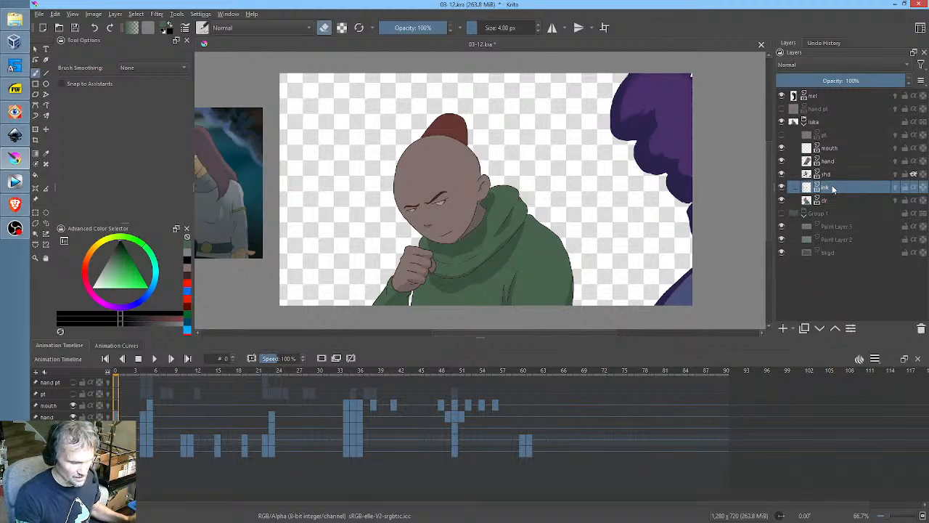
pyautogui.click(144, 372)
pyautogui.moveTo(144, 372)
pyautogui.mouseDown()
pyautogui.moveTo(171, 373)
pyautogui.moveTo(122, 376)
pyautogui.moveTo(141, 373)
pyautogui.mouseUp()
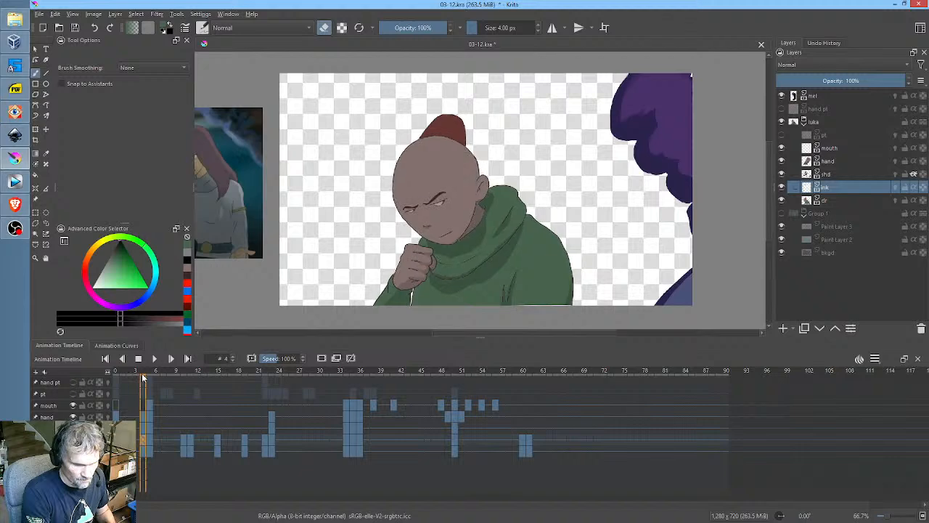
pyautogui.click(833, 122)
pyautogui.hotkey('ctrl', 't')
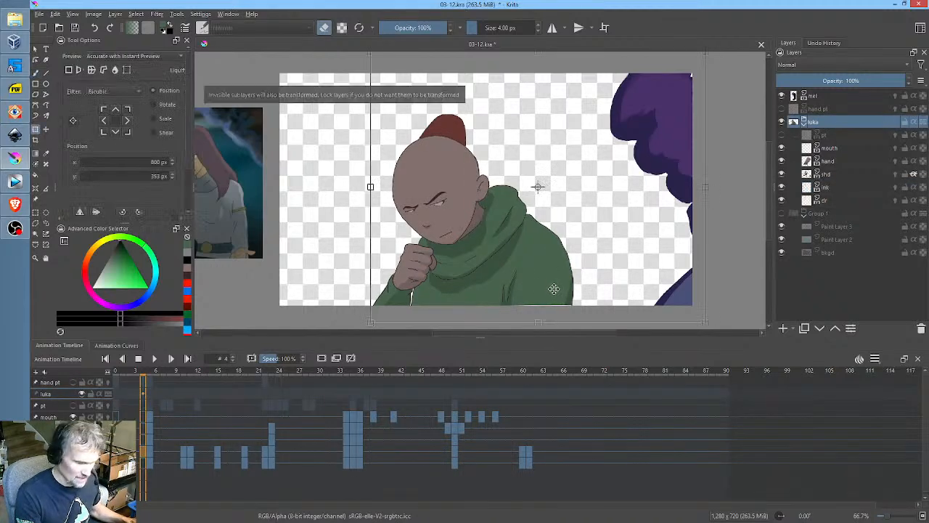
pyautogui.rightClick(556, 287)
pyautogui.click(585, 344)
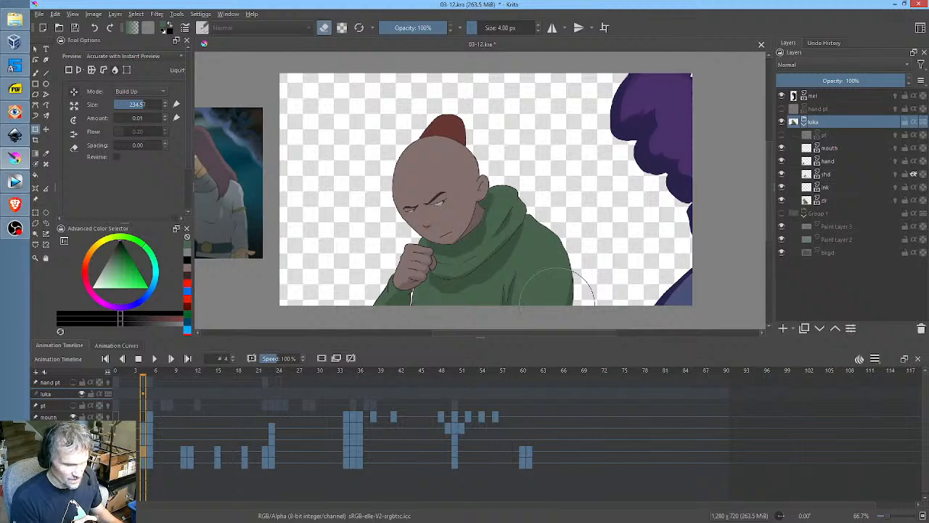
pyautogui.click(151, 453)
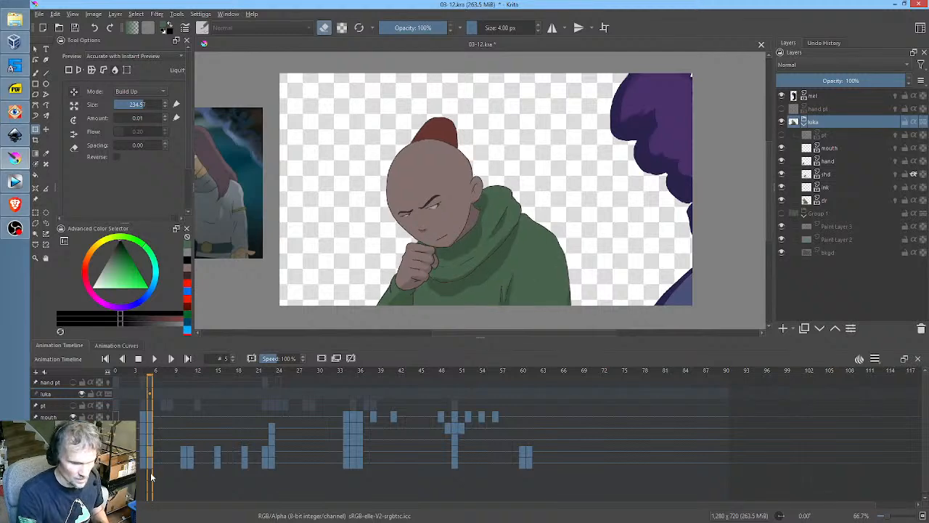
# On the ink layer, lasso and copy frame 5's outer robe line, then paste it in place of the line at frames 10 and 11
pyautogui.click(835, 188)
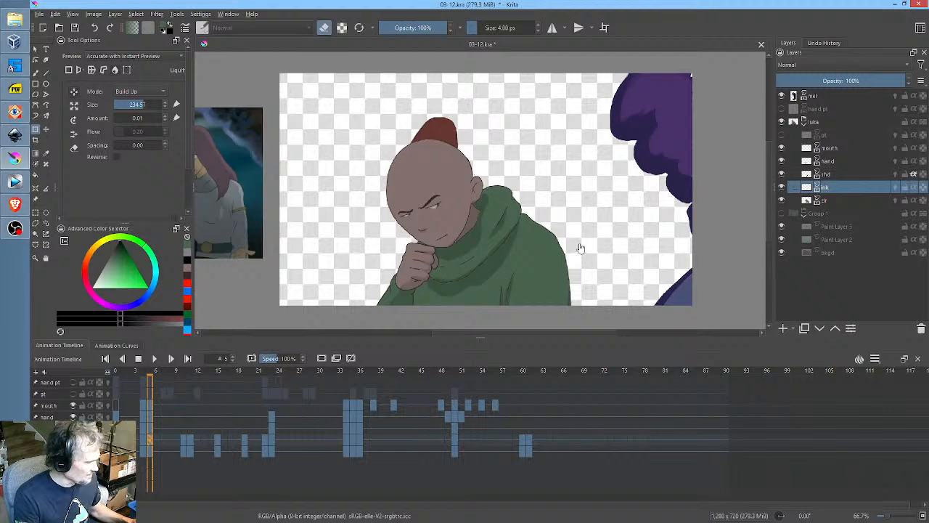
pyautogui.press('l')
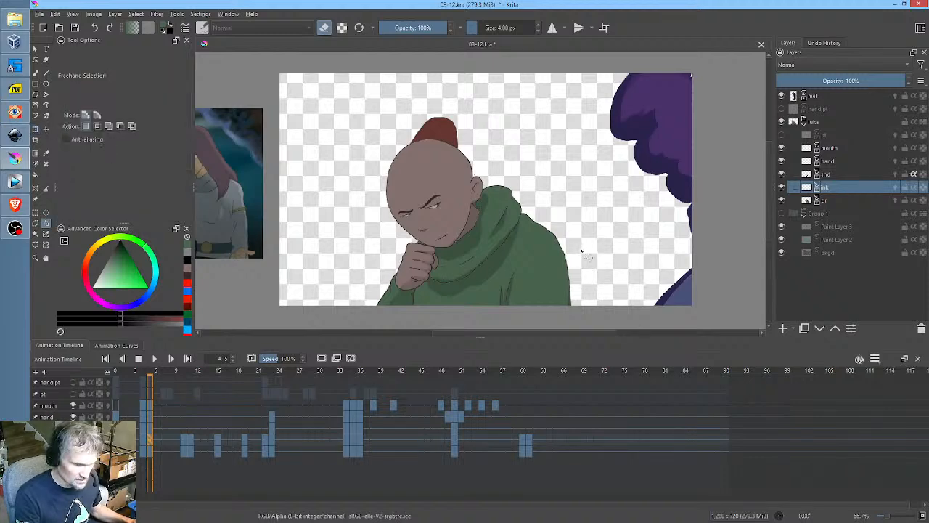
pyautogui.moveTo(580, 229)
pyautogui.mouseDown()
pyautogui.moveTo(558, 228)
pyautogui.moveTo(536, 267)
pyautogui.moveTo(533, 318)
pyautogui.moveTo(579, 322)
pyautogui.moveTo(591, 247)
pyautogui.mouseUp()
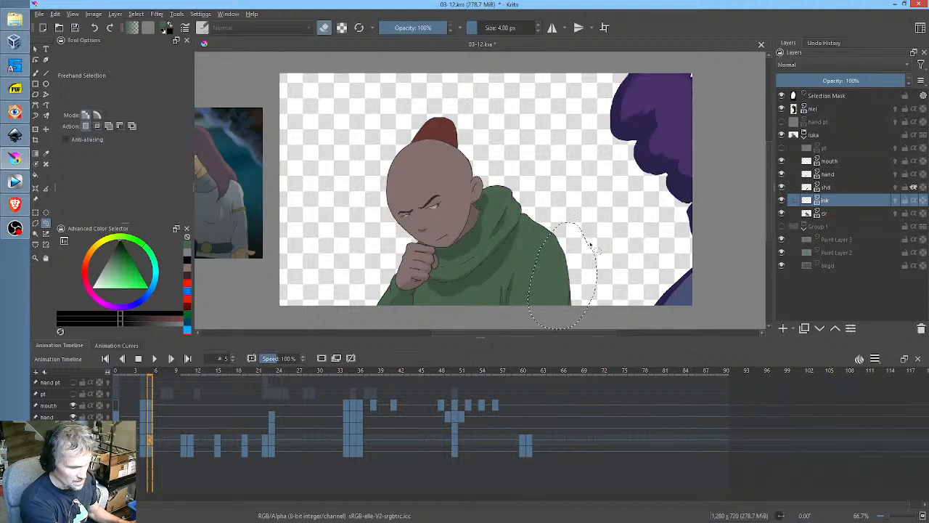
pyautogui.press('.')
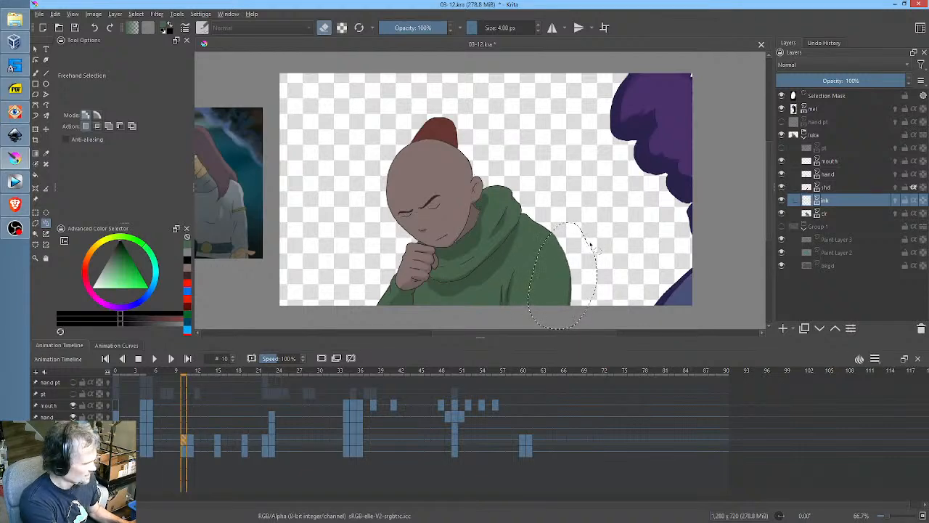
pyautogui.hotkey('ctrl', 't')
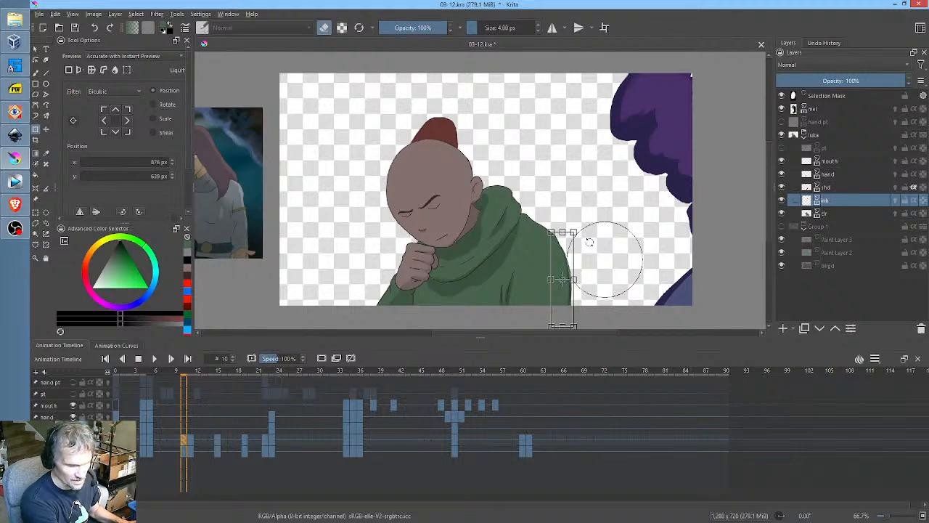
pyautogui.press('.')
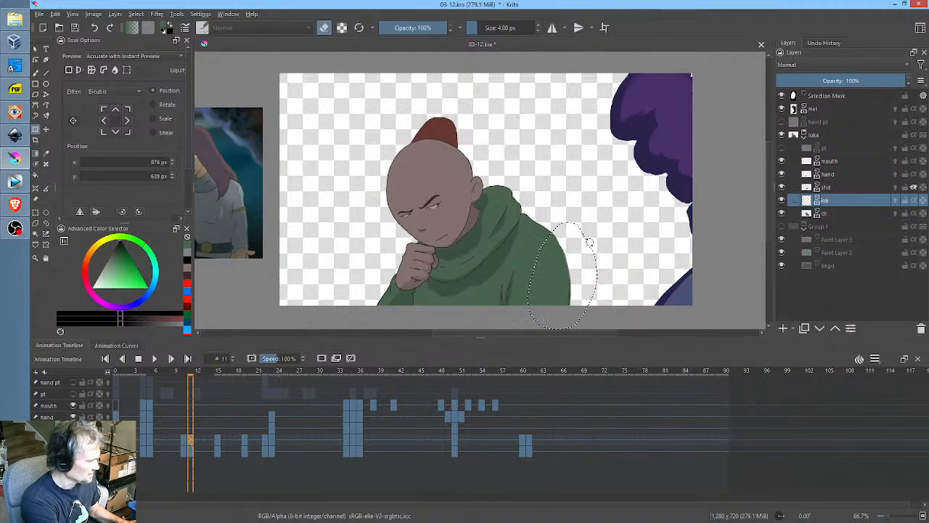
pyautogui.click(589, 242)
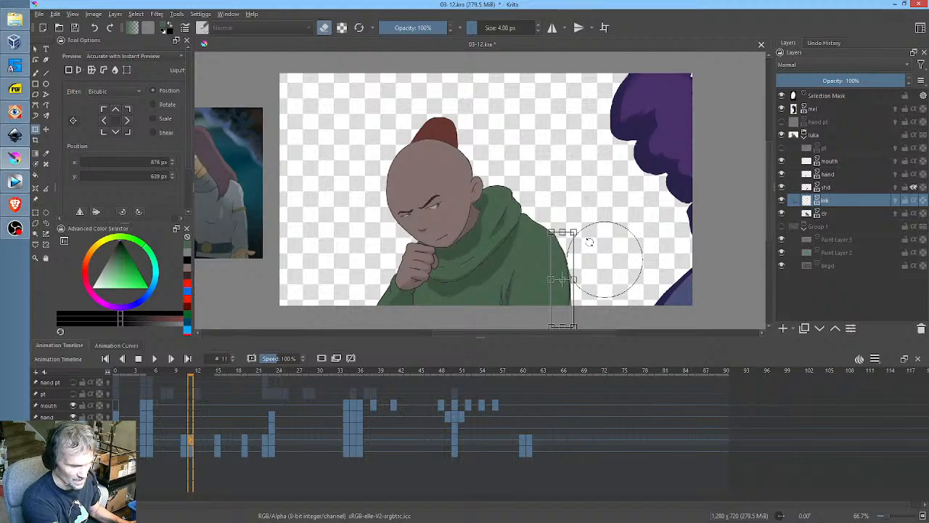
# Replace the outer robe line on the ink layer at frames 15 and 19 with the line copied from frame 5
pyautogui.press('.')
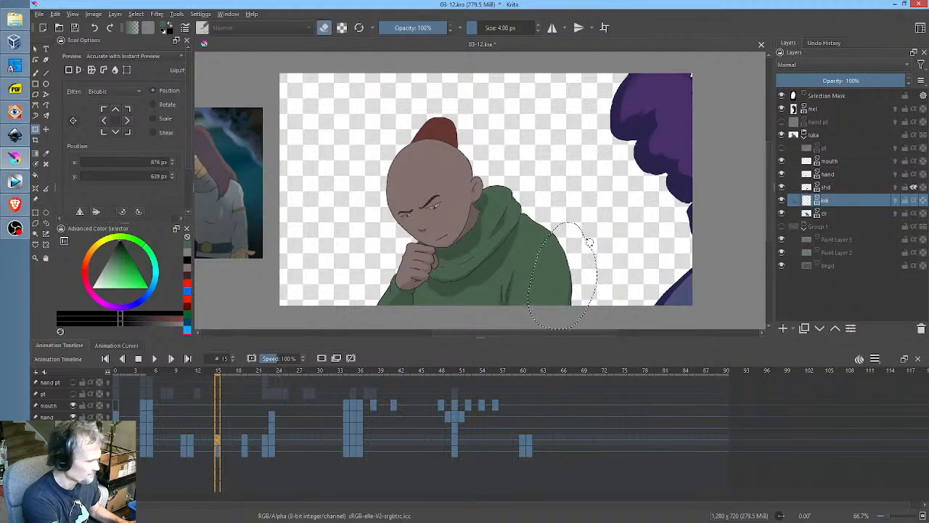
pyautogui.click(590, 246)
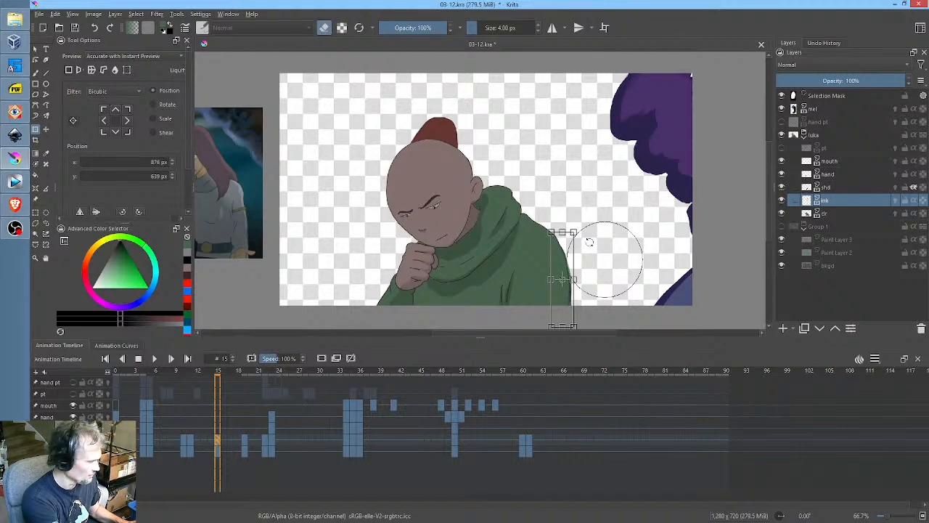
pyautogui.press('.')
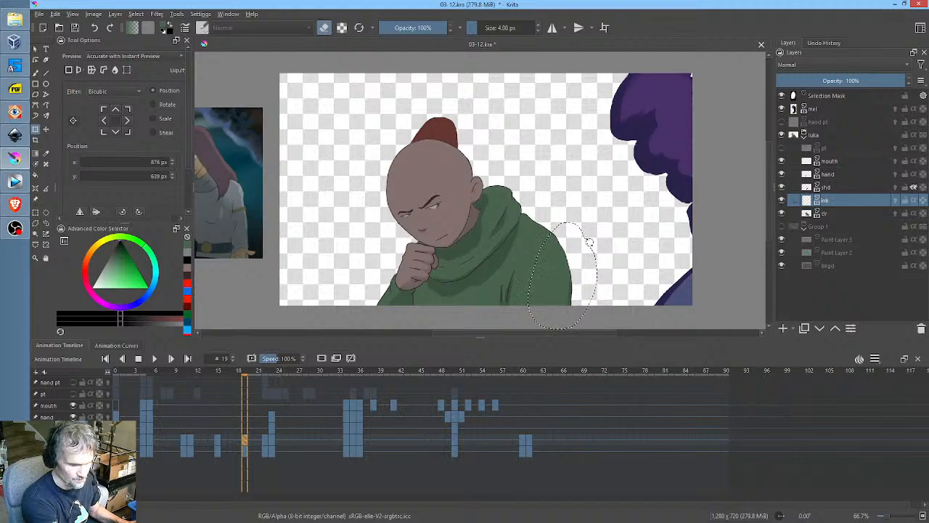
pyautogui.press(',')
pyautogui.press('.')
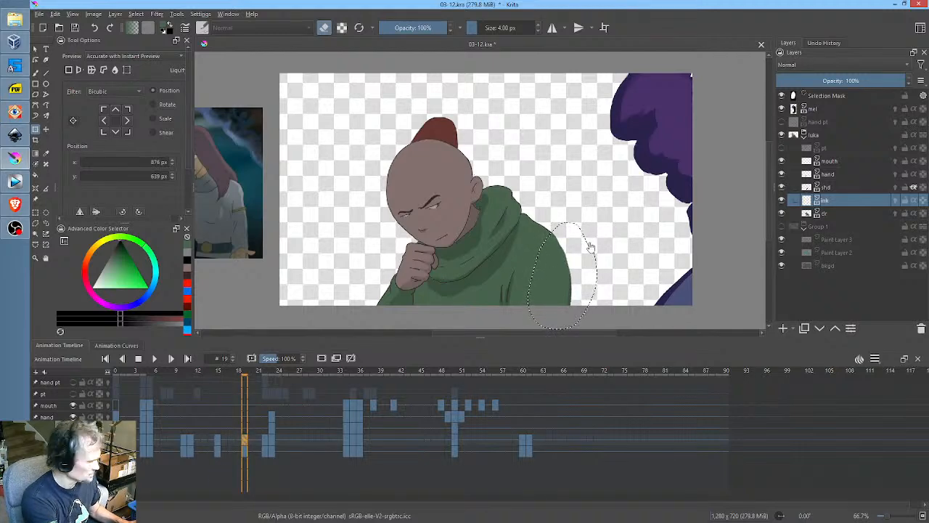
pyautogui.click(590, 244)
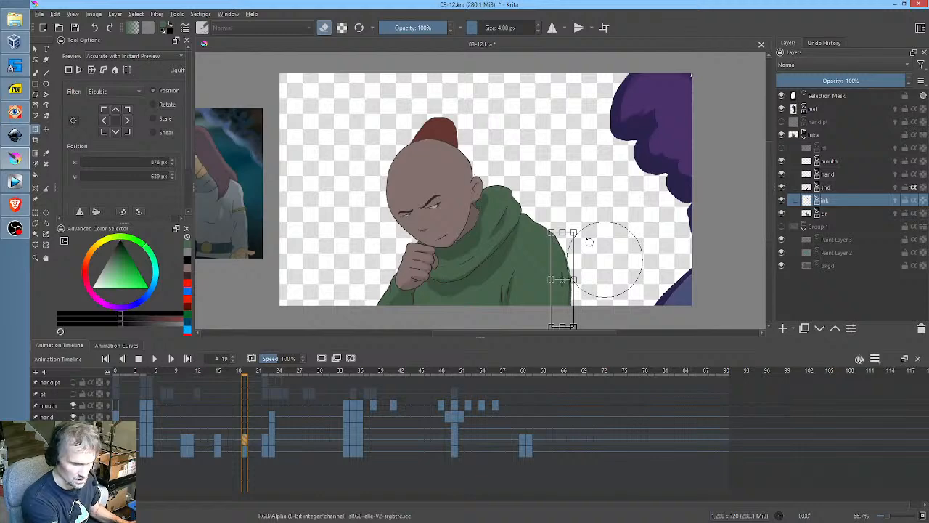
pyautogui.press('Return')
# Compare the robe line across the neighbouring keyframes and paste the copied ink line over frame 22
pyautogui.press(',')
pyautogui.press('.')
pyautogui.press('.')
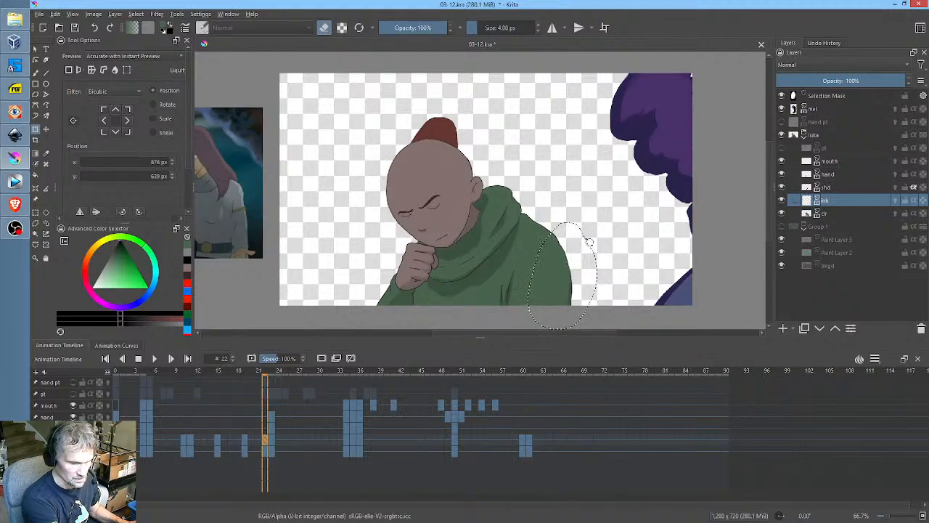
pyautogui.click(589, 242)
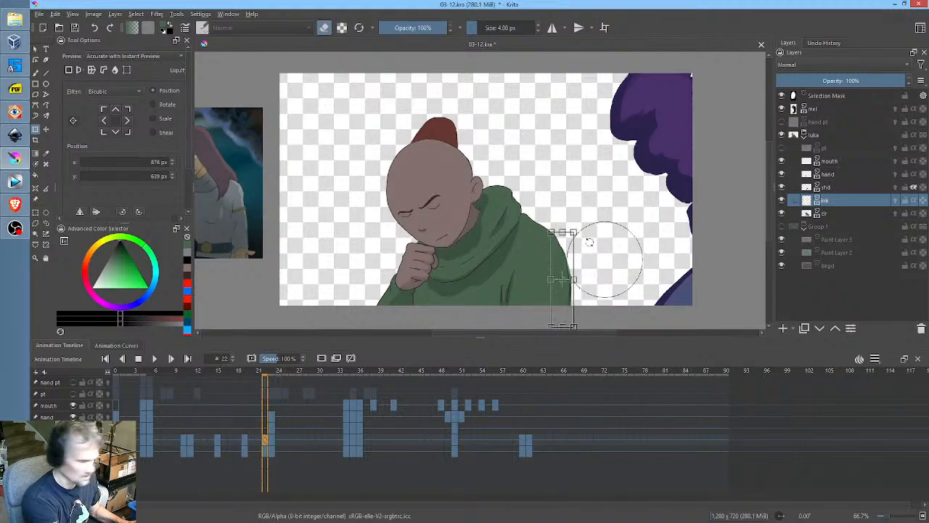
pyautogui.press('Return')
pyautogui.press('.')
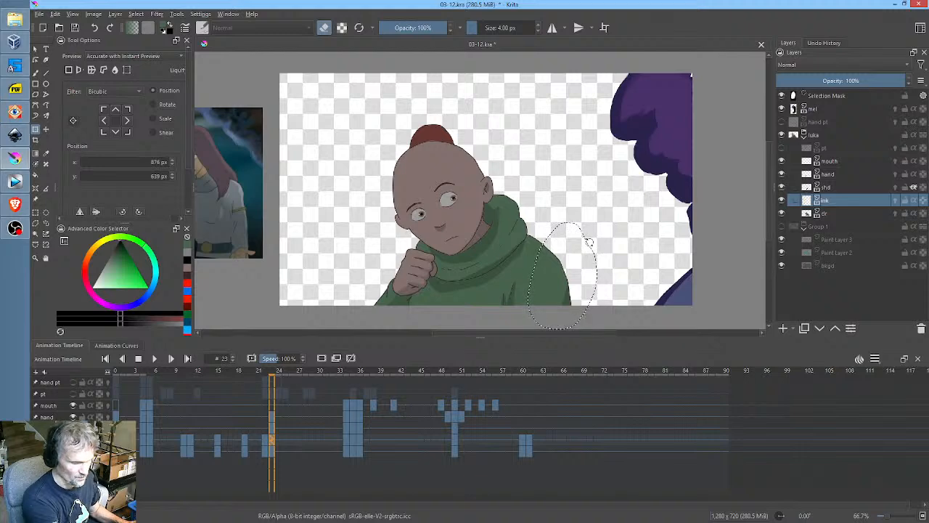
# On the clr layer, copy the lassoed robe colour at frame 5 and replace that area with it at frames 10 and 11
pyautogui.press(',')
pyautogui.press(',')
pyautogui.press(',')
pyautogui.press(',')
pyautogui.press(',')
pyautogui.press(',')
pyautogui.press(',')
pyautogui.press(',')
pyautogui.press(',')
pyautogui.press(',')
pyautogui.press(',')
pyautogui.press(',')
pyautogui.press(',')
pyautogui.press(',')
pyautogui.press(',')
pyautogui.press(',')
pyautogui.press(',')
pyautogui.press(',')
pyautogui.press(',')
pyautogui.press(',')
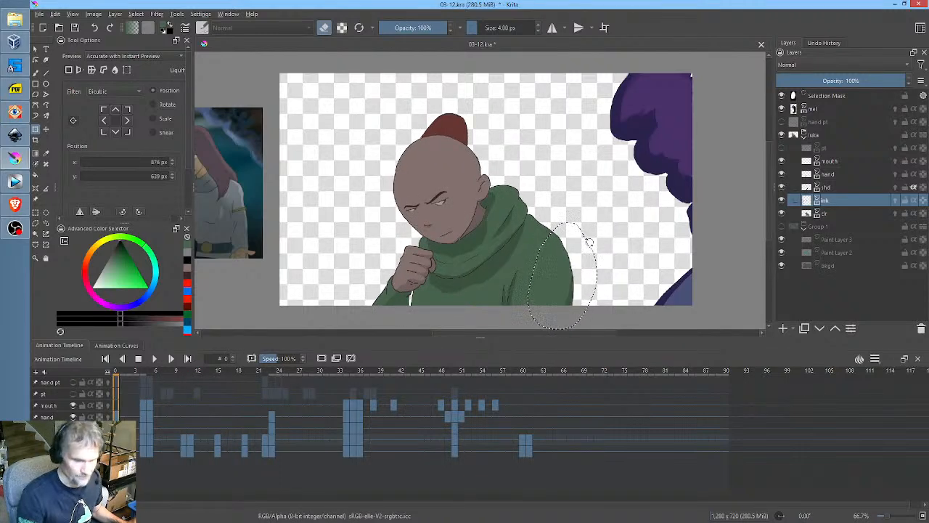
pyautogui.click(834, 213)
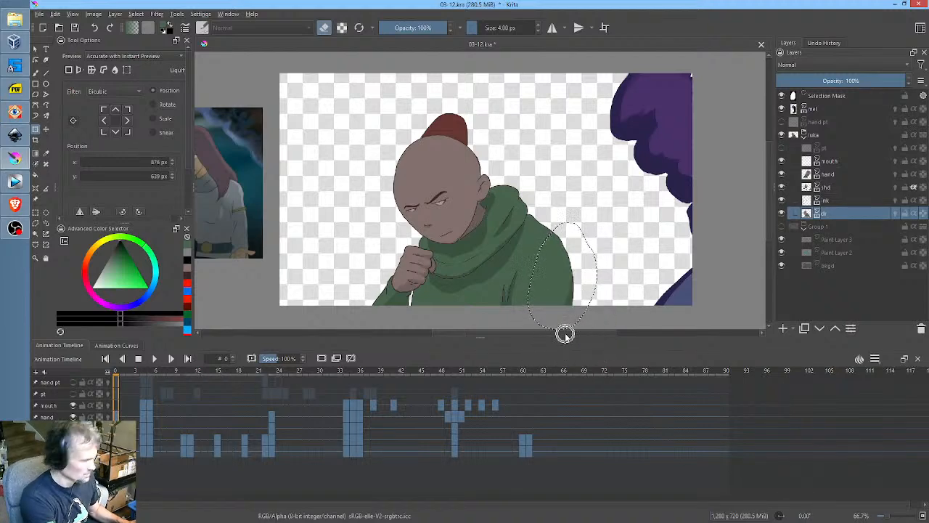
pyautogui.press('.')
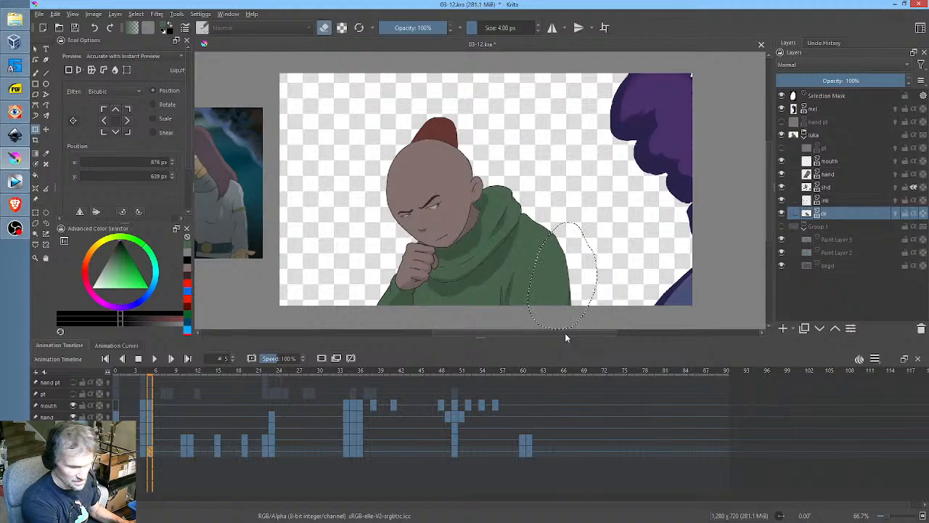
pyautogui.press('.')
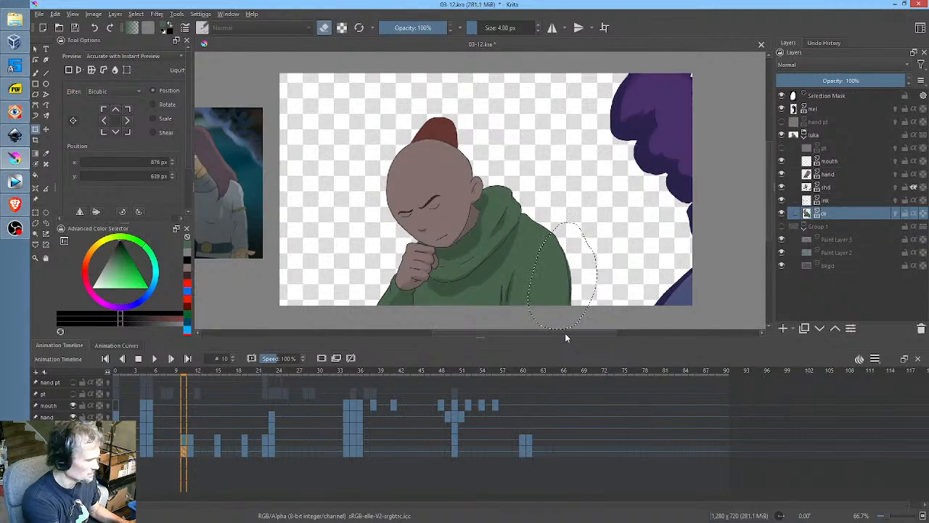
pyautogui.hotkey('ctrl', 't')
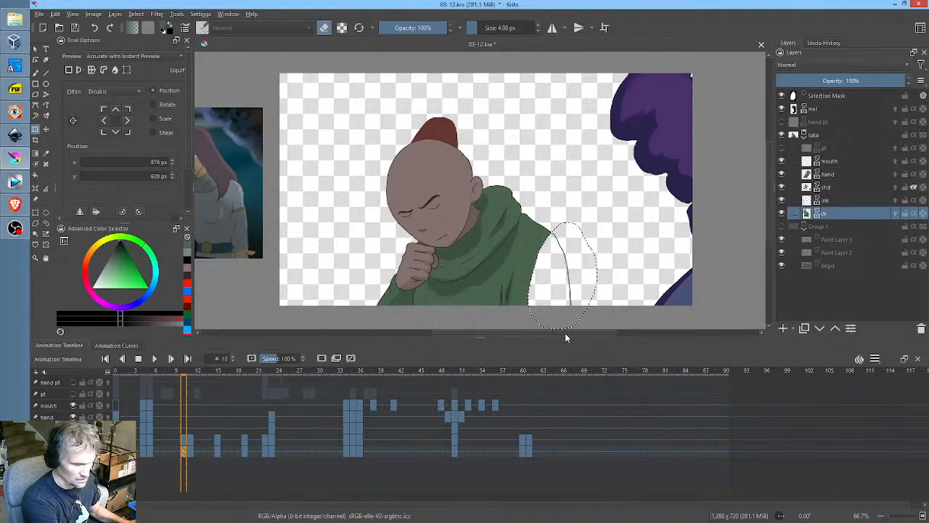
pyautogui.press('.')
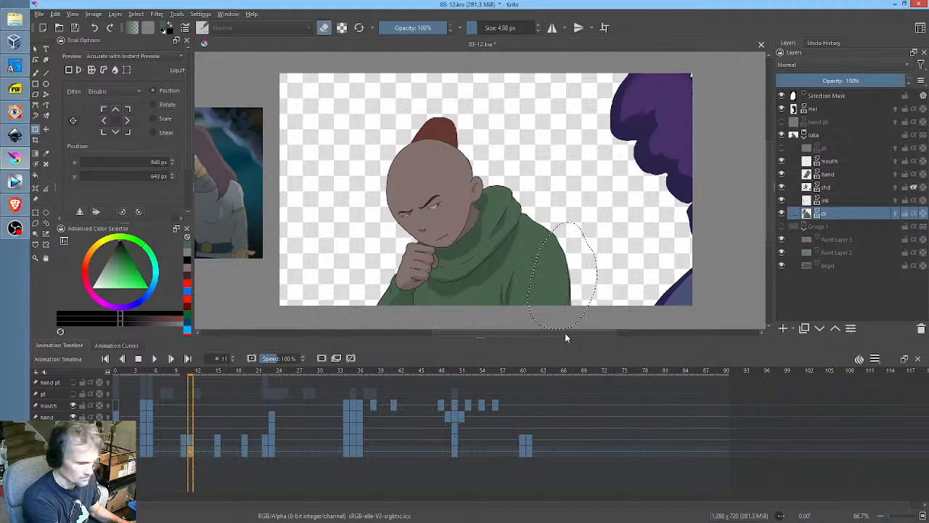
pyautogui.hotkey('ctrl', 't')
pyautogui.press('.')
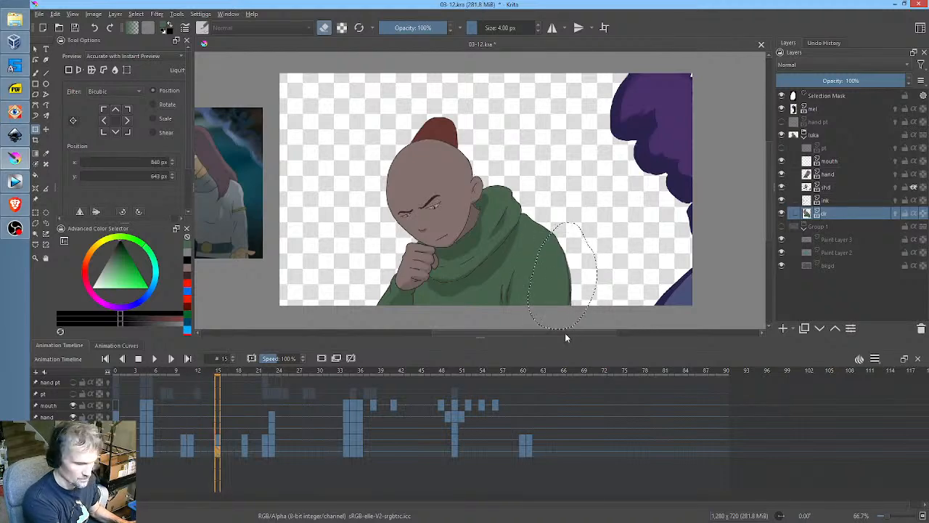
# Replace the lassoed robe colour on the clr layer at frames 15, 19 and 22 with the piece copied from frame 5
pyautogui.hotkey('ctrl', 't')
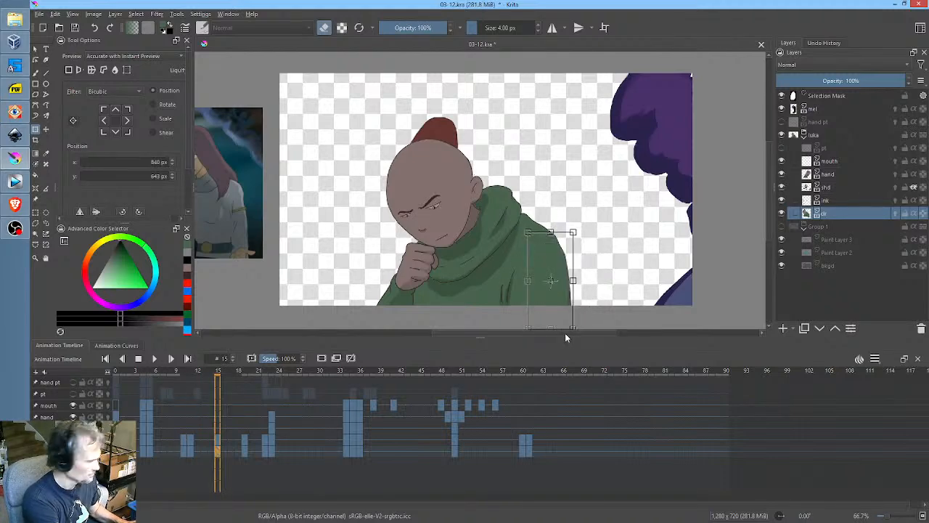
pyautogui.press('.')
pyautogui.press('Delete')
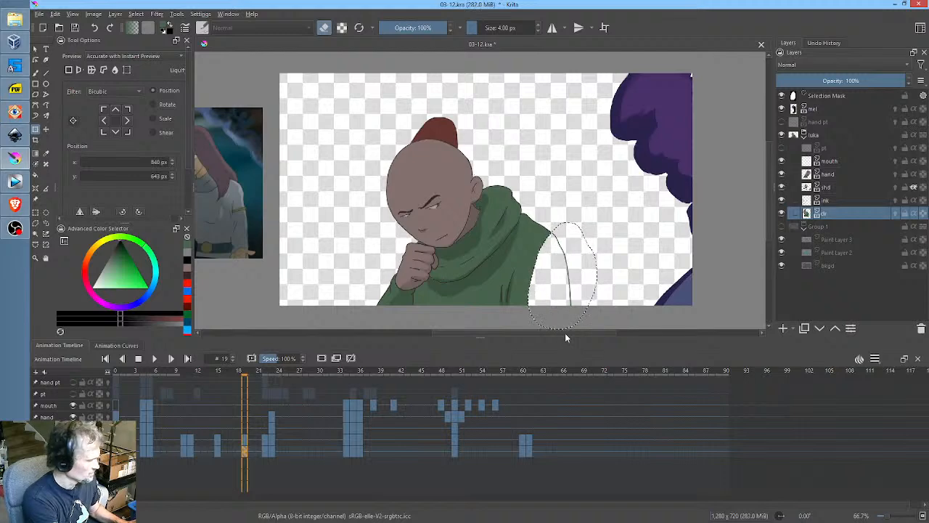
pyautogui.hotkey('ctrl', 'z')
pyautogui.hotkey('ctrl', 't')
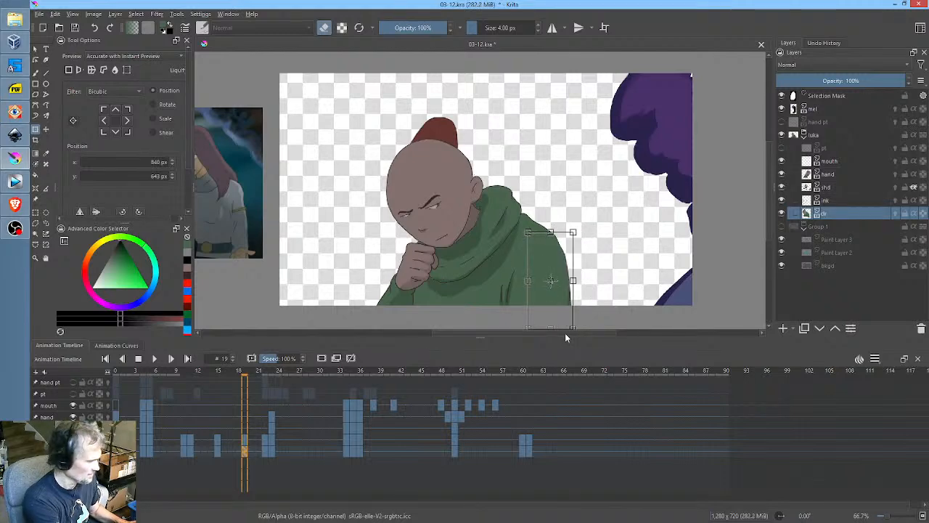
pyautogui.press('.')
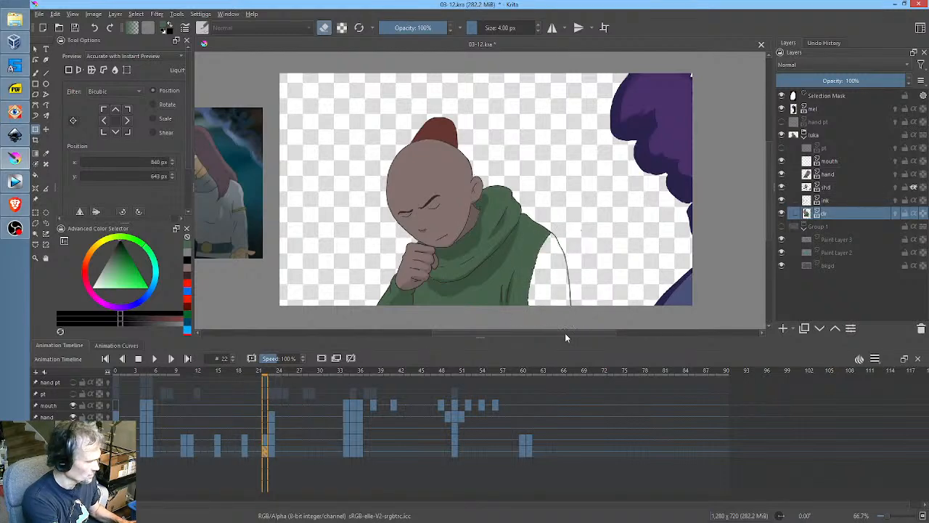
pyautogui.press('.')
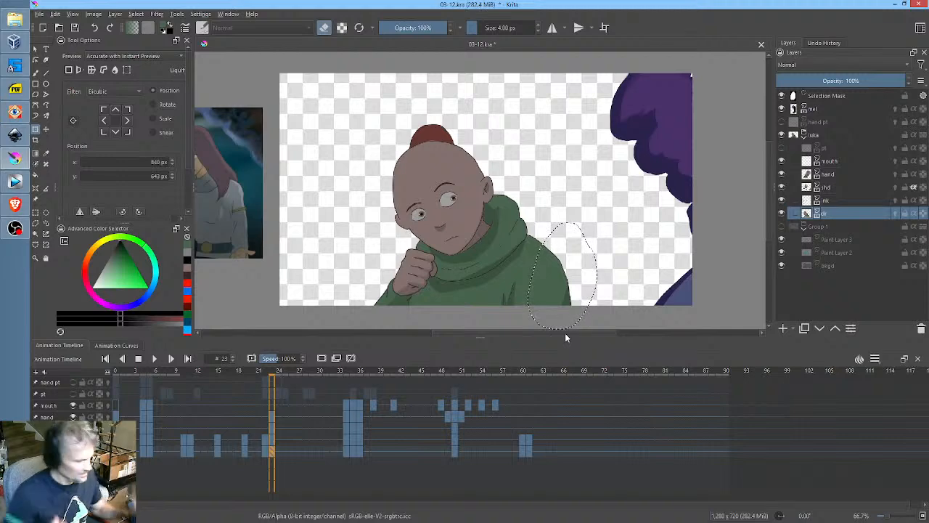
# Clear the selection, return to frame 0, show the Group 1 background and save the document
pyautogui.hotkey('ctrl', 'shift', 'a')
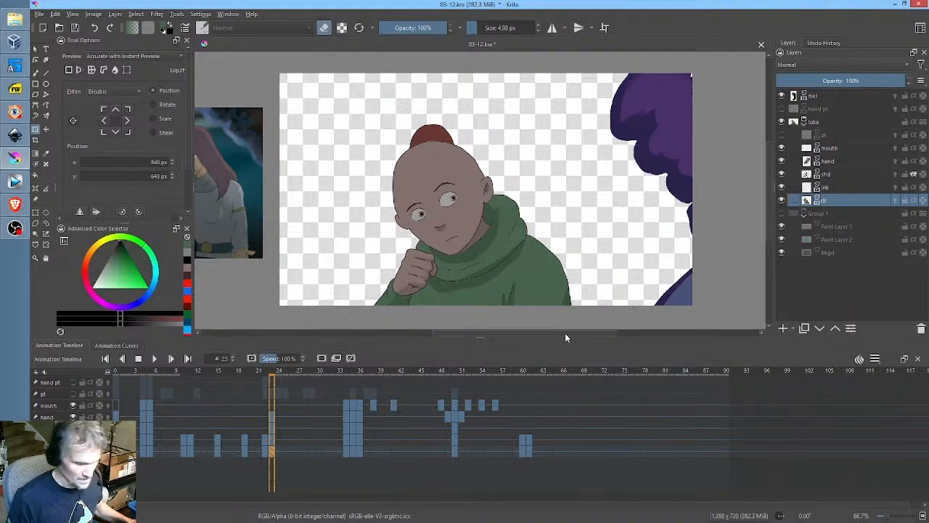
pyautogui.press('Home')
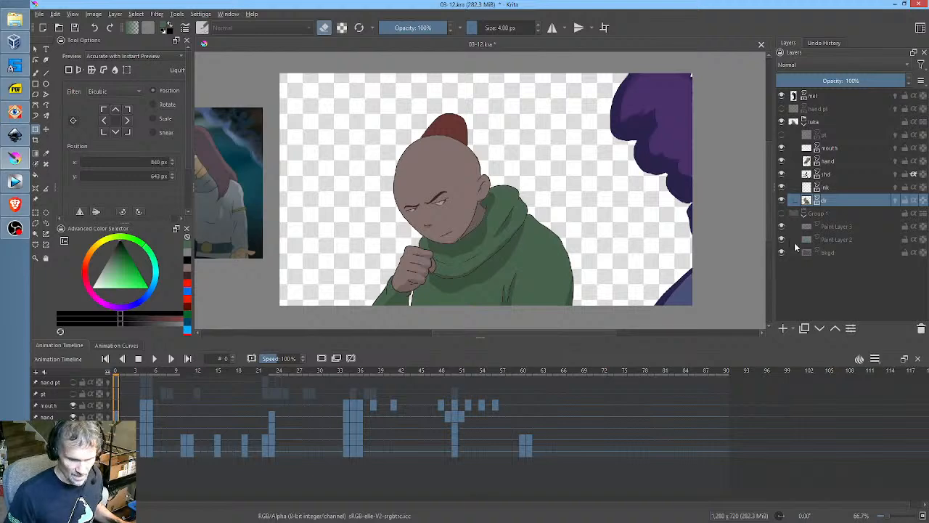
pyautogui.click(782, 212)
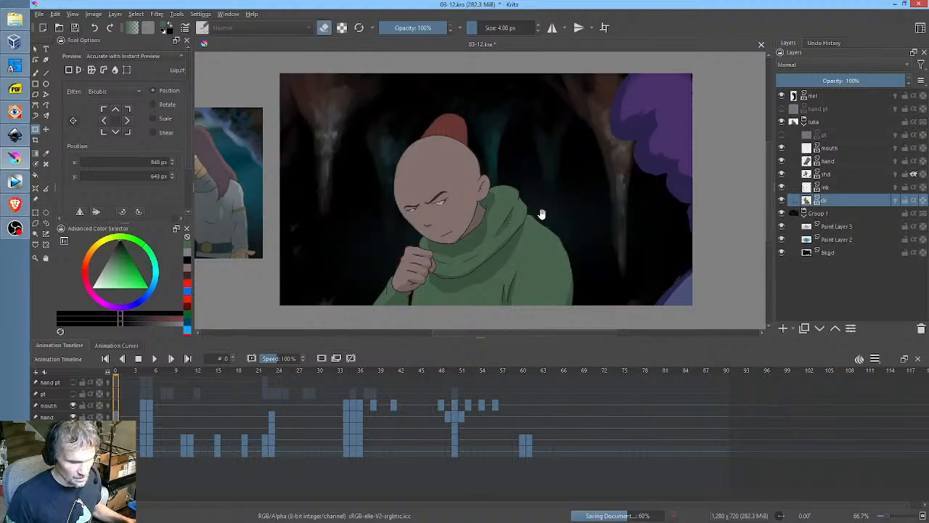
# Save the document and play the animation to check the robe edge near the end of the clip
pyautogui.hotkey('ctrl', 's')
pyautogui.press('space')
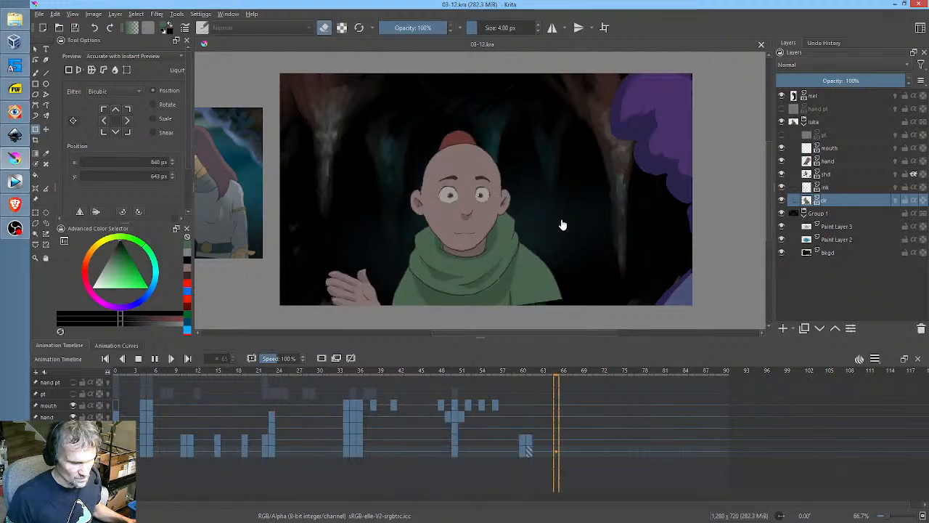
pyautogui.click(508, 372)
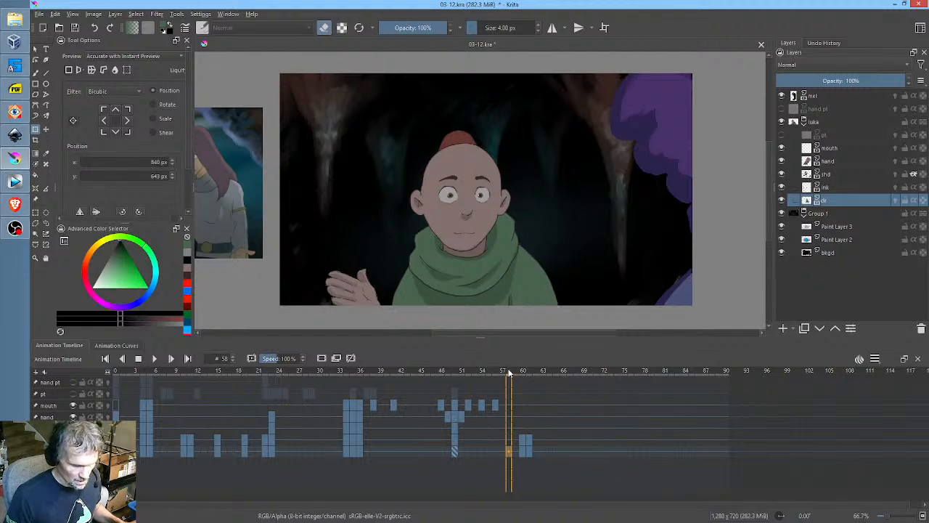
pyautogui.click(453, 451)
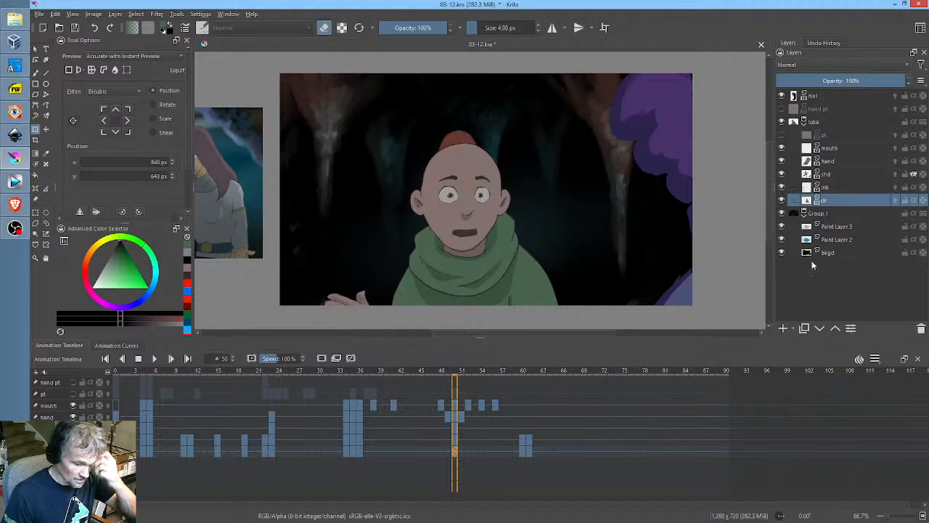
# Compare the robe shoulder on the clr layer across the keyframes at frames 50, 60 and 61
pyautogui.click(525, 449)
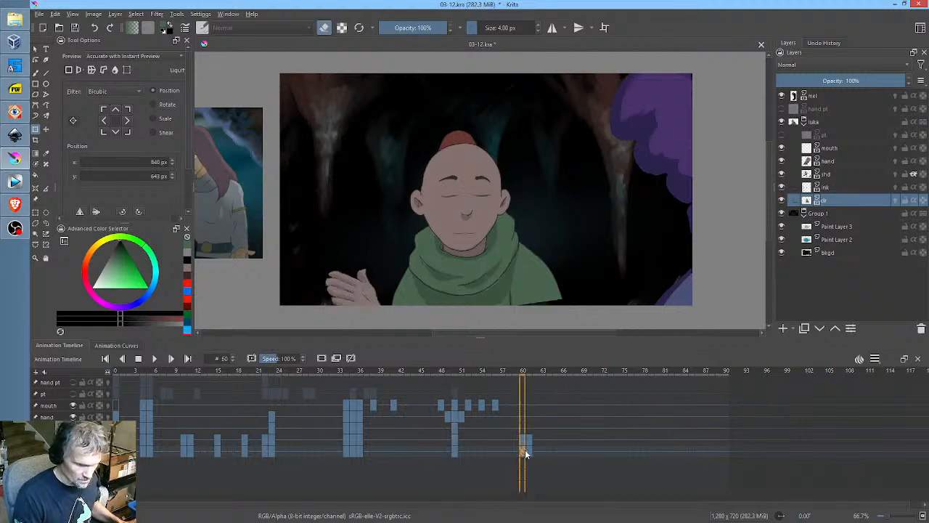
pyautogui.click(529, 450)
pyautogui.click(455, 451)
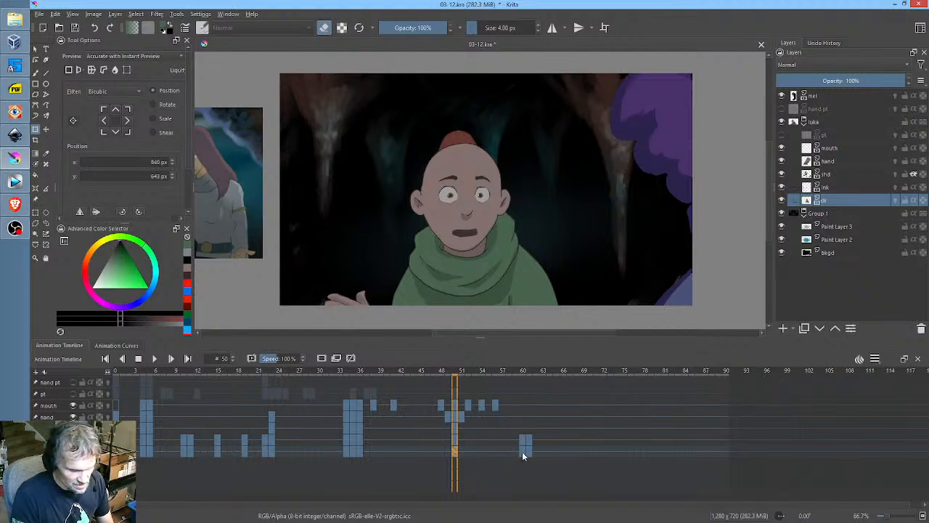
pyautogui.click(523, 452)
pyautogui.click(529, 451)
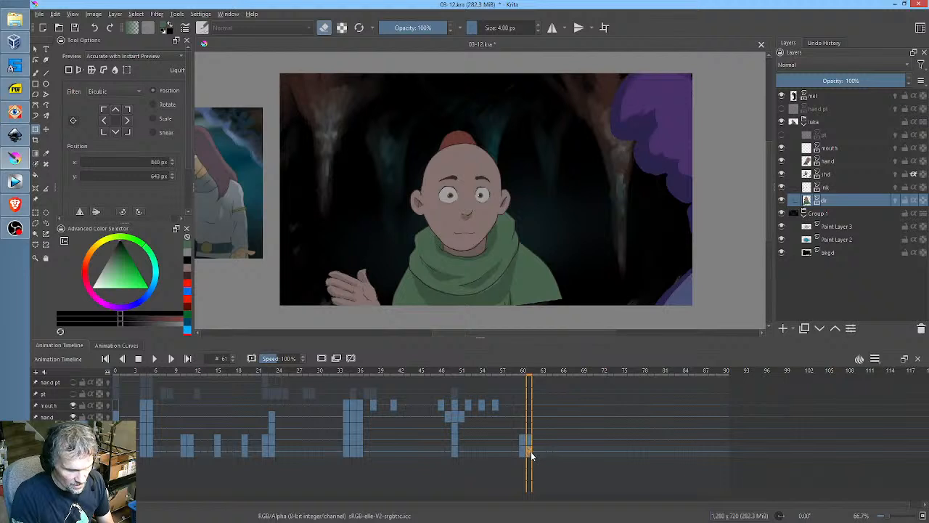
pyautogui.click(523, 451)
pyautogui.click(456, 452)
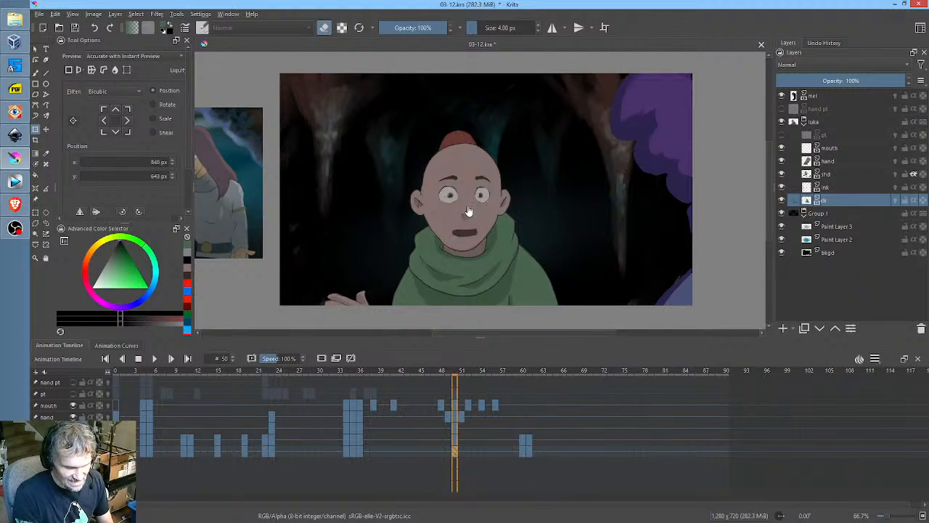
pyautogui.moveTo(523, 452); pyautogui.dragTo(520, 452)
pyautogui.click(454, 451)
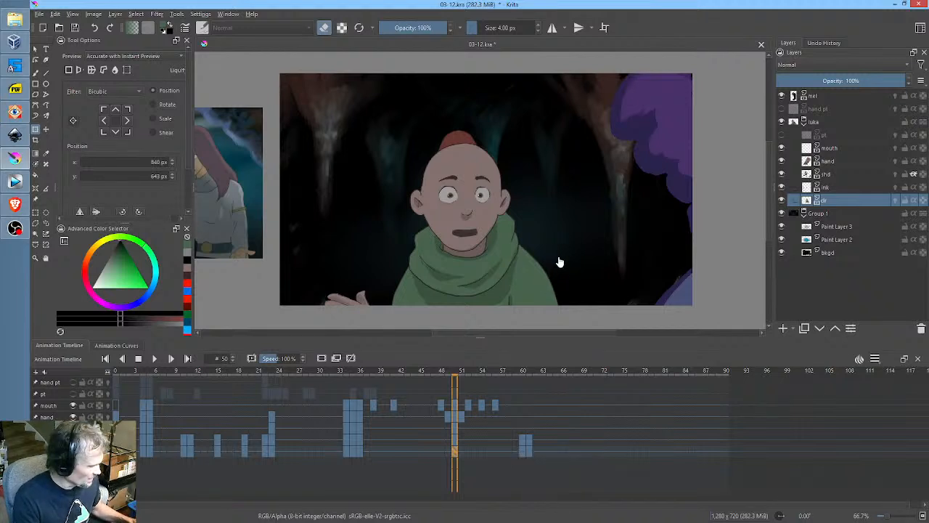
# On the clr layer, copy a lassoed piece of the lower robe shoulder at frame 50 and replace that area at frame 60
pyautogui.hotkey('ctrl', 'r')
pyautogui.moveTo(557, 248)
pyautogui.mouseDown()
pyautogui.moveTo(521, 256)
pyautogui.moveTo(500, 302)
pyautogui.moveTo(561, 329)
pyautogui.moveTo(575, 250)
pyautogui.mouseUp()
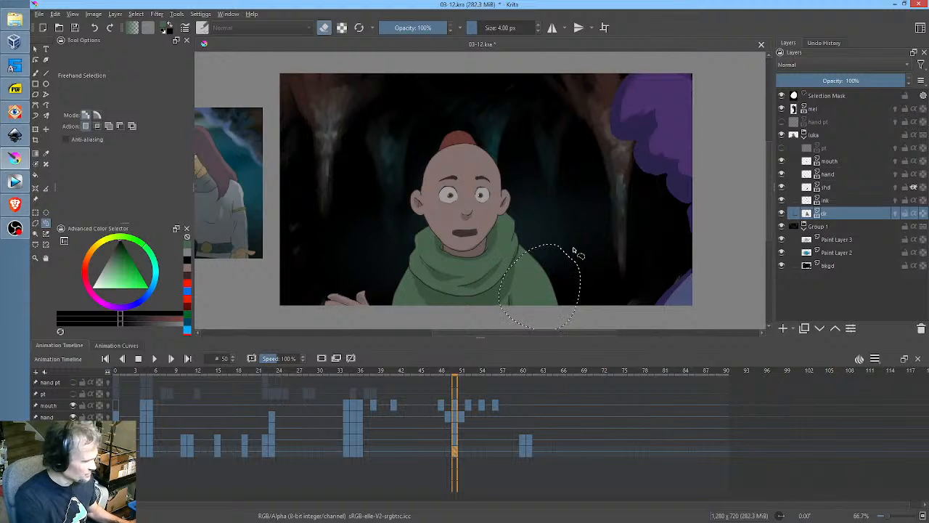
pyautogui.press('.')
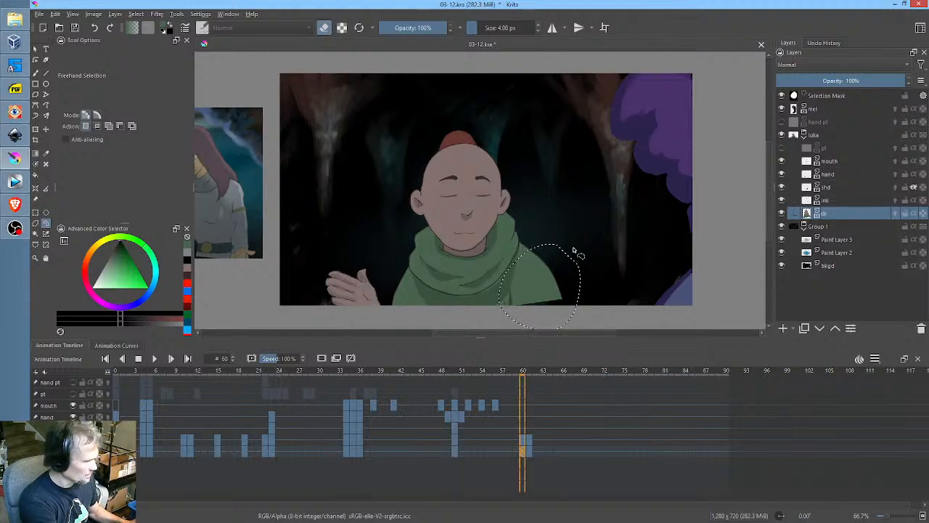
pyautogui.press('Delete')
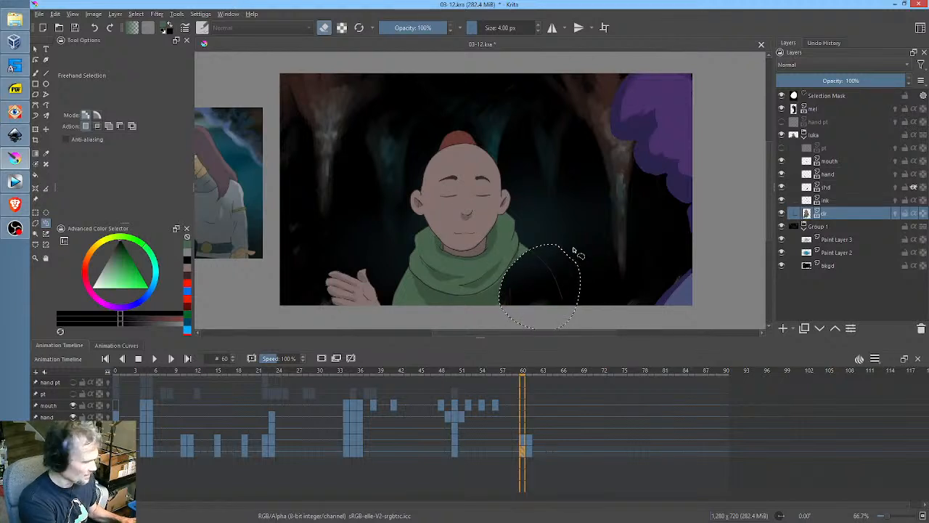
pyautogui.hotkey('ctrl', 't')
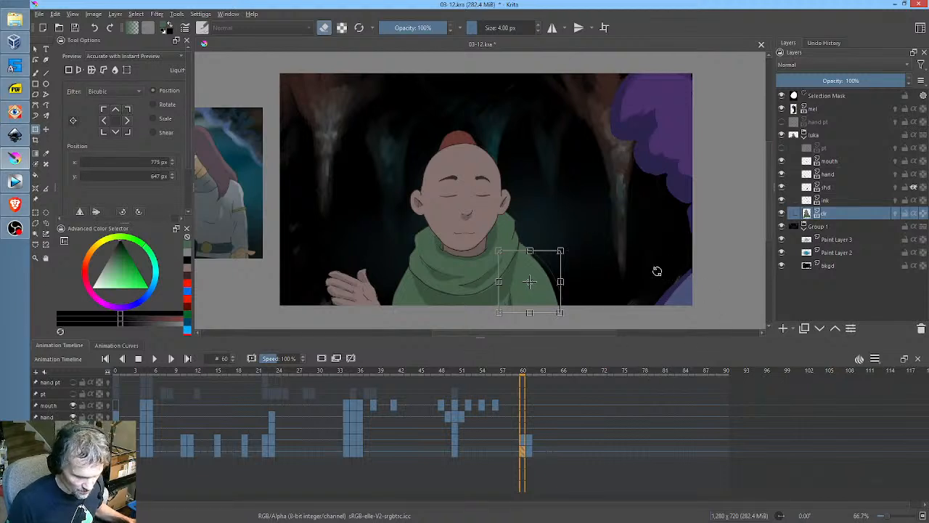
pyautogui.hotkey('ctrl', 'shift', 'a')
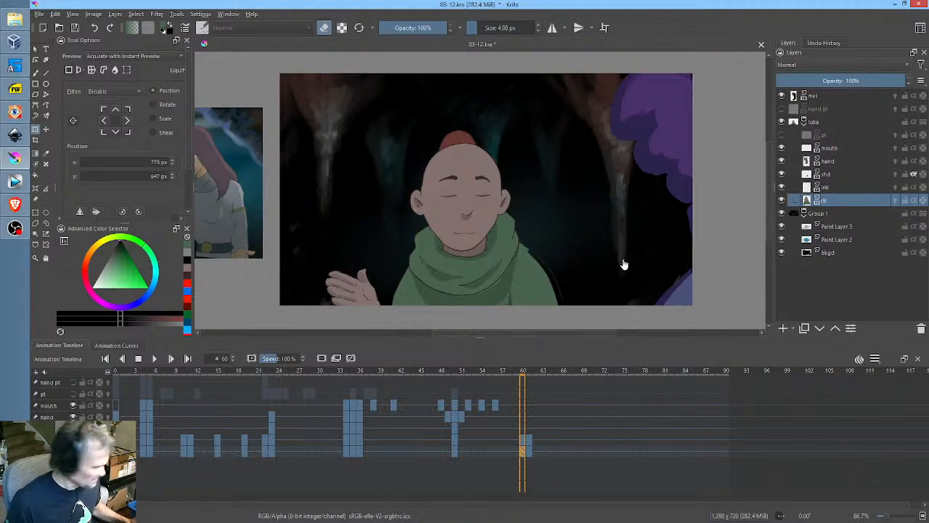
# On the clr layer, lasso a larger robe area including the scarf side at frame 50 and replace it with that copy at frames 60 and 61
pyautogui.click(454, 447)
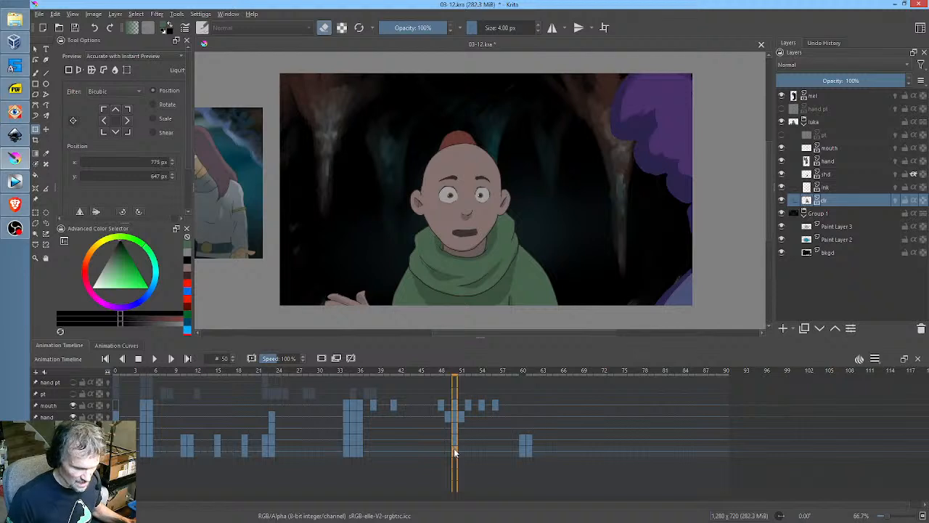
pyautogui.press('l')
pyautogui.moveTo(533, 209)
pyautogui.mouseDown()
pyautogui.moveTo(518, 209)
pyautogui.moveTo(478, 283)
pyautogui.moveTo(580, 312)
pyautogui.moveTo(573, 265)
pyautogui.mouseUp()
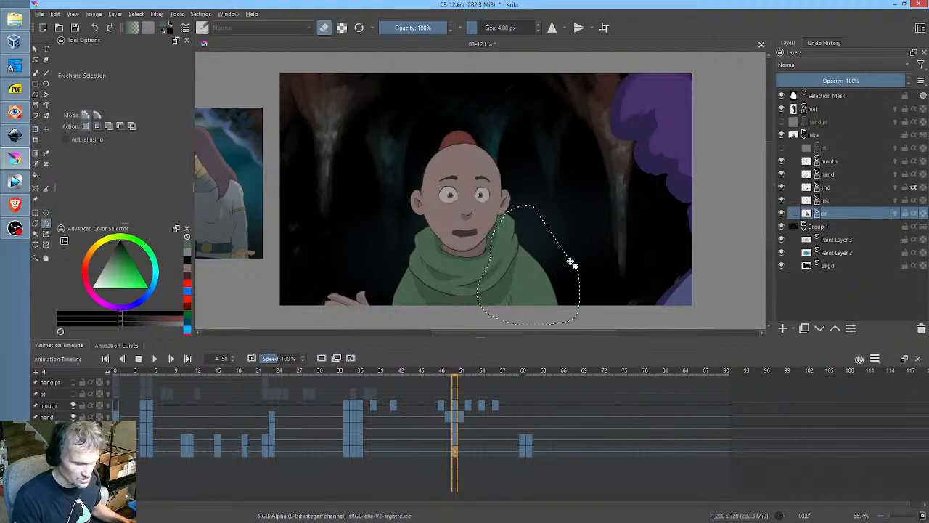
pyautogui.press('.')
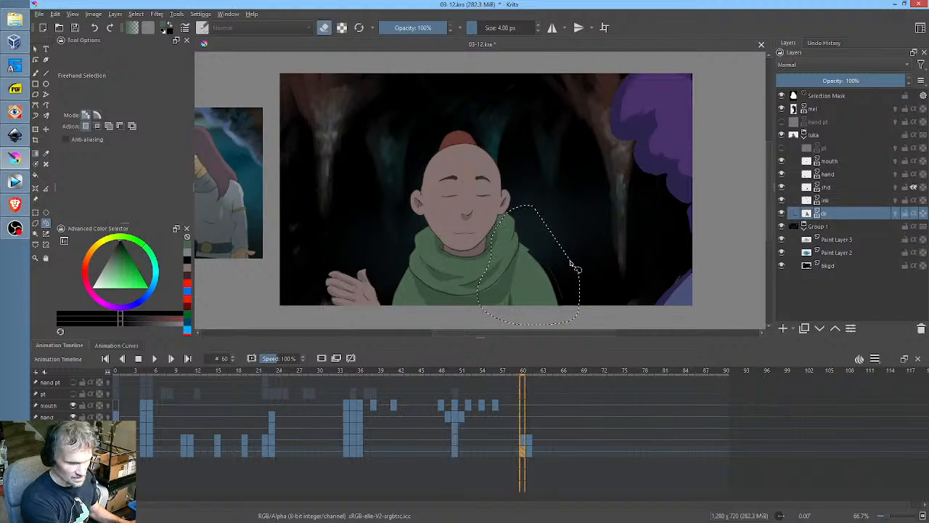
pyautogui.press('Delete')
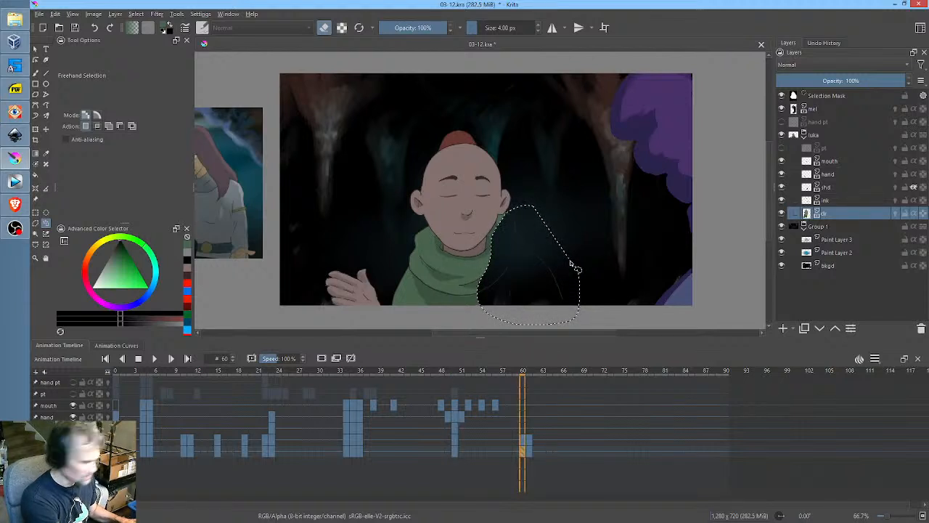
pyautogui.hotkey('ctrl', 't')
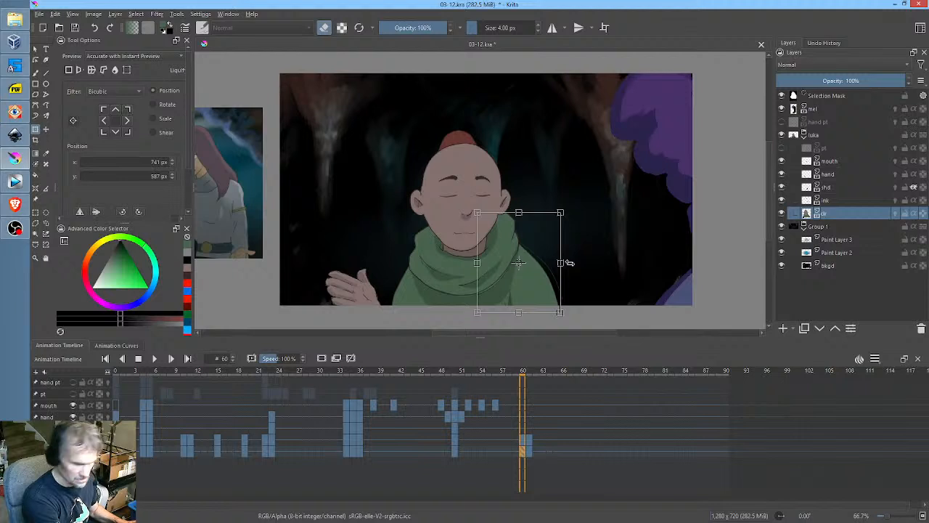
pyautogui.press('.')
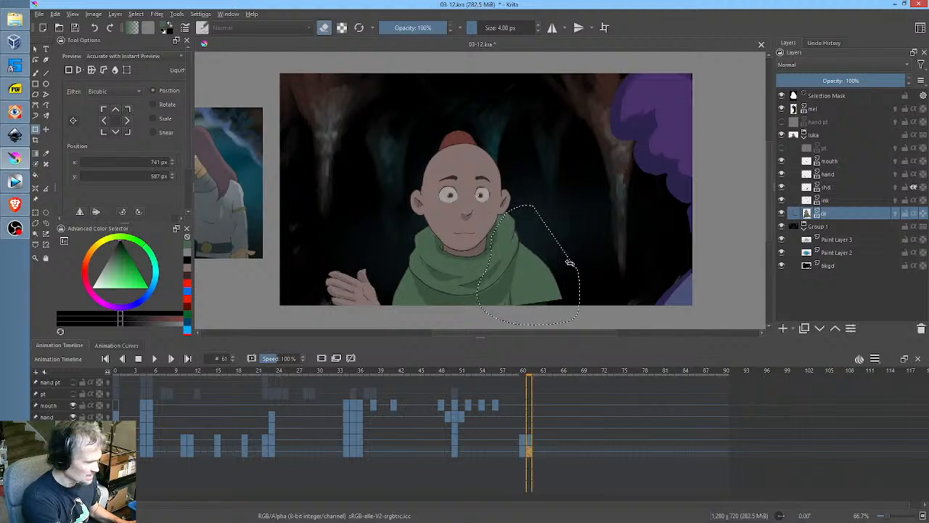
pyautogui.press('Delete')
pyautogui.hotkey('ctrl', 'z')
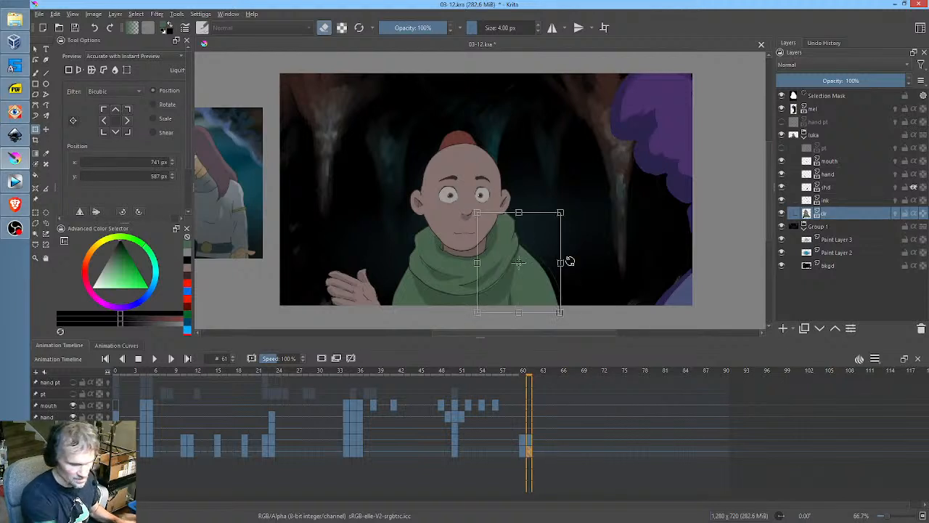
# On the ink layer, copy the lassoed robe lines at frame 50 and replace that area with them at frames 60 and 61
pyautogui.click(843, 199)
pyautogui.click(455, 439)
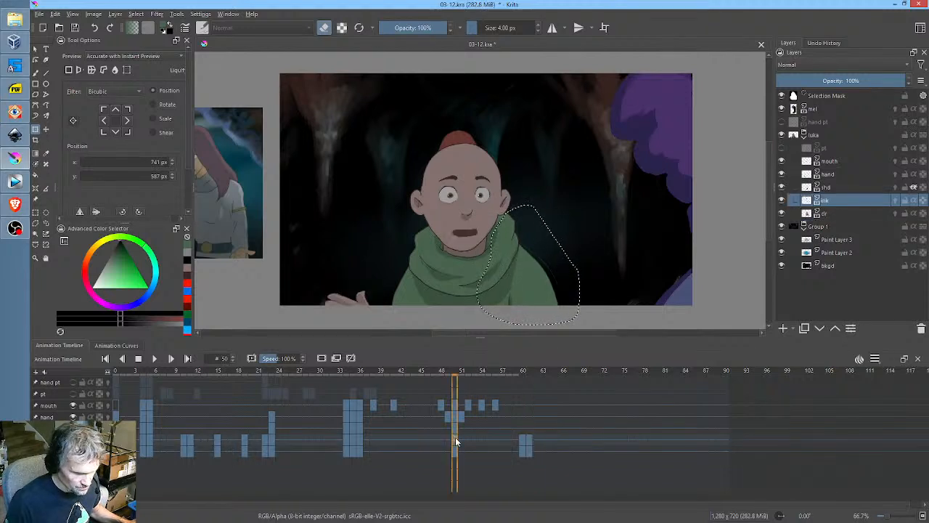
pyautogui.click(523, 438)
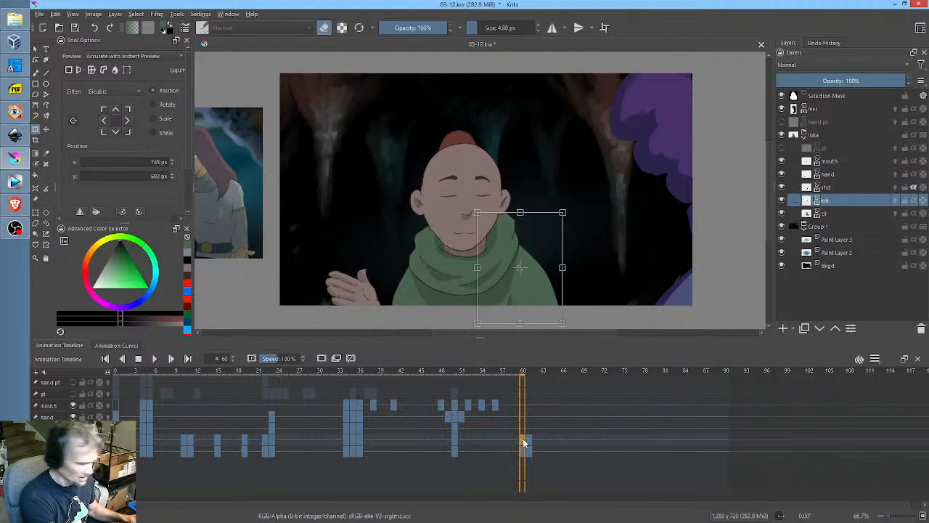
pyautogui.press('.')
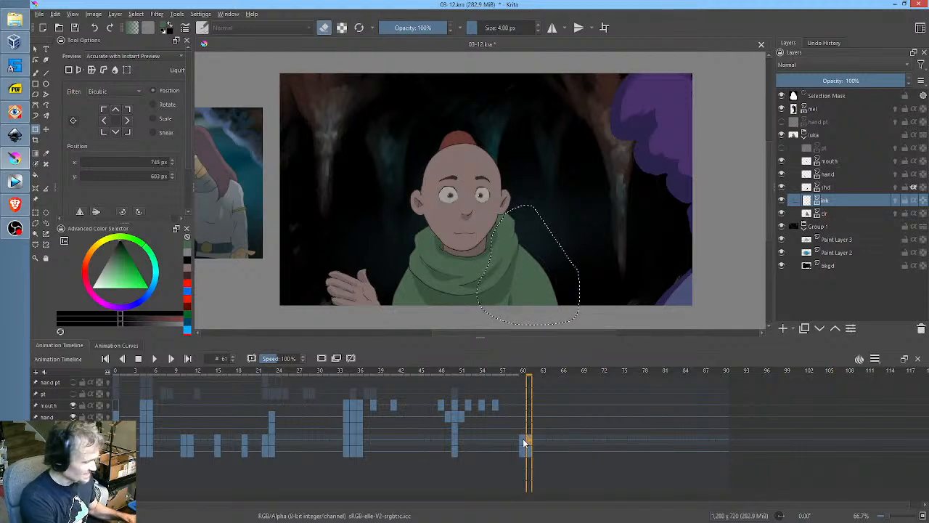
pyautogui.hotkey('ctrl', 't')
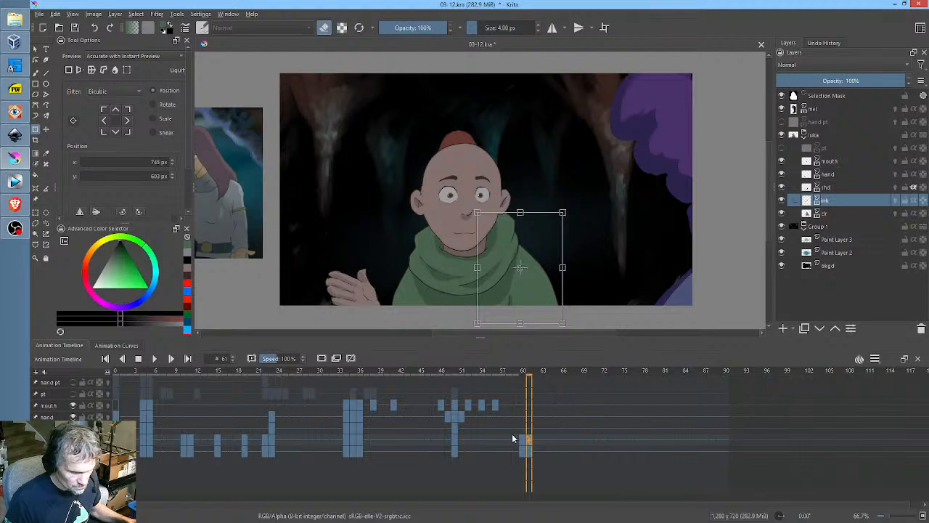
# Clear the selection and play the animation back from the start to check the robe edges and the pose timing
pyautogui.press('space')
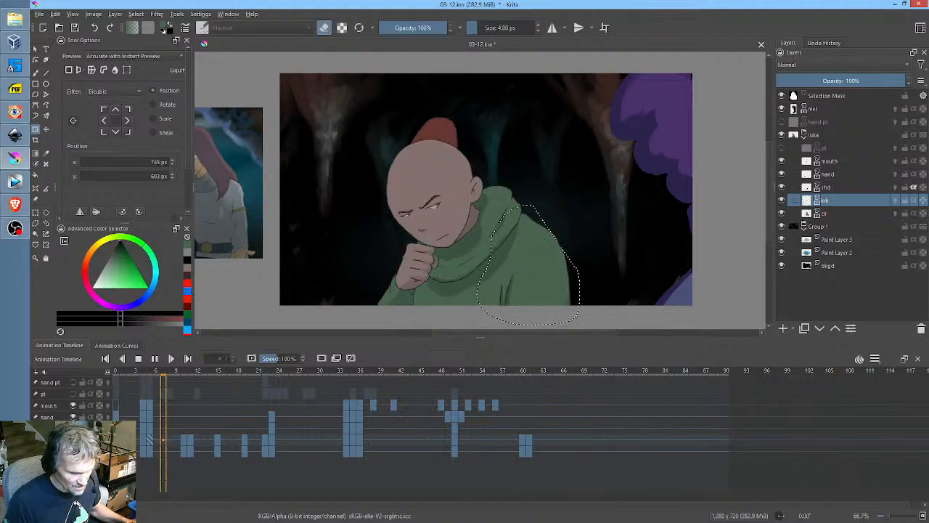
pyautogui.press('space')
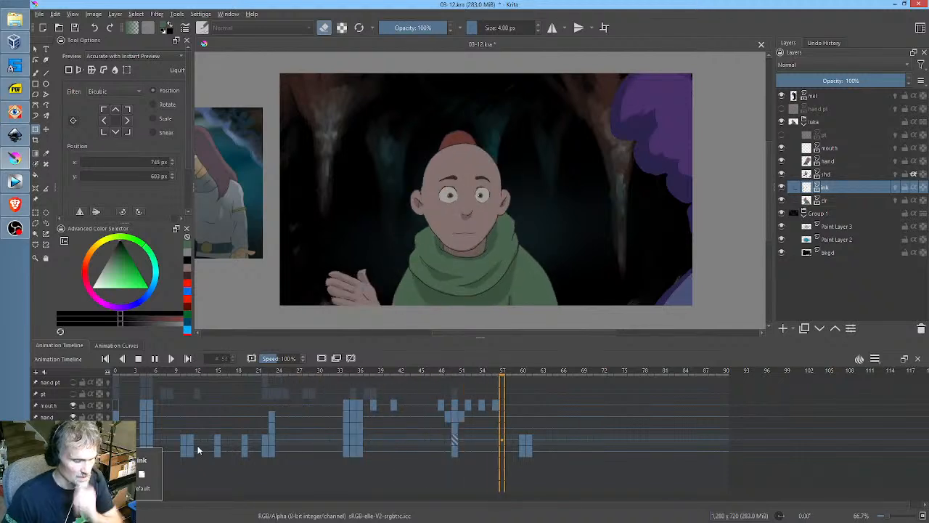
pyautogui.press('space')
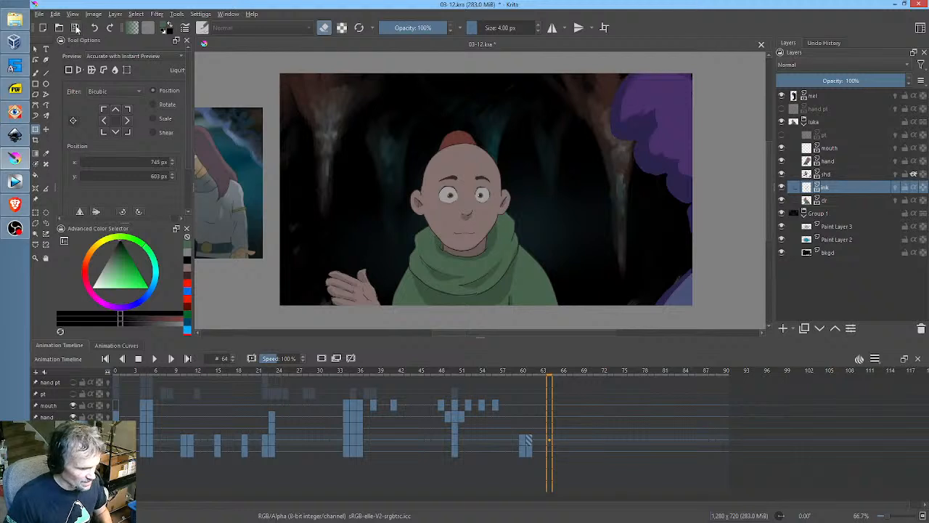
pyautogui.moveTo(270, 376); pyautogui.dragTo(332, 380)
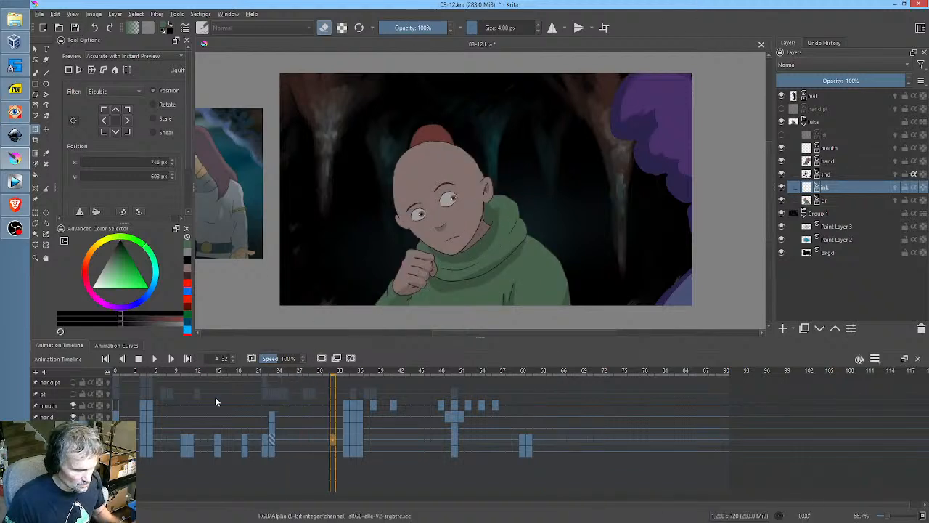
pyautogui.click(118, 372)
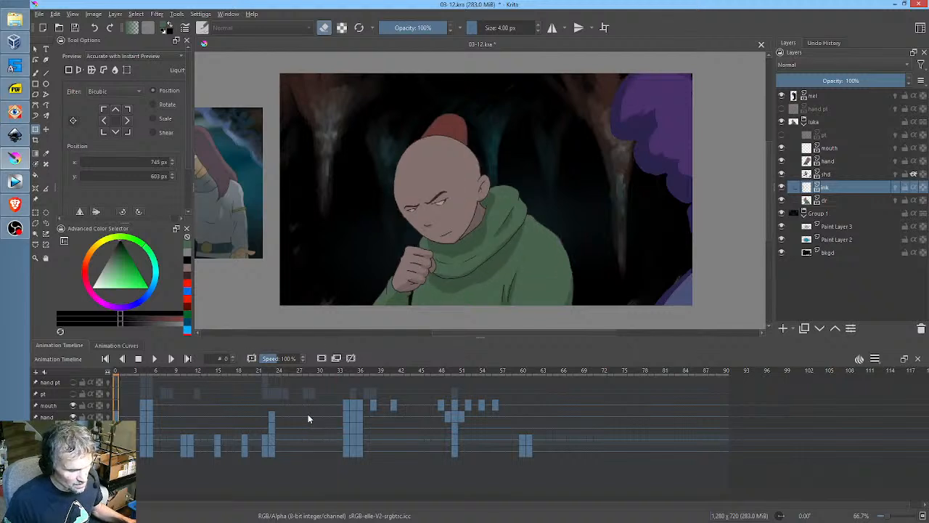
pyautogui.press('space')
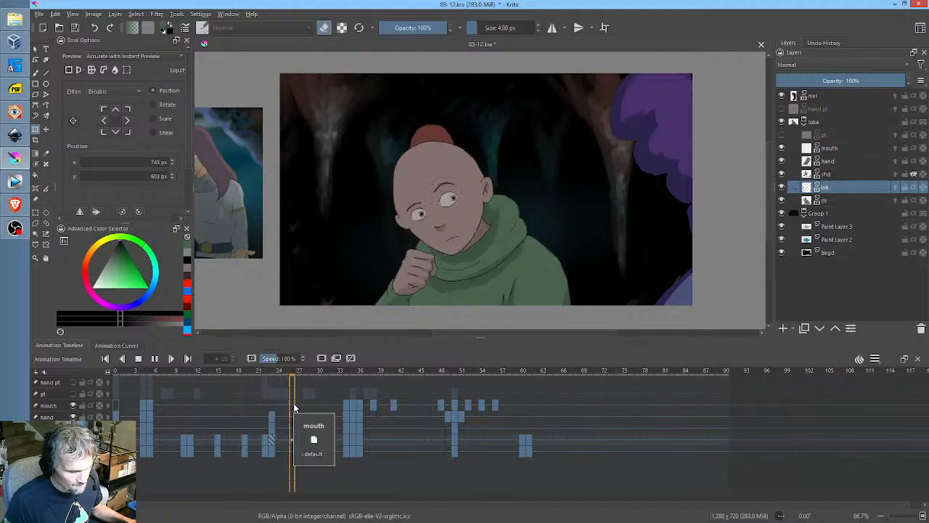
pyautogui.press('space')
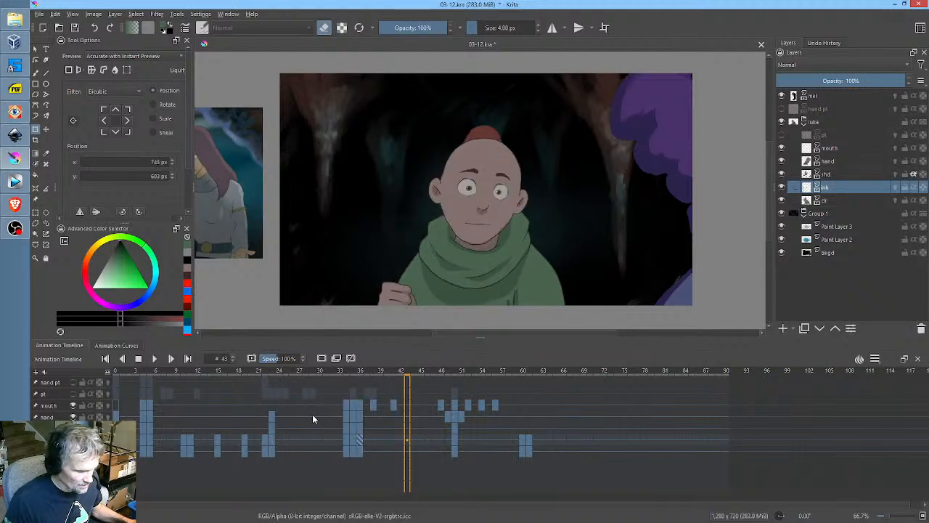
# Duplicate the ink and clr keyframes from frame 23 to frame 30, and go back to frame 22
pyautogui.click(313, 415)
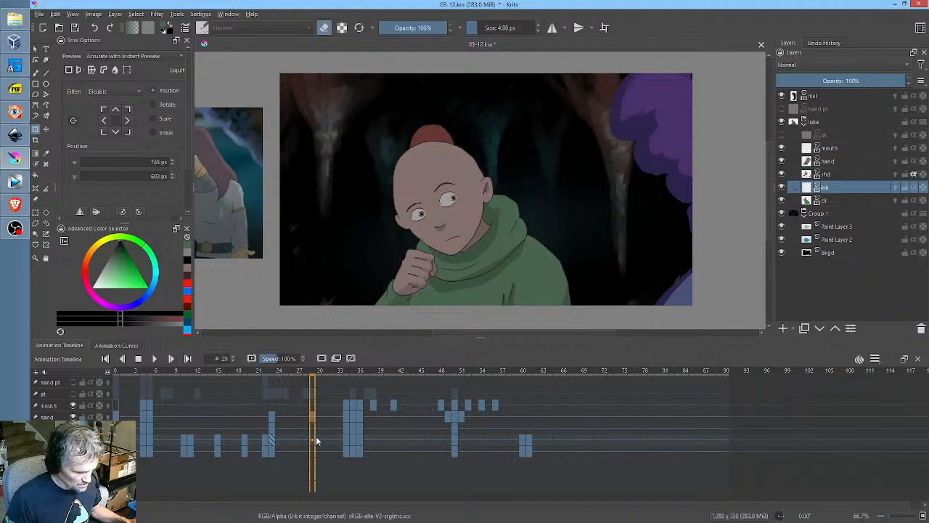
pyautogui.click(274, 453)
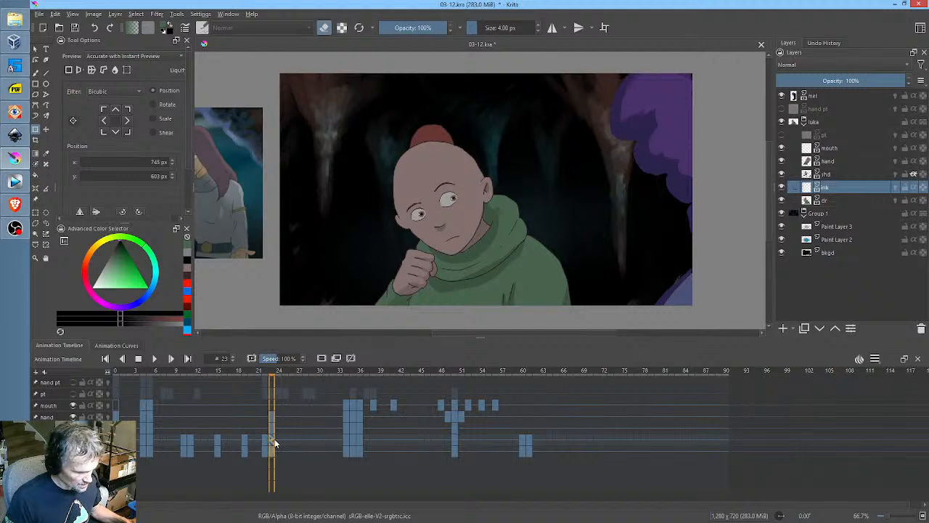
pyautogui.moveTo(277, 449); pyautogui.dragTo(322, 451)
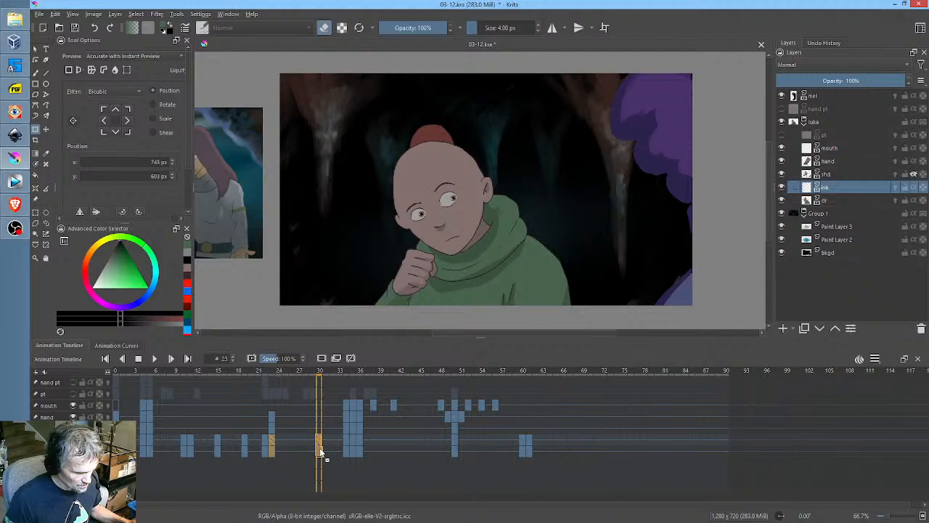
pyautogui.click(265, 451)
pyautogui.press('space')
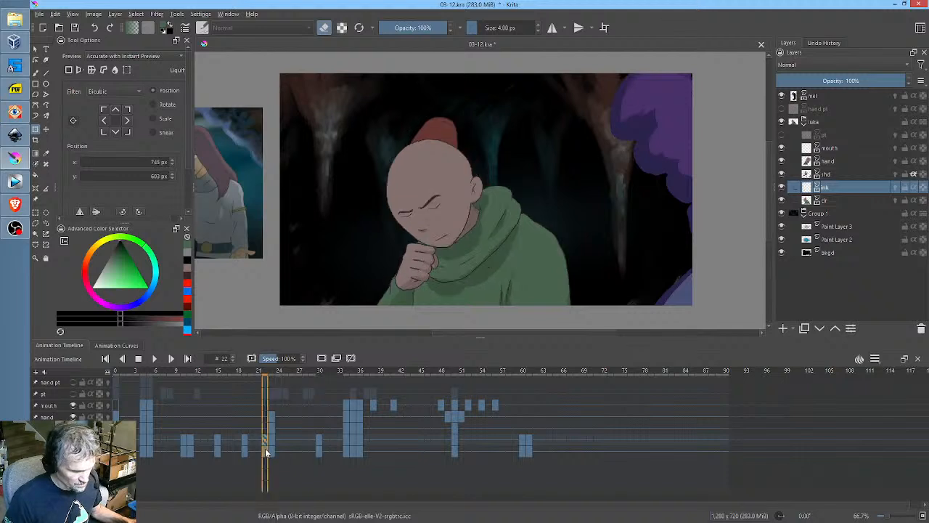
# Check the timing in playback, then shift luka's mouth-to-clr keyframes from frame 34 onward three frames later, starting at frame 37
pyautogui.press('space')
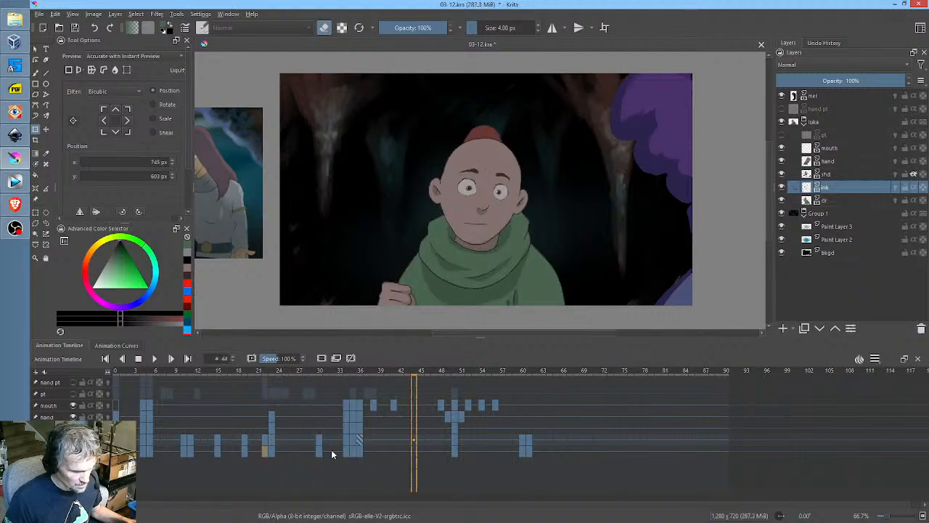
pyautogui.click(347, 403)
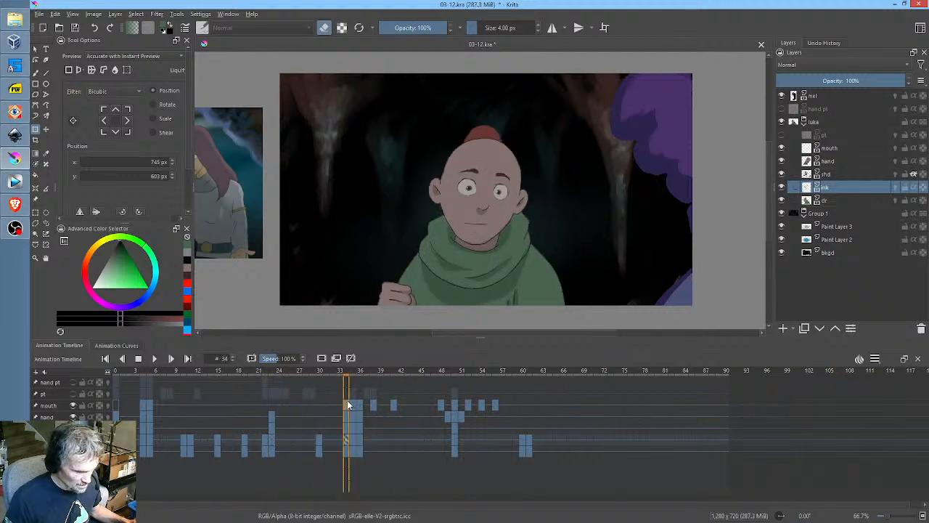
pyautogui.keyDown('shift'); pyautogui.click(346, 452); pyautogui.keyUp('shift')
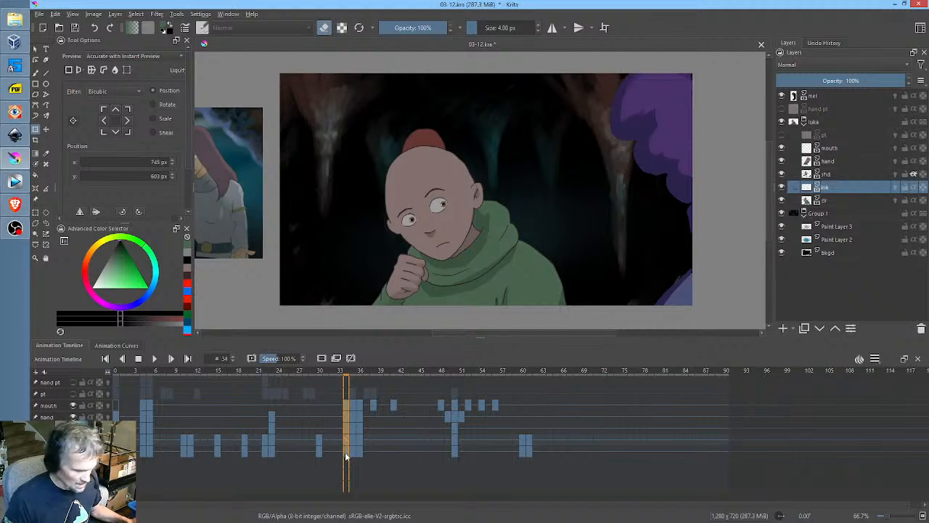
pyautogui.moveTo(347, 456); pyautogui.dragTo(368, 453)
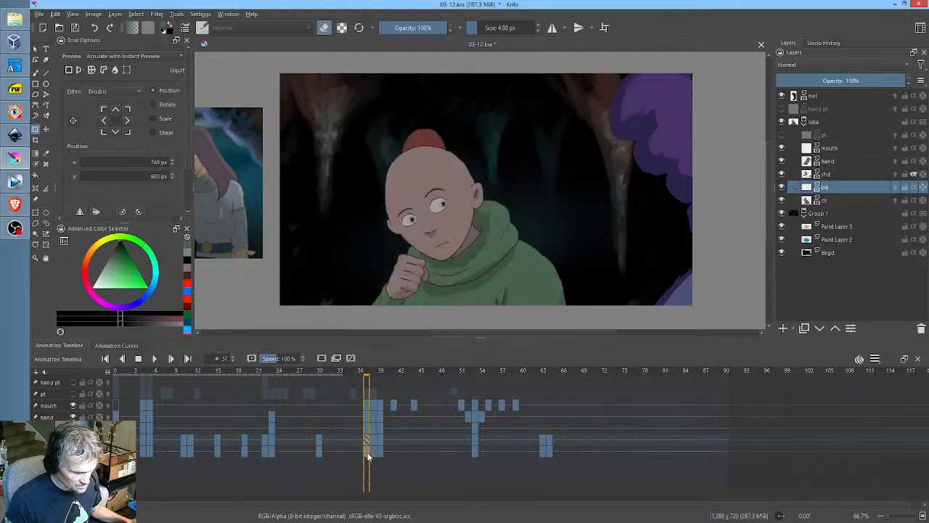
# At frame 29, try covering luka's larger eye with a filled freehand shape on the ink layer, and undo it
pyautogui.click(315, 441)
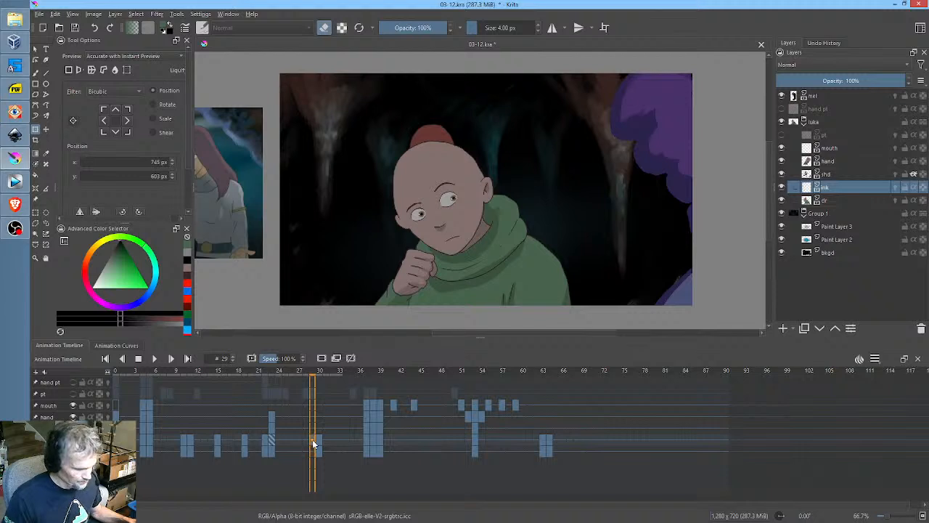
pyautogui.scroll(4, 511, 225)
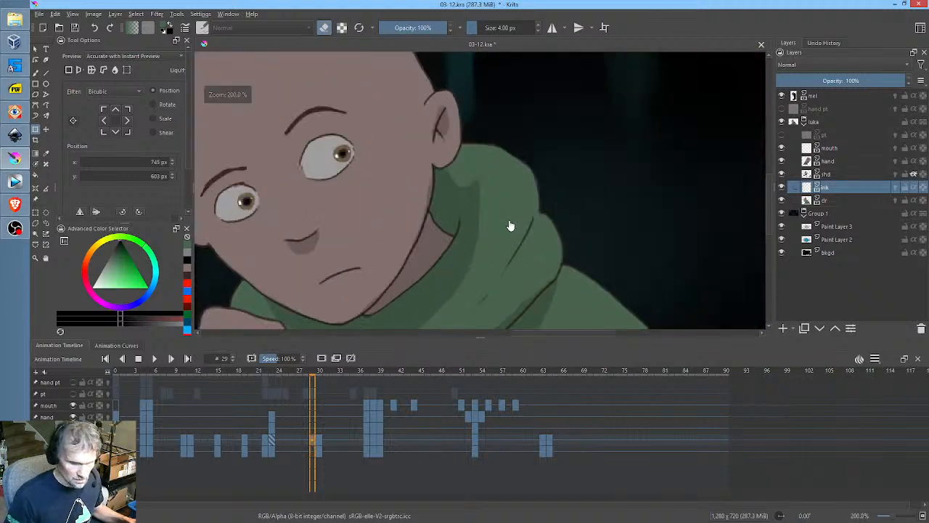
pyautogui.moveTo(363, 202); pyautogui.dragTo(453, 210)
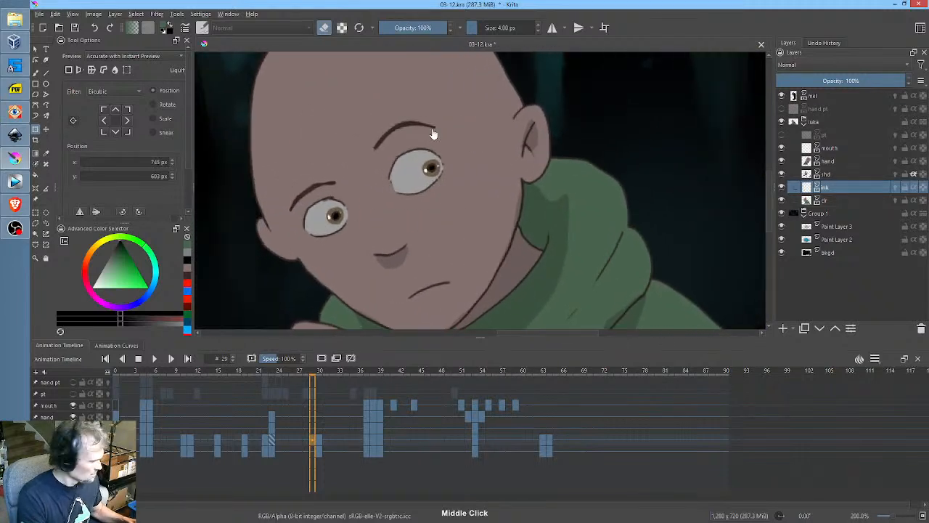
pyautogui.hotkey('shift', 'b')
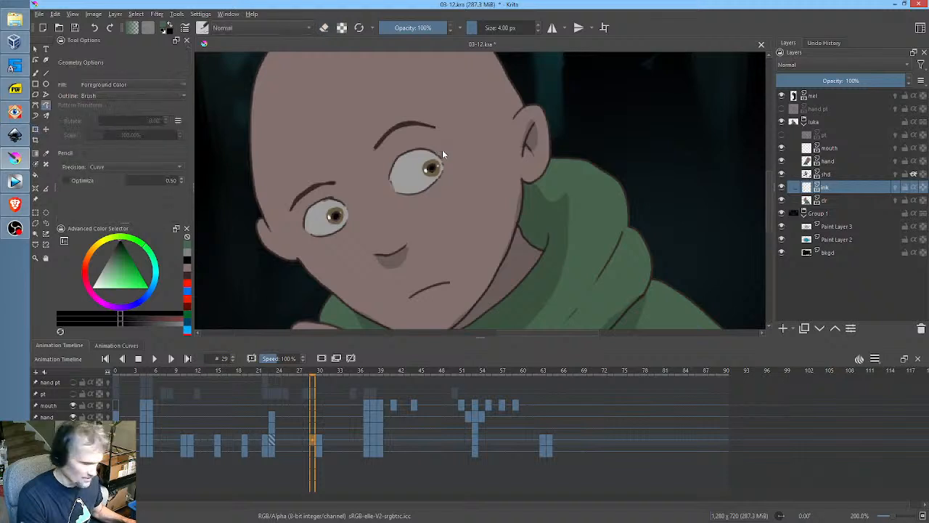
pyautogui.moveTo(439, 142)
pyautogui.mouseDown()
pyautogui.moveTo(422, 204)
pyautogui.moveTo(427, 139)
pyautogui.mouseUp()
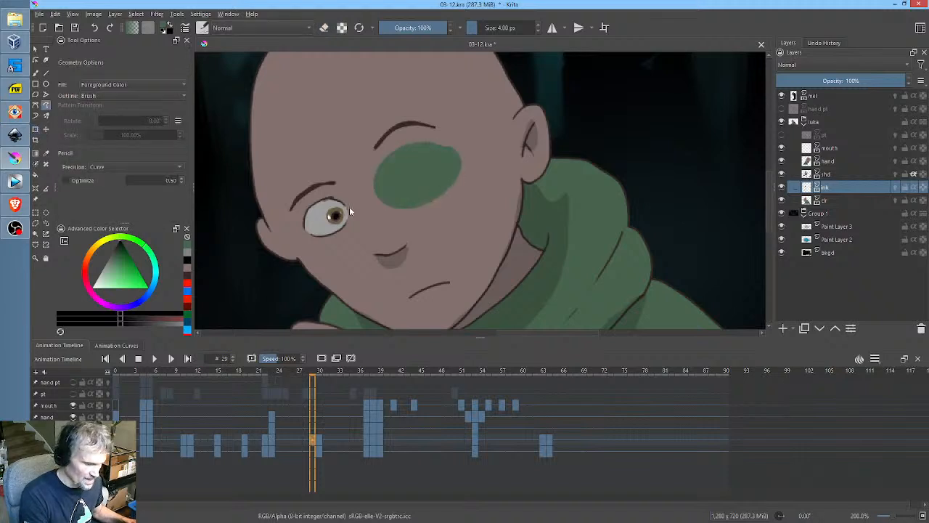
pyautogui.hotkey('ctrl', 'z')
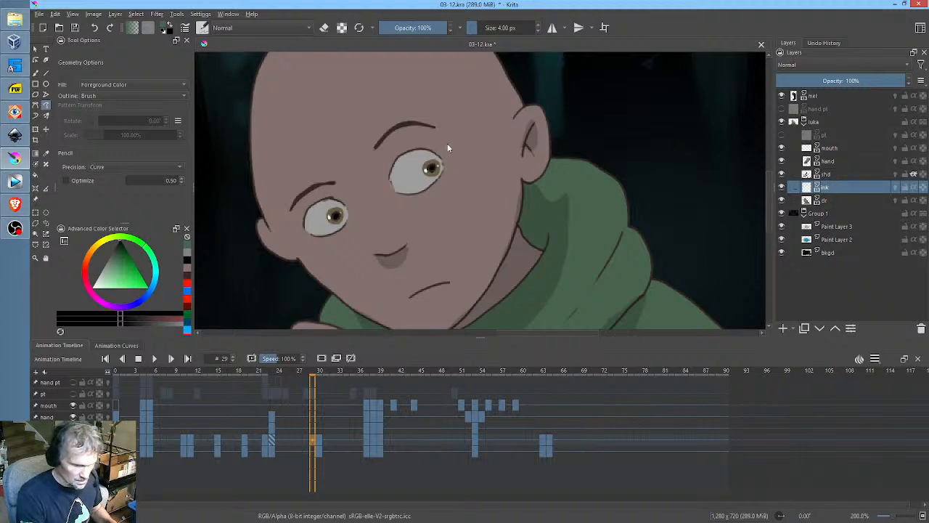
# Isolate the ink layer at frame 29 to examine the eye lines, and restore the full layer view
pyautogui.hotkey('shift', 'i')
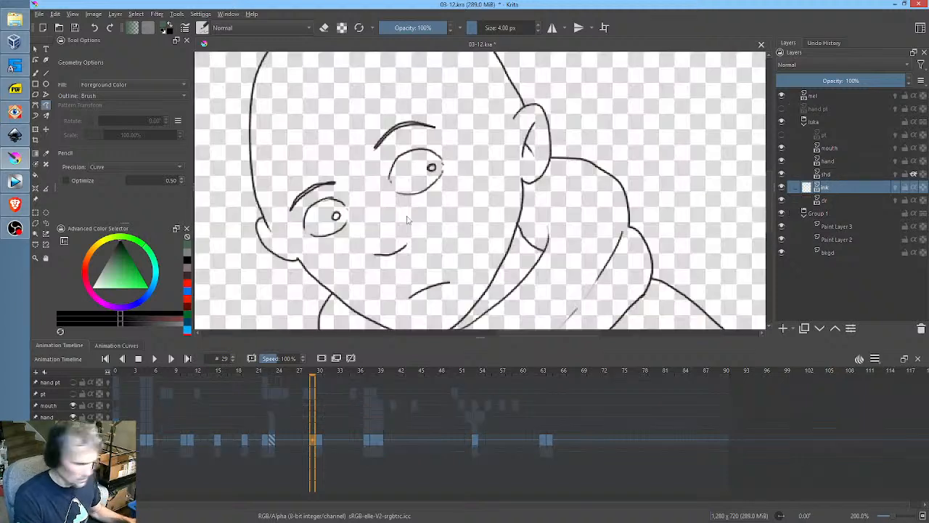
pyautogui.hotkey('shift', 'i')
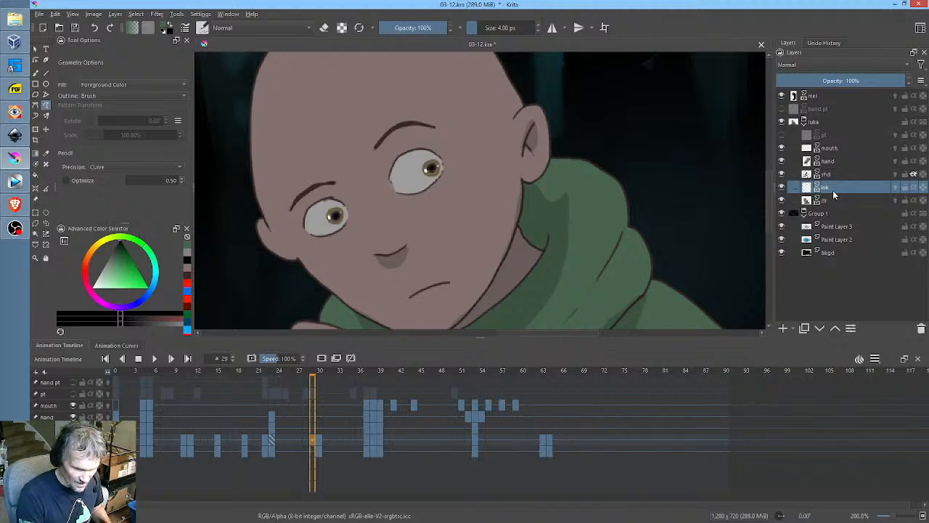
# Erase the outlines around both open eyes on the ink layer at frame 29
pyautogui.click(312, 440)
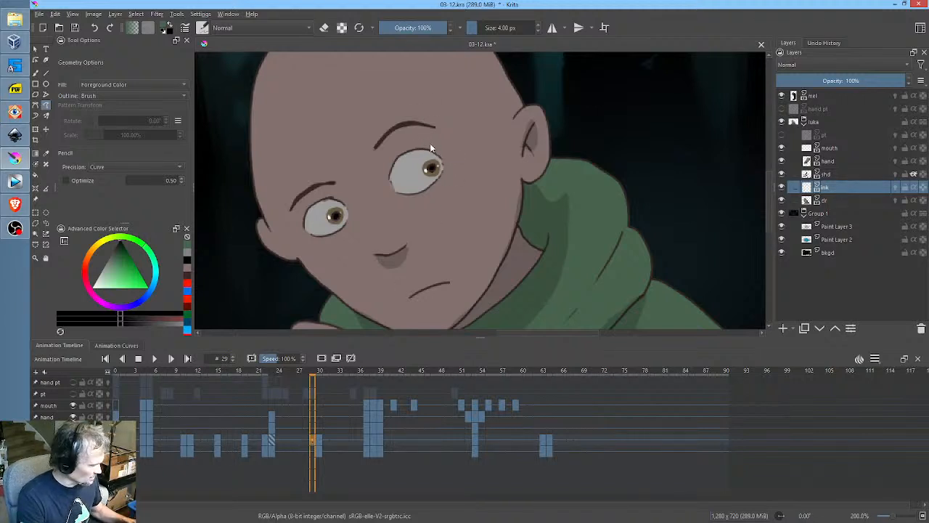
pyautogui.moveTo(437, 200); pyautogui.dragTo(445, 140)
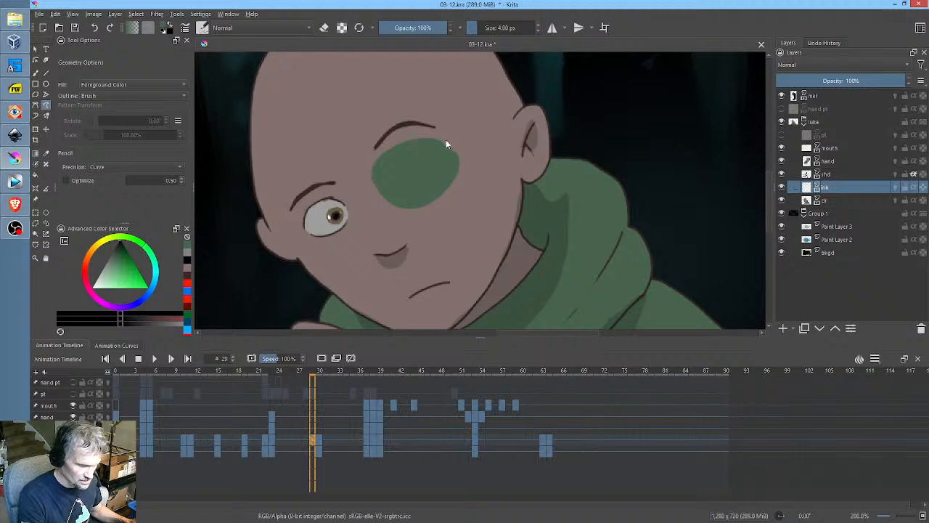
pyautogui.hotkey('ctrl', 'z')
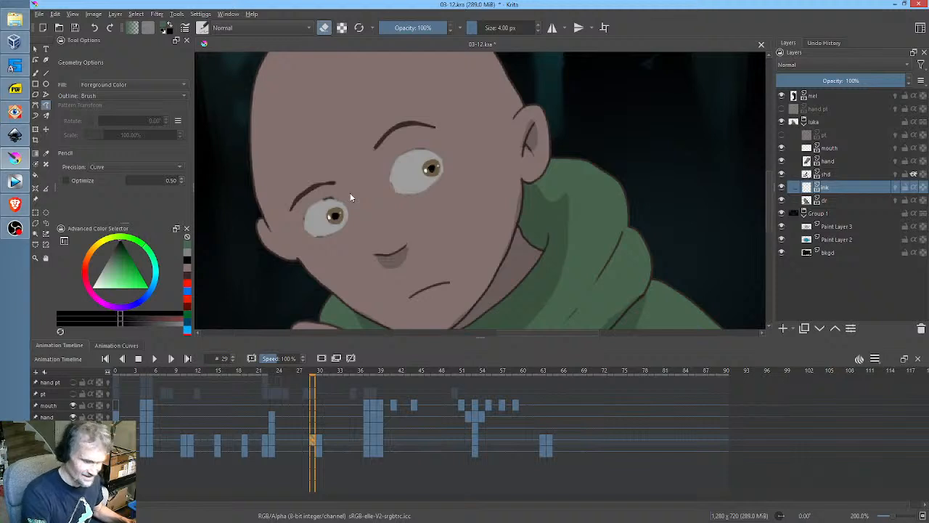
# Sample the eyebrow's dark brown and brush a curved closed-eyelid line across each eye on the ink layer
pyautogui.scroll(3, 421, 150)
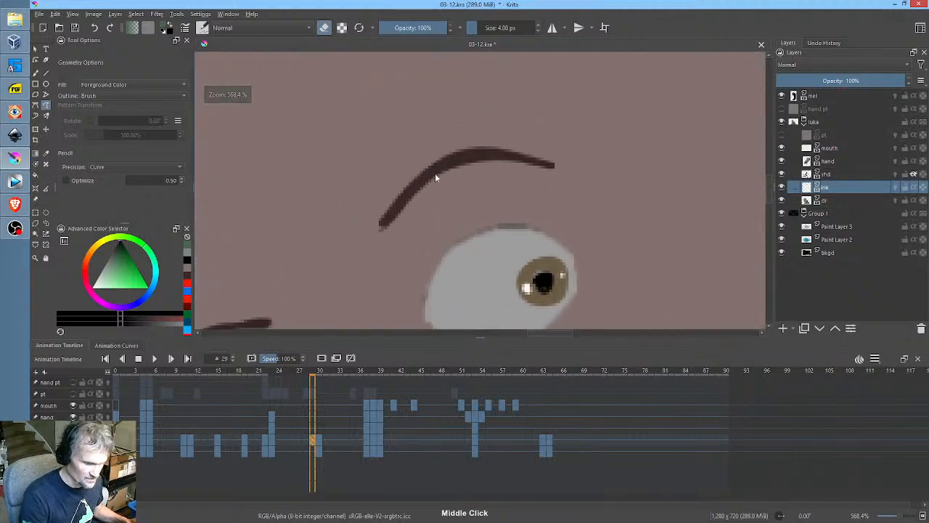
pyautogui.keyDown('ctrl'); pyautogui.click(434, 166); pyautogui.keyUp('ctrl')
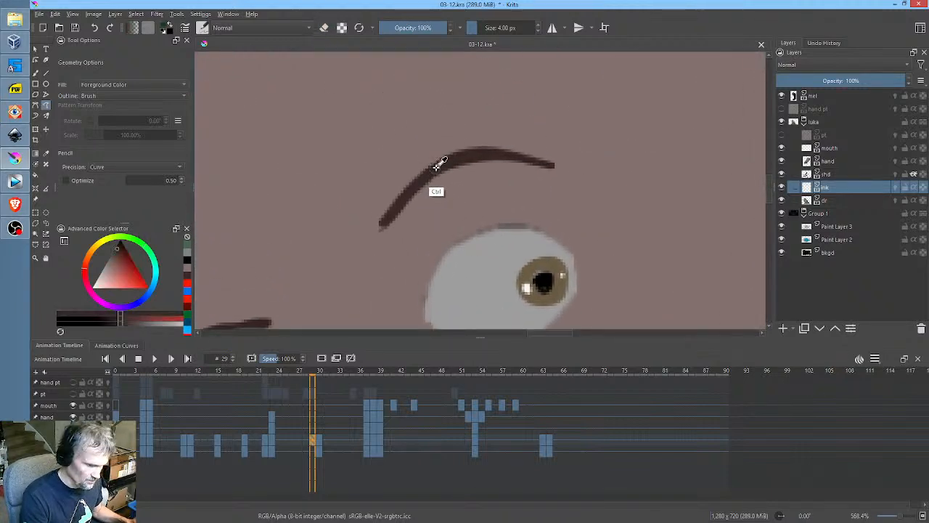
pyautogui.press('b')
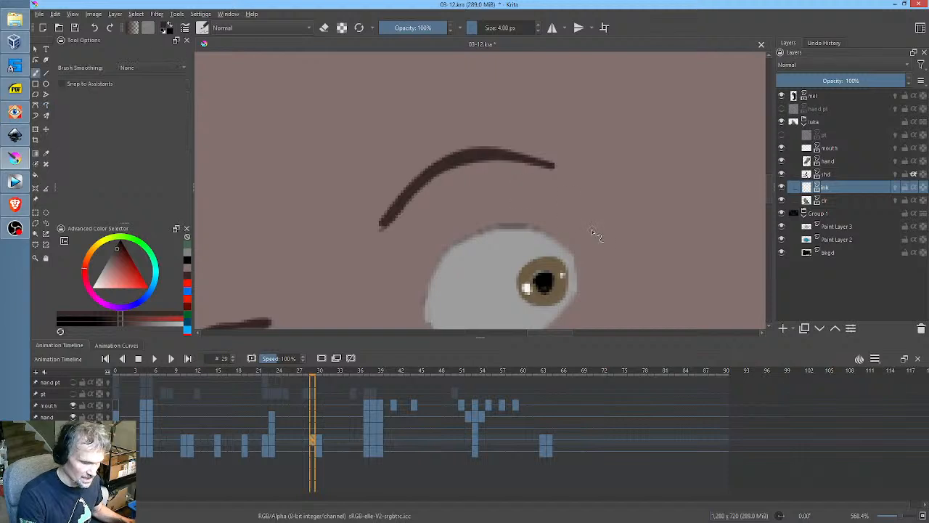
pyautogui.scroll(-3, 506, 206)
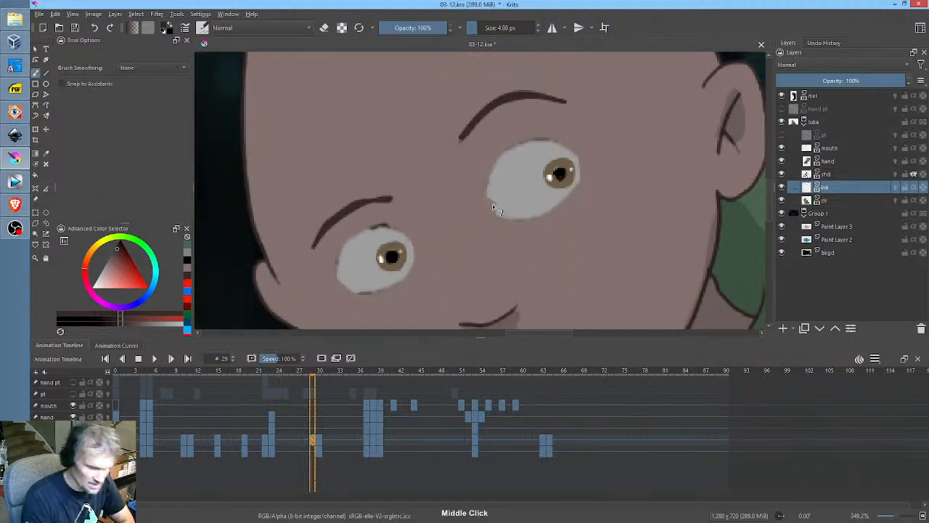
pyautogui.moveTo(544, 191); pyautogui.dragTo(491, 203)
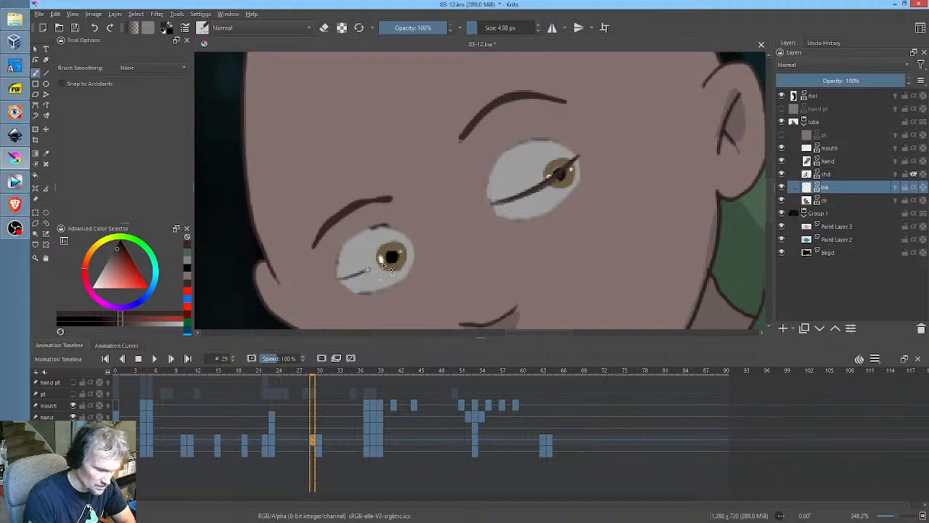
pyautogui.moveTo(409, 244); pyautogui.dragTo(332, 282)
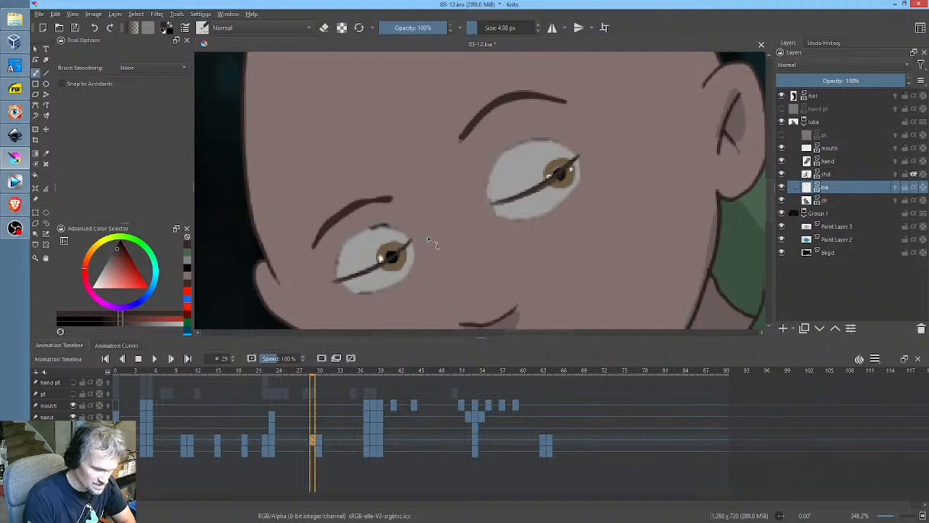
# Cover both open eyes with the sampled skin colour on the colour layer below ink, leaving only the closed-eyelid lines
pyautogui.click(795, 201)
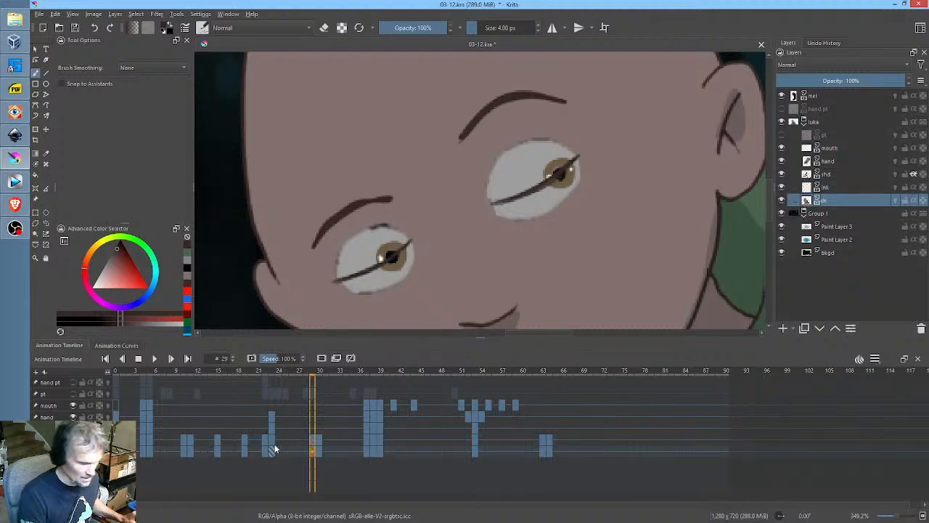
pyautogui.keyDown('ctrl'); pyautogui.click(568, 240); pyautogui.keyUp('ctrl')
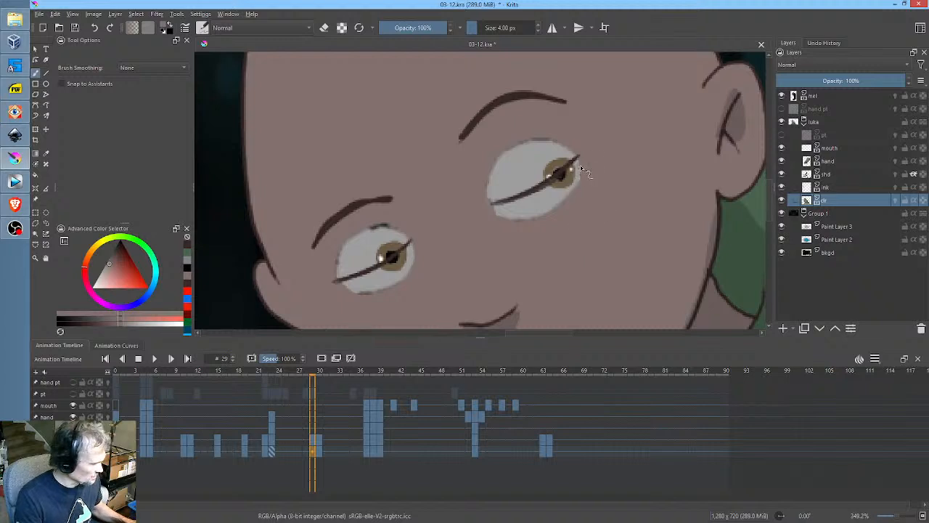
pyautogui.hotkey('shift', 'b')
pyautogui.press('Delete')
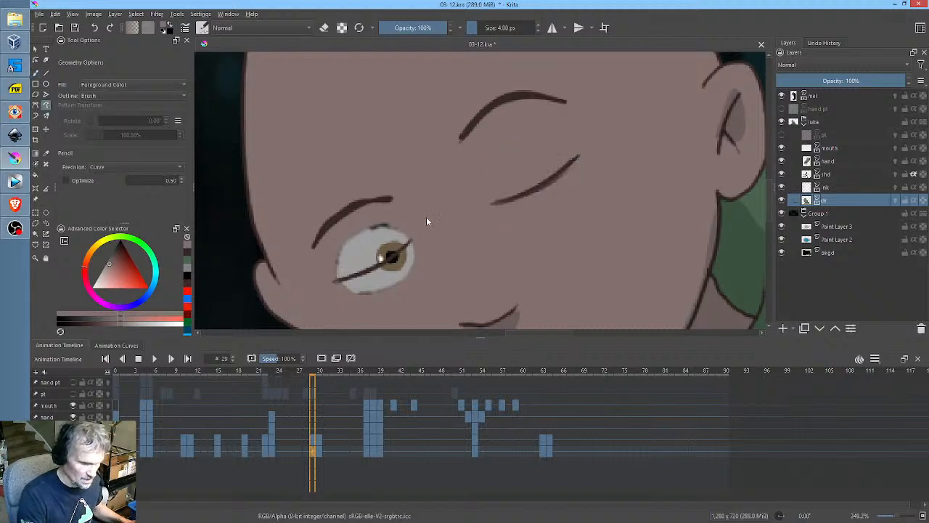
pyautogui.press('Delete')
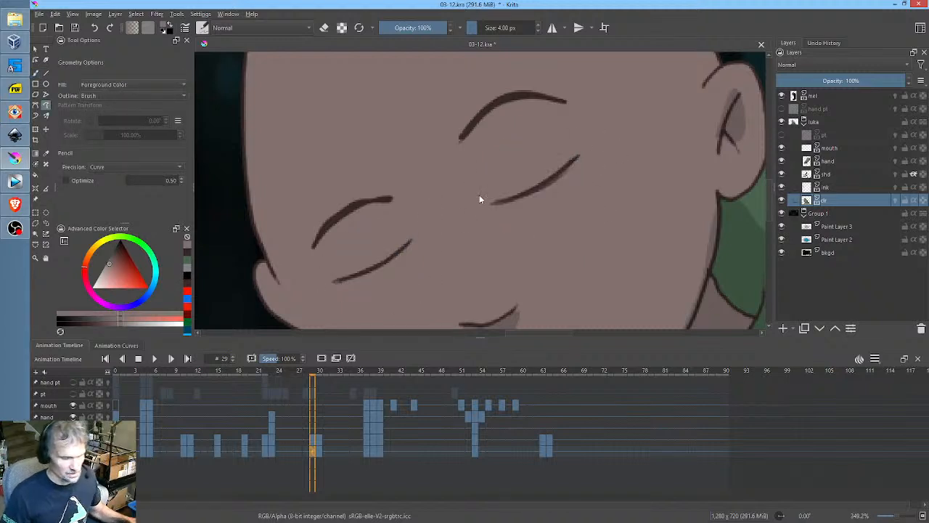
# Play back the animation from frame 15 and again from frame 0 to review the blink
pyautogui.scroll(-4, 447, 224)
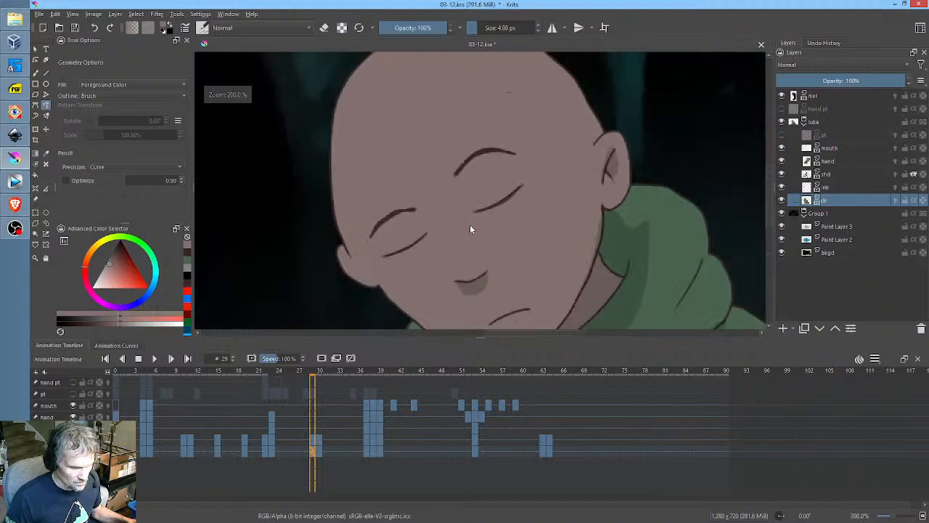
pyautogui.click(220, 446)
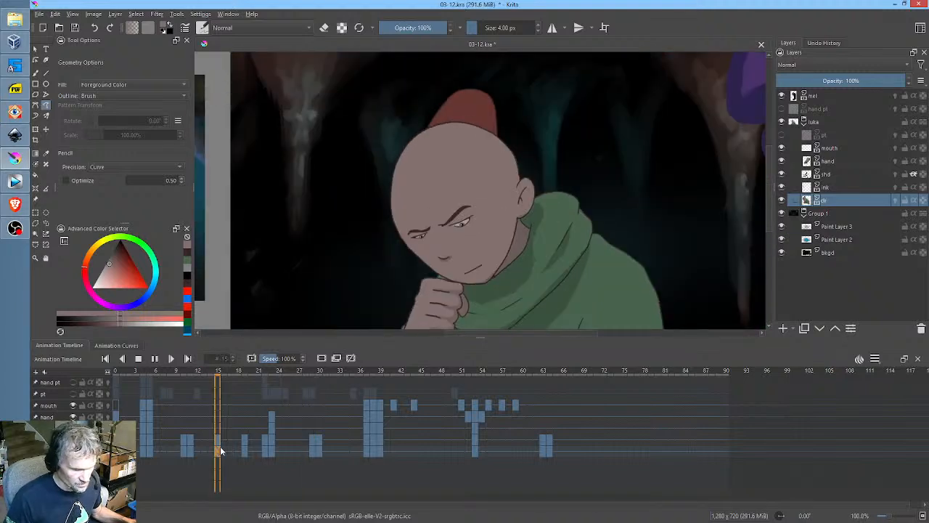
pyautogui.press('space')
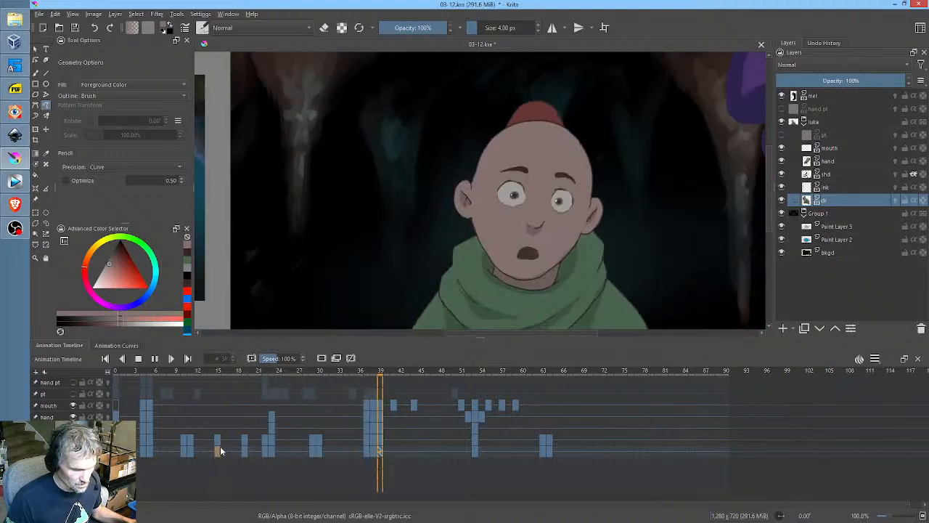
pyautogui.press('space')
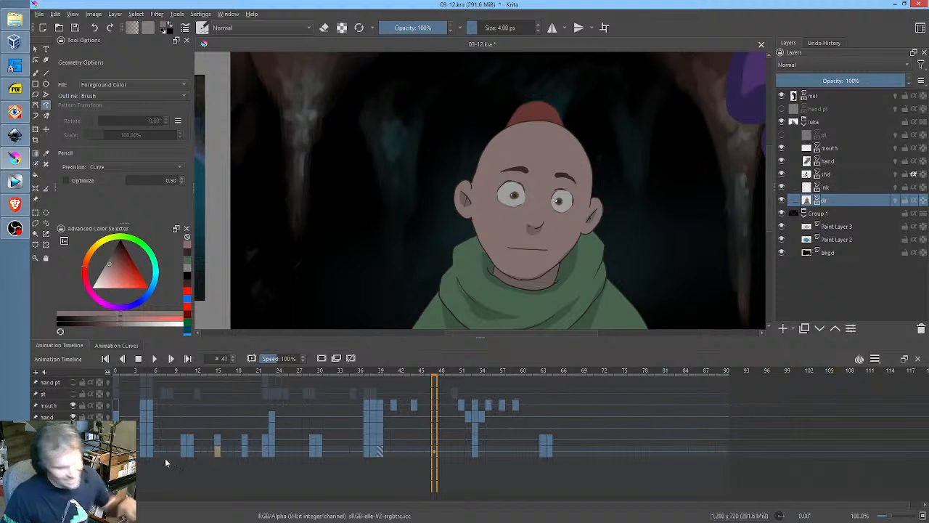
pyautogui.click(117, 450)
pyautogui.scroll(-3, 425, 269)
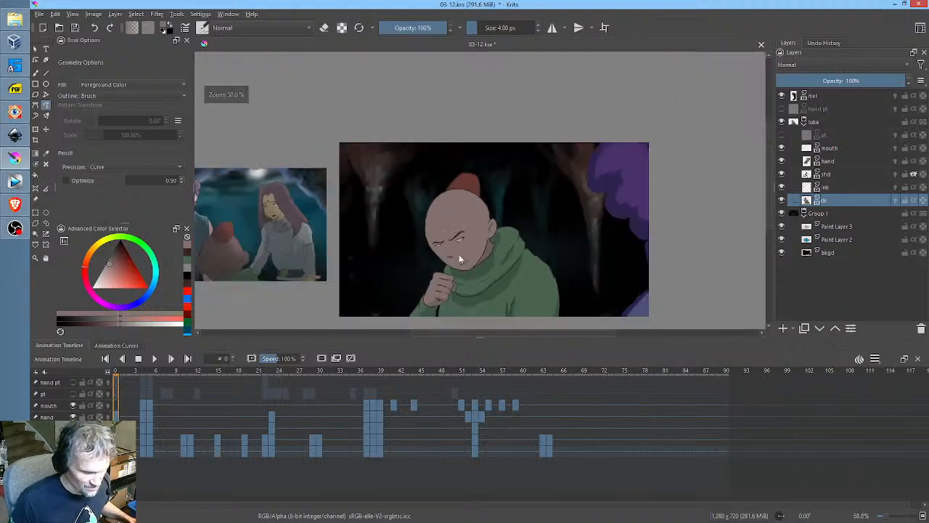
pyautogui.scroll(2, 490, 246)
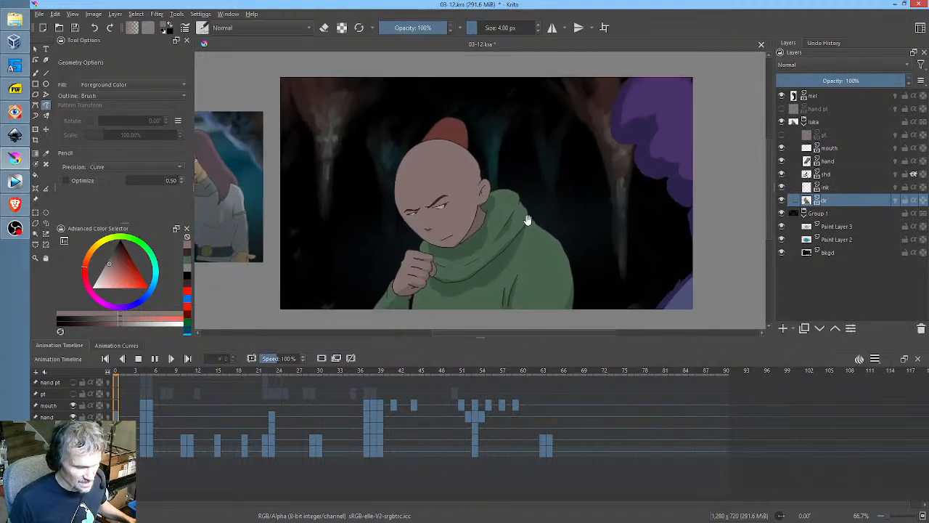
pyautogui.press('space')
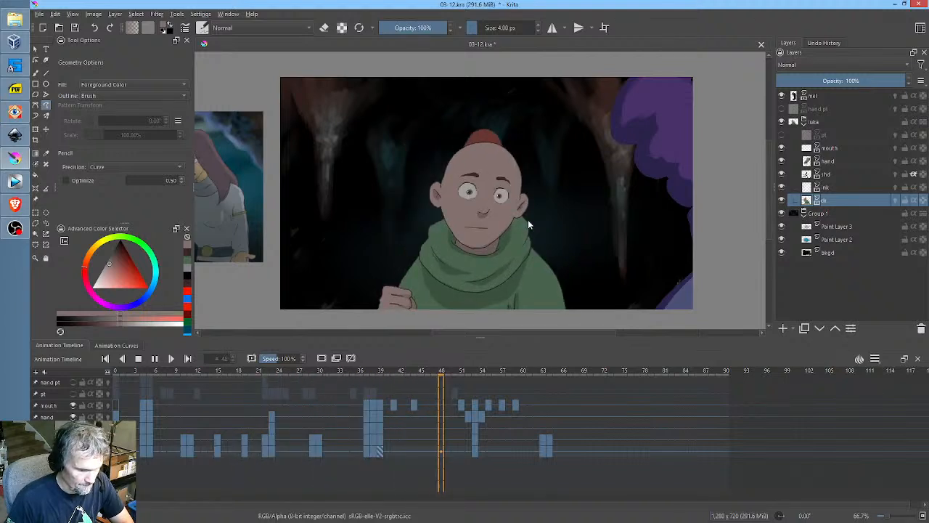
pyautogui.press('space')
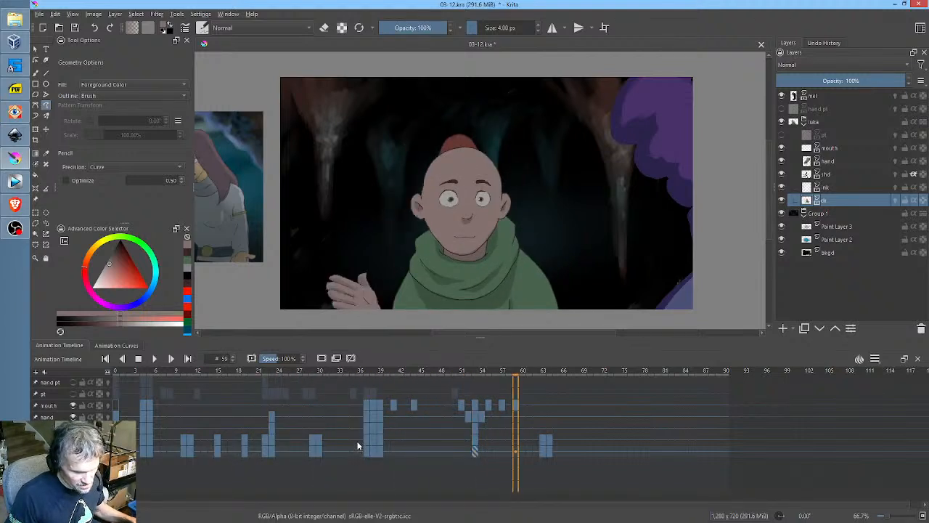
# Copy the closed-eye ink and colour keyframes from frame 29 to frame 36, and check the poses at frames 38 and 39
pyautogui.click(315, 441)
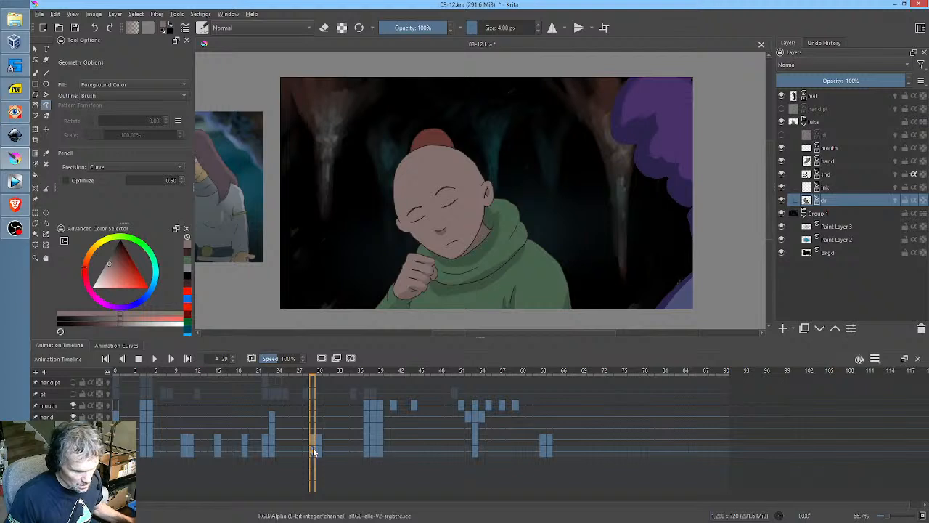
pyautogui.moveTo(314, 442); pyautogui.dragTo(368, 441)
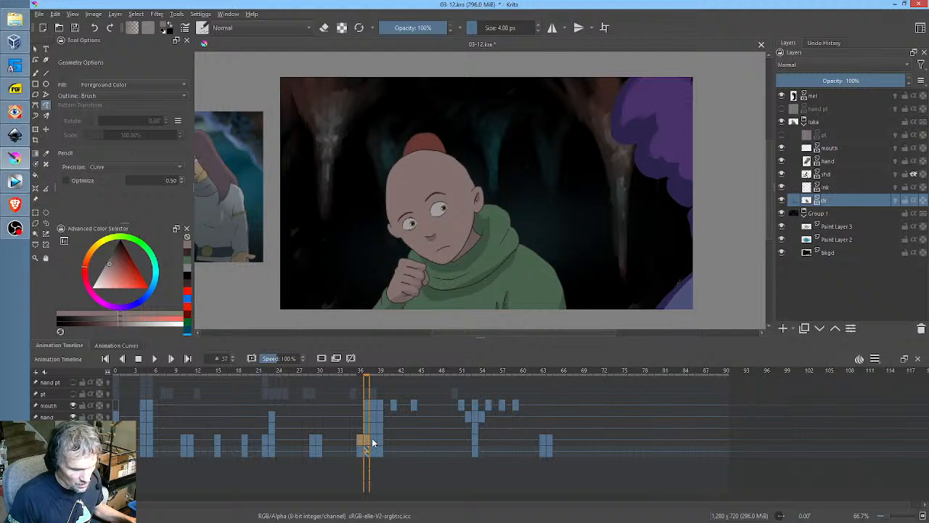
pyautogui.click(372, 438)
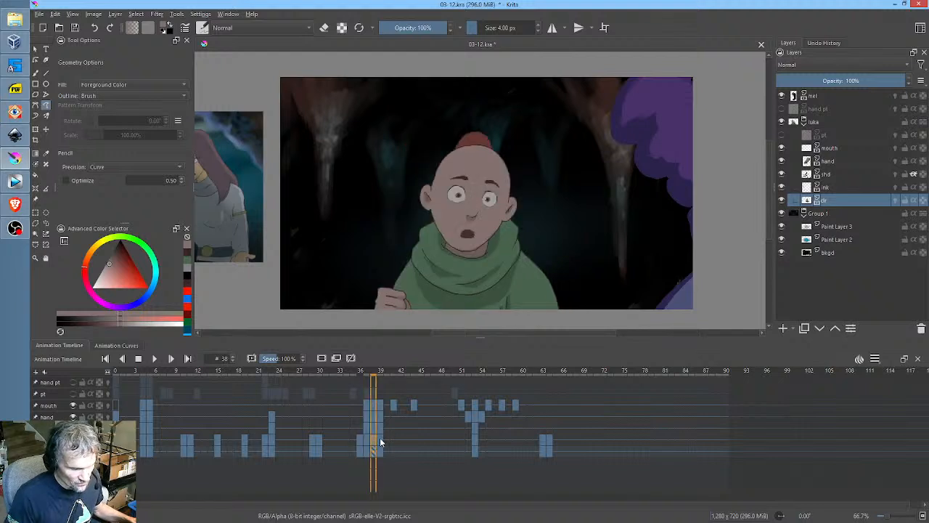
pyautogui.click(379, 441)
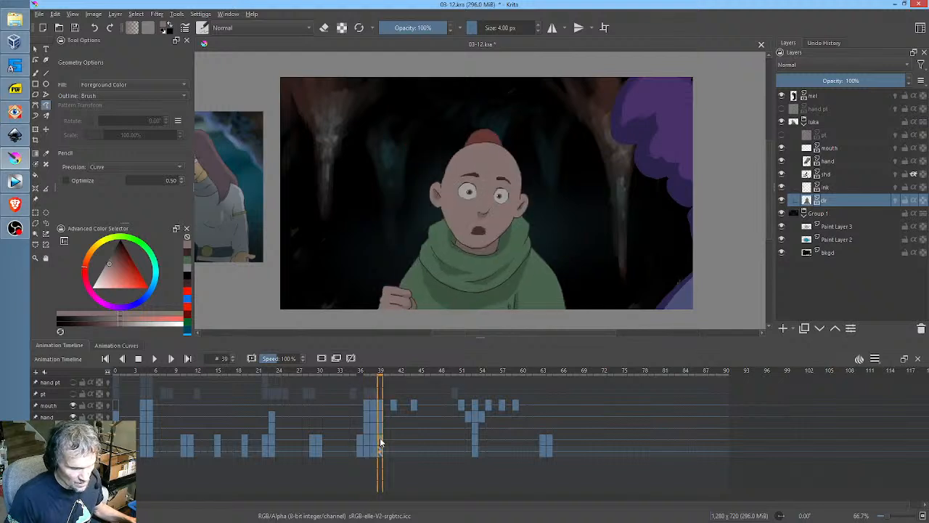
# Revisit the closed-eye pose at frame 29 and play the whole animation from frame 0
pyautogui.click(315, 441)
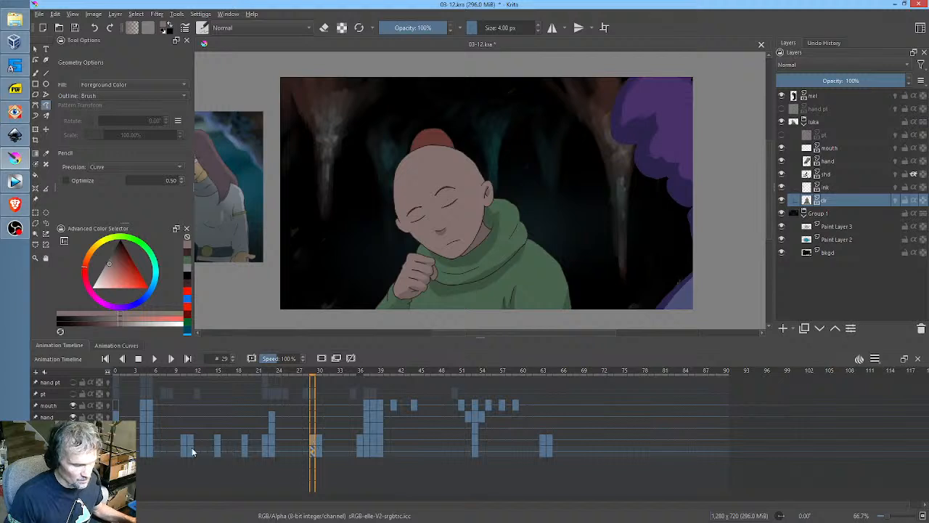
pyautogui.click(116, 441)
pyautogui.press('space')
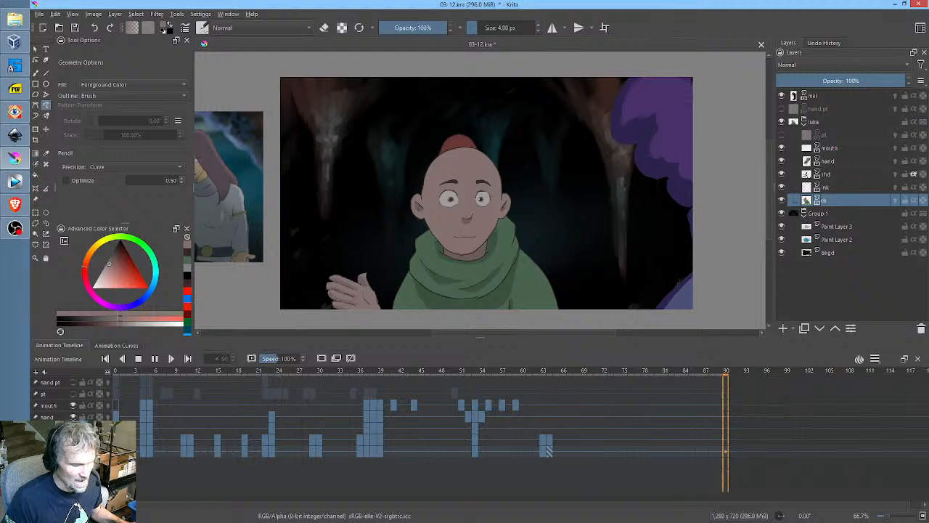
pyautogui.press('space')
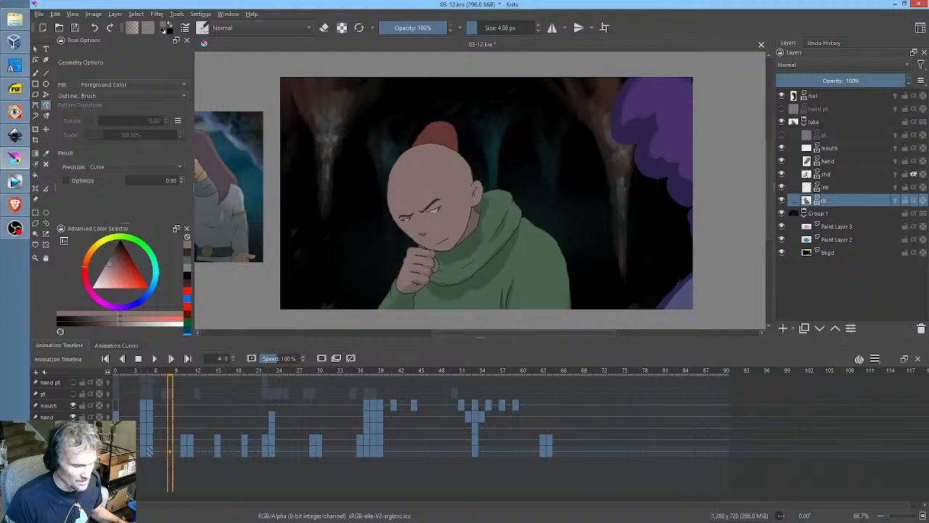
# Examine the fist and sleeve up close while scrubbing between frames 0 and 4
pyautogui.click(119, 371)
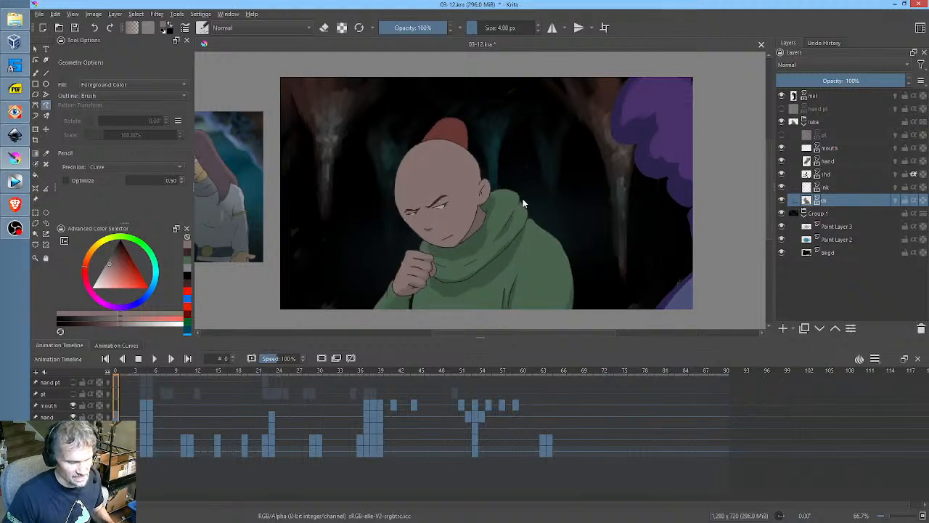
pyautogui.scroll(3, 505, 214)
pyautogui.moveTo(518, 191); pyautogui.dragTo(548, 164)
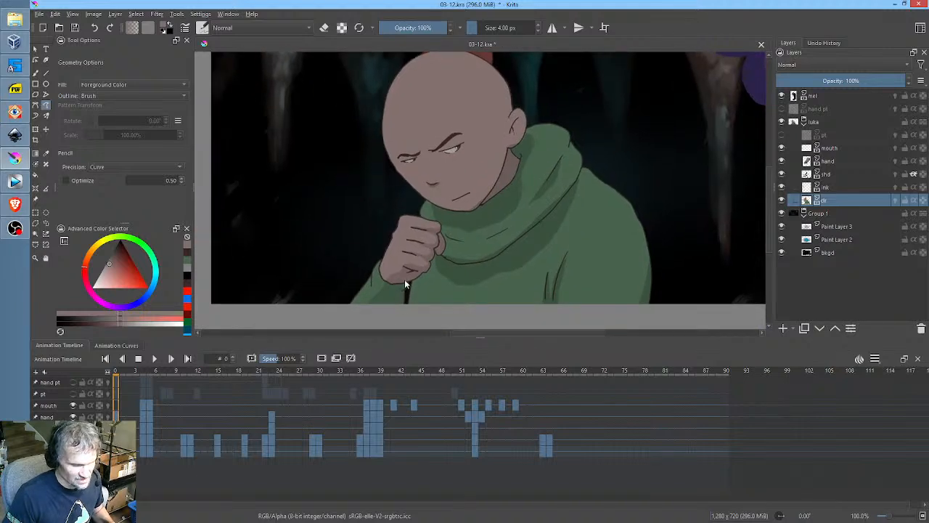
pyautogui.click(139, 373)
pyautogui.moveTo(141, 377)
pyautogui.mouseDown()
pyautogui.moveTo(163, 382)
pyautogui.moveTo(116, 381)
pyautogui.mouseUp()
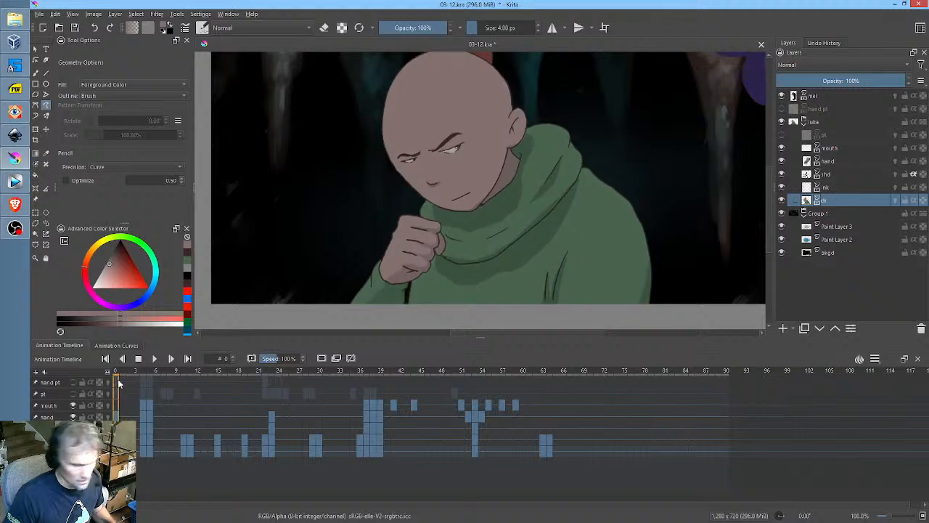
# Rotate the fist counterclockwise on the hand layer at frame 0, move it to x 394 px, y 658 px, and go to frame 4
pyautogui.click(835, 162)
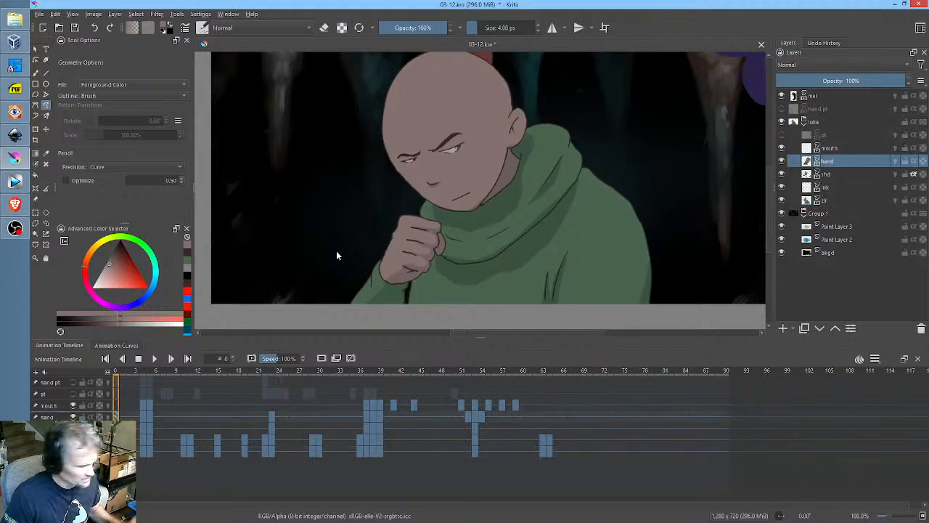
pyautogui.hotkey('ctrl', 't')
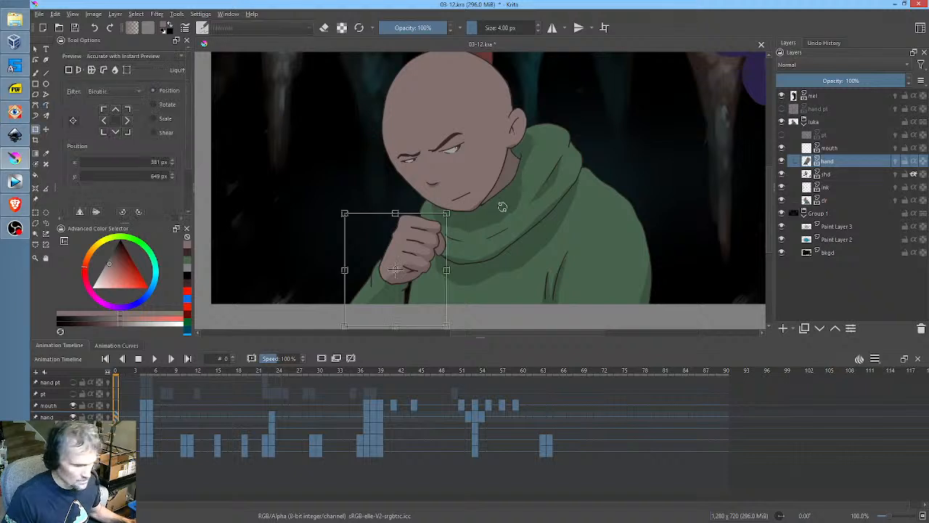
pyautogui.moveTo(403, 258)
pyautogui.mouseDown()
pyautogui.moveTo(384, 274)
pyautogui.moveTo(411, 265)
pyautogui.mouseUp()
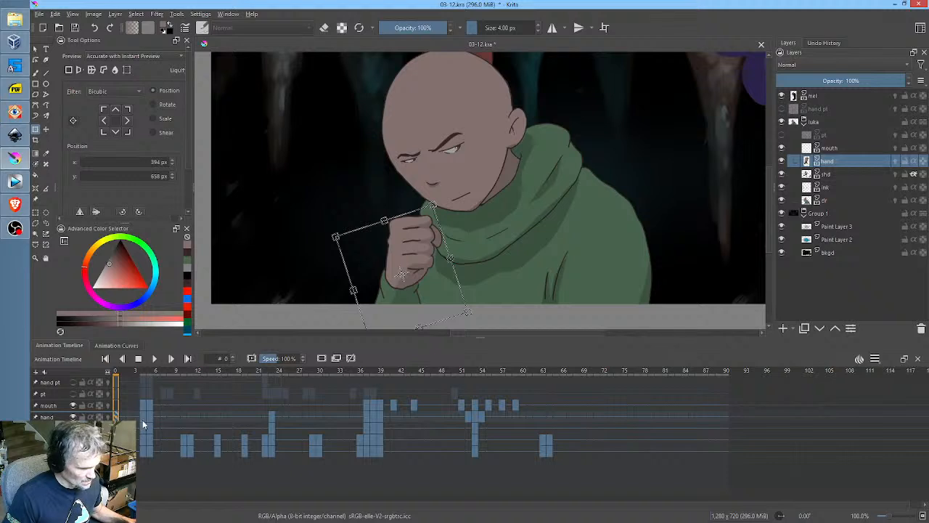
pyautogui.click(142, 418)
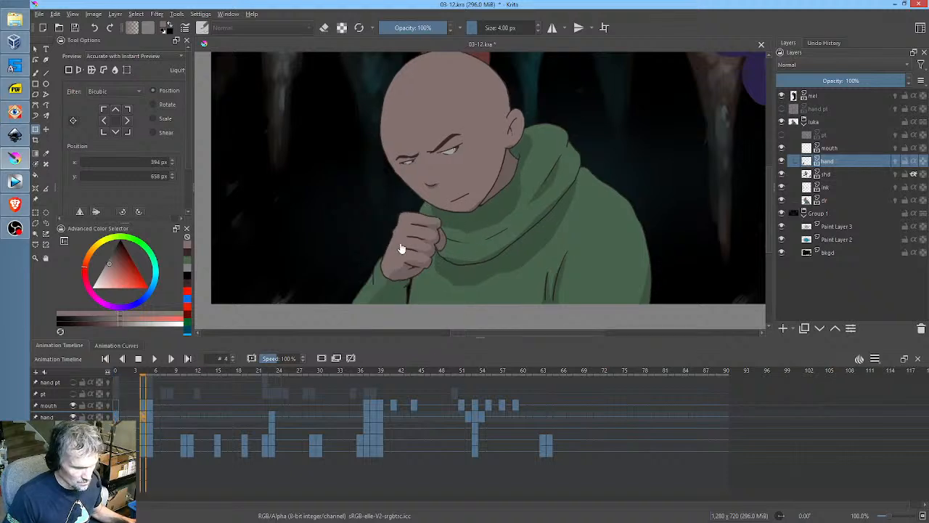
# Rotate the fist counterclockwise at frame 4, move it to x 391 px, y 661 px, and compare it with frame 0
pyautogui.moveTo(519, 257); pyautogui.dragTo(501, 228)
pyautogui.moveTo(408, 255); pyautogui.dragTo(412, 273)
pyautogui.press('Left')
pyautogui.press('Left')
pyautogui.press('Left')
pyautogui.press('Left')
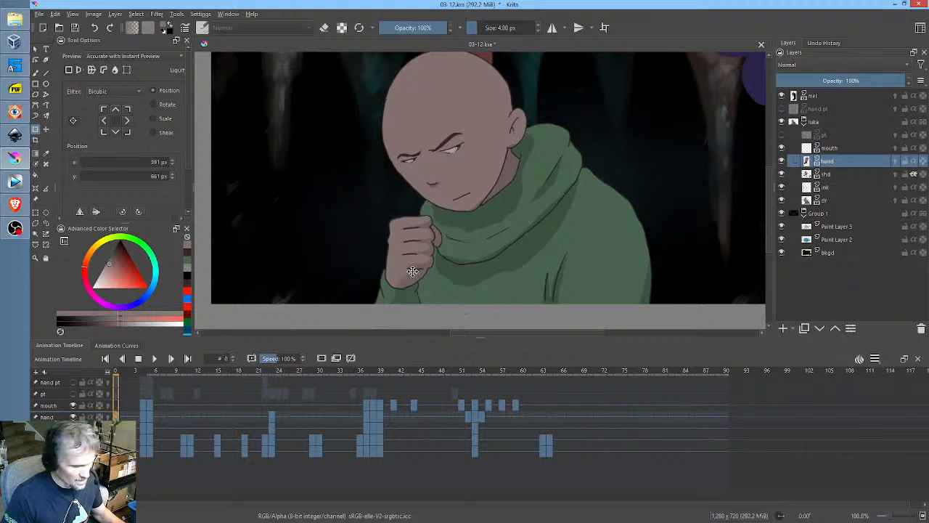
# Check the fist through frame 5, return to frame 4, and shift the fist there to x 405 px, y 658 px
pyautogui.press('Right')
pyautogui.press('Right')
pyautogui.press('Right')
pyautogui.press('Right')
pyautogui.press('Right')
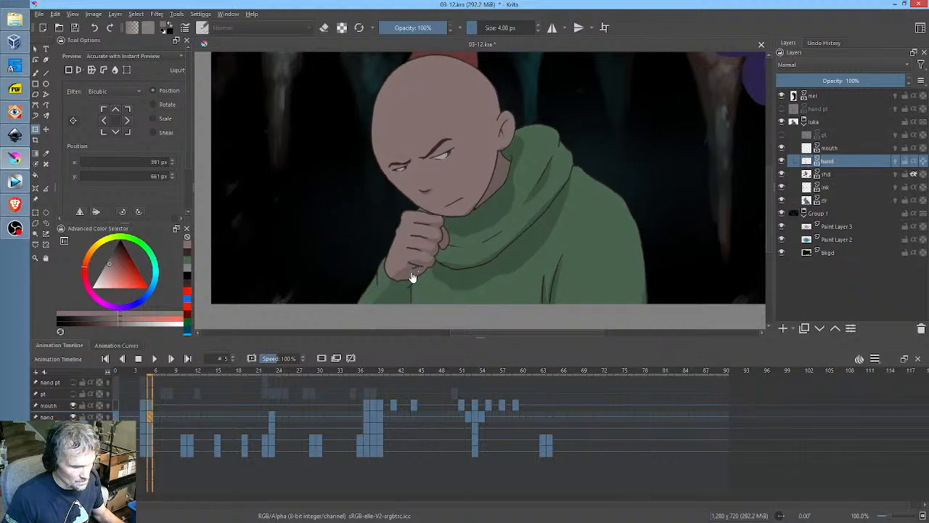
pyautogui.press('Left')
pyautogui.moveTo(415, 267); pyautogui.dragTo(418, 270)
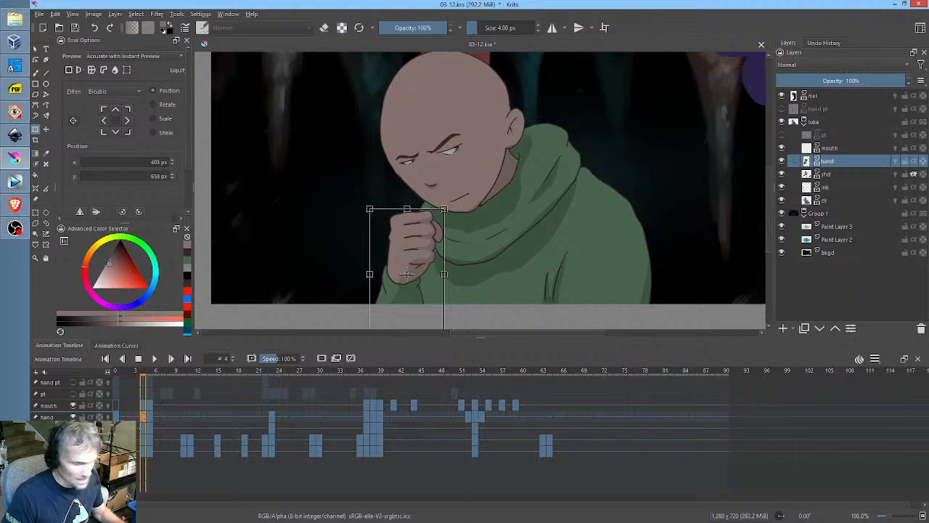
# Play the animation from frame 0, pausing at frame 27 to inspect the pose before continuing towards the end
pyautogui.click(114, 420)
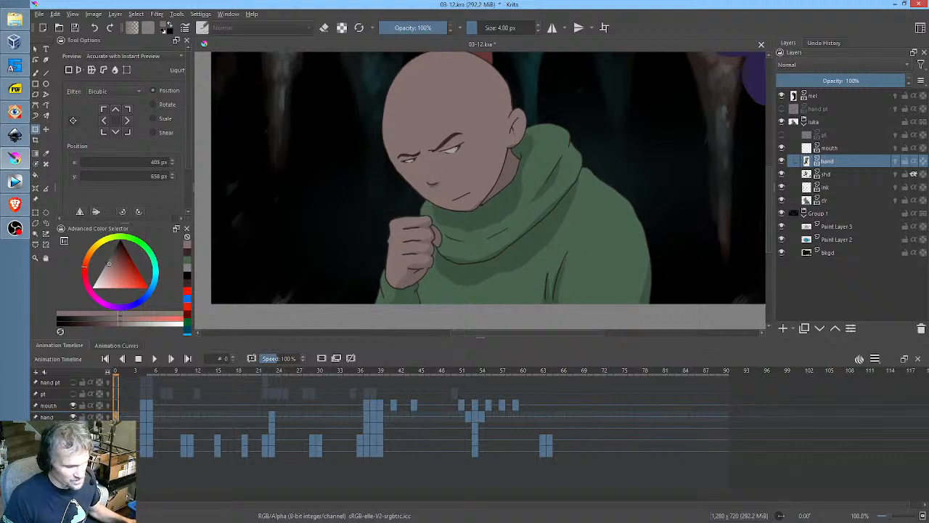
pyautogui.press('space')
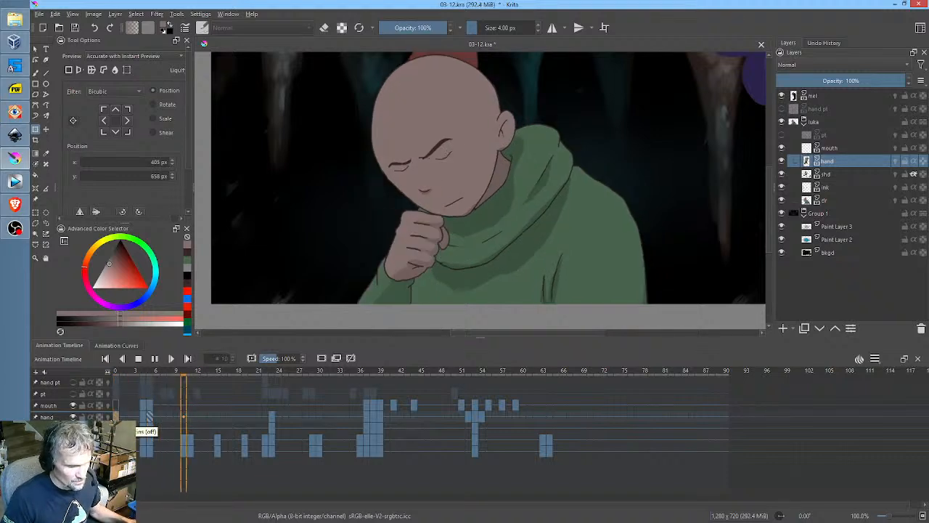
pyautogui.press('space')
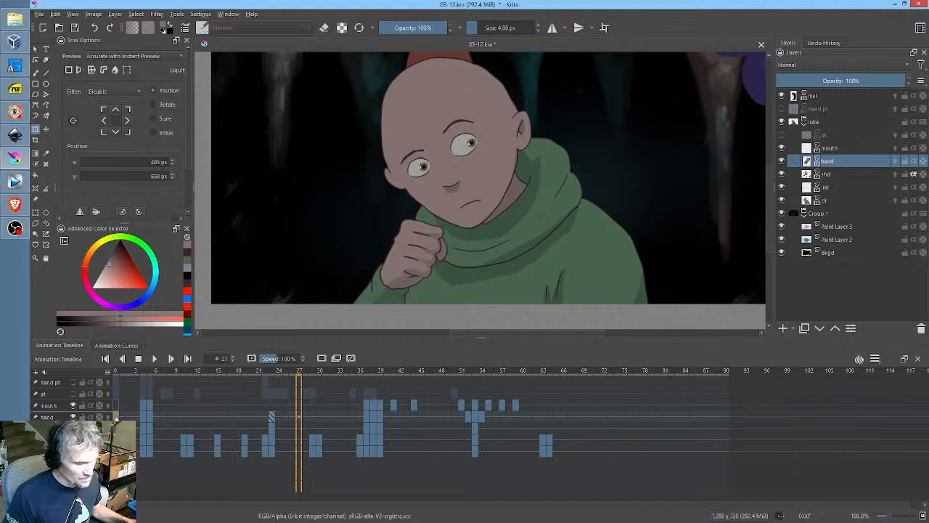
pyautogui.scroll(-1, 391, 271)
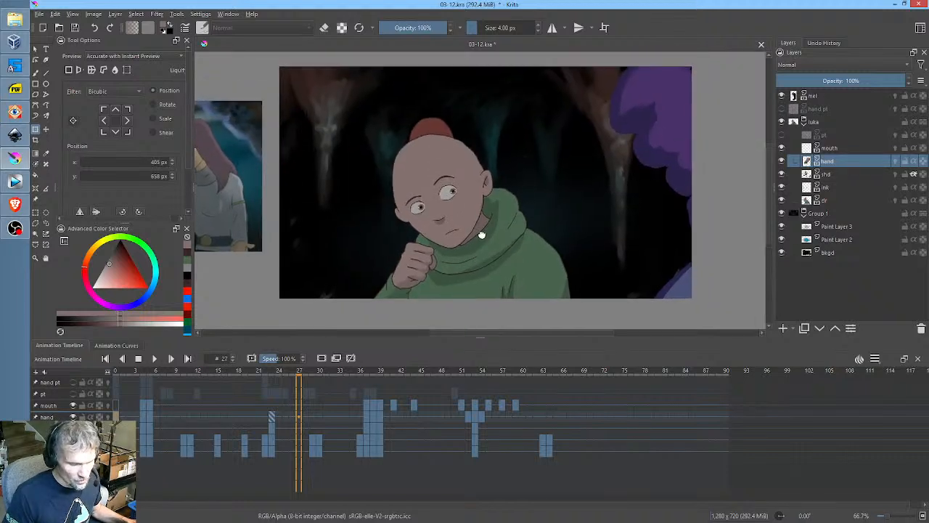
pyautogui.scroll(1, 487, 229)
pyautogui.moveTo(525, 242); pyautogui.dragTo(531, 217)
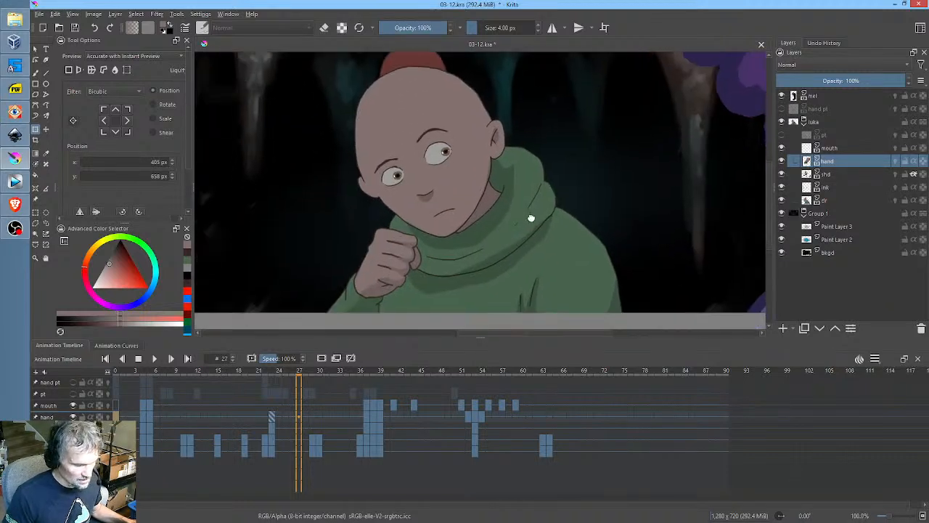
pyautogui.press('space')
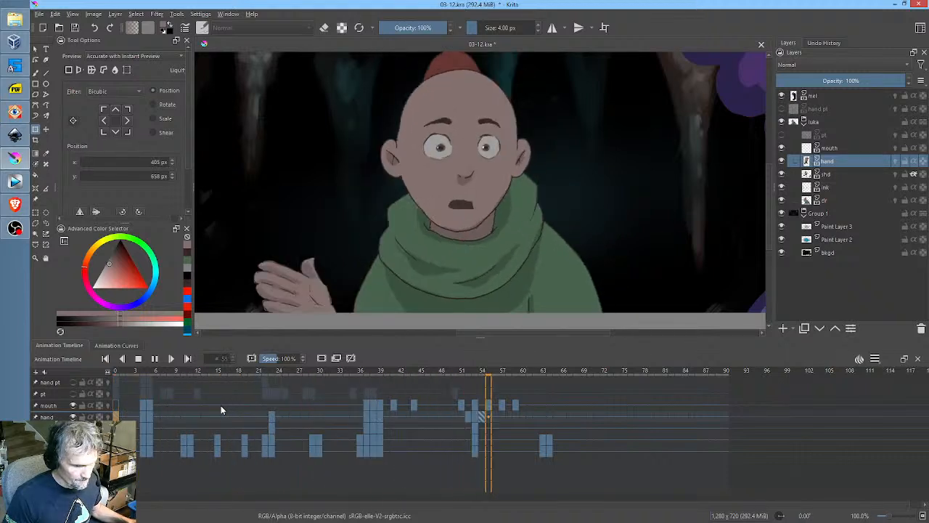
pyautogui.press('space')
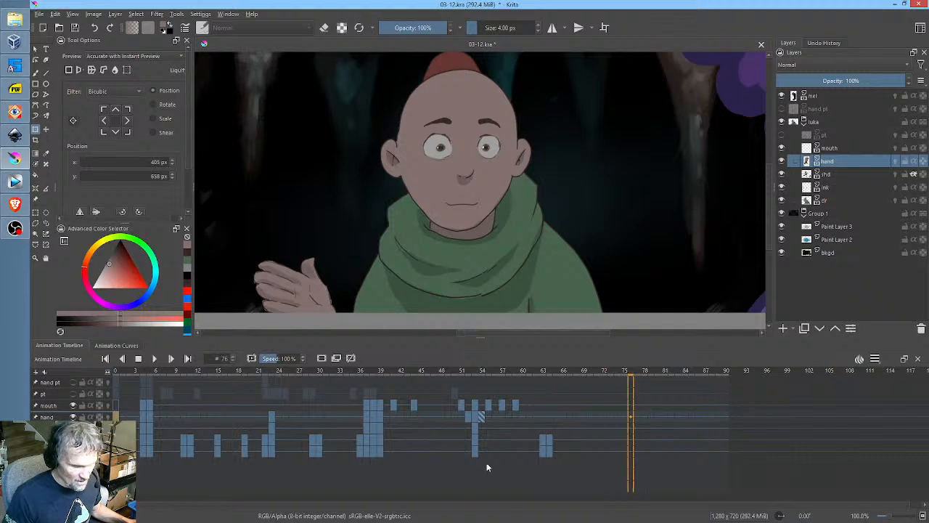
# Compare the raised open hand's keyframes on the hand layer at frames 52, 53 and 54
pyautogui.click(837, 200)
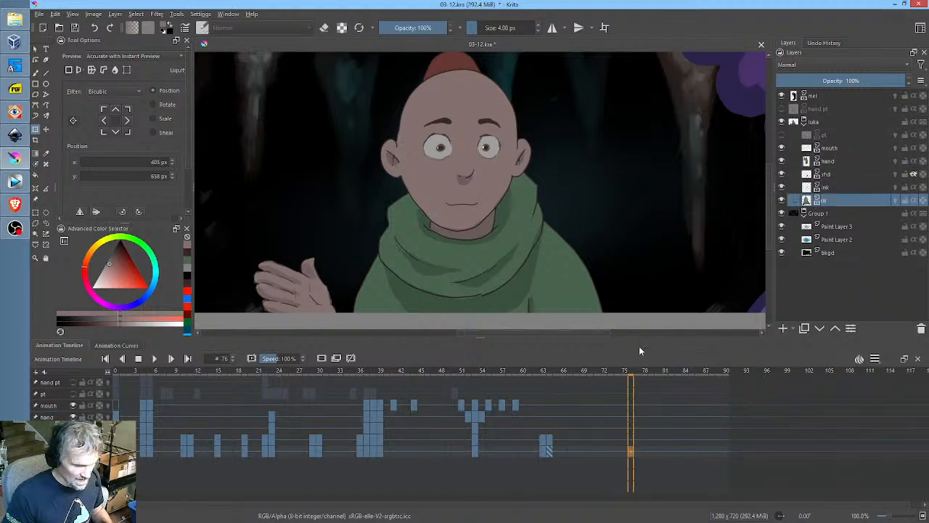
pyautogui.click(837, 161)
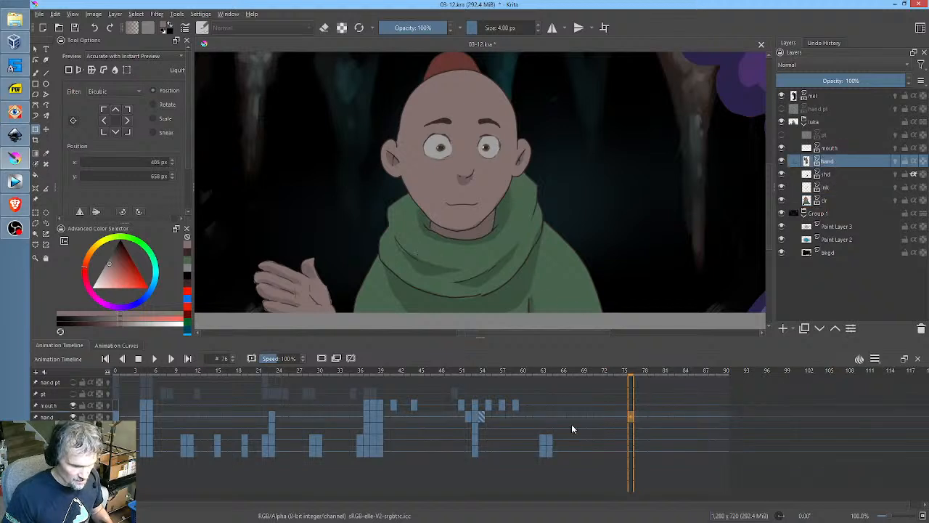
pyautogui.click(474, 416)
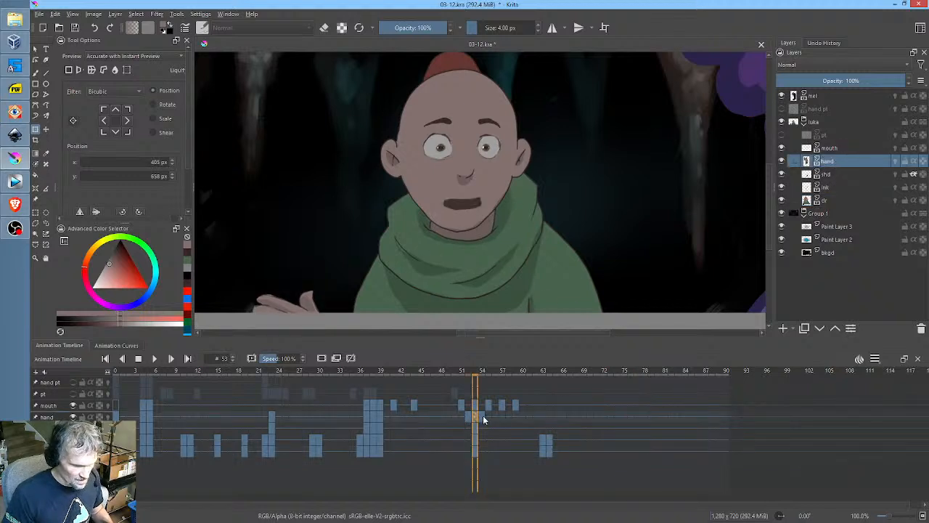
pyautogui.click(467, 417)
pyautogui.click(474, 416)
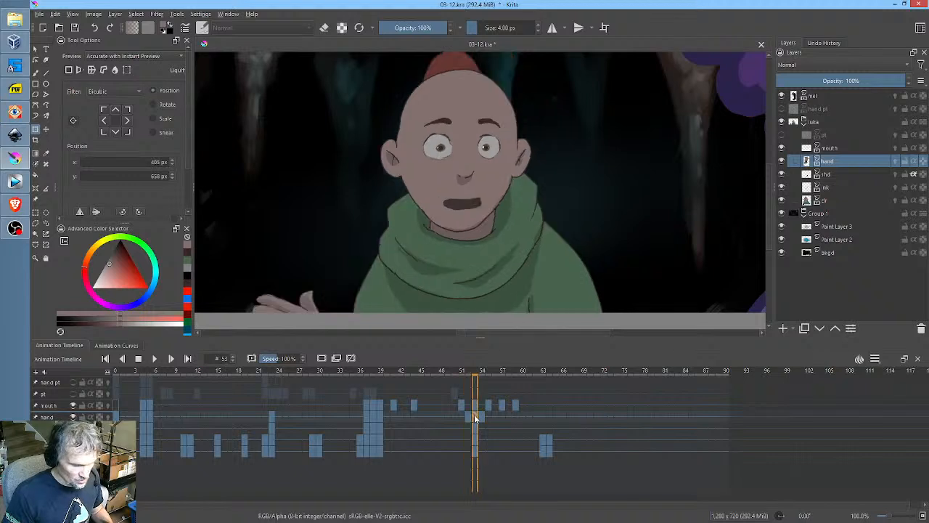
pyautogui.moveTo(474, 414); pyautogui.dragTo(482, 415)
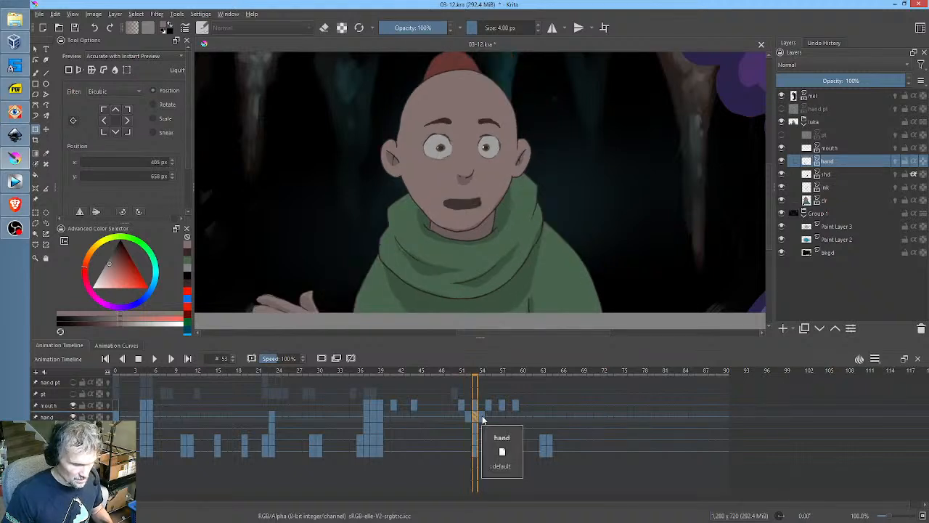
pyautogui.moveTo(482, 420); pyautogui.dragTo(482, 419)
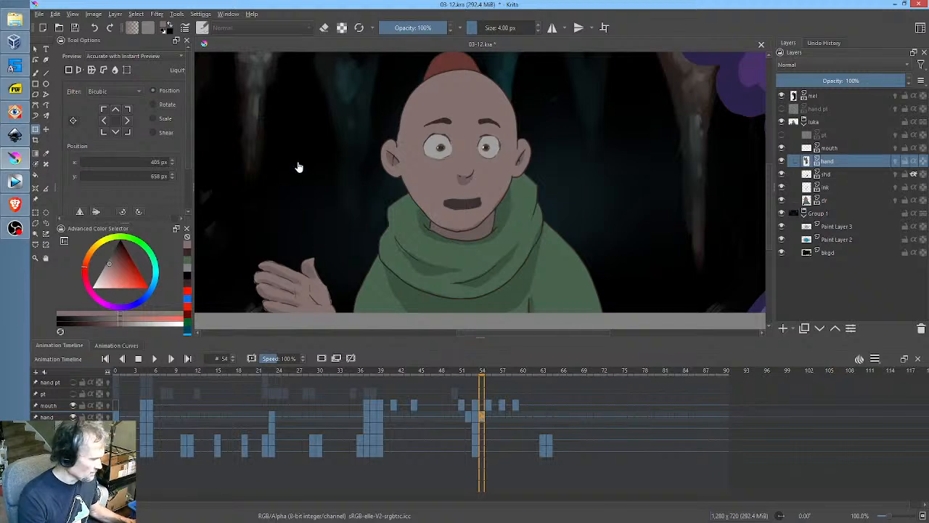
# Touch up the area beside the thumb at frame 53 with the brush in eraser mode and save the document
pyautogui.press('b')
pyautogui.press('e')
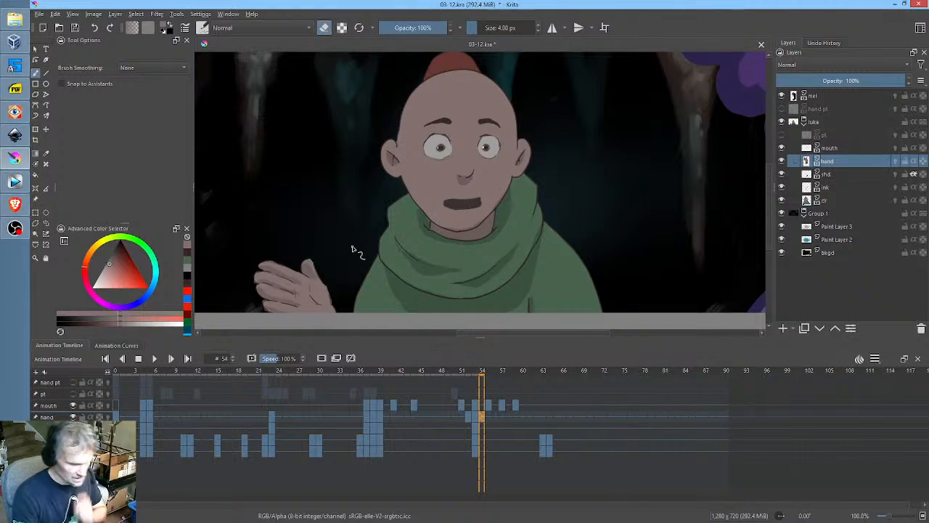
pyautogui.click(475, 417)
pyautogui.moveTo(312, 289); pyautogui.dragTo(315, 297)
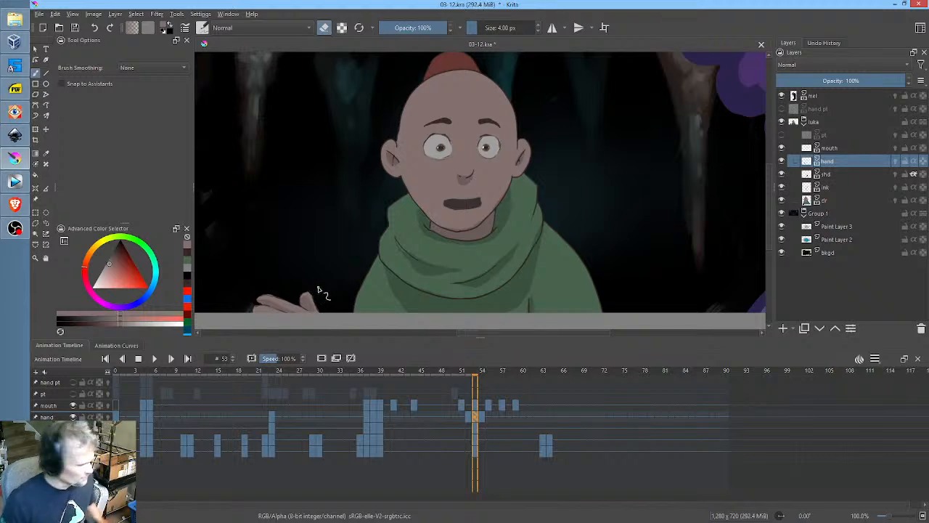
pyautogui.hotkey('ctrl', 's')
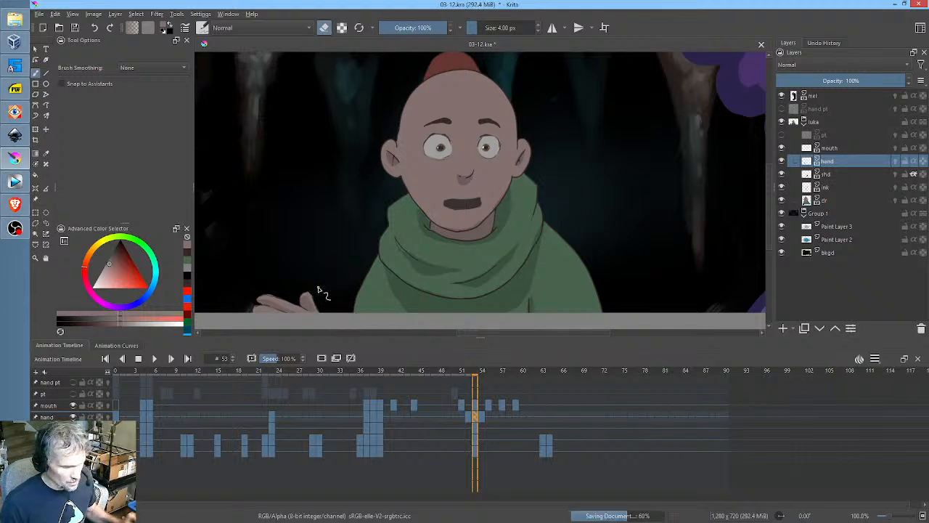
# Return to frame 0 and play the whole animation at 100% zoom to review the character's motion
pyautogui.press('Home')
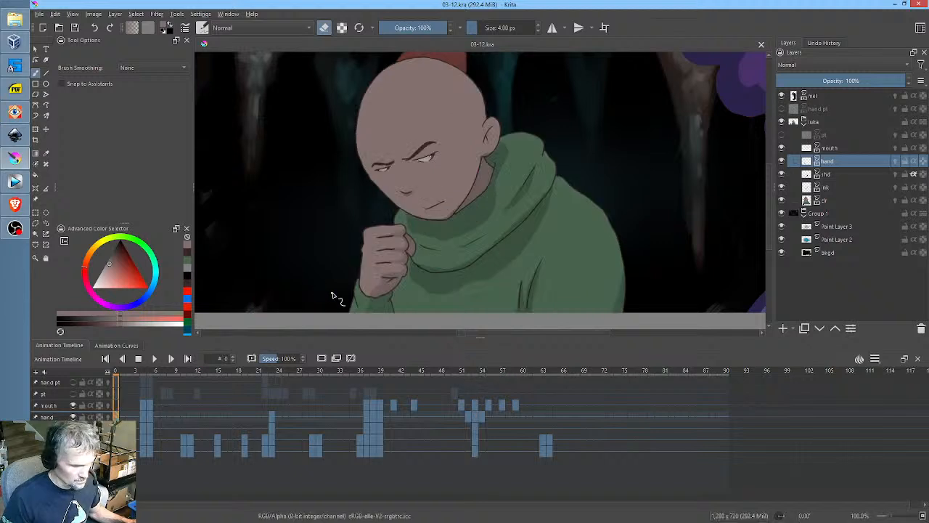
pyautogui.press('-')
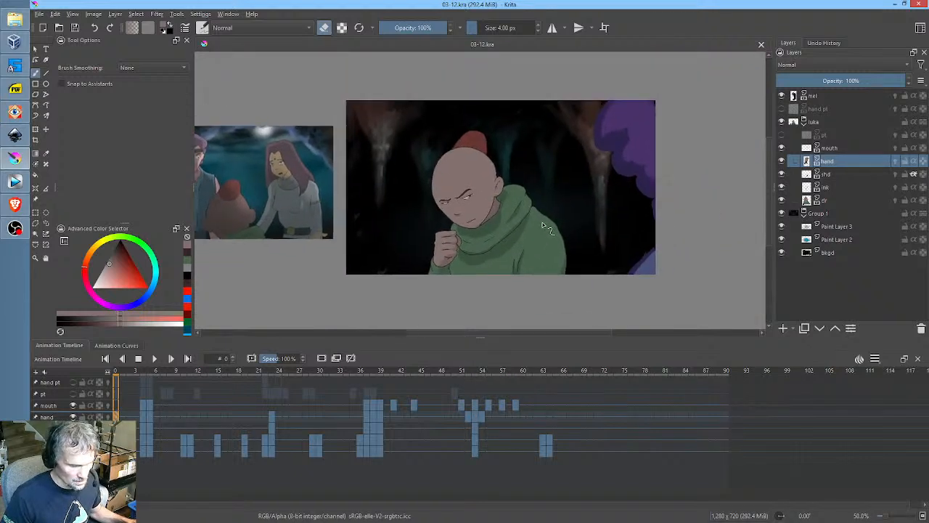
pyautogui.press('+')
pyautogui.press('space')
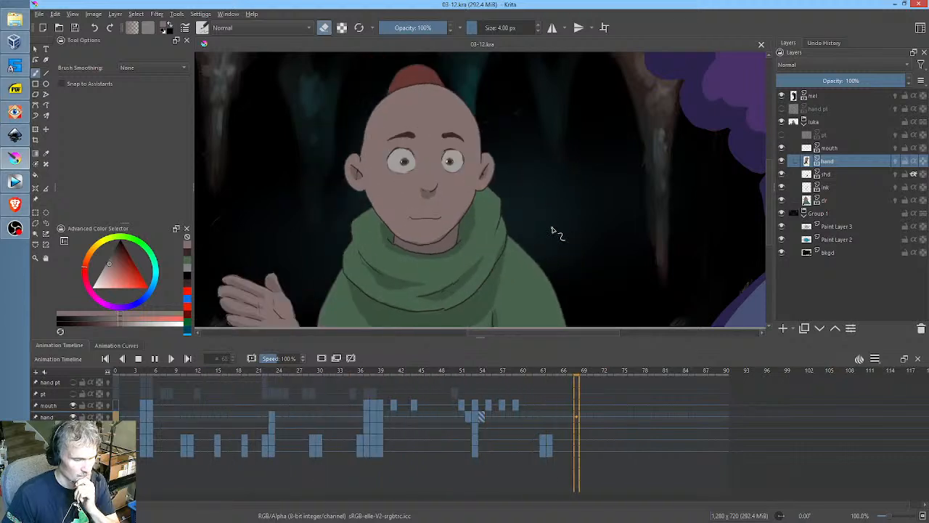
pyautogui.press('space')
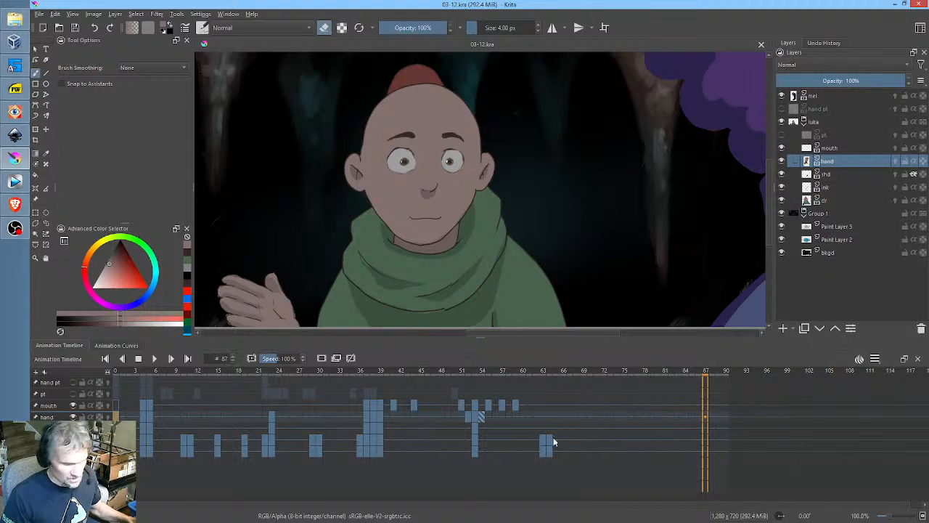
# Copy the keyframe pairs at frames 63 and 64 to frames 69 and 70, check them in playback, and save the document
pyautogui.click(542, 438)
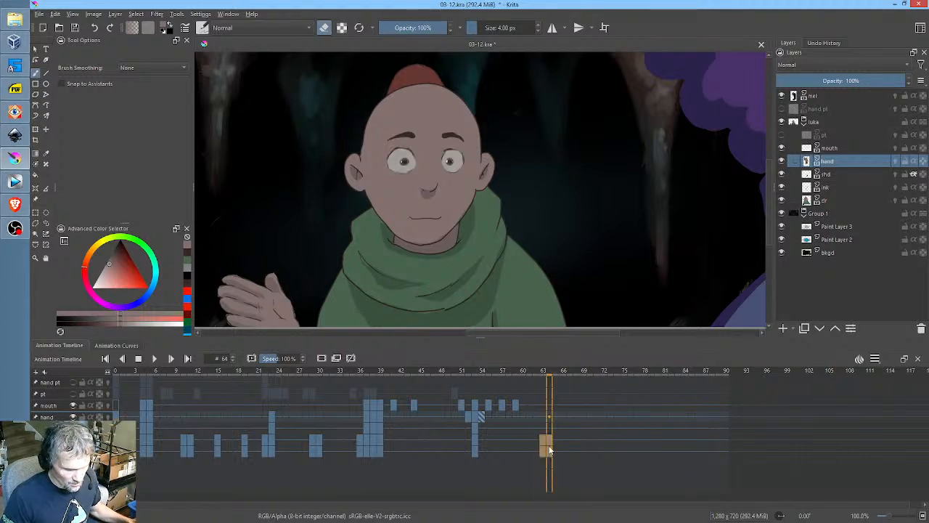
pyautogui.moveTo(551, 449); pyautogui.dragTo(584, 440)
pyautogui.click(448, 430)
pyautogui.press('space')
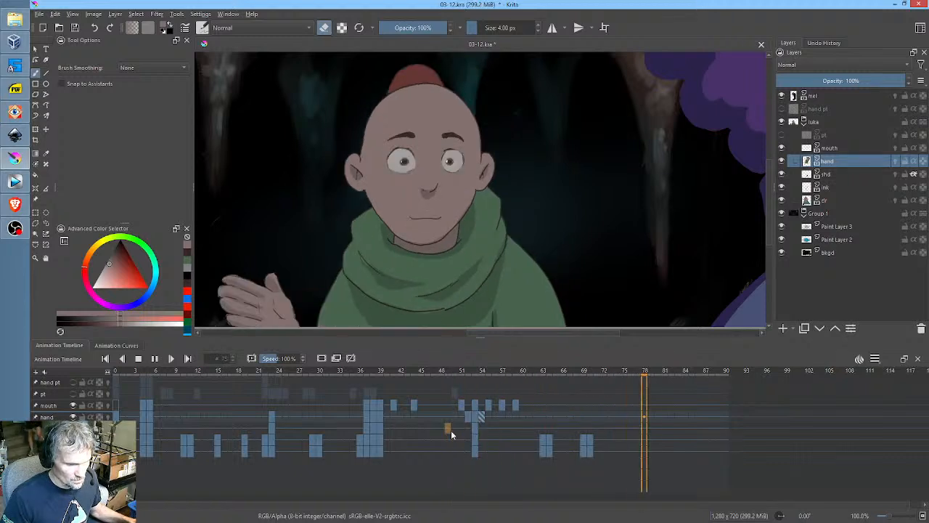
pyautogui.press('space')
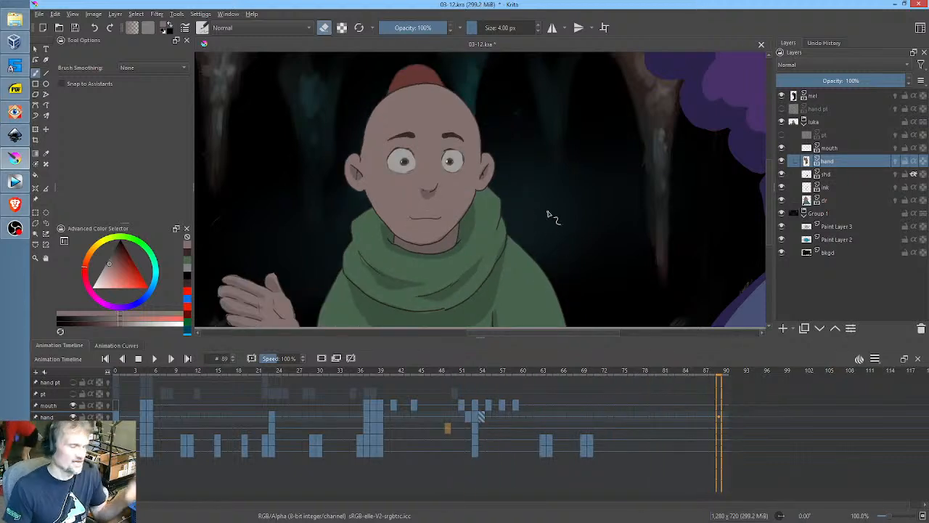
pyautogui.click(76, 29)
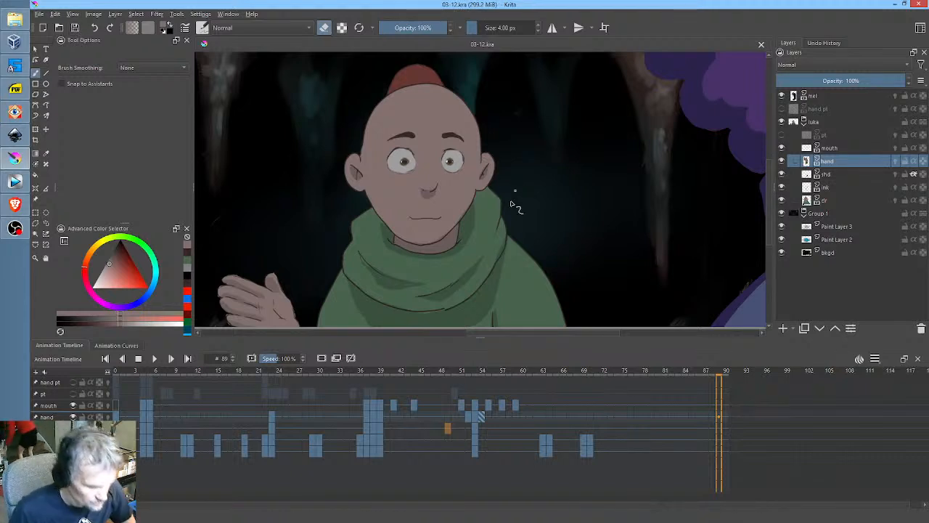
# Enlarge the canvas area by shrinking the timeline and play the animation from frame 0
pyautogui.moveTo(488, 336); pyautogui.dragTo(486, 361)
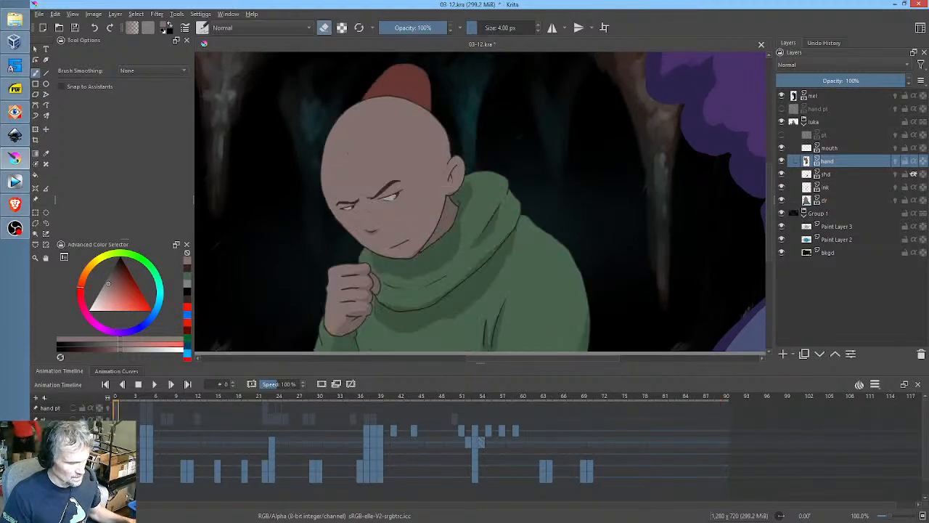
pyautogui.scroll(-2, 478, 173)
pyautogui.moveTo(479, 173); pyautogui.dragTo(487, 207)
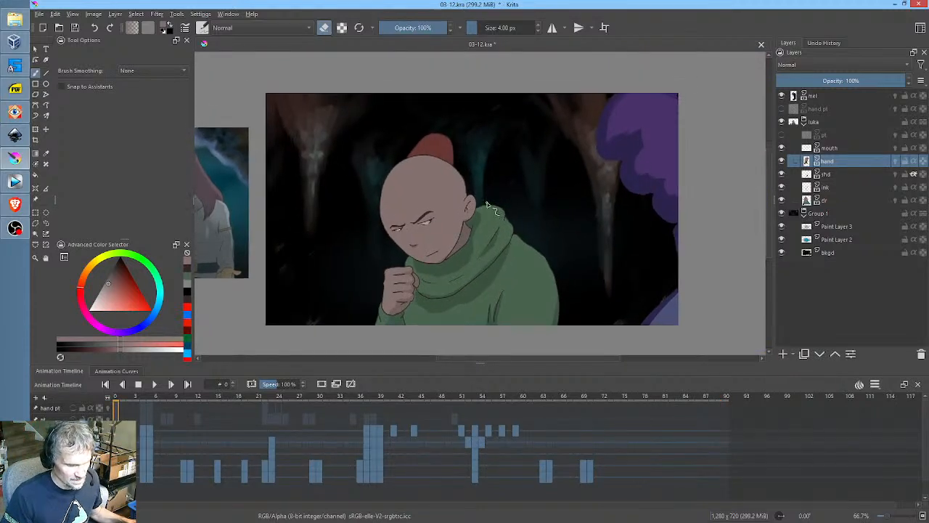
pyautogui.scroll(2, 487, 206)
pyautogui.press('space')
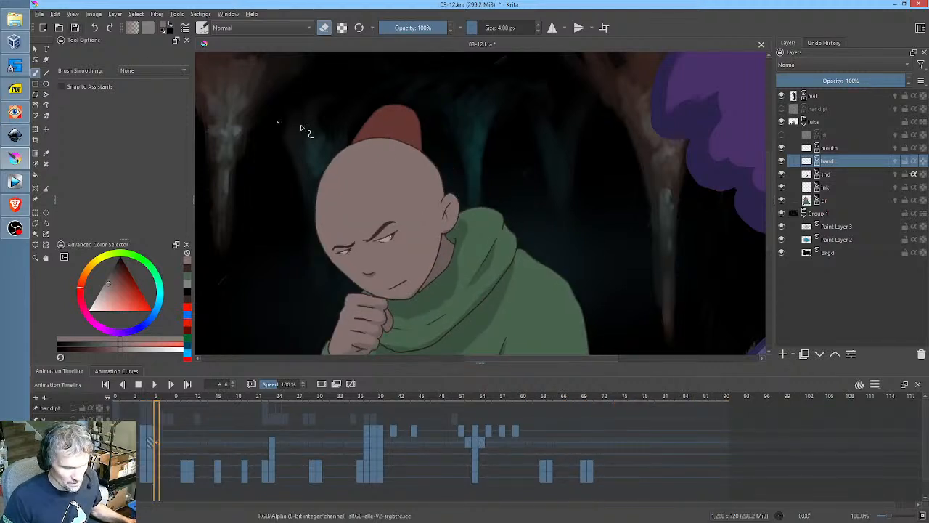
# Save the document and render frames 0 to 90 as a PNG image sequence with the base name 03-12
pyautogui.hotkey('ctrl', 's')
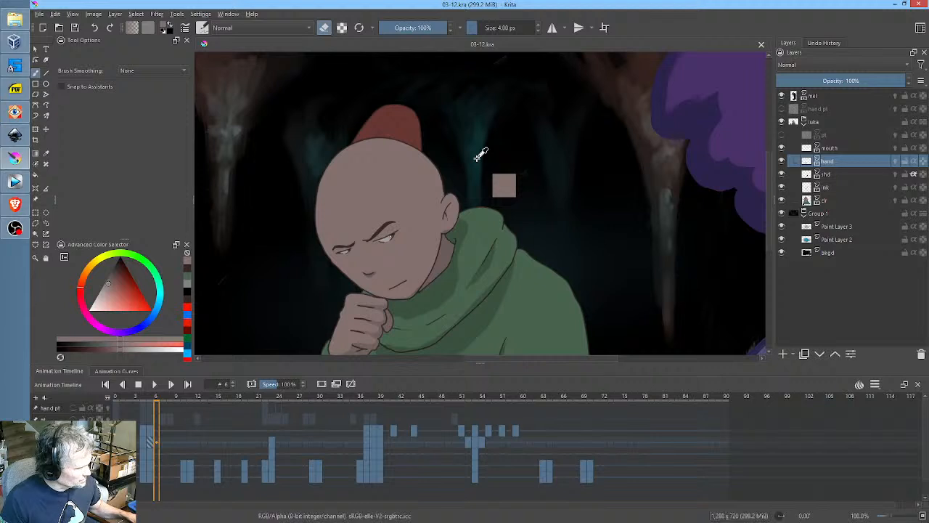
pyautogui.hotkey('ctrl', 'shift', 'r')
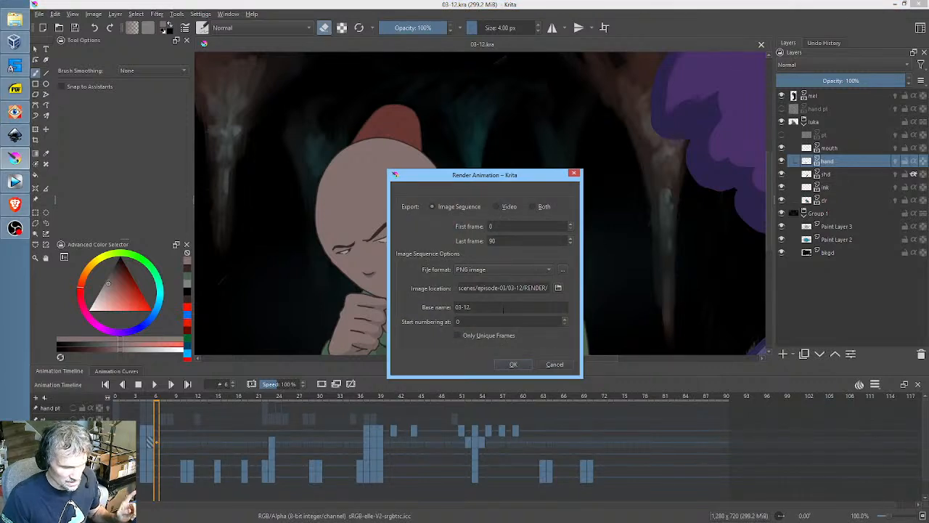
pyautogui.click(509, 364)
pyautogui.click(532, 286)
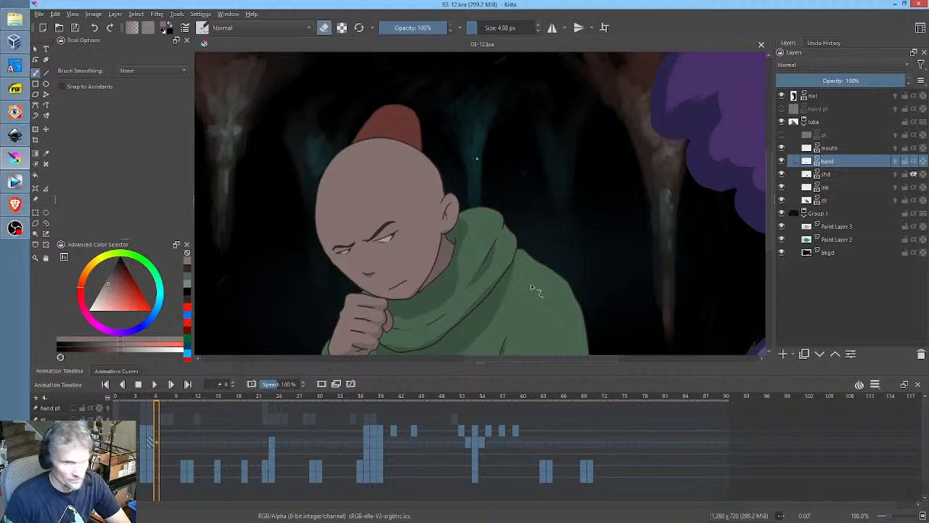
# Compare the fist's pose at frames 0, 4 and 5 on the hand layer
pyautogui.click(117, 398)
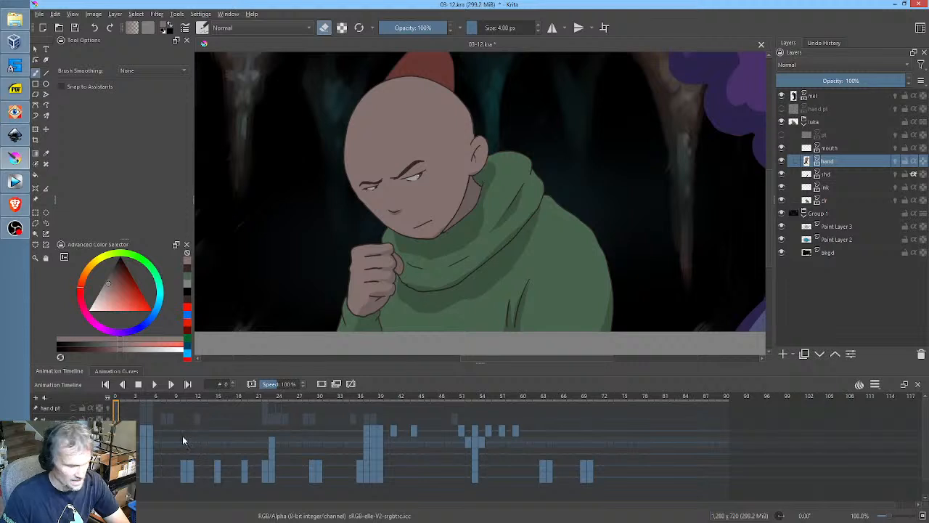
pyautogui.moveTo(132, 398)
pyautogui.mouseDown()
pyautogui.moveTo(177, 399)
pyautogui.moveTo(129, 408)
pyautogui.moveTo(161, 407)
pyautogui.moveTo(147, 409)
pyautogui.mouseUp()
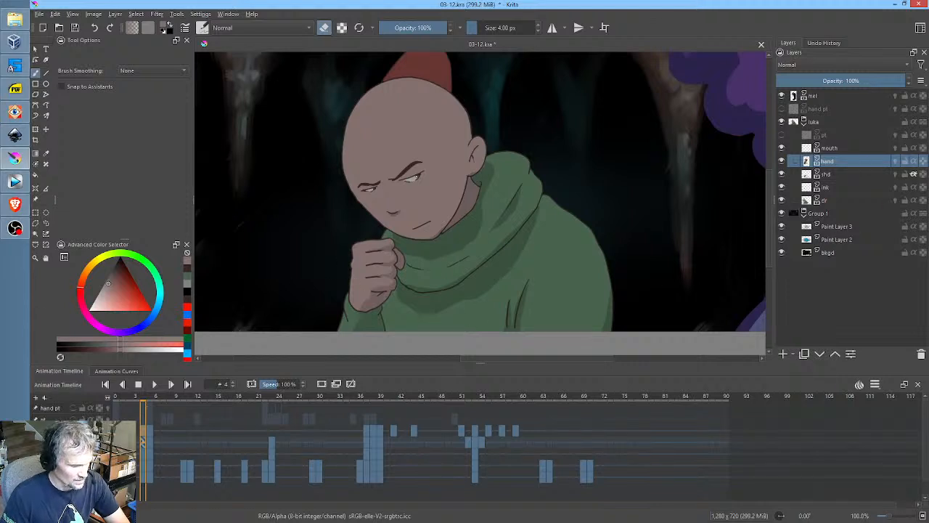
pyautogui.click(116, 443)
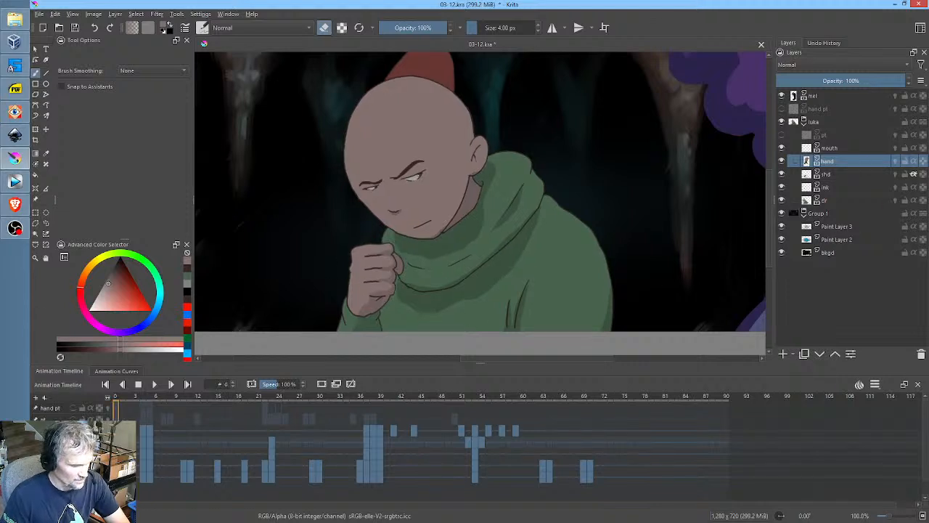
pyautogui.click(145, 448)
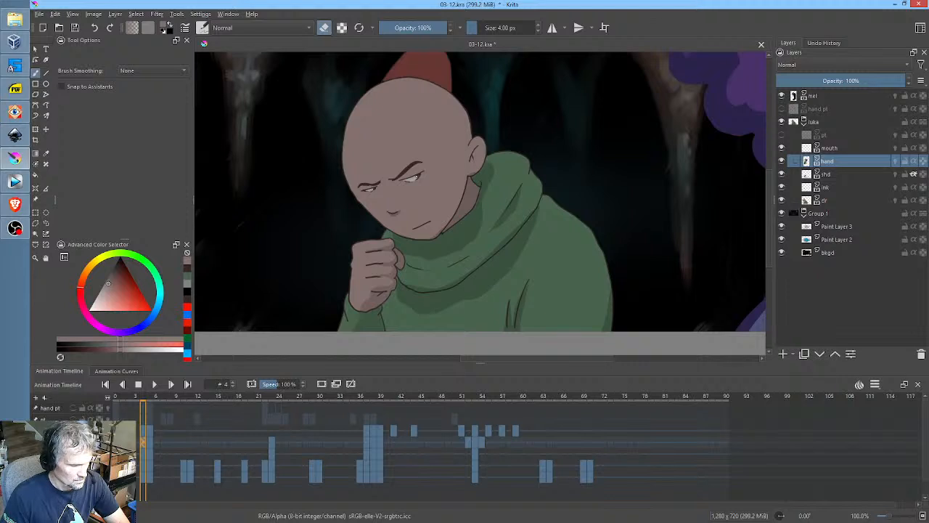
pyautogui.click(136, 445)
pyautogui.click(148, 445)
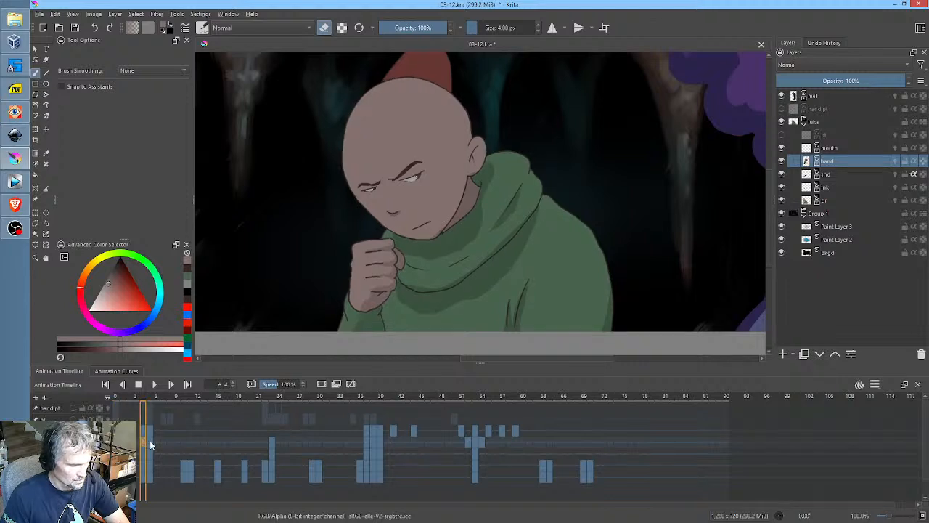
pyautogui.click(150, 445)
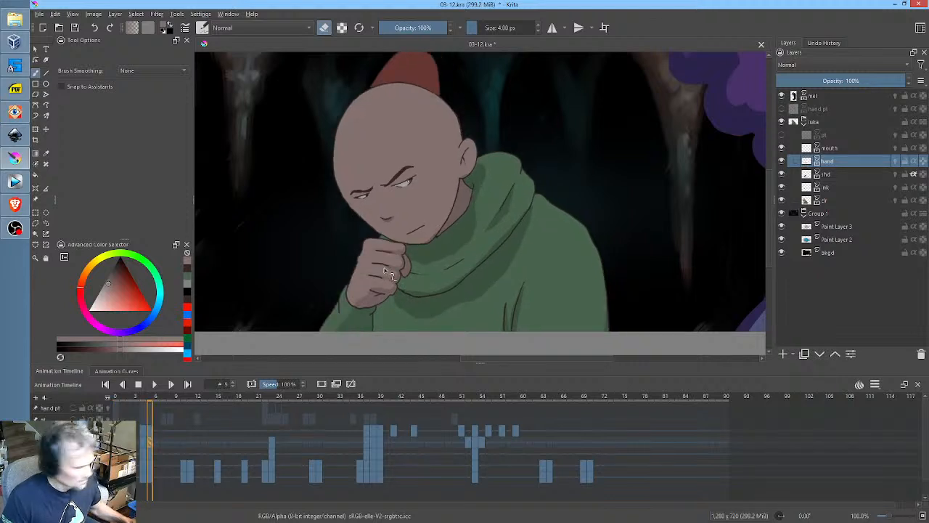
# Rotate the fist at frame 5 more upright, move it to about x 413, y 652 px, and check it against frame 4 and in playback
pyautogui.hotkey('ctrl', 't')
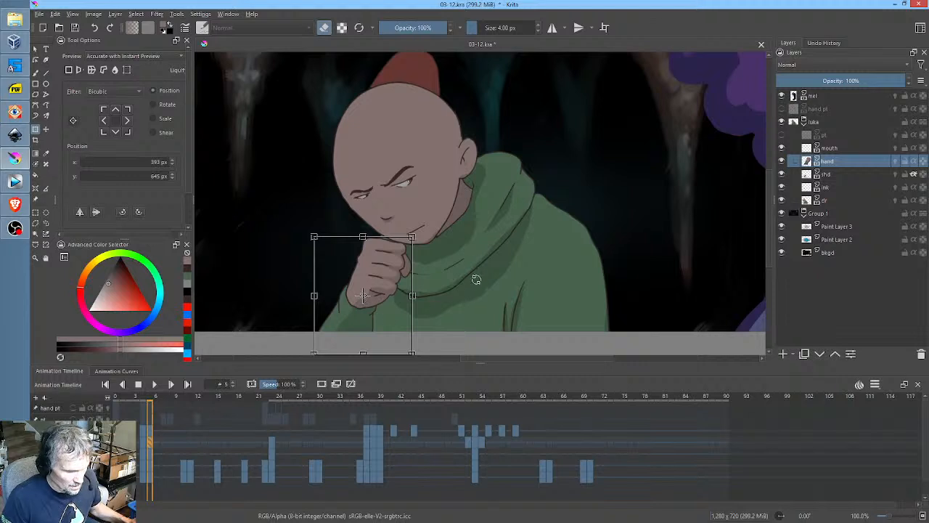
pyautogui.moveTo(476, 279); pyautogui.dragTo(460, 244)
pyautogui.moveTo(375, 295); pyautogui.dragTo(388, 302)
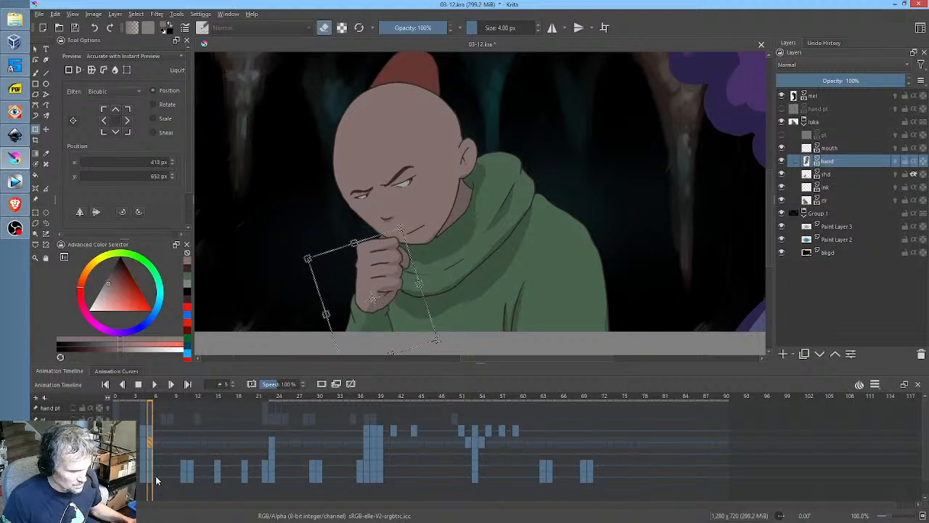
pyautogui.click(144, 441)
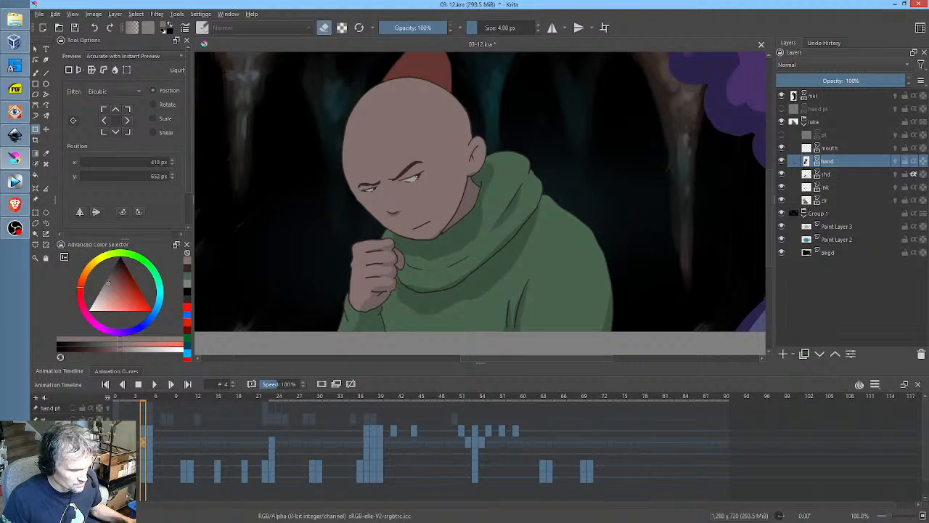
pyautogui.click(151, 441)
pyautogui.click(143, 442)
pyautogui.click(151, 441)
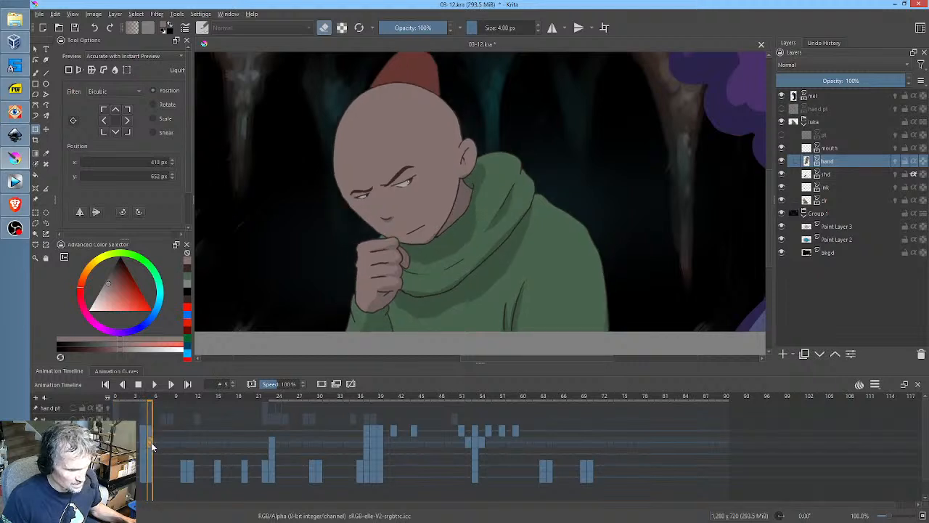
pyautogui.press('space')
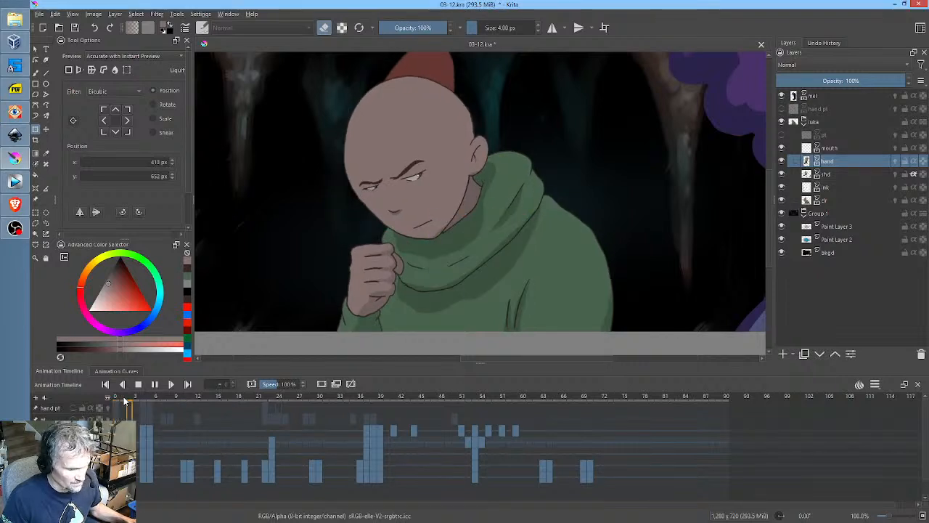
pyautogui.press('space')
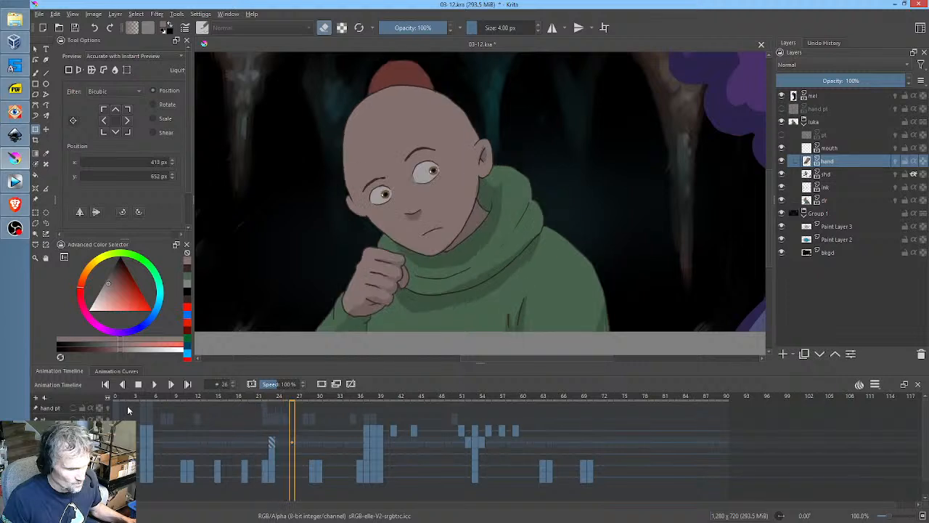
# Adjust the frame 5 fist under the chin at about x 451, y 657 px and check the motion in playback
pyautogui.click(151, 442)
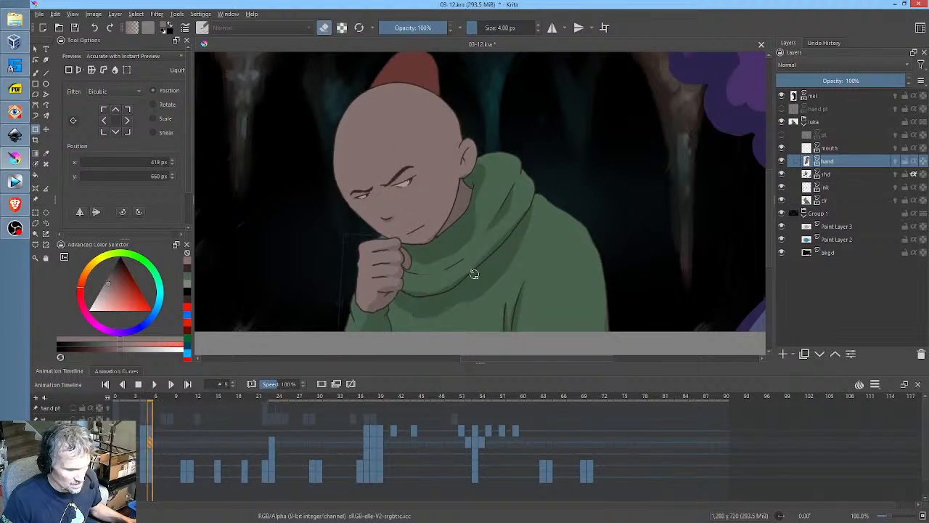
pyautogui.moveTo(381, 280); pyautogui.dragTo(402, 278)
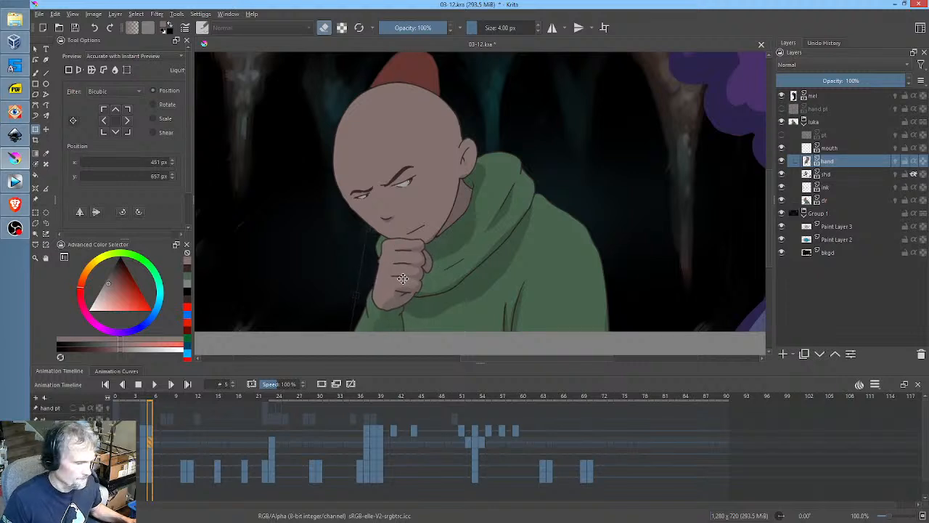
pyautogui.click(143, 444)
pyautogui.press('space')
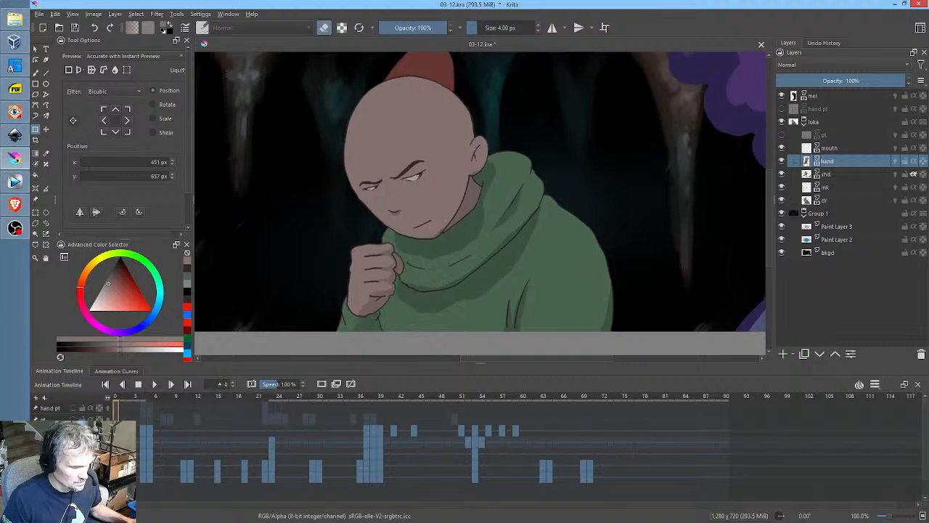
pyautogui.press('space')
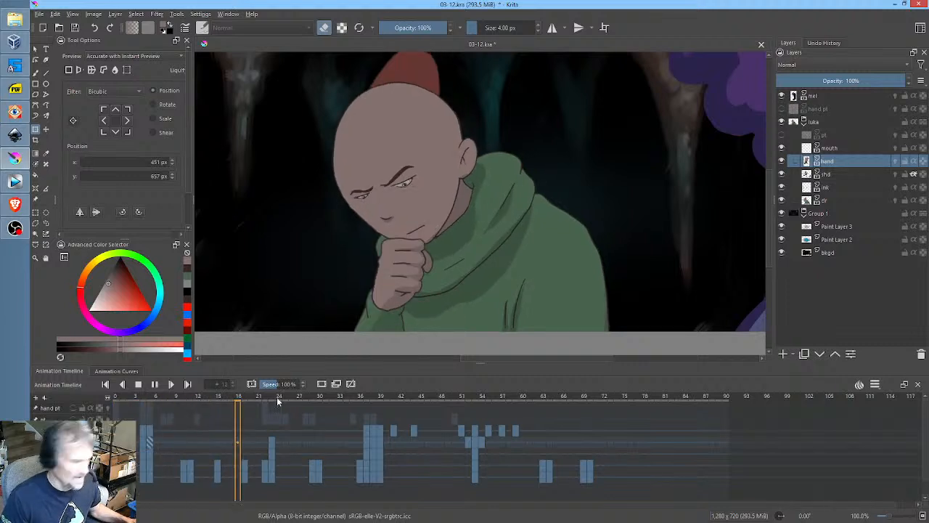
# Move the fist at frame 4 to about x 419, y 658 px and review the full-frame animation in playback
pyautogui.click(144, 445)
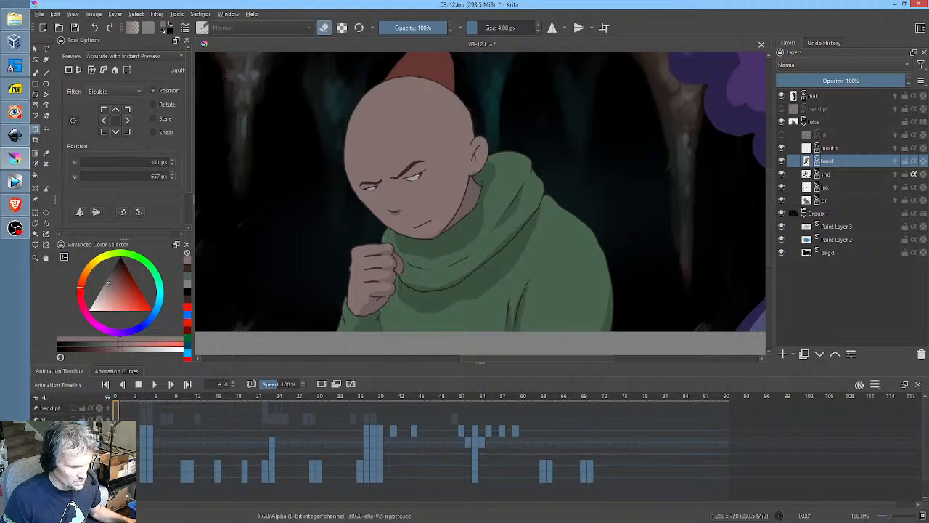
pyautogui.click(153, 442)
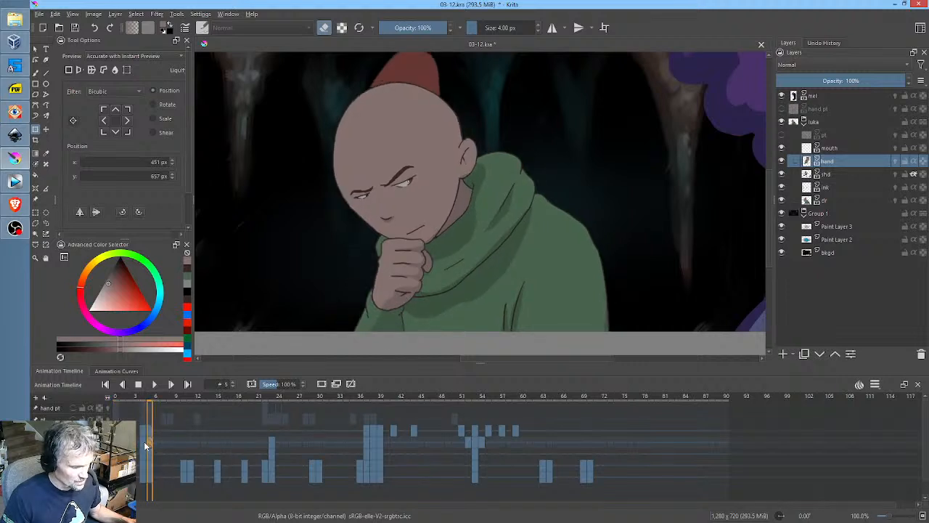
pyautogui.click(145, 441)
pyautogui.click(365, 294)
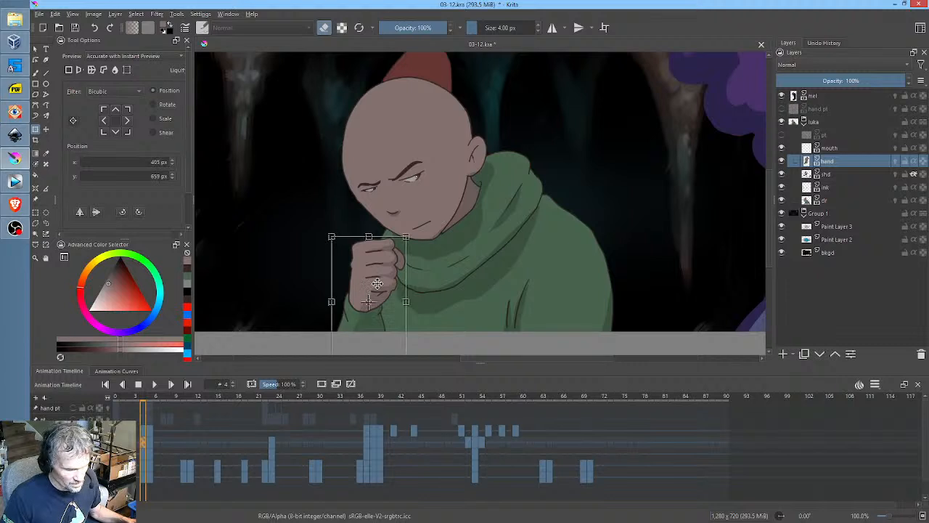
pyautogui.moveTo(386, 281); pyautogui.dragTo(394, 280)
pyautogui.press('space')
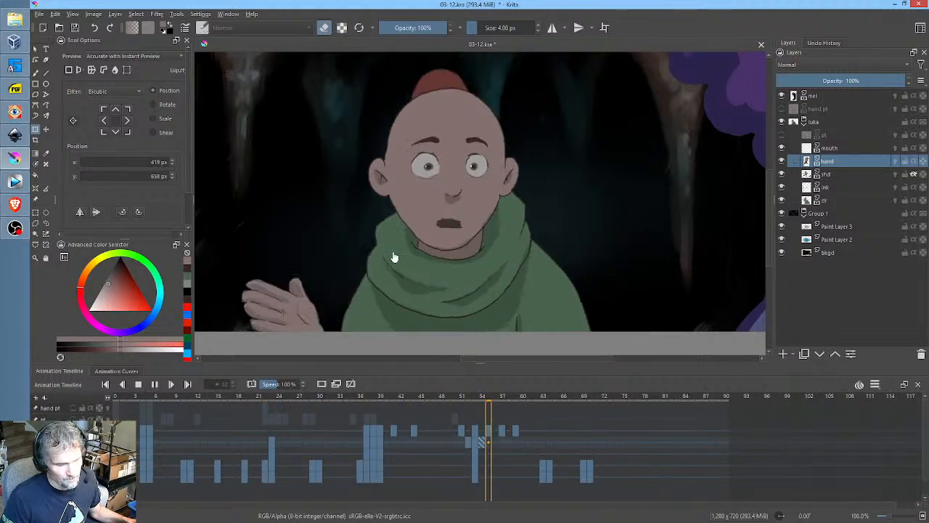
pyautogui.scroll(-1, 363, 265)
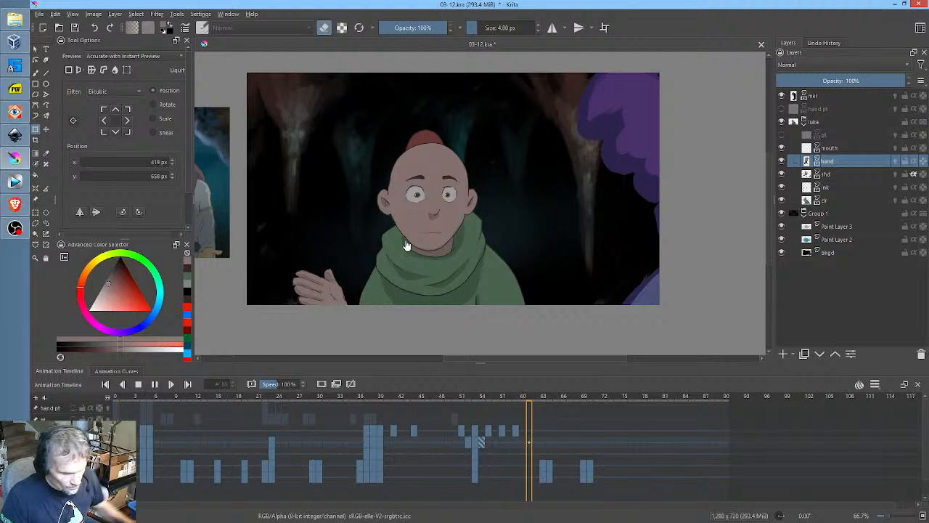
pyautogui.press('space')
# Save the document and render the 03-12 image sequence again, replacing the old frames in the RENDER folder
pyautogui.hotkey('ctrl', 'shift', 'r')
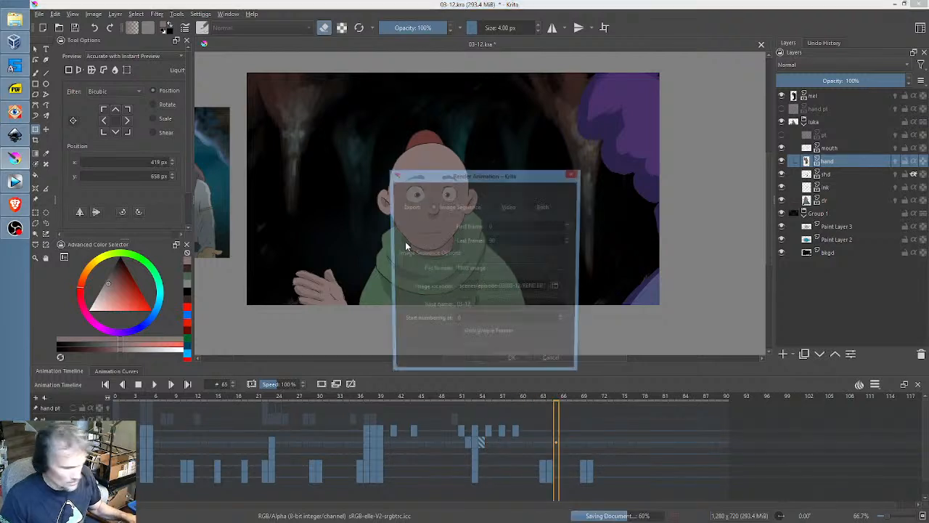
pyautogui.click(514, 361)
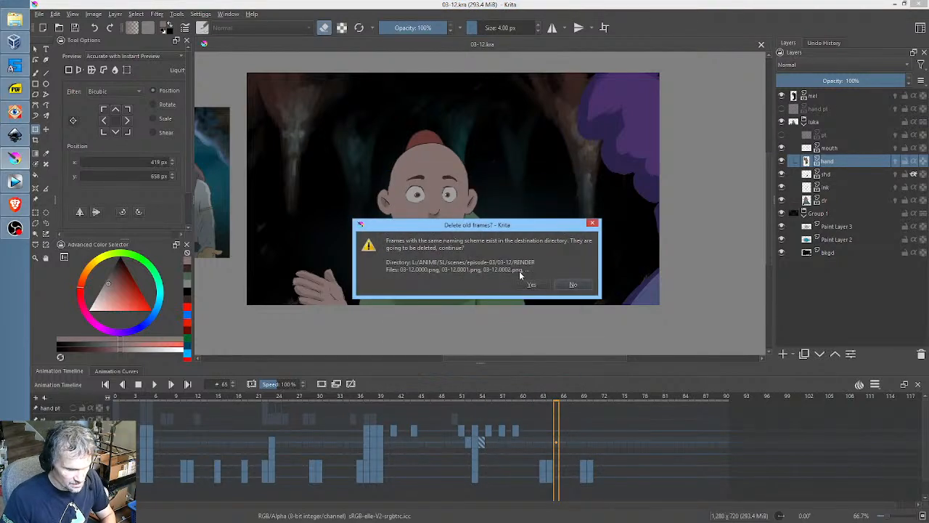
pyautogui.click(530, 285)
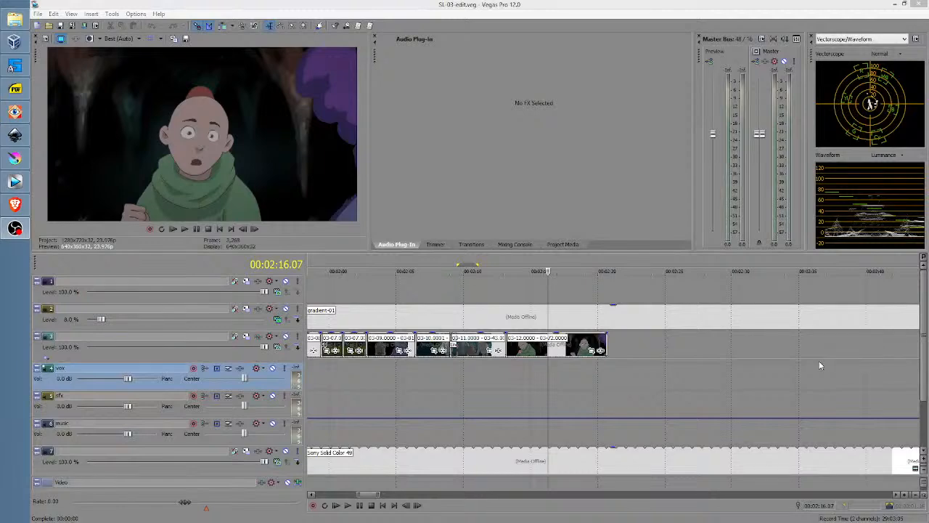
# Switch to Vegas Pro and delete the old 03-12 clip from video track 3, placing the cursor at the end of clip 03-11
pyautogui.click(539, 351)
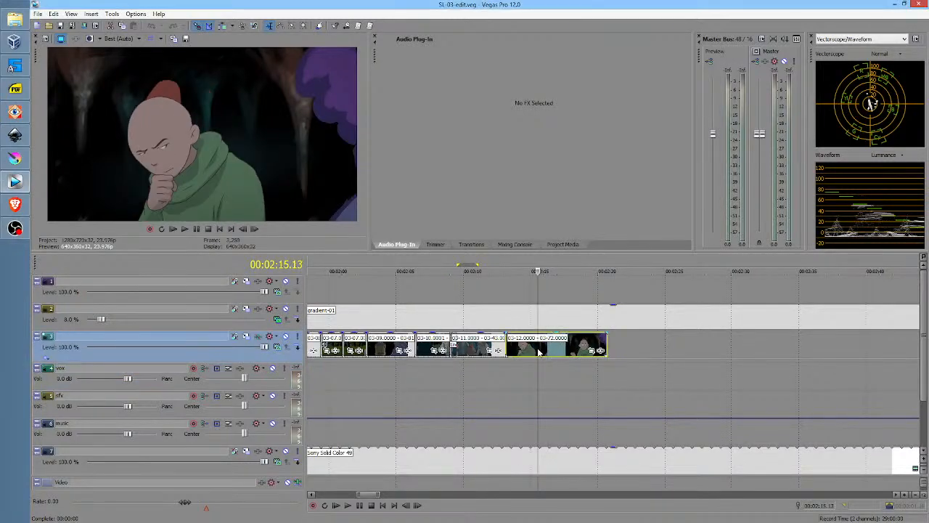
pyautogui.press('Delete')
pyautogui.click(505, 351)
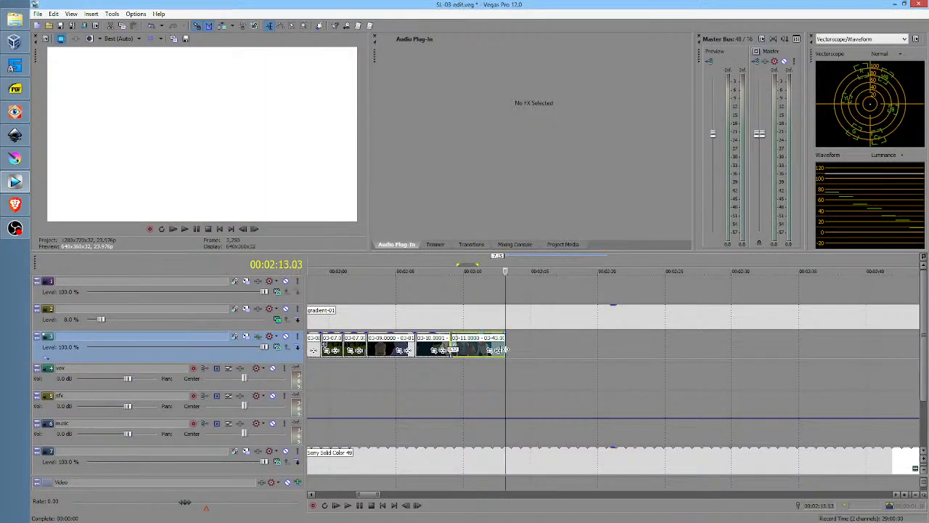
# Clean the unused 03-12 sequence out of the project media and keep the cursor at the end of clip 03-11
pyautogui.click(563, 244)
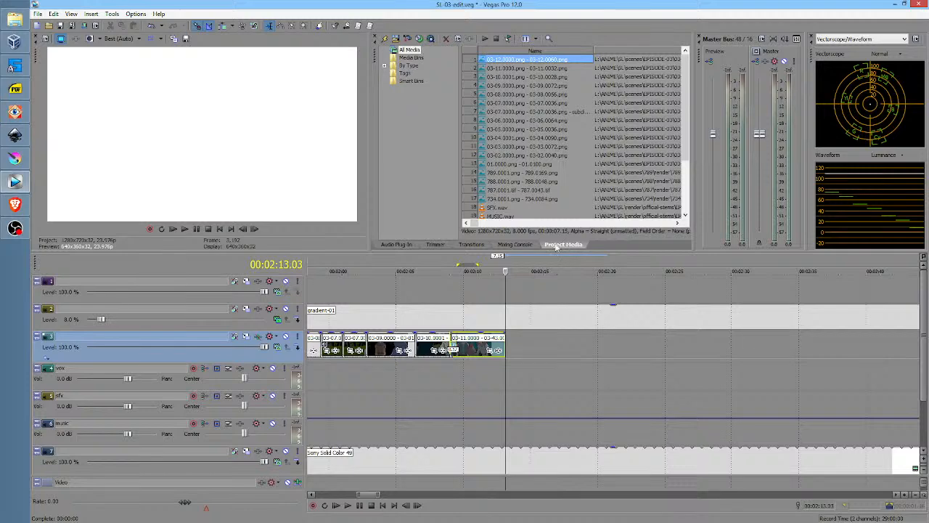
pyautogui.click(112, 14)
pyautogui.click(143, 174)
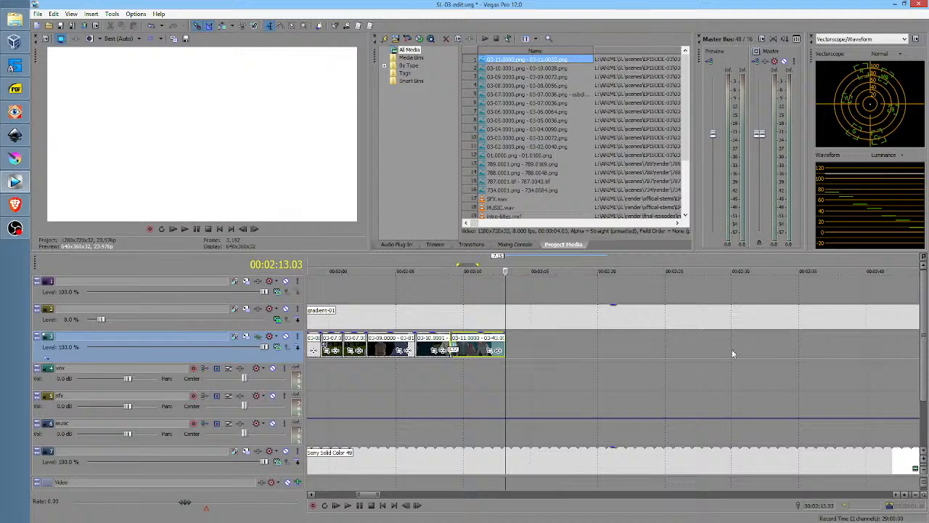
pyautogui.click(504, 351)
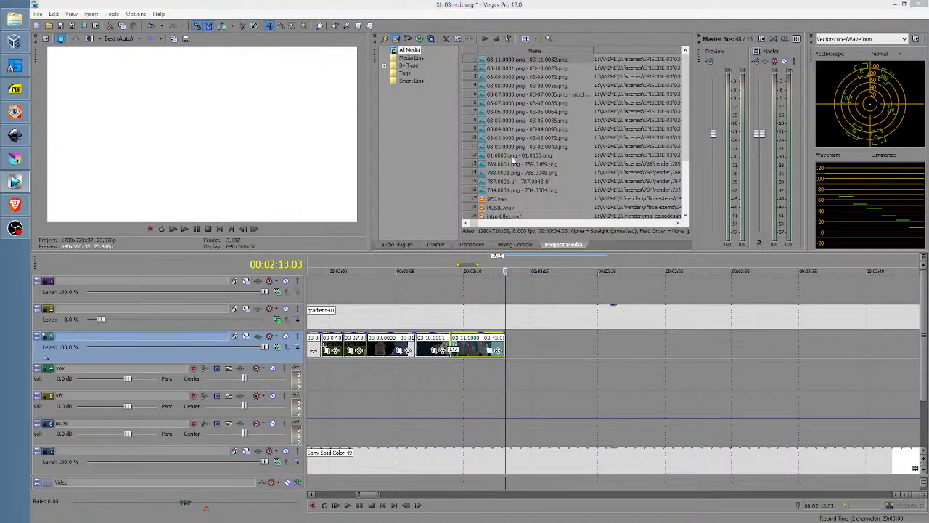
# Start a media import and browse to the EPISODE-03 folder inside the SL scenes directory
pyautogui.click(396, 39)
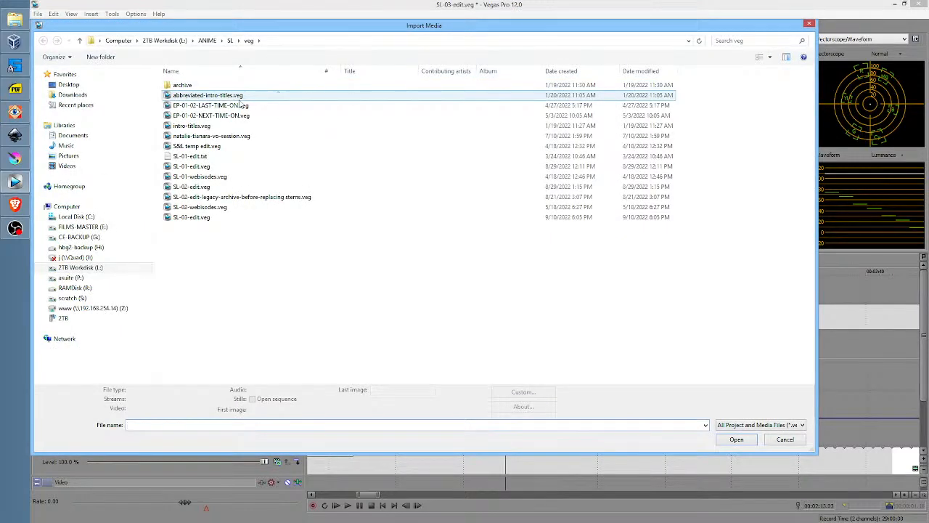
pyautogui.click(230, 40)
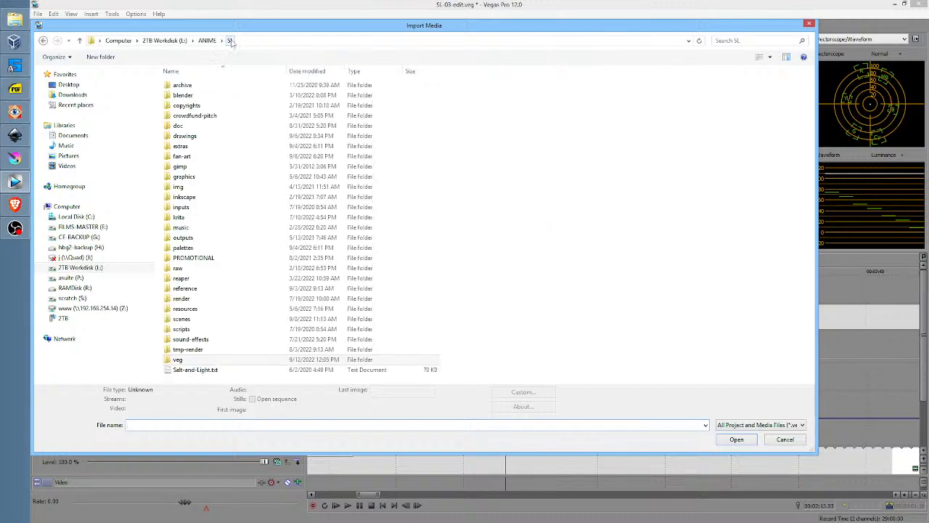
pyautogui.doubleClick(190, 320)
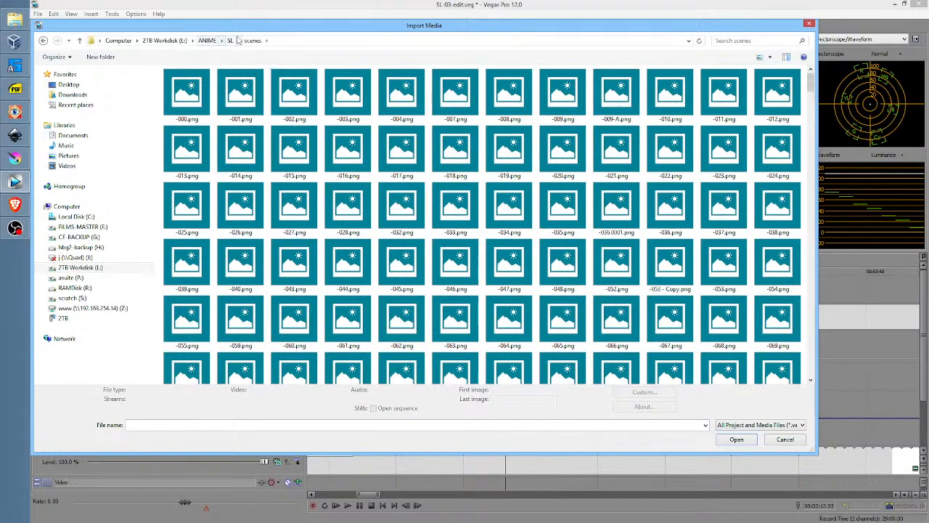
pyautogui.click(251, 40)
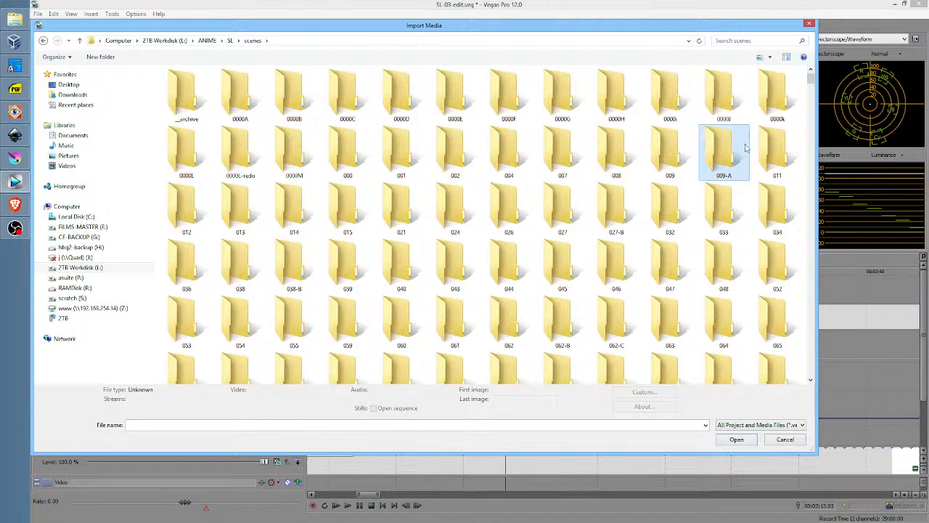
pyautogui.scroll(-5, 748, 148)
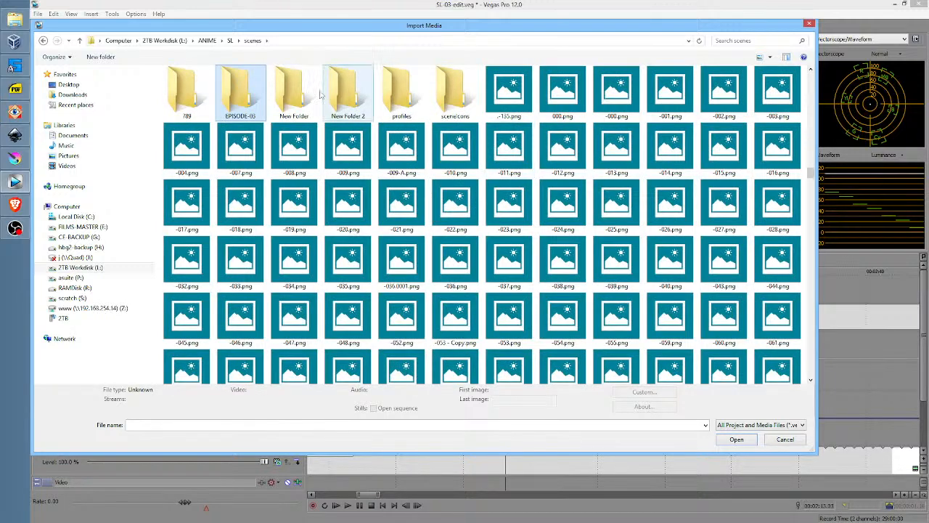
pyautogui.doubleClick(229, 98)
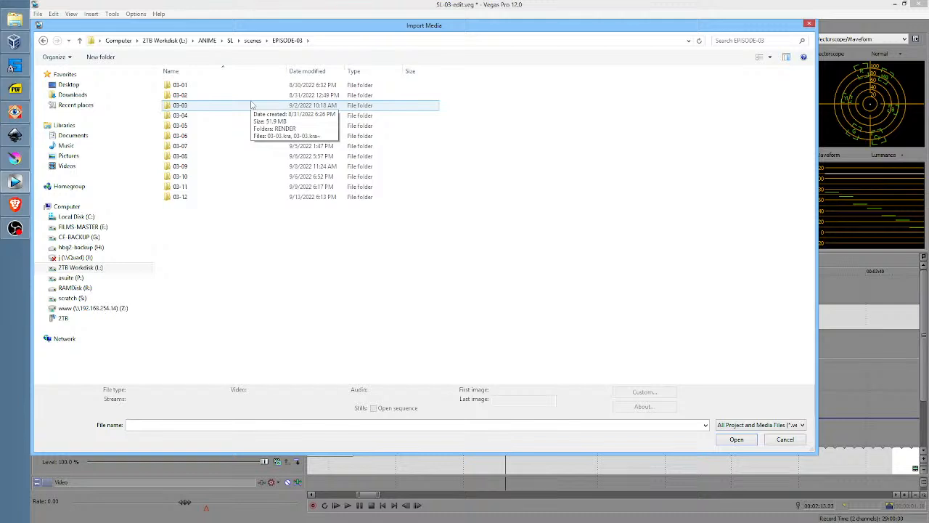
pyautogui.doubleClick(198, 190)
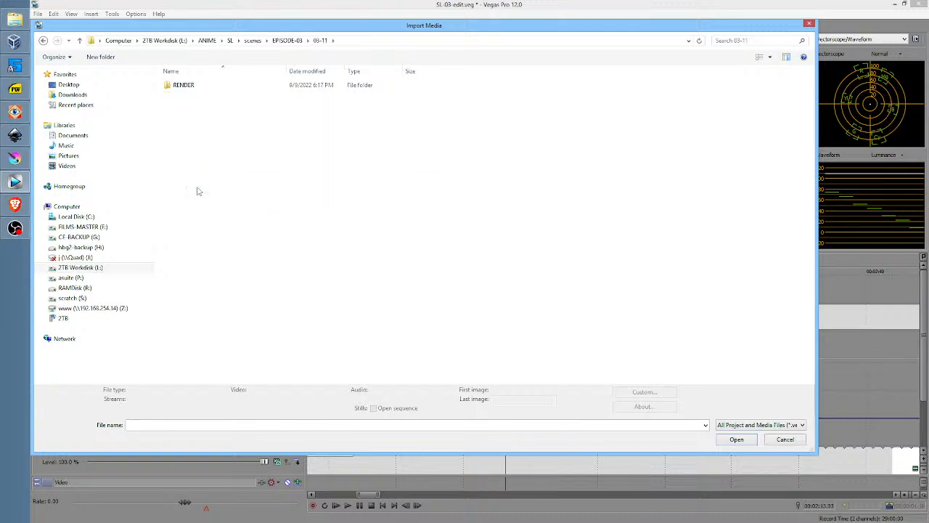
pyautogui.doubleClick(188, 87)
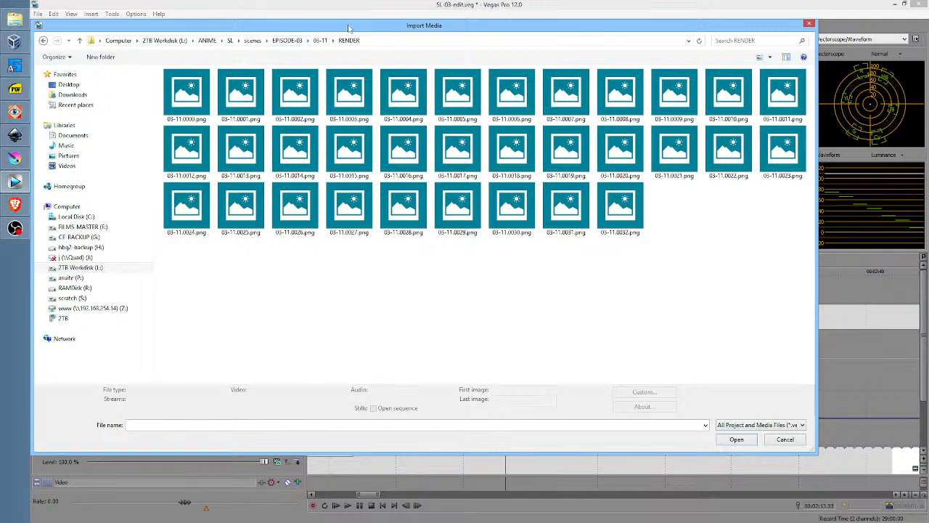
pyautogui.moveTo(348, 27); pyautogui.dragTo(458, 332)
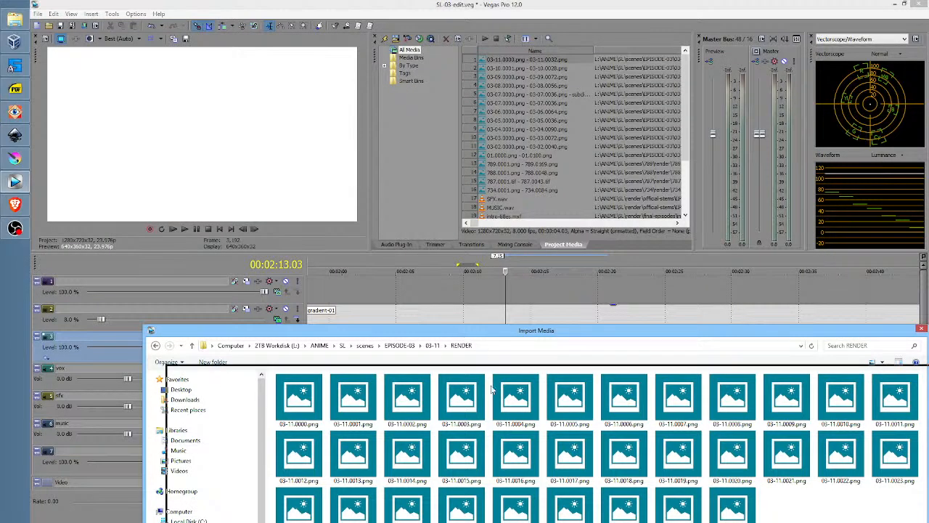
pyautogui.moveTo(492, 389); pyautogui.dragTo(415, 64)
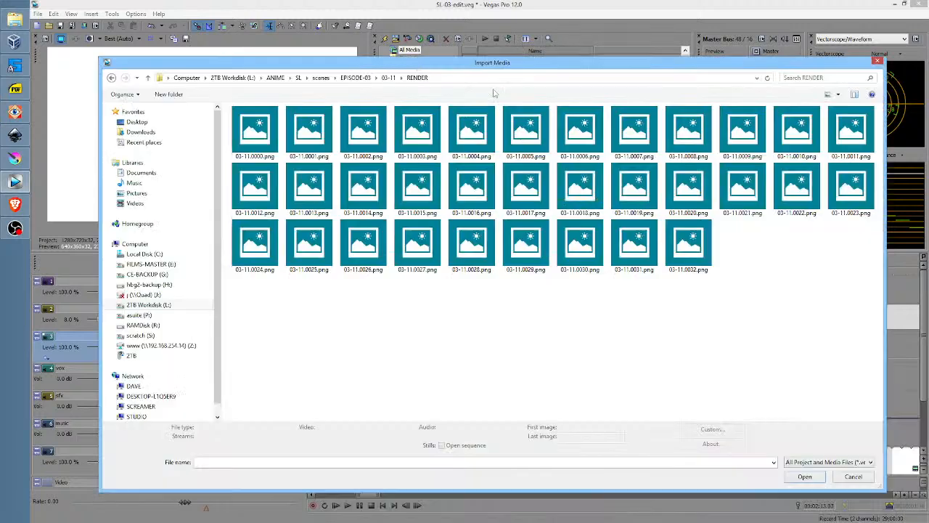
pyautogui.click(387, 78)
pyautogui.click(355, 78)
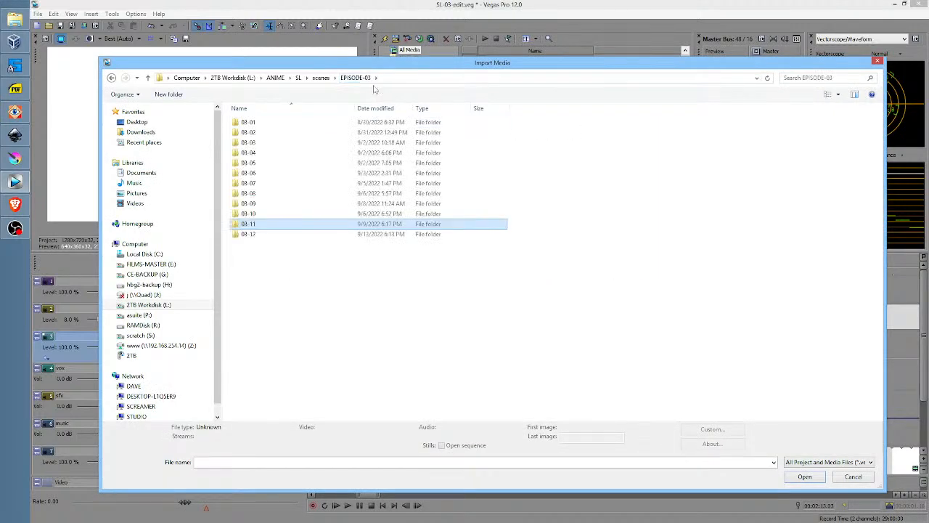
# Import the frames from the 03-12 RENDER folder as an image sequence starting at 03-12.0000.png and ending at image 90
pyautogui.click(268, 237)
pyautogui.doubleClick(269, 240)
pyautogui.click(253, 123)
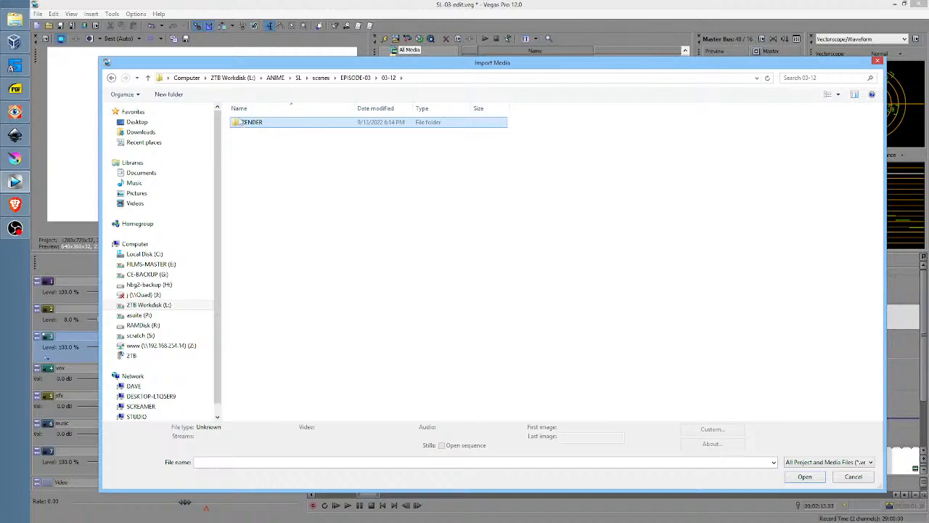
pyautogui.doubleClick(238, 127)
pyautogui.click(244, 129)
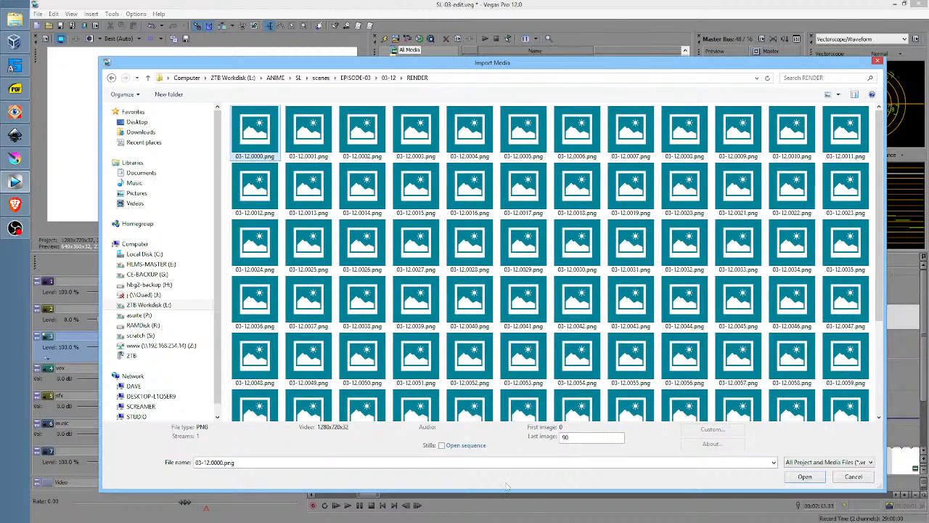
pyautogui.click(813, 476)
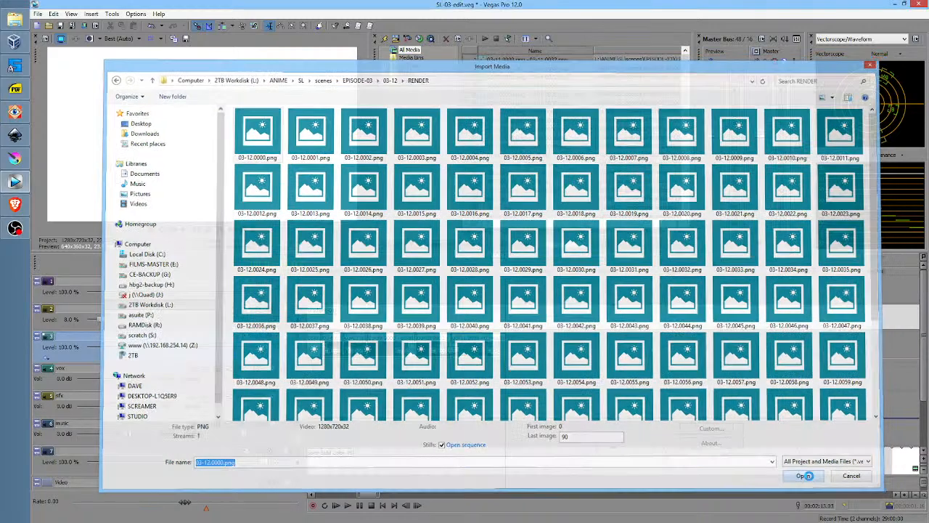
# Set the frame rate of the imported 03-12 sequence to 12 fps
pyautogui.doubleClick(524, 233)
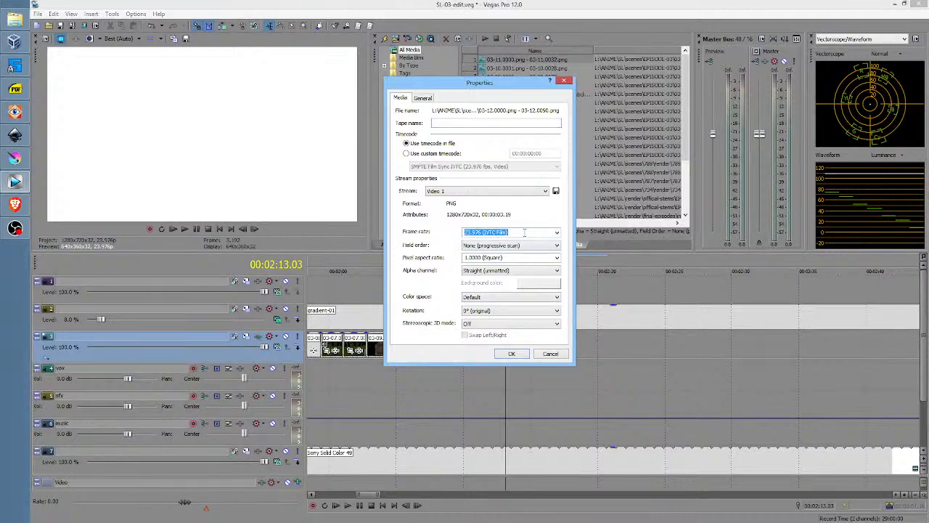
pyautogui.write('12')
pyautogui.click(514, 355)
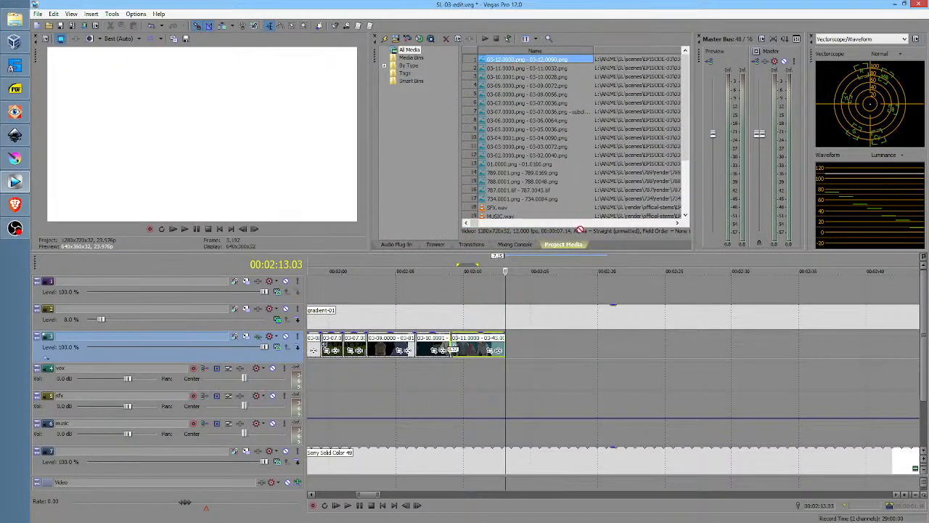
# Place the 03-12 sequence on video track 3 directly after clip 03-11 and disable resampling for it
pyautogui.moveTo(512, 354); pyautogui.dragTo(606, 353)
pyautogui.rightClick(536, 344)
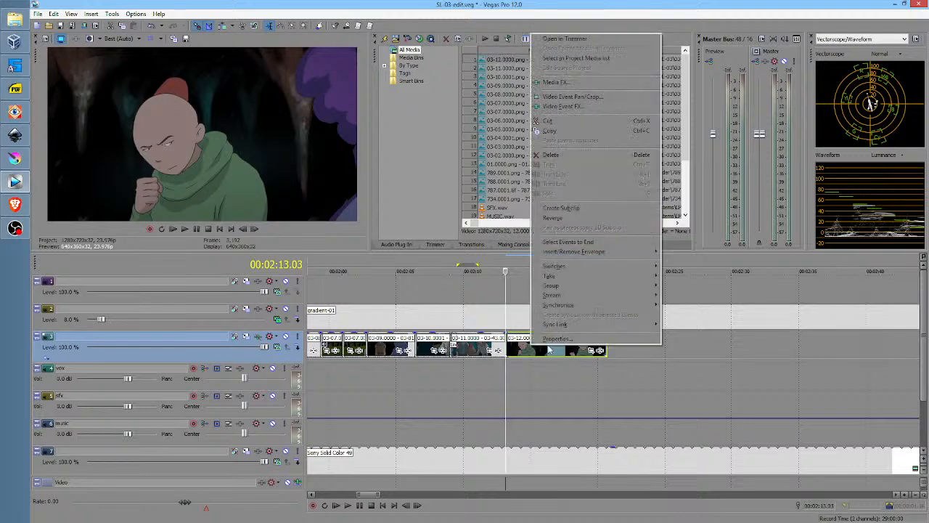
pyautogui.click(559, 328)
pyautogui.click(423, 205)
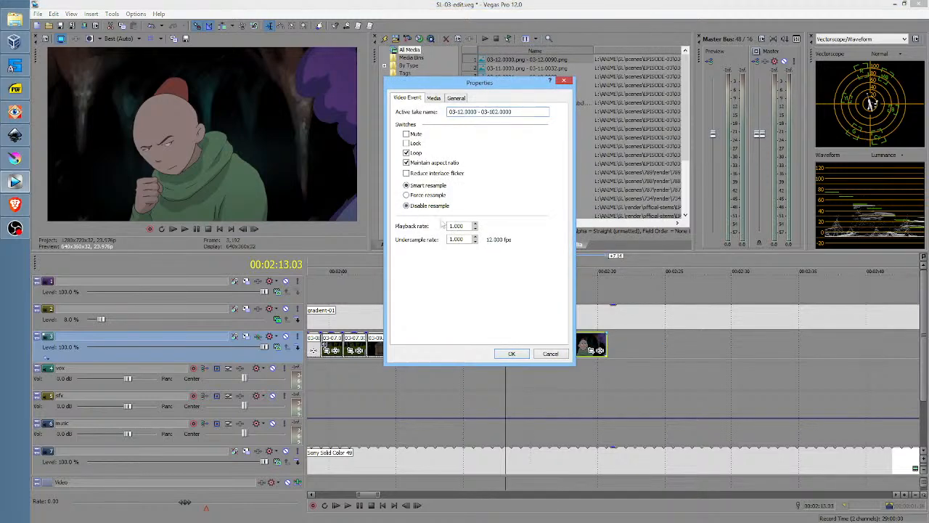
pyautogui.click(511, 355)
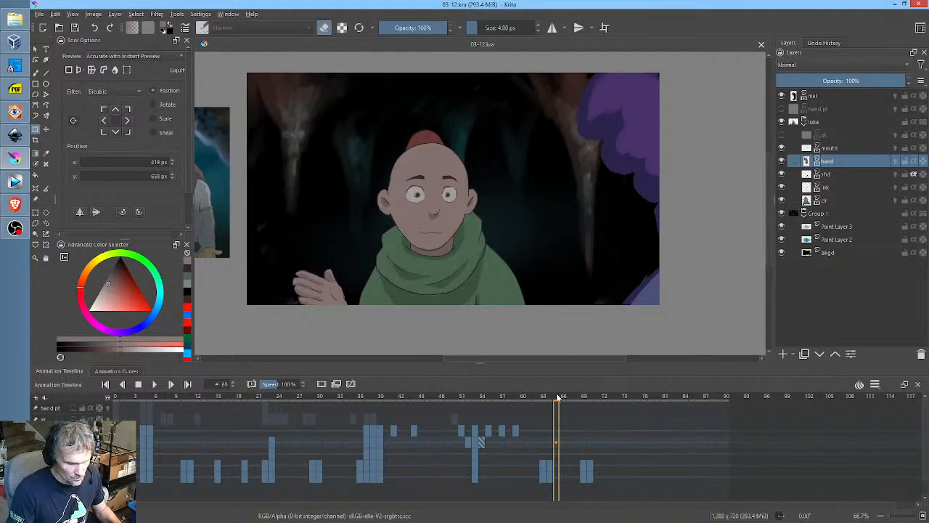
# Switch to Krita, go to frame 53, and make the ink layer active with a close view of the bald character
pyautogui.moveTo(557, 399); pyautogui.dragTo(475, 400)
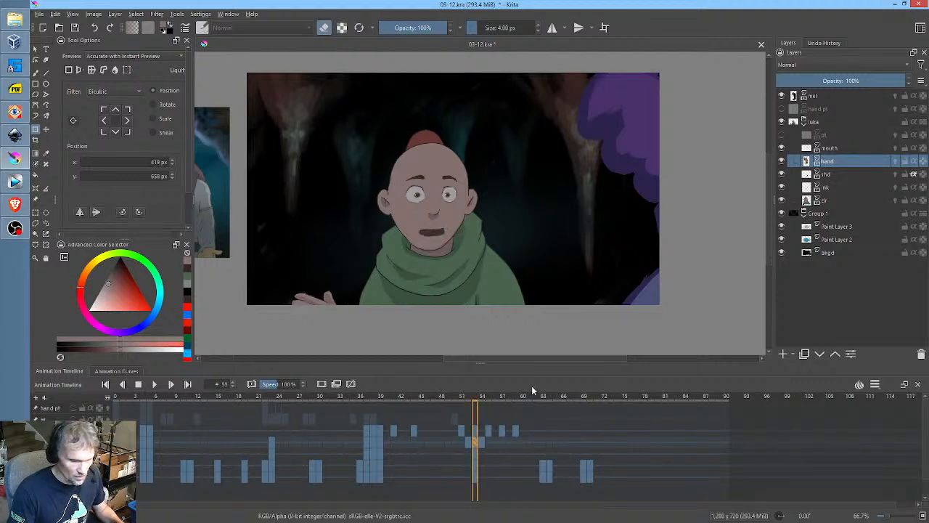
pyautogui.click(828, 189)
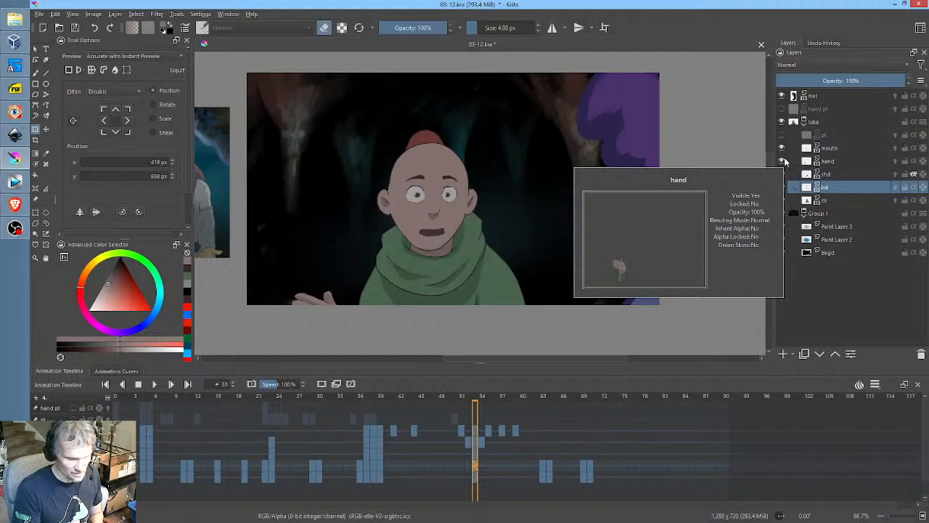
pyautogui.middleClick(489, 252)
pyautogui.moveTo(503, 214); pyautogui.dragTo(509, 209)
pyautogui.moveTo(508, 210); pyautogui.dragTo(549, 152)
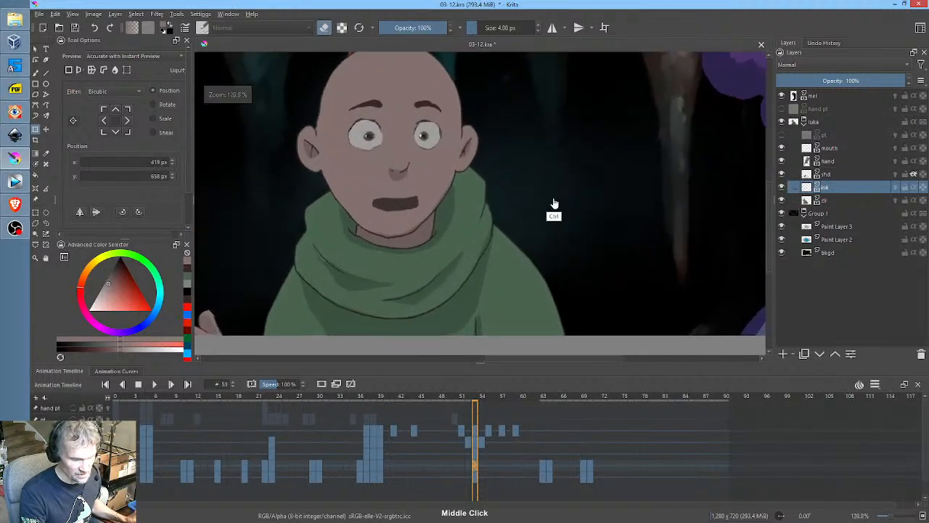
pyautogui.moveTo(554, 205); pyautogui.dragTo(568, 180)
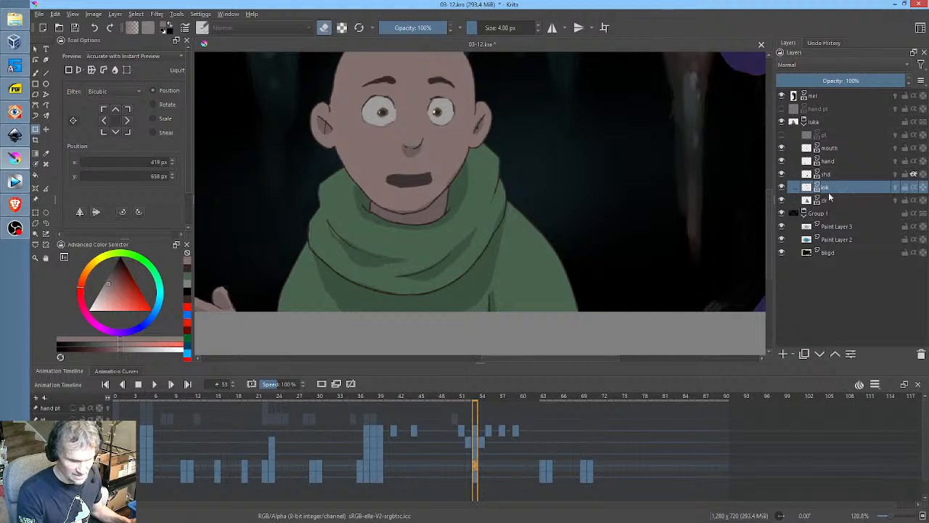
# Check the ink keyframes around frames 64 and 69, then at frame 53 draw a freehand selection around the character's lower face, scarf and shoulders
pyautogui.click(545, 466)
pyautogui.click(551, 463)
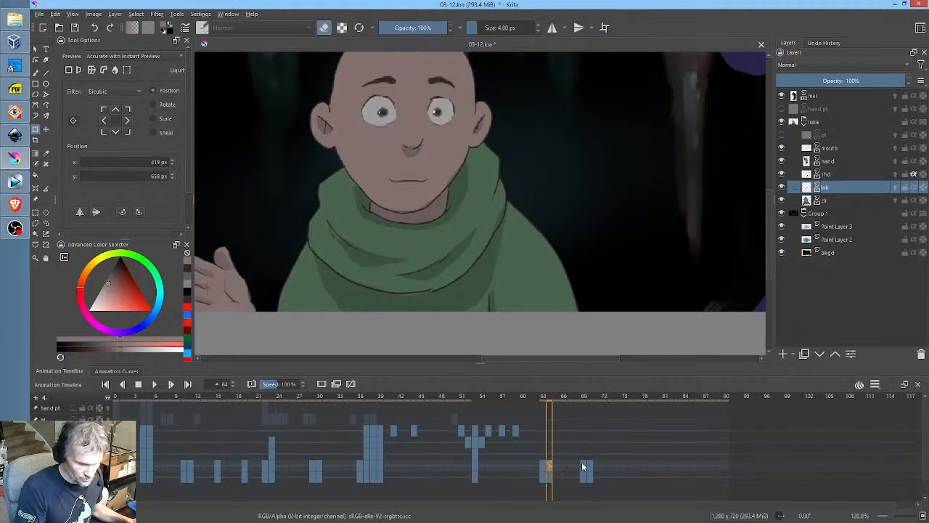
pyautogui.click(584, 466)
pyautogui.click(596, 464)
pyautogui.click(479, 456)
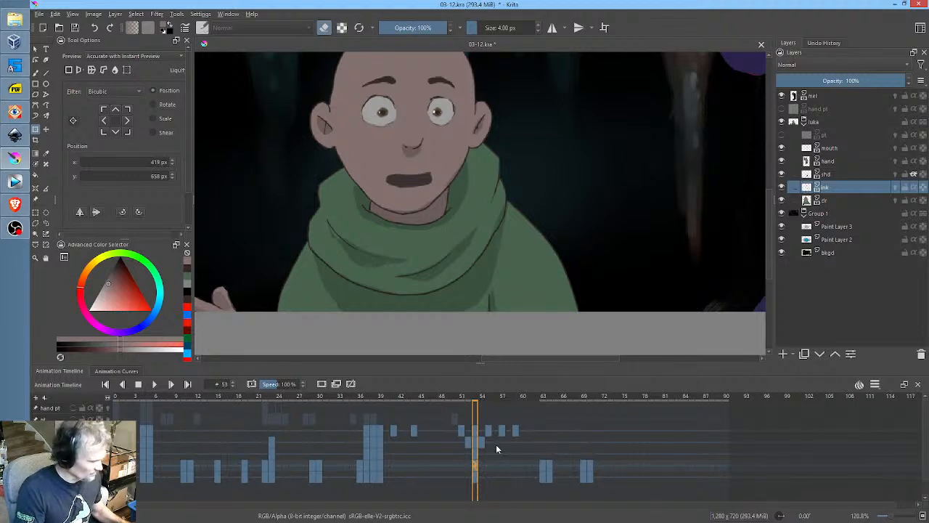
pyautogui.press('space')
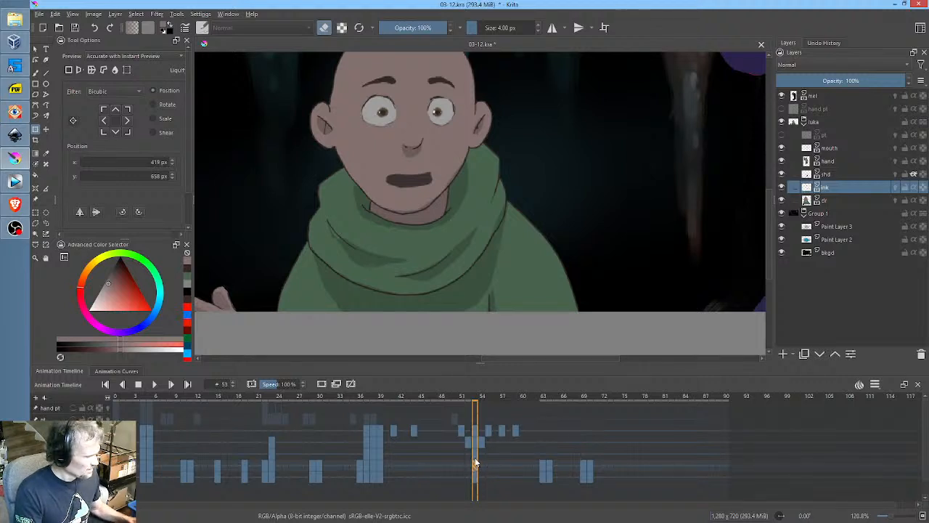
pyautogui.press('l')
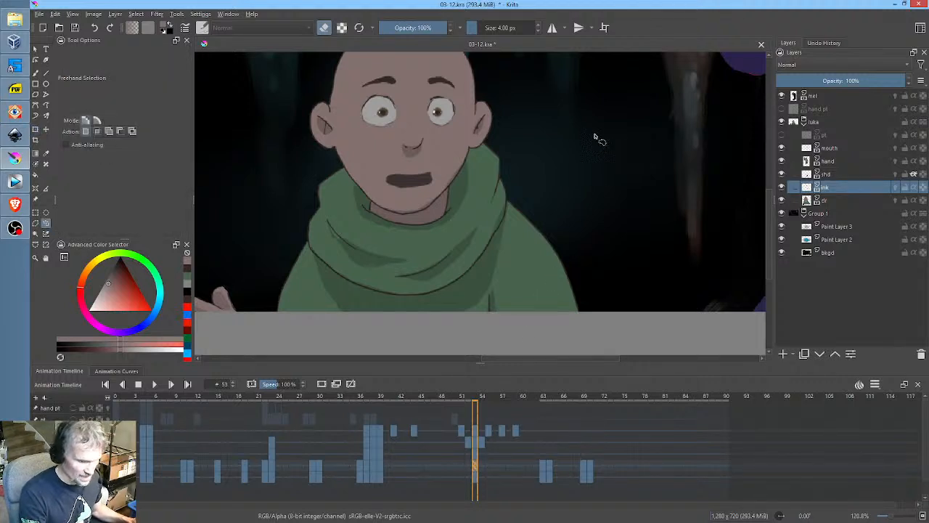
pyautogui.moveTo(597, 132)
pyautogui.mouseDown()
pyautogui.moveTo(563, 86)
pyautogui.moveTo(533, 72)
pyautogui.moveTo(472, 103)
pyautogui.mouseUp()
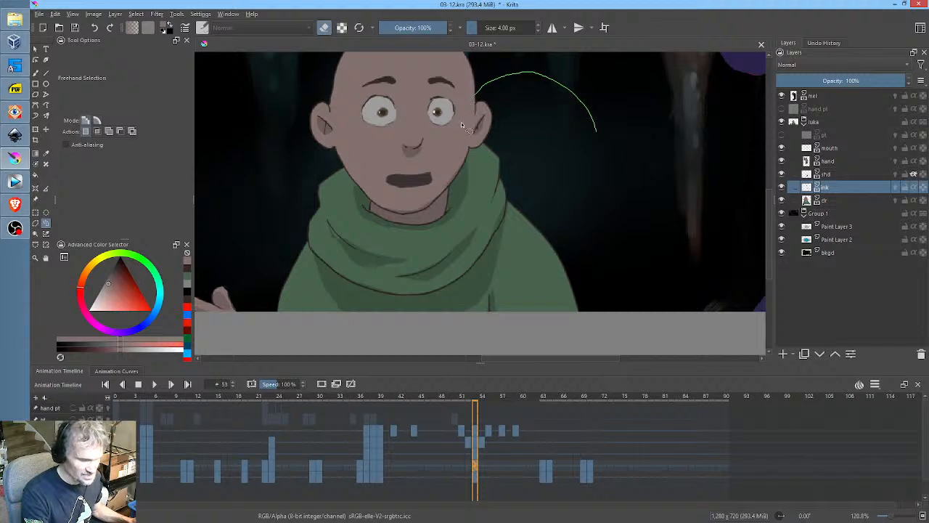
pyautogui.moveTo(453, 133)
pyautogui.mouseDown()
pyautogui.moveTo(355, 153)
pyautogui.moveTo(317, 190)
pyautogui.moveTo(293, 270)
pyautogui.moveTo(311, 323)
pyautogui.moveTo(388, 356)
pyautogui.moveTo(464, 363)
pyautogui.moveTo(551, 356)
pyautogui.moveTo(614, 333)
pyautogui.moveTo(628, 224)
pyautogui.moveTo(608, 146)
pyautogui.mouseUp()
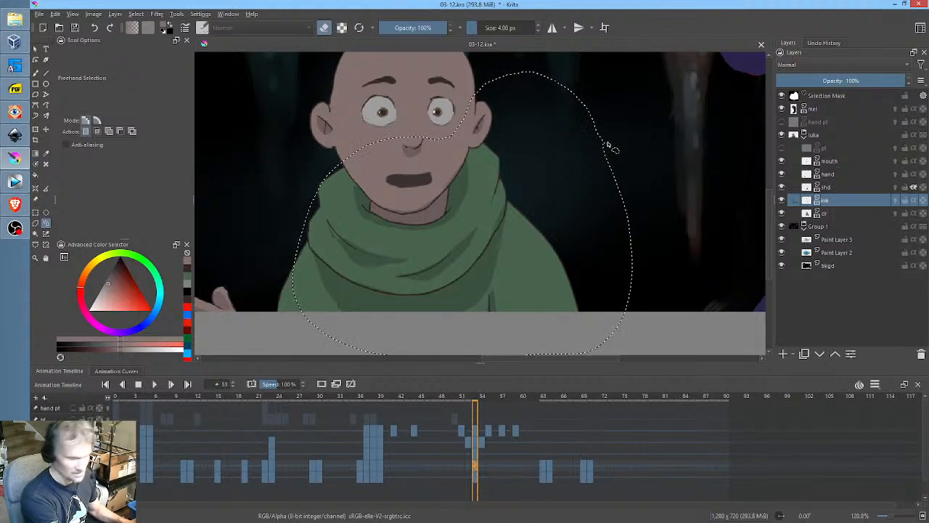
# At frame 63, replace the ink line work inside the selection with the ink copied from frame 53
pyautogui.press('.')
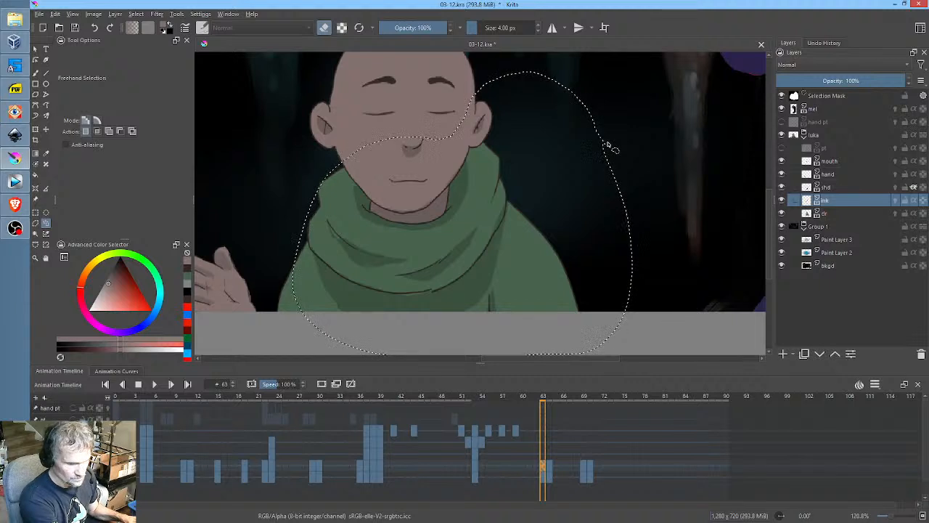
pyautogui.hotkey('ctrl', 't')
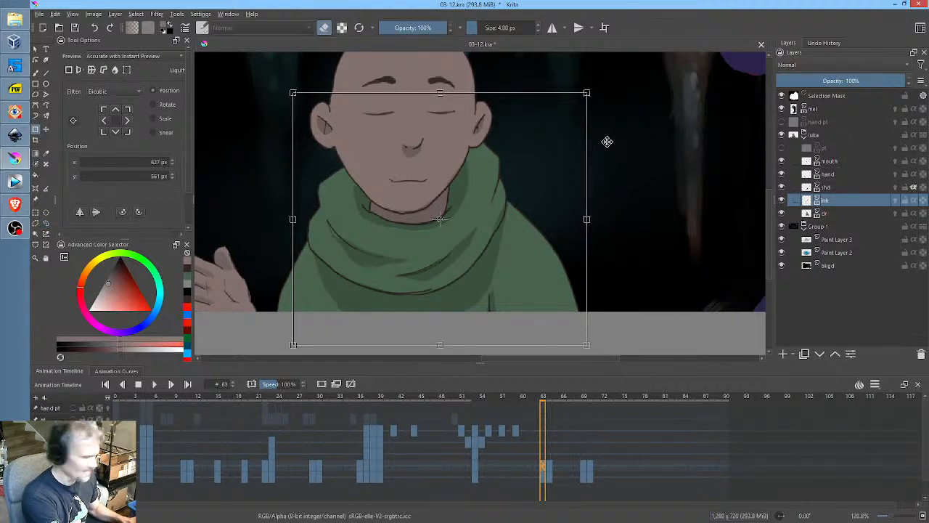
pyautogui.press('Escape')
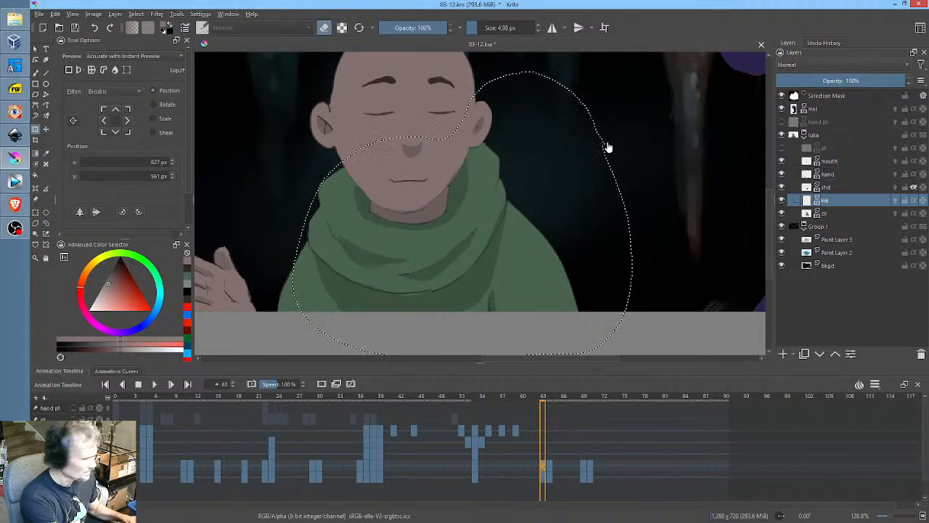
pyautogui.hotkey('ctrl', 't')
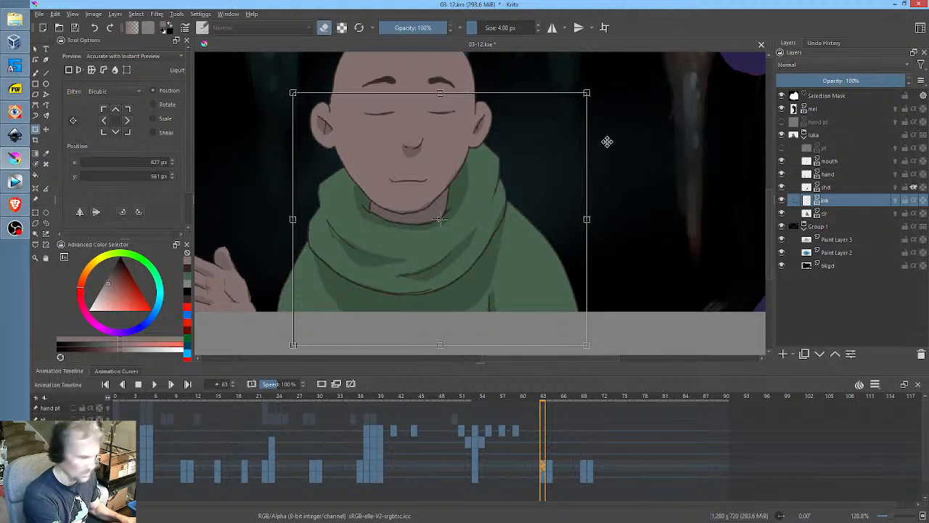
pyautogui.press('Escape')
# Replace the selected ink line work with the frame 53 copy at frames 64, 69 and 70
pyautogui.press('.')
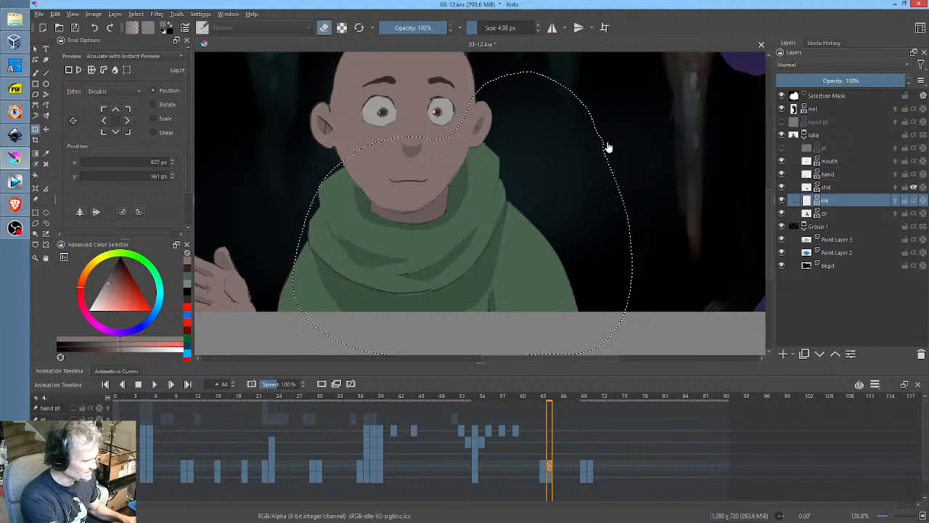
pyautogui.hotkey('ctrl', 't')
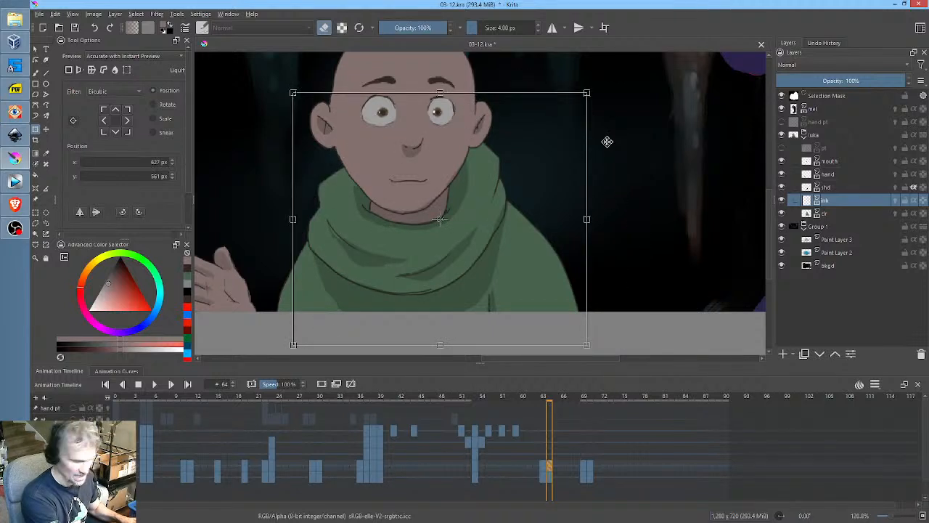
pyautogui.press('Escape')
pyautogui.press('.')
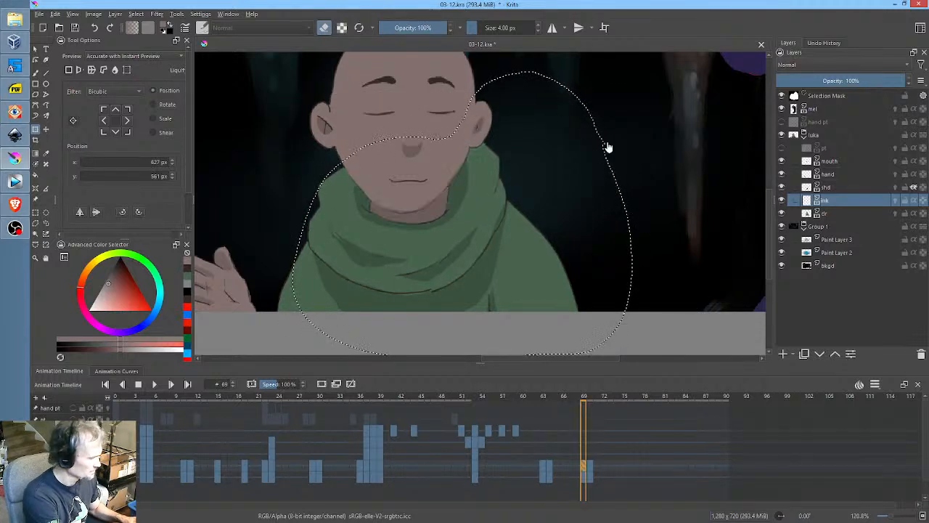
pyautogui.hotkey('ctrl', 't')
pyautogui.press('Escape')
pyautogui.press('.')
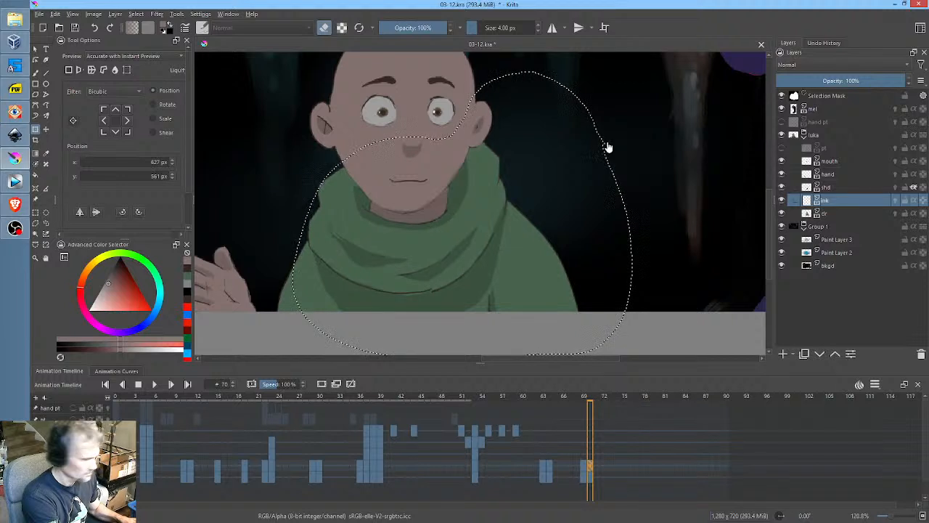
pyautogui.hotkey('ctrl', 't')
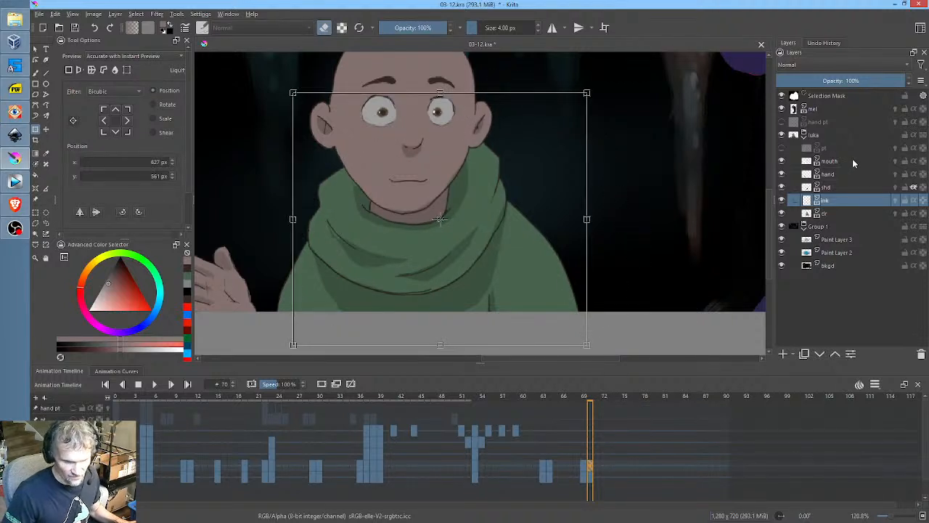
pyautogui.press('Escape')
# On the clr layer, copy the selected area of frame 53 and replace the same area at frame 63 with it
pyautogui.press('pagedown')
pyautogui.click(474, 477)
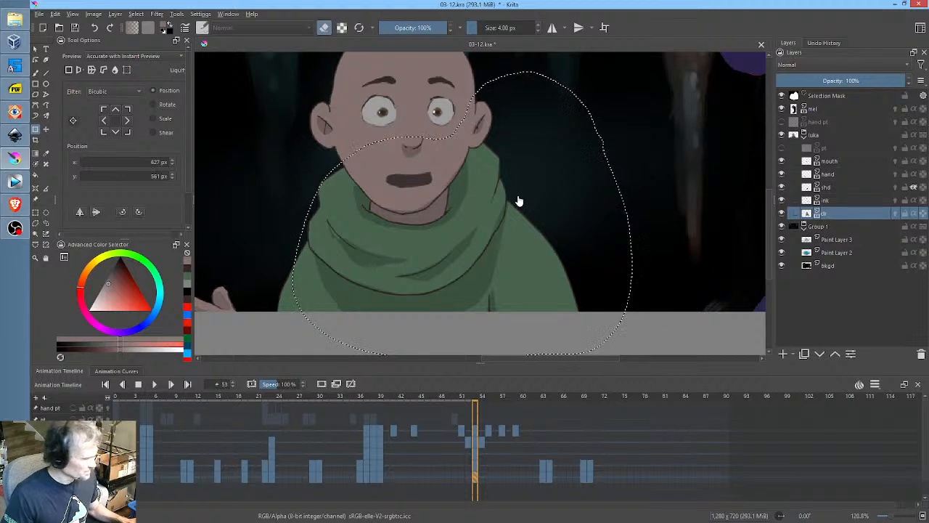
pyautogui.click(544, 476)
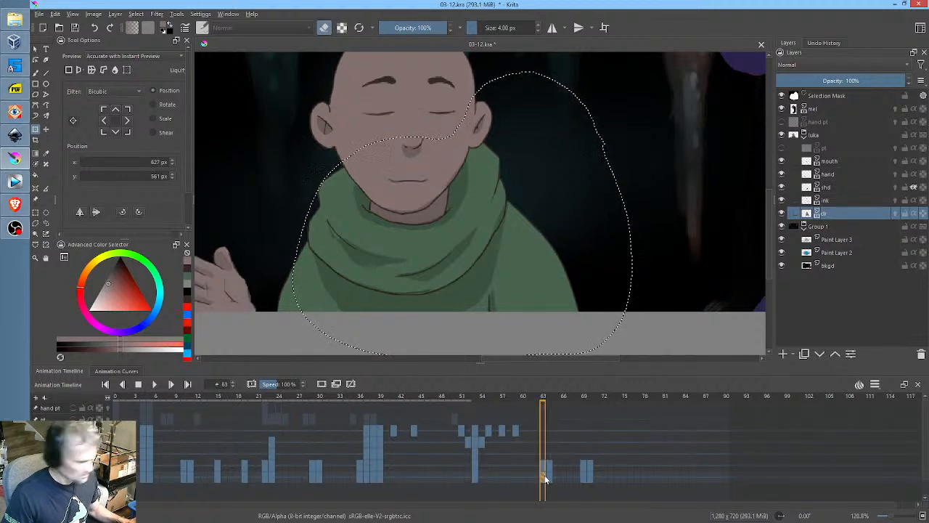
pyautogui.press('Delete')
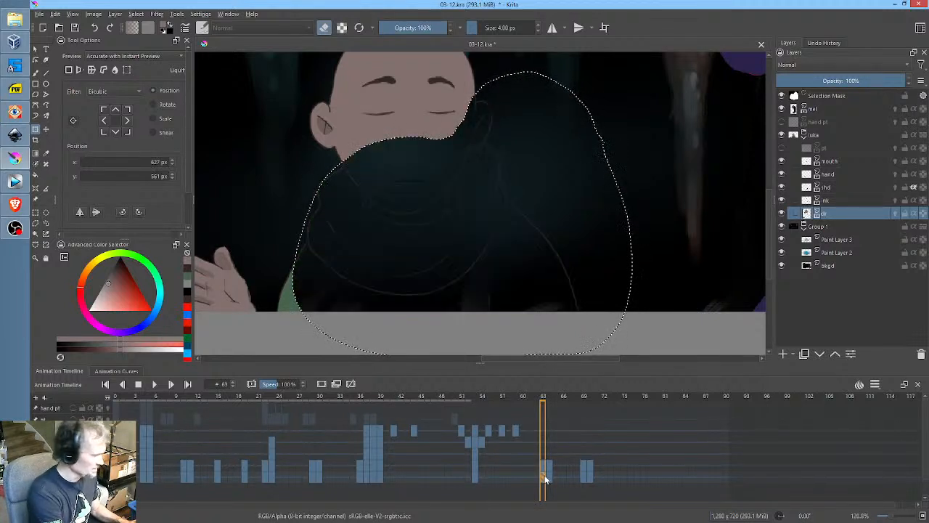
pyautogui.hotkey('ctrl', 'z')
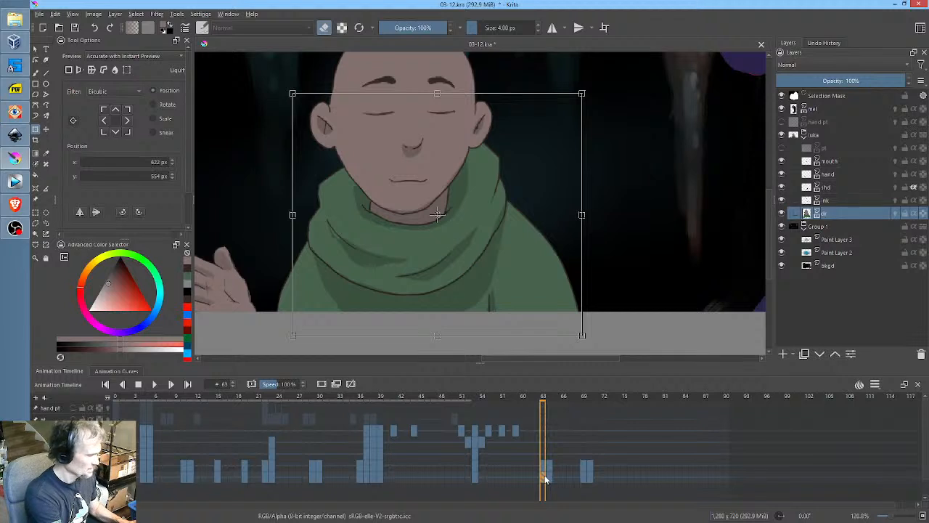
# Replace the selected clr layer area with the frame 53 copy at frames 64, 69 and 70
pyautogui.press('Right')
pyautogui.press('Delete')
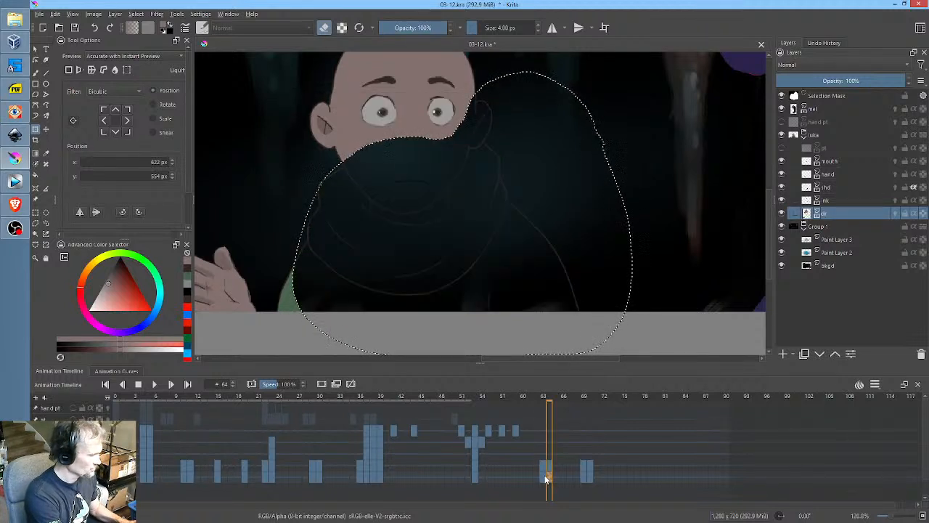
pyautogui.hotkey('ctrl', 'z')
pyautogui.press('Right')
pyautogui.press('Right')
pyautogui.press('Right')
pyautogui.press('Right')
pyautogui.press('Right')
pyautogui.press('Delete')
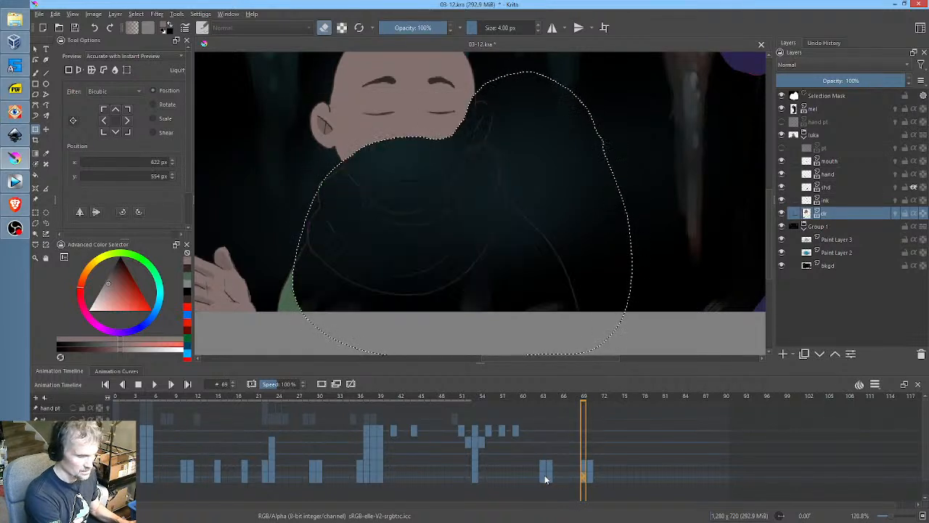
pyautogui.hotkey('ctrl', 'z')
pyautogui.press('Right')
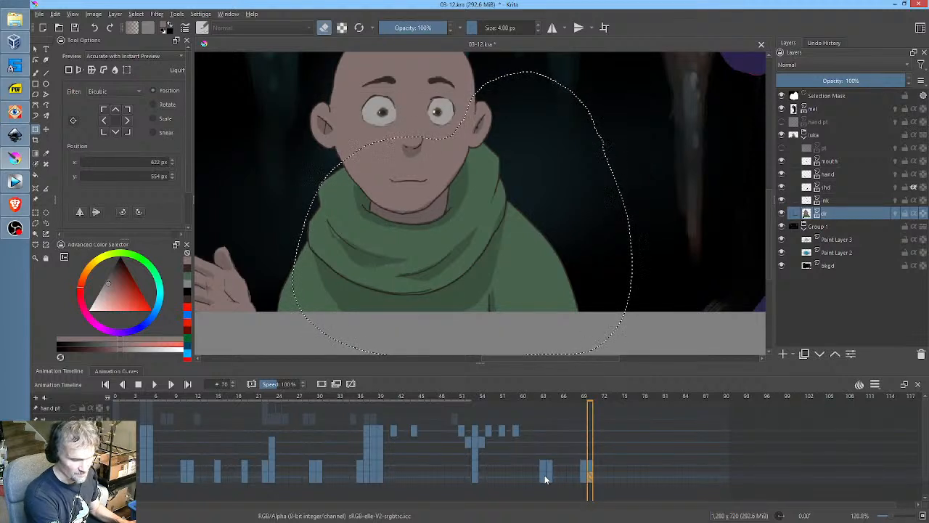
pyautogui.press('Delete')
pyautogui.hotkey('ctrl', 'z')
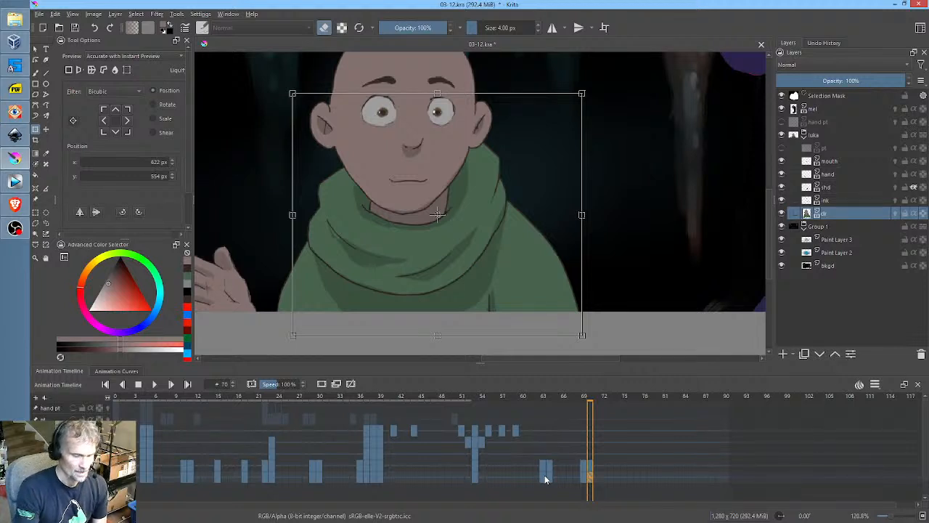
# Clear the selection at frame 44 and play the animation back through the later keyframes to check the corrections
pyautogui.moveTo(380, 399); pyautogui.dragTo(411, 399)
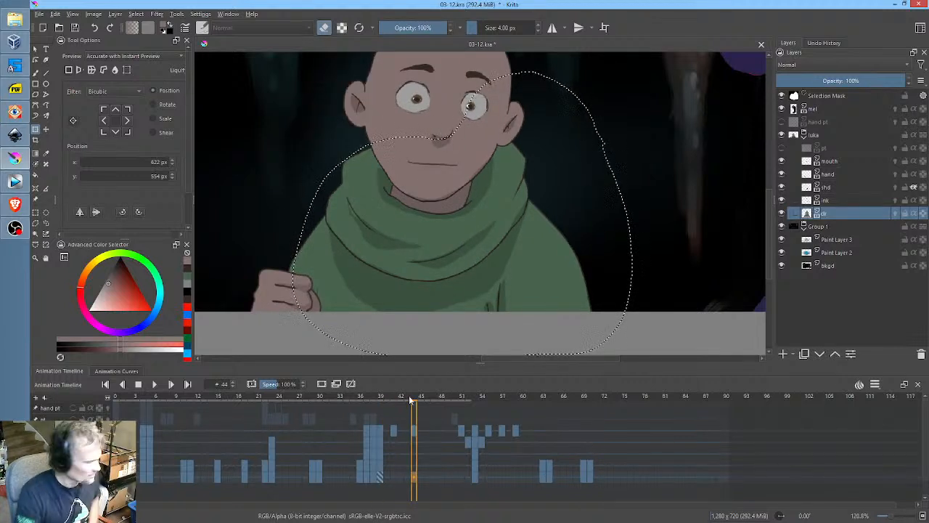
pyautogui.hotkey('ctrl', 'shift', 'a')
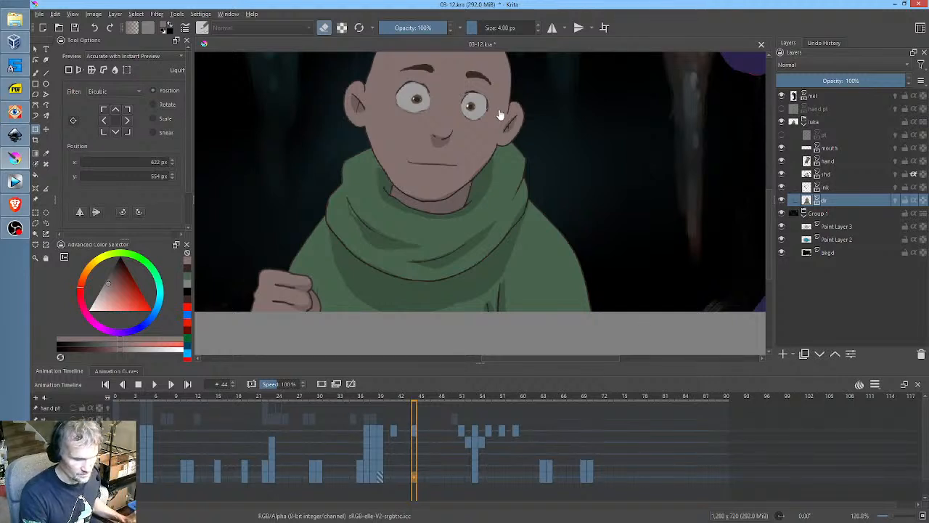
pyautogui.scroll(-5, 537, 218)
pyautogui.scroll(3, 545, 180)
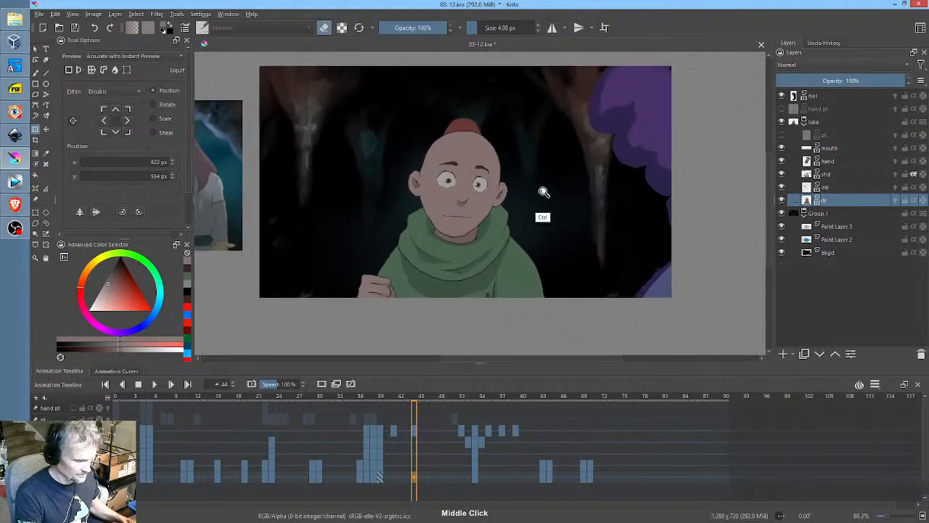
pyautogui.press('space')
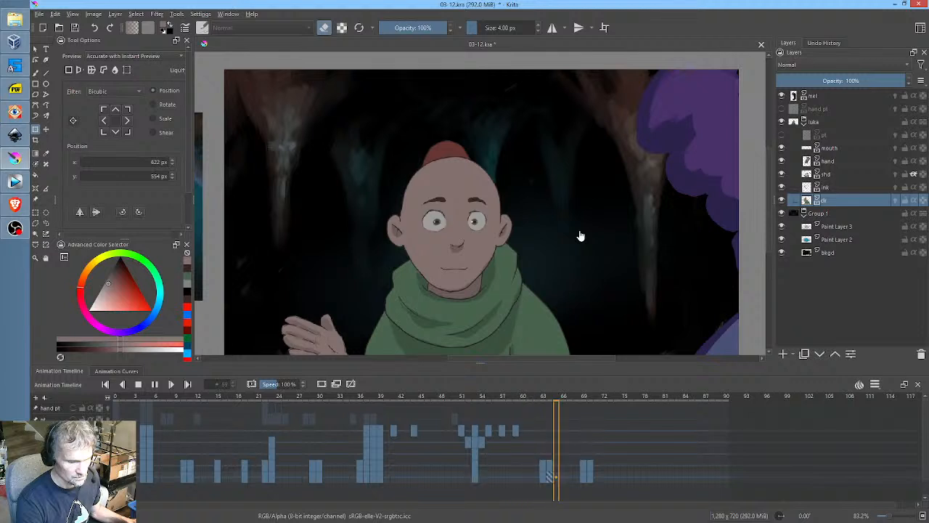
pyautogui.press('space')
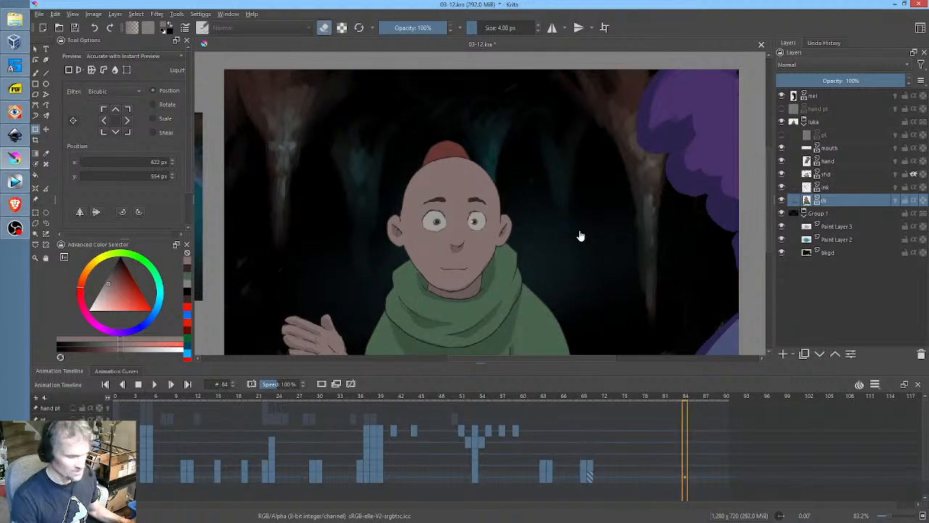
# Render frames 0 to 90 as a PNG image sequence with base name 03-12., overwriting the existing frames, and close the document
pyautogui.hotkey('ctrl', 'shift', 'r')
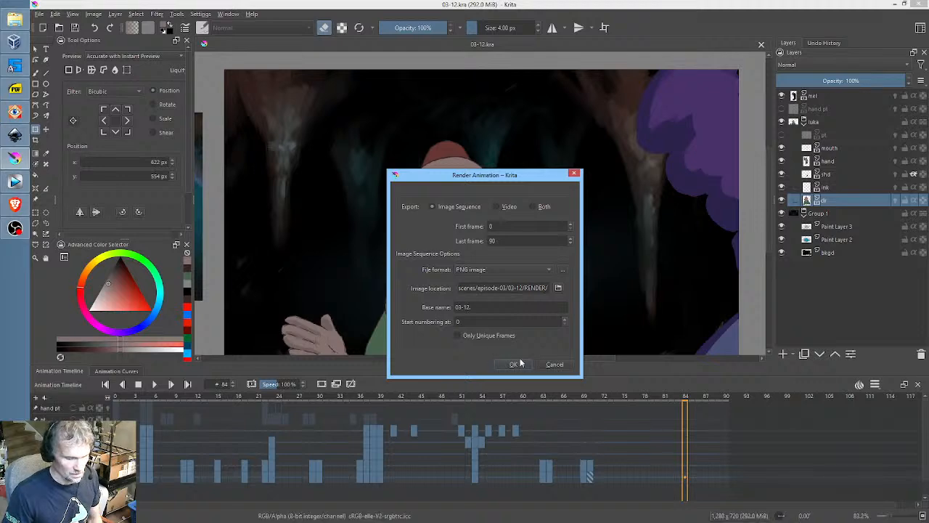
pyautogui.click(515, 364)
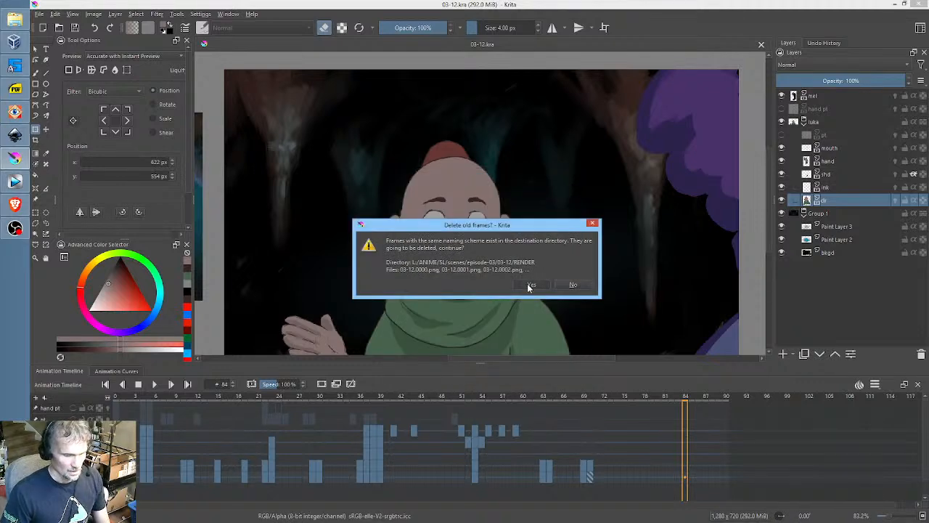
pyautogui.click(530, 285)
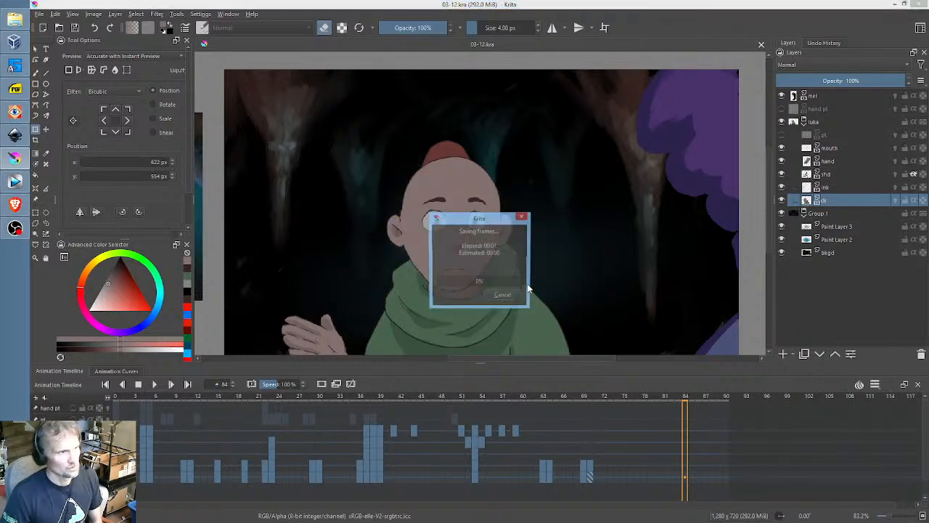
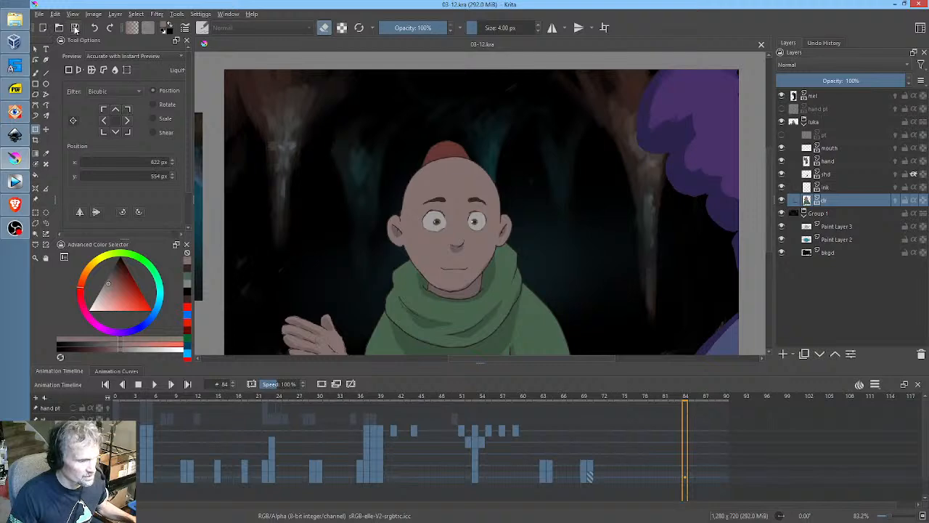
pyautogui.click(761, 45)
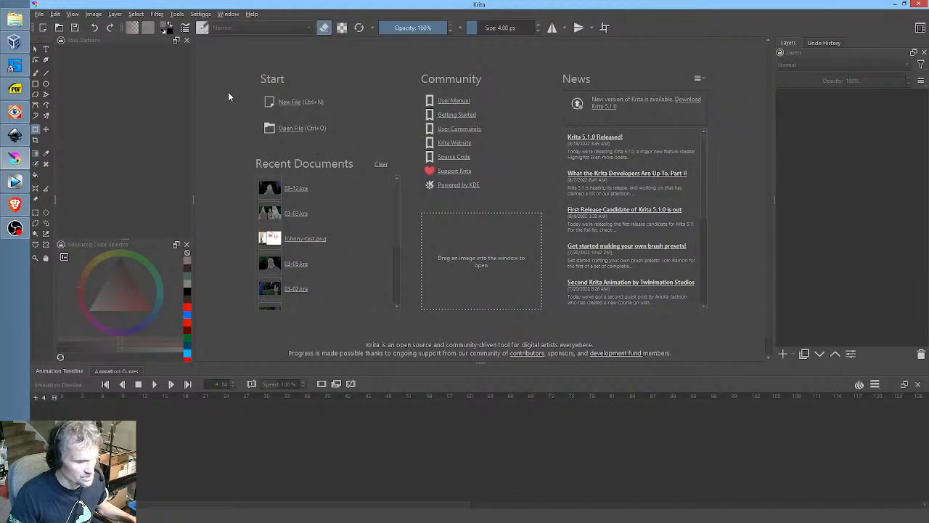
# Create a new 1280 × 720 px document and paste the copied image of the three characters into it
pyautogui.click(296, 103)
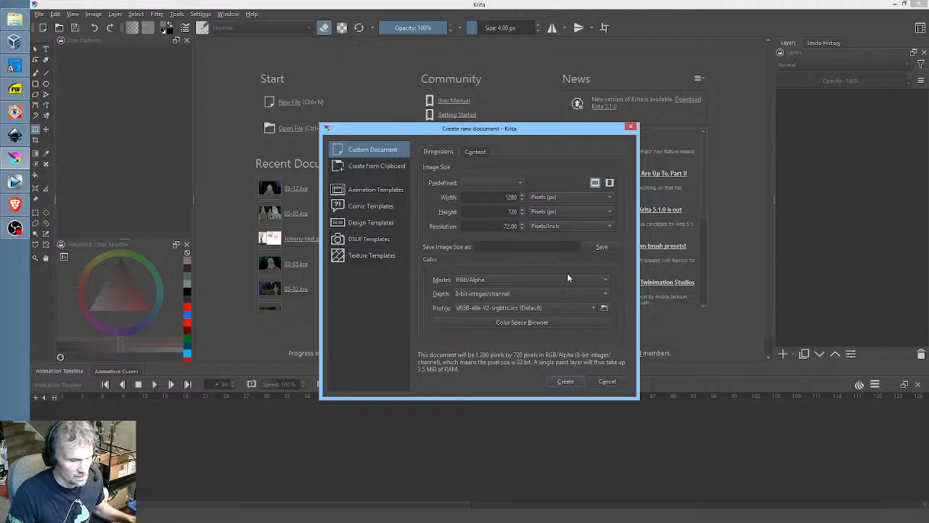
pyautogui.click(566, 382)
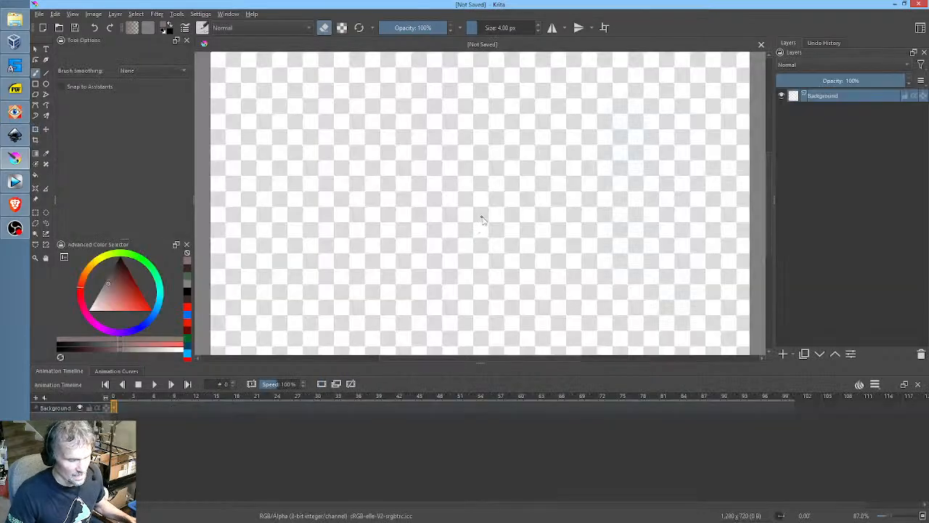
pyautogui.hotkey('ctrl', 'v')
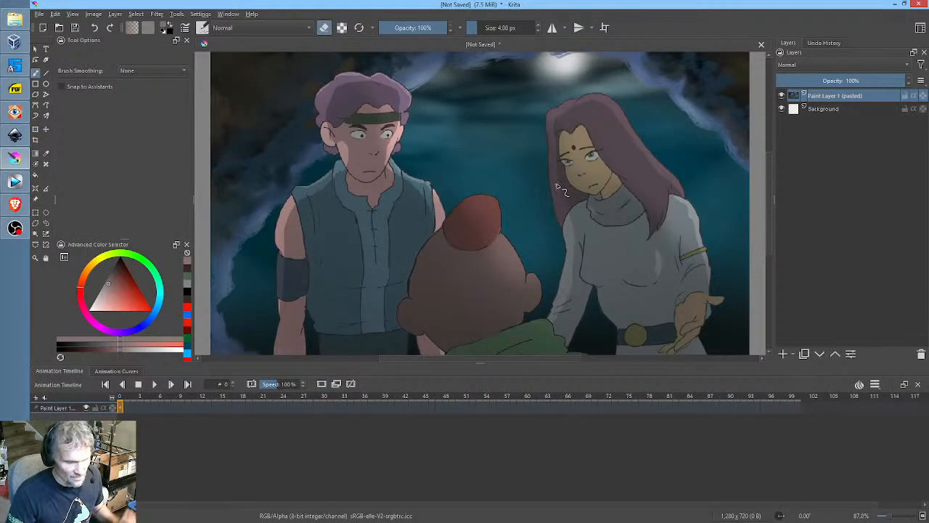
# Lower the opacity of the pasted image layer to 80% and leave the document unsaved
pyautogui.moveTo(882, 80)
pyautogui.mouseDown()
pyautogui.moveTo(788, 79)
pyautogui.moveTo(856, 81)
pyautogui.mouseUp()
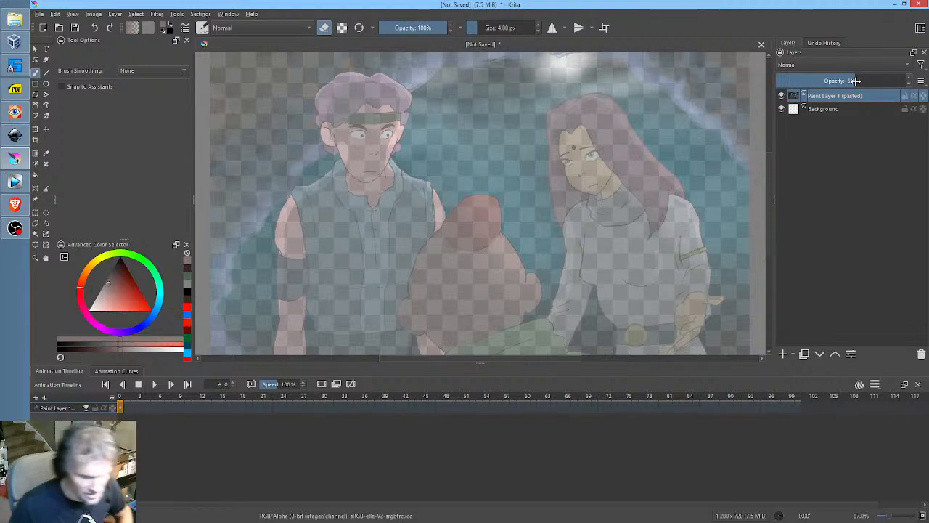
pyautogui.moveTo(856, 81)
pyautogui.mouseDown()
pyautogui.moveTo(907, 85)
pyautogui.moveTo(880, 85)
pyautogui.mouseUp()
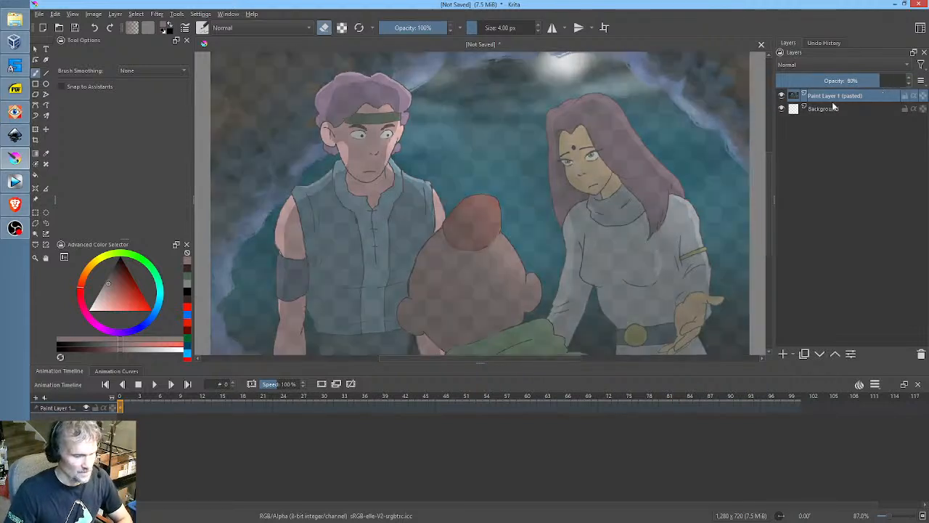
pyautogui.click(74, 28)
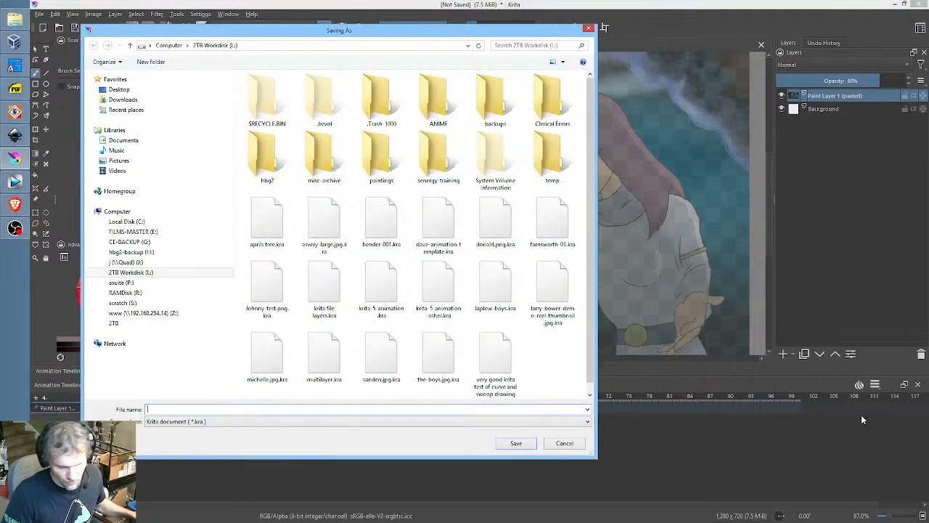
pyautogui.press('Escape')
# Set the new document's animation frame rate to 12 fps
pyautogui.click(875, 384)
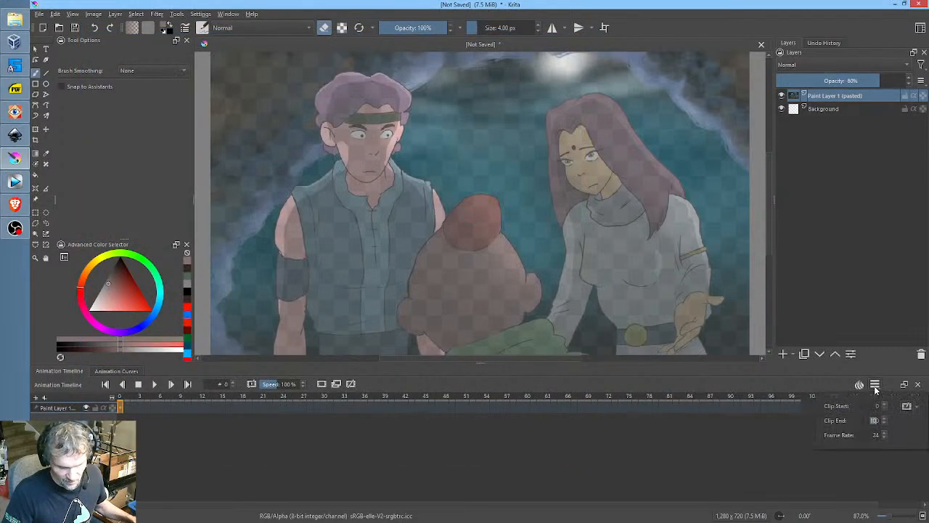
pyautogui.doubleClick(876, 434)
pyautogui.write('12')
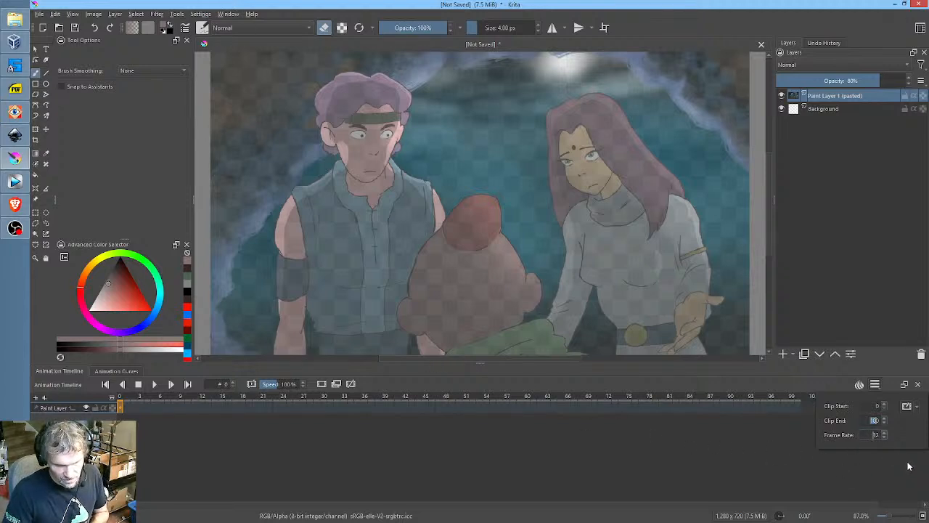
# Turn off the brush's eraser mode and enlarge the Advanced Color Selector
pyautogui.click(752, 436)
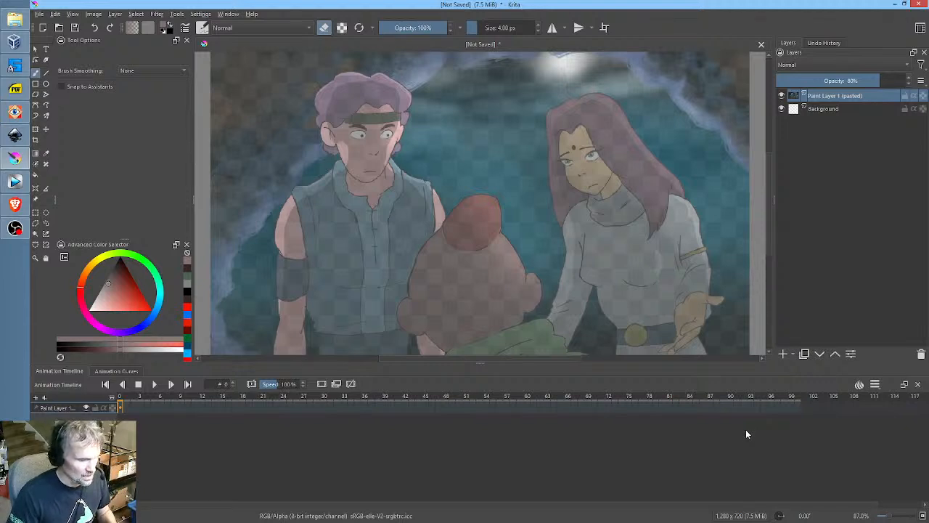
pyautogui.click(324, 27)
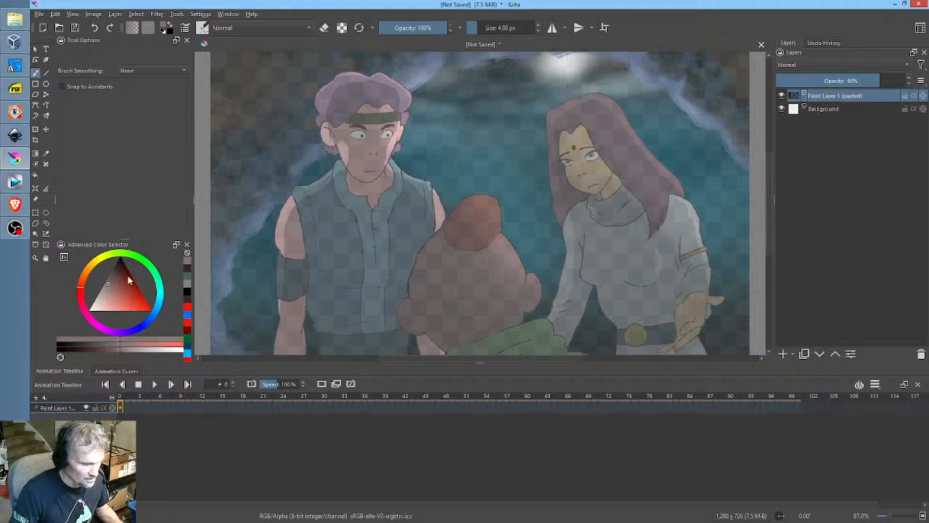
pyautogui.moveTo(124, 240)
pyautogui.mouseDown()
pyautogui.moveTo(126, 210)
pyautogui.moveTo(126, 226)
pyautogui.mouseUp()
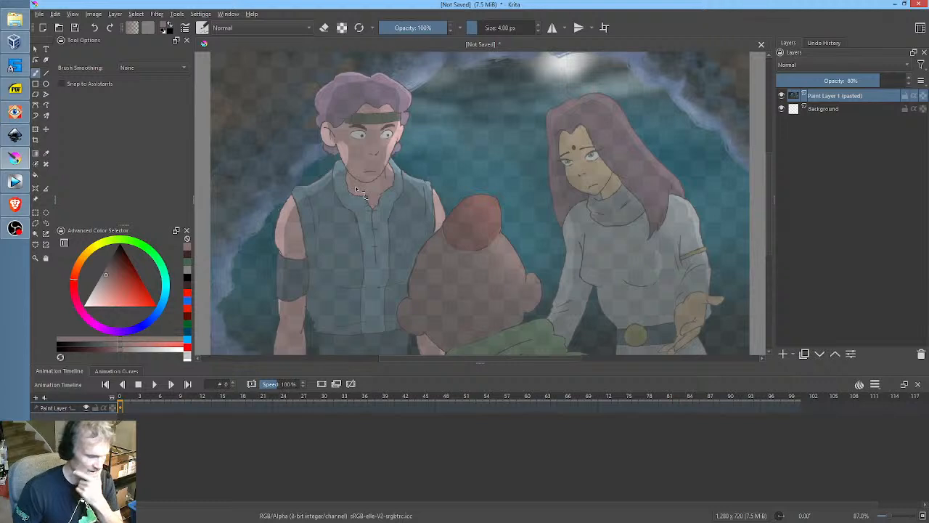
pyautogui.moveTo(489, 146); pyautogui.dragTo(484, 147)
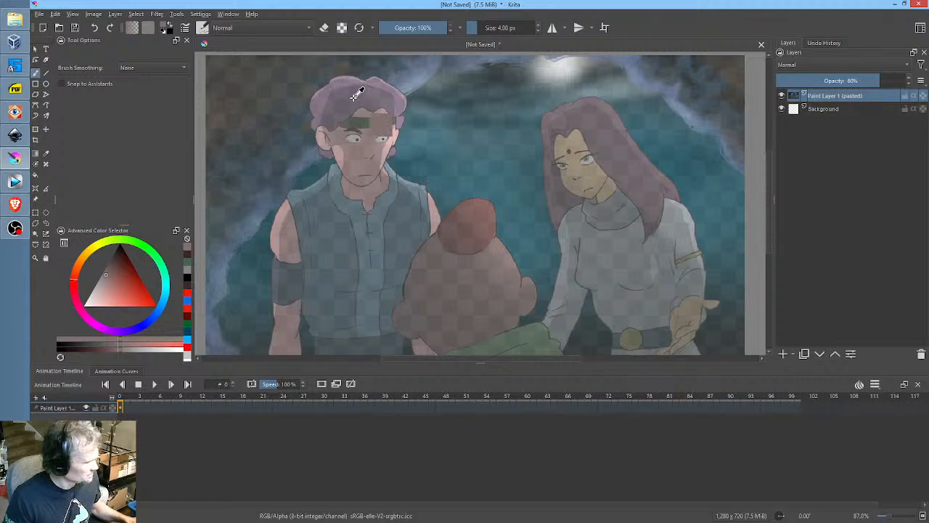
# Start saving the document and browse to the ANIME/SL/scenes/EPISODE-03 folder on the 2TB Workdisk (L:)
pyautogui.hotkey('ctrl', 's')
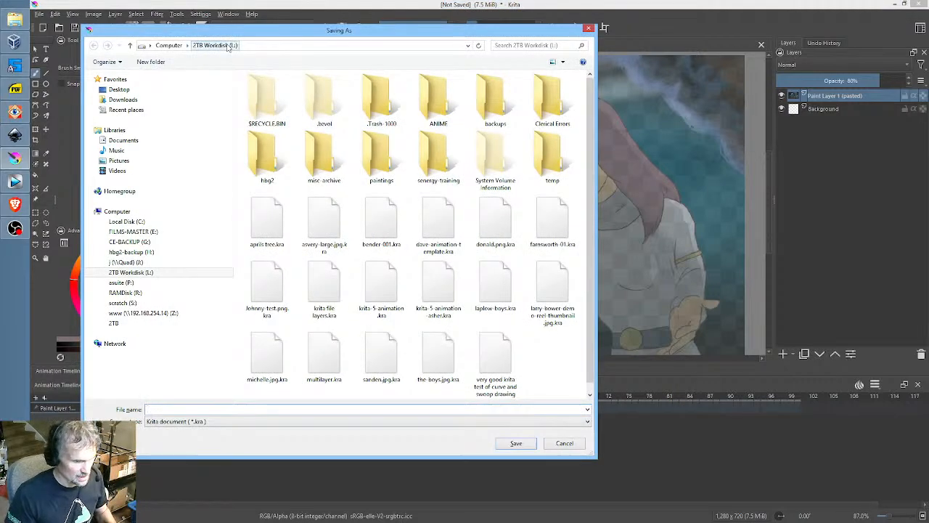
pyautogui.doubleClick(422, 103)
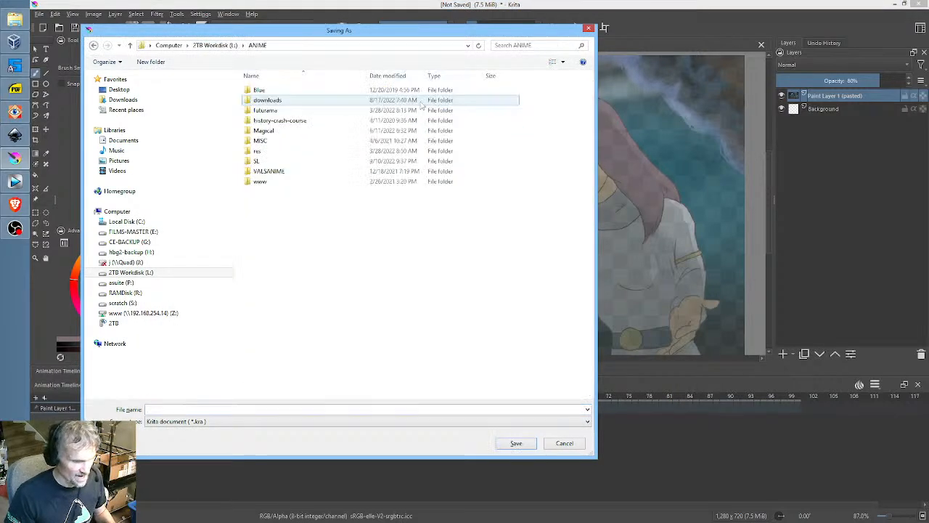
pyautogui.doubleClick(290, 160)
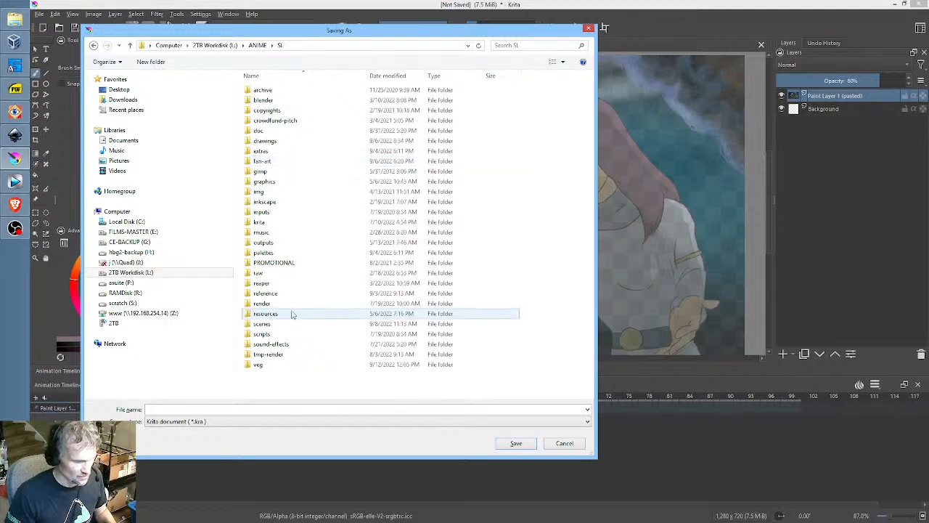
pyautogui.doubleClick(276, 323)
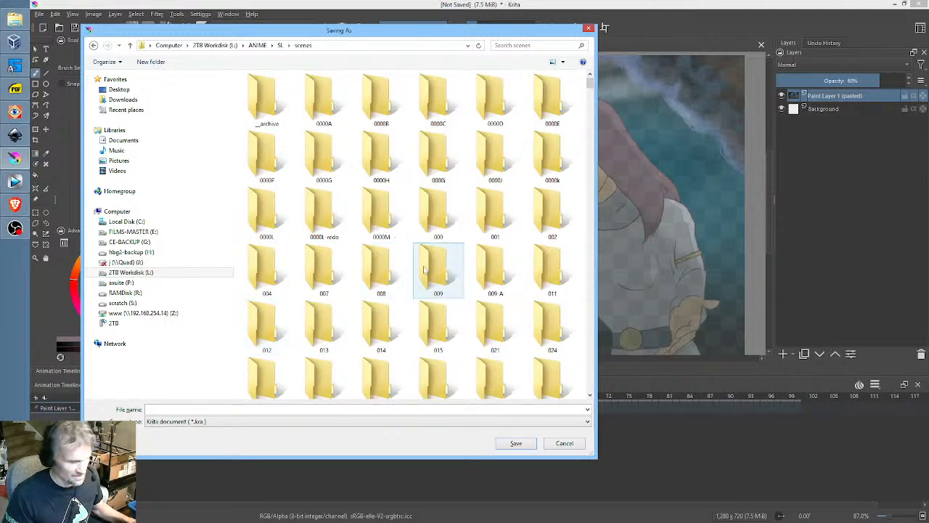
pyautogui.scroll(-10, 425, 270)
pyautogui.doubleClick(326, 101)
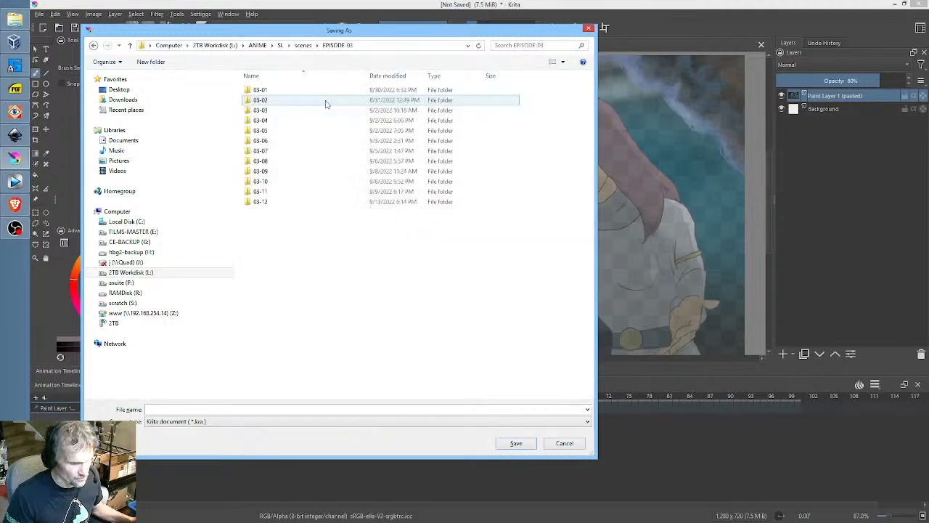
# Create a new folder named 03-13 inside EPISODE-03 and open it as the save location
pyautogui.rightClick(328, 259)
pyautogui.moveTo(390, 368)
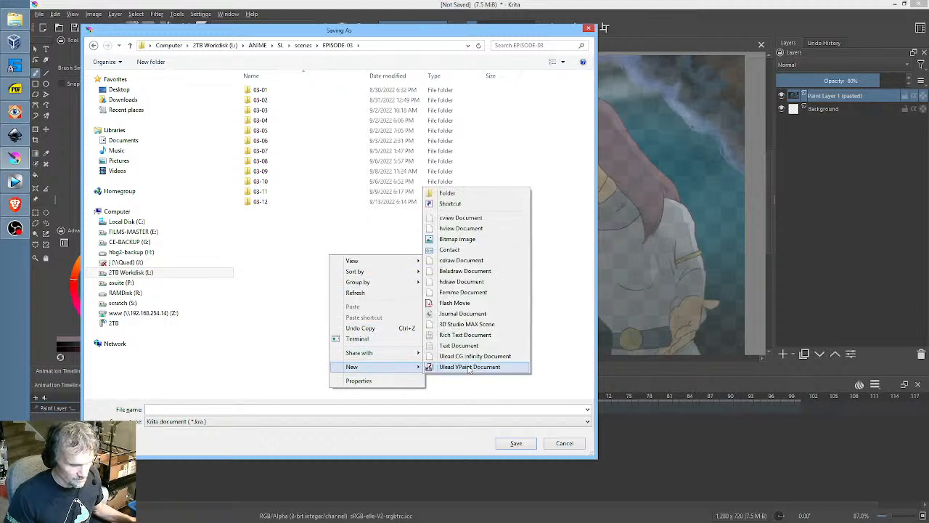
pyautogui.click(447, 193)
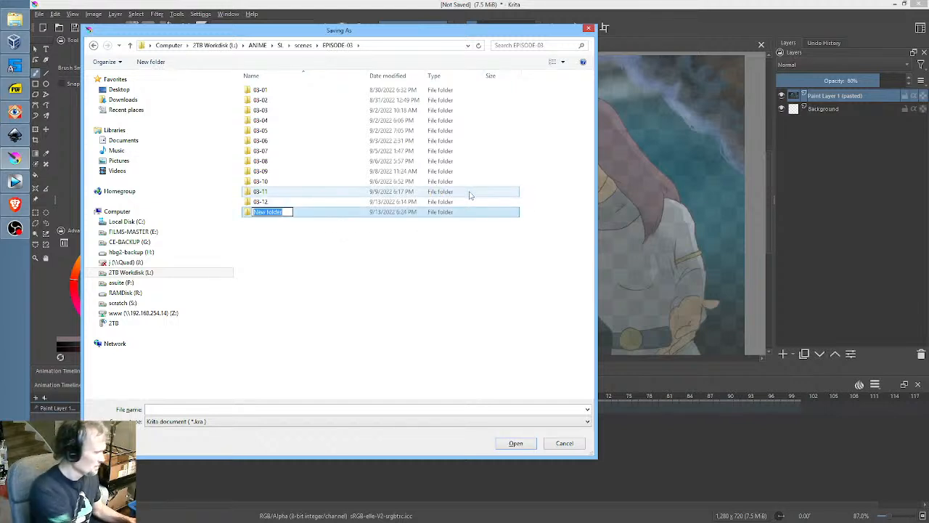
pyautogui.write('03-1')
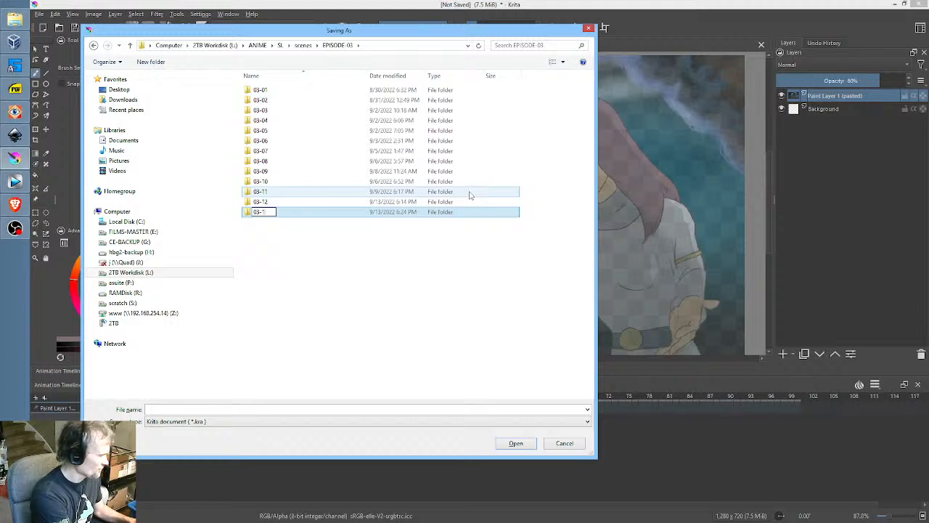
pyautogui.write('3')
pyautogui.press('Return')
pyautogui.press('Return')
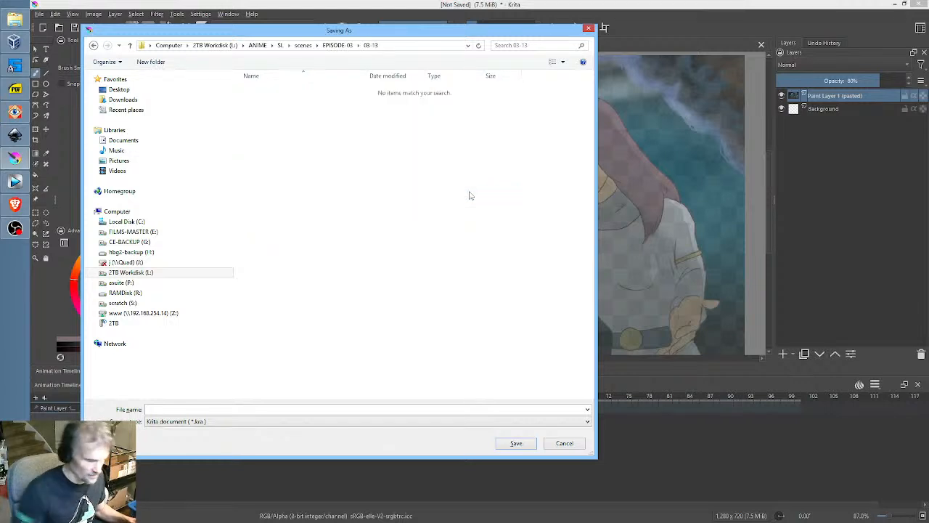
# Save the document as a Krita file named 03-13 in the new folder
pyautogui.click(263, 407)
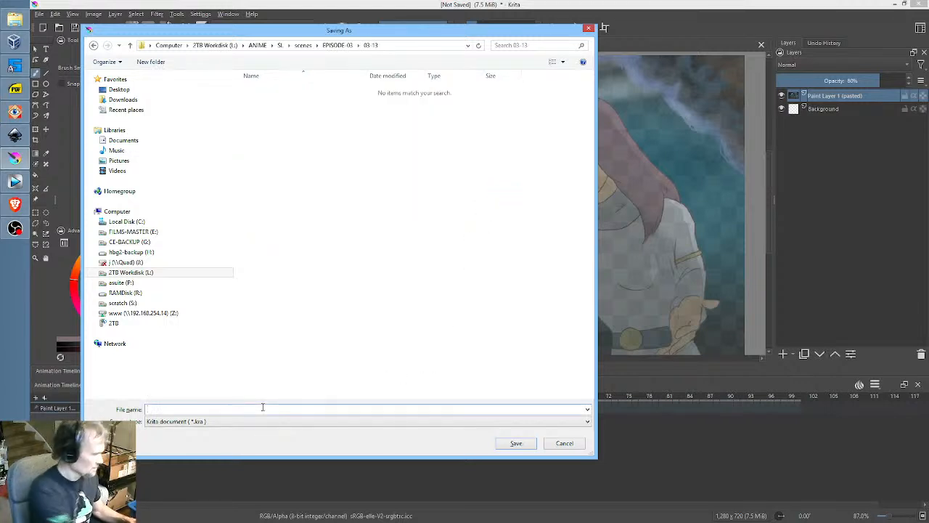
pyautogui.write('03-')
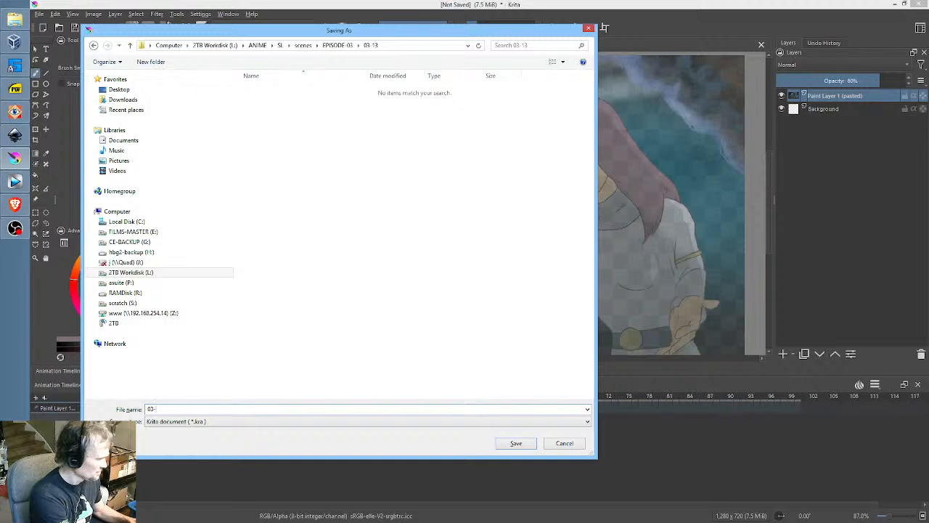
pyautogui.write('13')
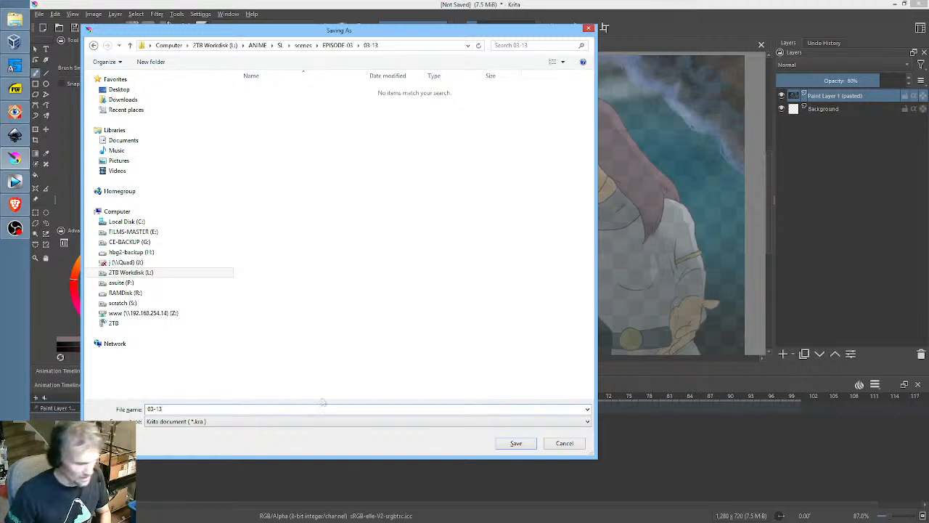
pyautogui.click(517, 444)
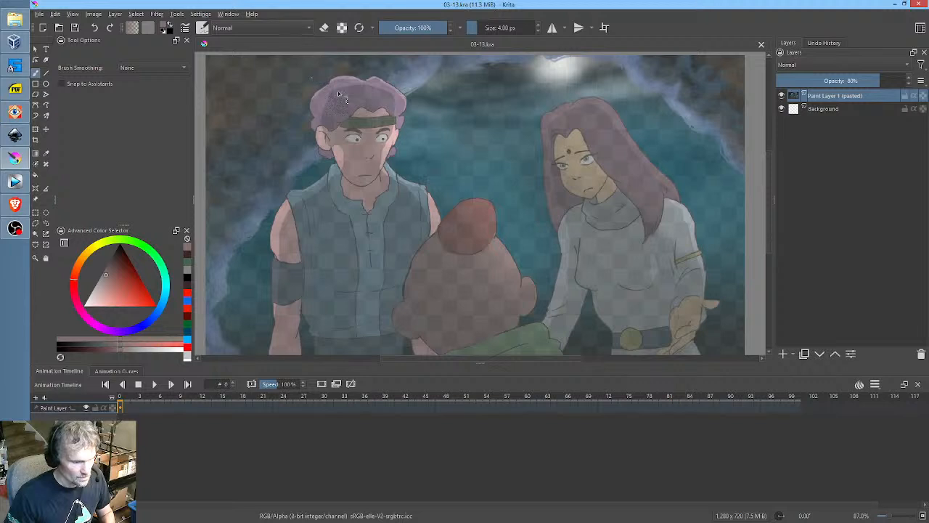
# Add a new paint layer above the pasted image and create a keyframe on it at frame 0
pyautogui.moveTo(486, 148)
pyautogui.mouseDown()
pyautogui.moveTo(473, 141)
pyautogui.moveTo(498, 154)
pyautogui.mouseUp()
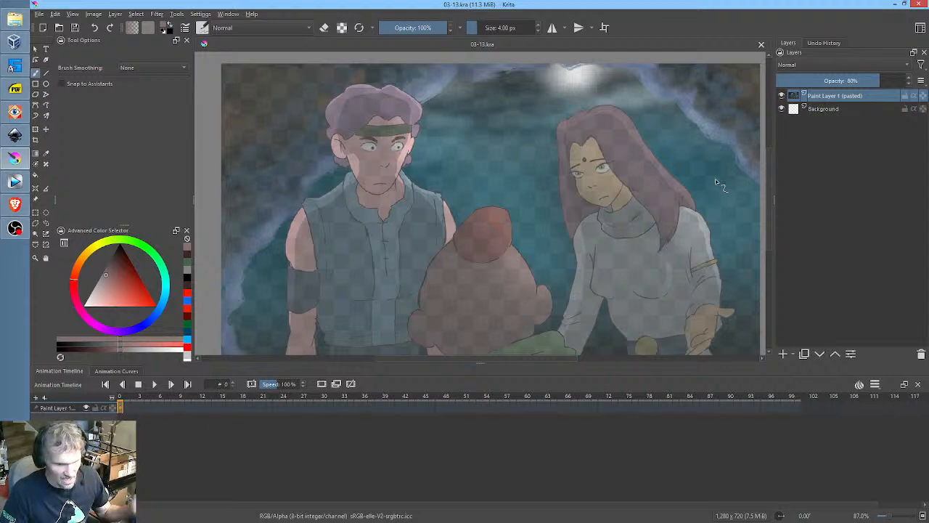
pyautogui.click(781, 354)
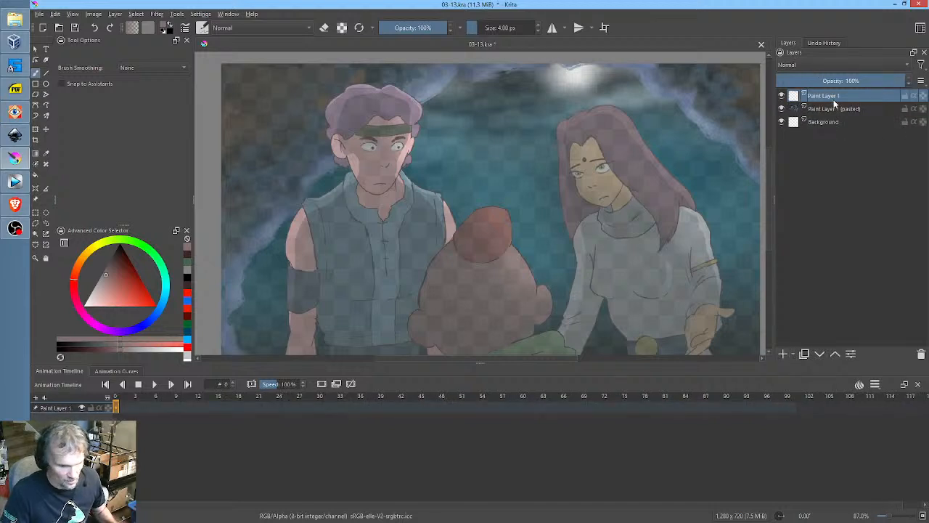
pyautogui.click(118, 409)
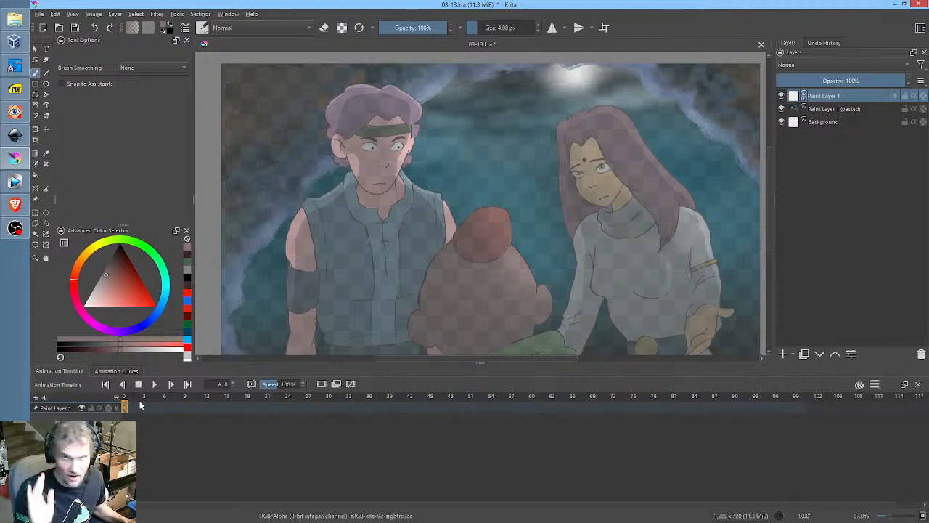
# Render frames 0 to 100 as a PNG image sequence into episode-03/03-13/RENDER with base name 03-13
pyautogui.press('F9')
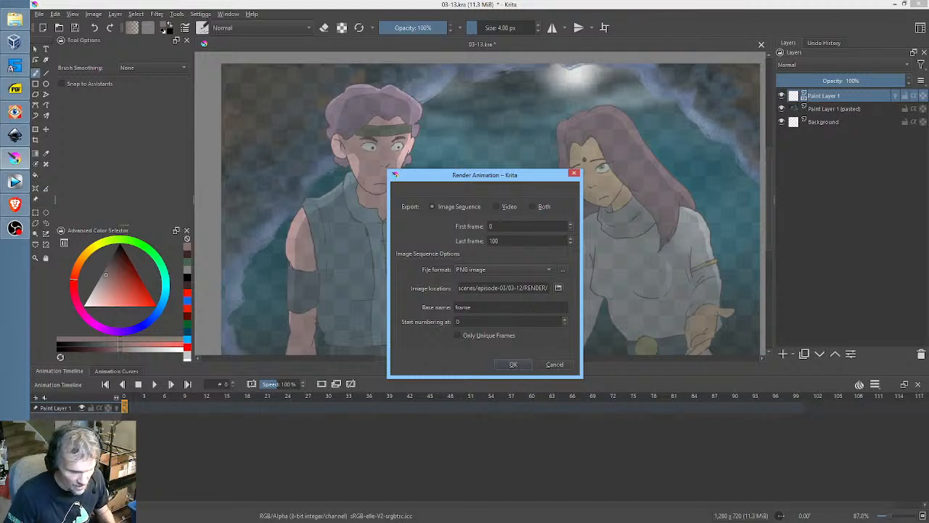
pyautogui.click(521, 288)
pyautogui.press('BackSpace')
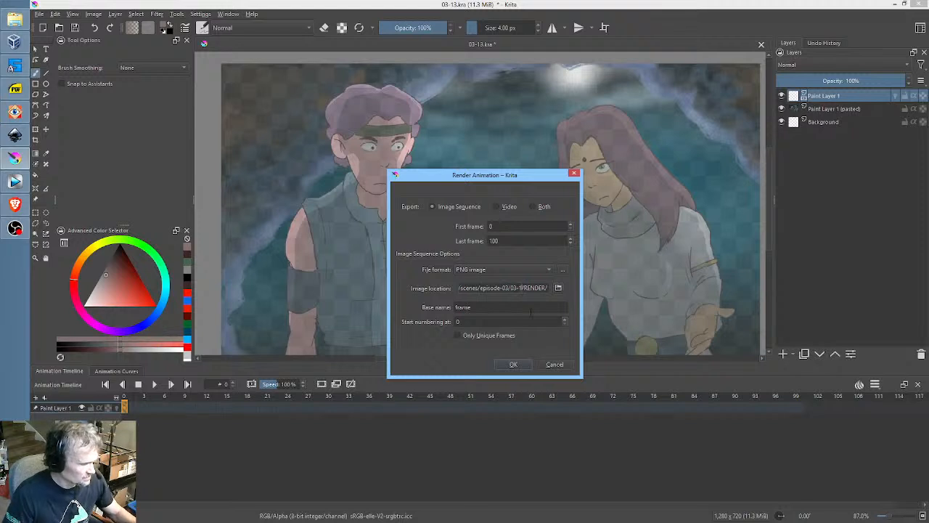
pyautogui.write('3')
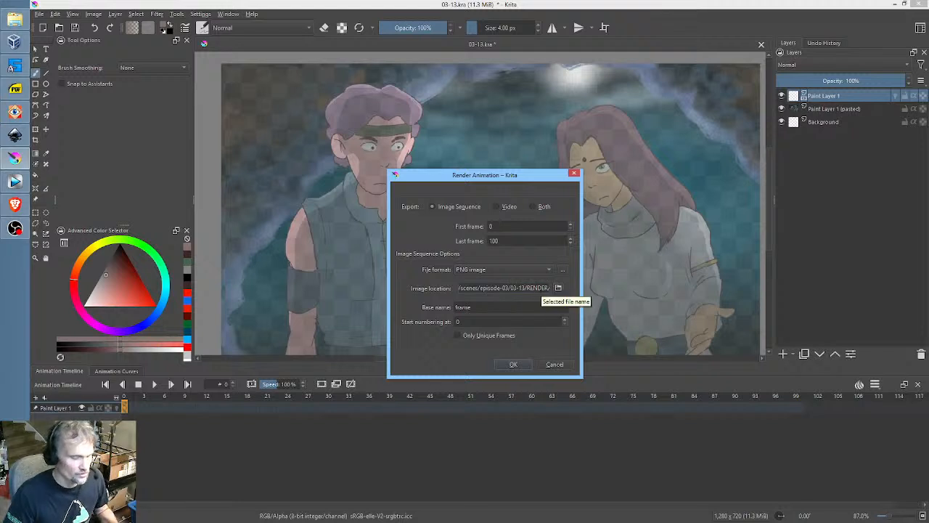
pyautogui.moveTo(491, 307); pyautogui.dragTo(447, 308)
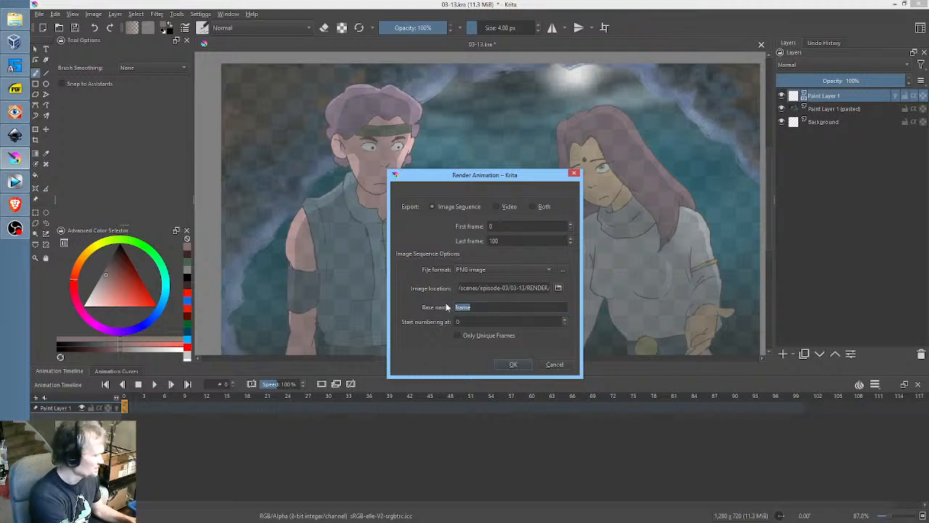
pyautogui.write('03-13.')
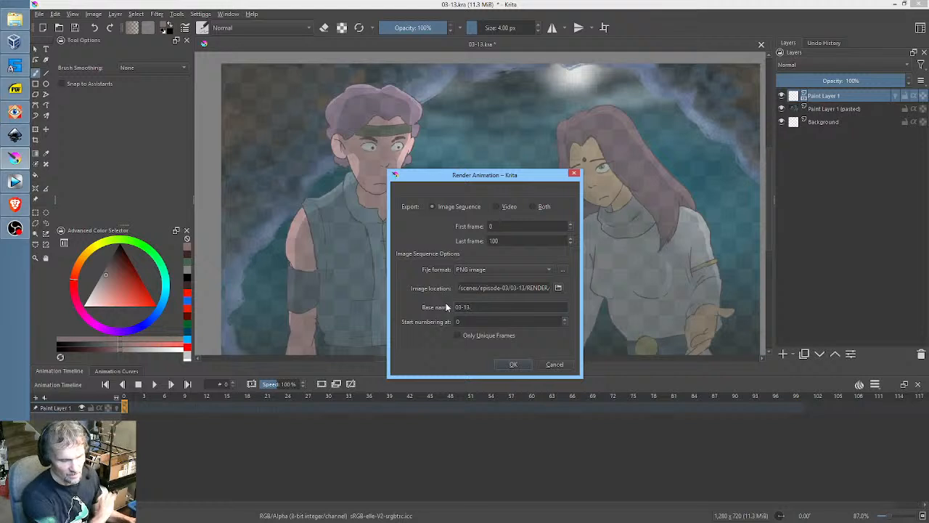
pyautogui.click(514, 364)
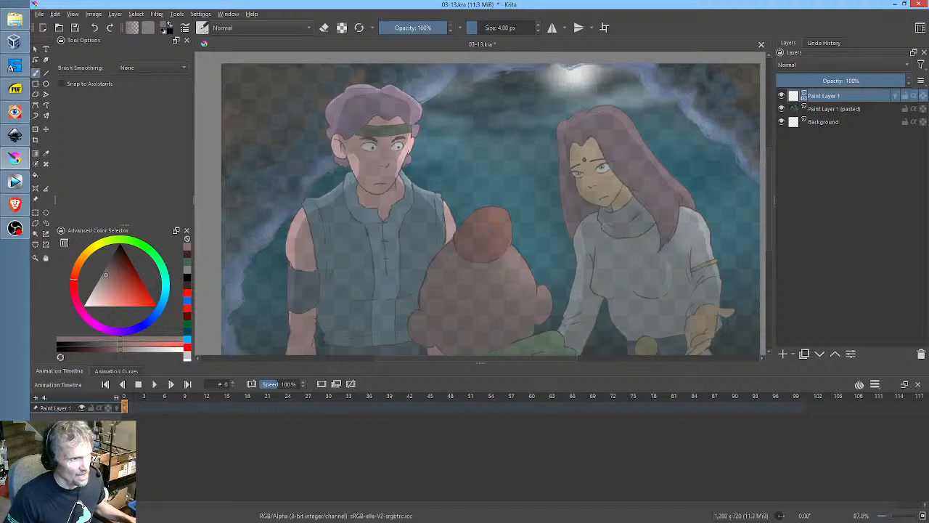
# Switch to Vegas Pro and import 03-13.0000.png from the 03-13/RENDER folder as an image sequence ending at image 100
pyautogui.hotkey('alt', 'Tab')
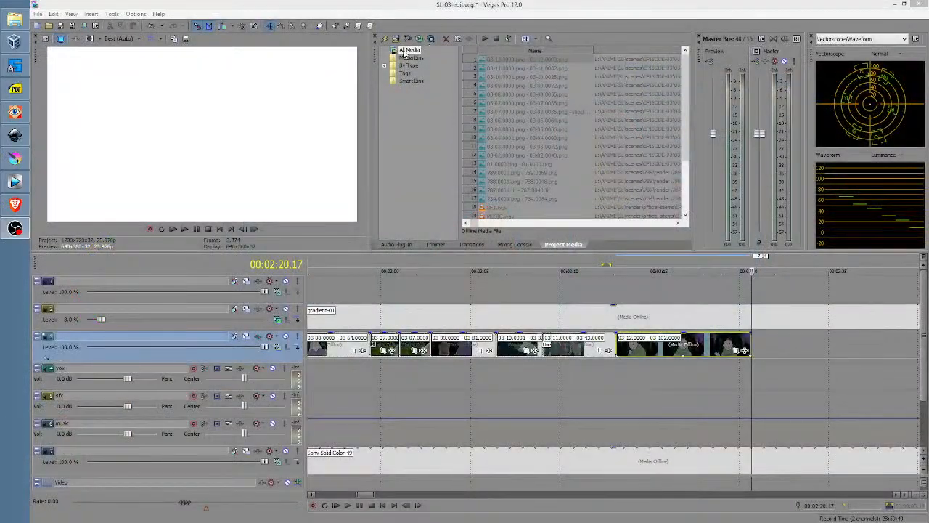
pyautogui.click(388, 39)
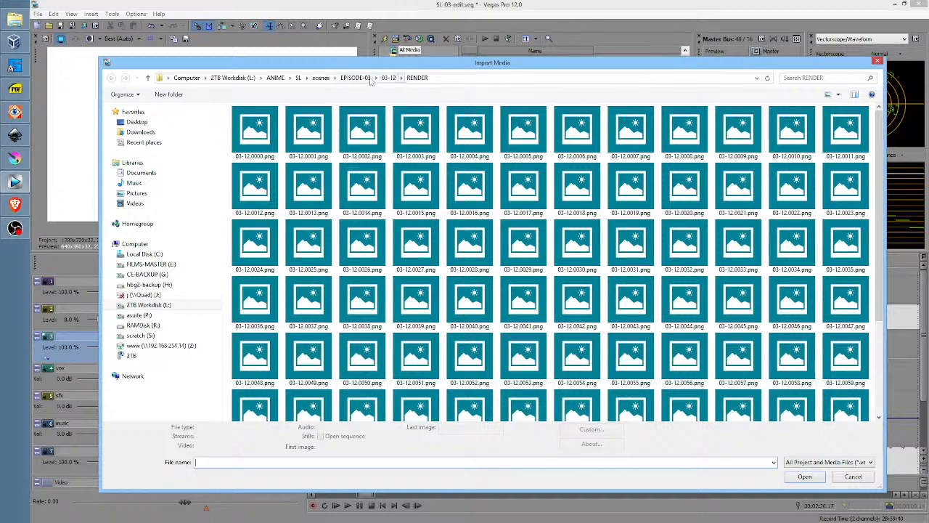
pyautogui.click(363, 78)
pyautogui.click(263, 245)
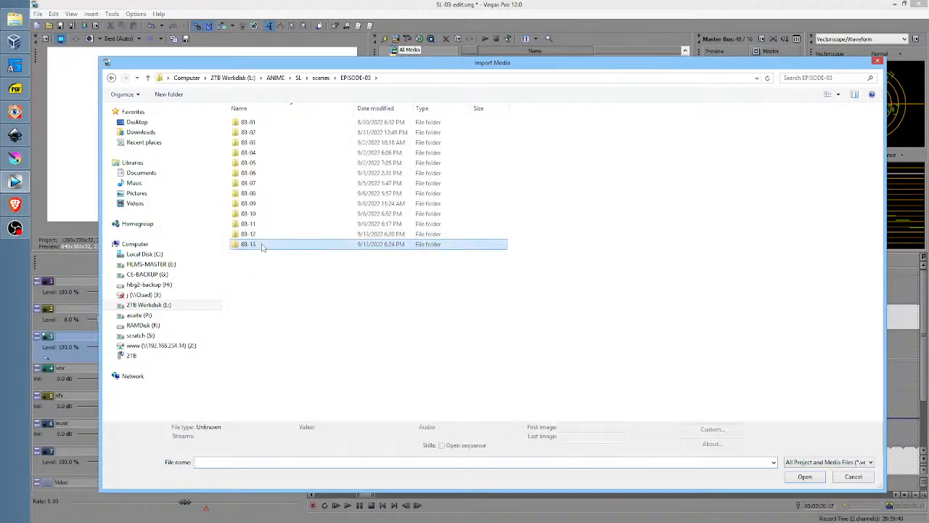
pyautogui.doubleClick(262, 246)
pyautogui.doubleClick(244, 122)
pyautogui.click(256, 131)
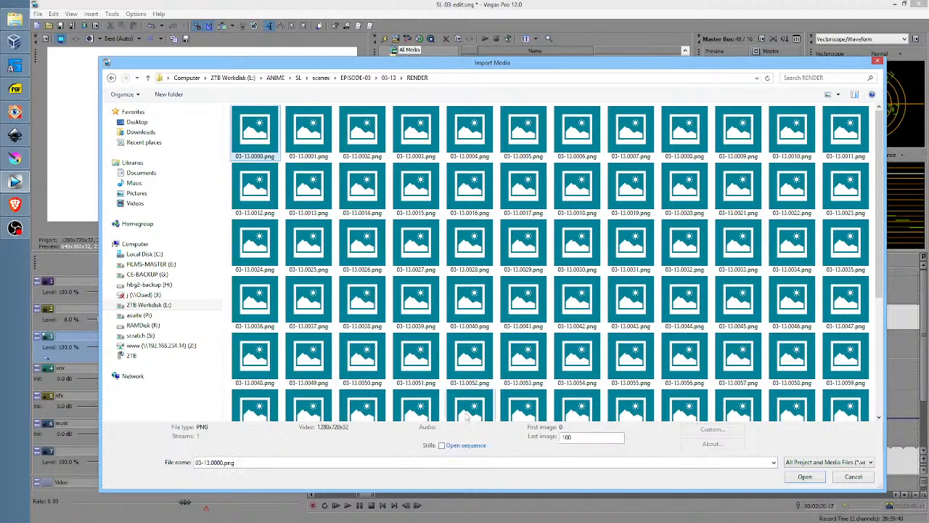
pyautogui.click(441, 445)
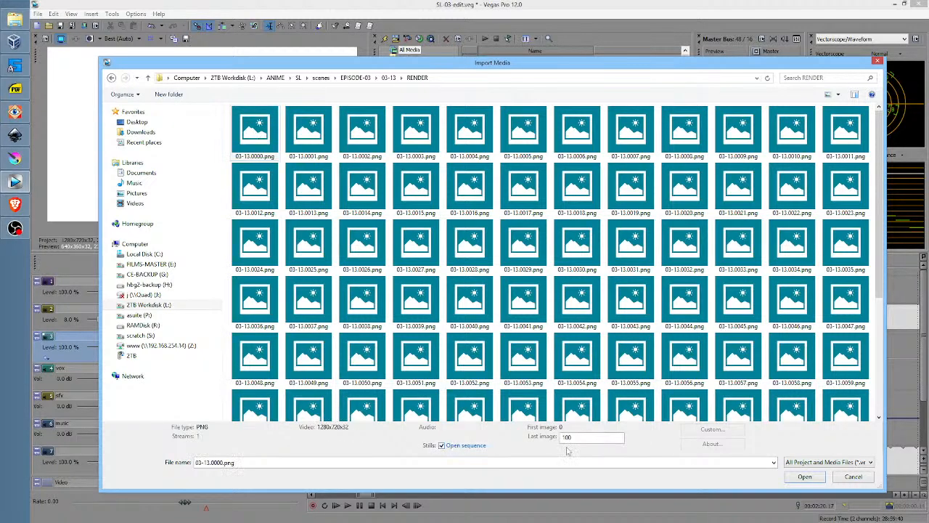
pyautogui.click(806, 476)
# Set the imported 03-13 sequence's frame rate to 12 fps in its media properties
pyautogui.click(524, 234)
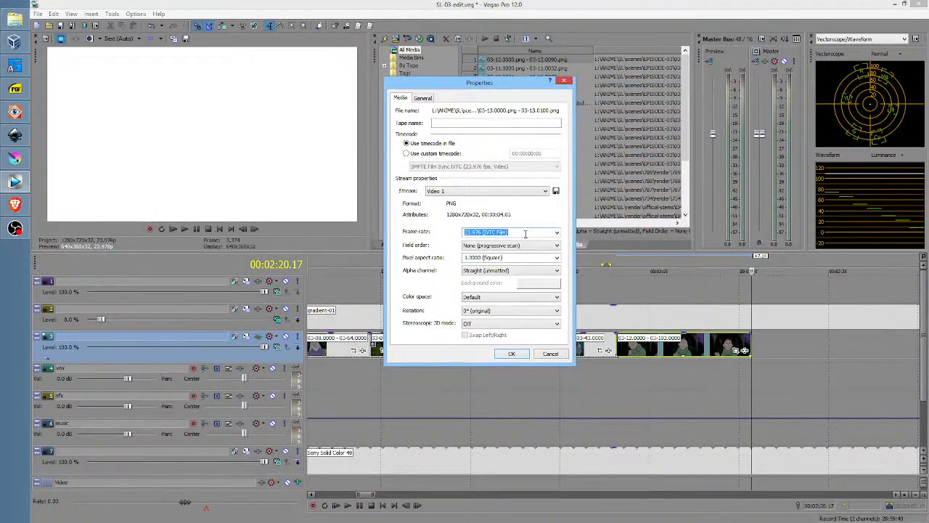
pyautogui.write('12')
pyautogui.click(512, 353)
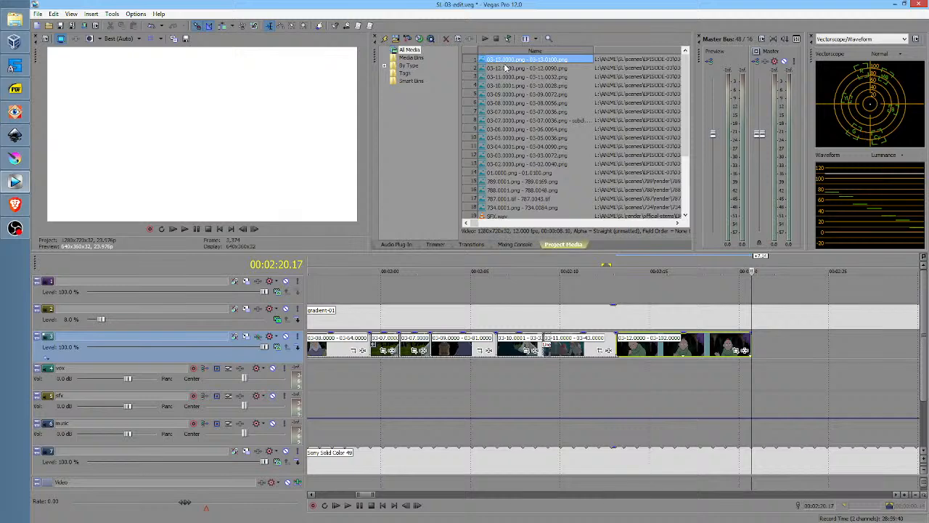
# Place the 03-13 sequence on video track 3 directly after the 03-12 clip, and switch back to Krita
pyautogui.moveTo(504, 60); pyautogui.dragTo(759, 348)
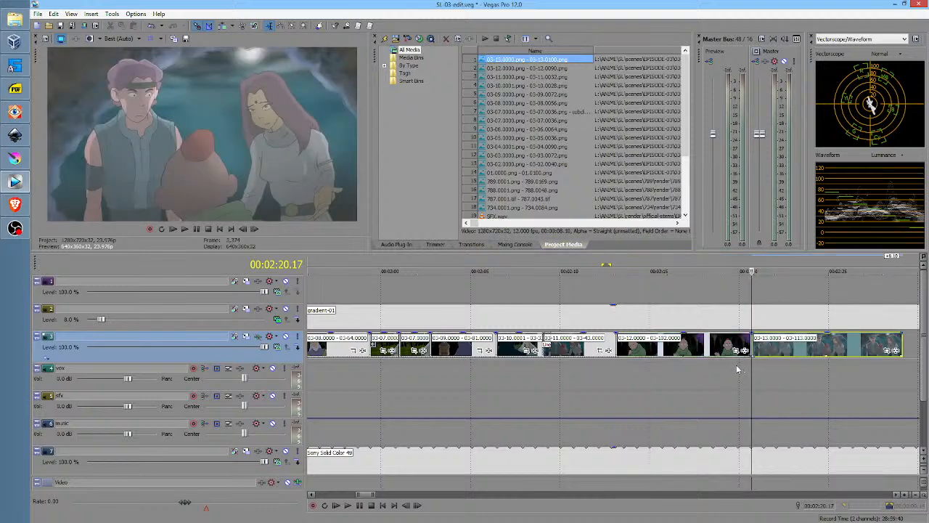
pyautogui.moveTo(742, 372); pyautogui.dragTo(773, 372)
pyautogui.click(15, 229)
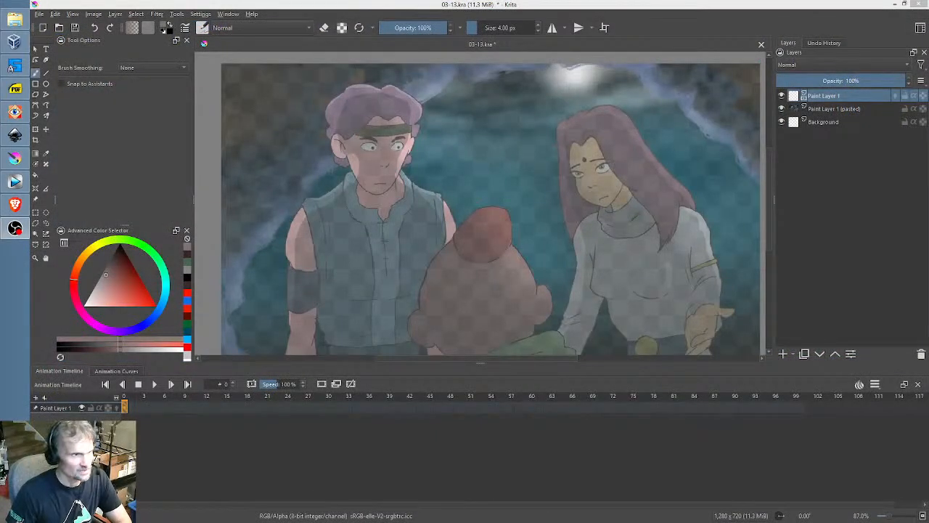
# Enlarge the canvas area, delete the Background layer and lower the opacity of the pasted reference layer
pyautogui.click(15, 182)
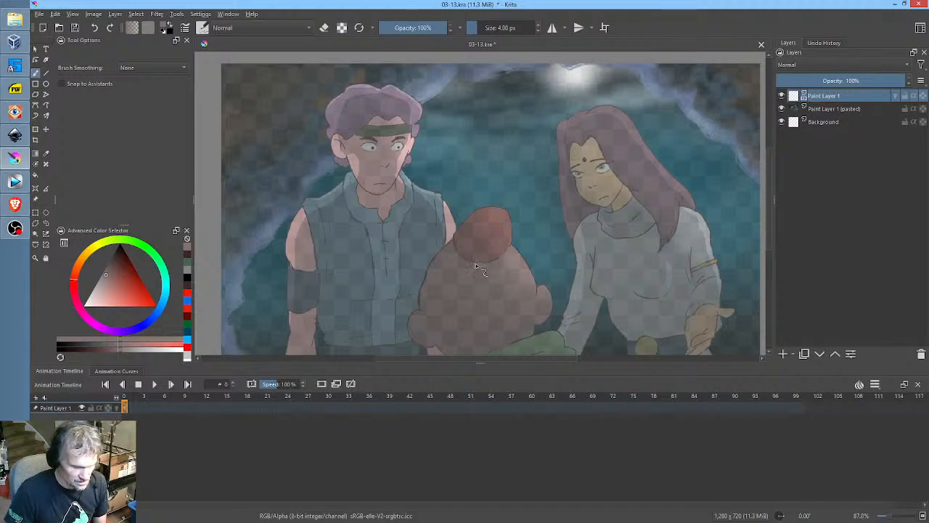
pyautogui.moveTo(482, 363); pyautogui.dragTo(481, 411)
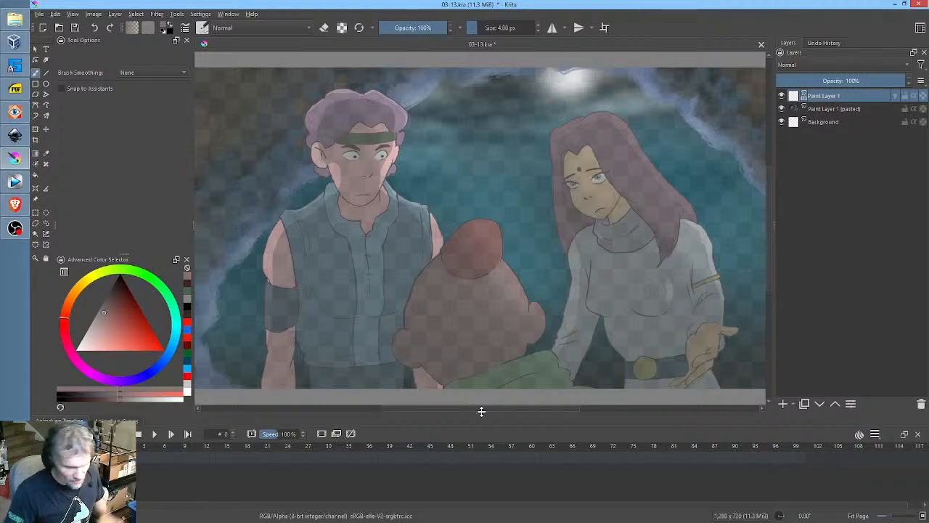
pyautogui.click(845, 110)
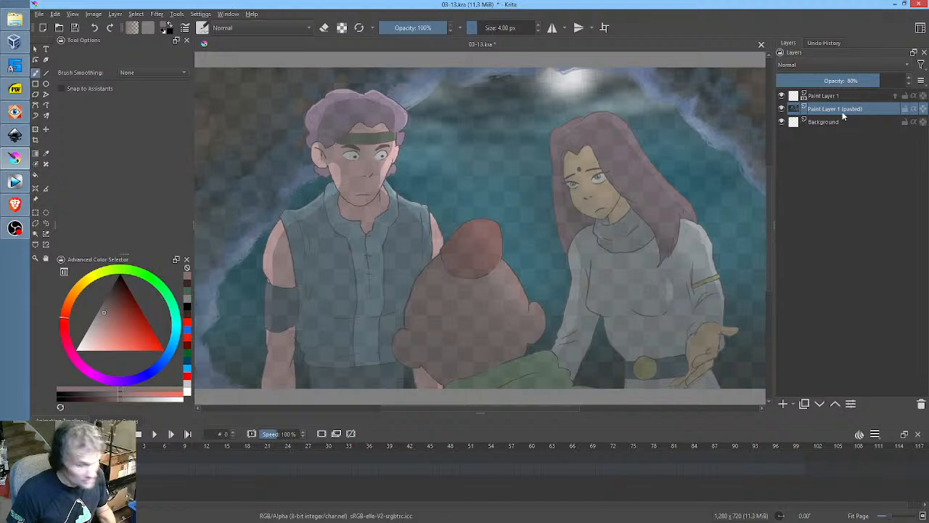
pyautogui.click(832, 124)
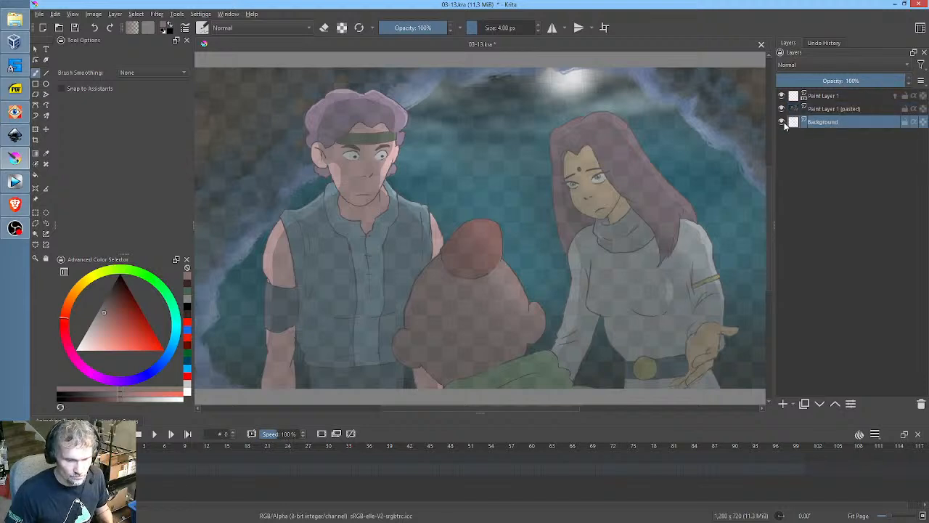
pyautogui.click(921, 405)
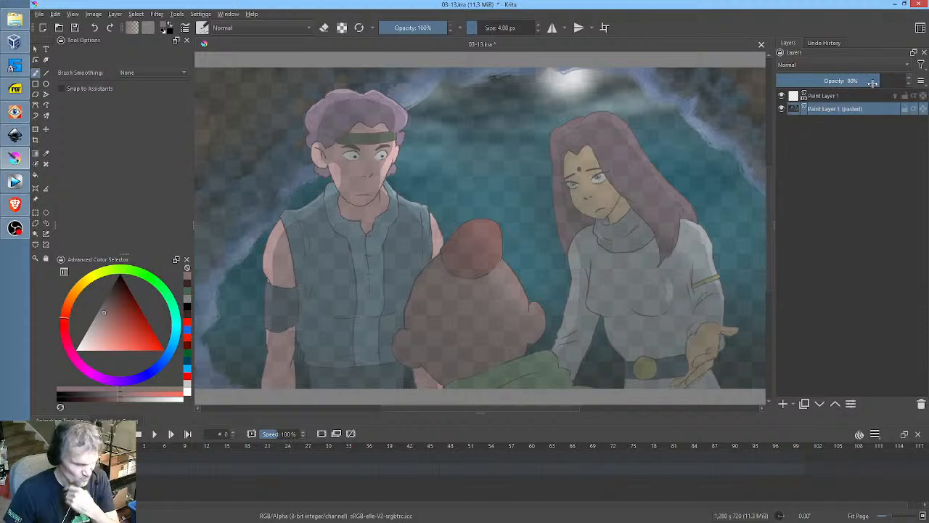
pyautogui.moveTo(873, 83); pyautogui.dragTo(850, 81)
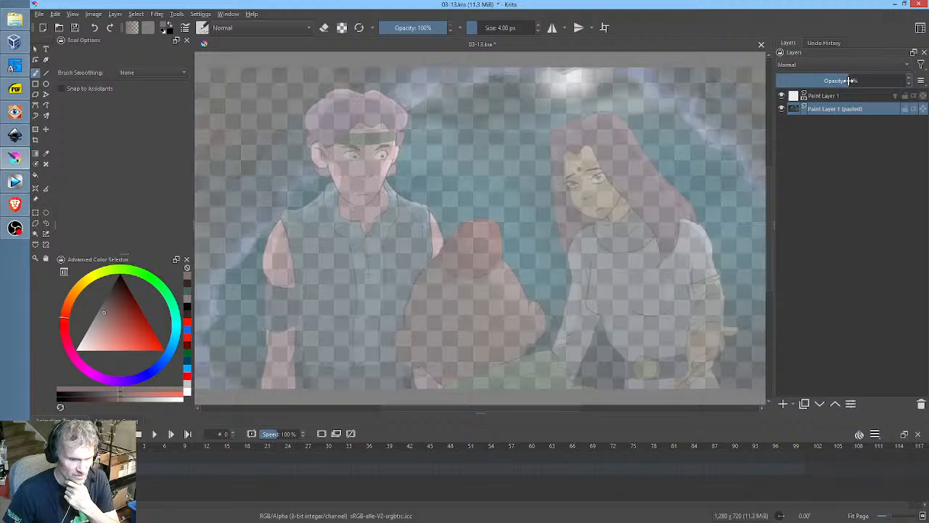
# On Paint Layer 1, pick a bright orange-red and trace the long-haired woman's hair, face outline, neck and outer shoulder
pyautogui.click(837, 97)
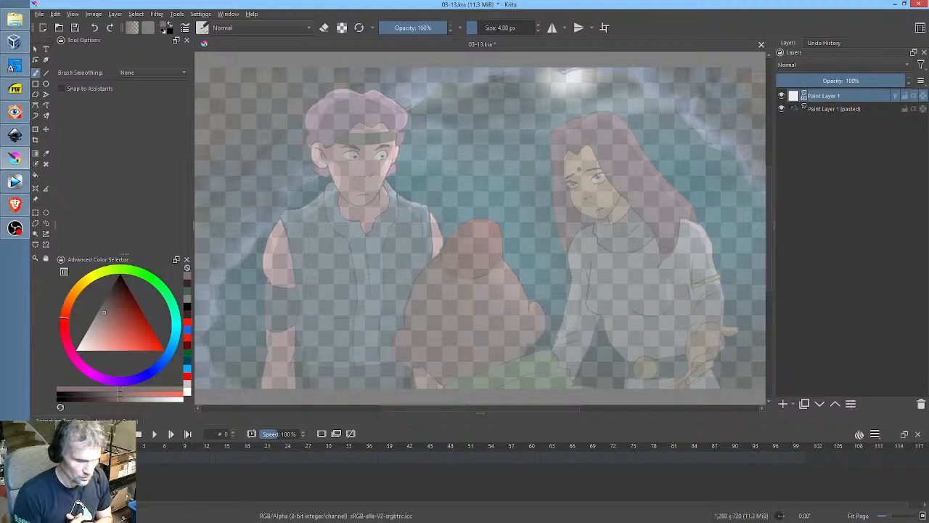
pyautogui.moveTo(132, 316); pyautogui.dragTo(173, 358)
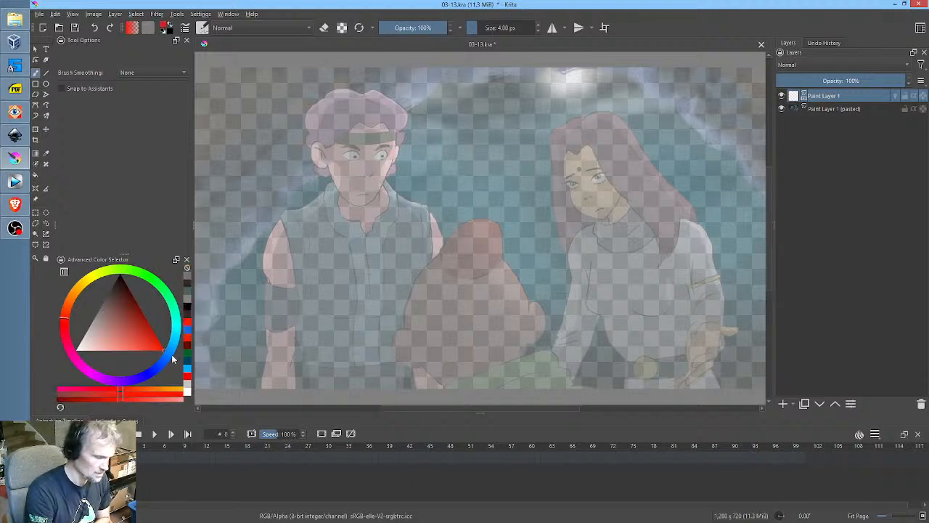
pyautogui.click(61, 317)
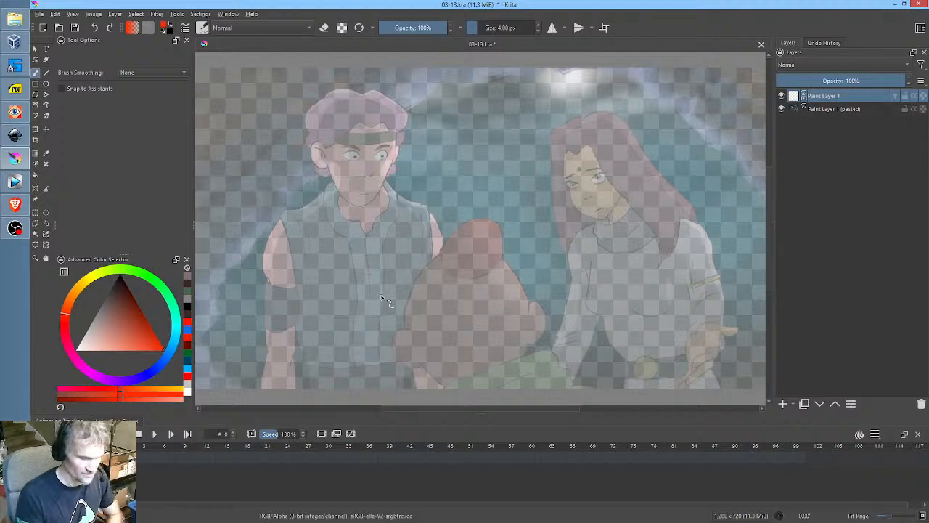
pyautogui.moveTo(581, 130)
pyautogui.mouseDown()
pyautogui.moveTo(604, 120)
pyautogui.moveTo(556, 133)
pyautogui.mouseUp()
pyautogui.moveTo(566, 174)
pyautogui.mouseDown()
pyautogui.moveTo(579, 209)
pyautogui.moveTo(609, 220)
pyautogui.moveTo(623, 196)
pyautogui.mouseUp()
pyautogui.moveTo(607, 166); pyautogui.dragTo(657, 247)
pyautogui.moveTo(618, 114)
pyautogui.mouseDown()
pyautogui.moveTo(701, 226)
pyautogui.moveTo(716, 249)
pyautogui.moveTo(711, 261)
pyautogui.mouseUp()
pyautogui.moveTo(611, 214); pyautogui.dragTo(618, 209)
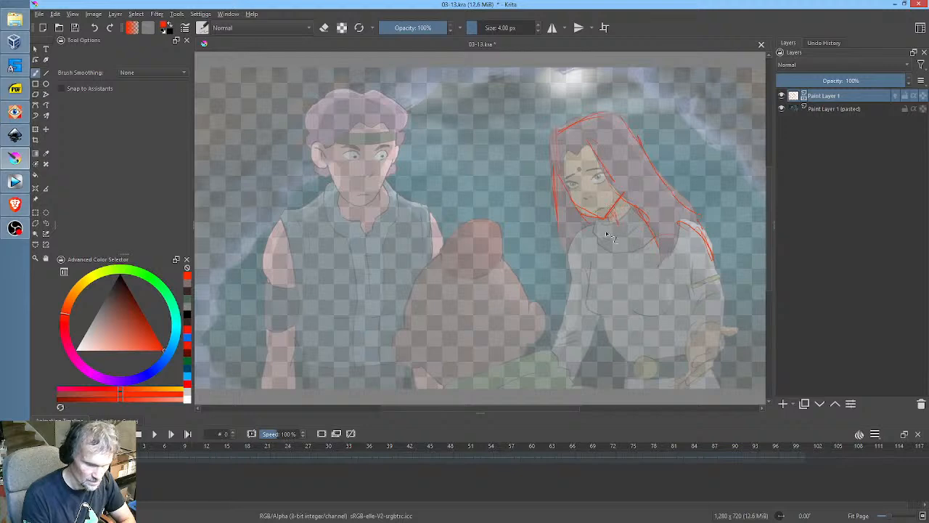
# Trace the woman's arms, torso, hand and round belt buckle over the reference, and hide the pasted reference layer
pyautogui.moveTo(570, 242); pyautogui.dragTo(574, 287)
pyautogui.moveTo(566, 319)
pyautogui.mouseDown()
pyautogui.moveTo(553, 359)
pyautogui.moveTo(573, 374)
pyautogui.mouseUp()
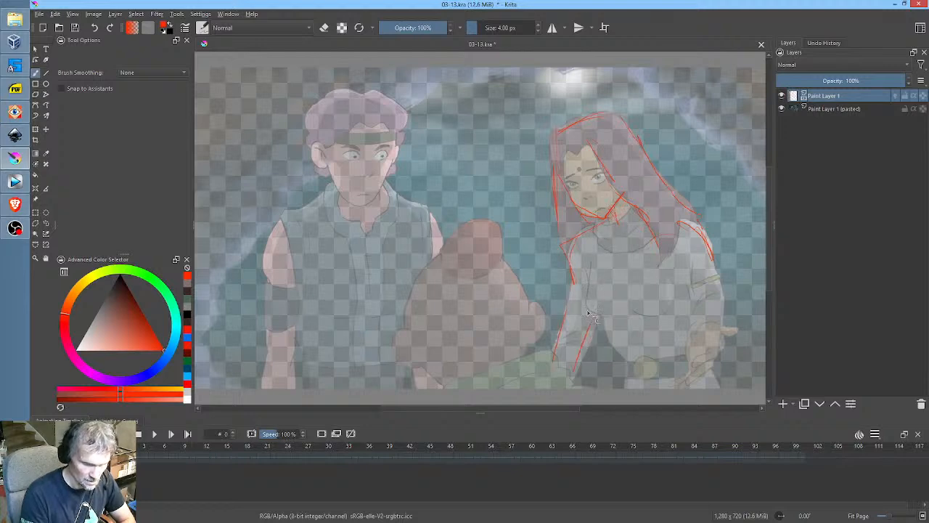
pyautogui.moveTo(589, 255)
pyautogui.mouseDown()
pyautogui.moveTo(587, 287)
pyautogui.moveTo(607, 328)
pyautogui.mouseUp()
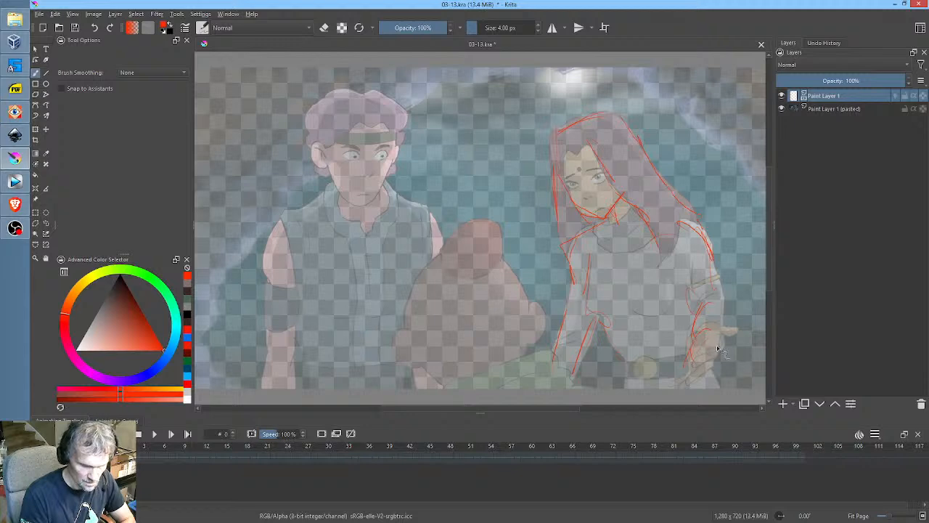
pyautogui.moveTo(722, 271); pyautogui.dragTo(716, 289)
pyautogui.moveTo(697, 240); pyautogui.dragTo(716, 287)
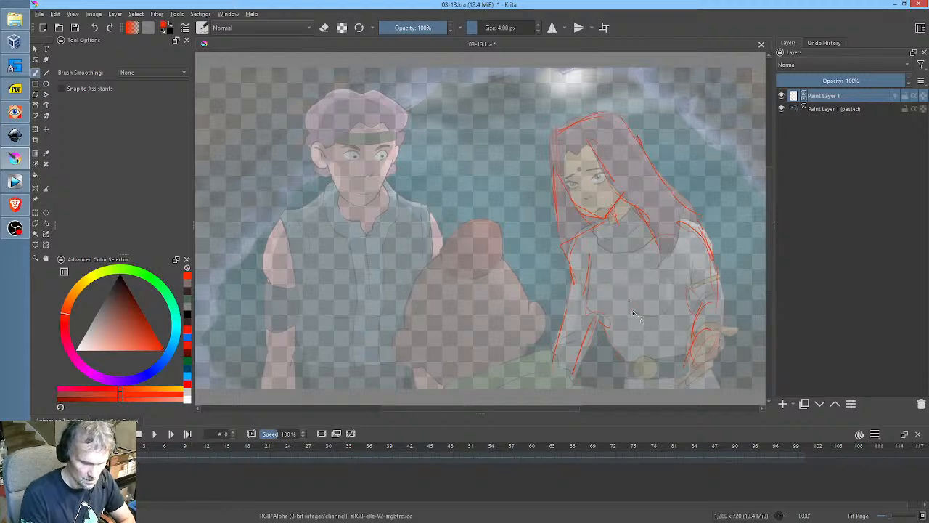
pyautogui.moveTo(630, 309); pyautogui.dragTo(672, 308)
pyautogui.moveTo(638, 362); pyautogui.dragTo(630, 373)
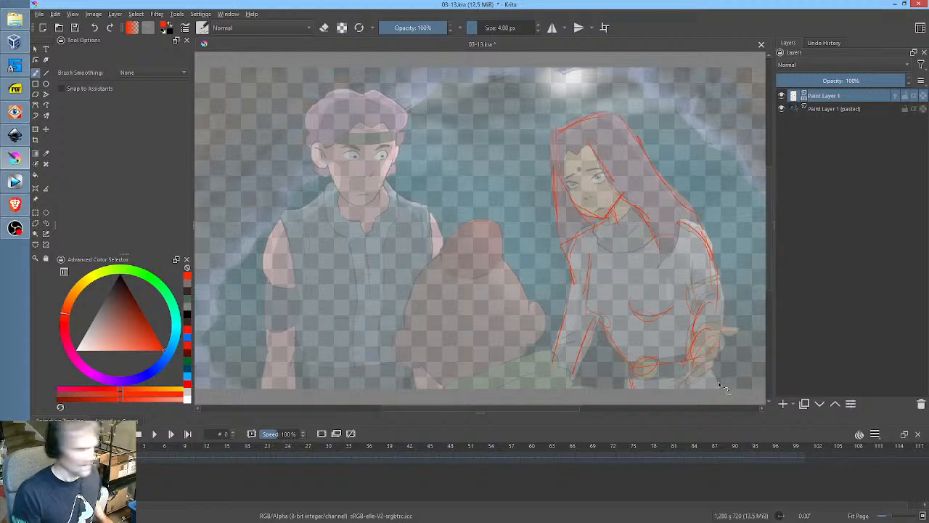
pyautogui.hotkey('ctrl', 'z')
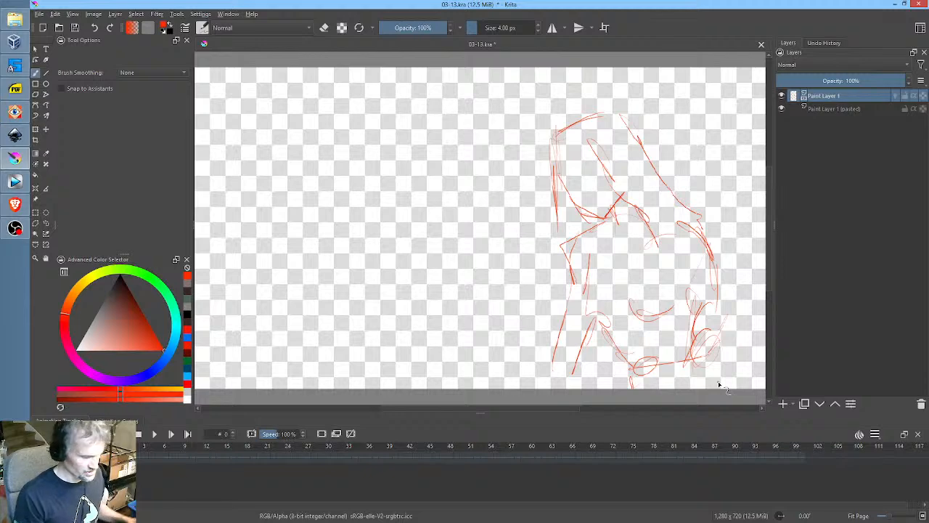
# Play the animation briefly, go to frame 14, and transform the sketch there so the figure tilts upright and away from the centre
pyautogui.press('space')
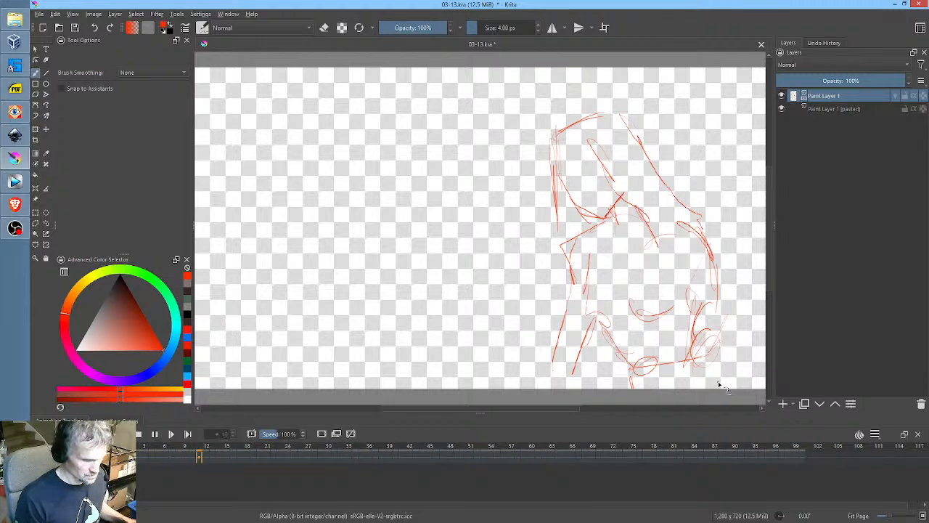
pyautogui.press('space')
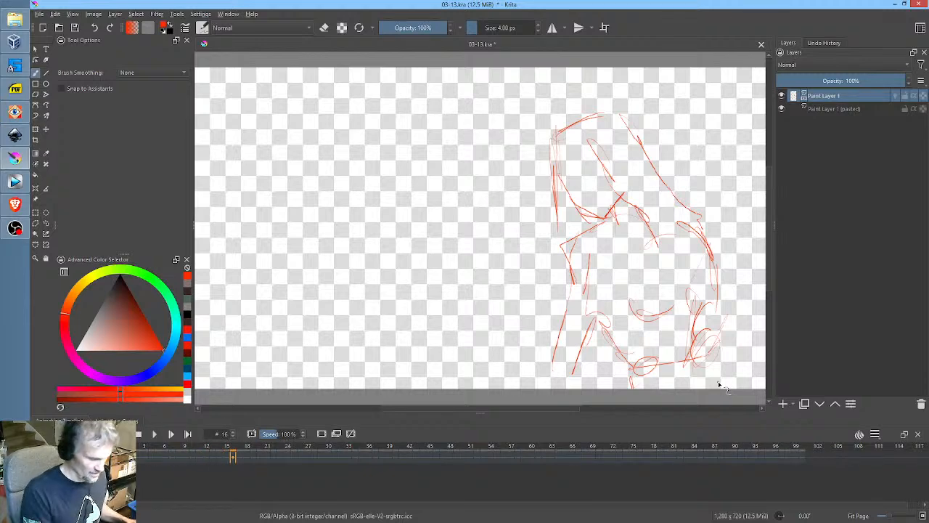
pyautogui.press('Left')
pyautogui.press('Left')
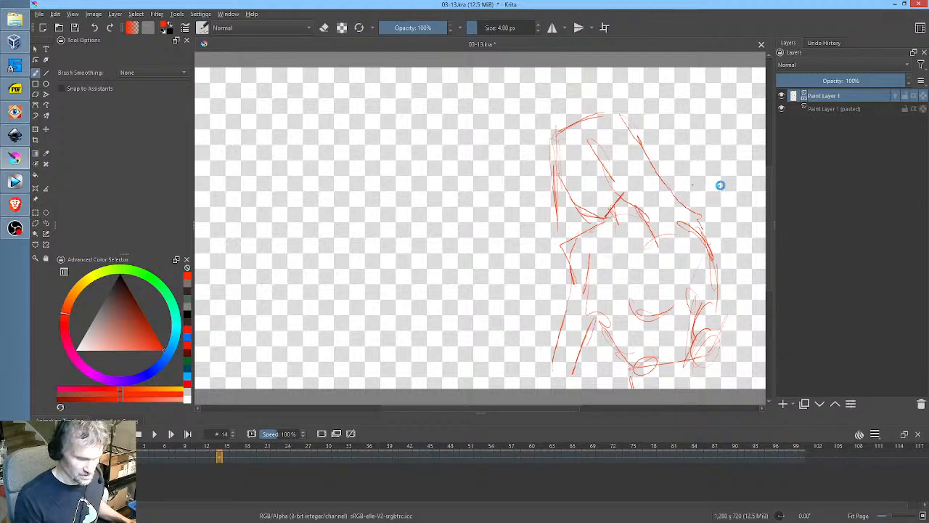
pyautogui.hotkey('ctrl', 't')
pyautogui.moveTo(638, 257); pyautogui.dragTo(653, 394)
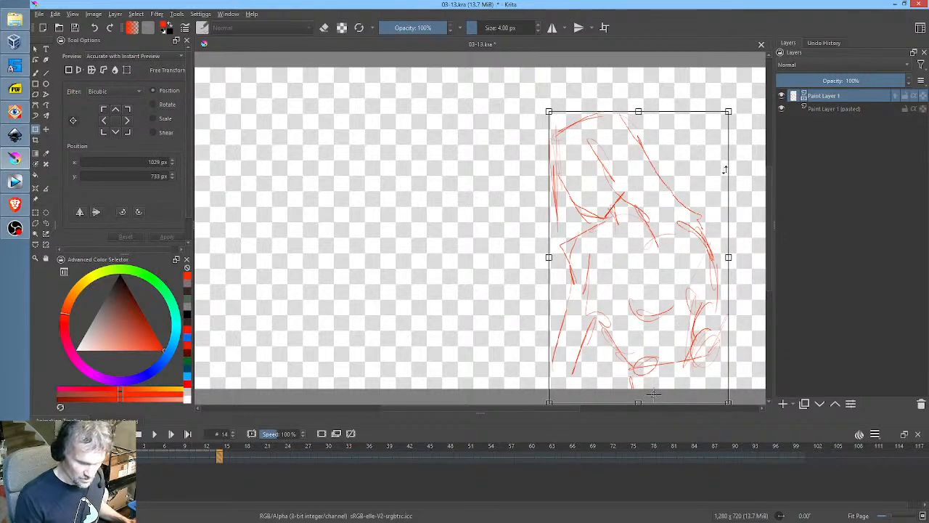
pyautogui.moveTo(731, 88); pyautogui.dragTo(717, 196)
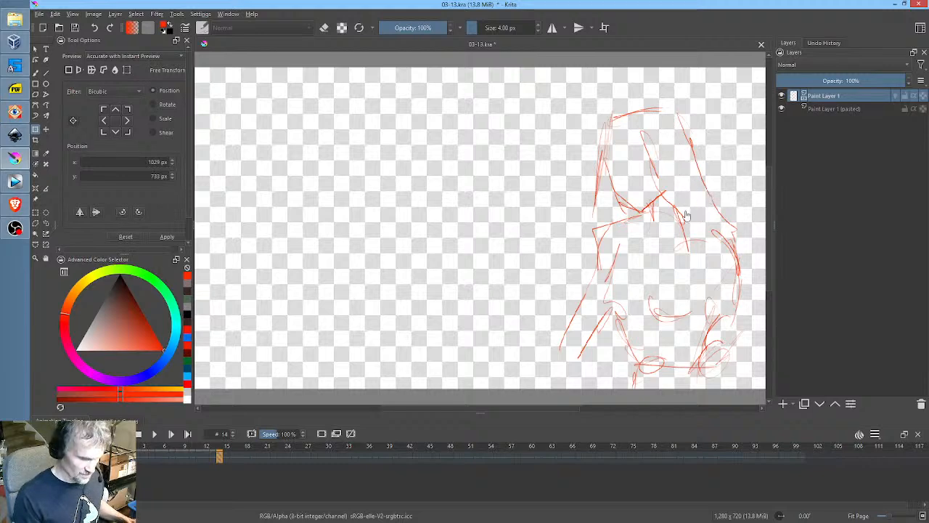
# Erase the body below the head in frame 14 with a freehand shape, leaving only the head and hair lines
pyautogui.press('p')
pyautogui.moveTo(747, 226)
pyautogui.mouseDown()
pyautogui.moveTo(606, 220)
pyautogui.moveTo(560, 346)
pyautogui.moveTo(682, 403)
pyautogui.mouseUp()
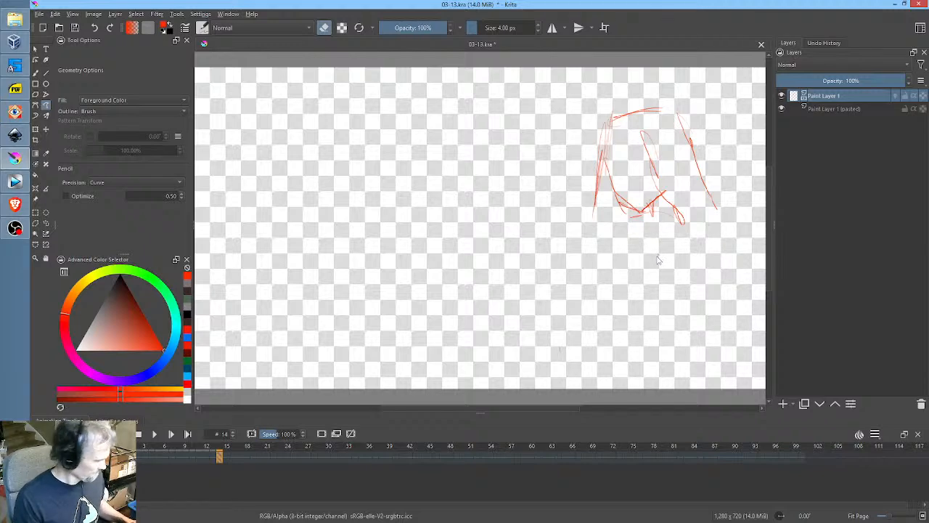
pyautogui.press('b')
pyautogui.press('e')
pyautogui.hotkey('ctrl', 'z')
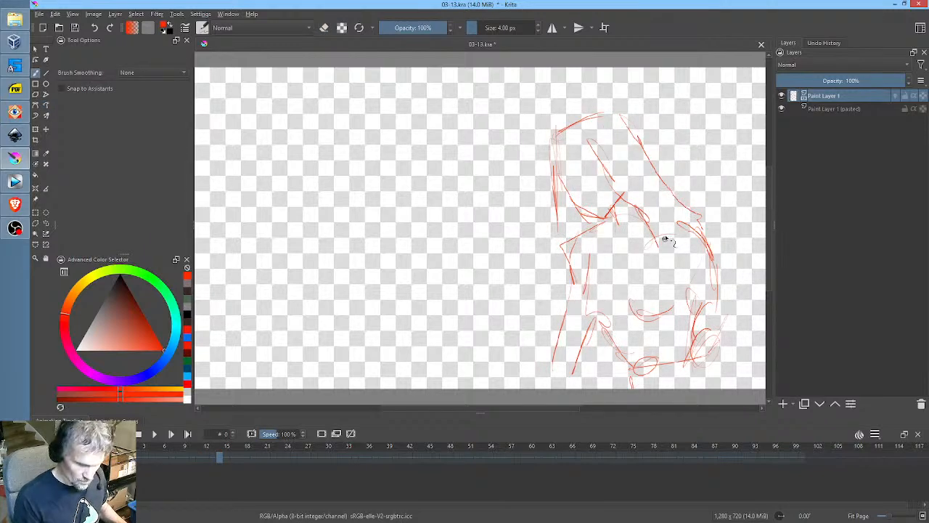
pyautogui.hotkey('ctrl', 'shift', 'z')
# Sketch a new shoulder, back line and side of the torso running from the hair down to the canvas bottom in frame 14
pyautogui.moveTo(683, 222)
pyautogui.mouseDown()
pyautogui.moveTo(713, 244)
pyautogui.moveTo(694, 247)
pyautogui.mouseUp()
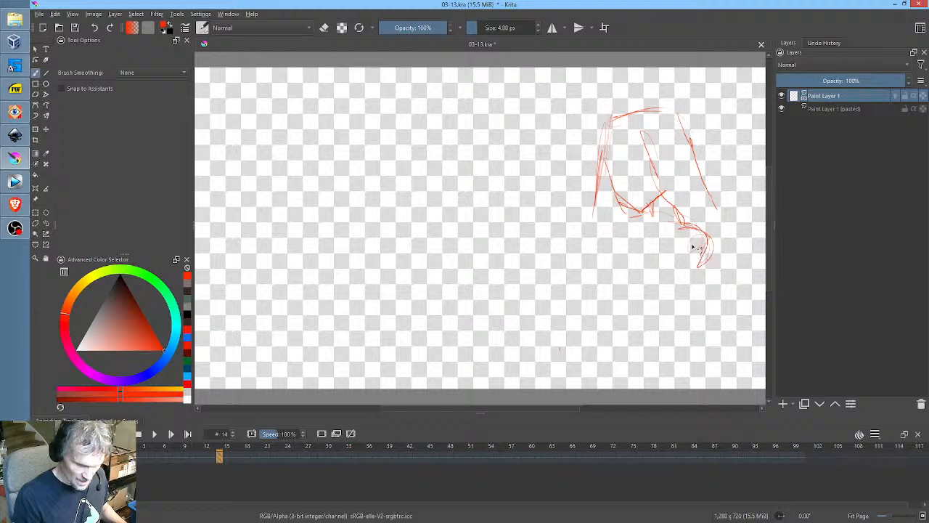
pyautogui.moveTo(655, 381)
pyautogui.mouseDown()
pyautogui.moveTo(692, 263)
pyautogui.moveTo(698, 284)
pyautogui.mouseUp()
pyautogui.moveTo(675, 323); pyautogui.dragTo(692, 276)
pyautogui.moveTo(708, 207); pyautogui.dragTo(655, 385)
pyautogui.moveTo(691, 145)
pyautogui.mouseDown()
pyautogui.moveTo(701, 161)
pyautogui.moveTo(700, 212)
pyautogui.mouseUp()
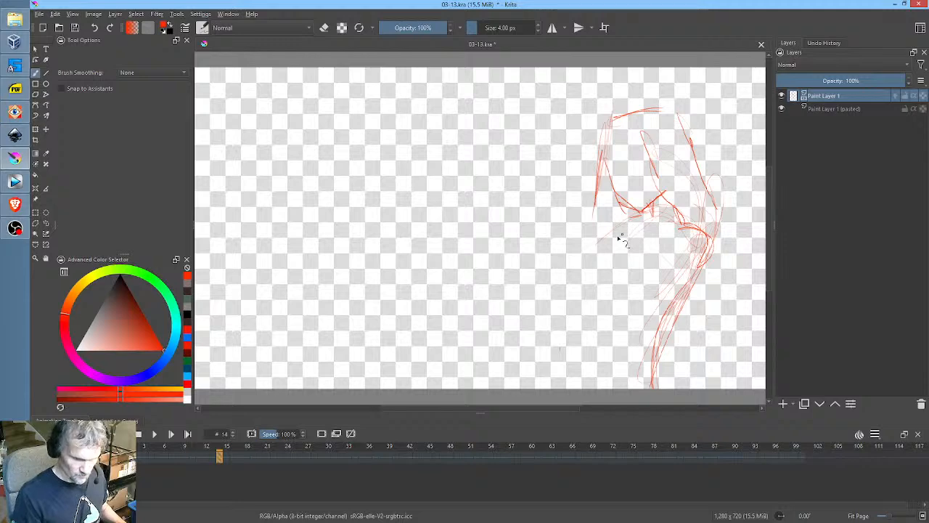
# Compare frame 14 with the first pose and sketch the opposite shoulder and upper arm with loose red strokes
pyautogui.press('Left')
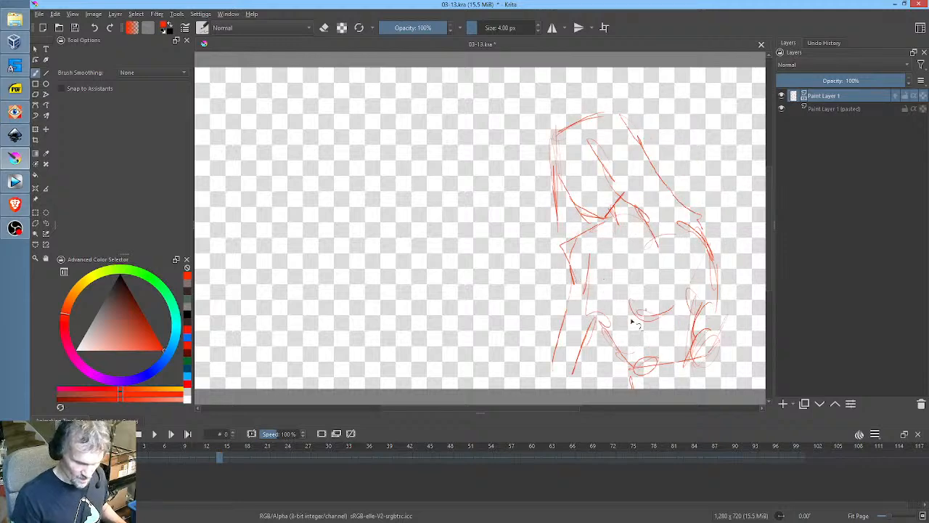
pyautogui.press('Right')
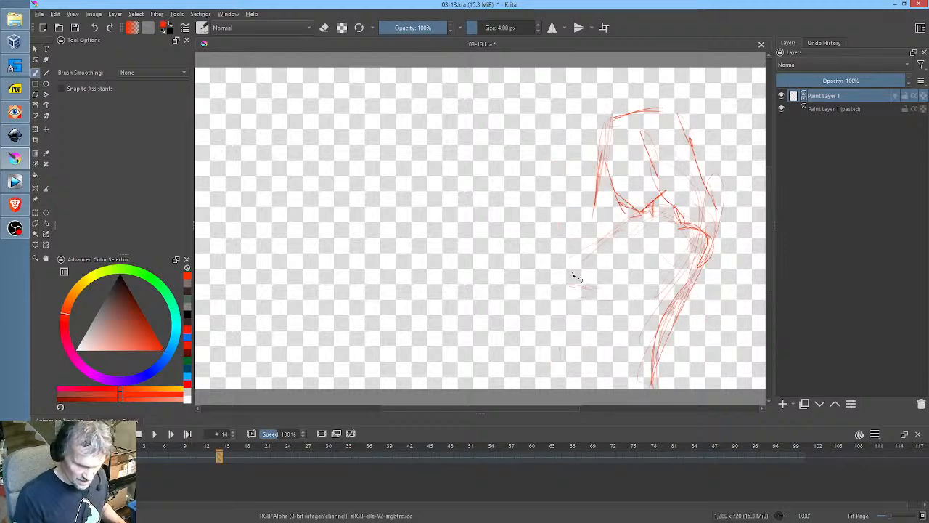
pyautogui.moveTo(580, 271); pyautogui.dragTo(581, 313)
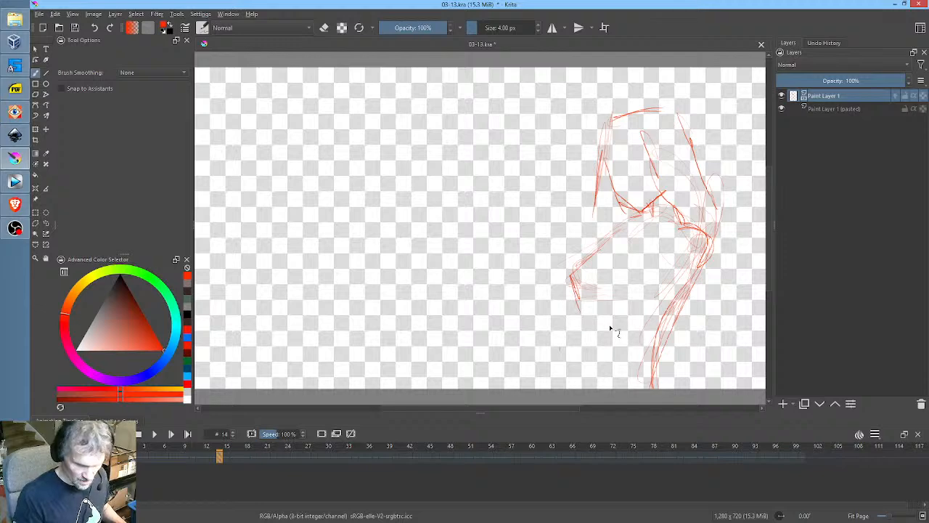
pyautogui.moveTo(605, 257); pyautogui.dragTo(580, 316)
pyautogui.moveTo(579, 280)
pyautogui.mouseDown()
pyautogui.moveTo(587, 266)
pyautogui.moveTo(589, 328)
pyautogui.mouseUp()
pyautogui.press('Left')
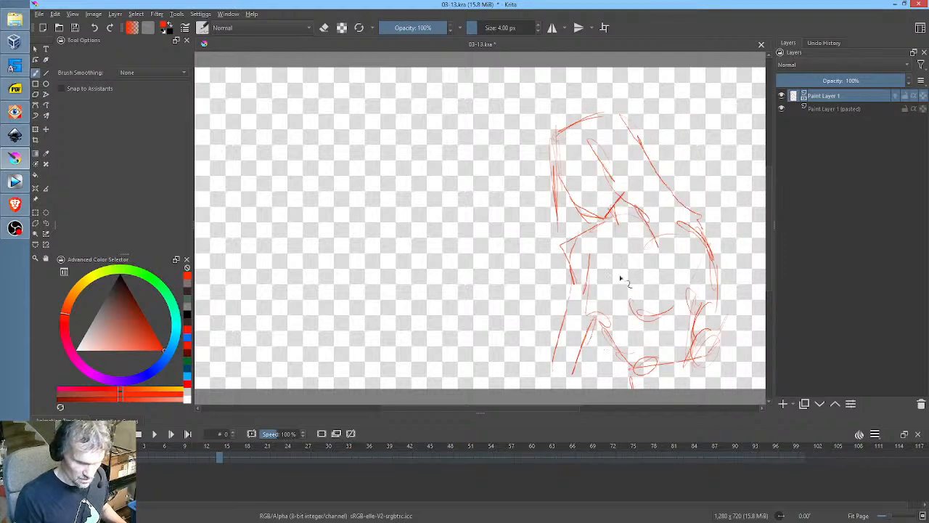
pyautogui.press('Right')
pyautogui.moveTo(589, 361); pyautogui.dragTo(589, 323)
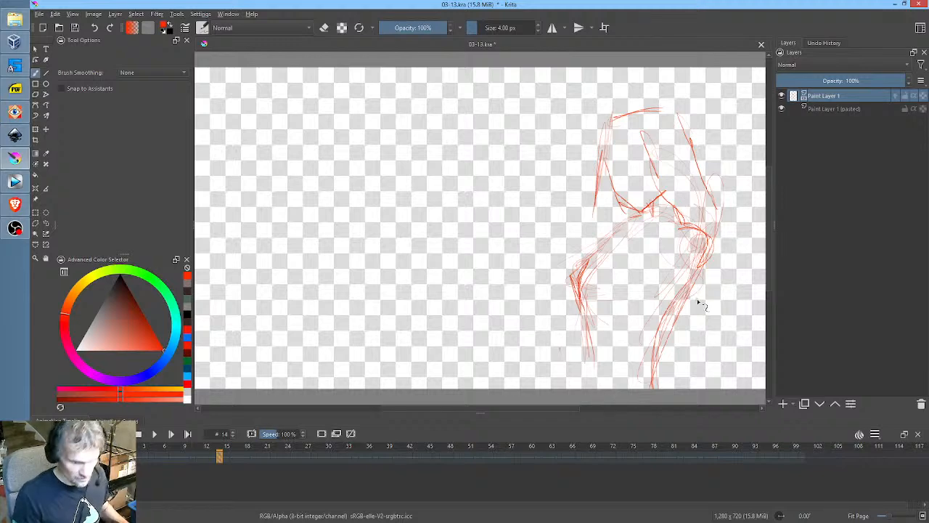
# In frame 0, sketch the woman's hairline and facial guide lines over the reference, and check the motion by playing it
pyautogui.press('Left')
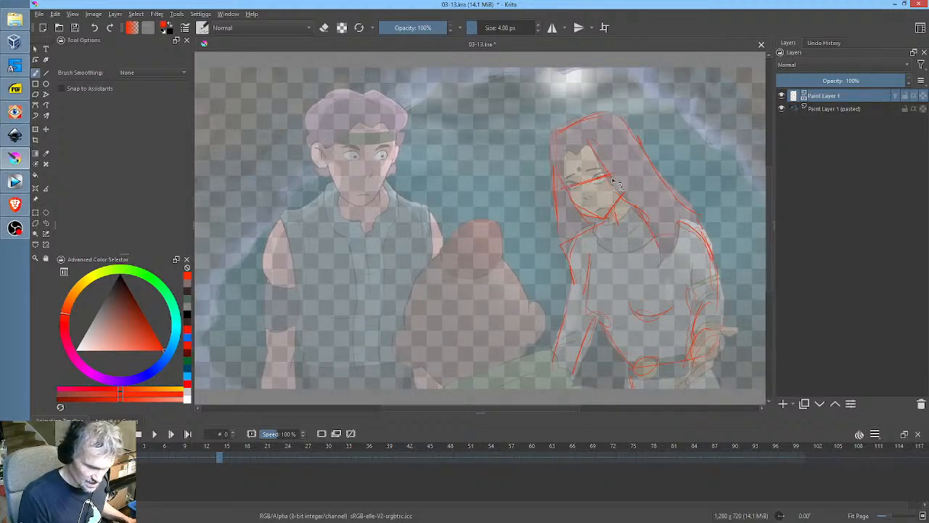
pyautogui.moveTo(567, 175)
pyautogui.mouseDown()
pyautogui.moveTo(613, 176)
pyautogui.moveTo(607, 207)
pyautogui.mouseUp()
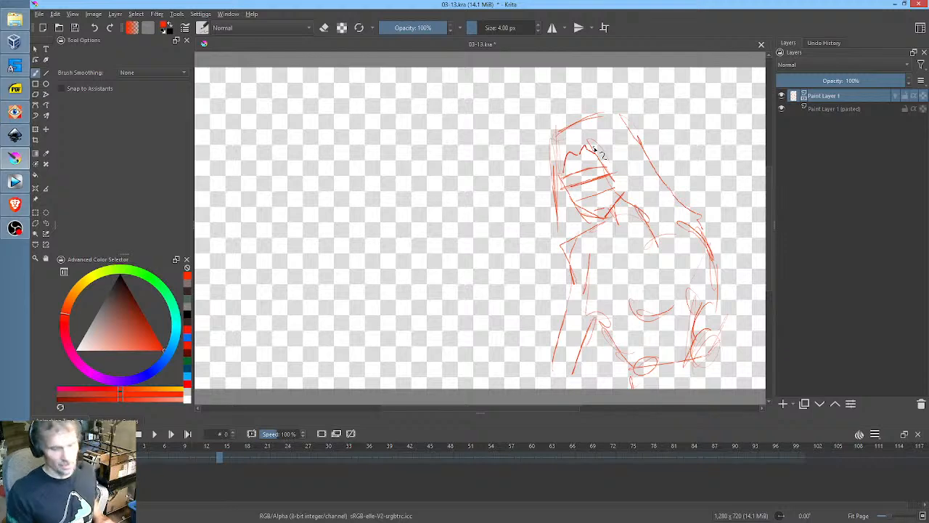
pyautogui.press('space')
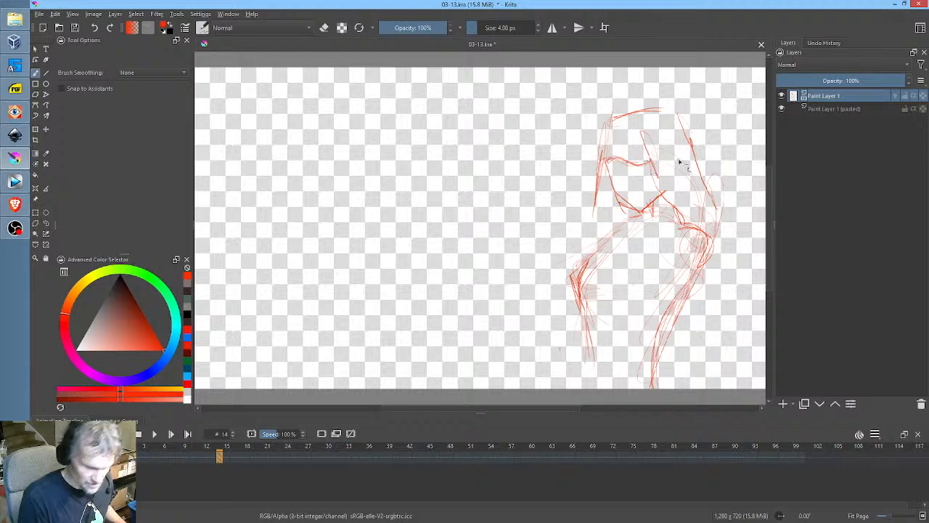
# Sketch the brow, eye and mouth lines on the face in frame 14, compare with frame 0, and save the document
pyautogui.press('space')
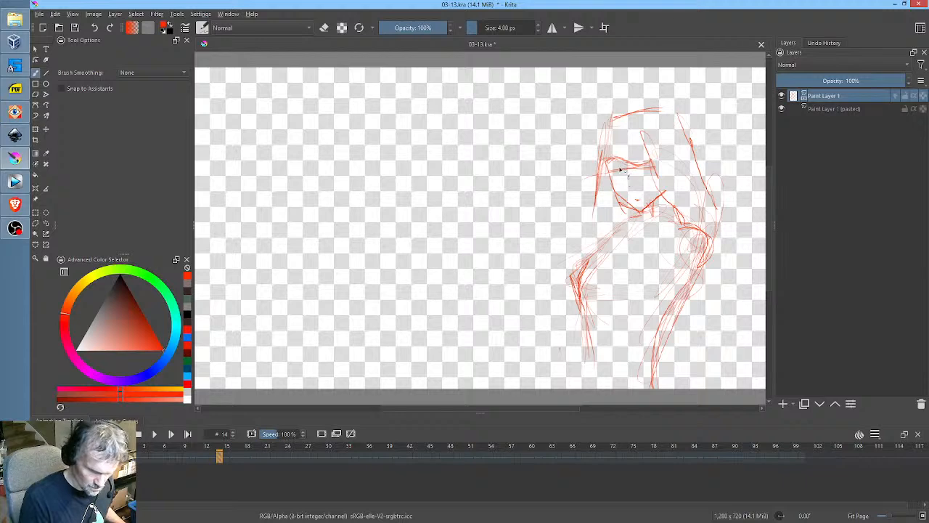
pyautogui.moveTo(610, 171)
pyautogui.mouseDown()
pyautogui.moveTo(661, 177)
pyautogui.moveTo(650, 168)
pyautogui.moveTo(656, 179)
pyautogui.moveTo(608, 173)
pyautogui.mouseUp()
pyautogui.press('Left')
pyautogui.press('Right')
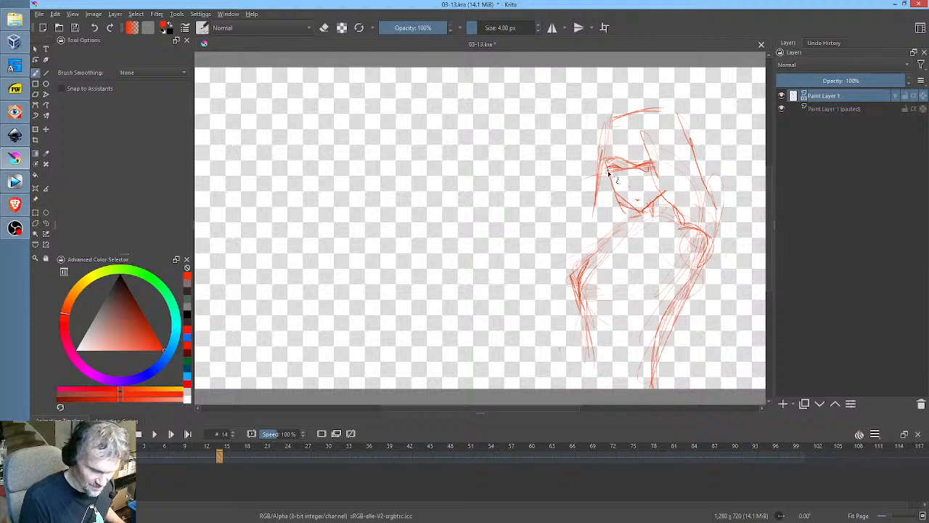
pyautogui.click(77, 32)
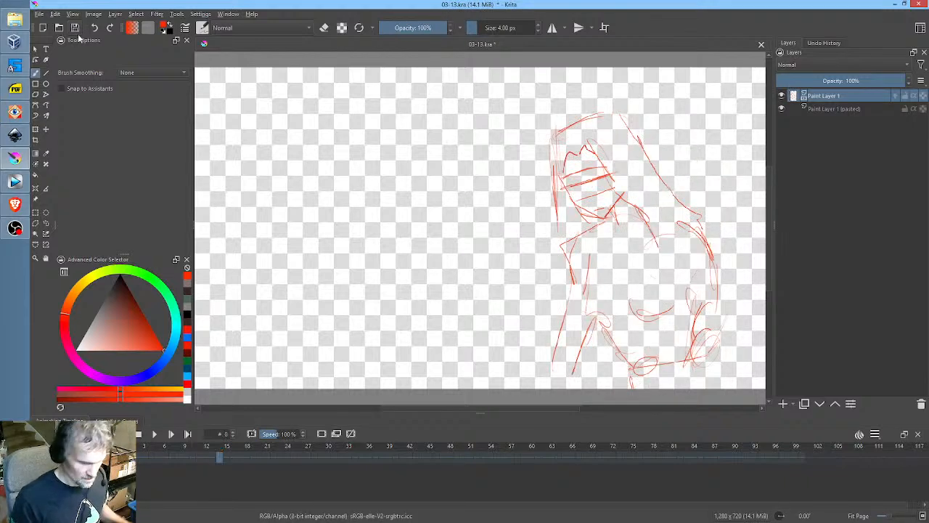
# Play the animation from frame 0 to check the timing of the change into the second pose
pyautogui.press('space')
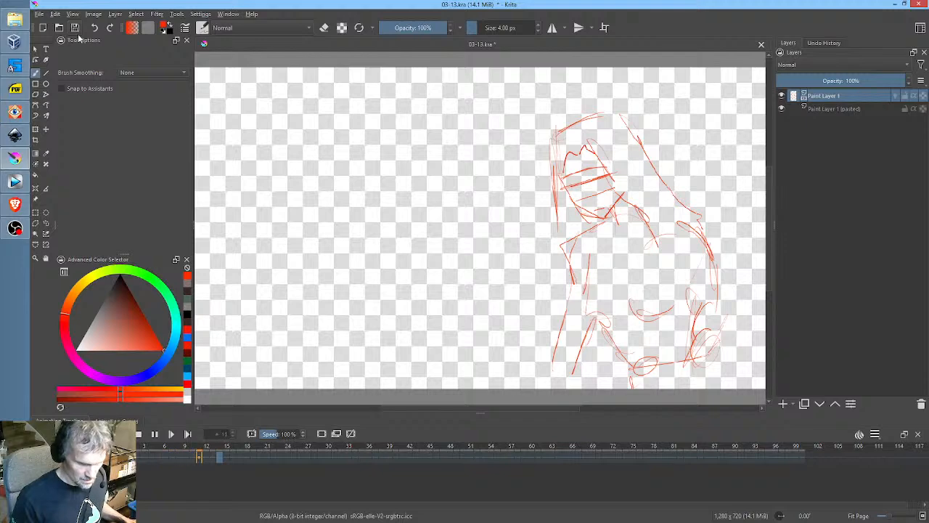
pyautogui.press('space')
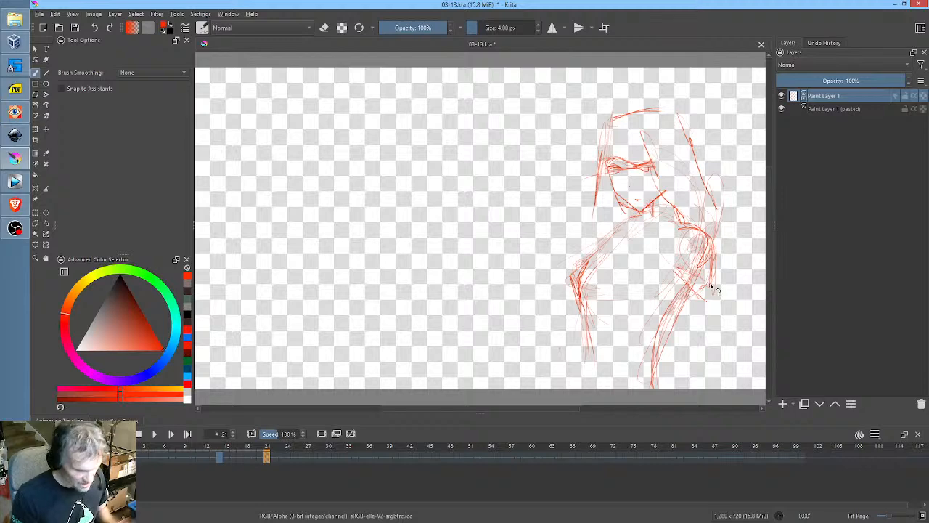
pyautogui.click(126, 457)
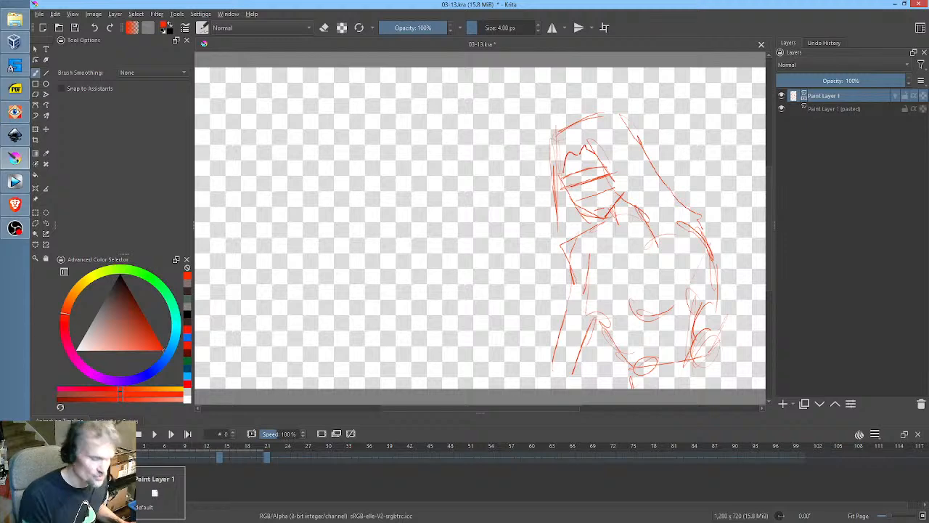
pyautogui.press('space')
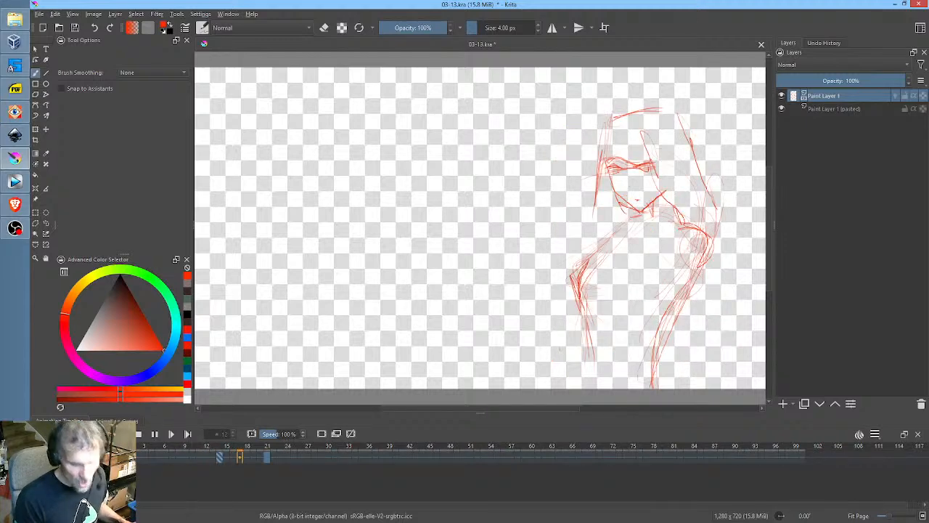
pyautogui.press('space')
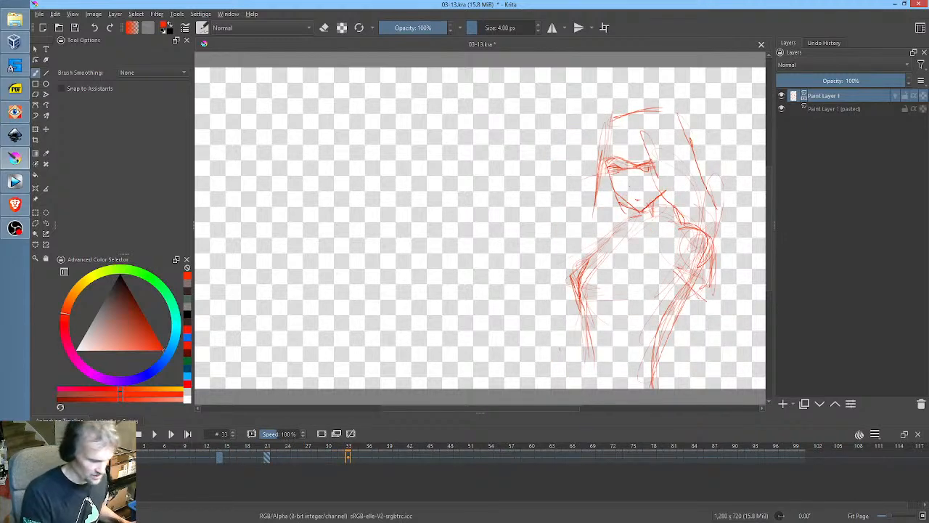
# Move the keyframe at frame 21 onto frame 14 in its place and play the animation from frame 0
pyautogui.click(219, 458)
pyautogui.moveTo(268, 456)
pyautogui.mouseDown()
pyautogui.moveTo(256, 476)
pyautogui.moveTo(222, 463)
pyautogui.mouseUp()
pyautogui.click(124, 457)
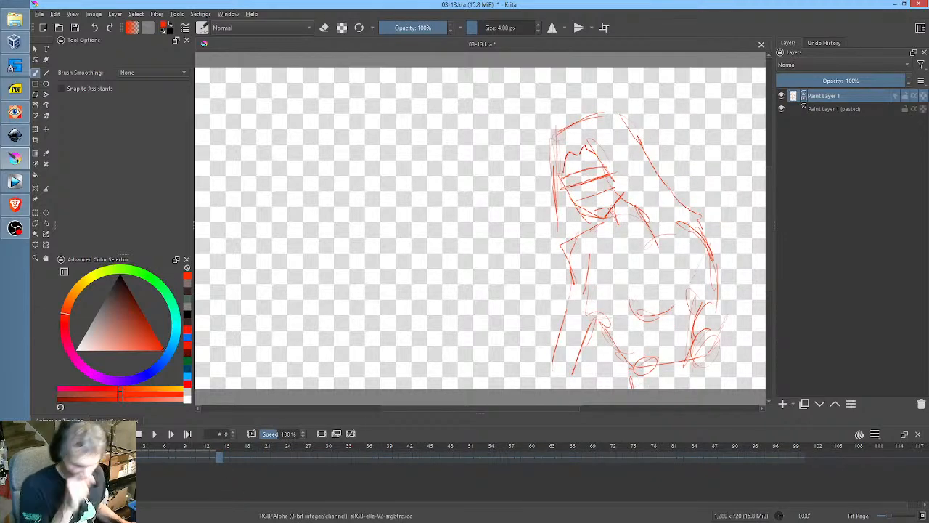
pyautogui.press('space')
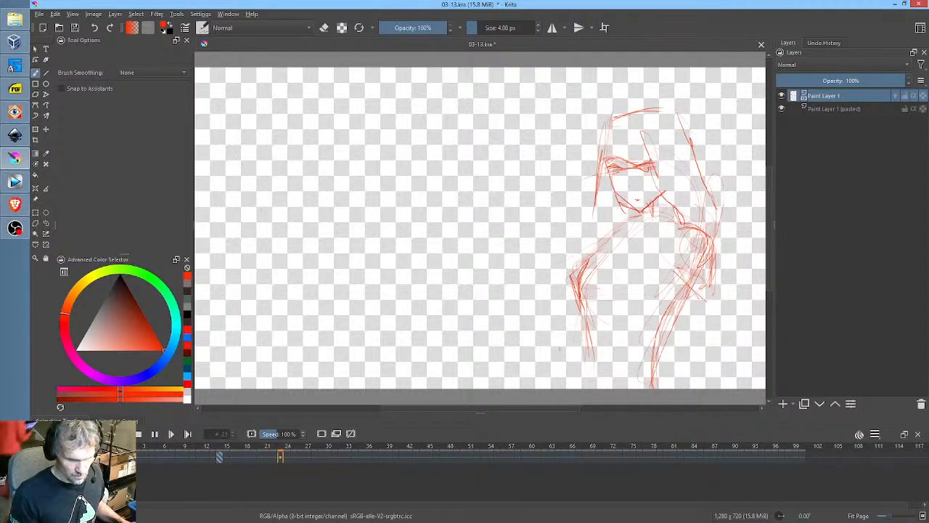
pyautogui.press('space')
# Move the keyframe at frame 14 to frame 18 and replay the animation from frame 0 to judge the timing
pyautogui.click(220, 460)
pyautogui.click(247, 457)
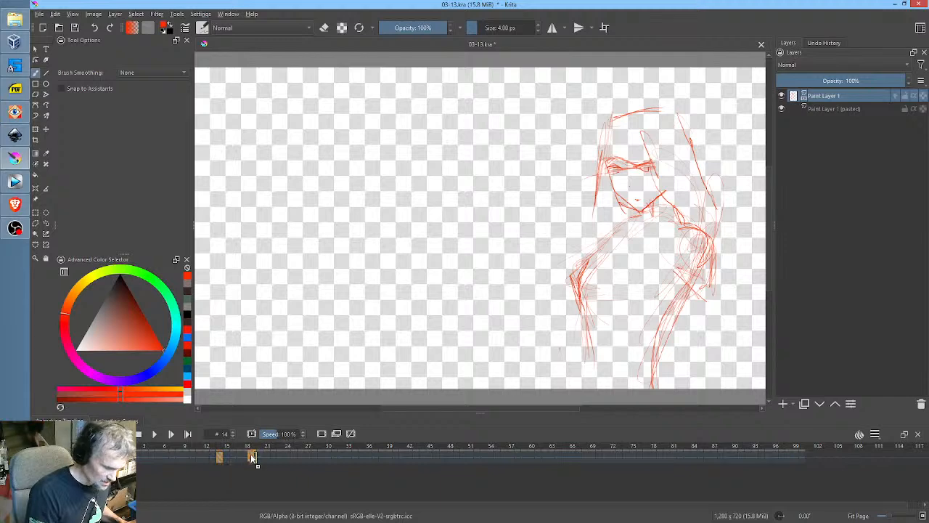
pyautogui.click(125, 457)
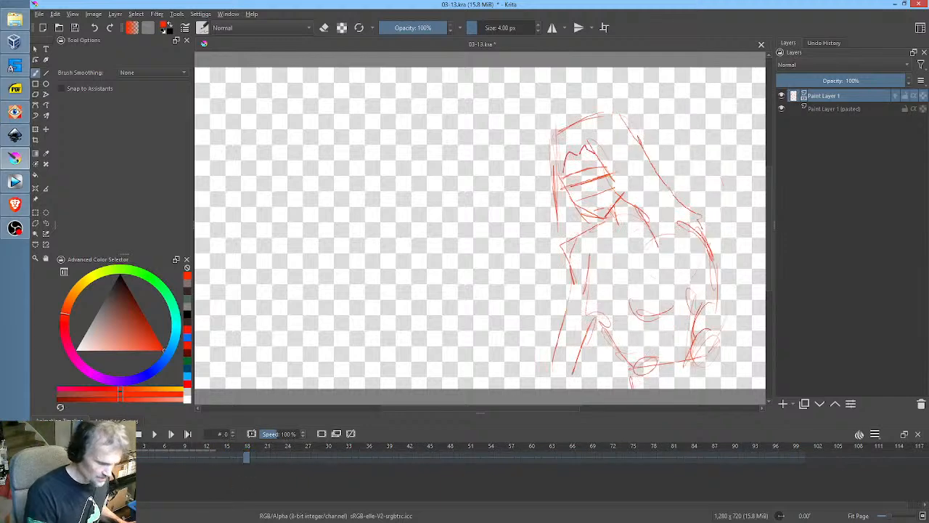
pyautogui.press('space')
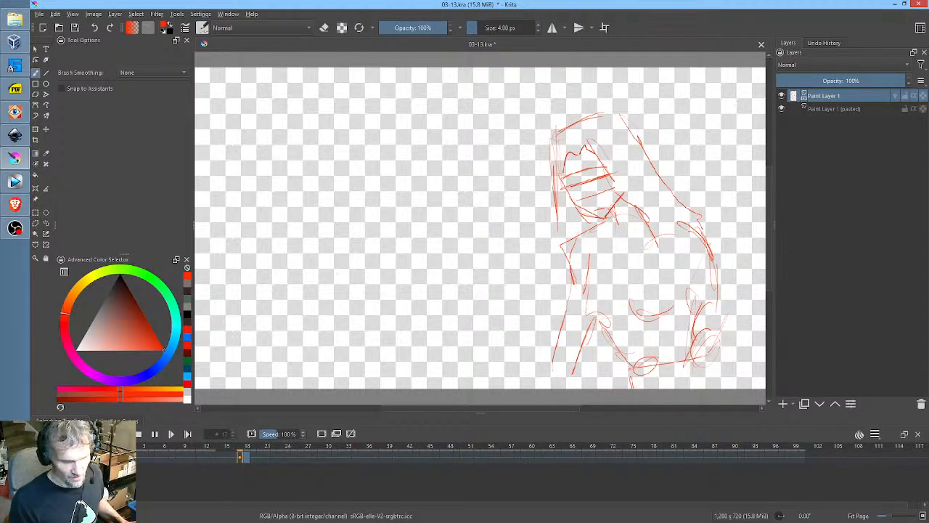
pyautogui.press('space')
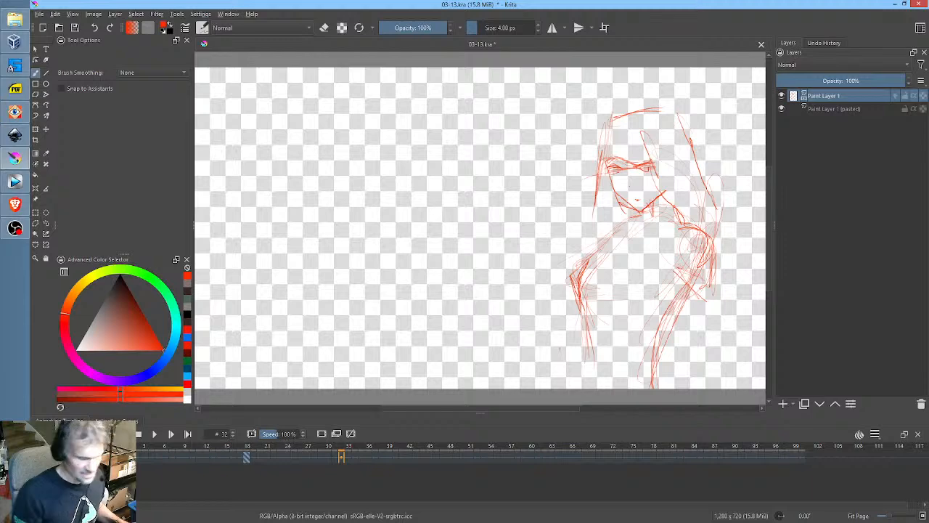
pyautogui.press('space')
pyautogui.press('space')
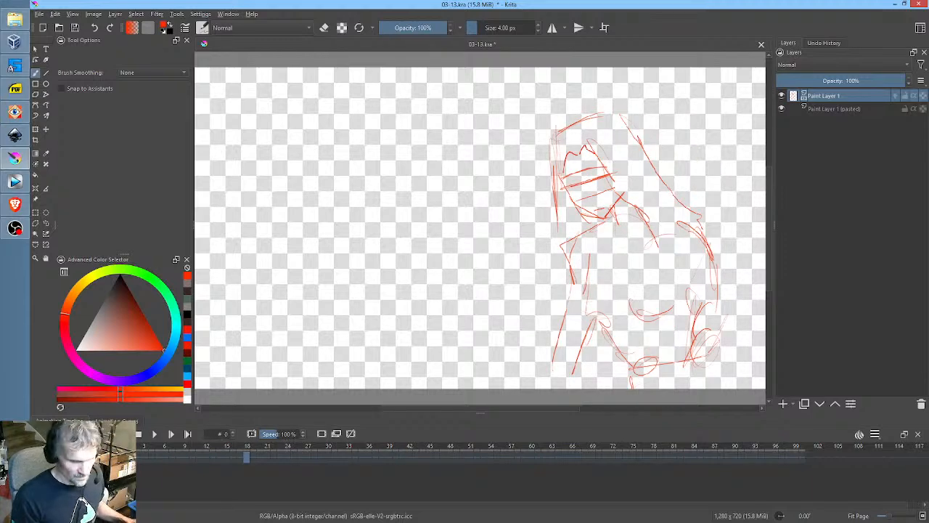
pyautogui.press('space')
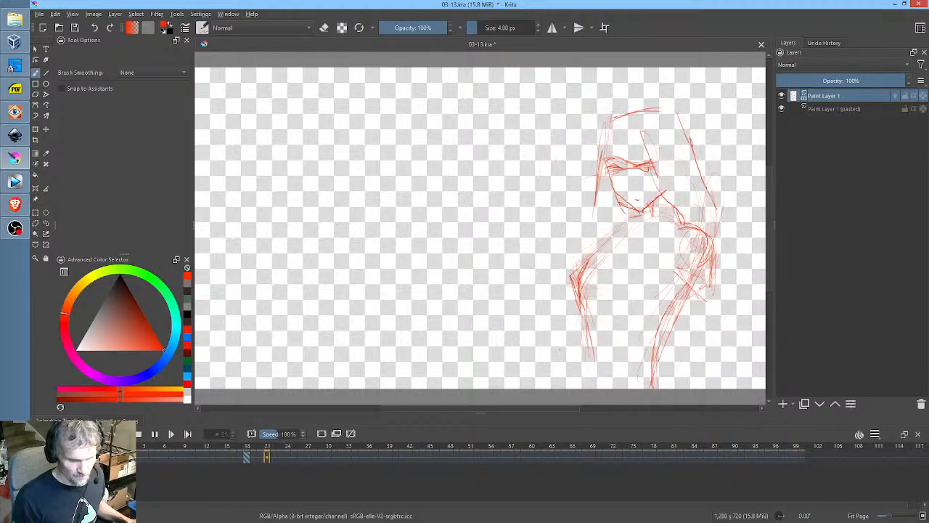
pyautogui.press('space')
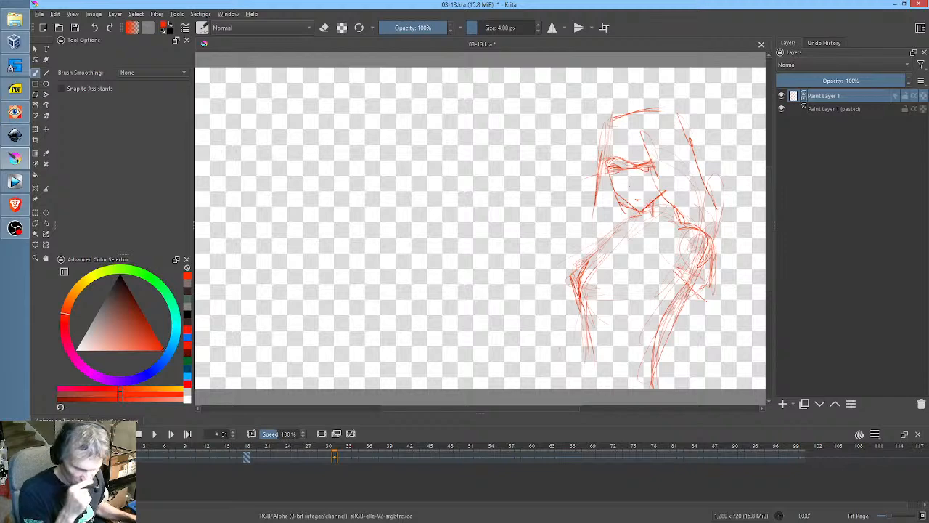
pyautogui.press('space')
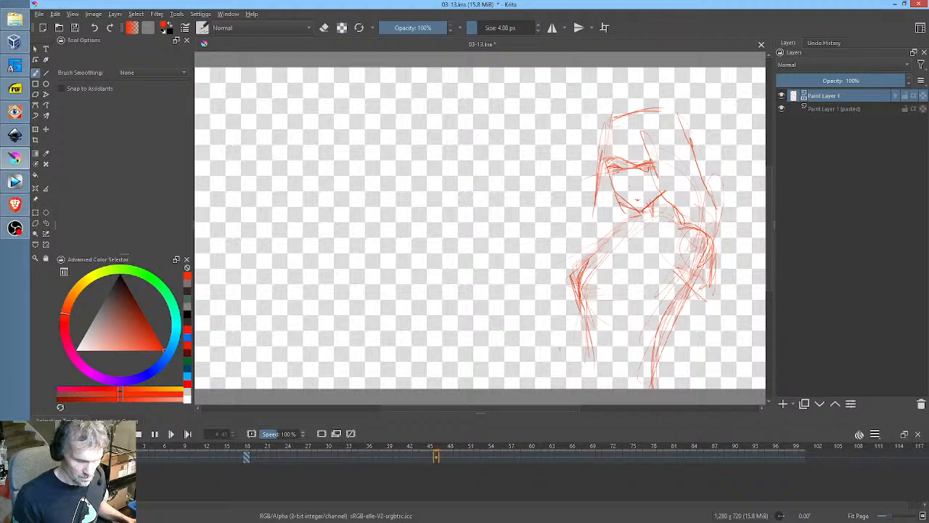
pyautogui.press('space')
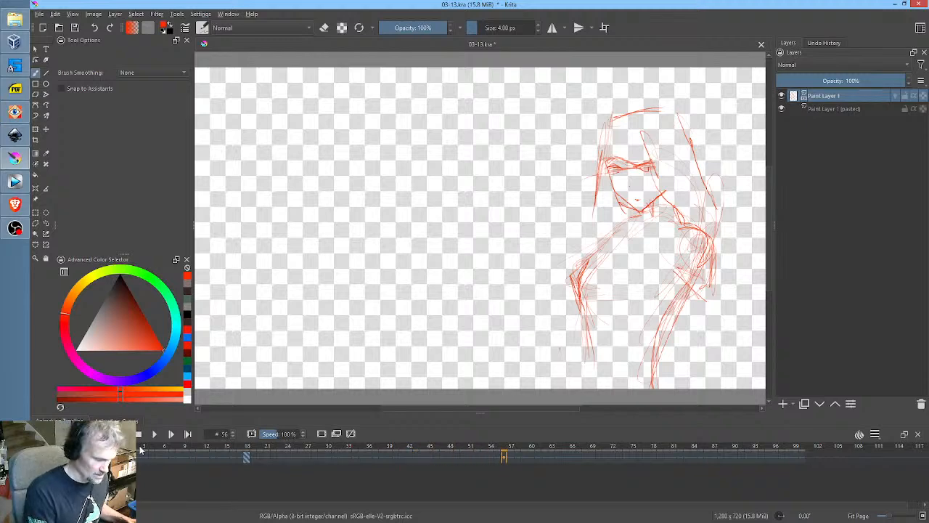
# At frame 38, transform the whole sketch by rotating it counterclockwise about a low pivot so the woman leans over
pyautogui.moveTo(142, 448); pyautogui.dragTo(396, 458)
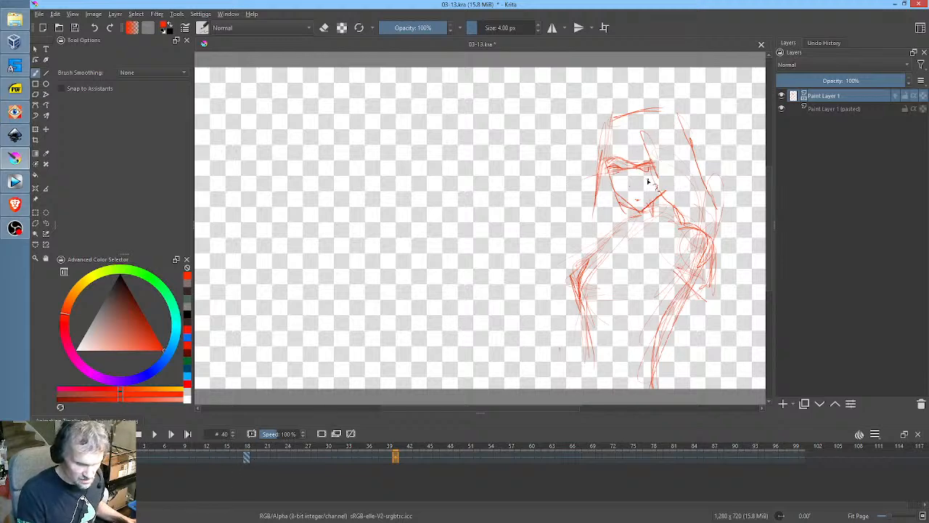
pyautogui.moveTo(141, 447)
pyautogui.mouseDown()
pyautogui.moveTo(285, 447)
pyautogui.moveTo(156, 453)
pyautogui.mouseUp()
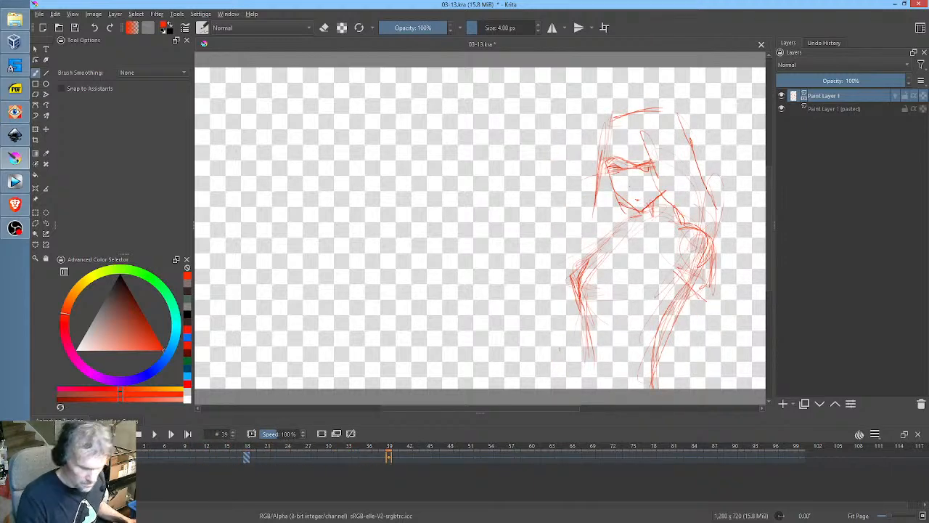
pyautogui.click(382, 455)
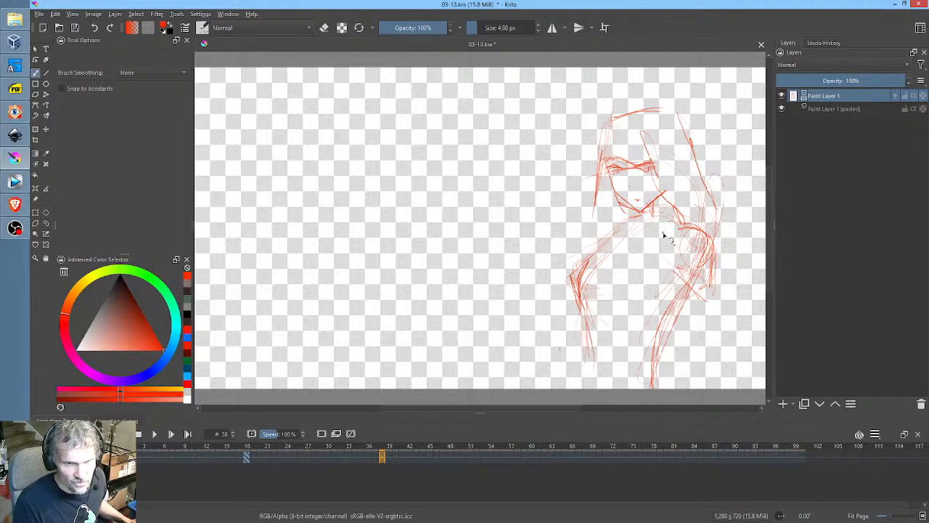
pyautogui.hotkey('ctrl', 't')
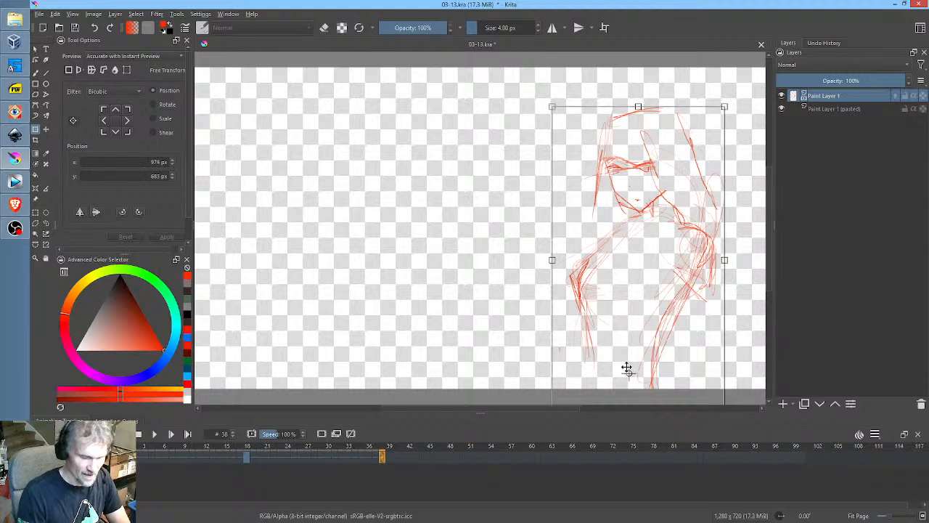
pyautogui.moveTo(743, 244); pyautogui.dragTo(693, 222)
# Lasso the head and hair in frame 38, rotate them upright about a pivot at the neck, and play the result
pyautogui.press('l')
pyautogui.moveTo(665, 109)
pyautogui.mouseDown()
pyautogui.moveTo(494, 162)
pyautogui.moveTo(524, 243)
pyautogui.moveTo(624, 219)
pyautogui.moveTo(677, 163)
pyautogui.mouseUp()
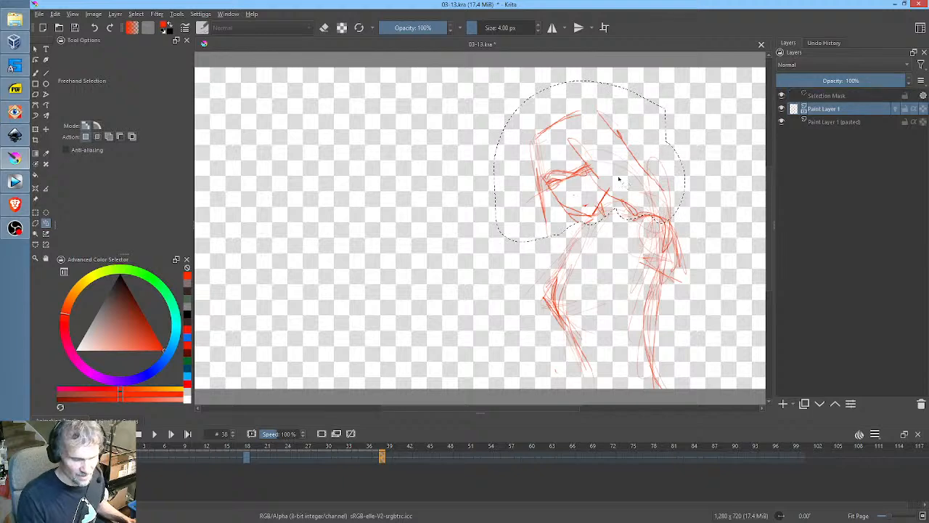
pyautogui.hotkey('ctrl', 't')
pyautogui.moveTo(590, 161); pyautogui.dragTo(603, 205)
pyautogui.moveTo(707, 150); pyautogui.dragTo(697, 180)
pyautogui.press('space')
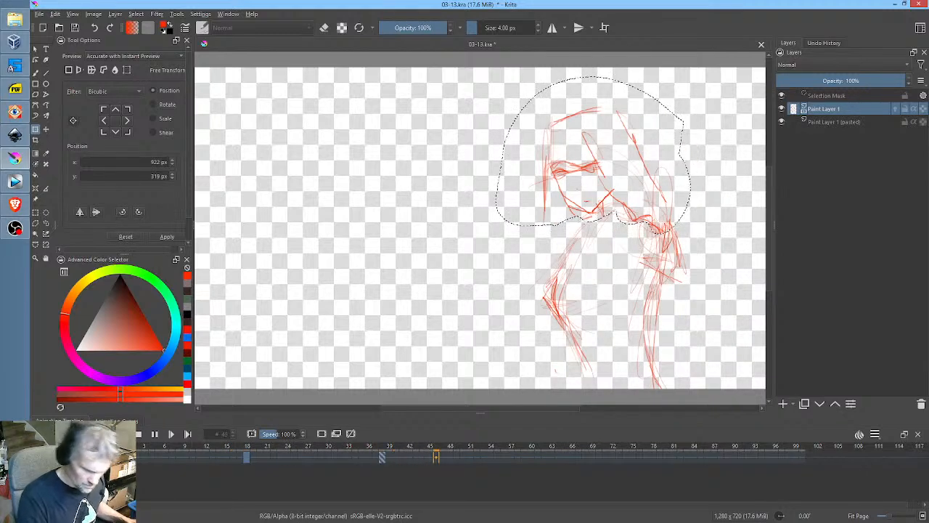
pyautogui.press('space')
# At frame 49, set the selected head's pivot at the neck and rotate the head counterclockwise
pyautogui.click(638, 187)
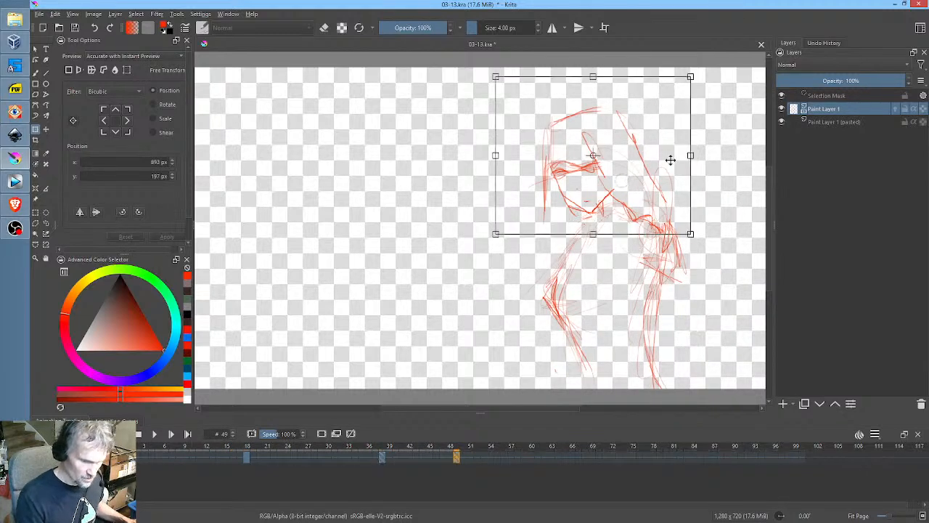
pyautogui.moveTo(593, 156); pyautogui.dragTo(601, 212)
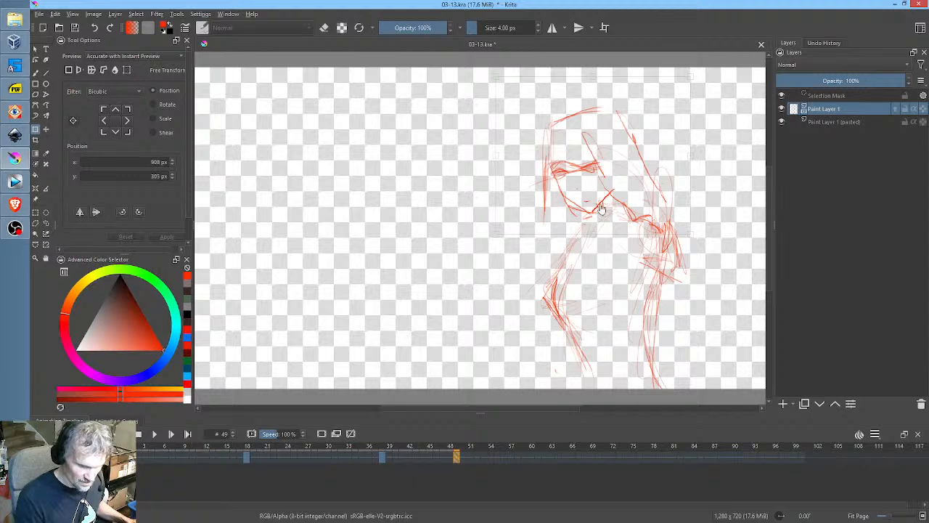
pyautogui.moveTo(697, 201)
pyautogui.mouseDown()
pyautogui.moveTo(692, 155)
pyautogui.moveTo(698, 164)
pyautogui.moveTo(650, 125)
pyautogui.moveTo(670, 141)
pyautogui.moveTo(709, 257)
pyautogui.moveTo(757, 276)
pyautogui.mouseUp()
pyautogui.press('Return')
# Sketch an outstretched bent arm with its forearm and the opposite upper arm in frame 49 with loose red strokes
pyautogui.press('b')
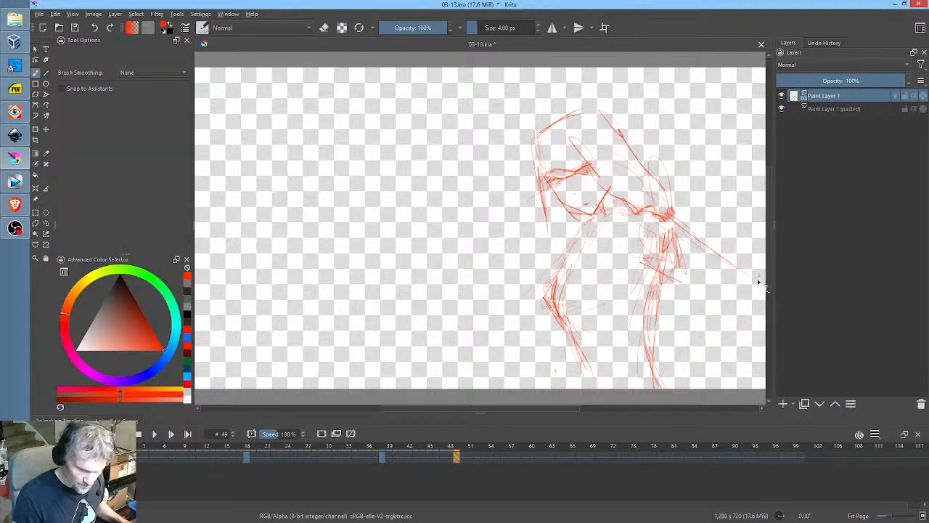
pyautogui.moveTo(715, 320); pyautogui.dragTo(752, 290)
pyautogui.moveTo(690, 338); pyautogui.dragTo(748, 294)
pyautogui.moveTo(521, 280); pyautogui.dragTo(569, 244)
pyautogui.moveTo(529, 302)
pyautogui.mouseDown()
pyautogui.moveTo(573, 239)
pyautogui.moveTo(557, 254)
pyautogui.mouseUp()
pyautogui.moveTo(514, 323); pyautogui.dragTo(613, 232)
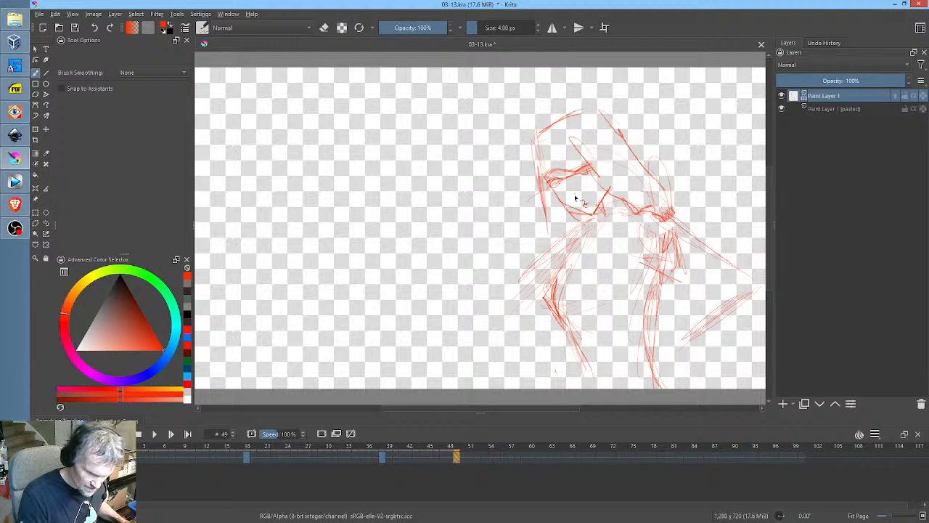
# Rework the eye line on the tilted face in frame 49, using both the brush and the eraser
pyautogui.moveTo(566, 177)
pyautogui.mouseDown()
pyautogui.moveTo(542, 174)
pyautogui.moveTo(583, 167)
pyautogui.mouseUp()
pyautogui.press('e')
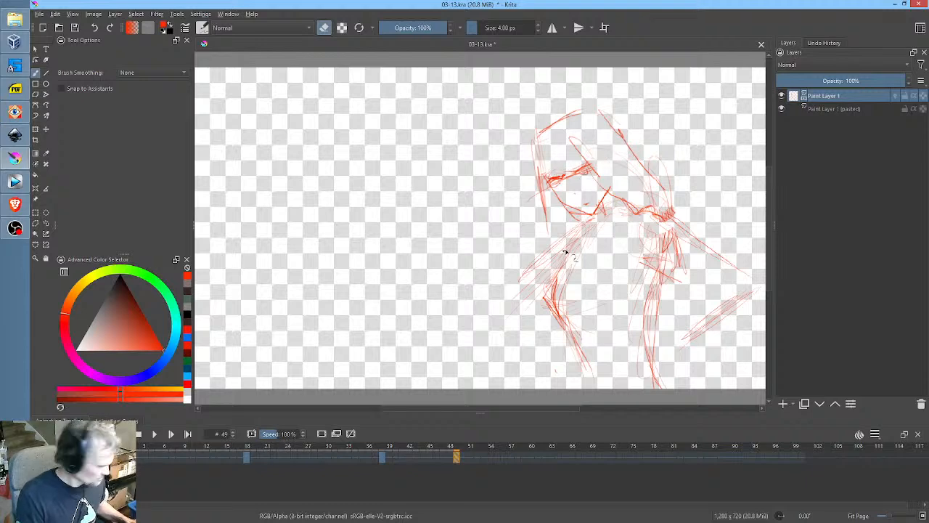
pyautogui.press('e')
# Build up the shoulder and forearm beneath the chin and thicken the outstretched bent arm in frame 49
pyautogui.moveTo(599, 219)
pyautogui.mouseDown()
pyautogui.moveTo(602, 232)
pyautogui.moveTo(581, 239)
pyautogui.moveTo(573, 267)
pyautogui.mouseUp()
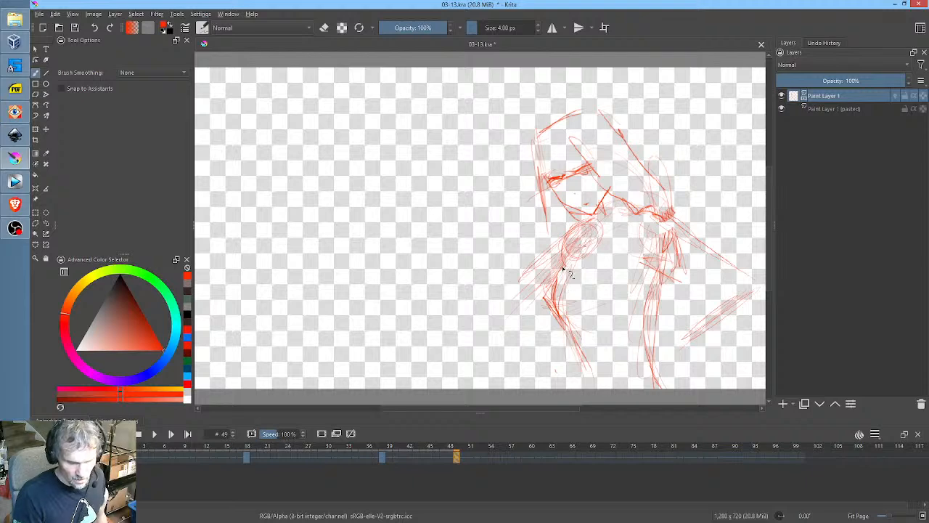
pyautogui.moveTo(571, 346)
pyautogui.mouseDown()
pyautogui.moveTo(554, 328)
pyautogui.moveTo(577, 353)
pyautogui.moveTo(578, 331)
pyautogui.moveTo(553, 315)
pyautogui.moveTo(582, 360)
pyautogui.moveTo(578, 349)
pyautogui.moveTo(581, 379)
pyautogui.mouseUp()
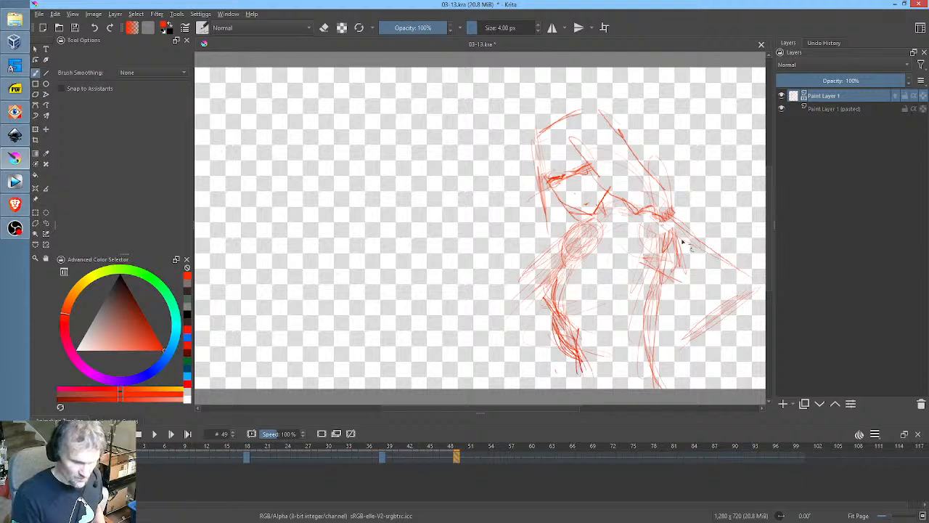
pyautogui.moveTo(682, 243)
pyautogui.mouseDown()
pyautogui.moveTo(754, 305)
pyautogui.moveTo(684, 348)
pyautogui.moveTo(706, 325)
pyautogui.moveTo(668, 338)
pyautogui.mouseUp()
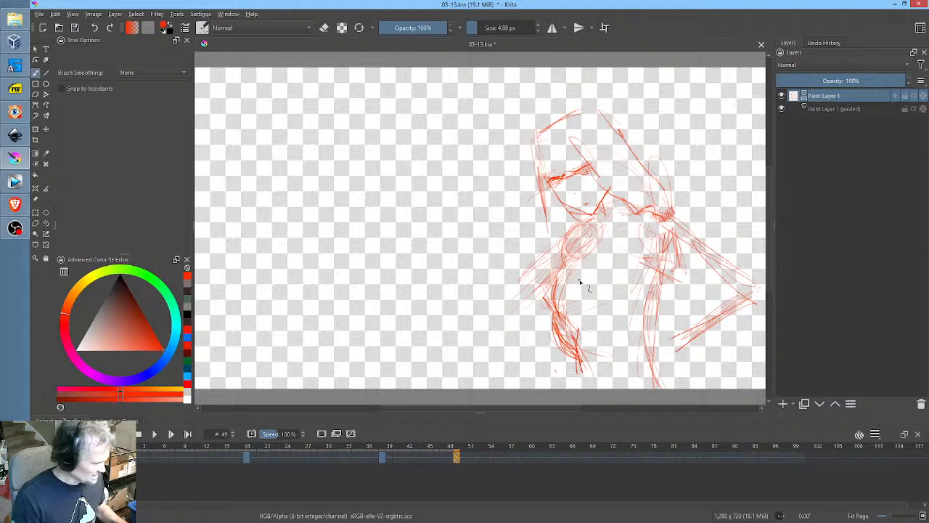
# In frame 18, sketch a straight arm hanging down from the shoulder on the long-hair side using vertical red strokes
pyautogui.press(',')
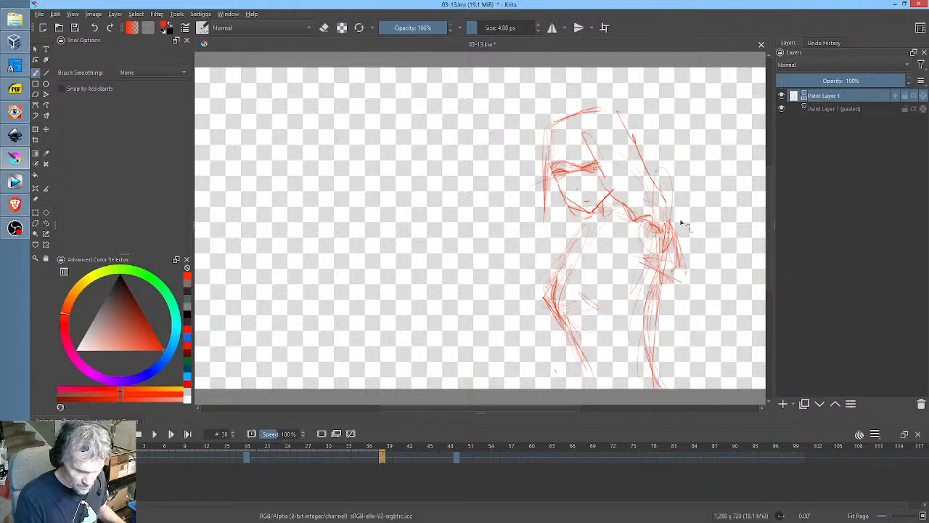
pyautogui.press(',')
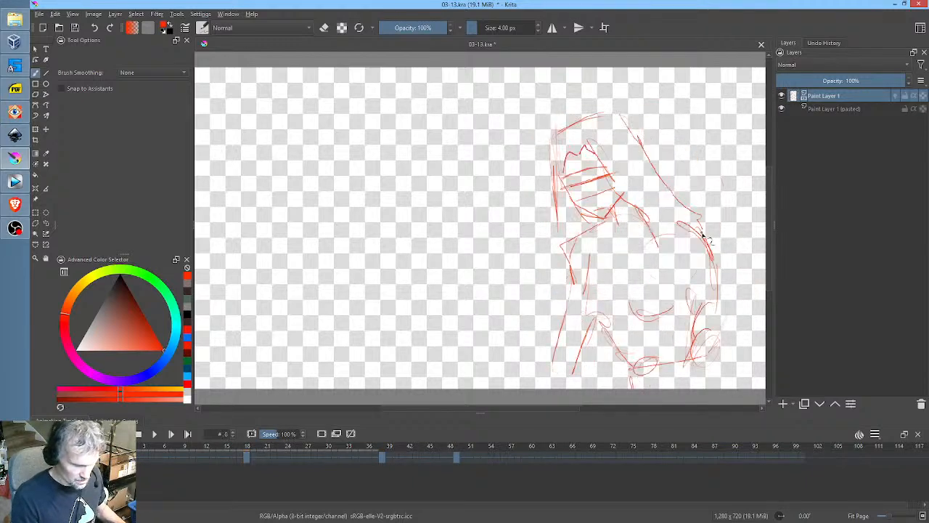
pyautogui.press(',')
pyautogui.press('.')
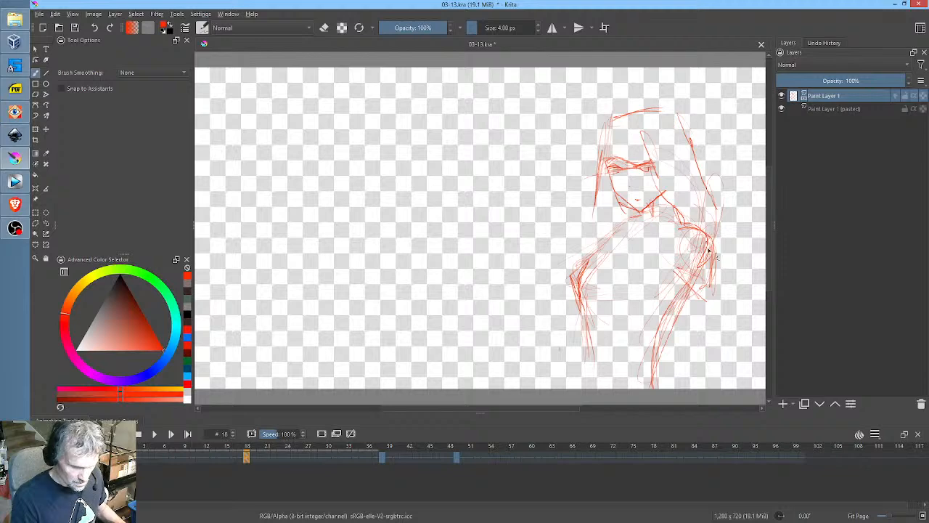
pyautogui.moveTo(710, 290)
pyautogui.mouseDown()
pyautogui.moveTo(709, 377)
pyautogui.moveTo(710, 344)
pyautogui.mouseUp()
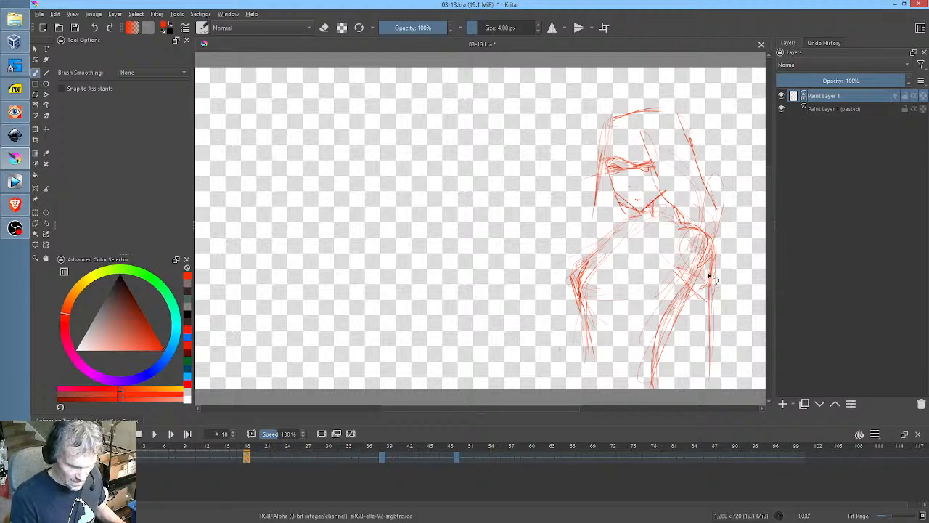
pyautogui.moveTo(699, 297); pyautogui.dragTo(700, 344)
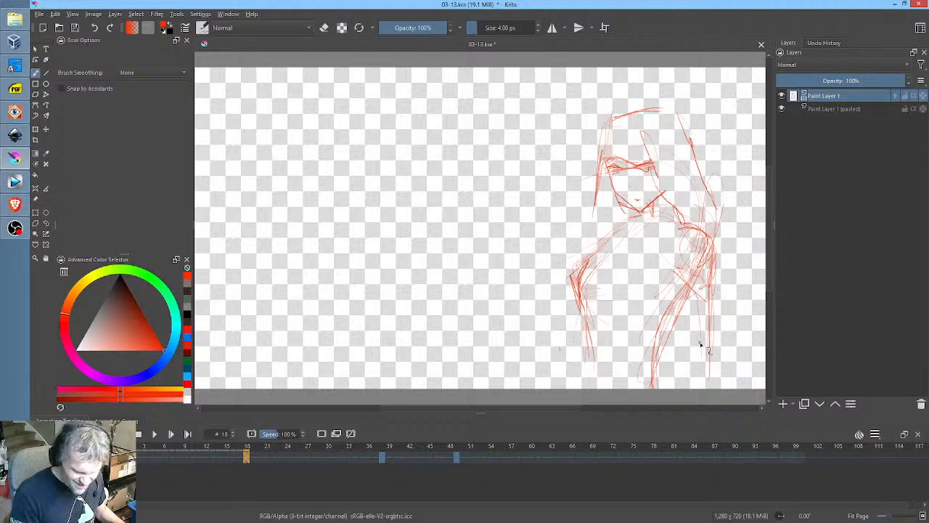
# Remove the frame 38 keyframe and move the frame 49 pose to frame 39
pyautogui.press('.')
pyautogui.press('.')
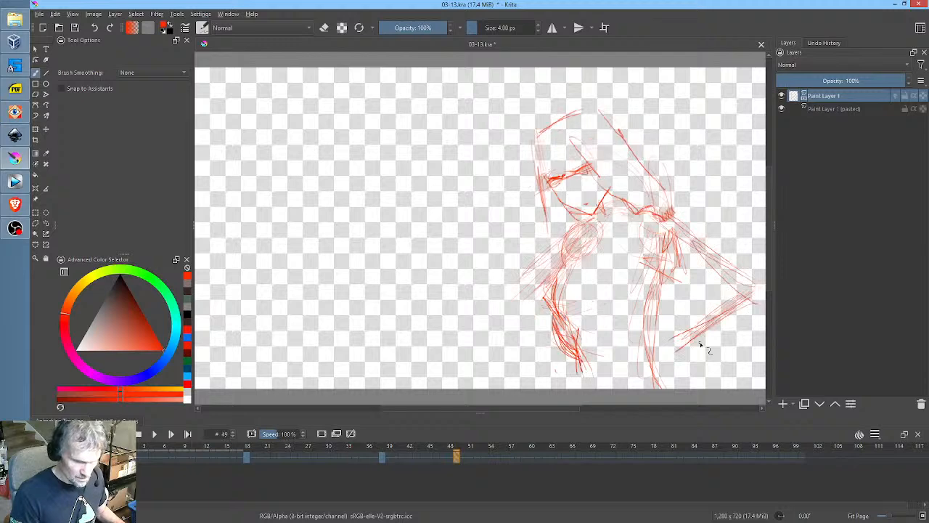
pyautogui.press(',')
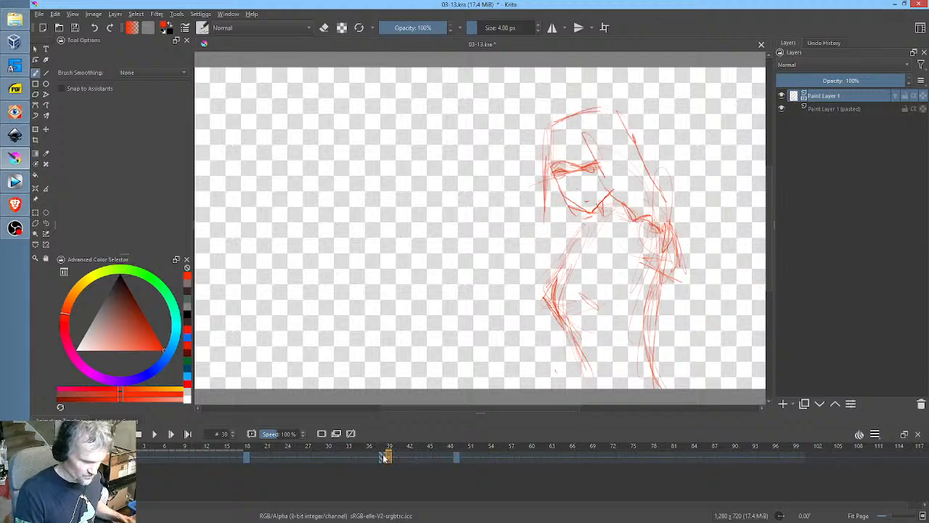
pyautogui.moveTo(457, 457); pyautogui.dragTo(387, 454)
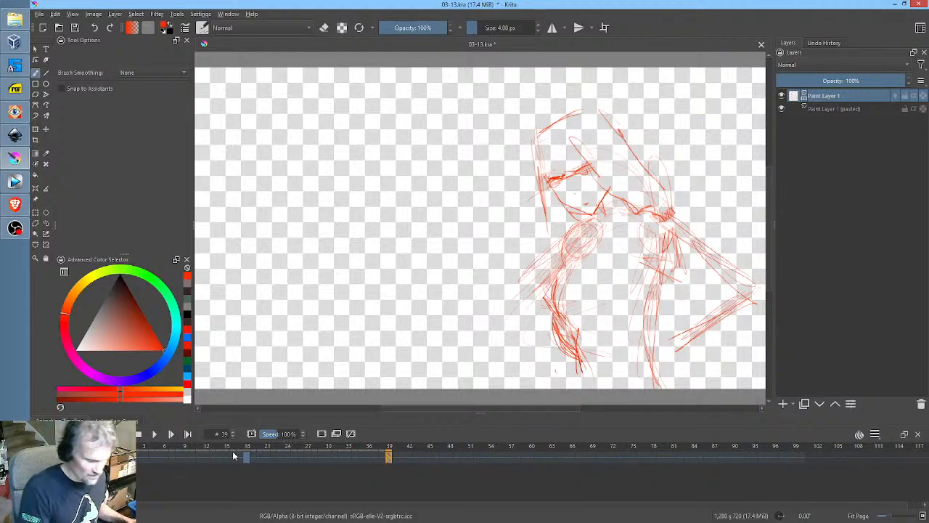
# In frame 18, add a faint vertical center line down the torso from the neck
pyautogui.moveTo(245, 450)
pyautogui.mouseDown()
pyautogui.moveTo(292, 452)
pyautogui.moveTo(248, 451)
pyautogui.mouseUp()
pyautogui.moveTo(171, 359)
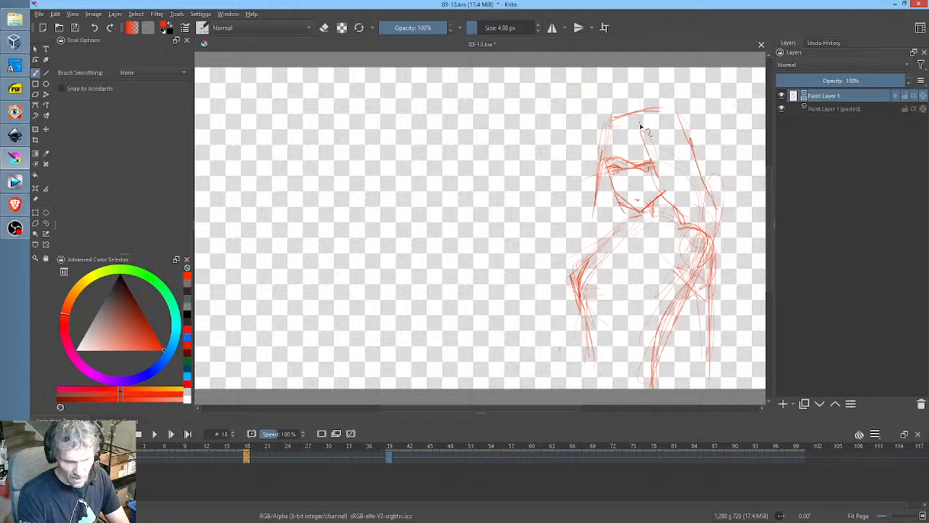
pyautogui.moveTo(649, 369); pyautogui.dragTo(650, 358)
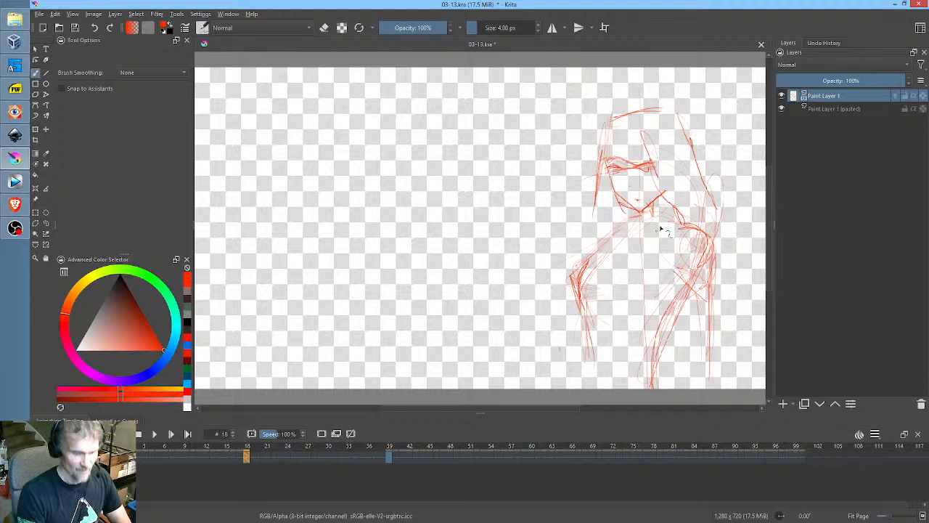
# In frame 39, freehand-select the body below the head, rotate it slightly clockwise, shift it left, apply the transform and deselect
pyautogui.click(391, 455)
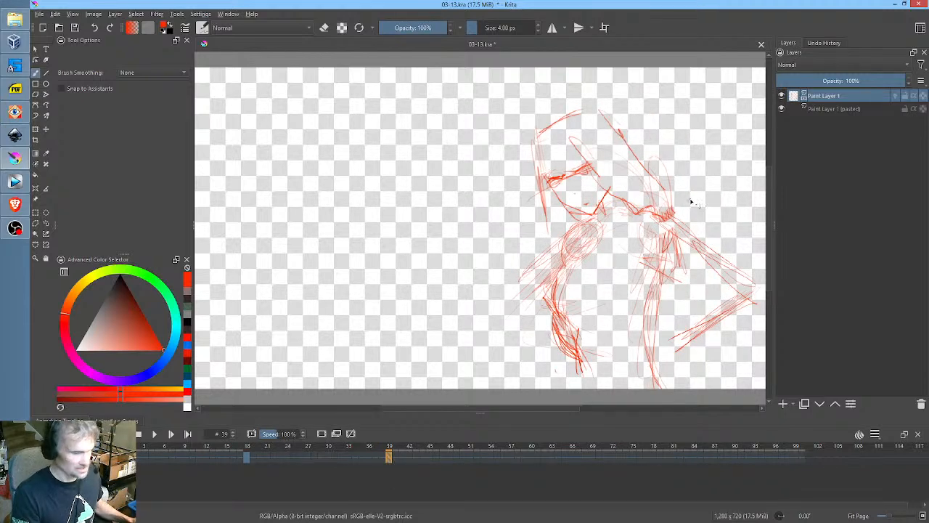
pyautogui.press('l')
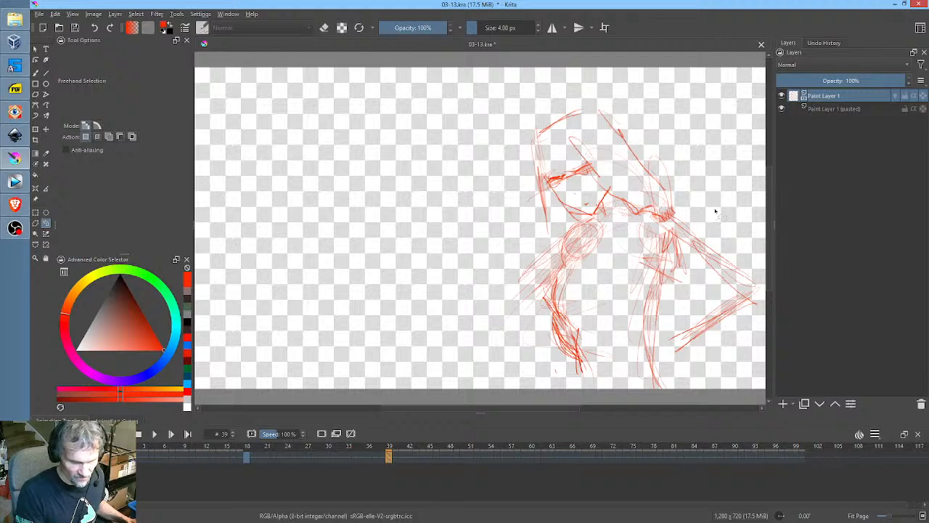
pyautogui.moveTo(703, 220)
pyautogui.mouseDown()
pyautogui.moveTo(681, 205)
pyautogui.moveTo(569, 226)
pyautogui.moveTo(534, 298)
pyautogui.moveTo(551, 361)
pyautogui.moveTo(641, 396)
pyautogui.moveTo(726, 365)
pyautogui.moveTo(766, 311)
pyautogui.moveTo(700, 204)
pyautogui.mouseUp()
pyautogui.hotkey('ctrl', 't')
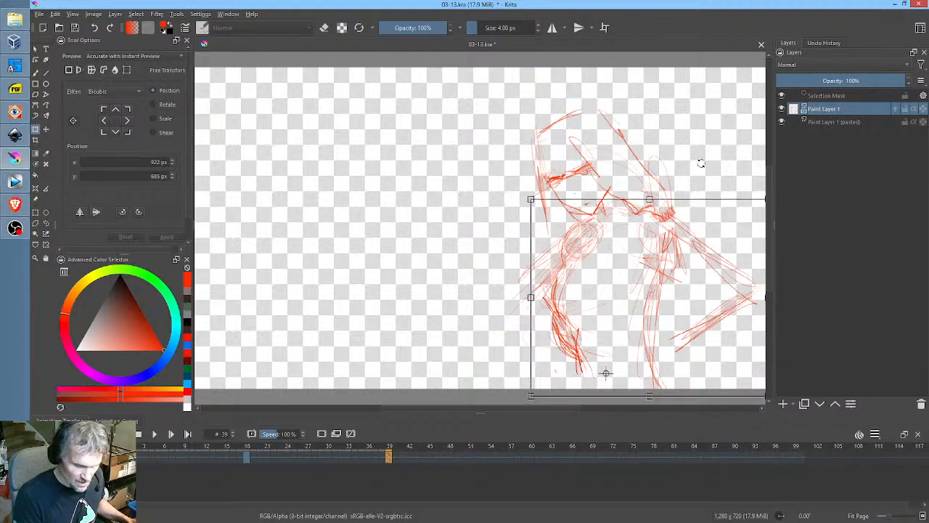
pyautogui.moveTo(702, 163); pyautogui.dragTo(722, 211)
pyautogui.moveTo(632, 339)
pyautogui.mouseDown()
pyautogui.moveTo(580, 348)
pyautogui.moveTo(622, 322)
pyautogui.moveTo(607, 325)
pyautogui.mouseUp()
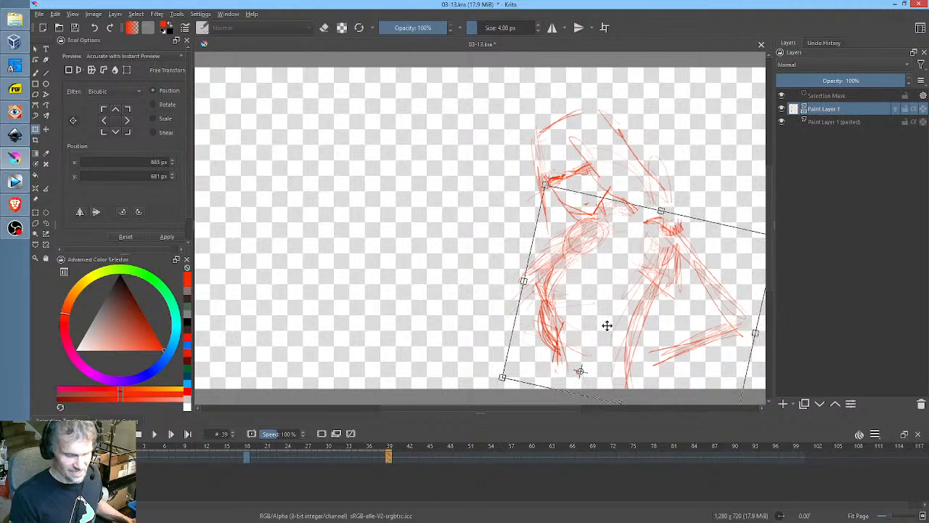
pyautogui.press('Return')
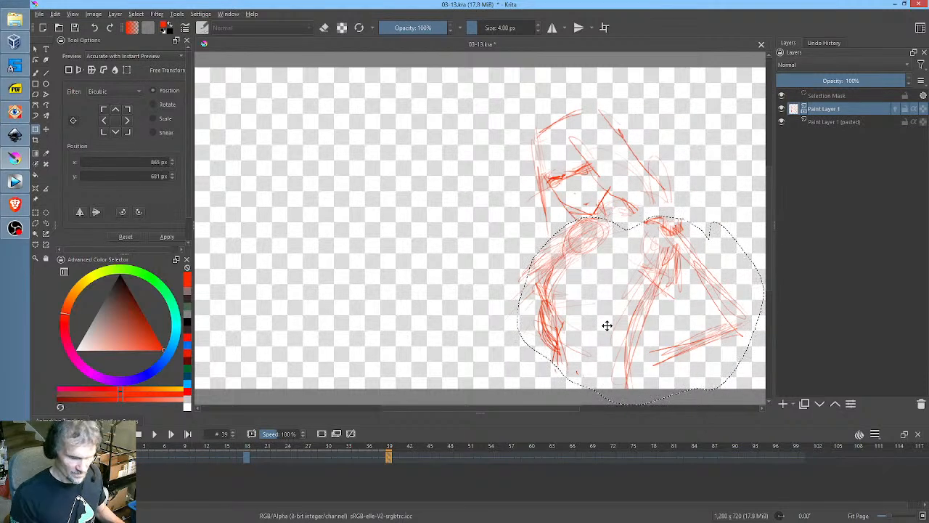
pyautogui.hotkey('ctrl', 'shift', 'a')
# Redraw the shoulder line, chest contour and outstretched upper arm in frame 39 with loose red strokes
pyautogui.press('b')
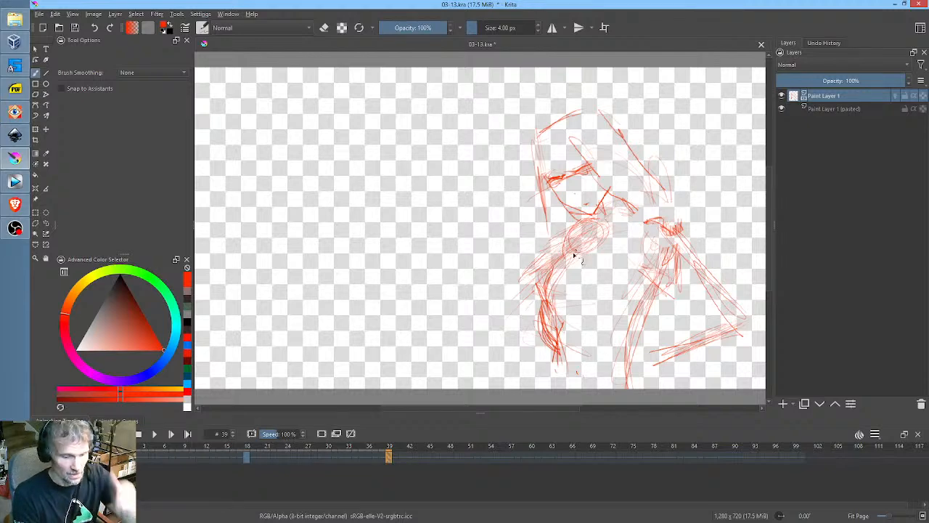
pyautogui.moveTo(576, 237)
pyautogui.mouseDown()
pyautogui.moveTo(540, 284)
pyautogui.moveTo(547, 305)
pyautogui.moveTo(599, 311)
pyautogui.moveTo(580, 308)
pyautogui.mouseUp()
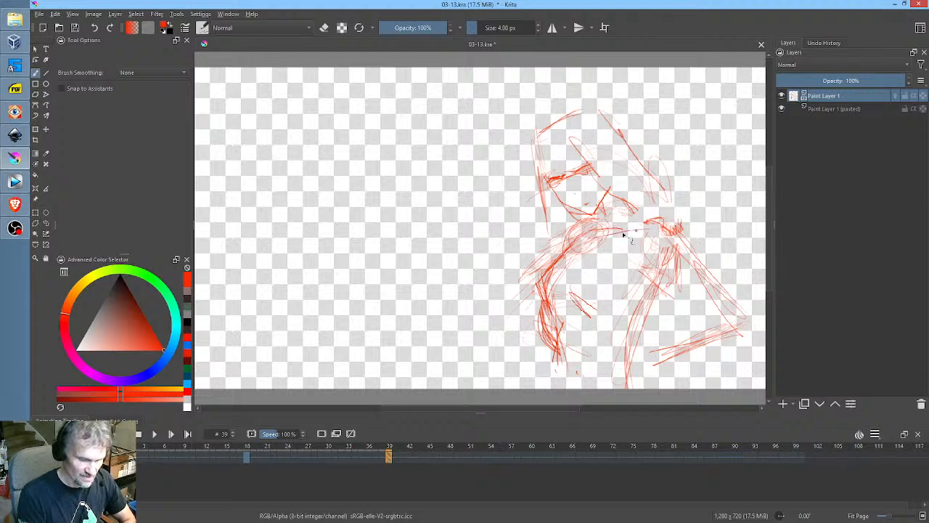
pyautogui.moveTo(593, 234); pyautogui.dragTo(658, 218)
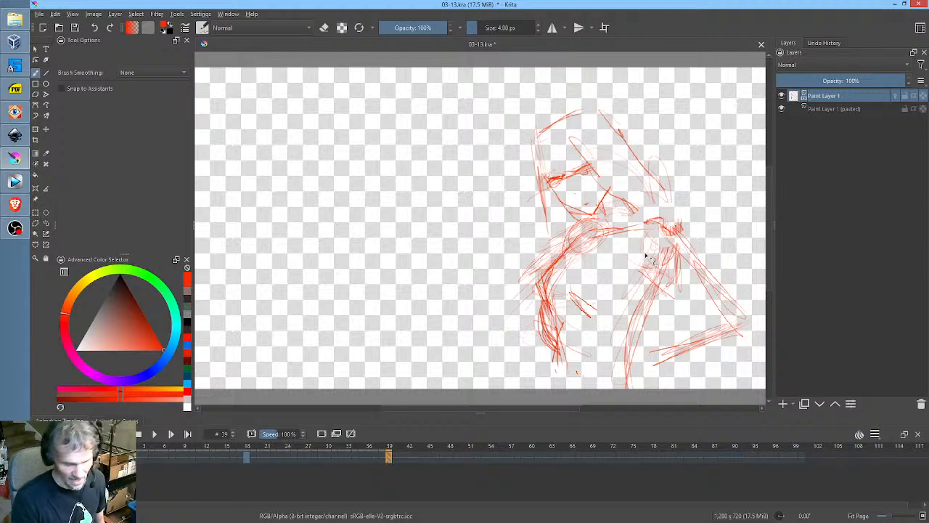
pyautogui.moveTo(646, 256)
pyautogui.mouseDown()
pyautogui.moveTo(703, 263)
pyautogui.moveTo(694, 270)
pyautogui.moveTo(682, 229)
pyautogui.moveTo(746, 314)
pyautogui.mouseUp()
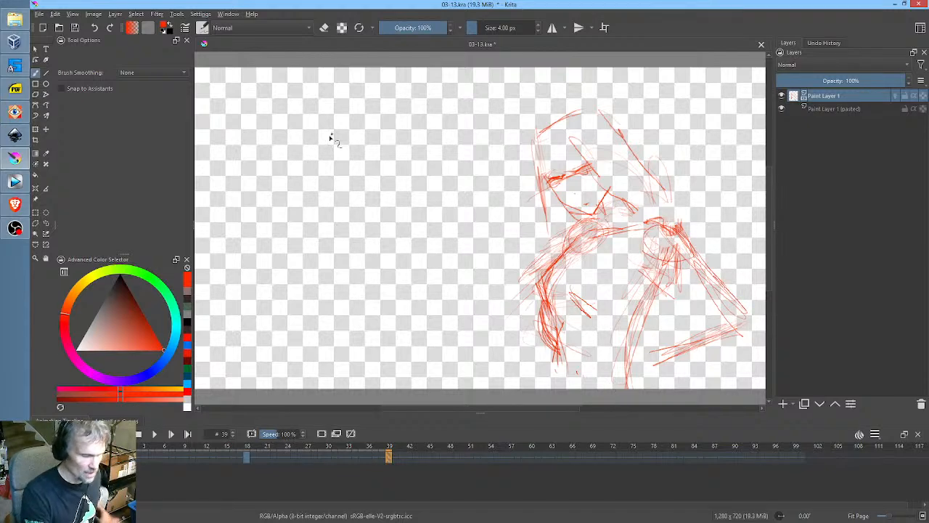
# Doodle a slanted figure from circles and long strokes on the empty side of frame 39, then erase it
pyautogui.moveTo(338, 141)
pyautogui.mouseDown()
pyautogui.moveTo(290, 141)
pyautogui.moveTo(240, 184)
pyautogui.moveTo(258, 166)
pyautogui.moveTo(292, 168)
pyautogui.moveTo(247, 188)
pyautogui.moveTo(256, 205)
pyautogui.moveTo(250, 183)
pyautogui.moveTo(304, 201)
pyautogui.moveTo(259, 208)
pyautogui.moveTo(299, 203)
pyautogui.moveTo(252, 222)
pyautogui.moveTo(316, 190)
pyautogui.moveTo(248, 189)
pyautogui.moveTo(210, 240)
pyautogui.moveTo(203, 229)
pyautogui.moveTo(343, 139)
pyautogui.moveTo(320, 144)
pyautogui.moveTo(387, 127)
pyautogui.moveTo(340, 150)
pyautogui.moveTo(371, 143)
pyautogui.mouseUp()
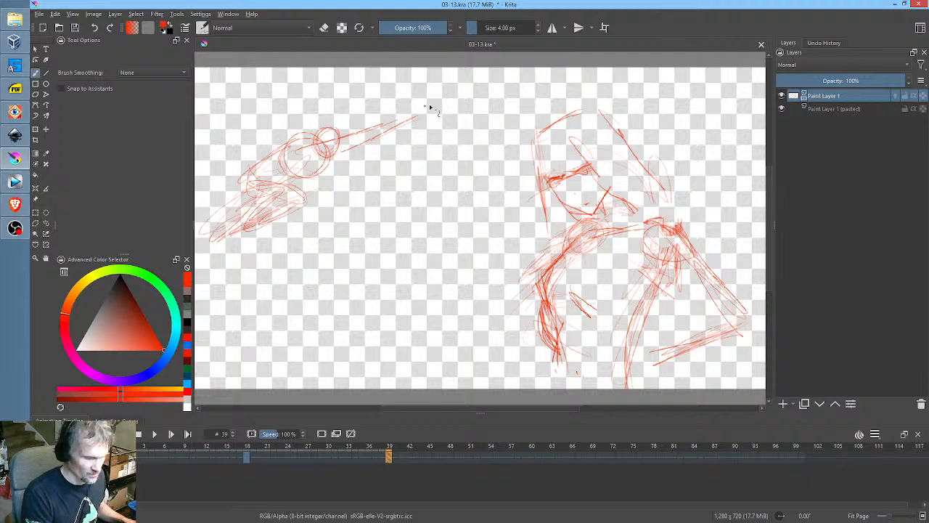
pyautogui.press('e')
pyautogui.moveTo(434, 106)
pyautogui.mouseDown()
pyautogui.moveTo(240, 287)
pyautogui.moveTo(421, 101)
pyautogui.moveTo(440, 121)
pyautogui.mouseUp()
pyautogui.moveTo(359, 106)
pyautogui.mouseDown()
pyautogui.moveTo(270, 126)
pyautogui.moveTo(218, 211)
pyautogui.mouseUp()
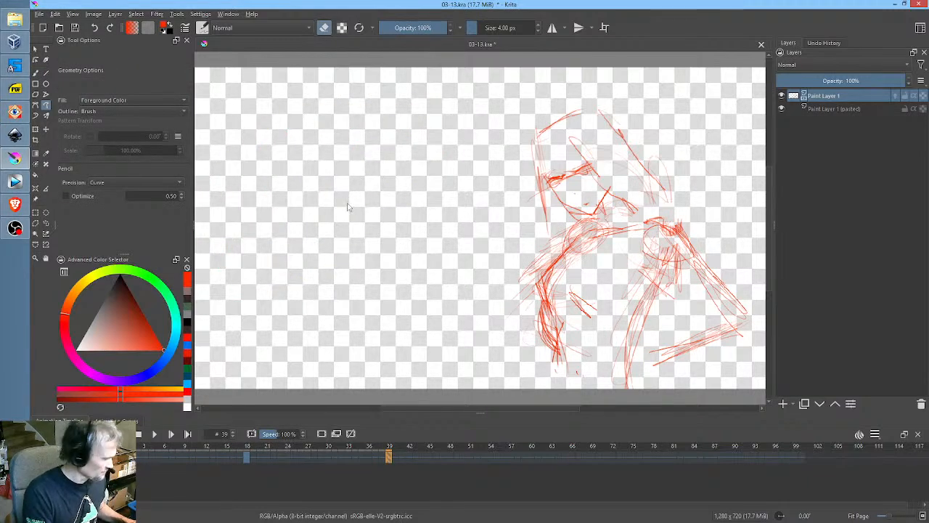
# Doodle an upright figure beside the woman with a round head, triangular torso, two arms and a vertical body line
pyautogui.press('b')
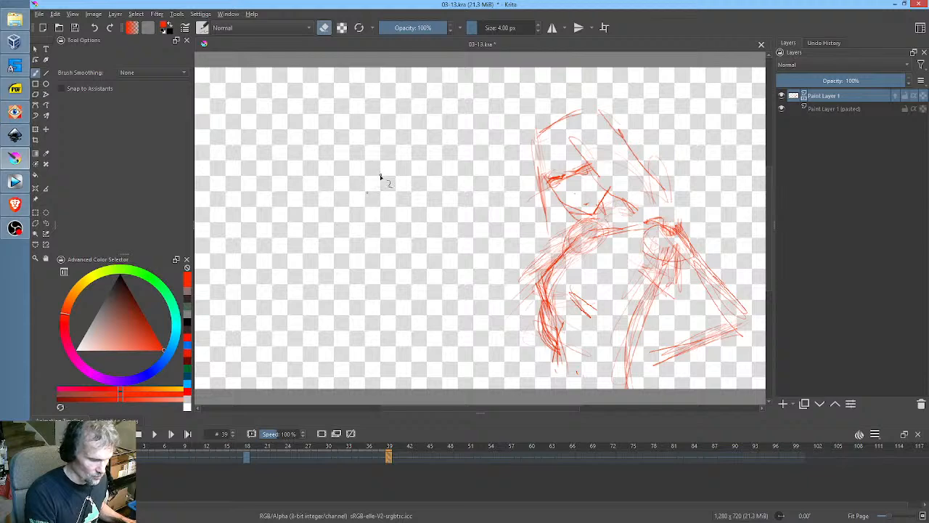
pyautogui.press('e')
pyautogui.moveTo(376, 177)
pyautogui.mouseDown()
pyautogui.moveTo(345, 203)
pyautogui.moveTo(354, 217)
pyautogui.moveTo(339, 215)
pyautogui.moveTo(380, 251)
pyautogui.moveTo(375, 303)
pyautogui.mouseUp()
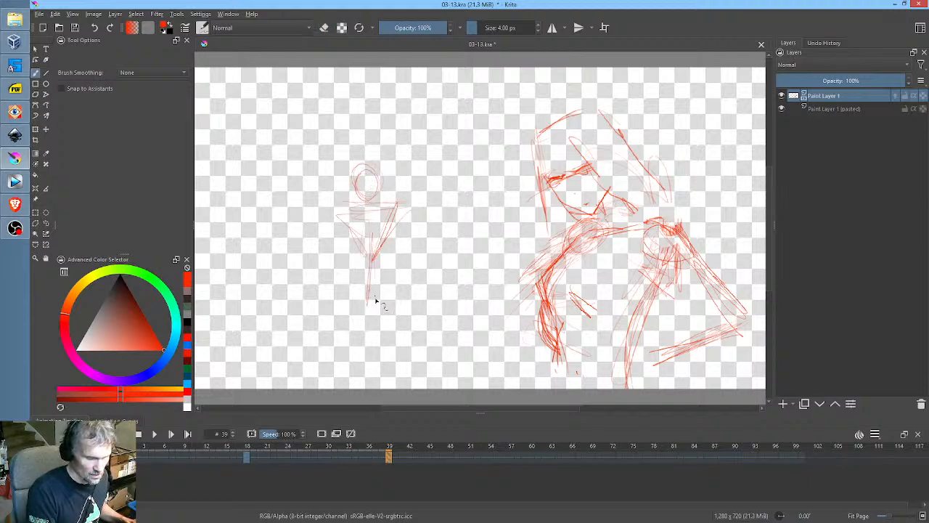
pyautogui.moveTo(373, 267); pyautogui.dragTo(369, 293)
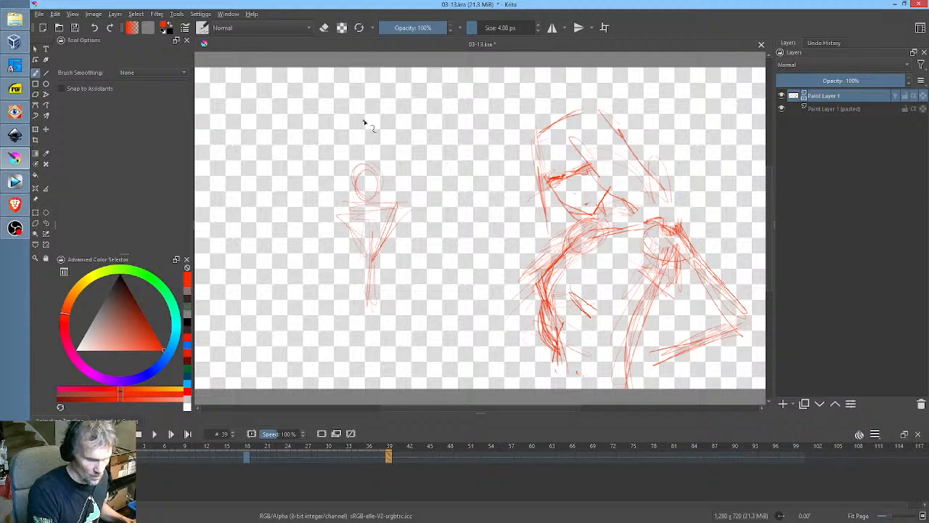
pyautogui.moveTo(366, 134); pyautogui.dragTo(371, 356)
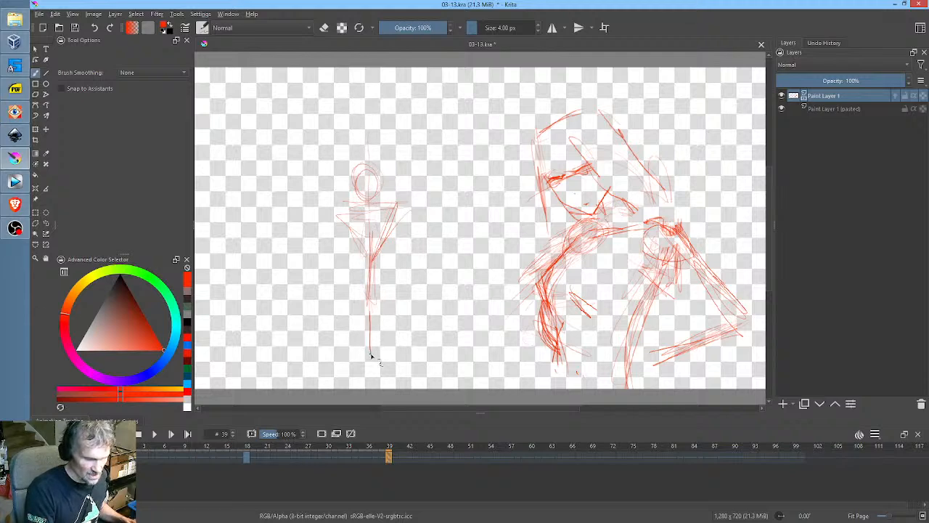
pyautogui.moveTo(360, 172)
pyautogui.mouseDown()
pyautogui.moveTo(374, 173)
pyautogui.moveTo(370, 211)
pyautogui.moveTo(396, 226)
pyautogui.moveTo(397, 213)
pyautogui.moveTo(312, 238)
pyautogui.moveTo(336, 238)
pyautogui.moveTo(316, 234)
pyautogui.mouseUp()
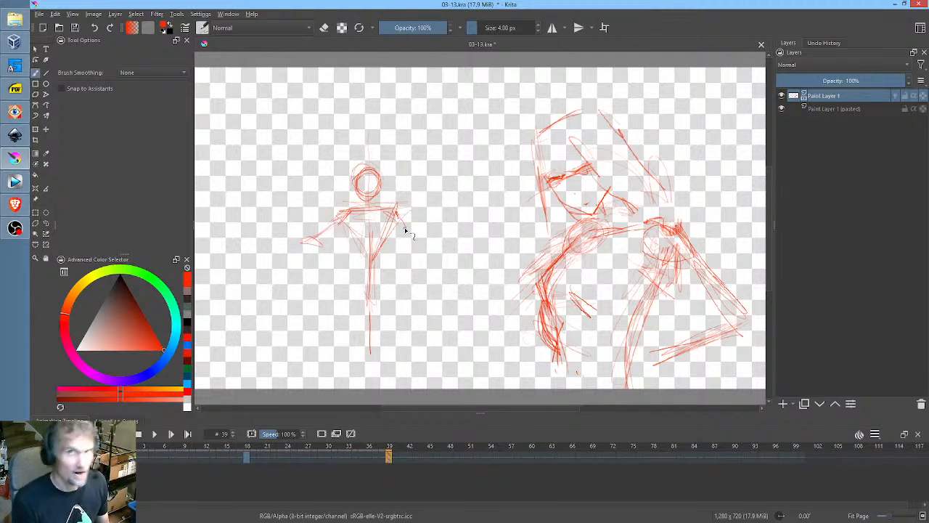
pyautogui.moveTo(395, 214); pyautogui.dragTo(415, 233)
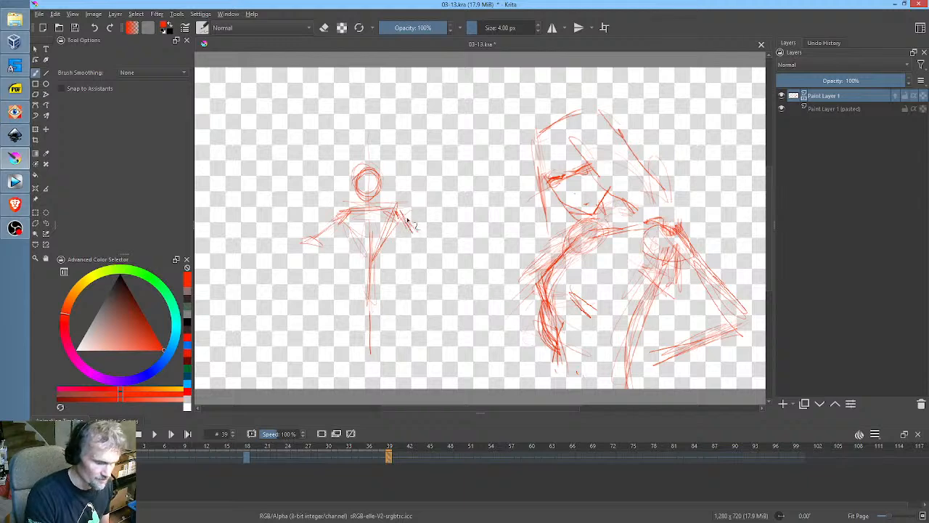
pyautogui.moveTo(367, 276); pyautogui.dragTo(378, 290)
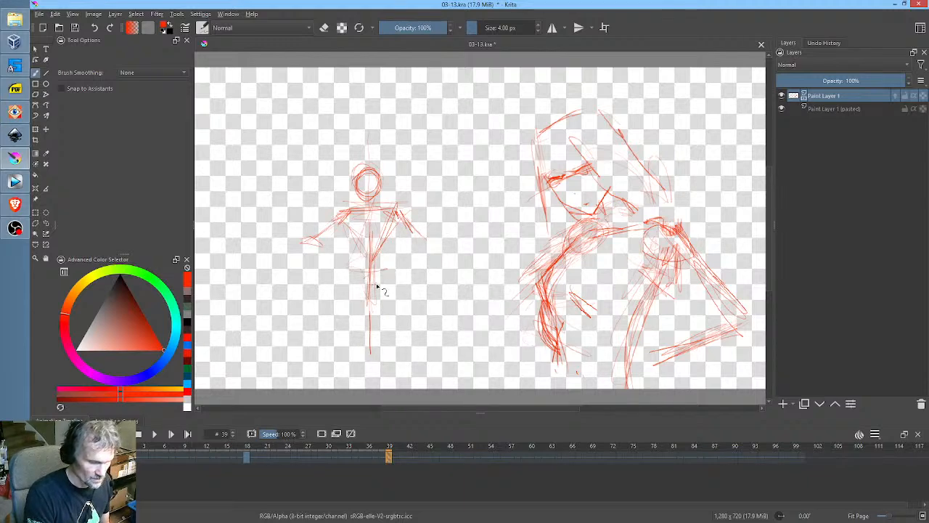
# Draw a bold vertical axis through the upright doodle figure, then erase the whole doodle
pyautogui.moveTo(369, 99)
pyautogui.mouseDown()
pyautogui.moveTo(370, 373)
pyautogui.moveTo(366, 287)
pyautogui.mouseUp()
pyautogui.moveTo(367, 98); pyautogui.dragTo(354, 292)
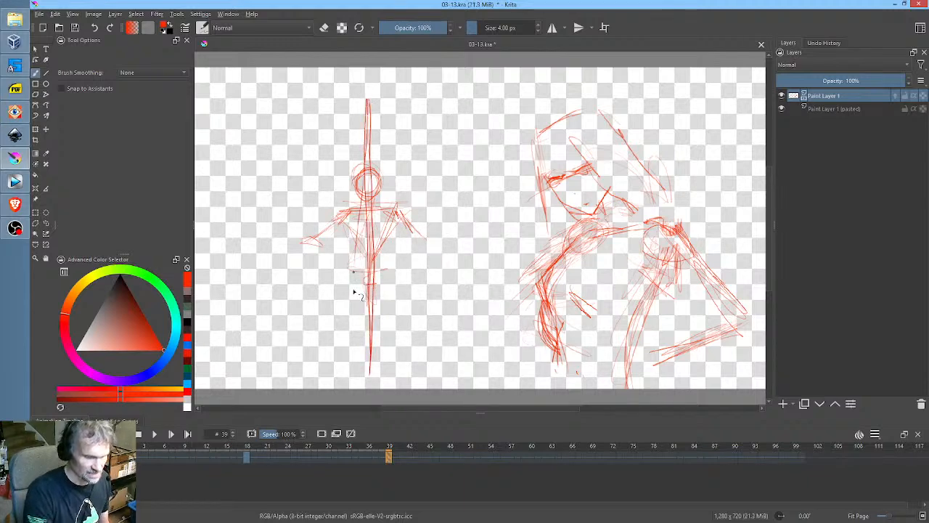
pyautogui.hotkey('shift', 'p')
pyautogui.press('e')
pyautogui.moveTo(430, 121)
pyautogui.mouseDown()
pyautogui.moveTo(303, 388)
pyautogui.moveTo(440, 169)
pyautogui.mouseUp()
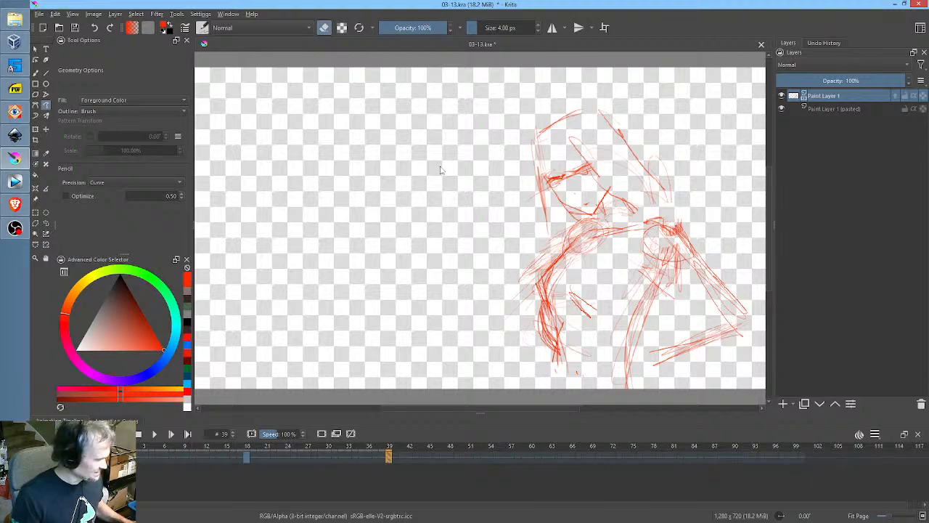
# Play the animation from frame 0, then compare the poses at frames 18 and 39
pyautogui.press('b')
pyautogui.press('Home')
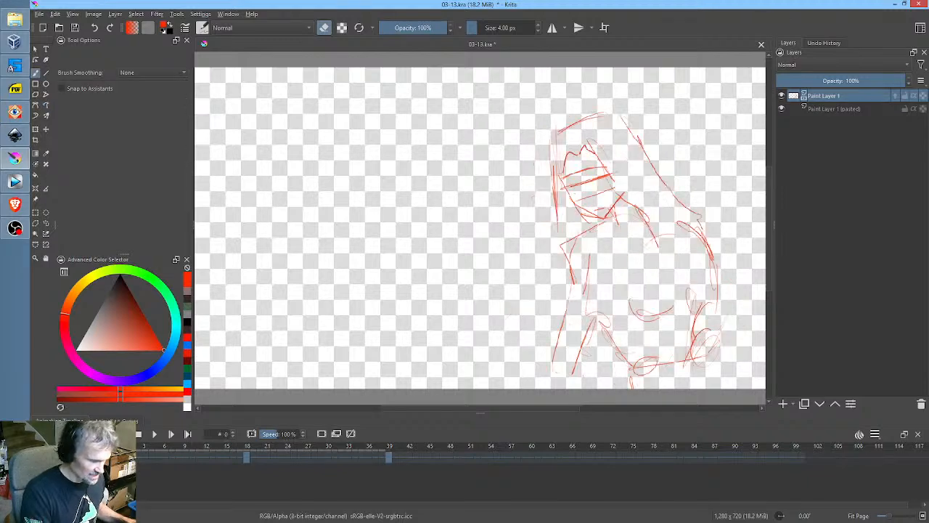
pyautogui.press('space')
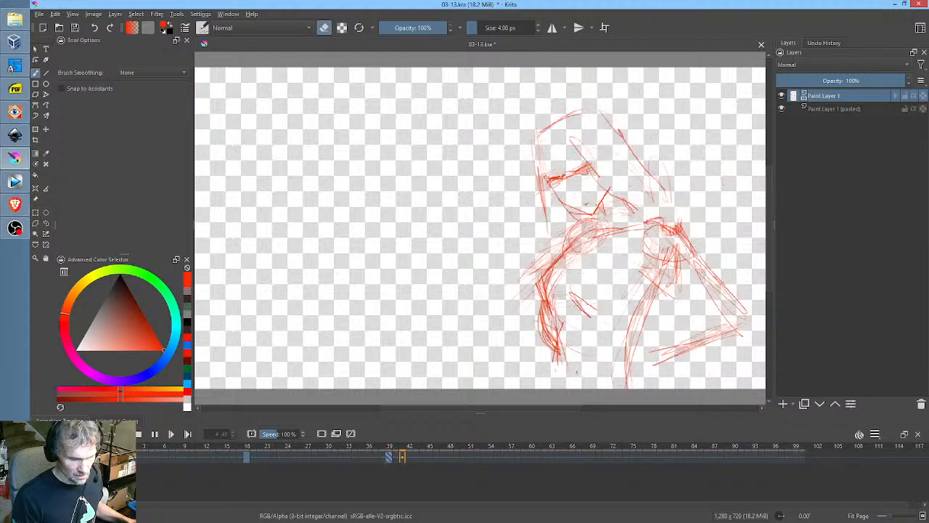
pyautogui.press('space')
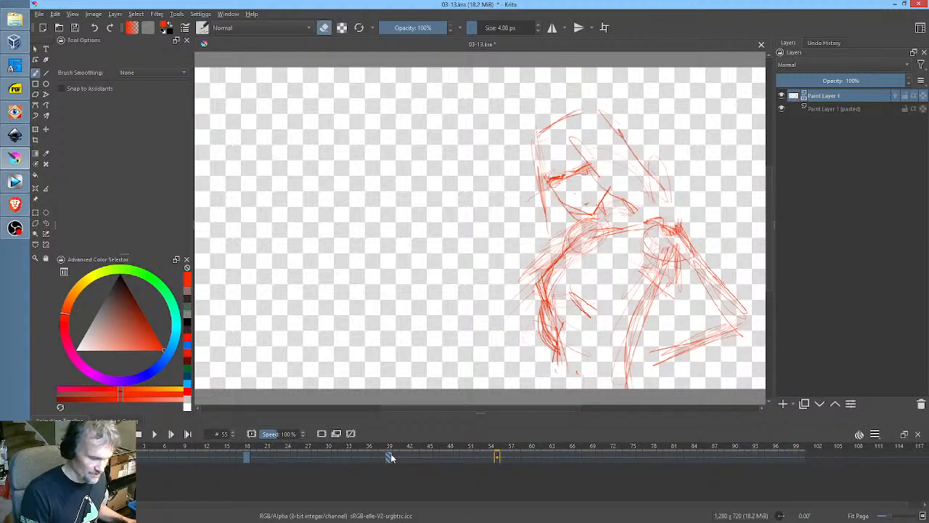
pyautogui.click(390, 455)
pyautogui.press(',')
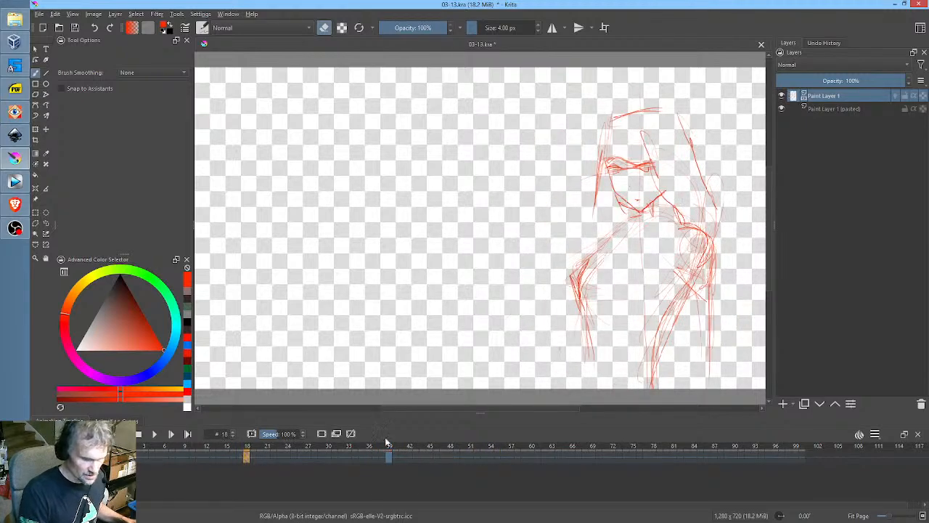
pyautogui.click(390, 455)
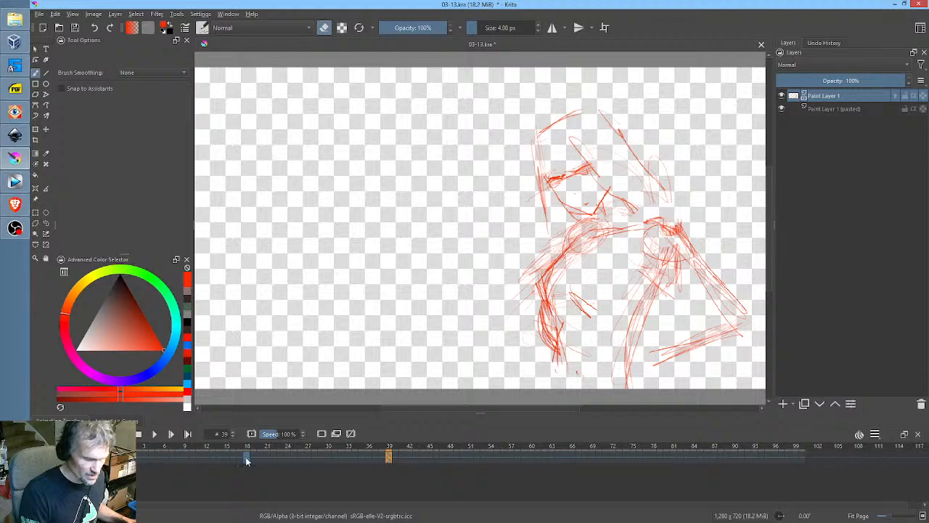
# Flip back and forth between frames 0 and 18 to compare the woman's poses
pyautogui.click(250, 459)
pyautogui.moveTo(652, 214); pyautogui.dragTo(634, 228)
pyautogui.click(126, 457)
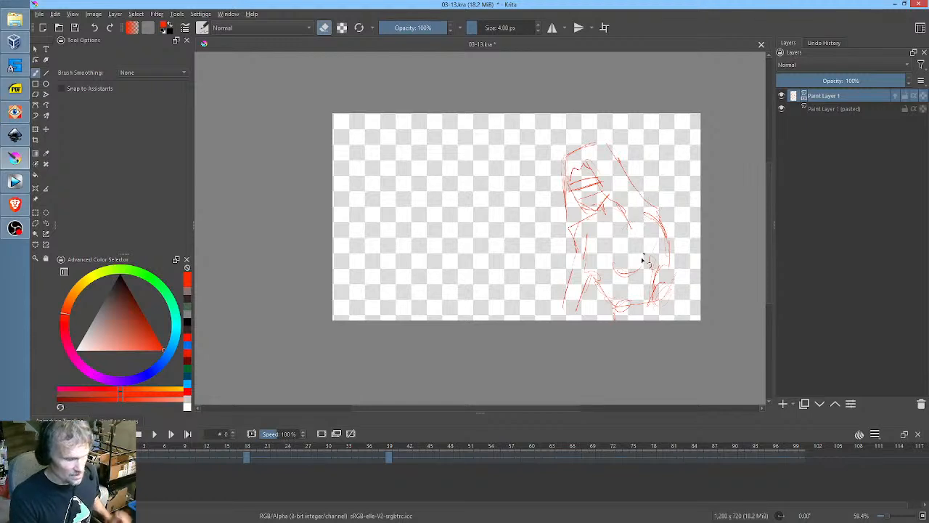
pyautogui.moveTo(626, 261); pyautogui.dragTo(649, 245)
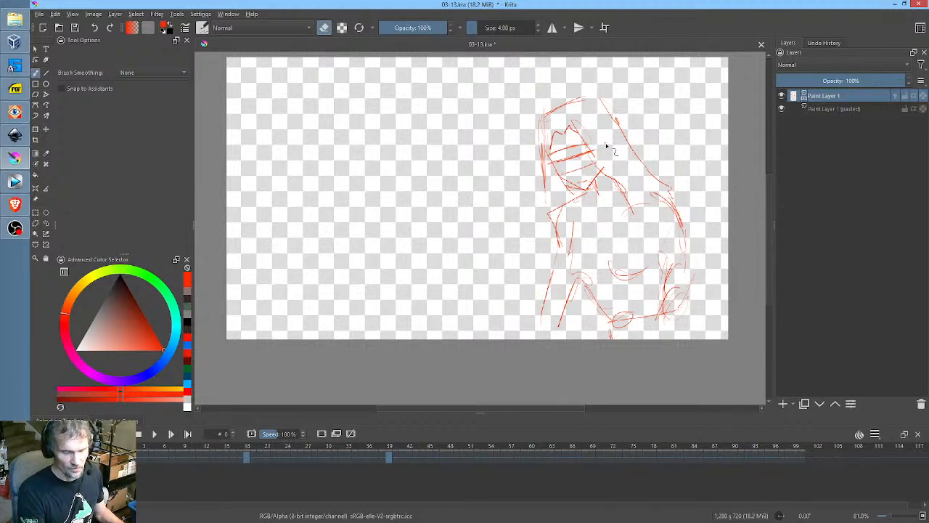
pyautogui.press('.')
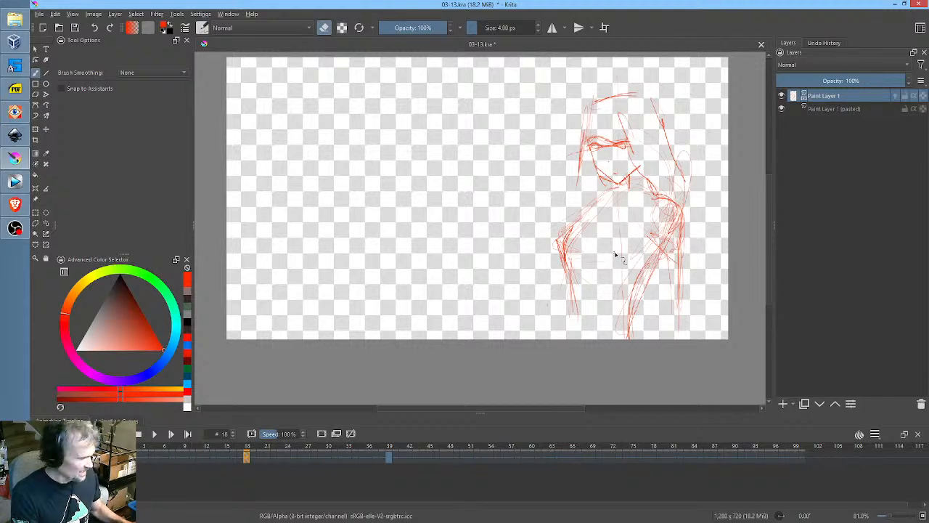
pyautogui.press('Left')
pyautogui.press('Right')
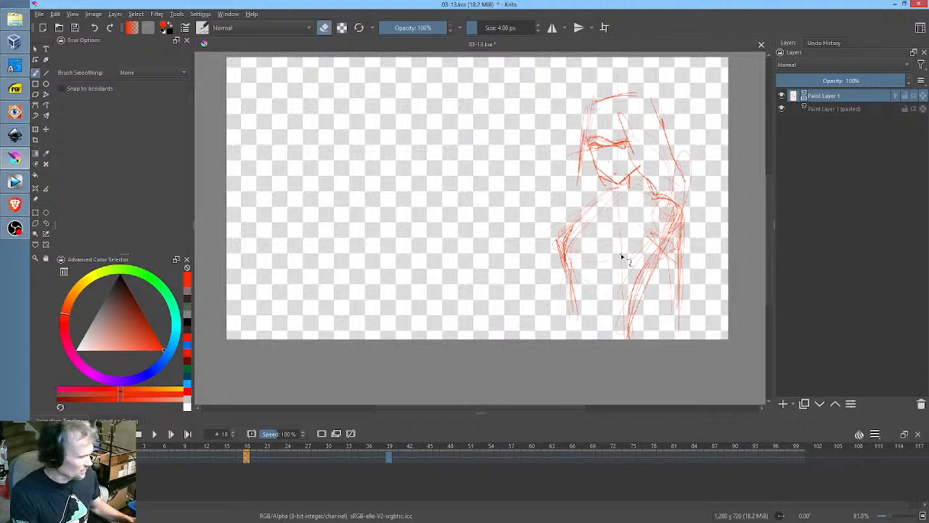
pyautogui.press('Home')
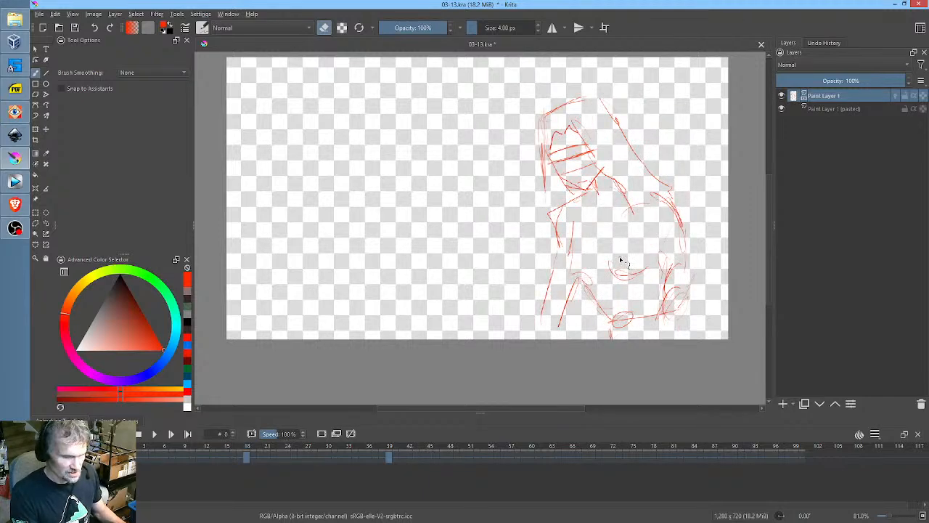
pyautogui.press('Right')
pyautogui.press('Left')
pyautogui.press('End')
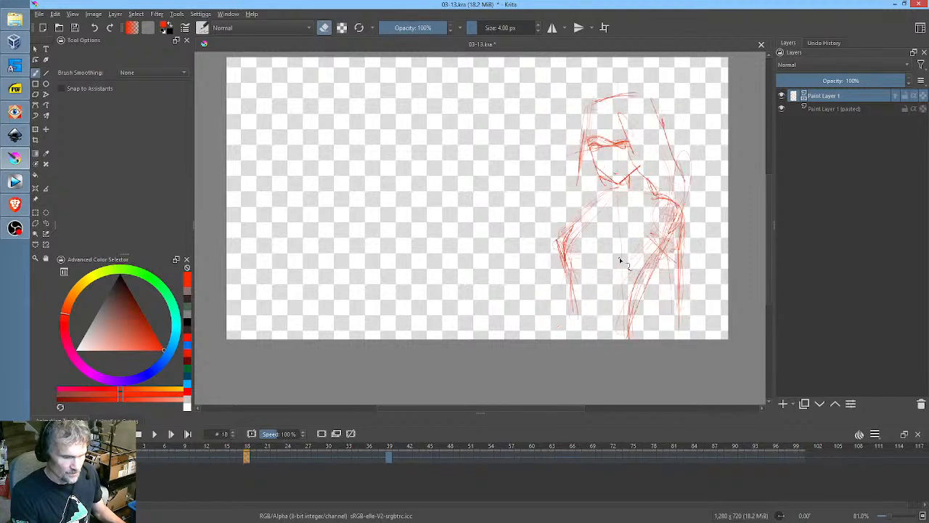
# Move the whole drawing on frame 18 left to X 919 px, keeping Y at 411 px
pyautogui.hotkey('ctrl', 't')
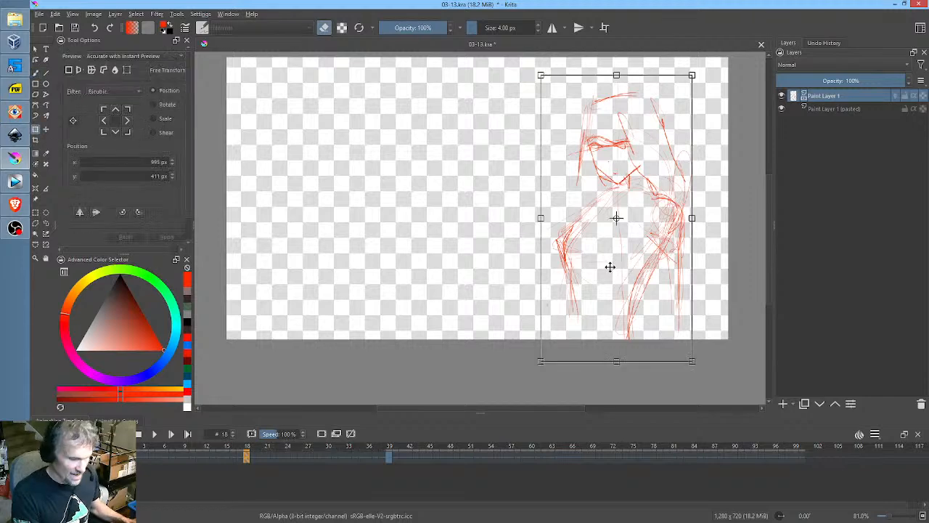
pyautogui.moveTo(609, 269); pyautogui.dragTo(579, 270)
pyautogui.press('Return')
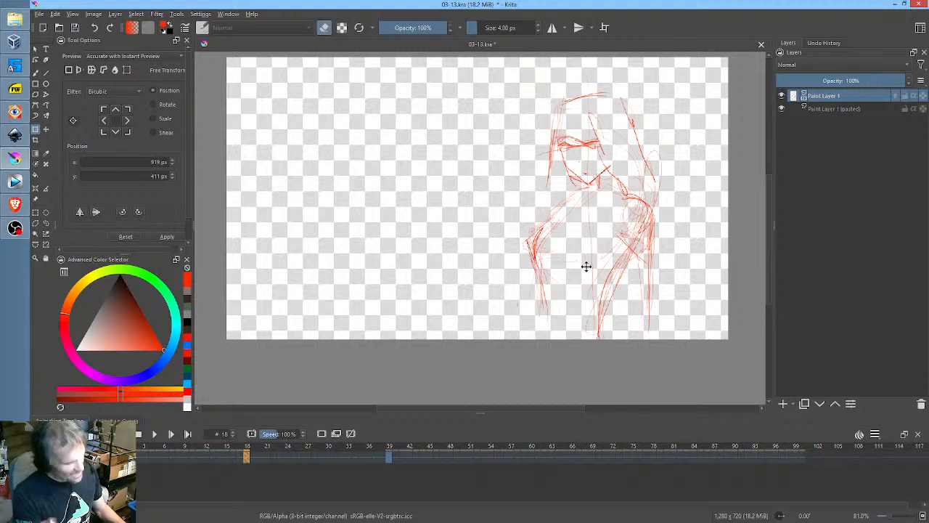
# Compare the woman's head and shoulder placement at frames 18 and 39
pyautogui.click(392, 472)
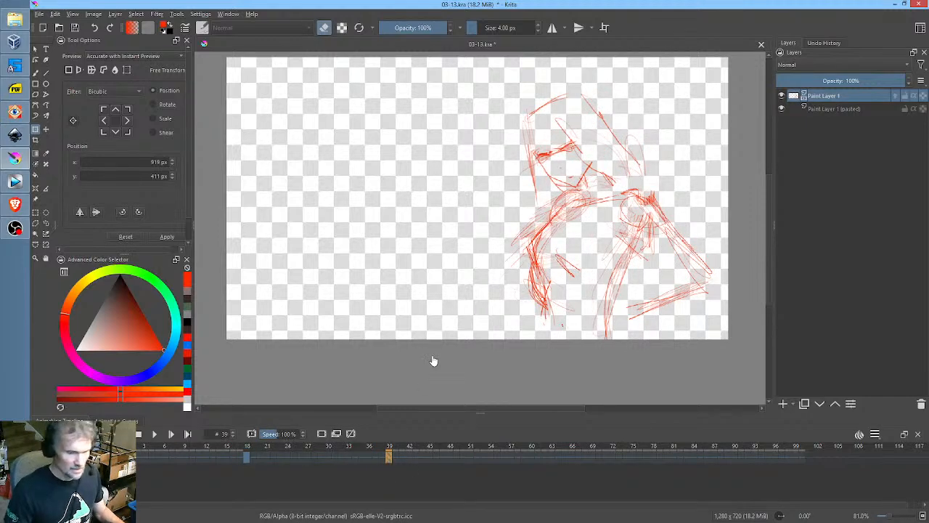
pyautogui.scroll(-1, 547, 245)
pyautogui.scroll(2, 552, 240)
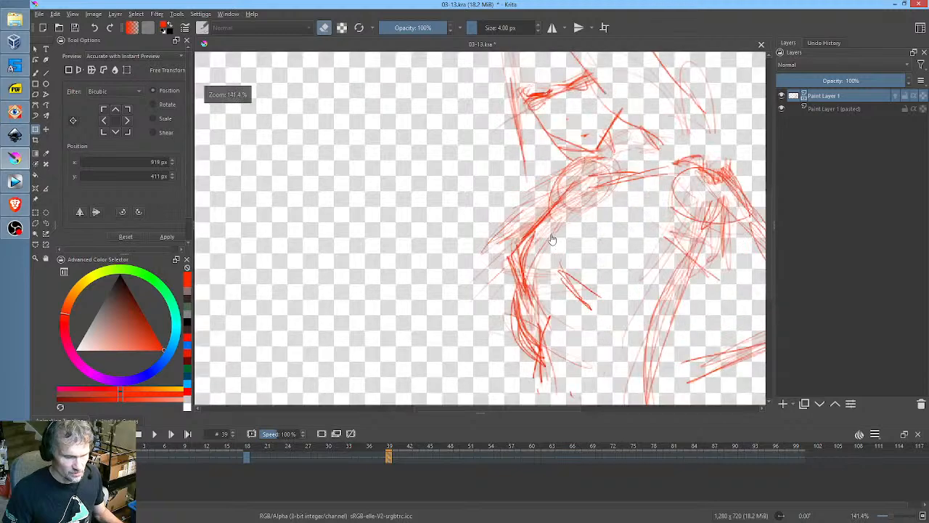
pyautogui.scroll(-1, 552, 239)
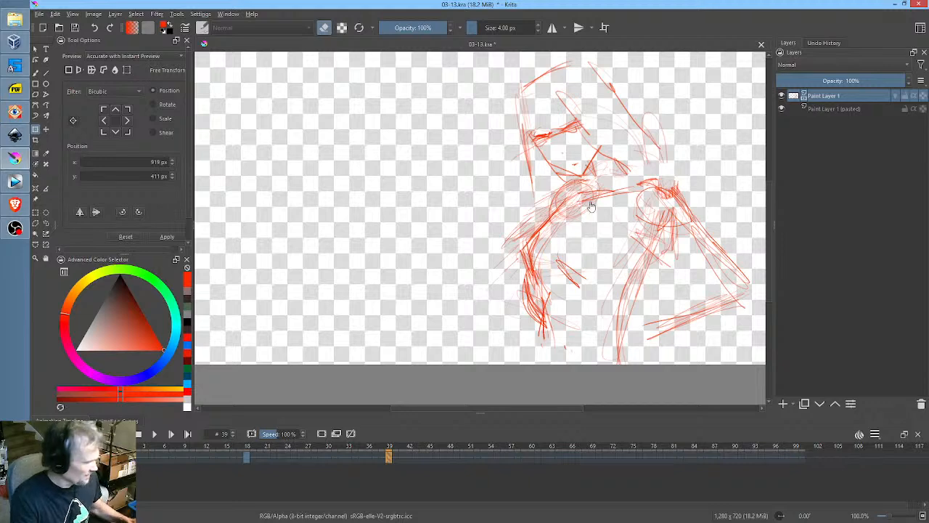
pyautogui.press(',')
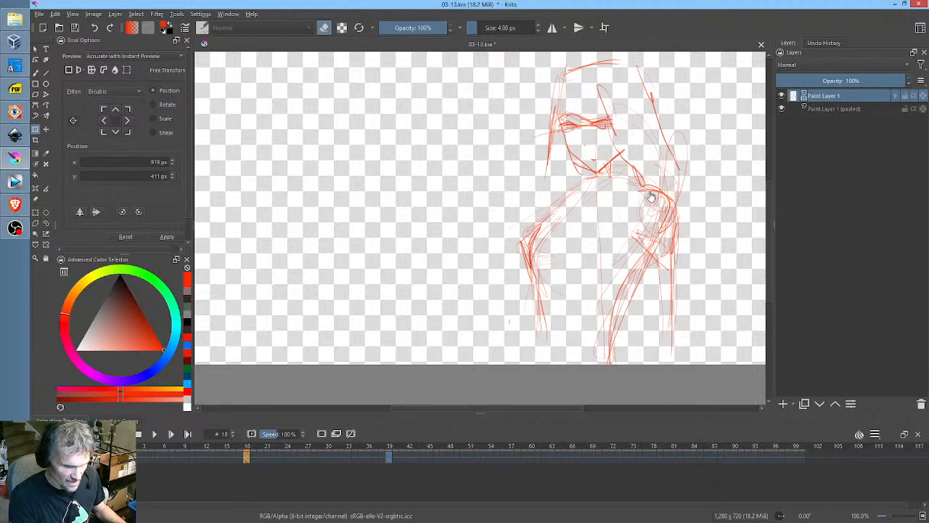
pyautogui.press('Down')
pyautogui.press('Up')
pyautogui.press('Down')
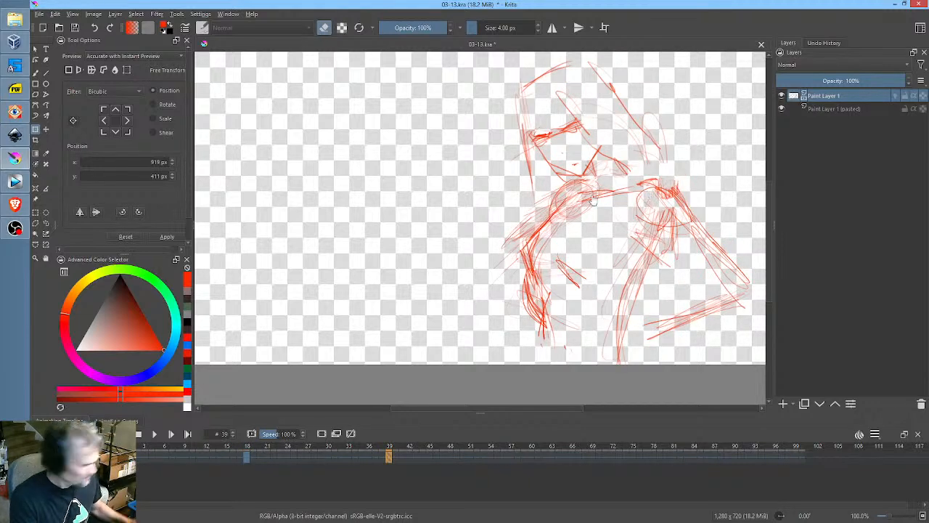
# Lasso the shoulder, arm and chest on the figure's left side at frame 39, then rotate the selection slightly and move it to 848, 536 px
pyautogui.press('l')
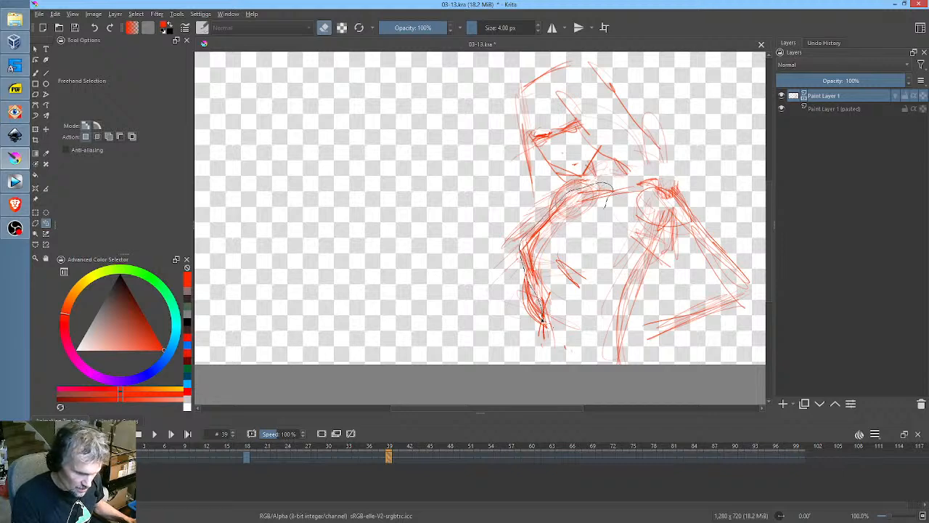
pyautogui.moveTo(541, 328); pyautogui.dragTo(540, 320)
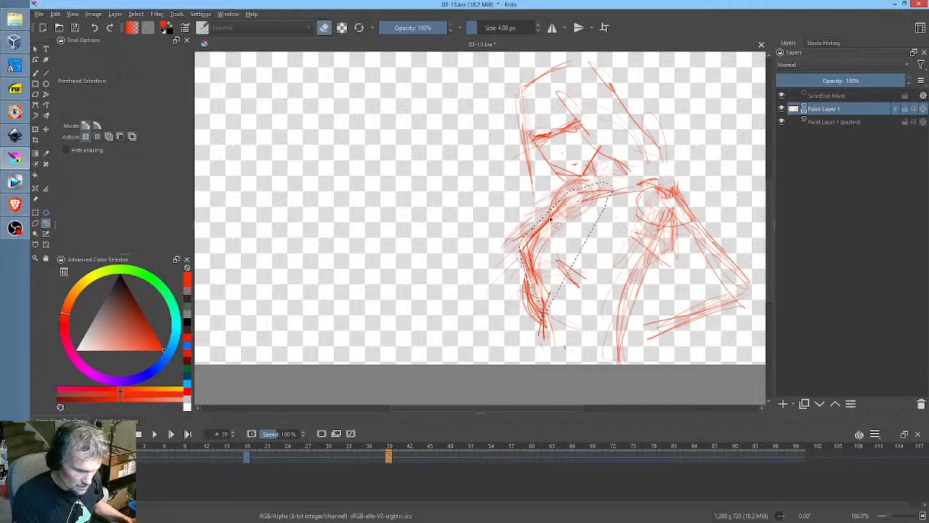
pyautogui.moveTo(523, 231)
pyautogui.mouseDown()
pyautogui.moveTo(529, 353)
pyautogui.moveTo(603, 242)
pyautogui.moveTo(609, 190)
pyautogui.mouseUp()
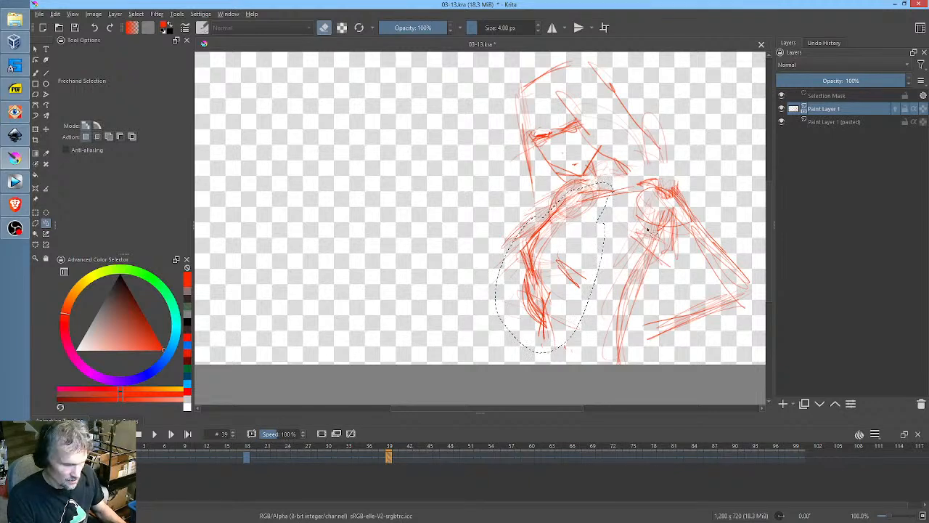
pyautogui.press(',')
pyautogui.press('.')
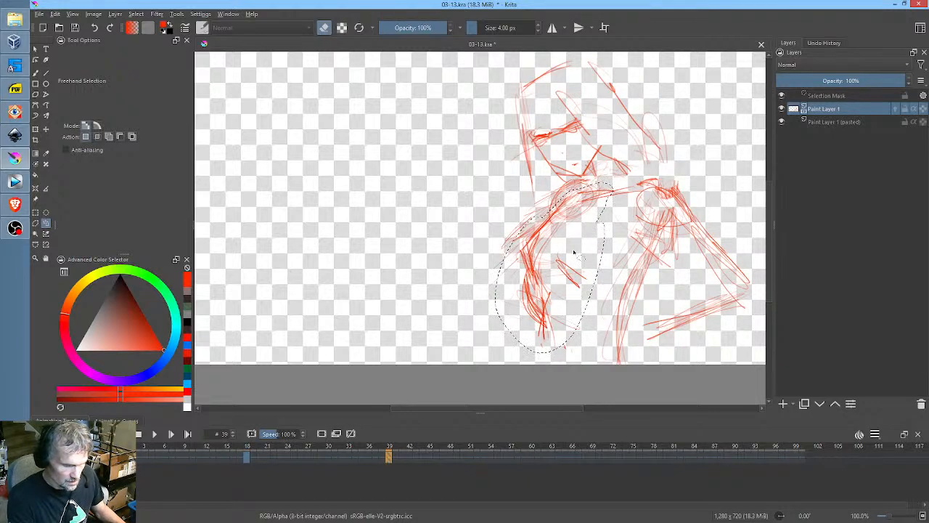
pyautogui.hotkey('ctrl', 'shift', 'a')
pyautogui.moveTo(617, 182)
pyautogui.mouseDown()
pyautogui.moveTo(499, 272)
pyautogui.moveTo(616, 221)
pyautogui.mouseUp()
pyautogui.hotkey('ctrl', 't')
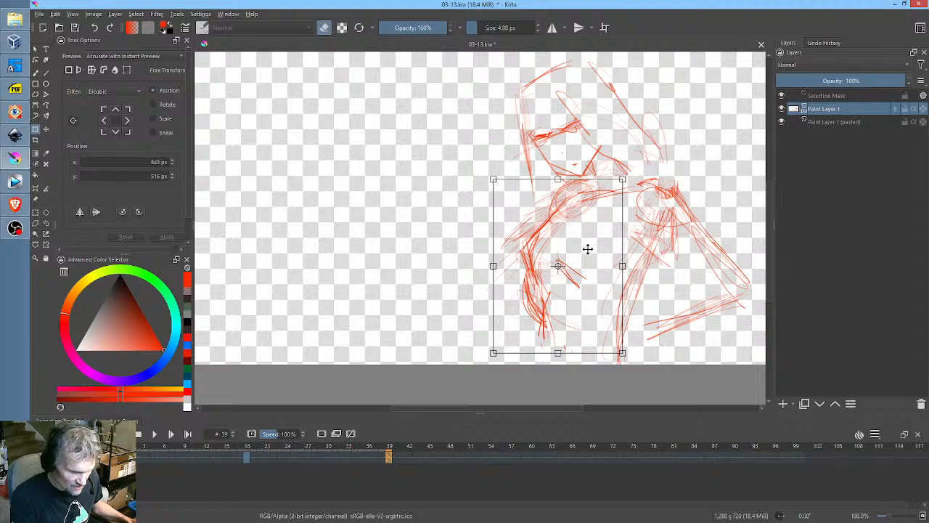
pyautogui.moveTo(588, 249); pyautogui.dragTo(585, 259)
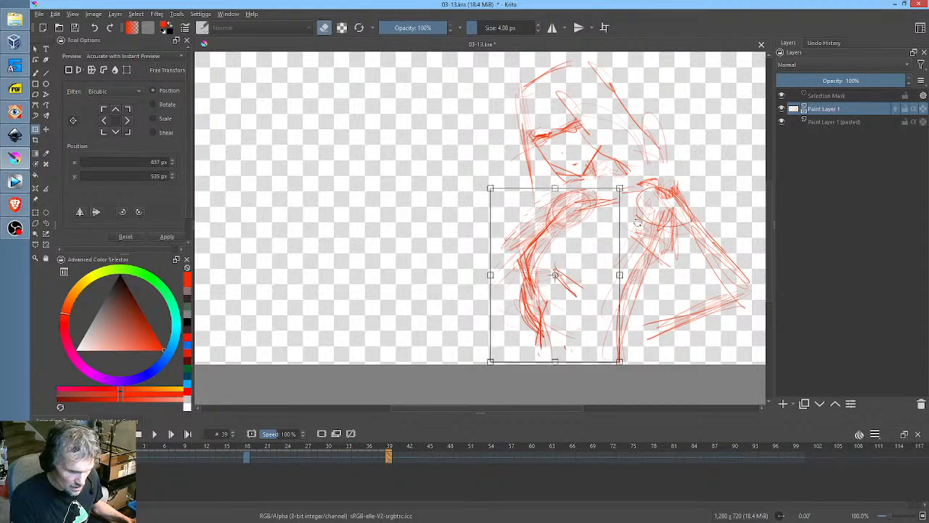
pyautogui.moveTo(637, 222); pyautogui.dragTo(638, 212)
pyautogui.moveTo(589, 241); pyautogui.dragTo(597, 236)
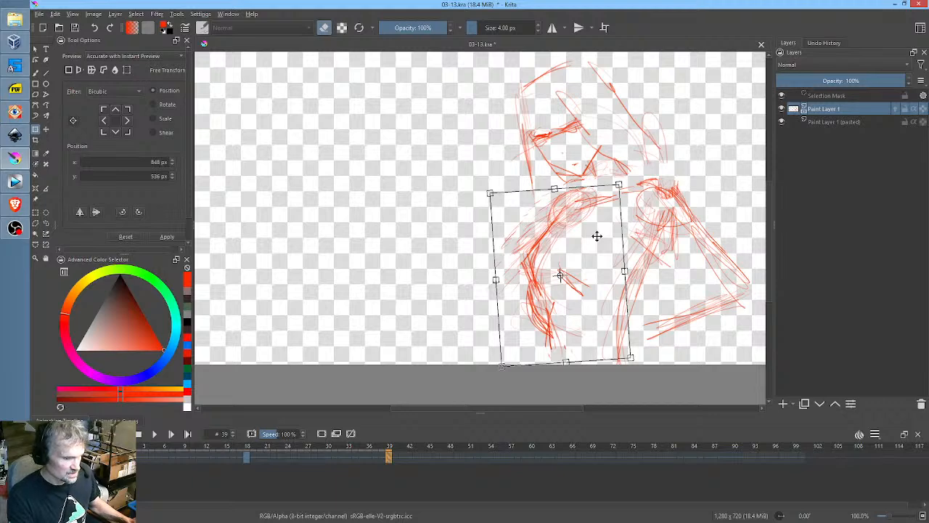
# Flip between frames 18 and 39 to check the adjusted shoulder against the earlier pose, then check frame 0
pyautogui.press(',')
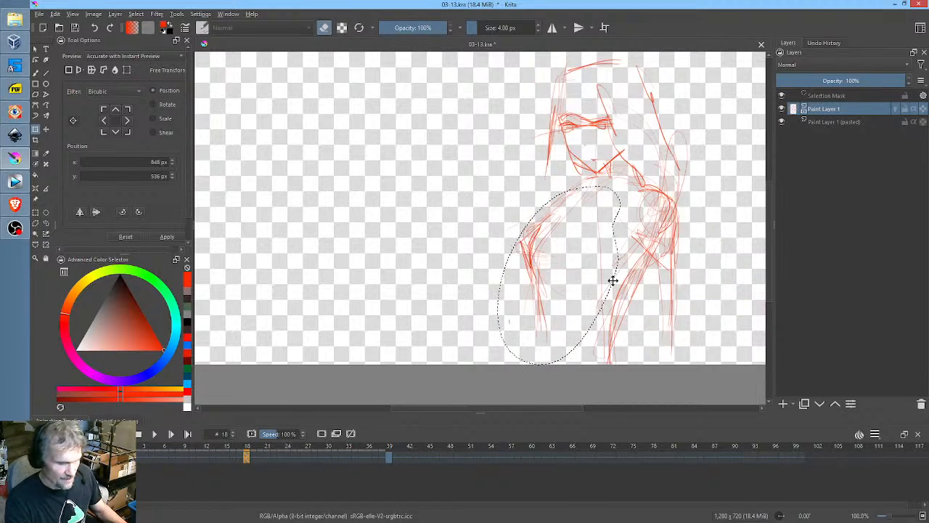
pyautogui.press('.')
pyautogui.press(',')
pyautogui.press('.')
pyautogui.press(',')
pyautogui.press('.')
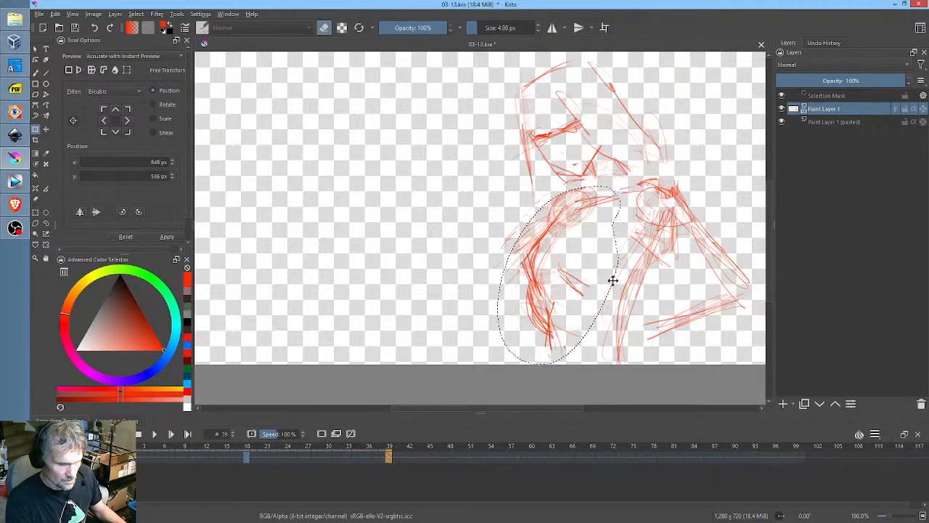
pyautogui.press(',')
pyautogui.press('.')
pyautogui.press(',')
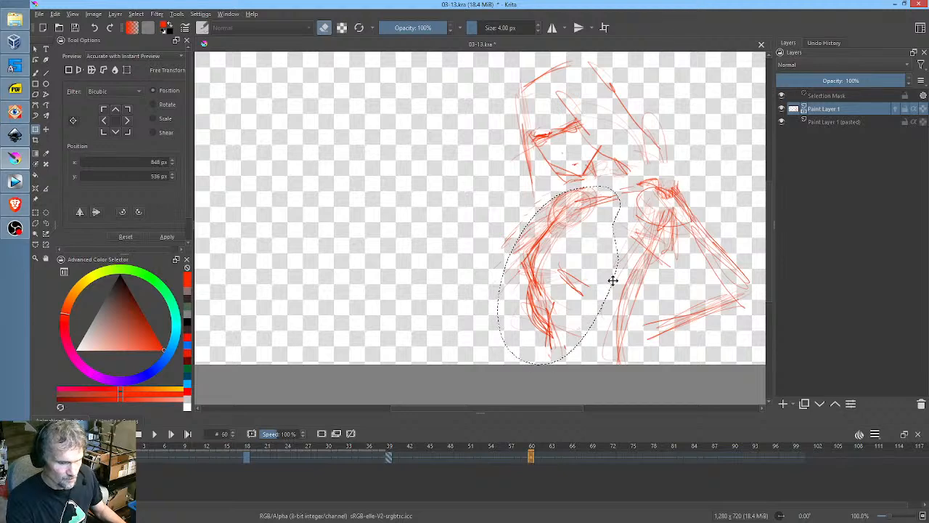
pyautogui.press(',')
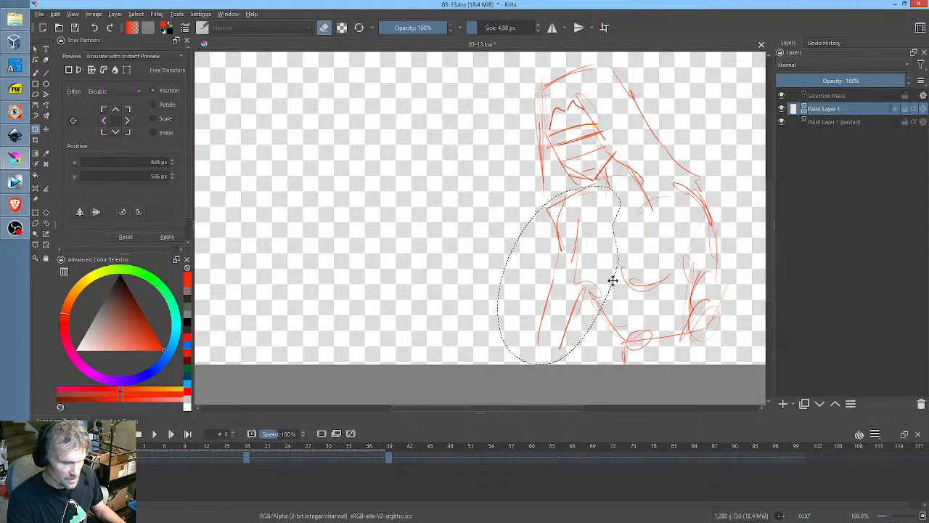
# Clear the selection and save 03-13.kra
pyautogui.hotkey('ctrl', 'shift', 'a')
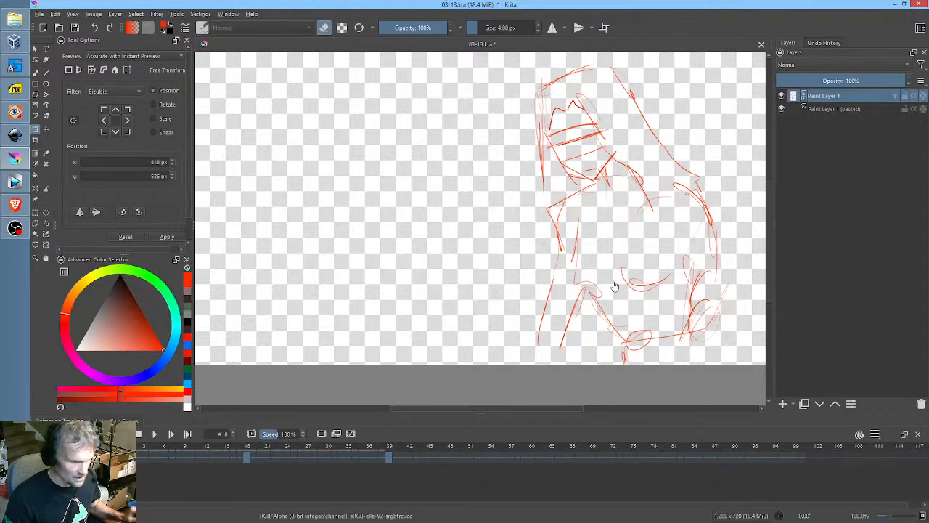
pyautogui.click(73, 31)
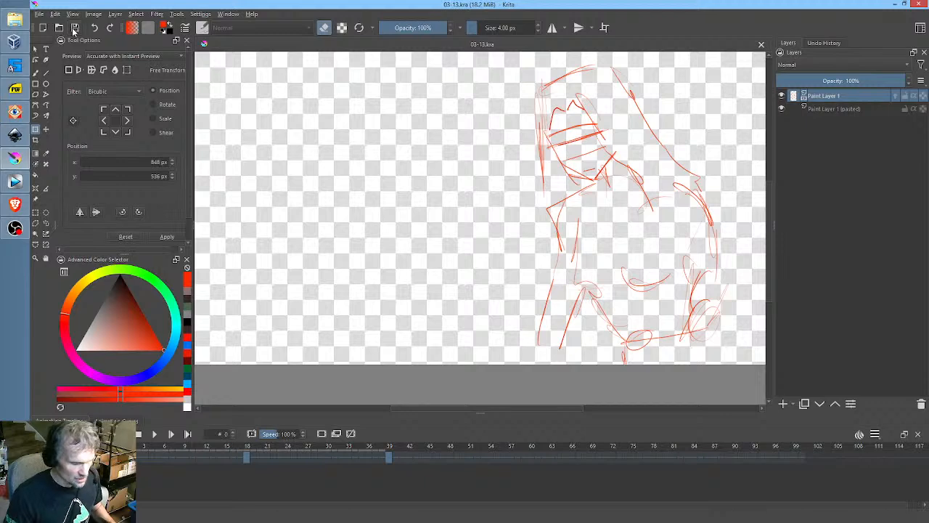
# Play the animation from frame 0, then replay it from frame 39 to check the timing
pyautogui.press('space')
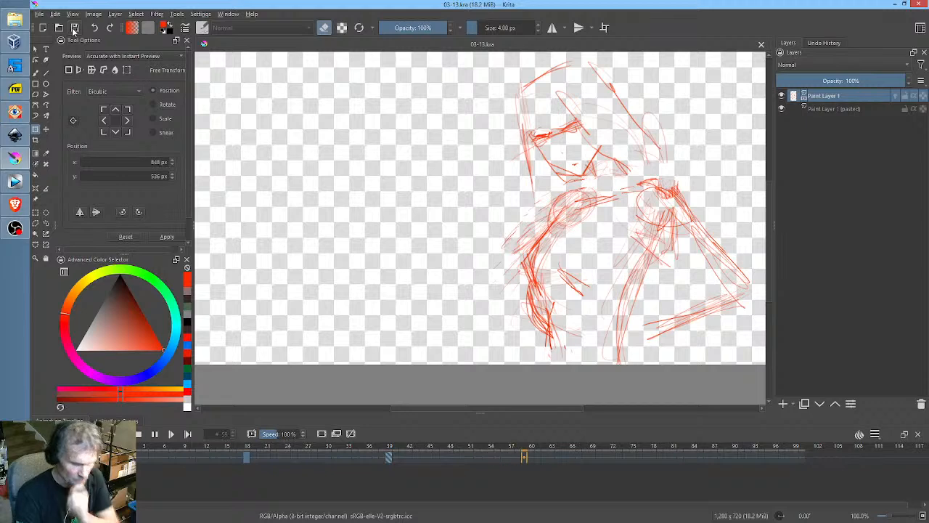
pyautogui.click(389, 456)
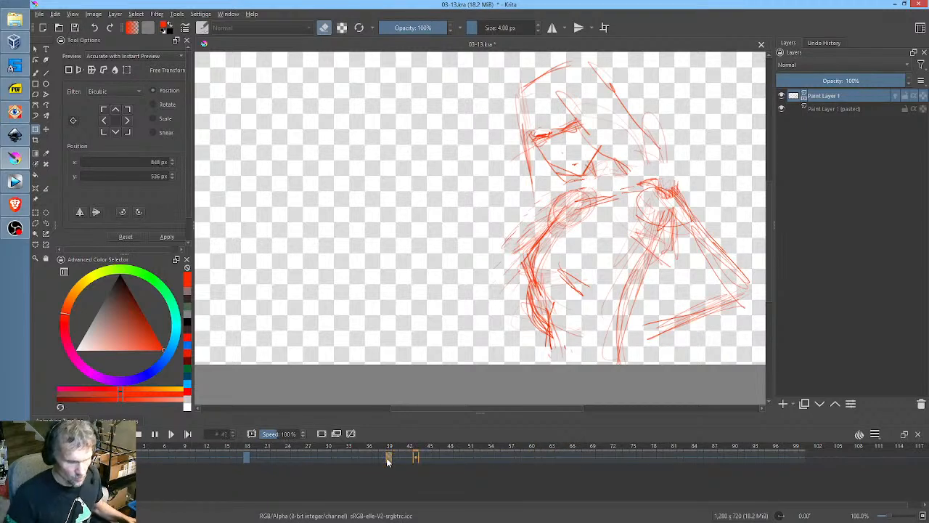
pyautogui.press('space')
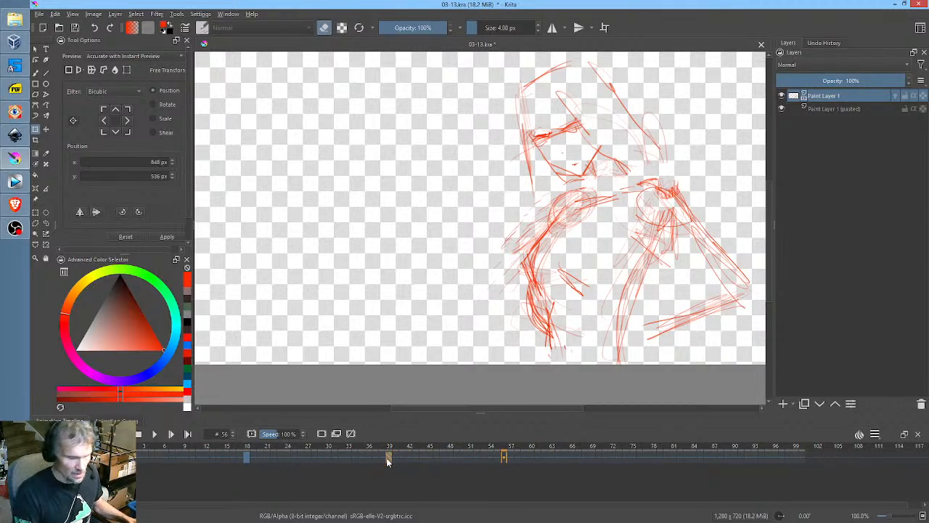
# Go to frame 59 and lasso the woman's head and hair
pyautogui.click(523, 457)
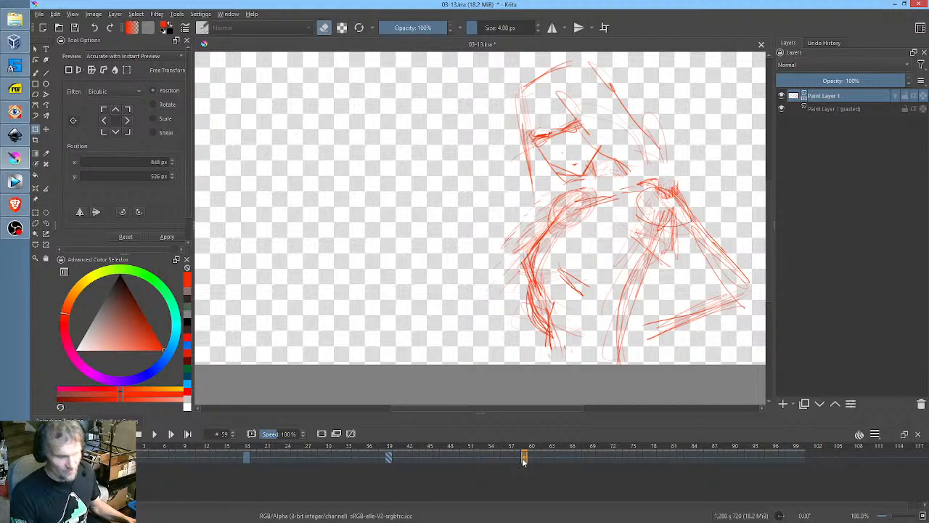
pyautogui.middleClick(615, 209)
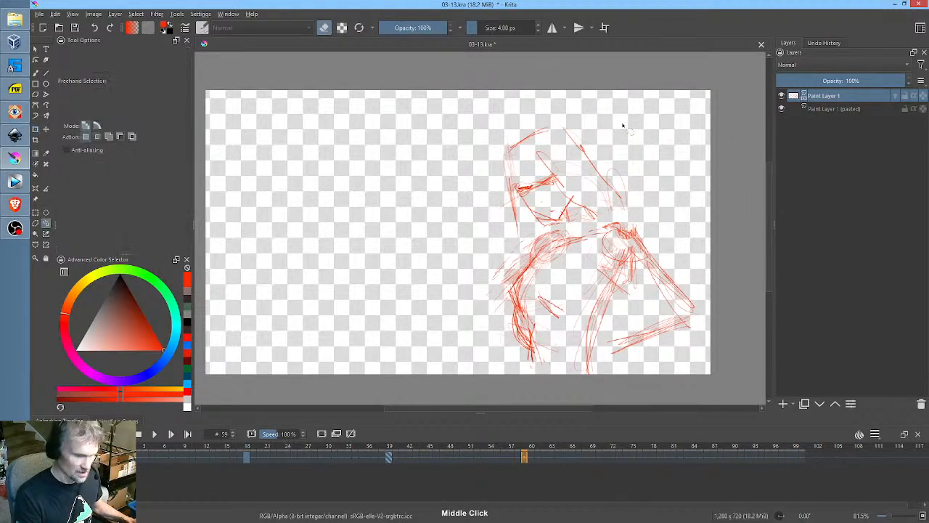
pyautogui.moveTo(612, 116)
pyautogui.mouseDown()
pyautogui.moveTo(513, 115)
pyautogui.moveTo(518, 247)
pyautogui.mouseUp()
pyautogui.moveTo(587, 226); pyautogui.dragTo(641, 160)
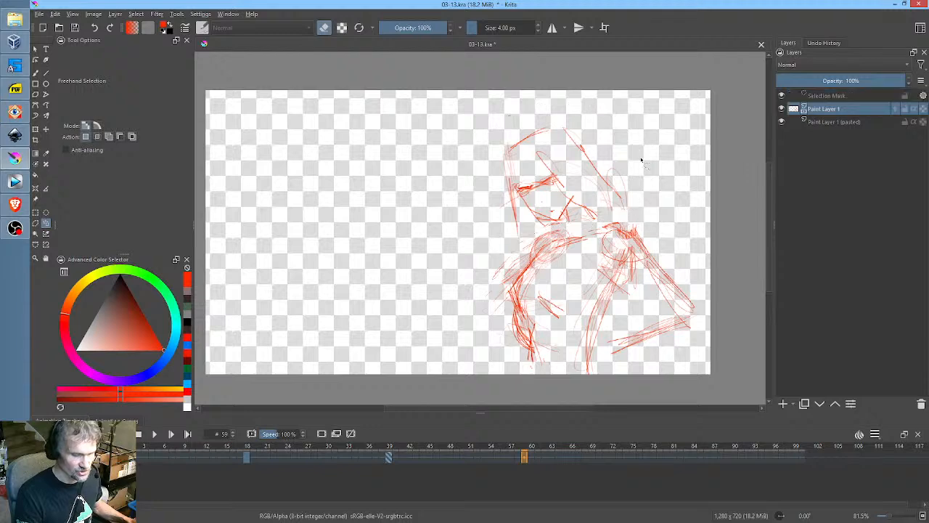
# Try moving the selected head slightly down toward the shoulders, then undo the move
pyautogui.hotkey('ctrl', 't')
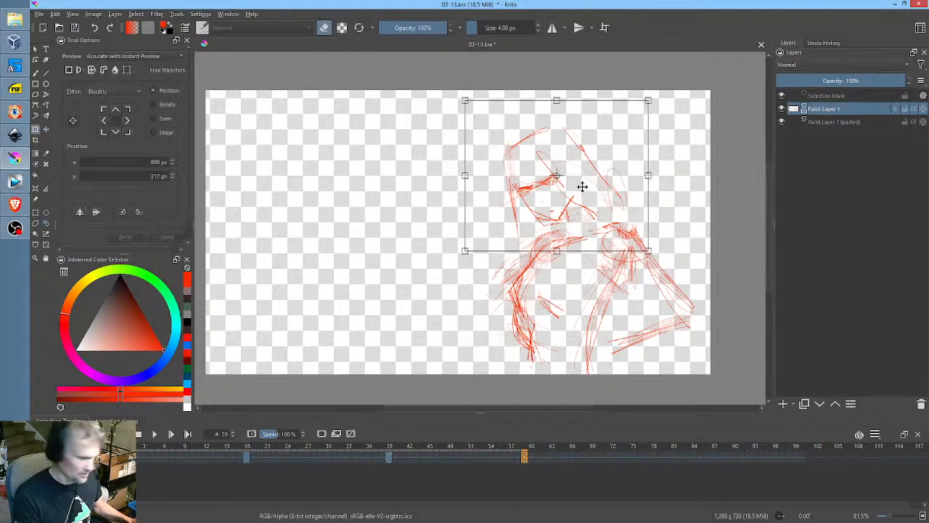
pyautogui.moveTo(557, 178)
pyautogui.mouseDown()
pyautogui.moveTo(571, 216)
pyautogui.moveTo(561, 183)
pyautogui.mouseUp()
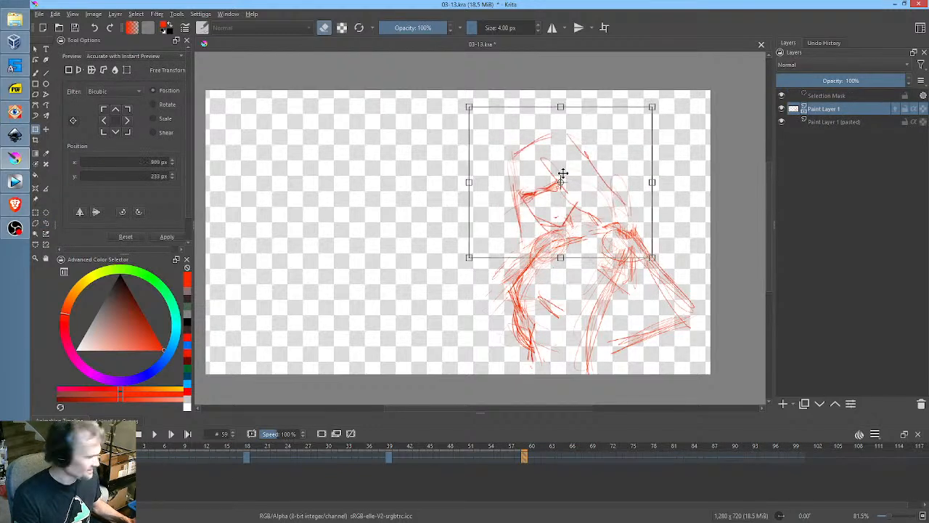
pyautogui.hotkey('ctrl', 'z')
pyautogui.press('Escape')
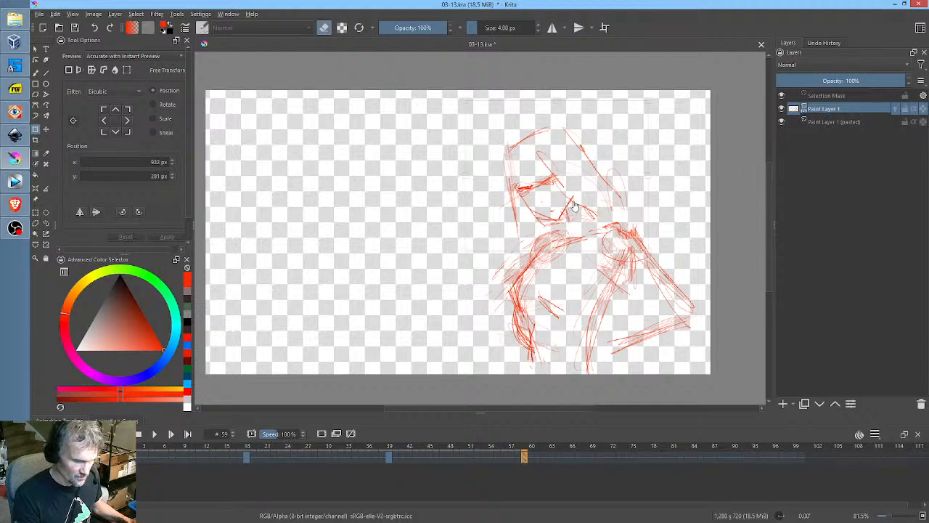
# Tilt the selected head slightly clockwise about a pivot at the neck, and nudge it a little down and to the right
pyautogui.click(576, 191)
pyautogui.moveTo(660, 175)
pyautogui.mouseDown()
pyautogui.moveTo(678, 234)
pyautogui.moveTo(667, 172)
pyautogui.moveTo(672, 188)
pyautogui.moveTo(626, 187)
pyautogui.mouseUp()
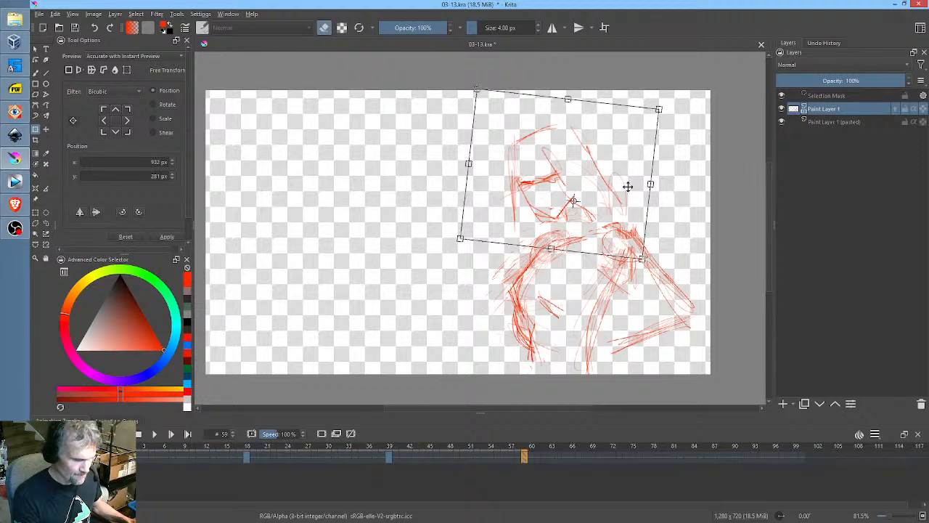
pyautogui.moveTo(572, 207); pyautogui.dragTo(577, 227)
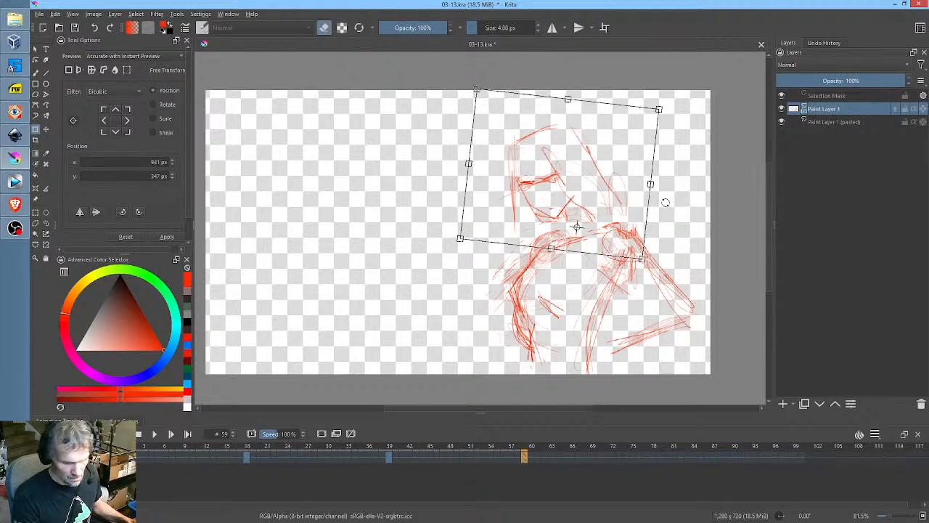
pyautogui.moveTo(664, 202)
pyautogui.mouseDown()
pyautogui.moveTo(687, 211)
pyautogui.moveTo(648, 182)
pyautogui.moveTo(680, 257)
pyautogui.moveTo(670, 220)
pyautogui.moveTo(649, 196)
pyautogui.moveTo(630, 199)
pyautogui.mouseUp()
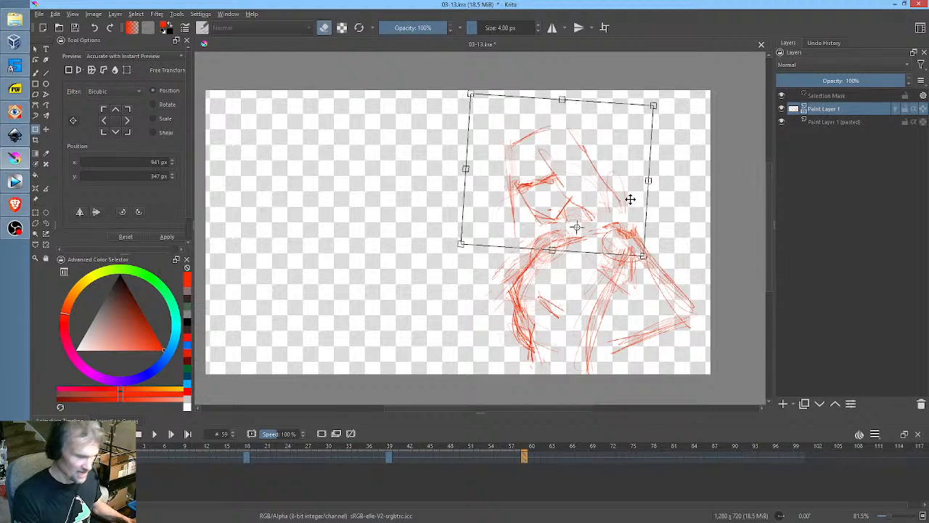
pyautogui.moveTo(577, 189); pyautogui.dragTo(584, 193)
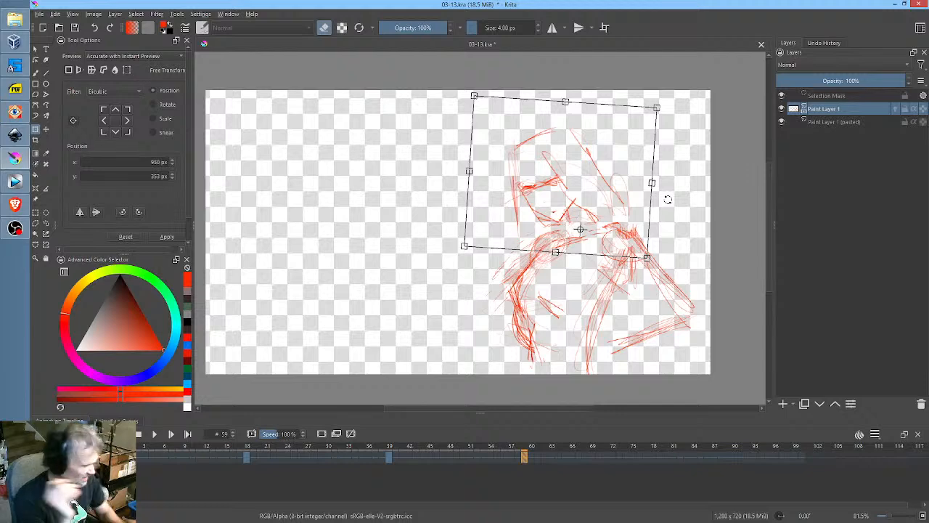
# Mirror the canvas view and flip between the keyframes at 39 and 59 to compare the head poses
pyautogui.press('m')
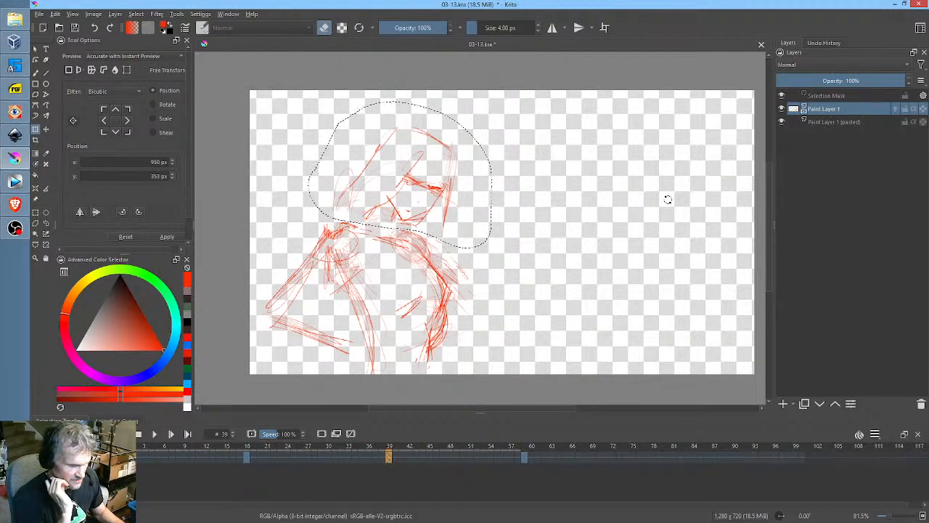
pyautogui.hotkey('alt', '.')
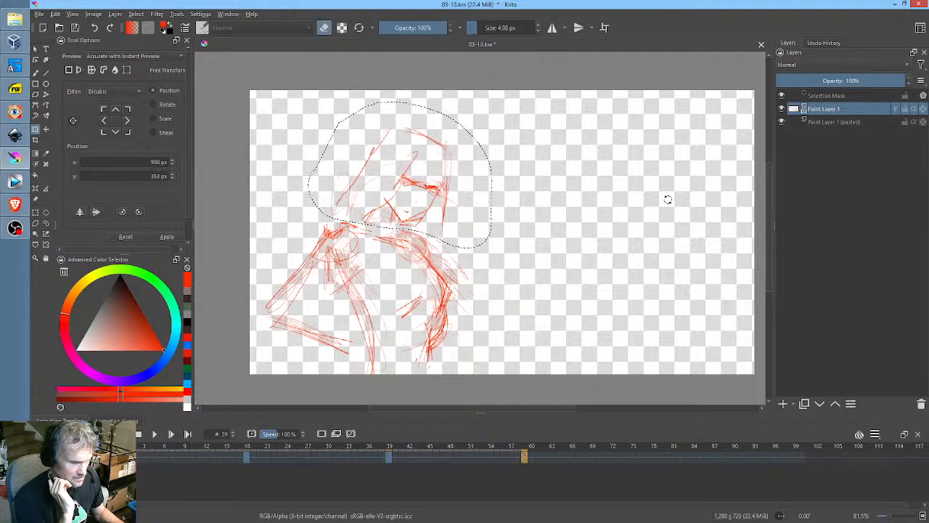
pyautogui.hotkey('alt', ',')
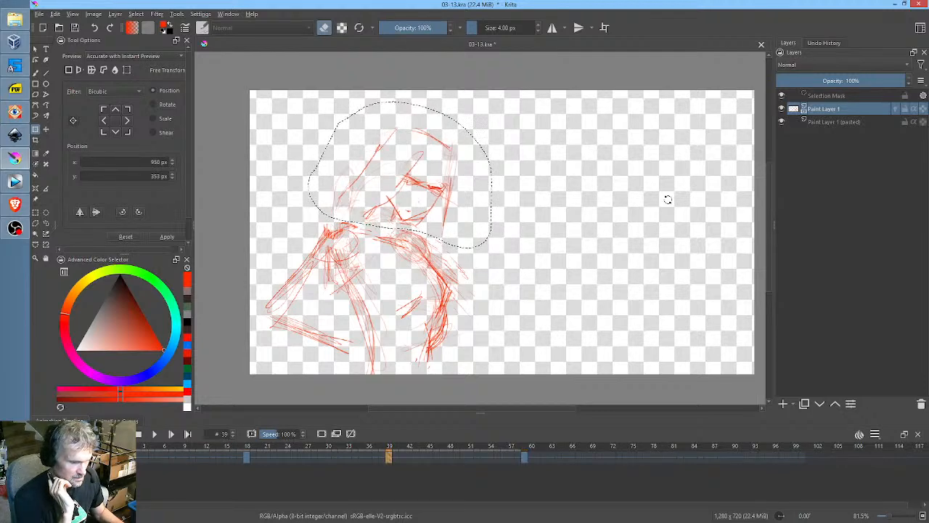
pyautogui.hotkey('alt', '.')
pyautogui.hotkey('alt', ',')
pyautogui.hotkey('alt', '.')
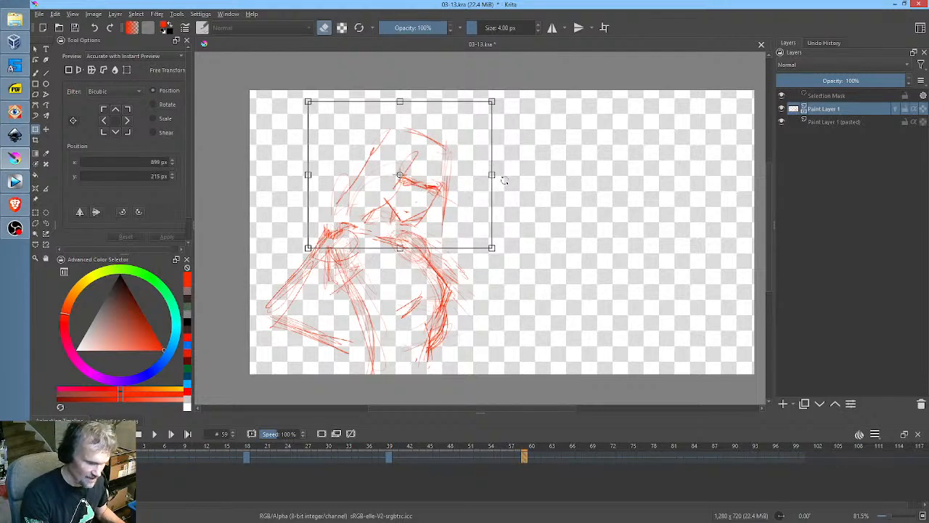
# On frame 59, set the transform pivot at the neck and rotate the selected head counterclockwise in the mirrored view
pyautogui.hotkey('alt', ',')
pyautogui.hotkey('alt', '.')
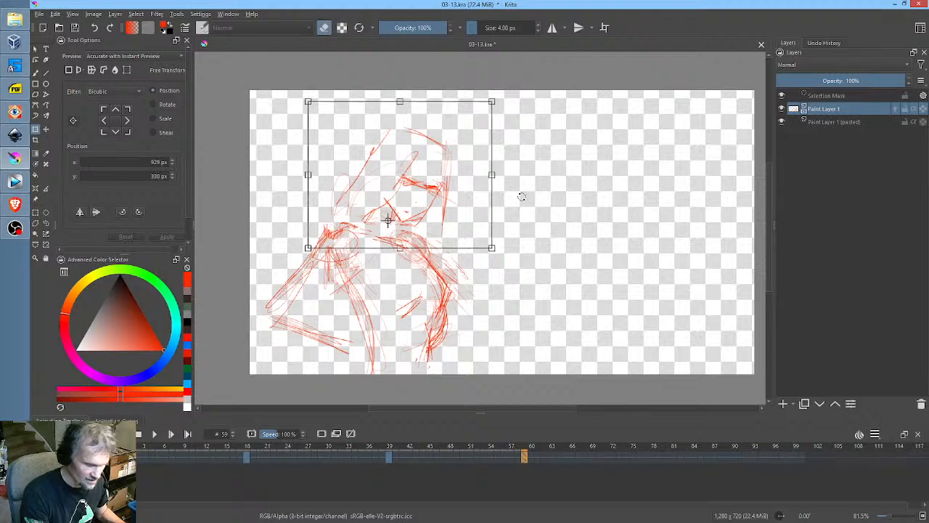
pyautogui.hotkey('alt', ',')
pyautogui.moveTo(442, 180)
pyautogui.mouseDown()
pyautogui.moveTo(421, 164)
pyautogui.moveTo(448, 201)
pyautogui.moveTo(429, 184)
pyautogui.mouseUp()
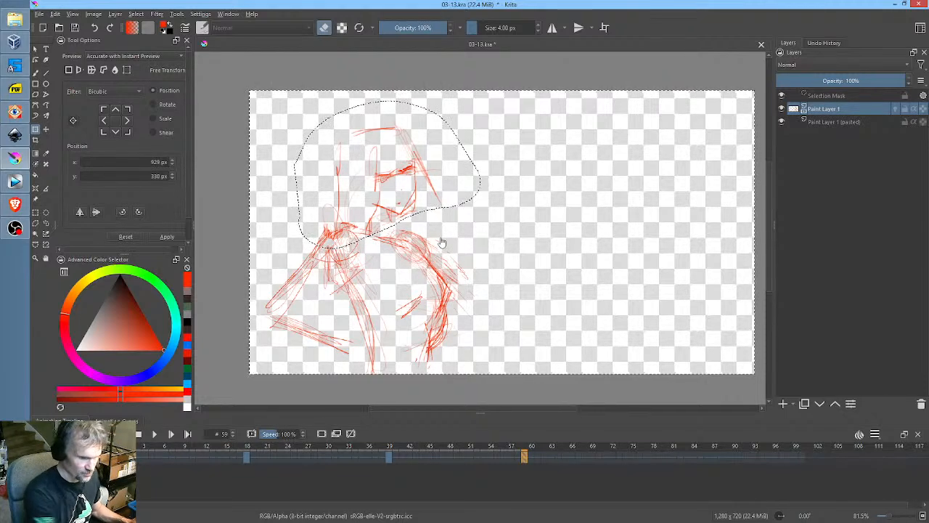
# Rotate the body sketch slightly clockwise on frame 59, leaving the head in place, and compare the pose with frame 39
pyautogui.press('Return')
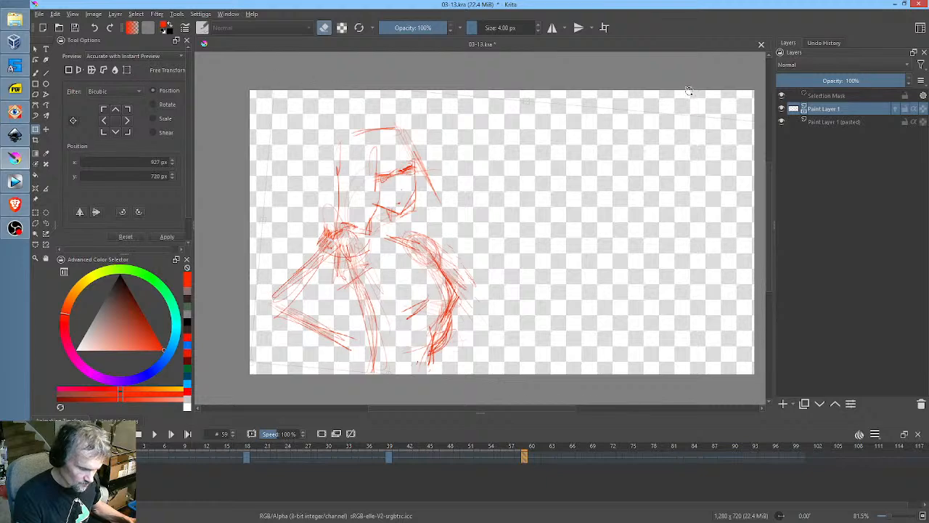
pyautogui.moveTo(690, 92); pyautogui.dragTo(701, 115)
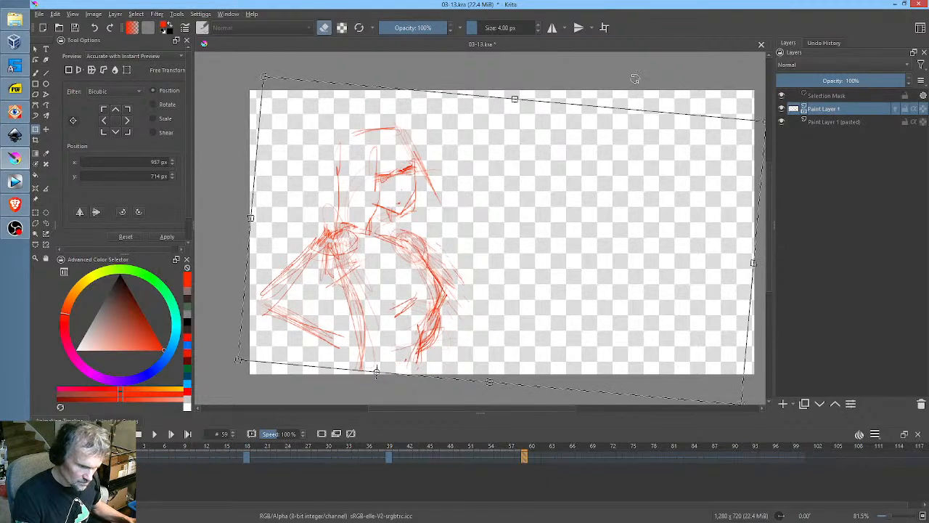
pyautogui.moveTo(673, 86)
pyautogui.mouseDown()
pyautogui.moveTo(689, 97)
pyautogui.moveTo(665, 94)
pyautogui.mouseUp()
pyautogui.press('Return')
pyautogui.press('Up')
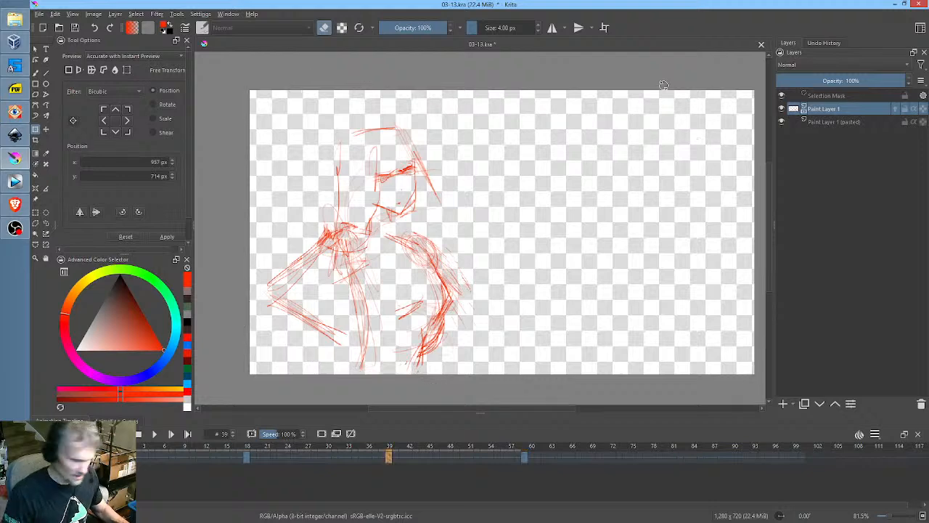
pyautogui.press('Down')
pyautogui.press('Up')
pyautogui.press('Down')
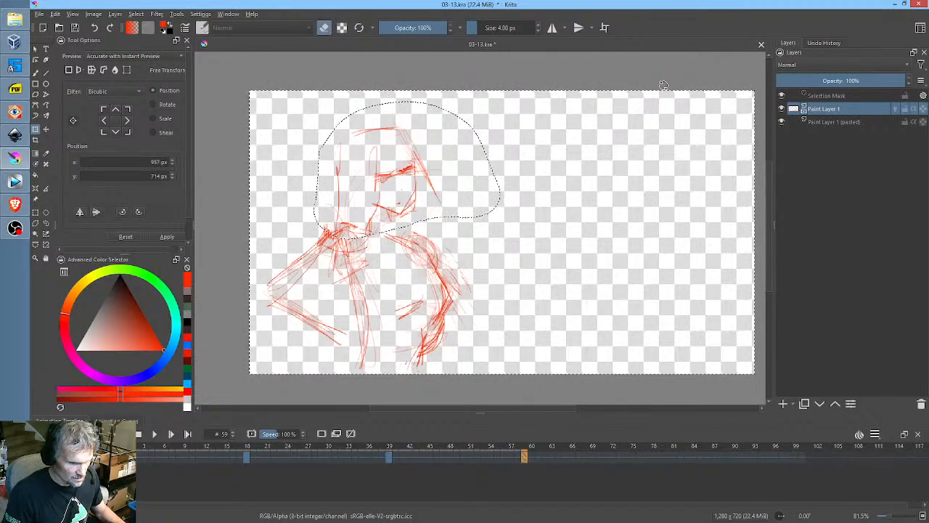
# Mirror the canvas view, clear the selection, and play through the animation to check the poses
pyautogui.press('m')
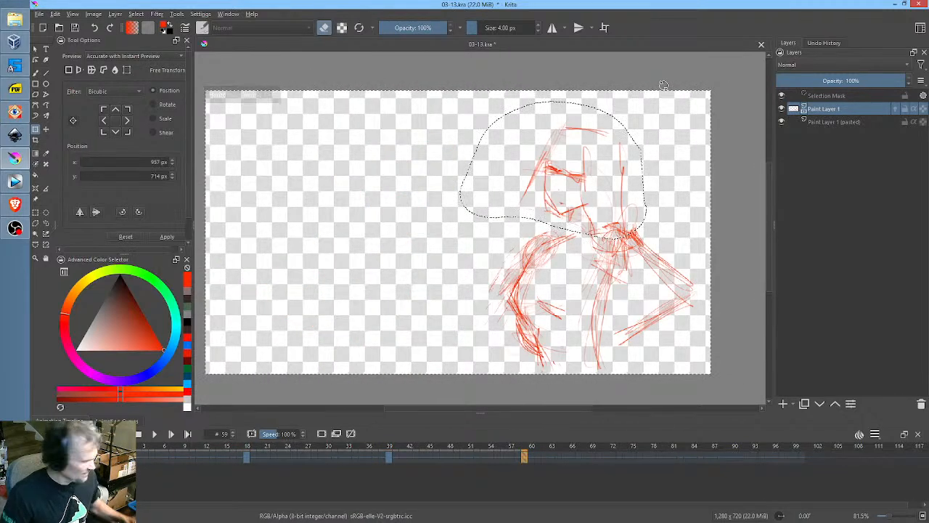
pyautogui.hotkey('ctrl', 'shift', 'a')
pyautogui.press('Up')
pyautogui.press('Up')
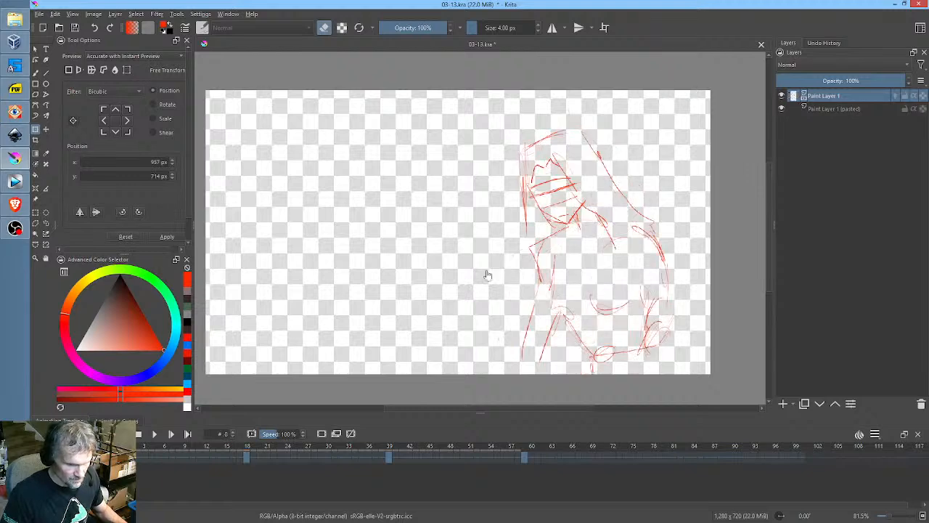
pyautogui.press('space')
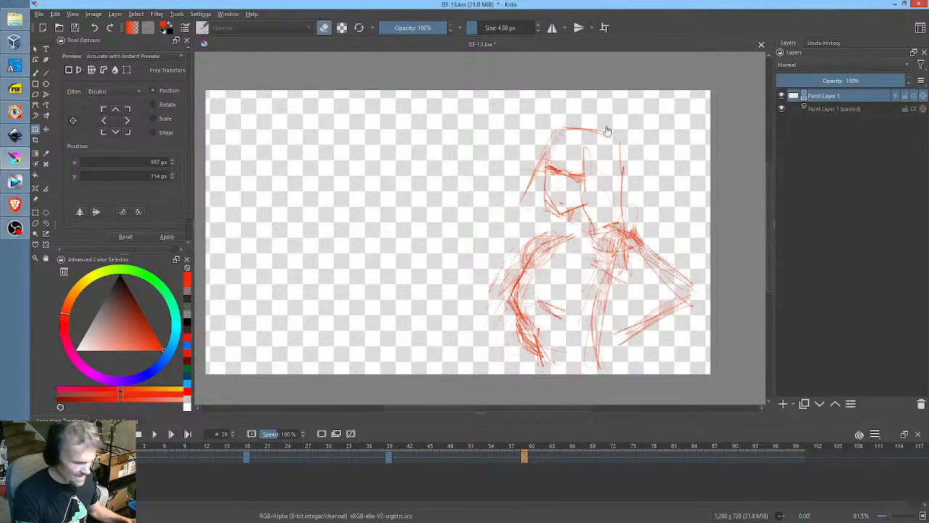
pyautogui.press('l')
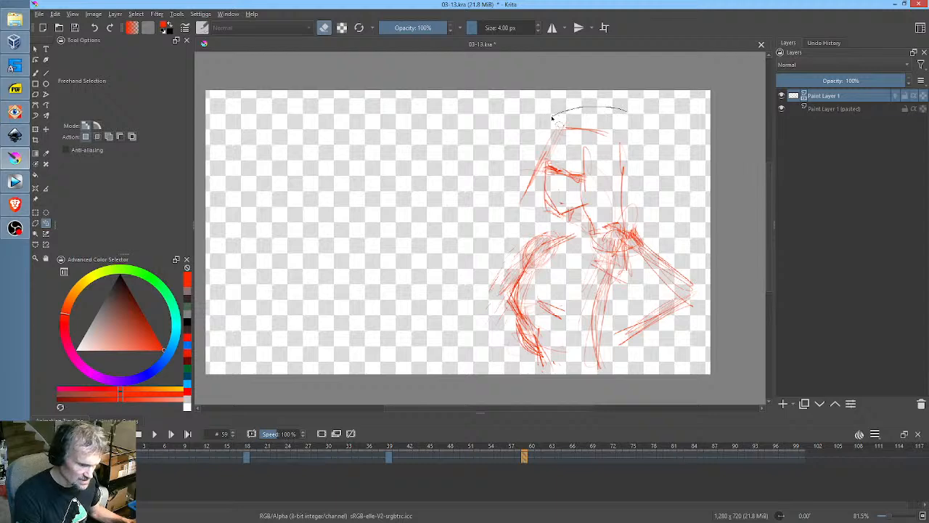
pyautogui.moveTo(552, 118); pyautogui.dragTo(552, 116)
pyautogui.press('p')
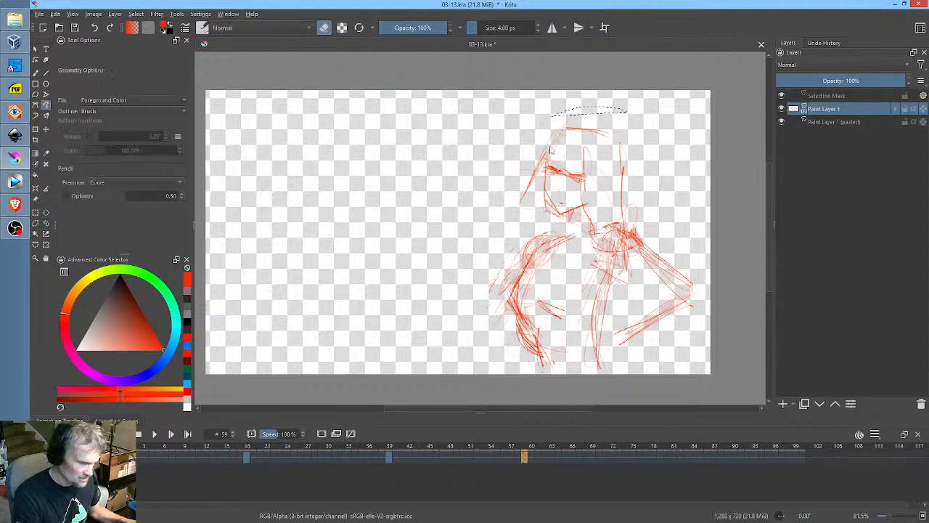
pyautogui.press('e')
pyautogui.hotkey('ctrl', 'shift', 'a')
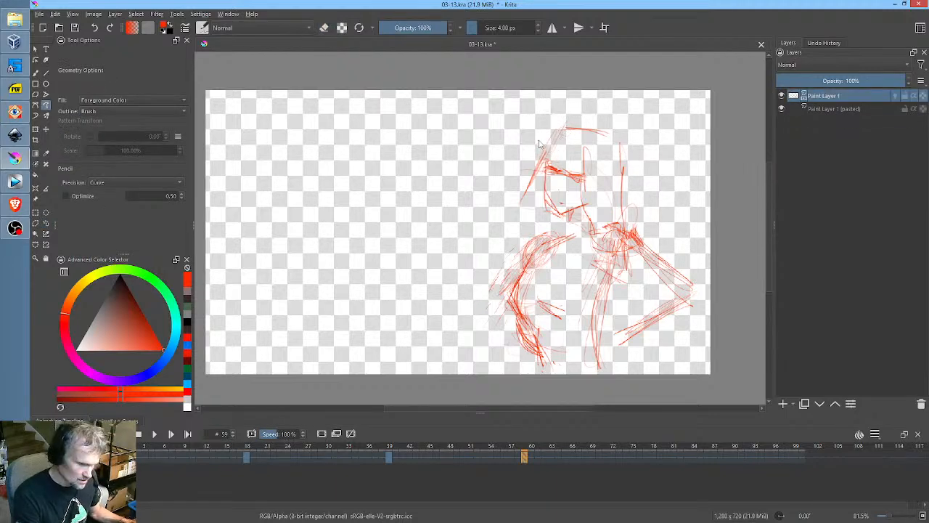
# Erase the hair lines along the front of the face on frame 59 and redraw the face contour with the brush
pyautogui.moveTo(542, 144)
pyautogui.mouseDown()
pyautogui.moveTo(516, 222)
pyautogui.moveTo(542, 201)
pyautogui.moveTo(556, 127)
pyautogui.mouseUp()
pyautogui.press('e')
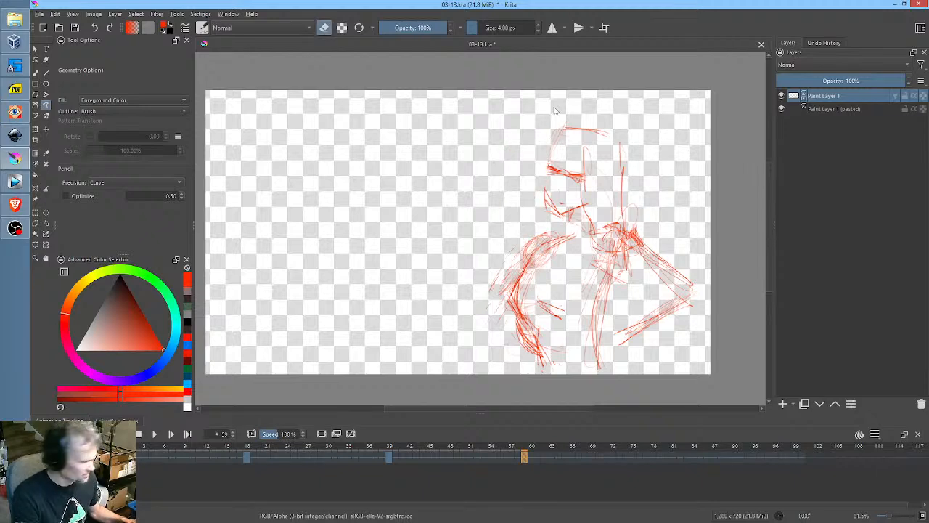
pyautogui.press('b')
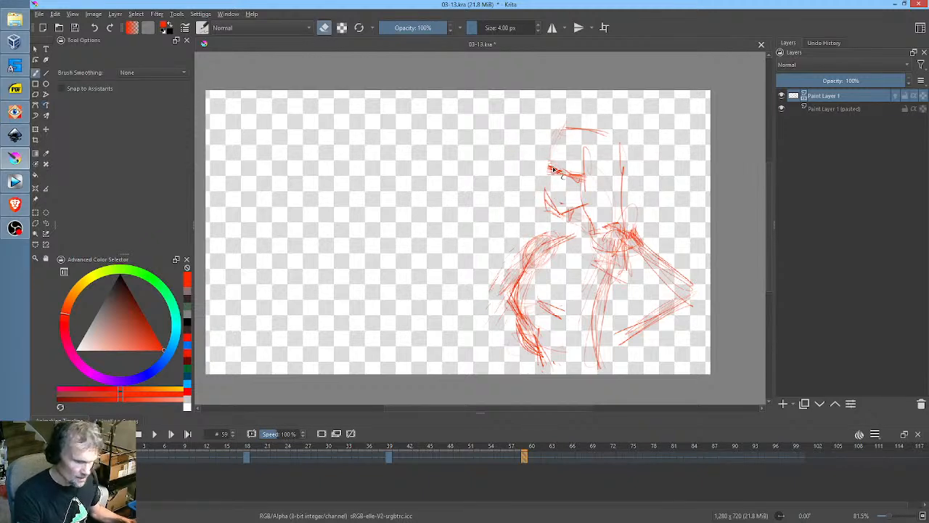
pyautogui.press('e')
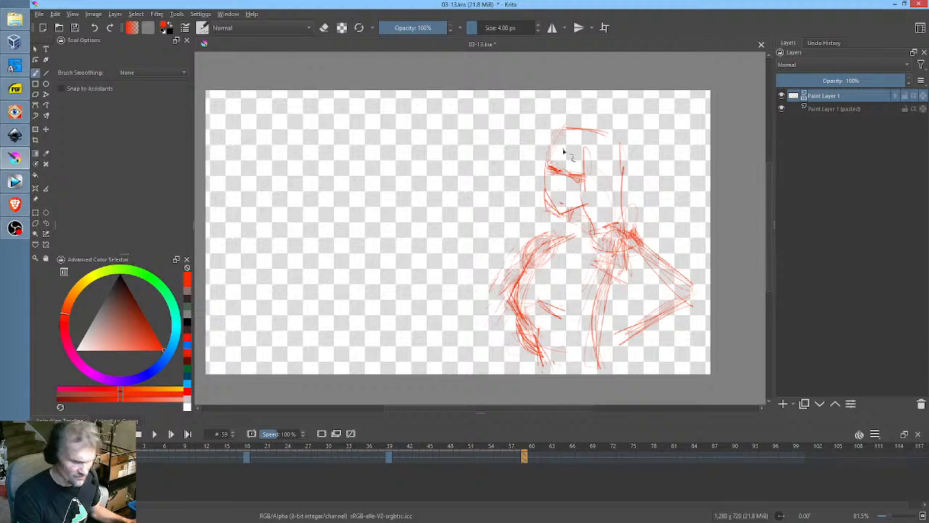
# Lasso the head on frame 59 and rotate it clockwise in the mirrored view, comparing the pose with frame 39
pyautogui.press(',')
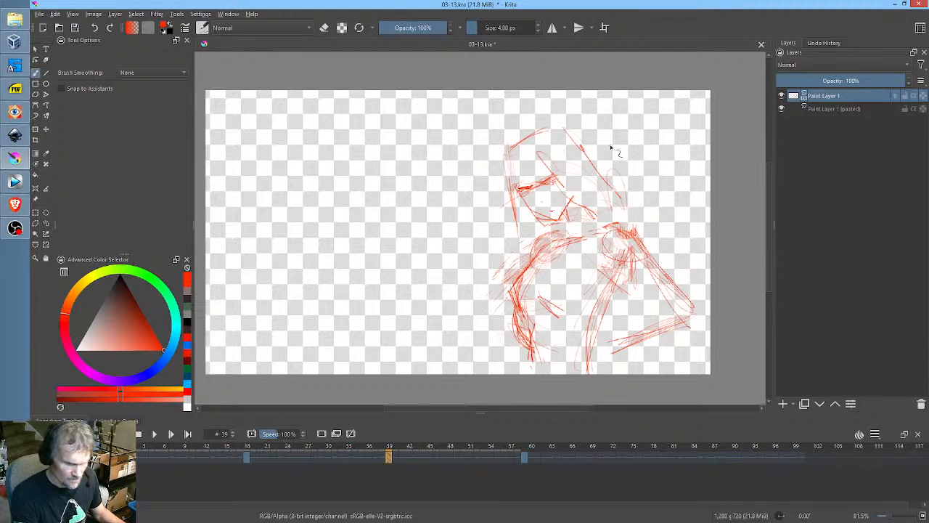
pyautogui.press('.')
pyautogui.hotkey('ctrl', 'r')
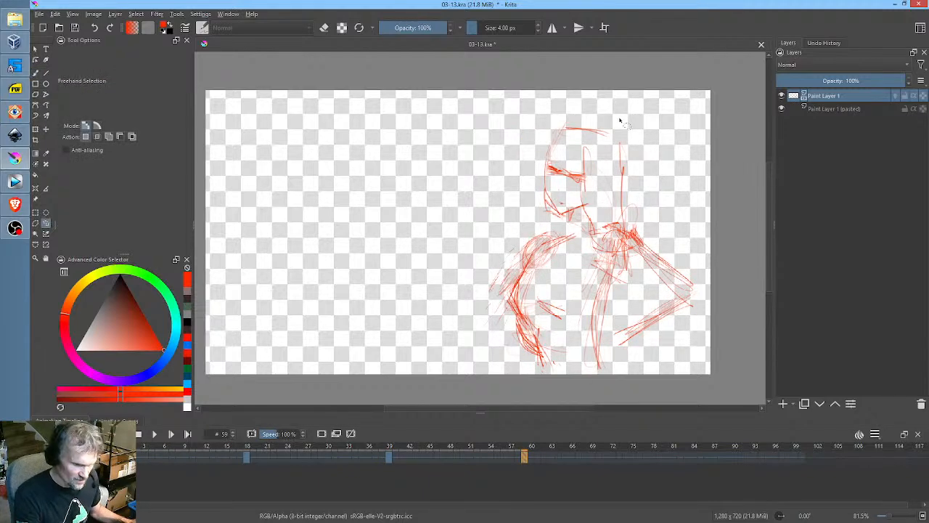
pyautogui.moveTo(606, 107)
pyautogui.mouseDown()
pyautogui.moveTo(549, 226)
pyautogui.moveTo(588, 244)
pyautogui.moveTo(615, 226)
pyautogui.moveTo(637, 164)
pyautogui.moveTo(661, 153)
pyautogui.moveTo(657, 192)
pyautogui.moveTo(655, 156)
pyautogui.mouseUp()
pyautogui.hotkey('ctrl', 't')
pyautogui.moveTo(625, 192)
pyautogui.mouseDown()
pyautogui.moveTo(622, 175)
pyautogui.moveTo(619, 192)
pyautogui.mouseUp()
pyautogui.press('Escape')
pyautogui.hotkey('alt', ',')
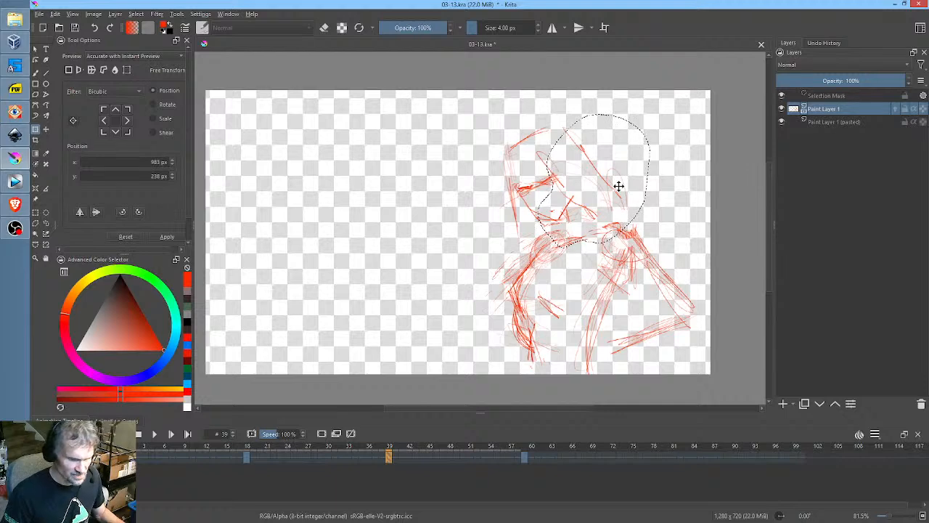
pyautogui.hotkey('alt', '.')
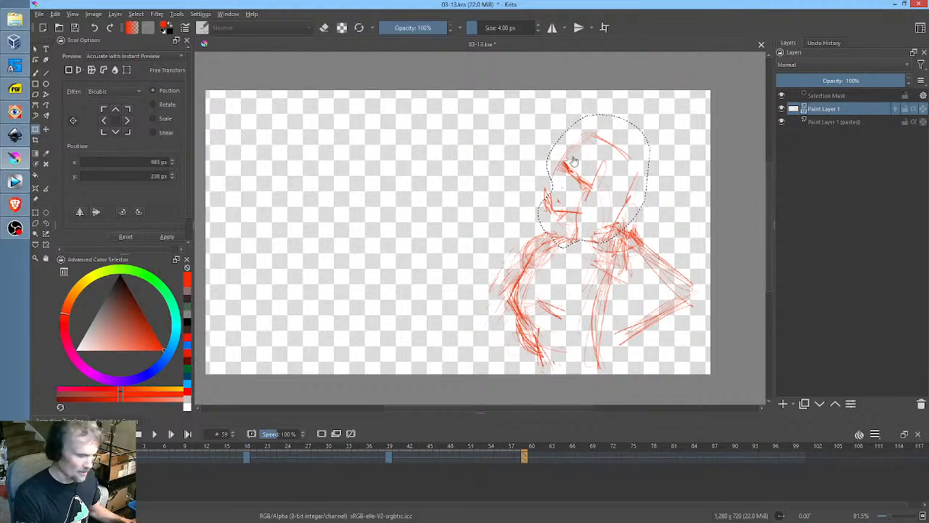
# Rotate the selected head slightly counter-clockwise around a pivot near the chin on frame 59 and check it against frame 39
pyautogui.press('l')
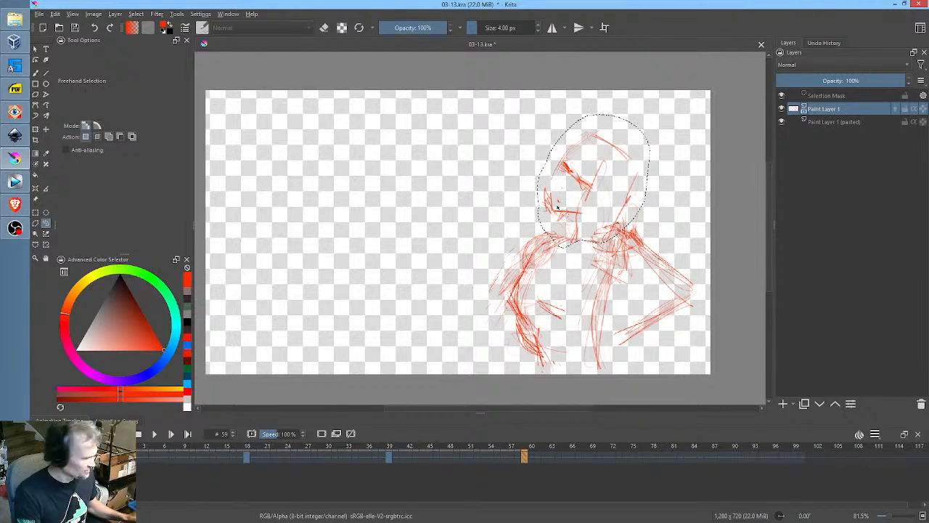
pyautogui.hotkey('ctrl', 't')
pyautogui.moveTo(594, 183); pyautogui.dragTo(573, 216)
pyautogui.moveTo(672, 206); pyautogui.dragTo(657, 171)
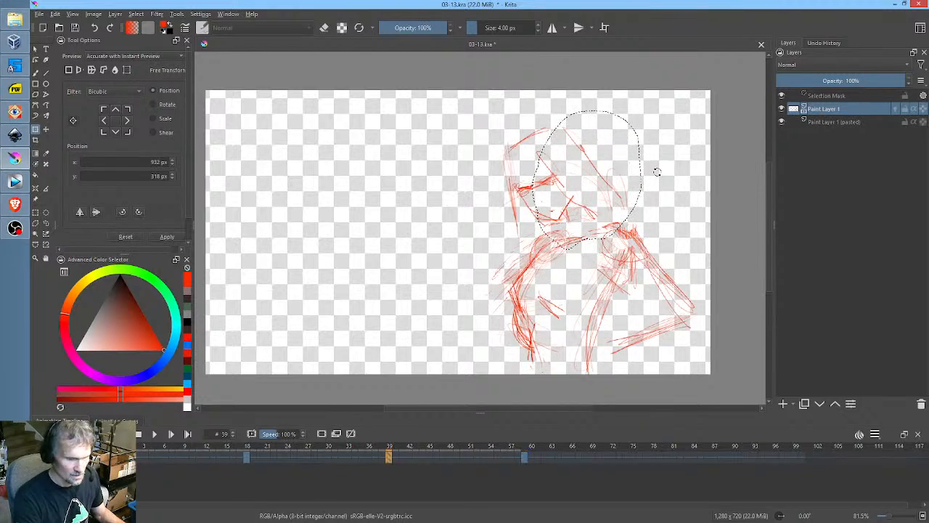
pyautogui.press('.')
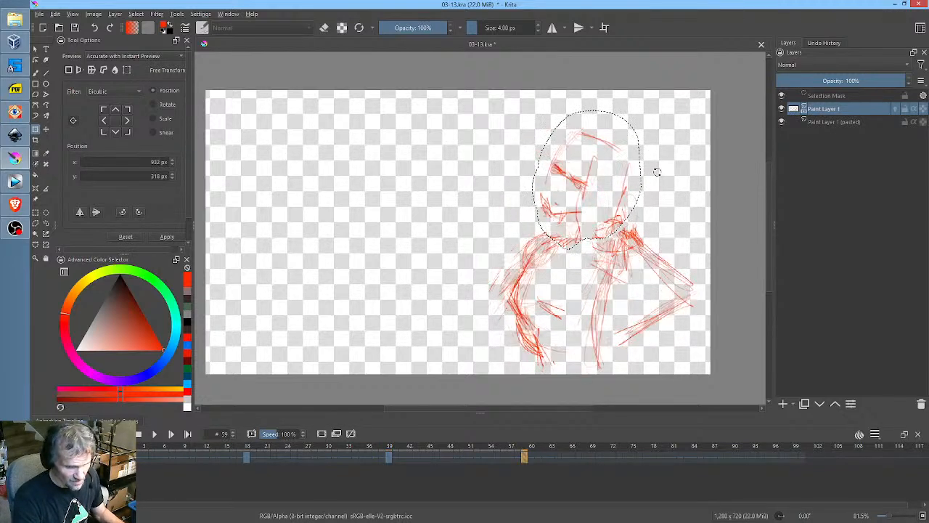
# Rotate the head further counter-clockwise until it stands nearly upright on frame 59, and flip to frame 39 for comparison
pyautogui.click(617, 172)
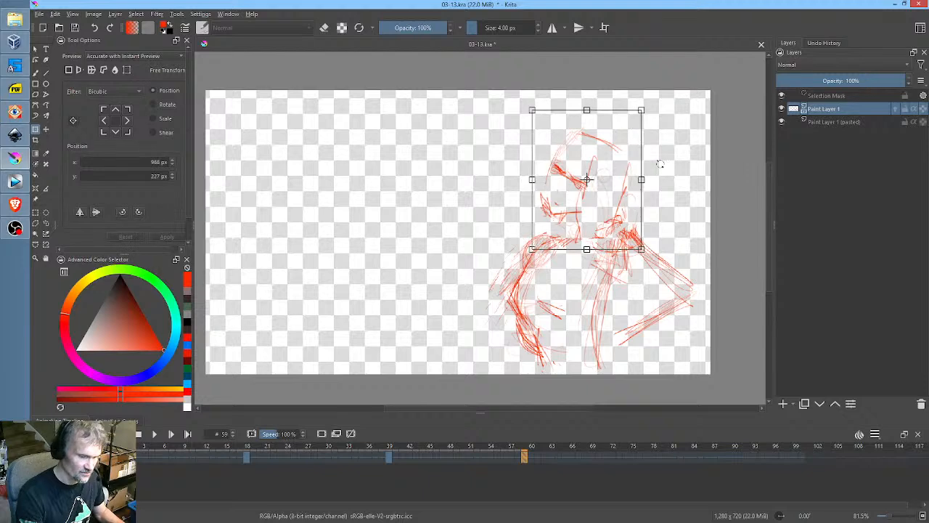
pyautogui.moveTo(653, 157); pyautogui.dragTo(639, 169)
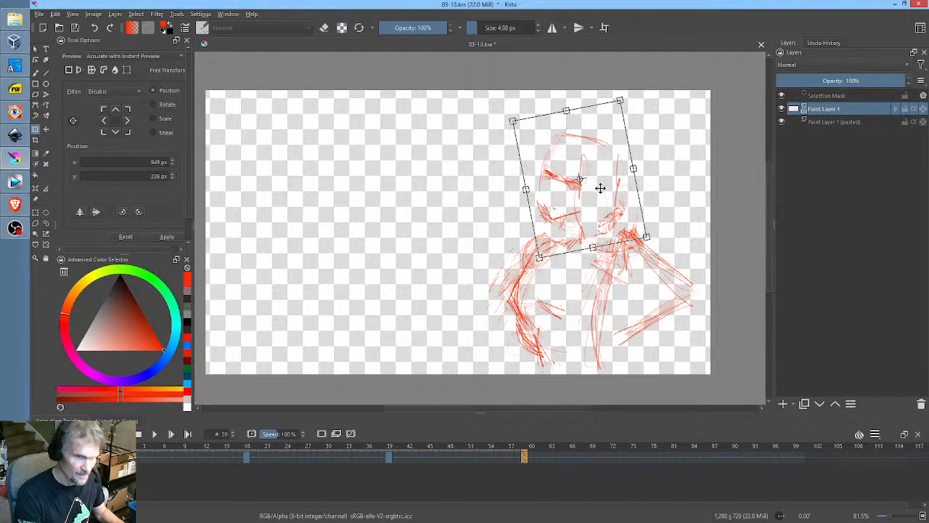
pyautogui.press('.')
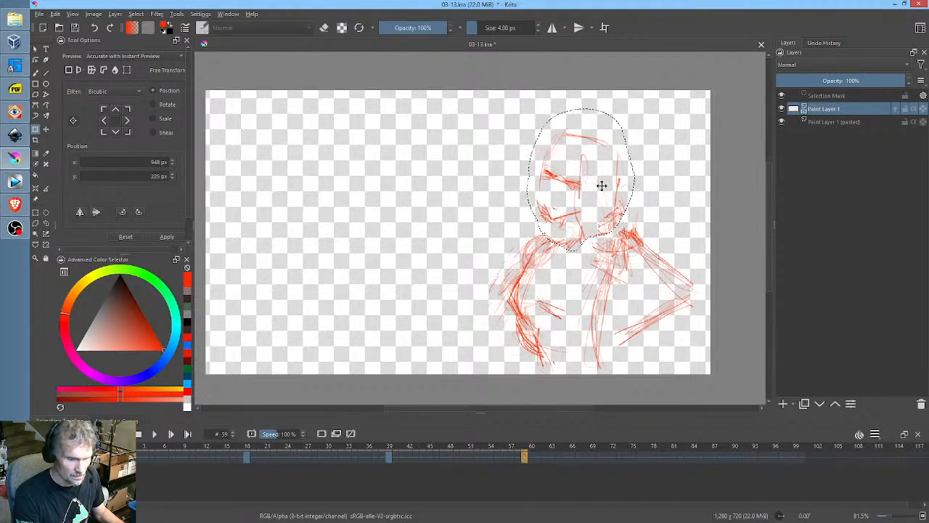
pyautogui.press('.')
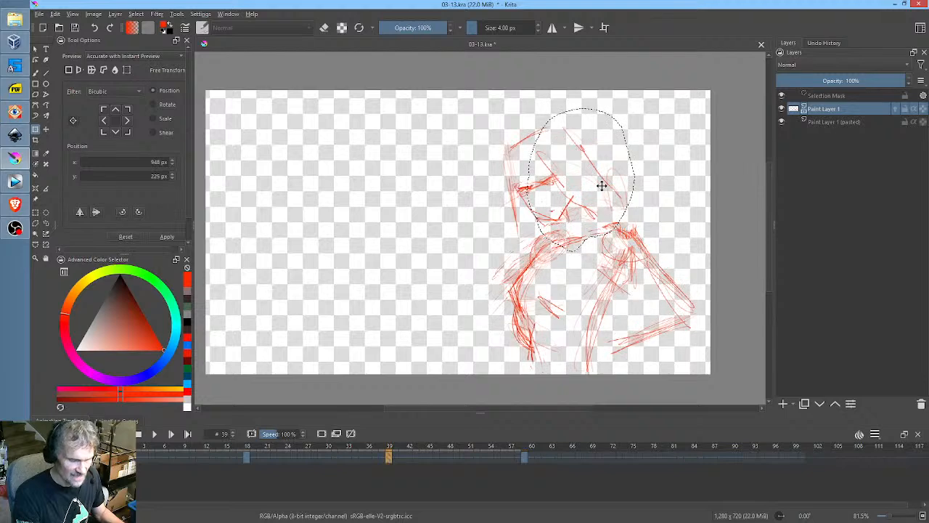
pyautogui.press('.')
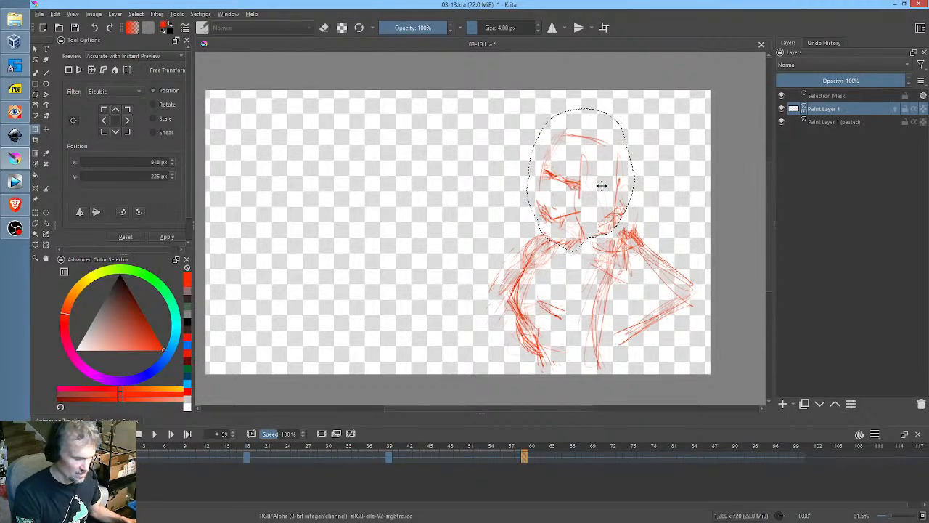
# Review the poses on keyframes 18, 39 and 59, and clear the head selection
pyautogui.click(248, 457)
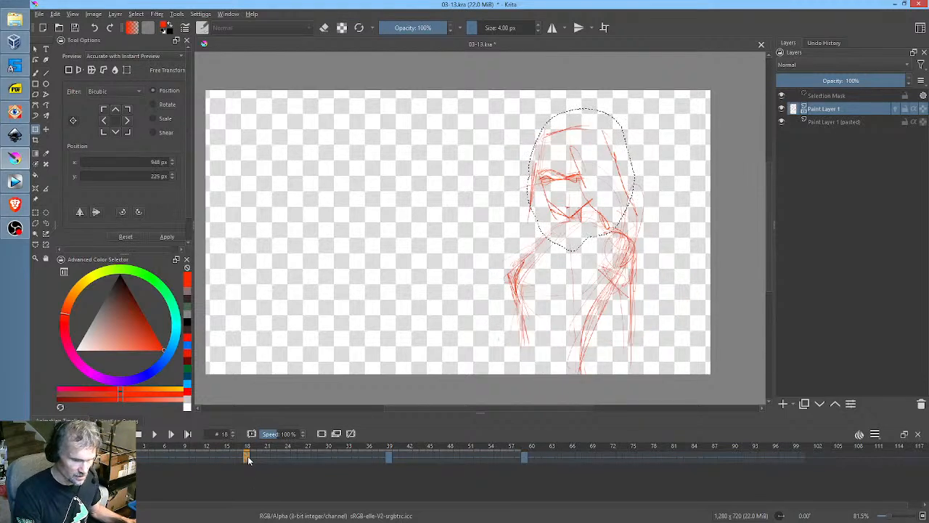
pyautogui.click(389, 458)
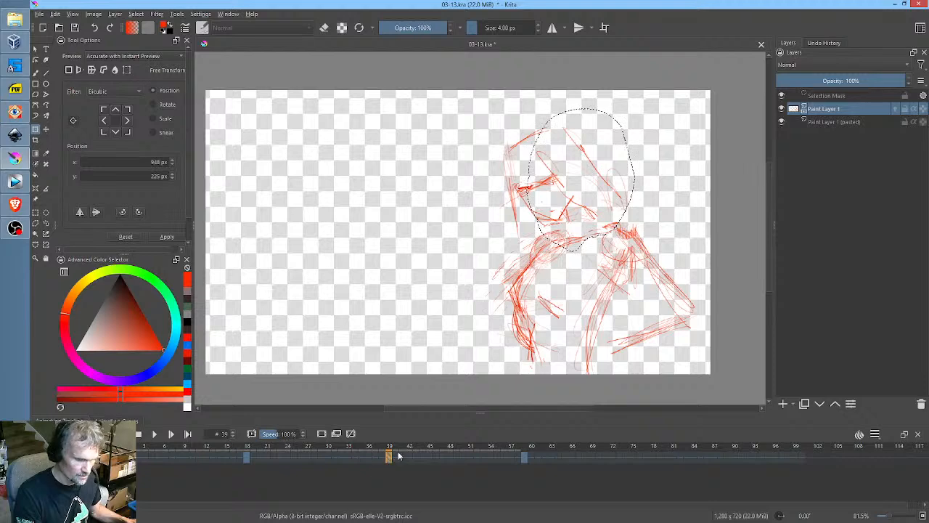
pyautogui.click(526, 457)
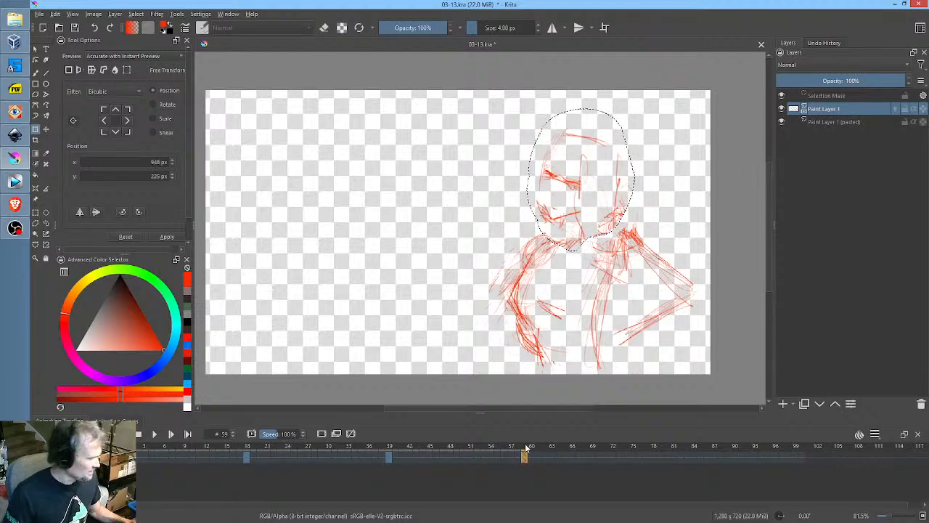
pyautogui.hotkey('ctrl', 'shift', 'a')
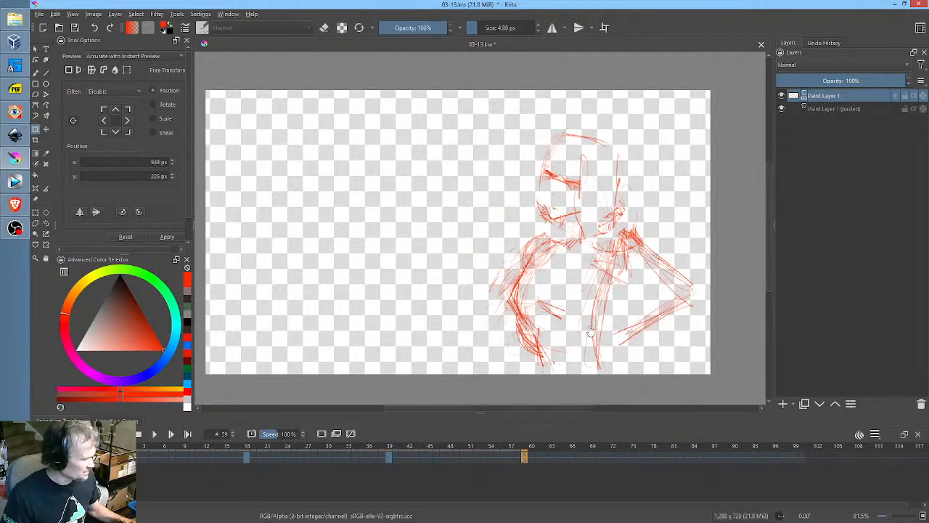
# Save the document and render frames 0 to 100 as a PNG image sequence with the base name 03-13
pyautogui.hotkey('ctrl', 's')
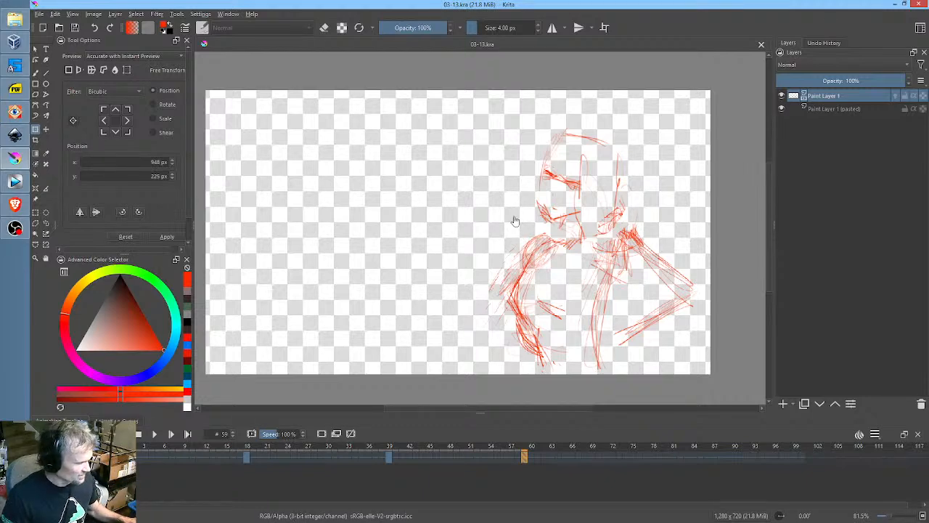
pyautogui.hotkey('ctrl', 'shift', 'r')
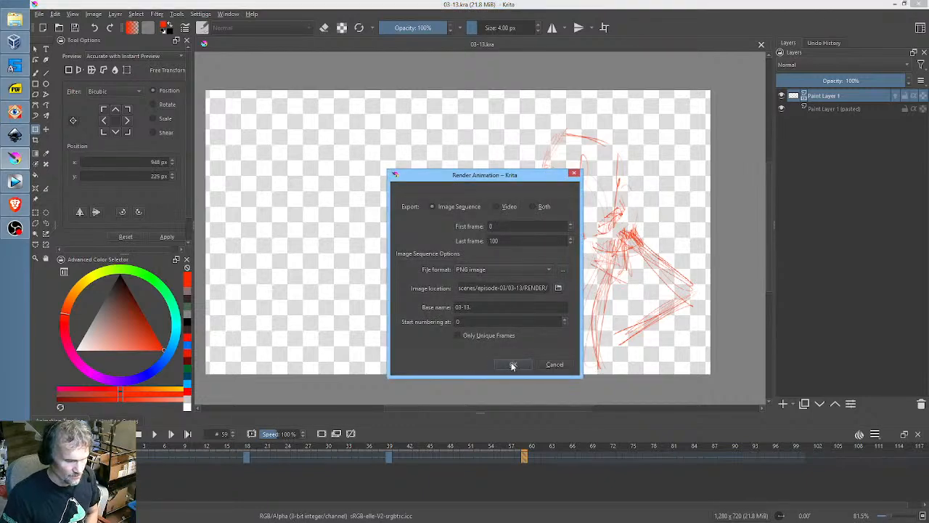
pyautogui.click(511, 365)
pyautogui.click(527, 286)
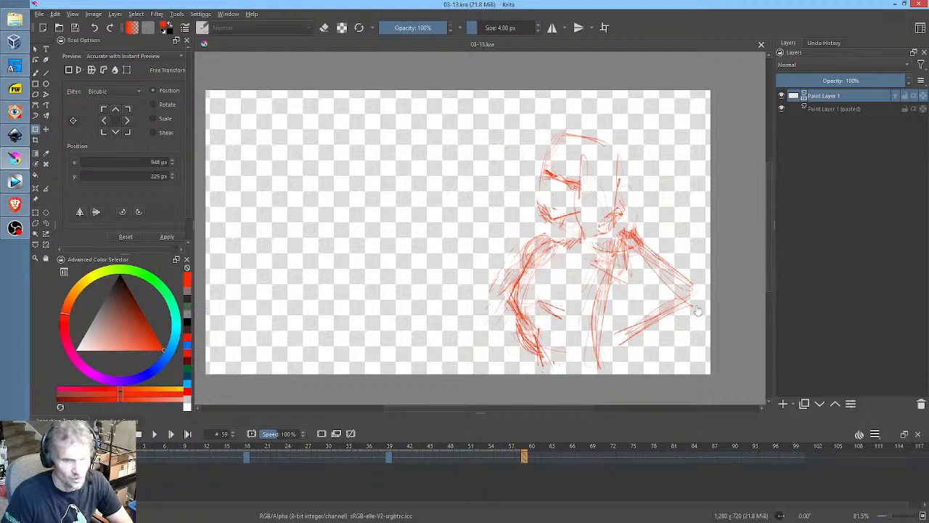
# Play back the animation, stop it, and go to the keyframe at frame 39
pyautogui.click(154, 433)
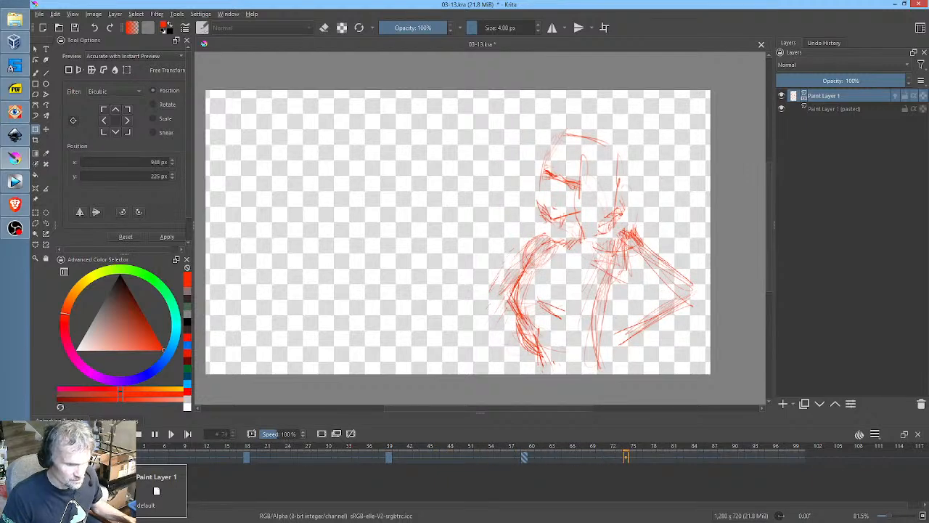
pyautogui.click(153, 434)
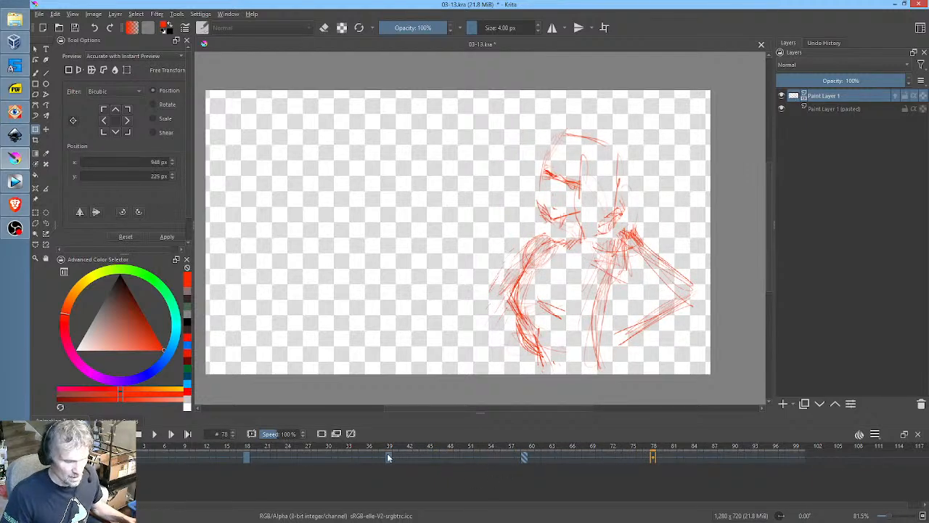
pyautogui.click(388, 457)
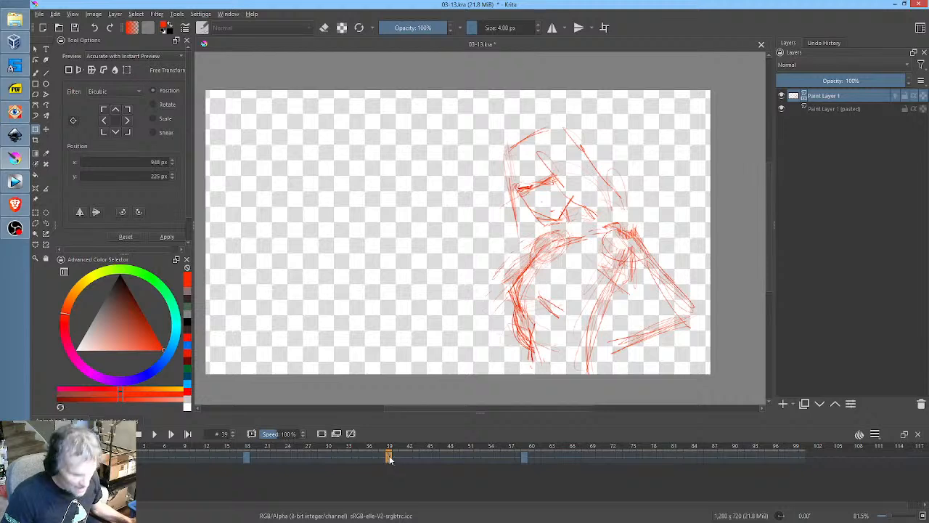
# Move the keyframe at frame 39 to frame 38 and the keyframe at frame 59 to frame 60
pyautogui.moveTo(388, 458)
pyautogui.mouseDown()
pyautogui.moveTo(538, 458)
pyautogui.moveTo(383, 457)
pyautogui.mouseUp()
pyautogui.click(525, 458)
pyautogui.keyDown('shift'); pyautogui.click(198, 456); pyautogui.keyUp('shift')
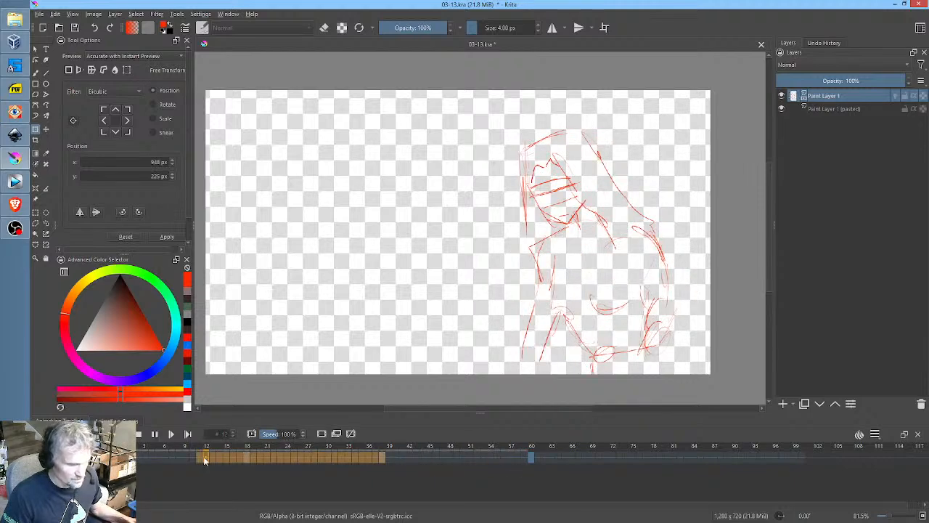
# Play back the animation from frame 0 and again from frame 14 to check the keyframe timing
pyautogui.press('space')
pyautogui.click(125, 456)
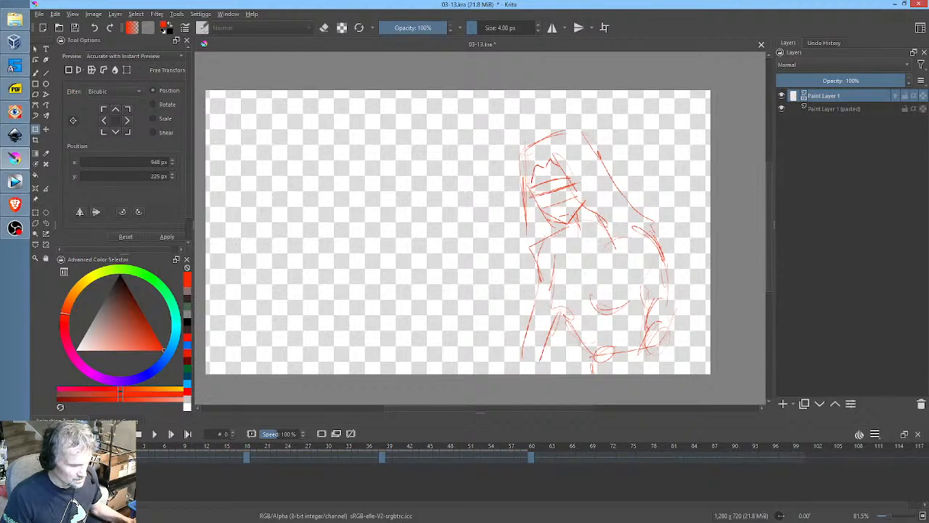
pyautogui.press('space')
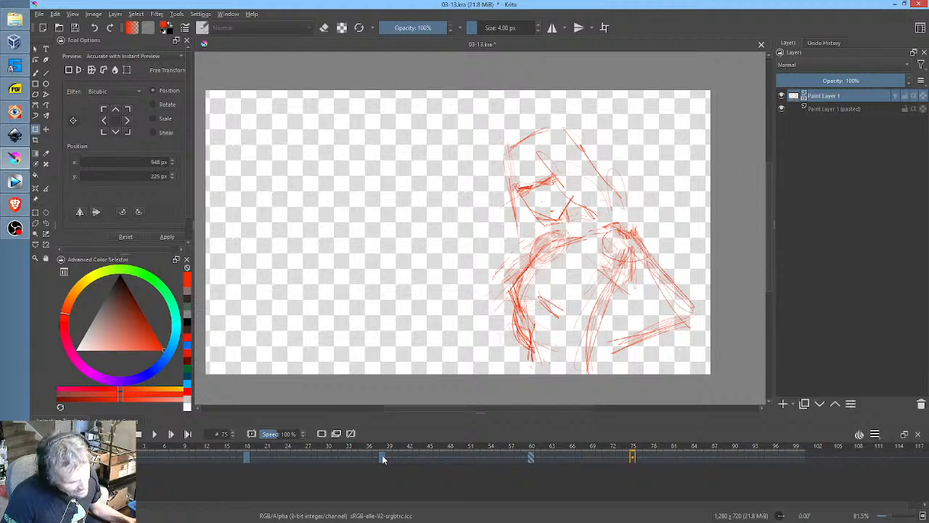
pyautogui.click(383, 458)
pyautogui.click(221, 457)
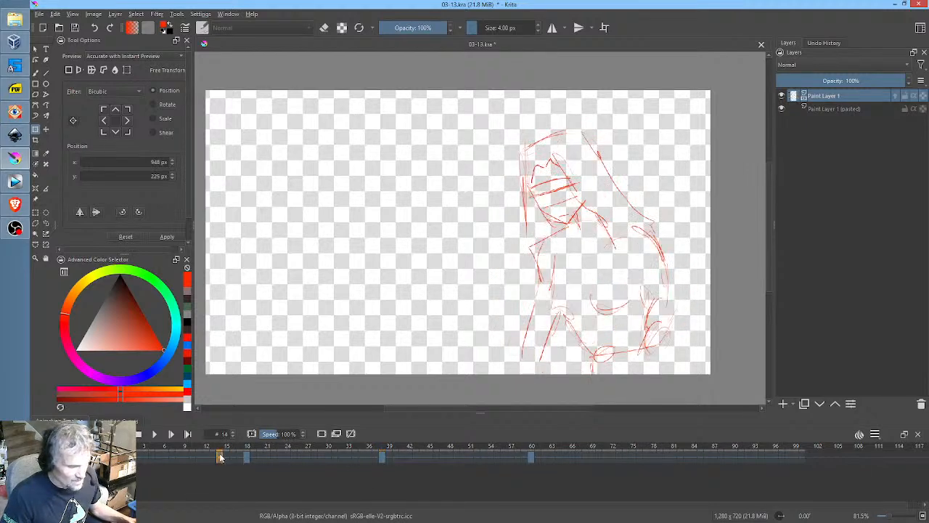
pyautogui.press('space')
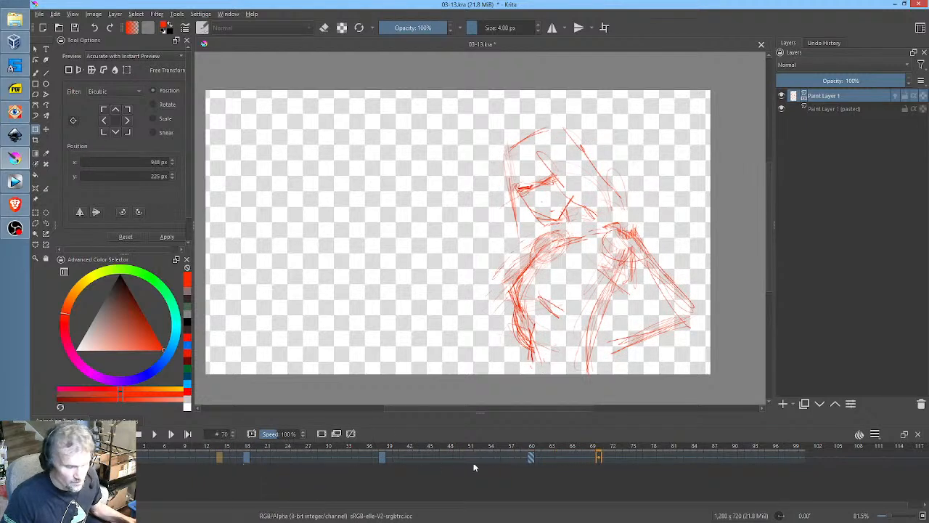
# Rotate the whole figure on frame 60 slightly clockwise about a pivot near its base, and compare it with keyframe 38
pyautogui.click(531, 458)
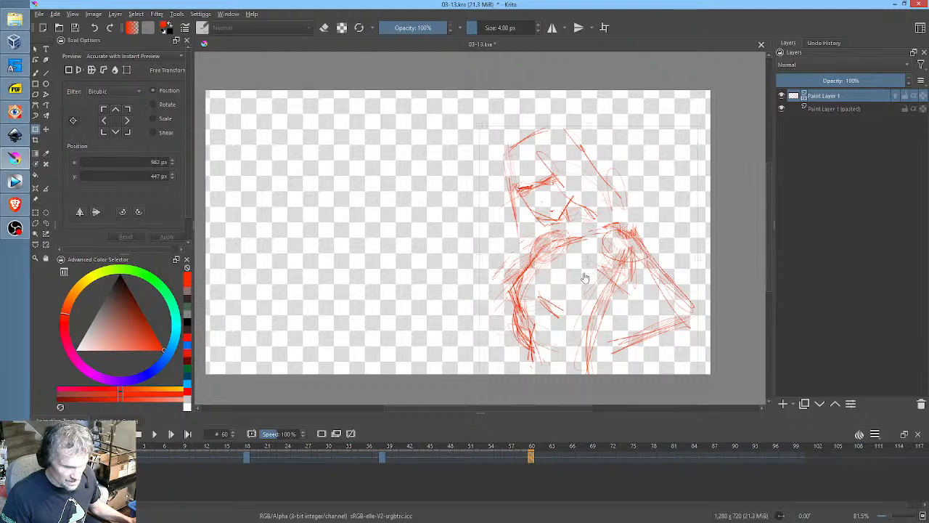
pyautogui.moveTo(731, 232); pyautogui.dragTo(744, 241)
pyautogui.moveTo(629, 291); pyautogui.dragTo(602, 300)
pyautogui.hotkey('alt', ',')
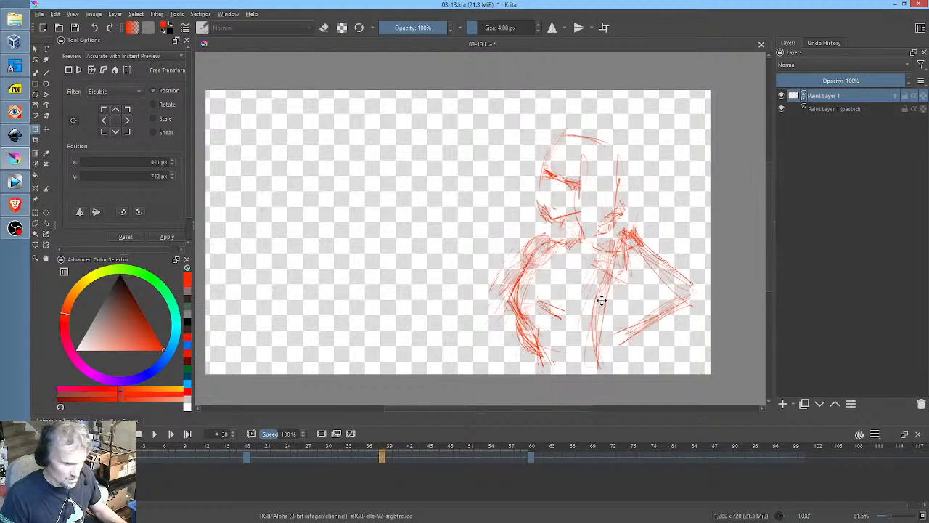
pyautogui.hotkey('alt', '.')
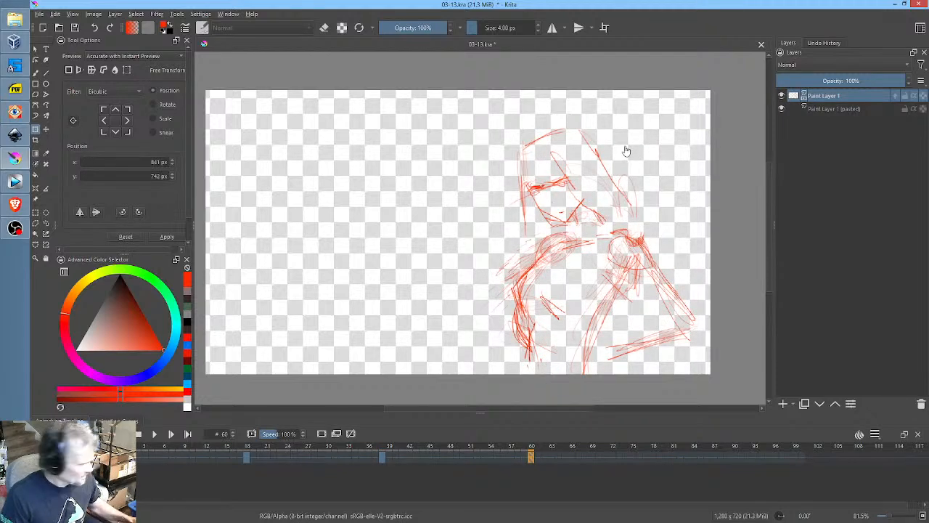
# Lasso the head on frame 60, rotate it slightly counter-clockwise about a pivot near the chin, and clear the selection
pyautogui.hotkey('ctrl', 'shift', 'f')
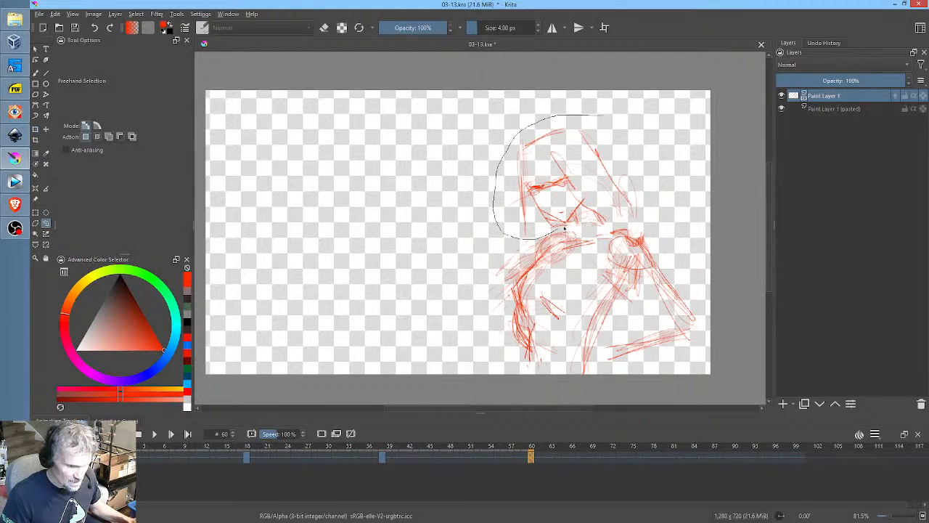
pyautogui.moveTo(660, 206); pyautogui.dragTo(655, 169)
pyautogui.hotkey('ctrl', 't')
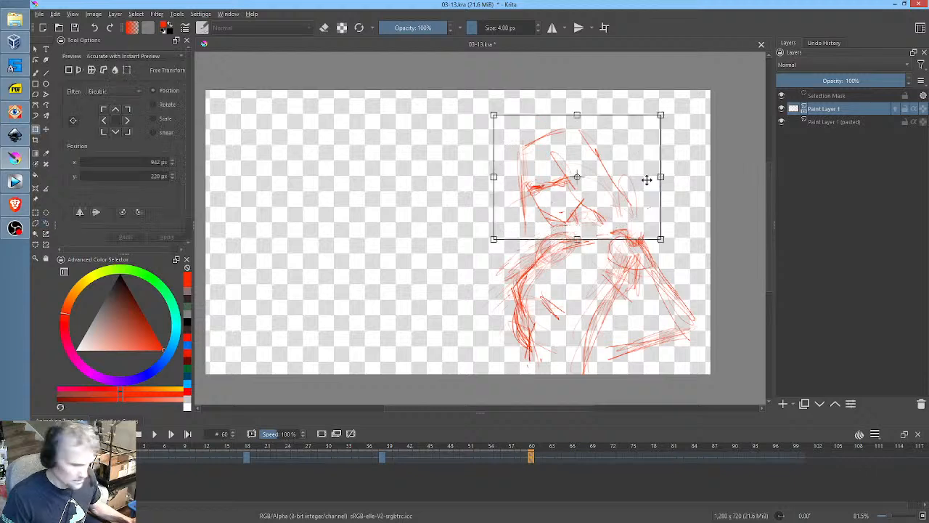
pyautogui.moveTo(577, 177); pyautogui.dragTo(580, 213)
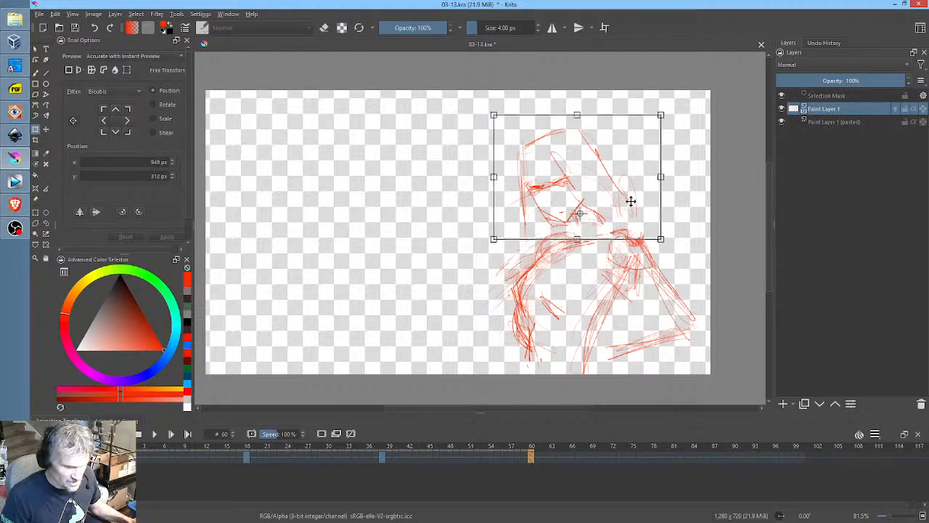
pyautogui.moveTo(689, 186)
pyautogui.mouseDown()
pyautogui.moveTo(680, 167)
pyautogui.moveTo(680, 175)
pyautogui.mouseUp()
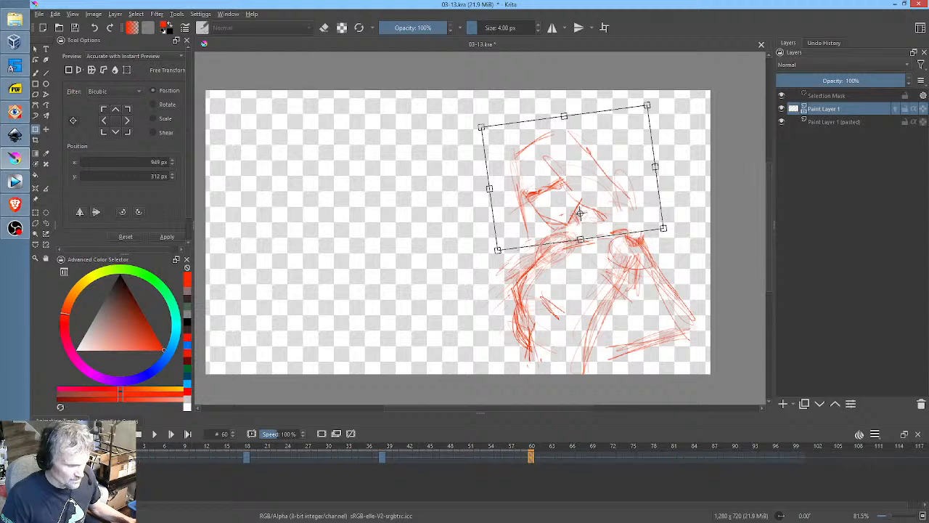
pyautogui.click(124, 456)
pyautogui.hotkey('ctrl', 'shift', 'a')
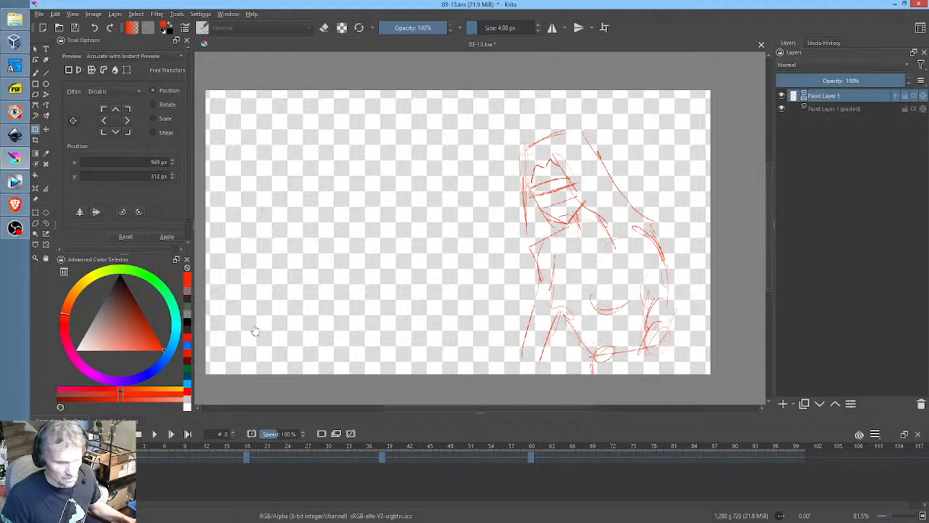
# Play back the animation and scrub through the frames to examine the motion between the key poses
pyautogui.press('space')
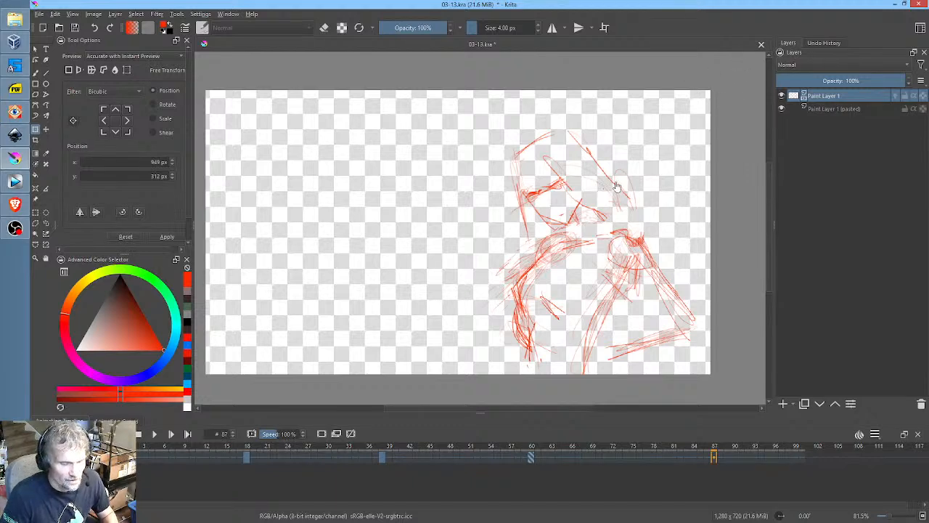
pyautogui.scroll(-1, 616, 186)
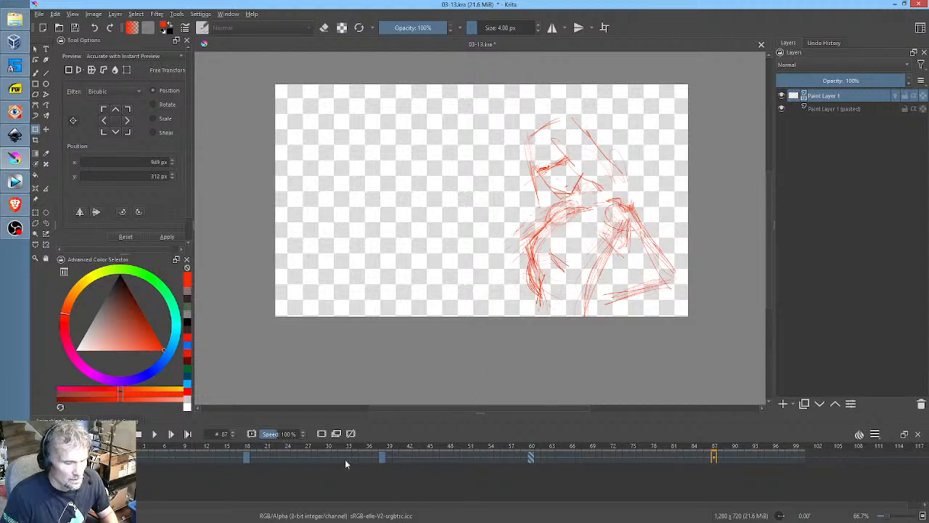
pyautogui.moveTo(349, 450); pyautogui.dragTo(145, 455)
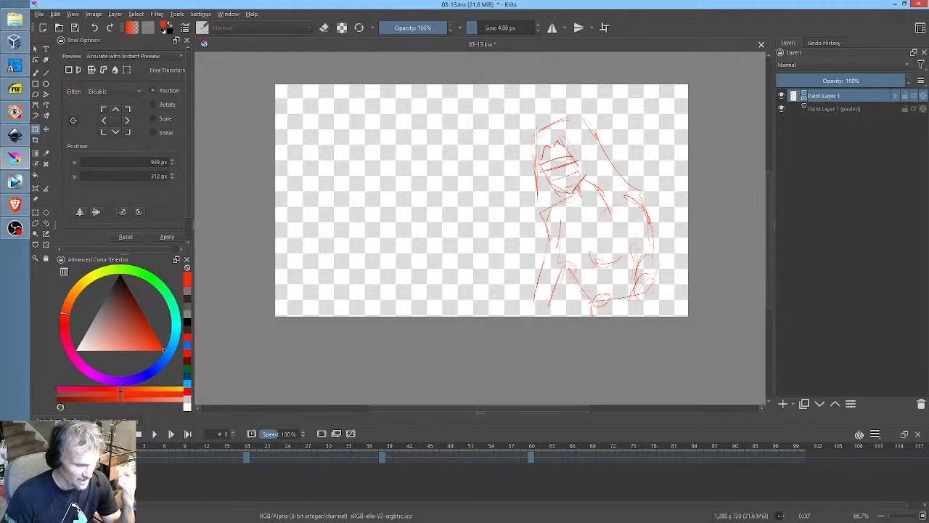
pyautogui.click(188, 453)
pyautogui.moveTo(191, 452); pyautogui.dragTo(568, 467)
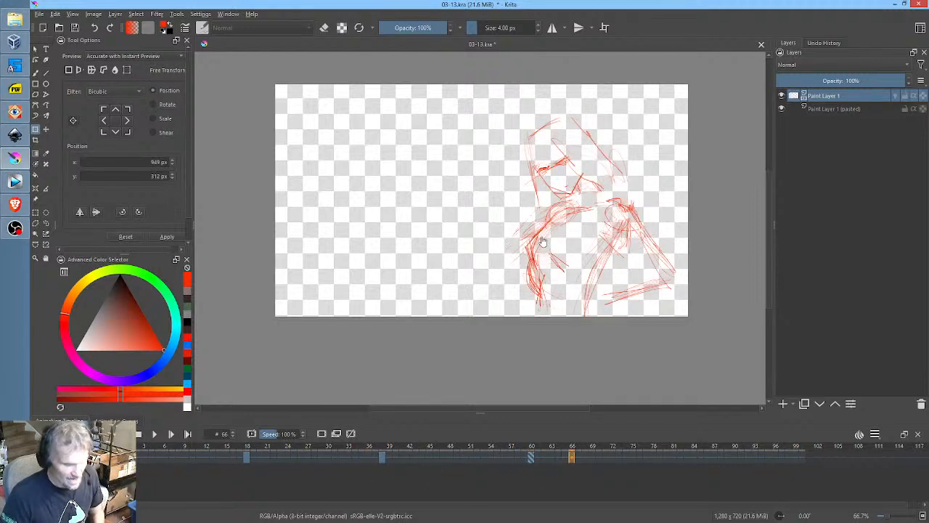
# Try the last keyframe at frame 59, play back the animation, and return the keyframe to frame 60
pyautogui.moveTo(383, 460)
pyautogui.mouseDown()
pyautogui.moveTo(527, 459)
pyautogui.moveTo(383, 459)
pyautogui.mouseUp()
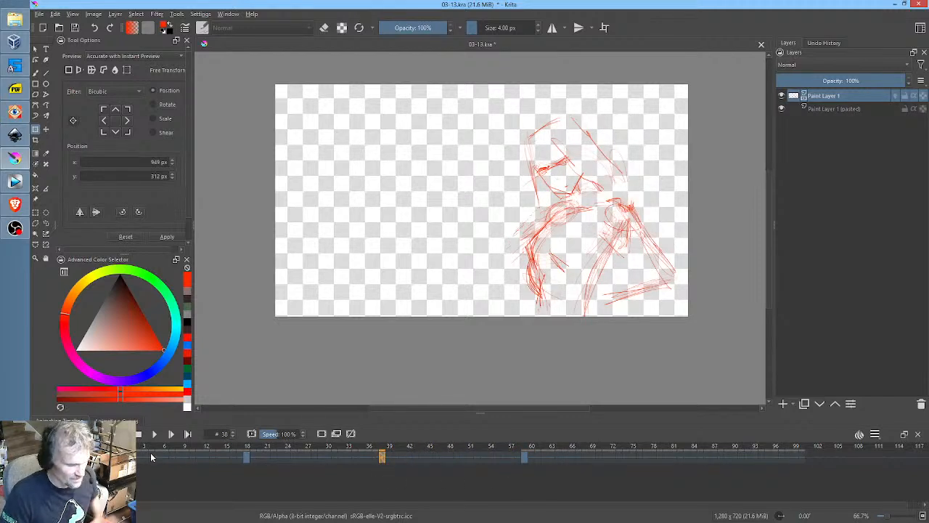
pyautogui.press('space')
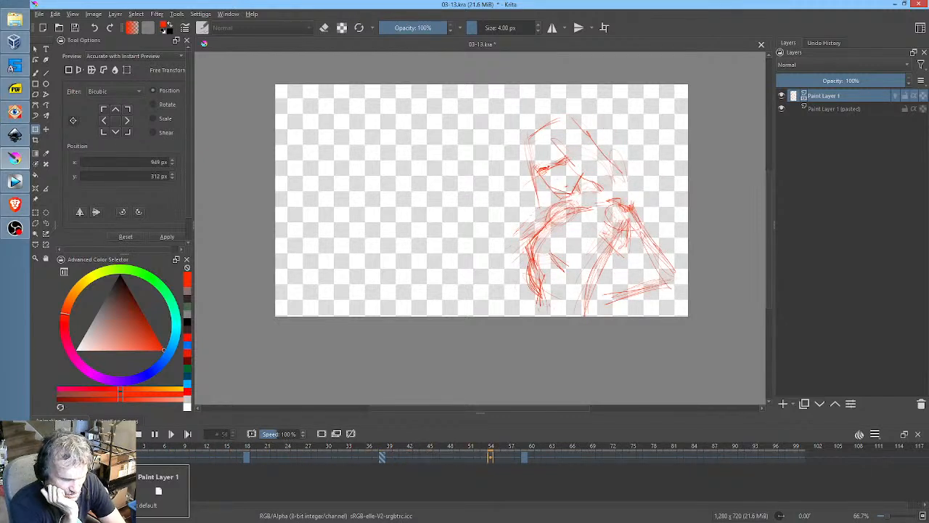
pyautogui.press('space')
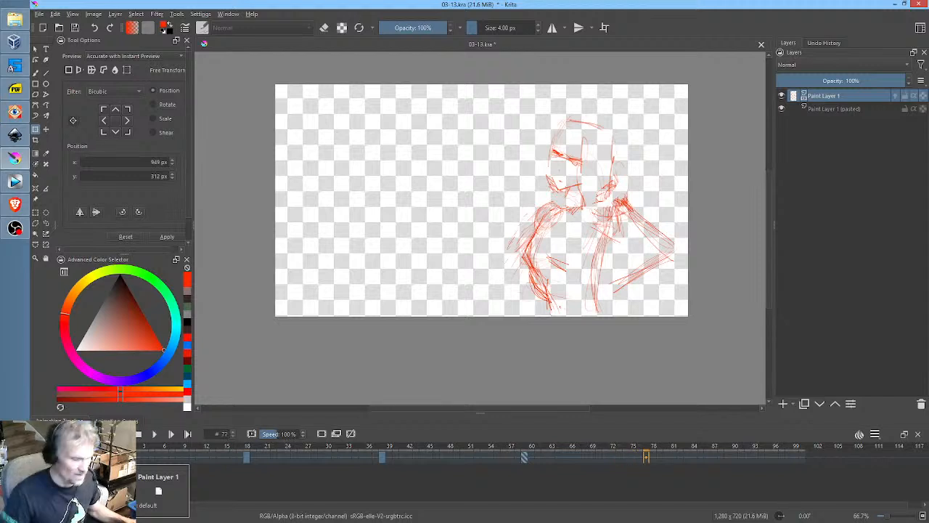
pyautogui.press('space')
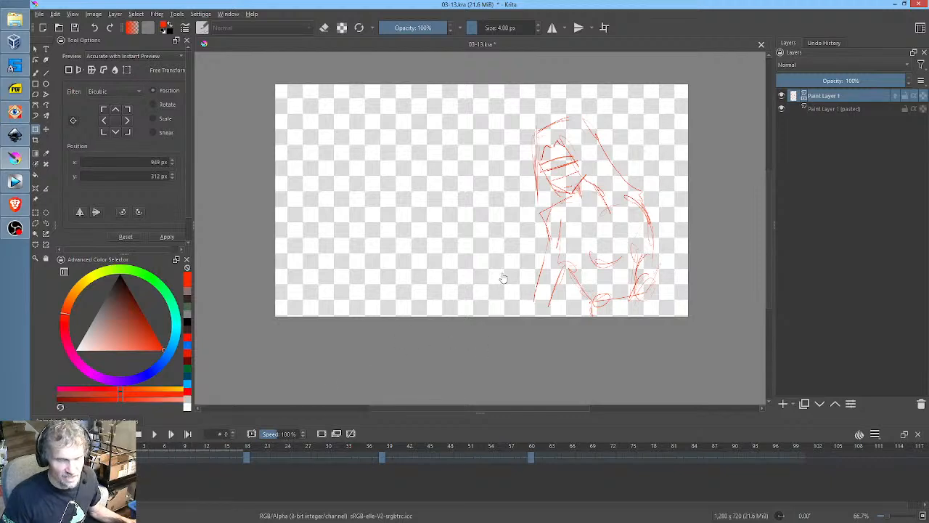
# Play back the animation from frame 0 and again from frame 32 to judge the last pose's timing
pyautogui.moveTo(499, 273); pyautogui.dragTo(491, 295)
pyautogui.press('space')
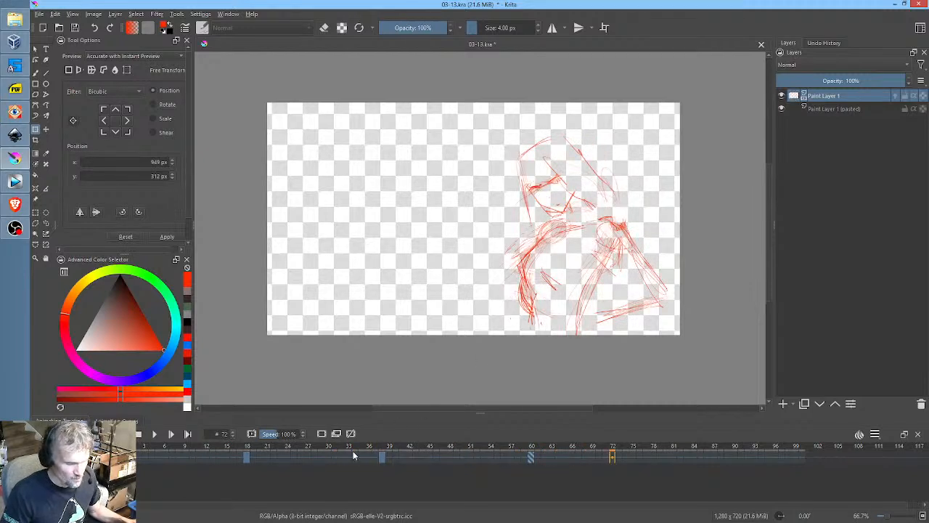
pyautogui.moveTo(353, 456); pyautogui.dragTo(340, 460)
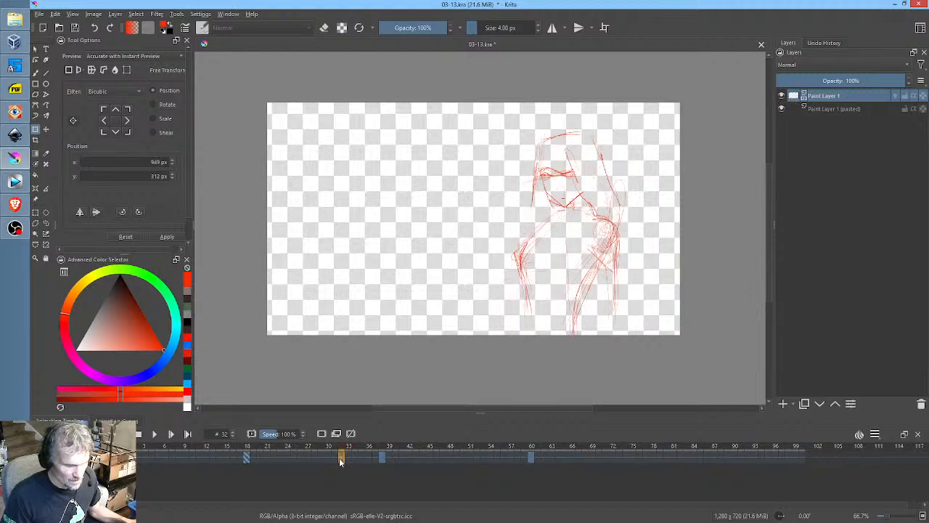
pyautogui.press('space')
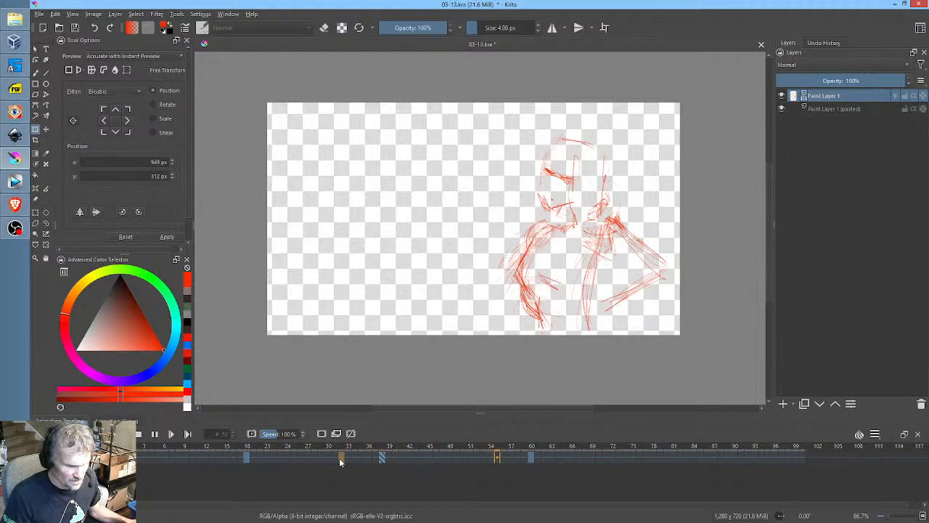
# Move the keyframe at frame 60 to frame 56 and play back the animation
pyautogui.click(529, 458)
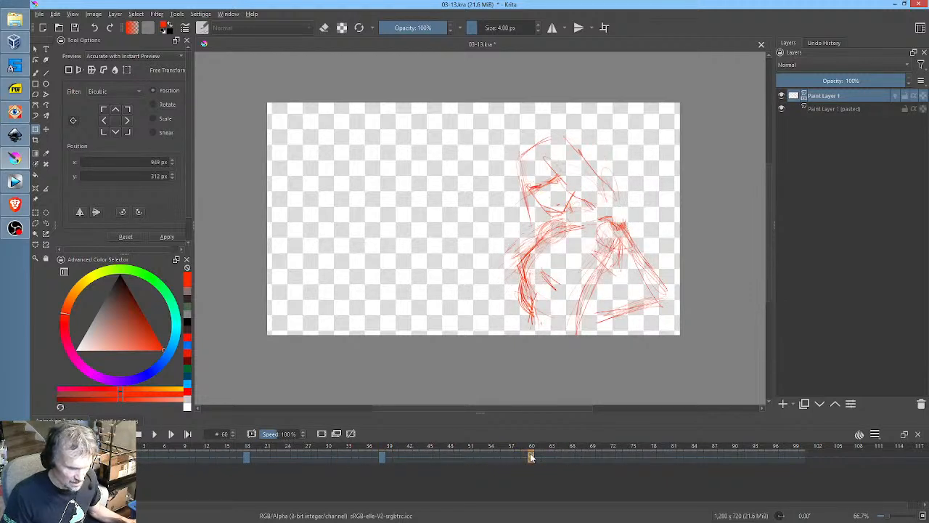
pyautogui.moveTo(531, 458); pyautogui.dragTo(504, 458)
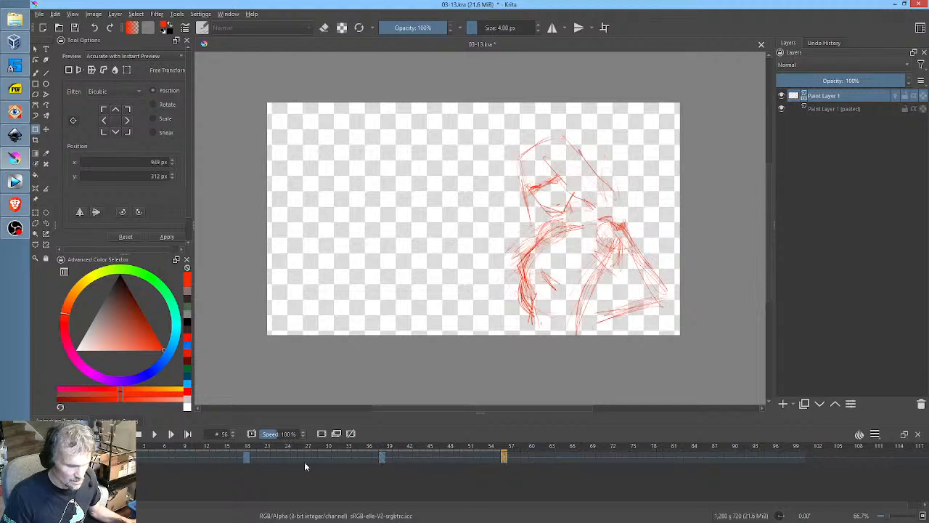
pyautogui.press('space')
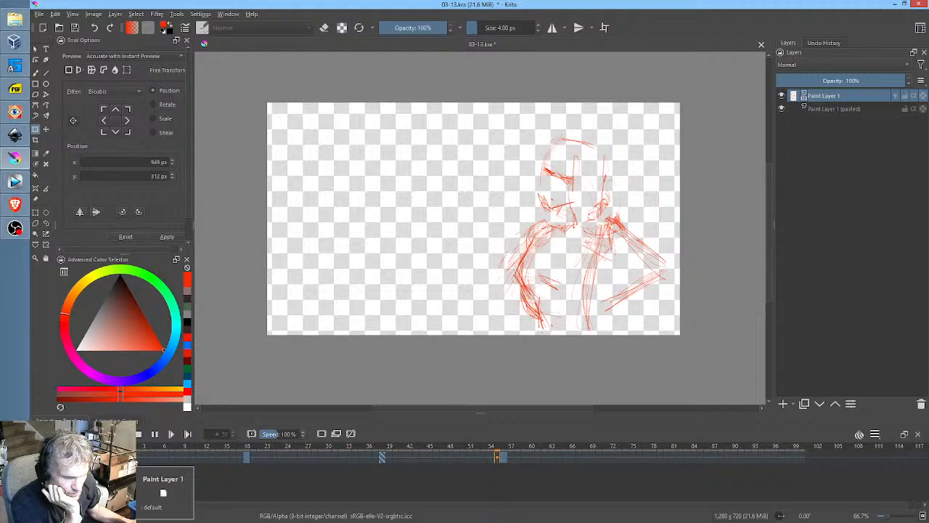
pyautogui.press('space')
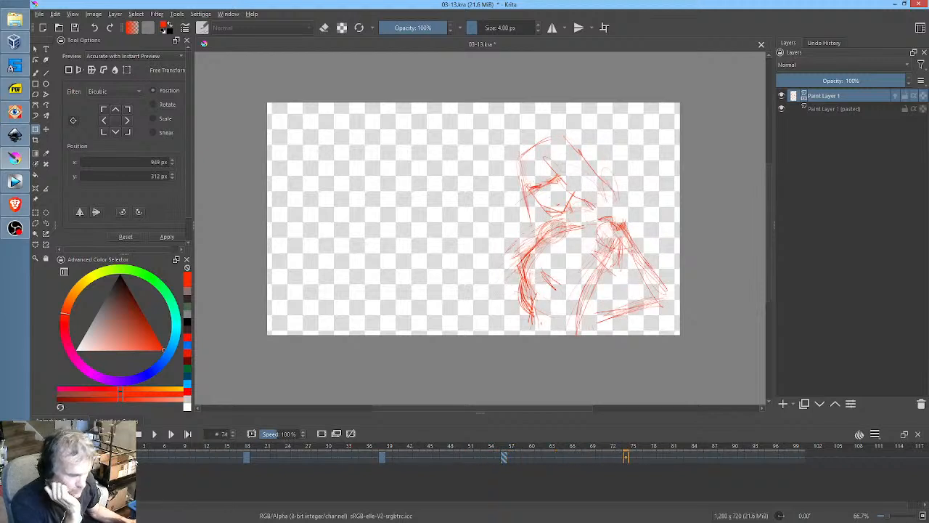
# Play back the animation from frame 0 and save the document
pyautogui.click(124, 457)
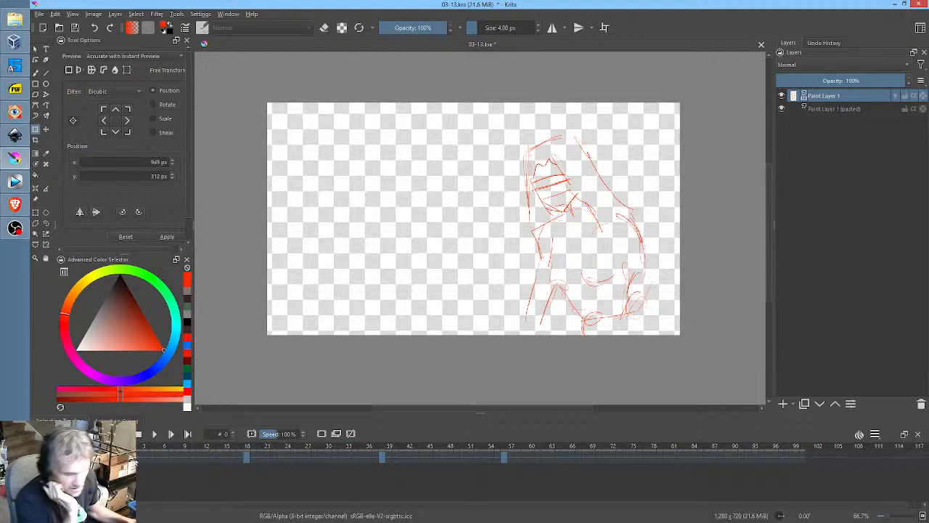
pyautogui.press('space')
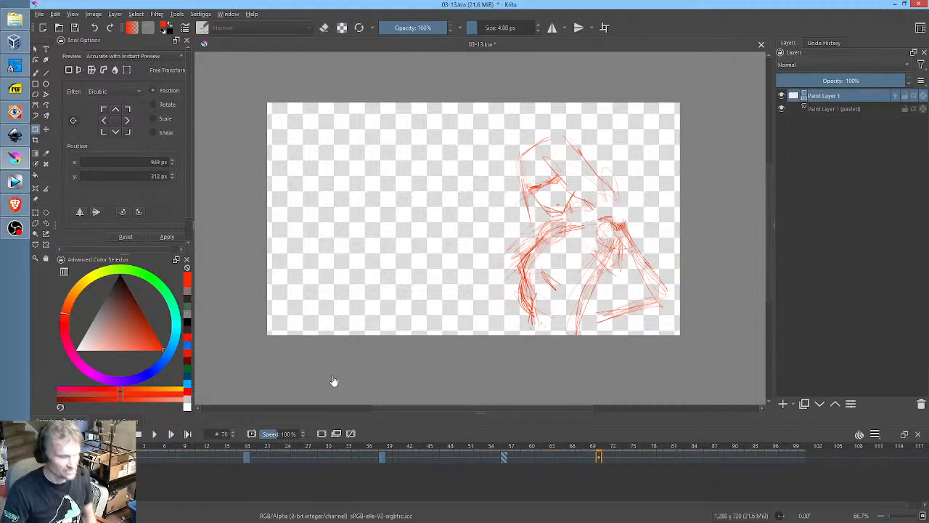
pyautogui.click(75, 29)
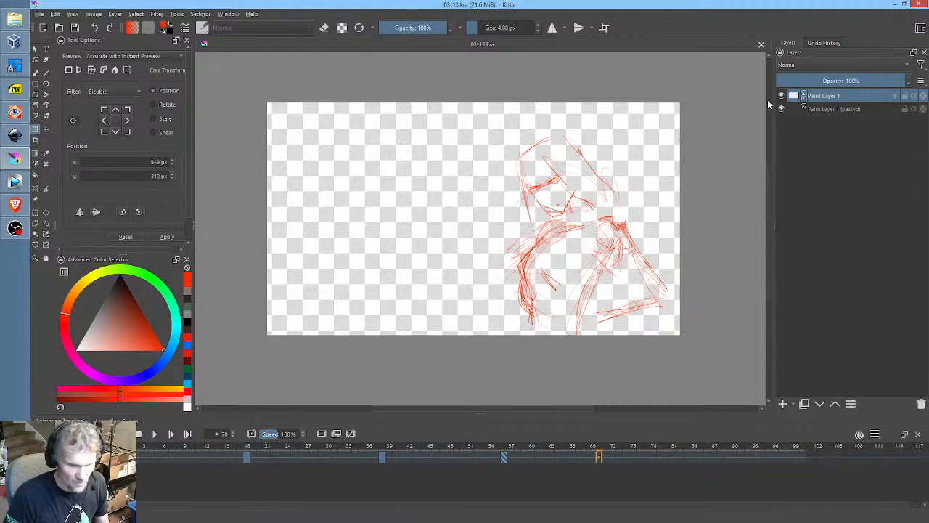
# Rename the sketch layer Paint Layer 1 to PT and put it into a new layer group
pyautogui.doubleClick(838, 96)
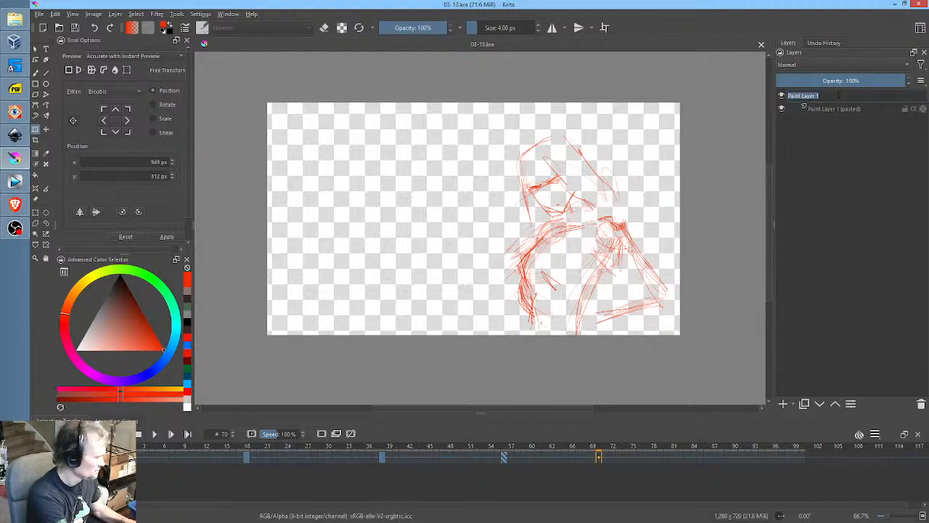
pyautogui.write('li')
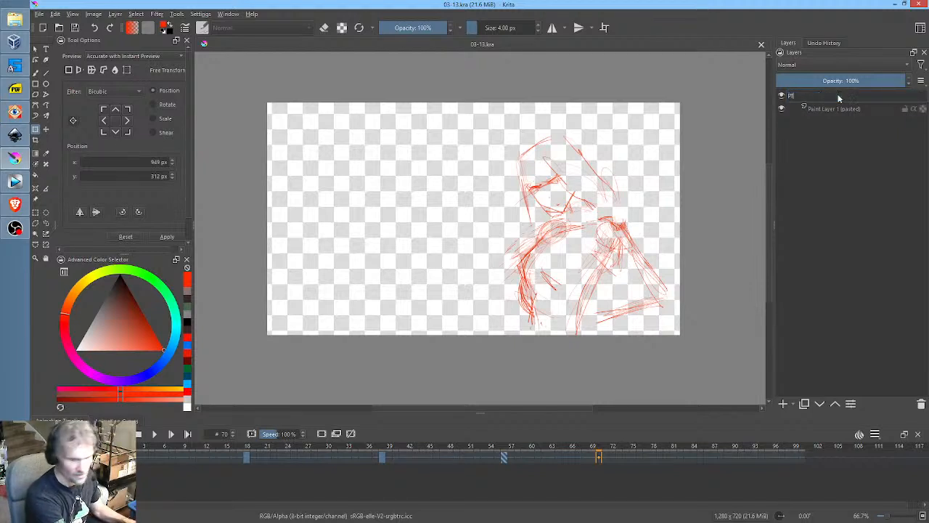
pyautogui.press('Return')
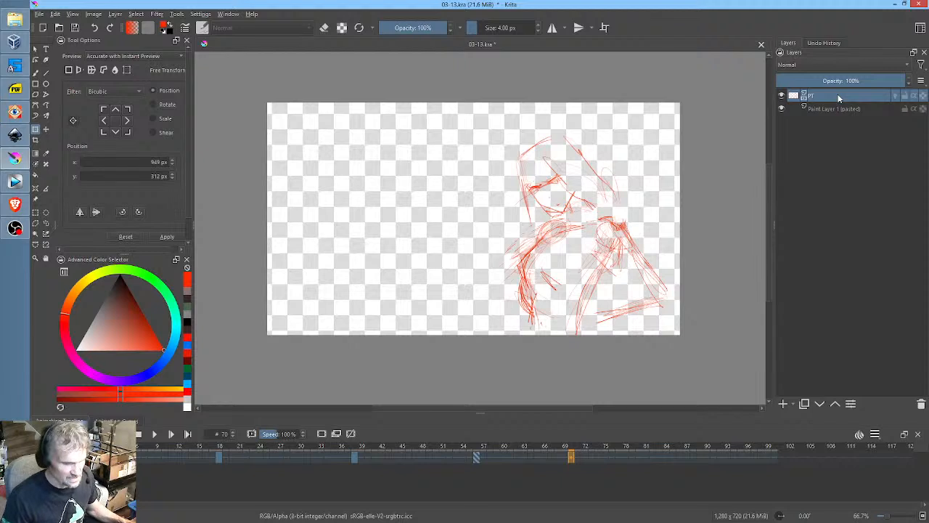
pyautogui.hotkey('ctrl', 'g')
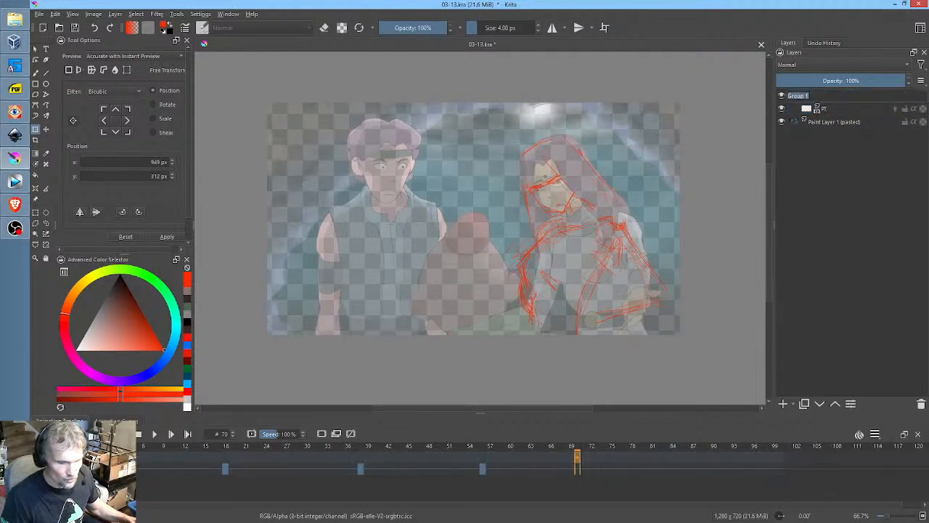
# Name the layer group TIA and add a new paint layer named PT above the group
pyautogui.write('TA')
pyautogui.press('Return')
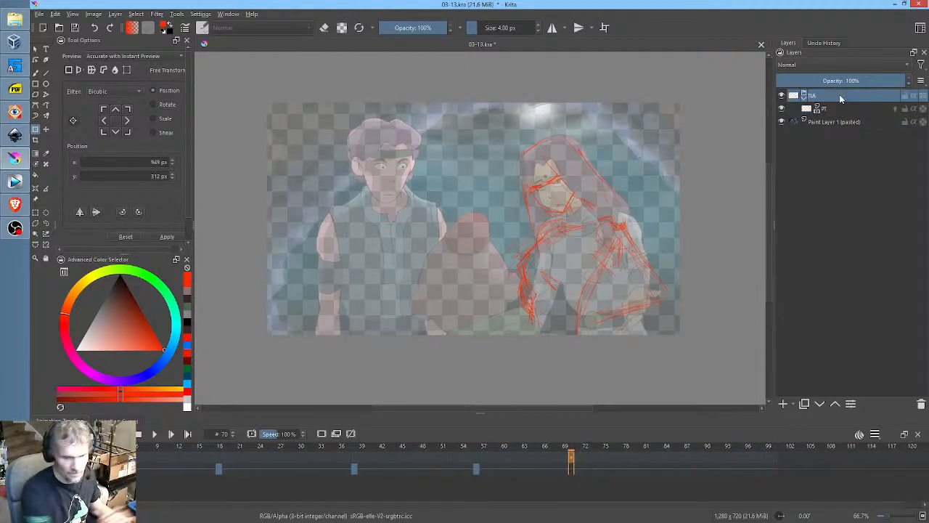
pyautogui.click(823, 97)
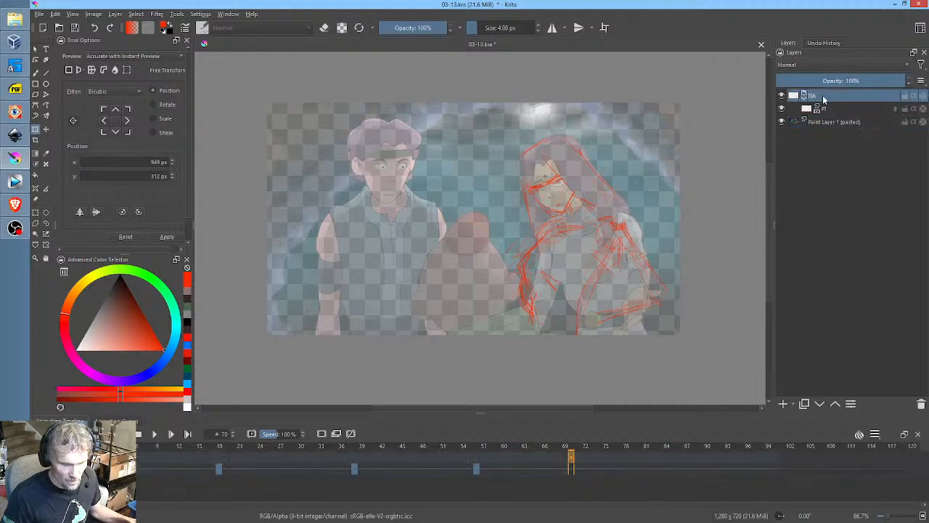
pyautogui.click(783, 404)
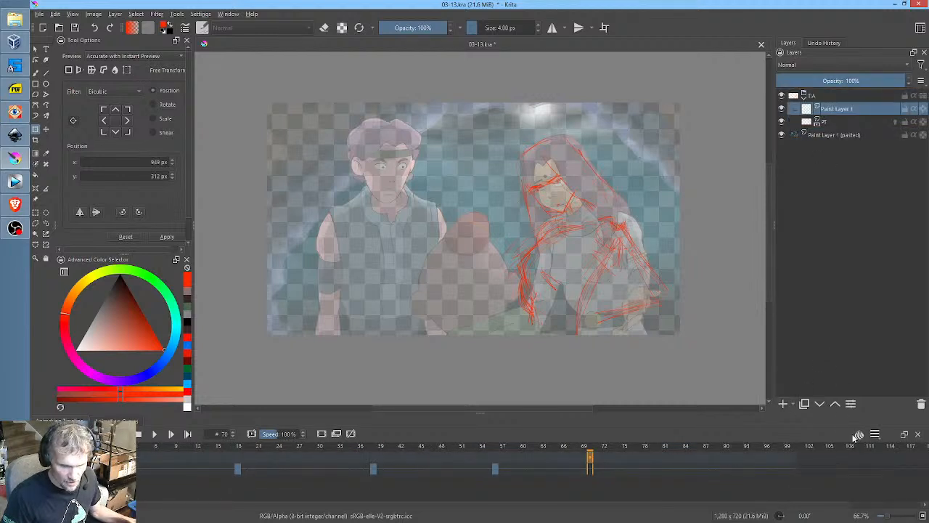
pyautogui.click(836, 405)
pyautogui.doubleClick(835, 98)
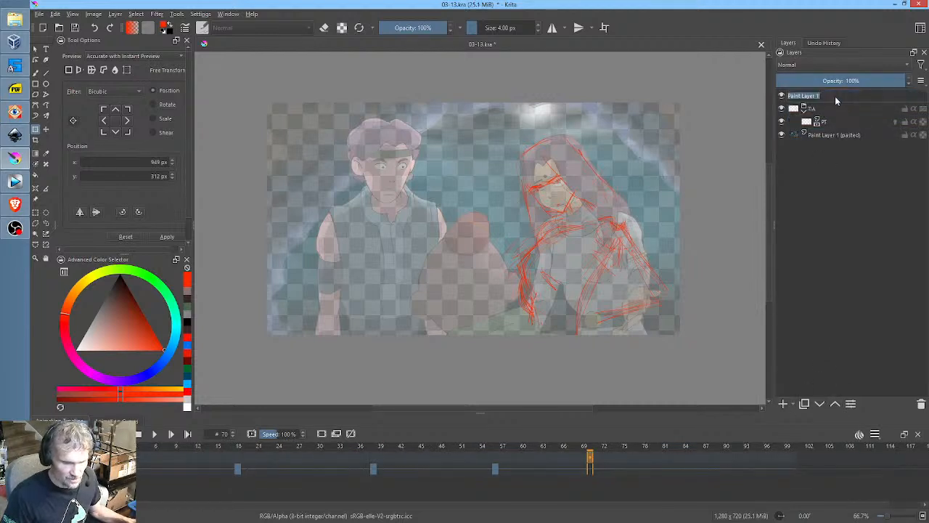
pyautogui.write('PT')
pyautogui.press('Return')
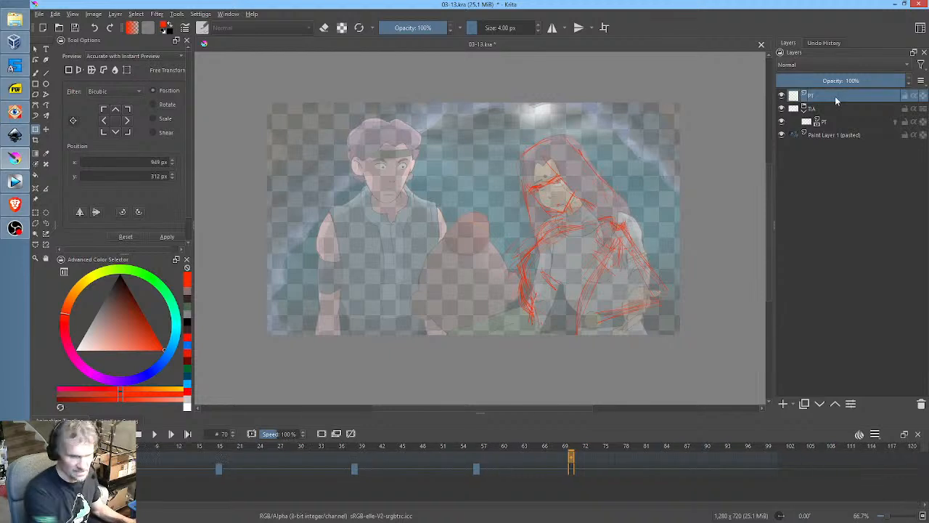
# Put the new PT layer into its own layer group named MEL
pyautogui.hotkey('ctrl', 'g')
pyautogui.doubleClick(835, 98)
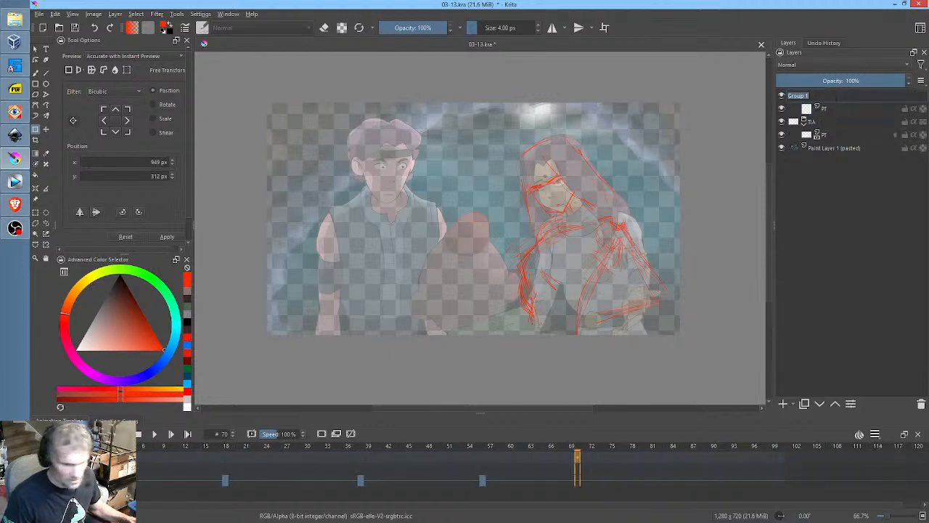
pyautogui.write('MEL')
pyautogui.press('Return')
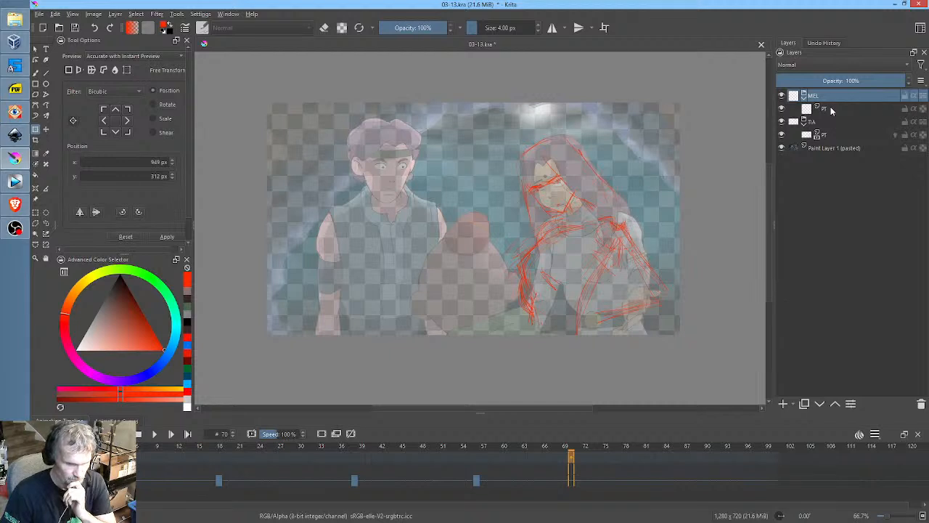
# At frame 0 on MEL's PT layer, trace the standing man's hair, ear, jaw and fringe in red with the brush
pyautogui.click(832, 109)
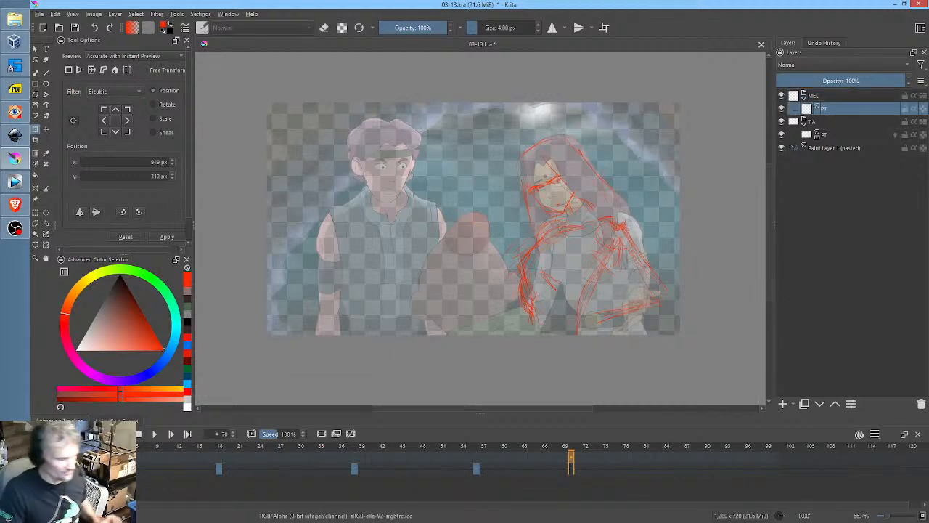
pyautogui.press('Home')
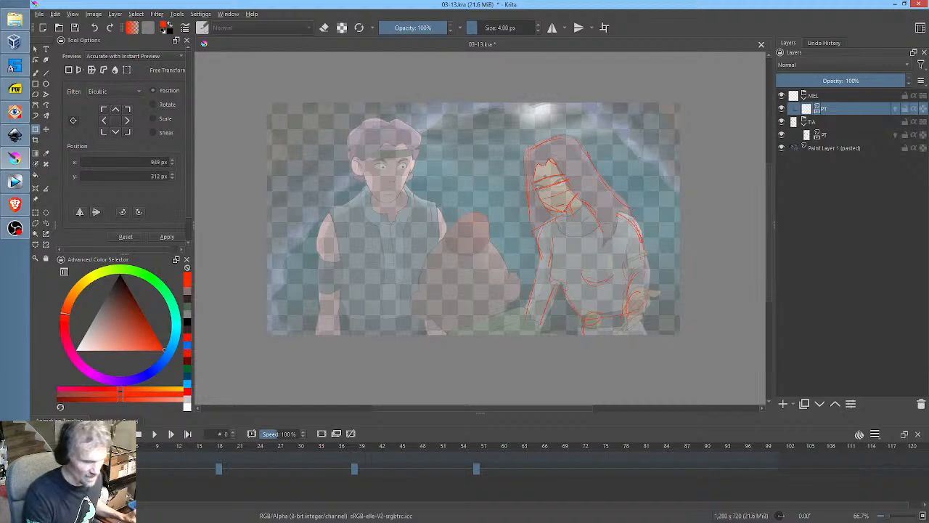
pyautogui.scroll(5, 431, 208)
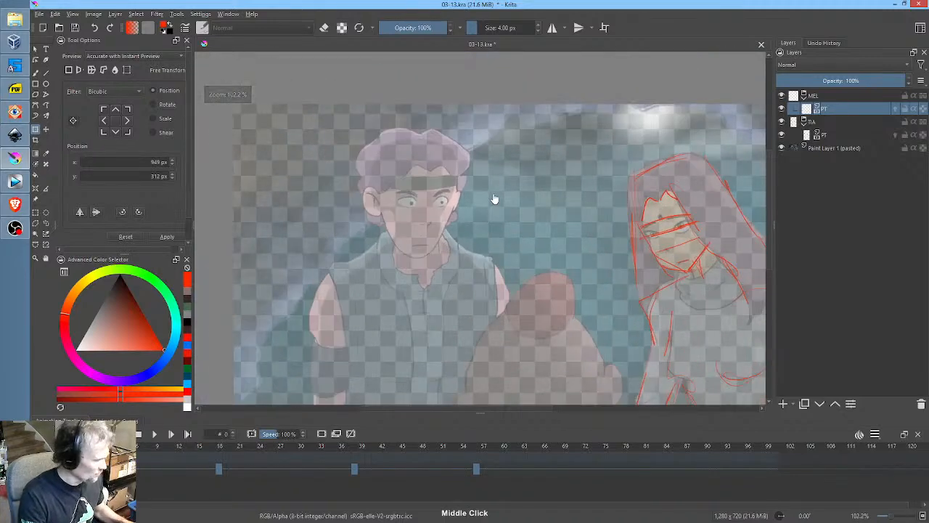
pyautogui.press('b')
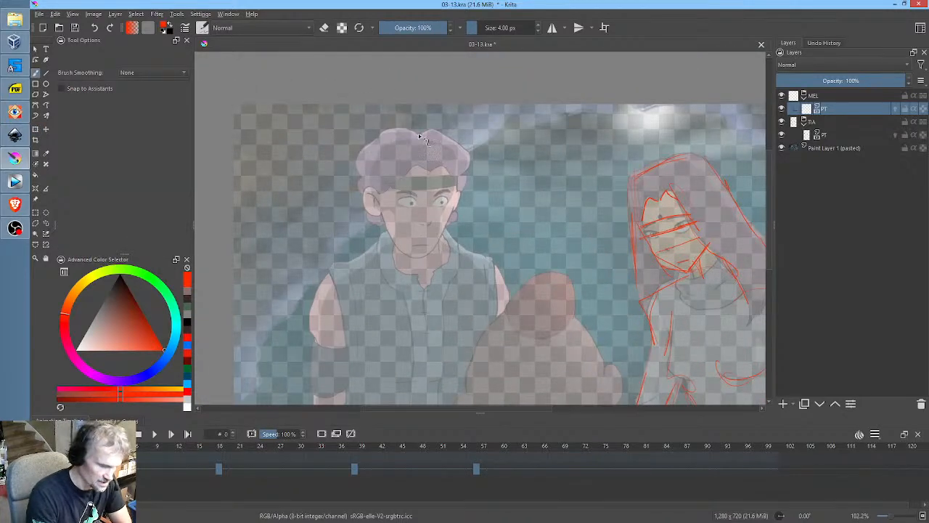
pyautogui.moveTo(418, 133)
pyautogui.mouseDown()
pyautogui.moveTo(378, 141)
pyautogui.moveTo(362, 168)
pyautogui.moveTo(370, 150)
pyautogui.moveTo(369, 197)
pyautogui.moveTo(360, 195)
pyautogui.moveTo(375, 216)
pyautogui.mouseUp()
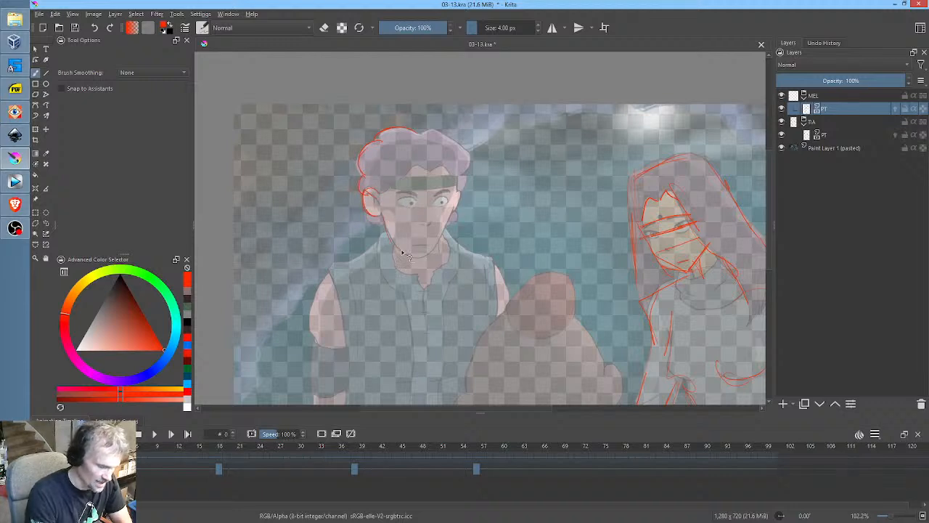
pyautogui.moveTo(404, 252)
pyautogui.mouseDown()
pyautogui.moveTo(448, 232)
pyautogui.moveTo(460, 198)
pyautogui.mouseUp()
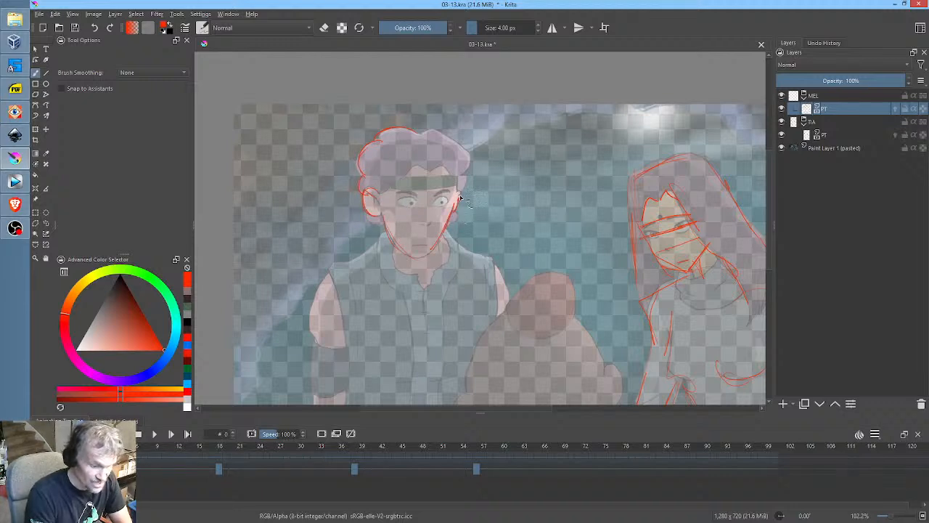
pyautogui.moveTo(385, 187); pyautogui.dragTo(449, 160)
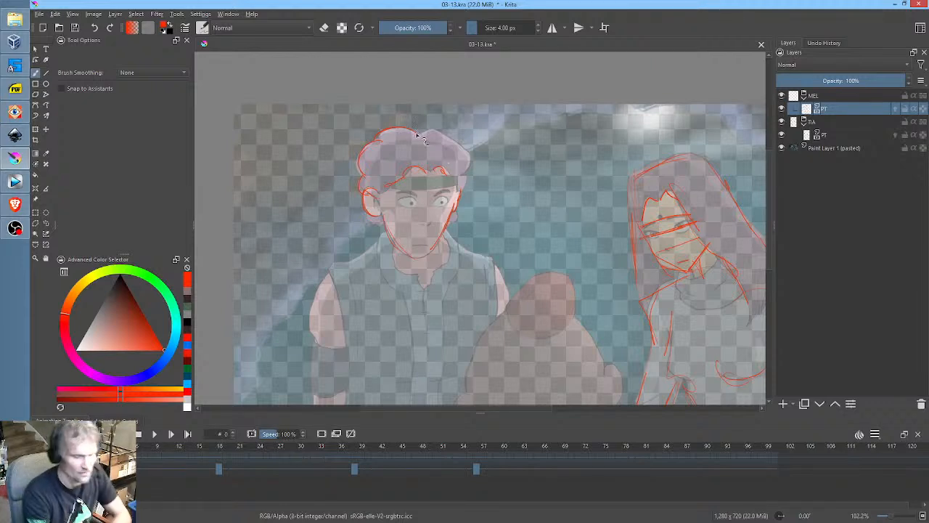
pyautogui.moveTo(428, 134)
pyautogui.mouseDown()
pyautogui.moveTo(472, 159)
pyautogui.moveTo(479, 180)
pyautogui.moveTo(471, 185)
pyautogui.mouseUp()
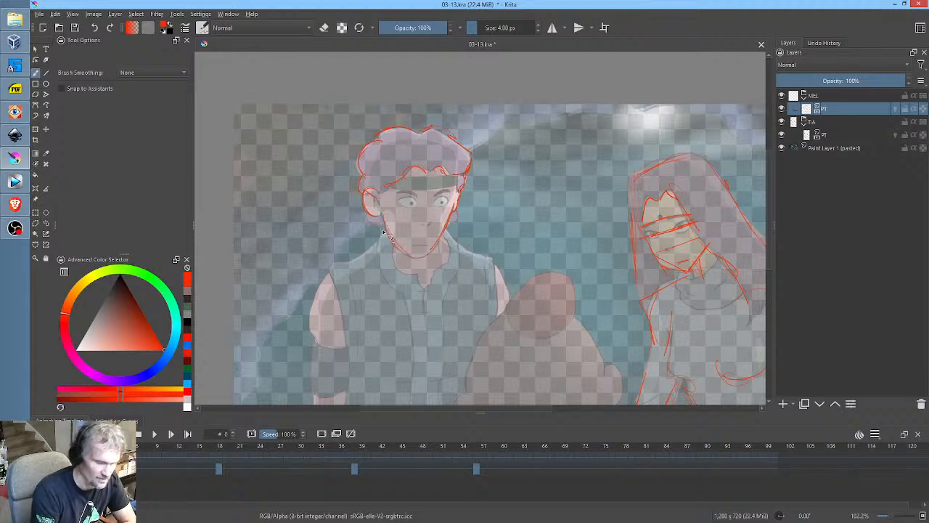
# Trace the standing man's shoulders, bare upper arms, collar and vest outline with red strokes
pyautogui.moveTo(347, 261)
pyautogui.mouseDown()
pyautogui.moveTo(322, 346)
pyautogui.moveTo(317, 335)
pyautogui.moveTo(325, 345)
pyautogui.moveTo(342, 336)
pyautogui.moveTo(341, 305)
pyautogui.mouseUp()
pyautogui.moveTo(456, 244)
pyautogui.mouseDown()
pyautogui.moveTo(492, 266)
pyautogui.moveTo(500, 307)
pyautogui.mouseUp()
pyautogui.middleClick(543, 314)
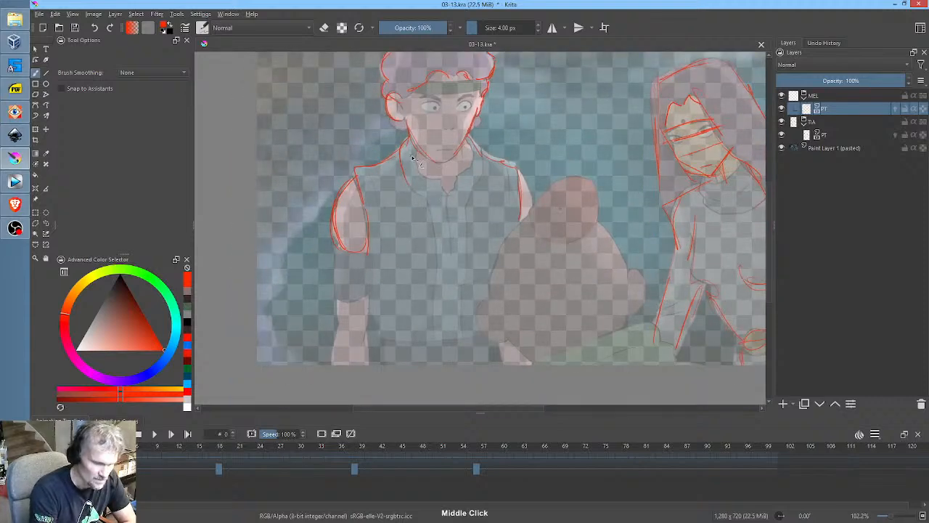
pyautogui.moveTo(421, 174)
pyautogui.mouseDown()
pyautogui.moveTo(454, 195)
pyautogui.moveTo(441, 189)
pyautogui.moveTo(479, 172)
pyautogui.moveTo(500, 176)
pyautogui.moveTo(486, 162)
pyautogui.moveTo(468, 195)
pyautogui.moveTo(435, 209)
pyautogui.moveTo(438, 349)
pyautogui.moveTo(466, 280)
pyautogui.moveTo(460, 339)
pyautogui.mouseUp()
pyautogui.moveTo(528, 205); pyautogui.dragTo(512, 247)
pyautogui.moveTo(512, 287)
pyautogui.mouseDown()
pyautogui.moveTo(505, 339)
pyautogui.moveTo(465, 354)
pyautogui.mouseUp()
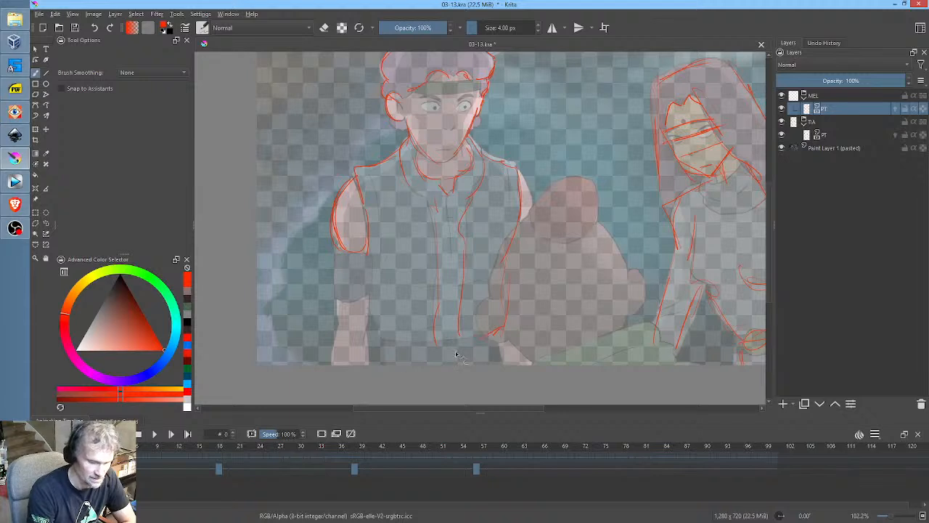
# Trace the standing man's waistline, armbands and both arms down to the lower canvas edge
pyautogui.moveTo(377, 349); pyautogui.dragTo(464, 347)
pyautogui.moveTo(342, 247)
pyautogui.mouseDown()
pyautogui.moveTo(340, 312)
pyautogui.moveTo(344, 257)
pyautogui.moveTo(341, 298)
pyautogui.moveTo(365, 300)
pyautogui.moveTo(366, 251)
pyautogui.moveTo(373, 301)
pyautogui.mouseUp()
pyautogui.moveTo(376, 259)
pyautogui.mouseDown()
pyautogui.moveTo(367, 325)
pyautogui.moveTo(334, 363)
pyautogui.mouseUp()
pyautogui.moveTo(366, 327)
pyautogui.mouseDown()
pyautogui.moveTo(360, 363)
pyautogui.moveTo(370, 352)
pyautogui.mouseUp()
pyautogui.moveTo(521, 170)
pyautogui.mouseDown()
pyautogui.moveTo(529, 219)
pyautogui.moveTo(524, 288)
pyautogui.moveTo(517, 281)
pyautogui.moveTo(525, 354)
pyautogui.mouseUp()
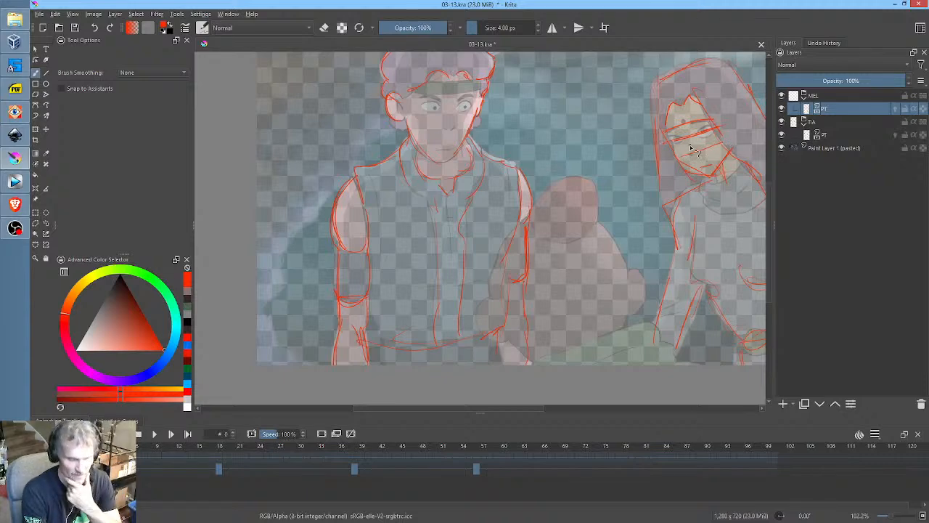
# Reinforce the waistline and add lines along the front opening of the standing man's vest
pyautogui.moveTo(553, 253); pyautogui.dragTo(573, 219)
pyautogui.moveTo(513, 298)
pyautogui.mouseDown()
pyautogui.moveTo(472, 316)
pyautogui.moveTo(418, 313)
pyautogui.mouseUp()
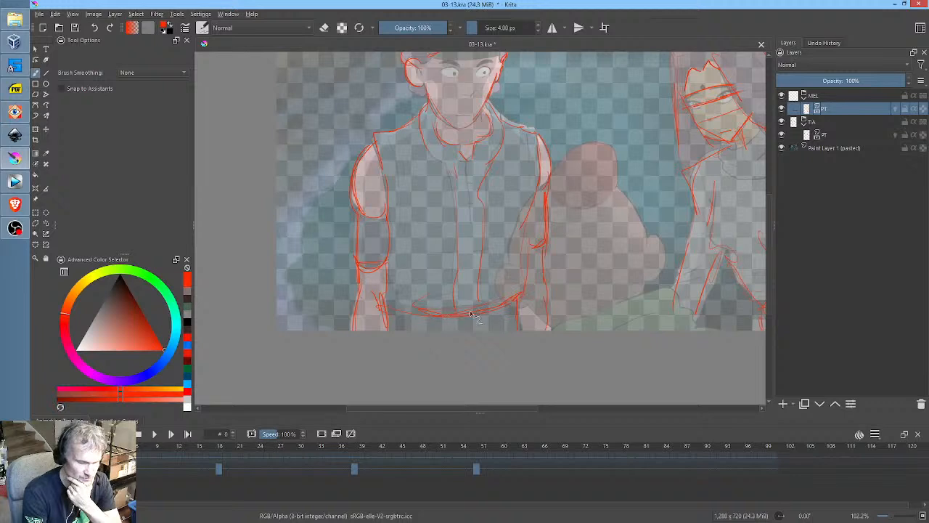
pyautogui.moveTo(469, 171)
pyautogui.mouseDown()
pyautogui.moveTo(469, 228)
pyautogui.moveTo(450, 182)
pyautogui.moveTo(450, 222)
pyautogui.mouseUp()
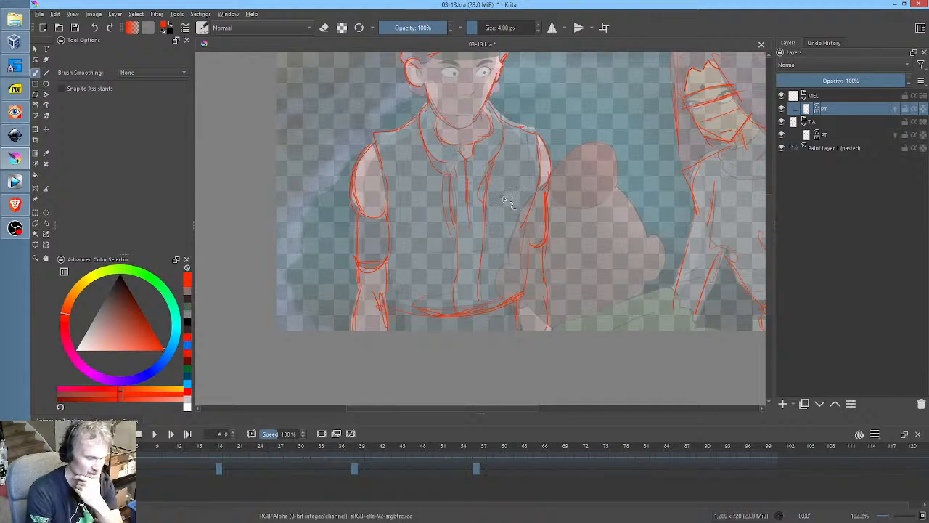
# Trace the standing man's headband, eyes, eyebrows, nose and mouth in red
pyautogui.moveTo(504, 199)
pyautogui.mouseDown()
pyautogui.moveTo(472, 249)
pyautogui.moveTo(481, 246)
pyautogui.mouseUp()
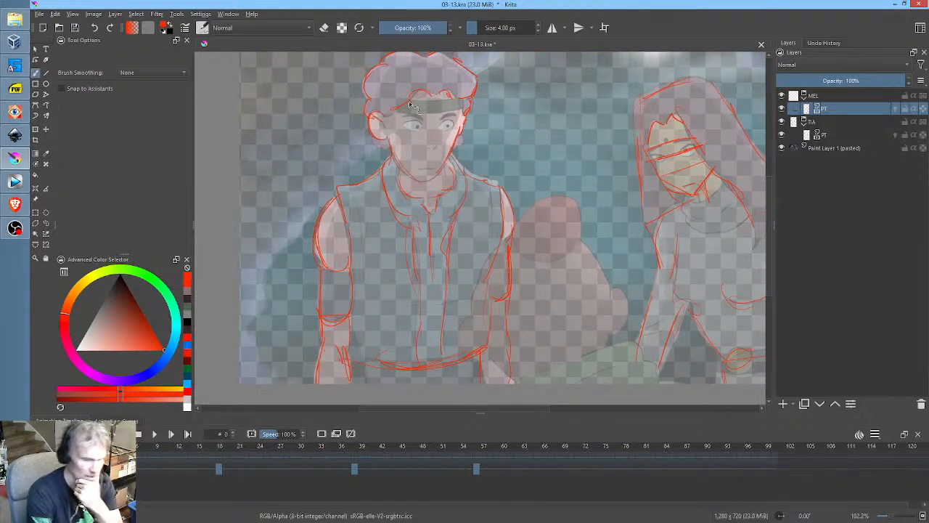
pyautogui.moveTo(413, 130)
pyautogui.mouseDown()
pyautogui.moveTo(448, 122)
pyautogui.moveTo(451, 130)
pyautogui.moveTo(455, 118)
pyautogui.moveTo(444, 120)
pyautogui.moveTo(455, 116)
pyautogui.moveTo(403, 118)
pyautogui.moveTo(417, 117)
pyautogui.moveTo(398, 108)
pyautogui.moveTo(462, 113)
pyautogui.moveTo(411, 100)
pyautogui.moveTo(473, 95)
pyautogui.mouseUp()
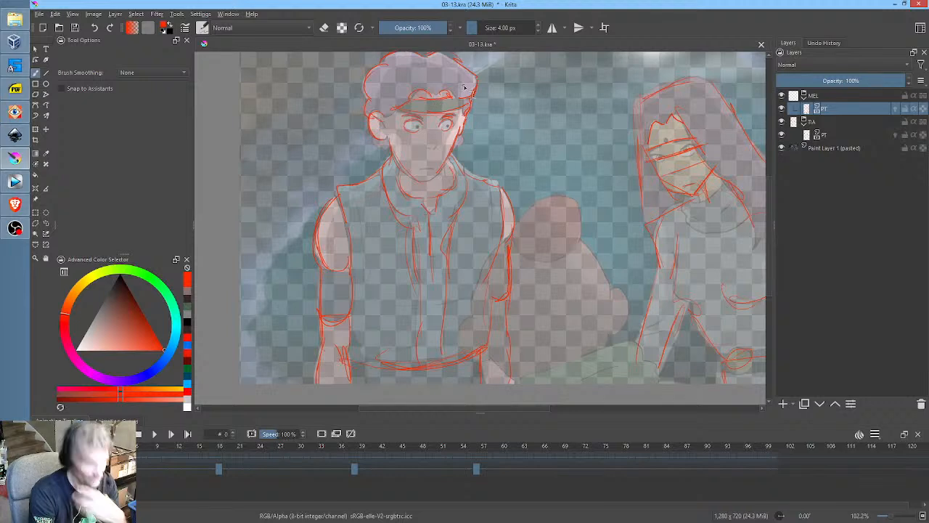
pyautogui.moveTo(440, 145)
pyautogui.mouseDown()
pyautogui.moveTo(450, 155)
pyautogui.moveTo(436, 149)
pyautogui.moveTo(442, 177)
pyautogui.mouseUp()
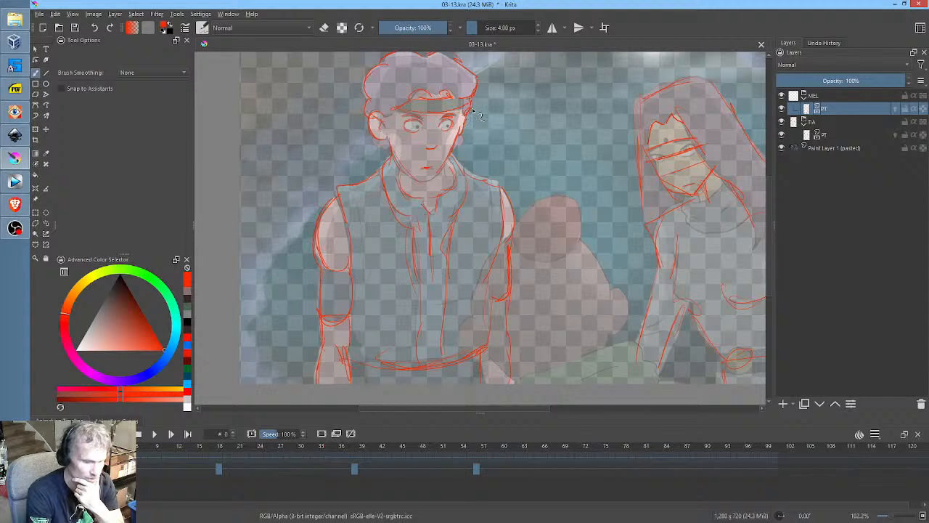
# Hide the reference layer Paint Layer 1 (pasted) and play back the animation, stopping at frame 45
pyautogui.click(783, 148)
pyautogui.scroll(-2, 562, 181)
pyautogui.moveTo(564, 182); pyautogui.dragTo(479, 188)
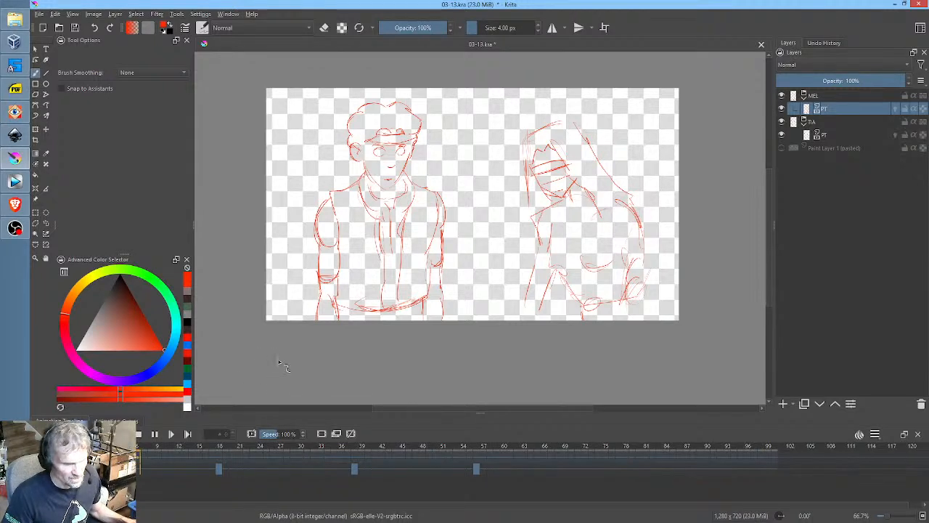
pyautogui.press('space')
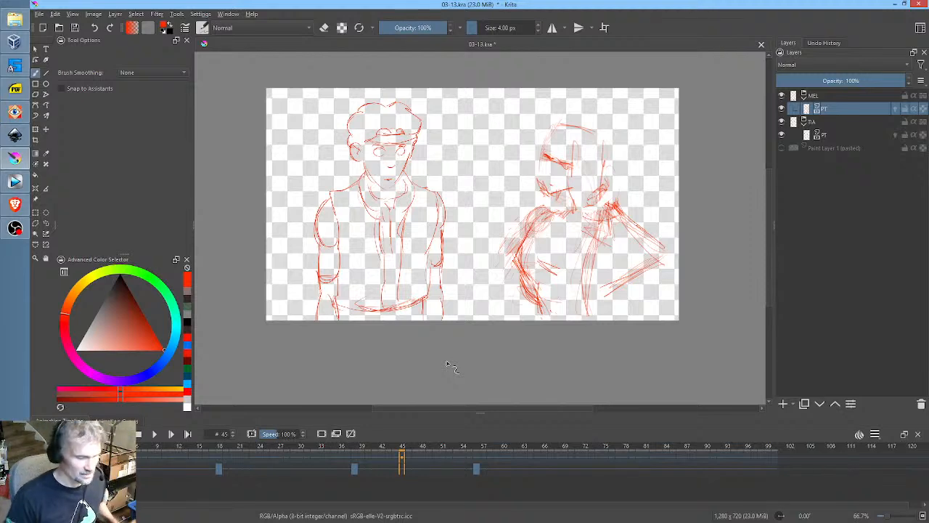
# At frame 45 on MEL's PT layer, dot a pupil into each of the standing man's eyes
pyautogui.scroll(5, 383, 161)
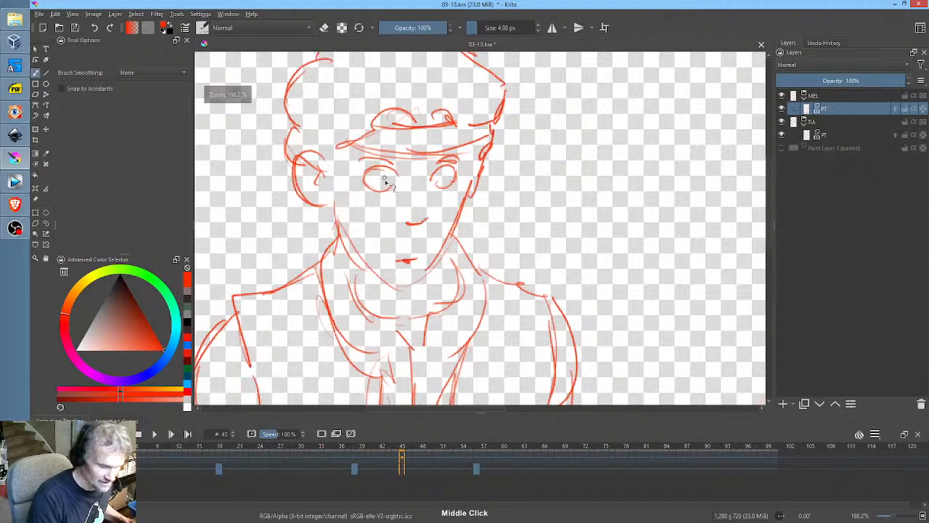
pyautogui.click(387, 183)
pyautogui.click(440, 183)
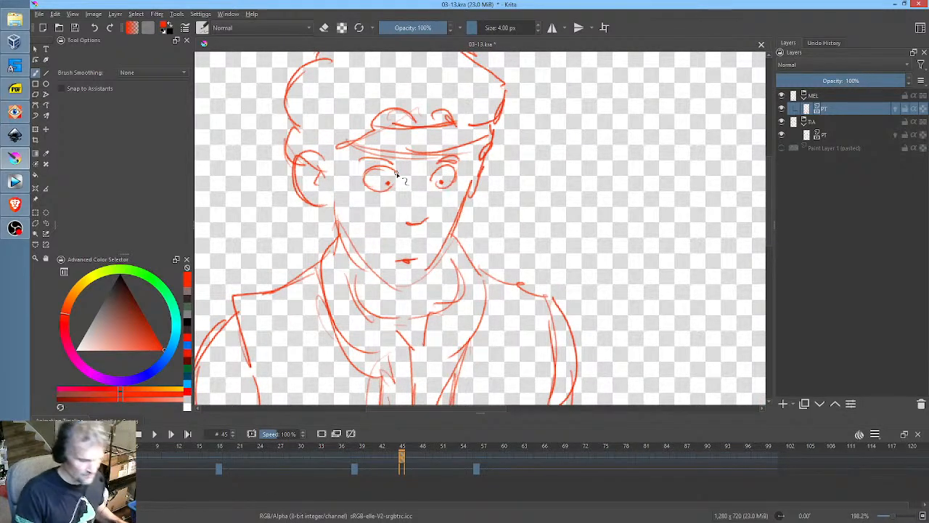
# Return to frame 0 and play back the animation to judge both characters together
pyautogui.click(121, 434)
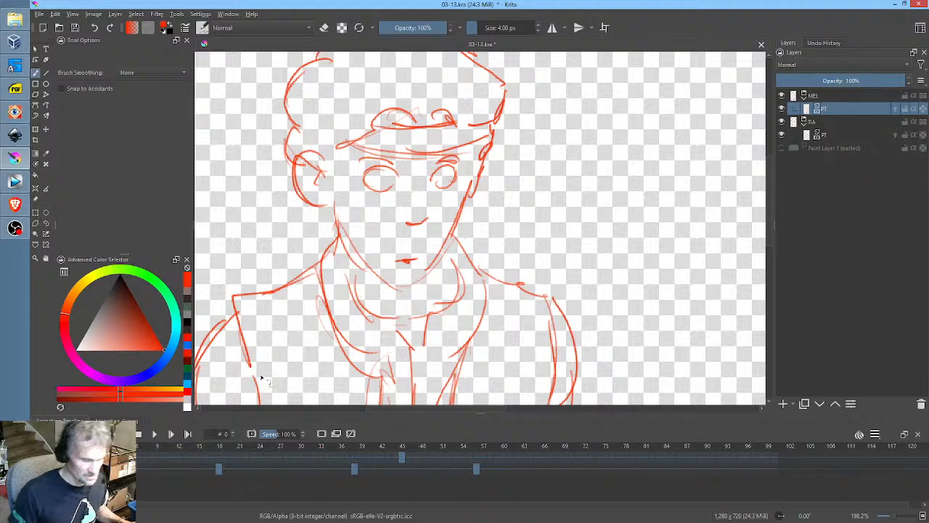
pyautogui.scroll(-4, 571, 177)
pyautogui.moveTo(575, 174); pyautogui.dragTo(494, 176)
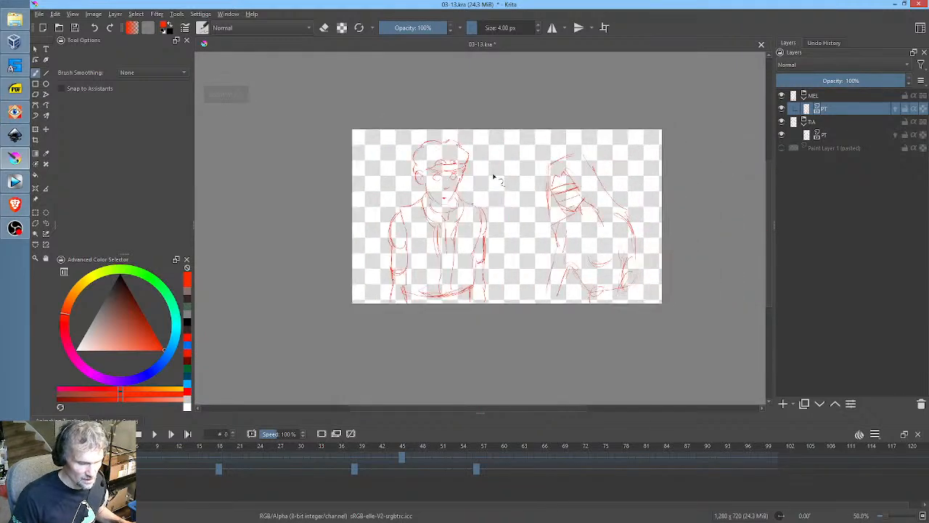
pyautogui.scroll(1, 517, 175)
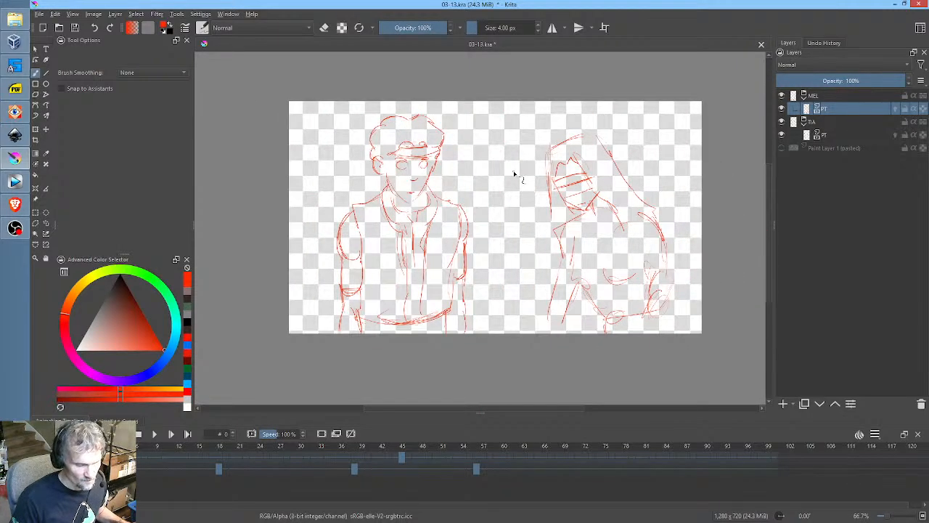
pyautogui.press('space')
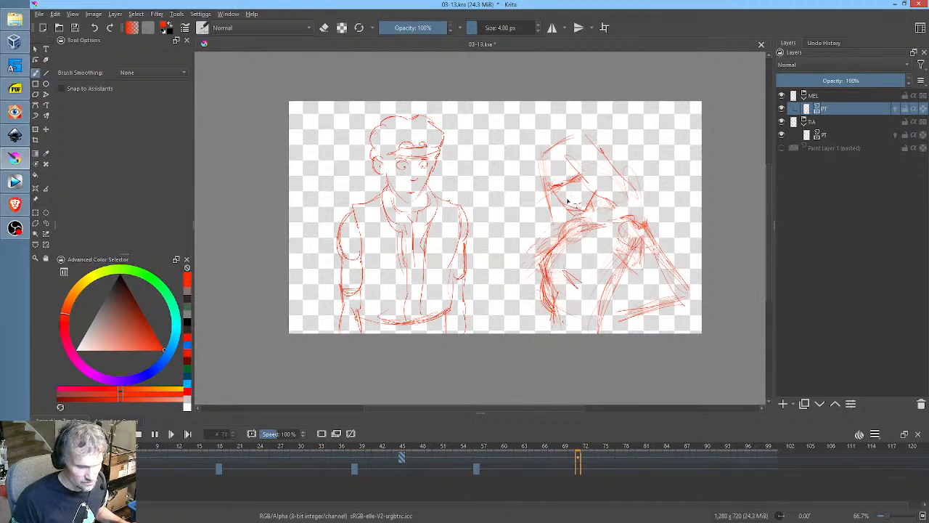
pyautogui.press('space')
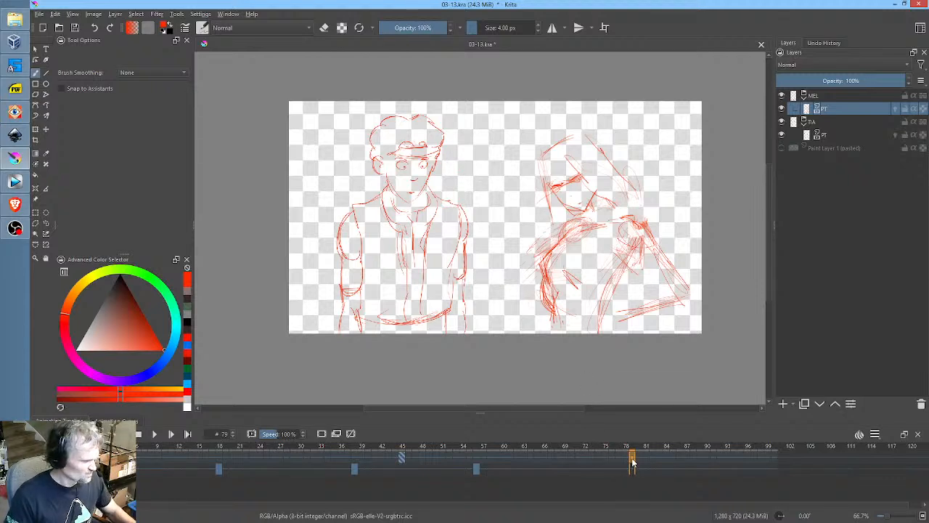
# Make a blank frame at frame 79 of MEL's PT layer and move the keyframe at frame 45 to frame 0
pyautogui.press('Delete')
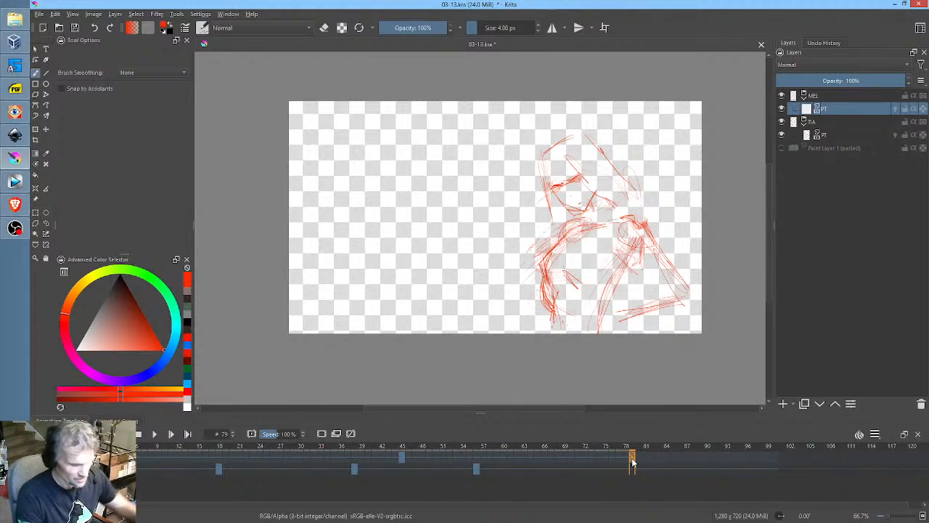
pyautogui.click(142, 460)
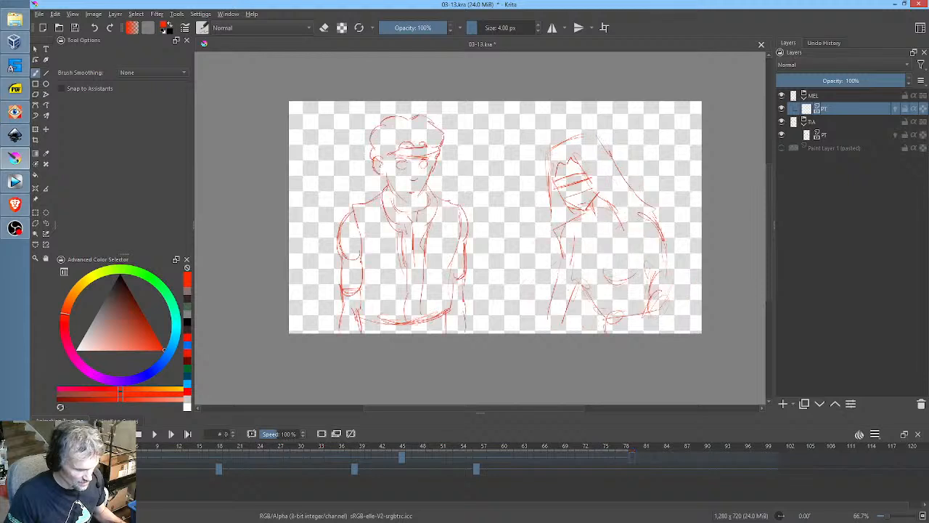
pyautogui.moveTo(142, 461); pyautogui.dragTo(404, 461)
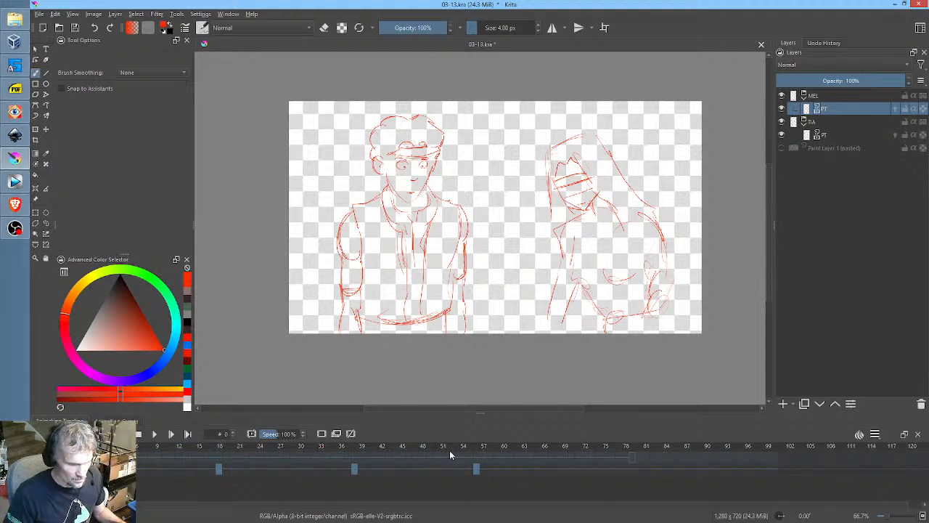
# Play back the animation from frame 56 and again from frame 79 to judge the timing of MEL's pose change
pyautogui.click(478, 456)
pyautogui.press('space')
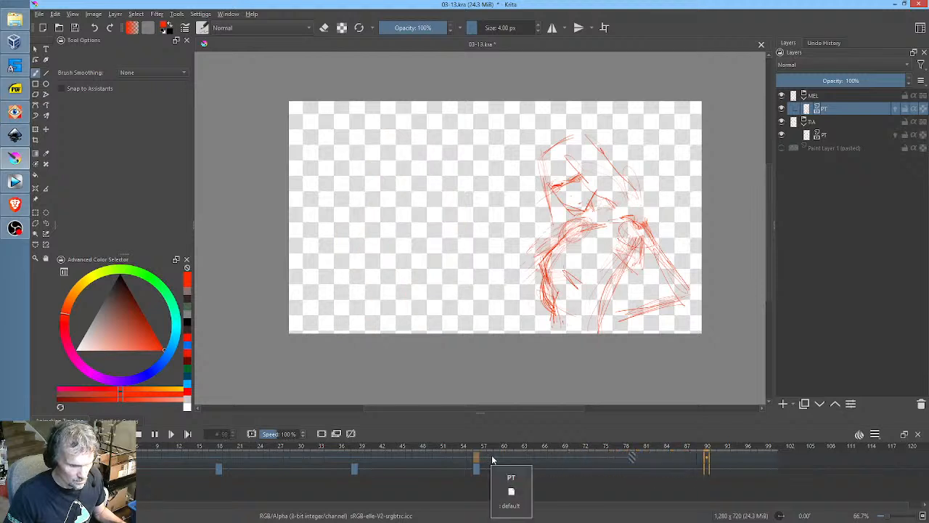
pyautogui.click(631, 456)
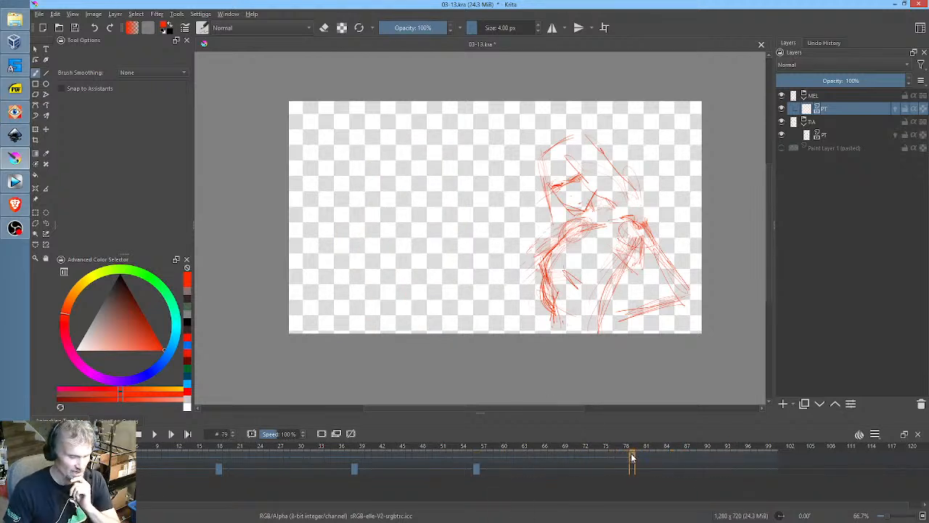
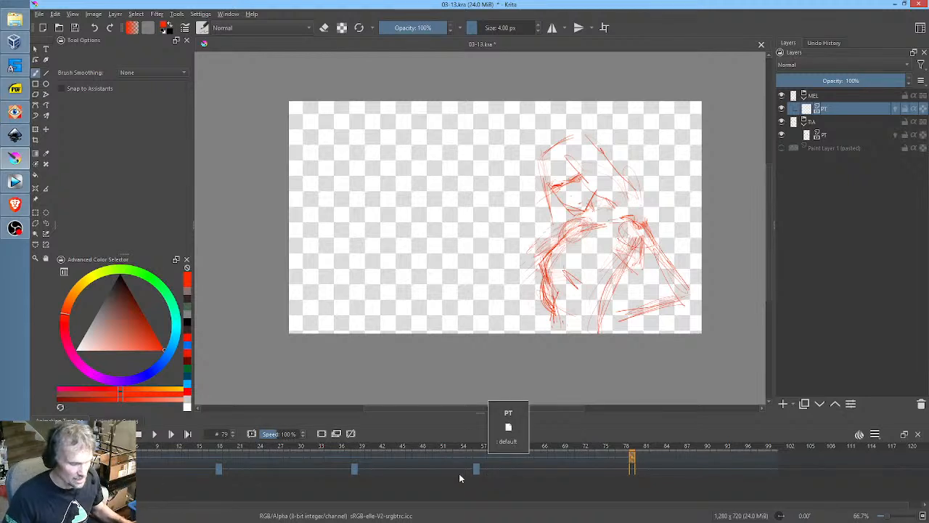
pyautogui.press('space')
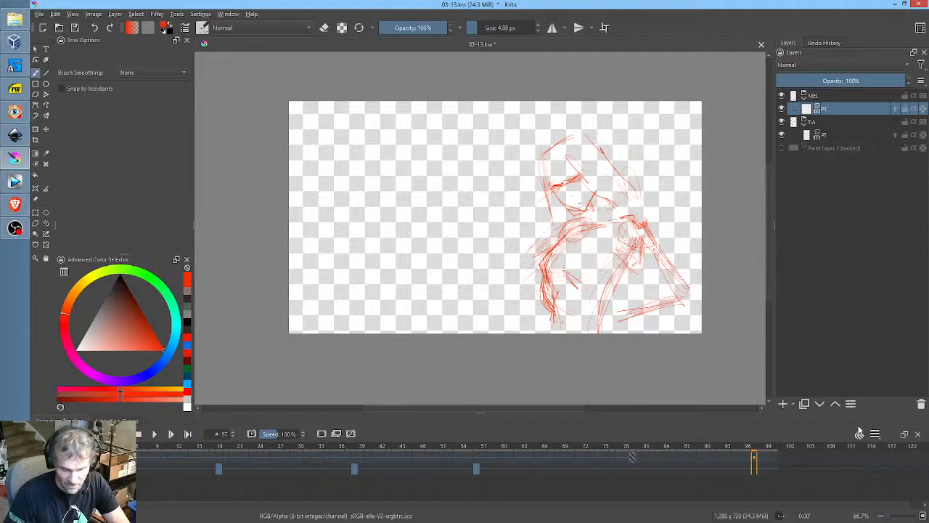
# Set the animation's clip end to frame 180
pyautogui.click(878, 434)
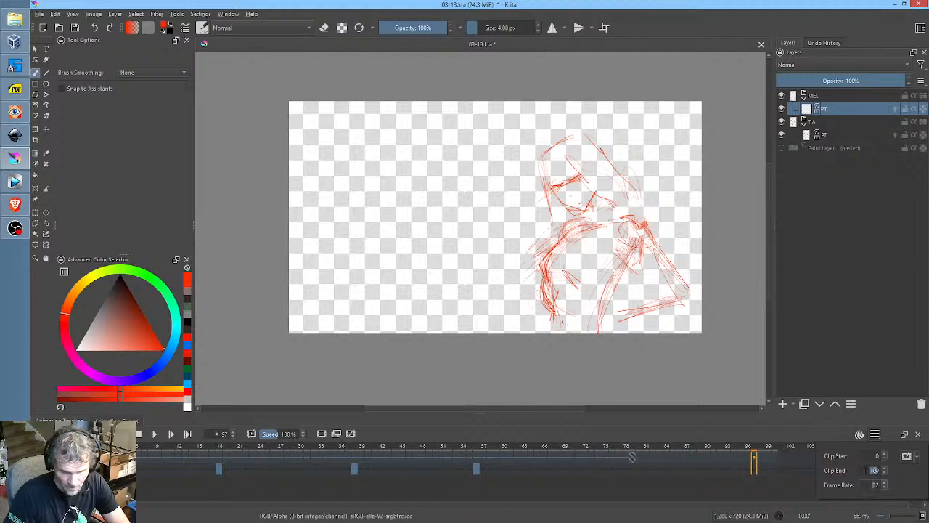
pyautogui.write('180')
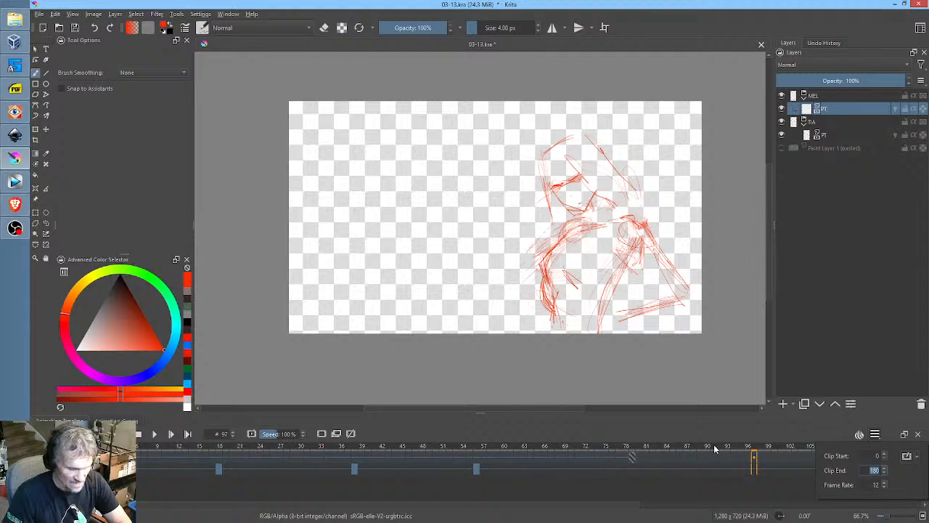
pyautogui.press('Return')
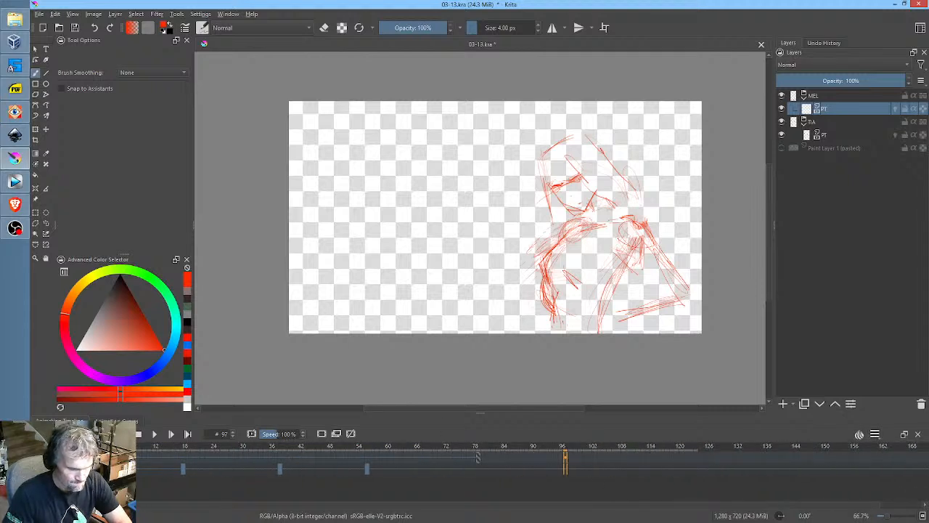
# Play back the animation from frame 64 to check where MEL's drawing gives way to the blank frame
pyautogui.click(416, 460)
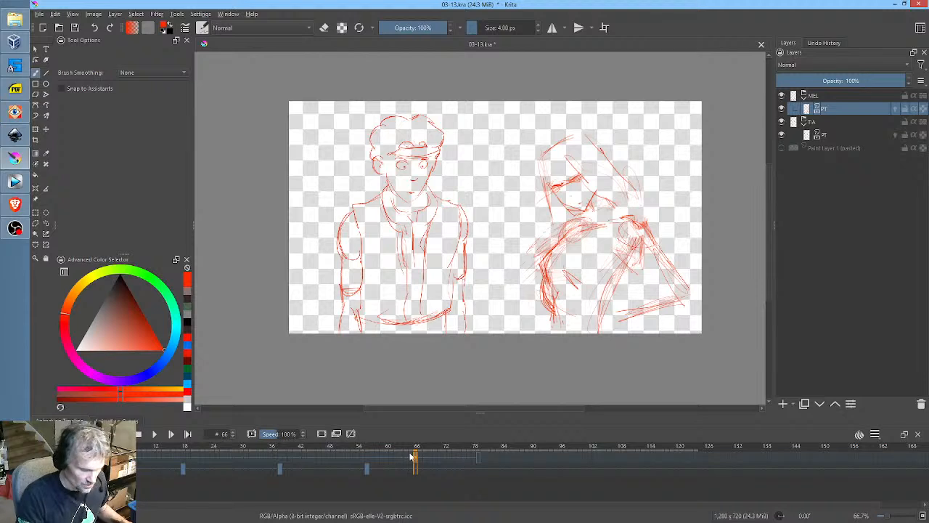
pyautogui.click(407, 458)
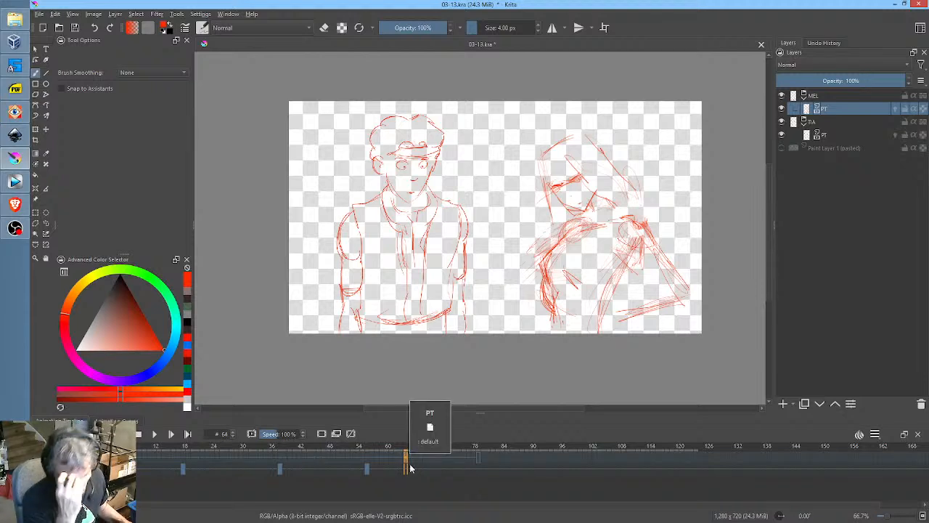
pyautogui.press('space')
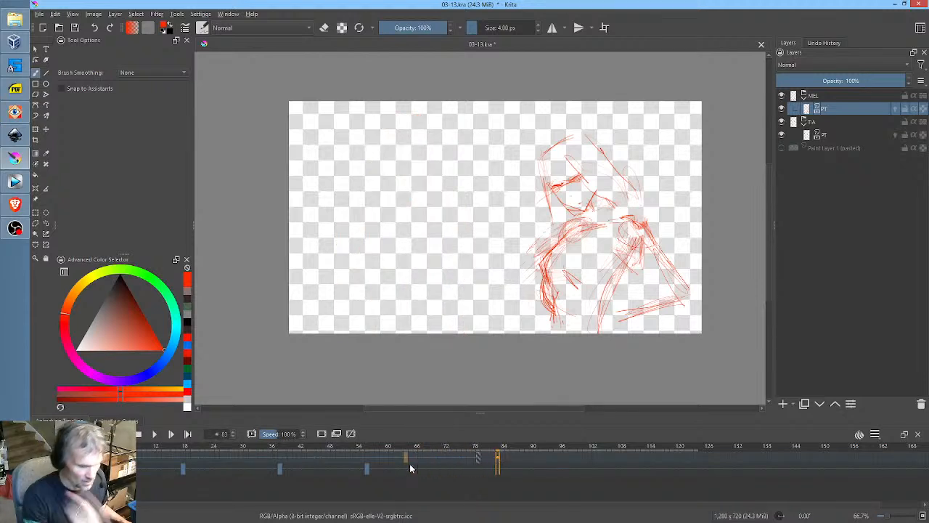
# At frame 79 of MEL's PT layer, mark the head top, chin, waist and both shoulder edges, comparing against the frame 0 pose
pyautogui.click(478, 458)
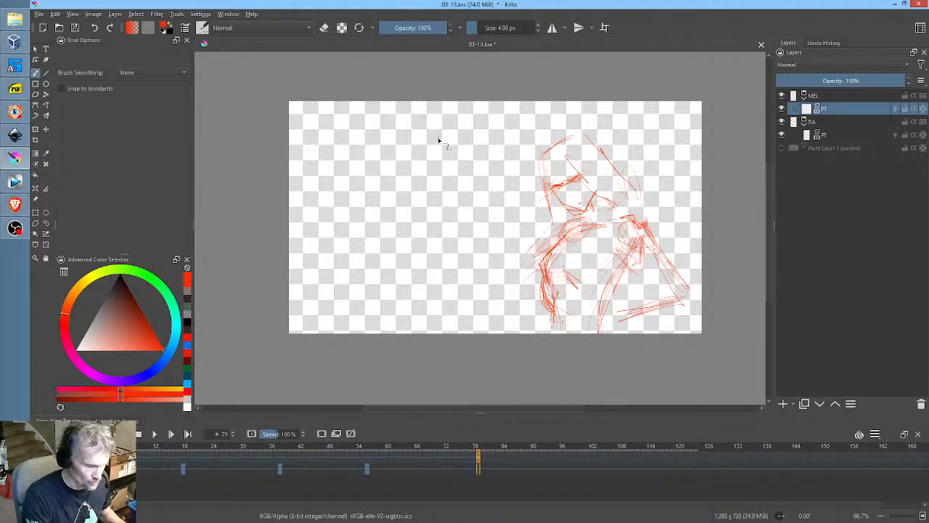
pyautogui.press('Home')
pyautogui.press('space')
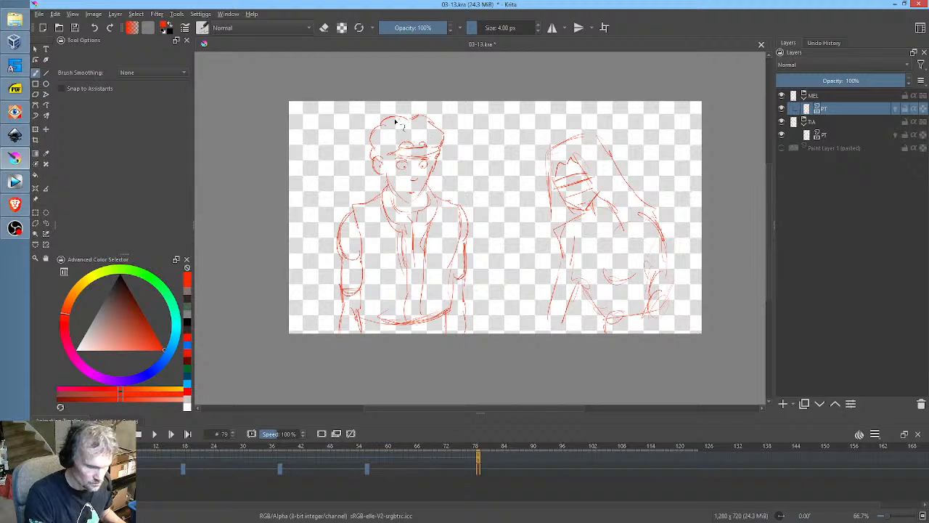
pyautogui.press('space')
pyautogui.press('space')
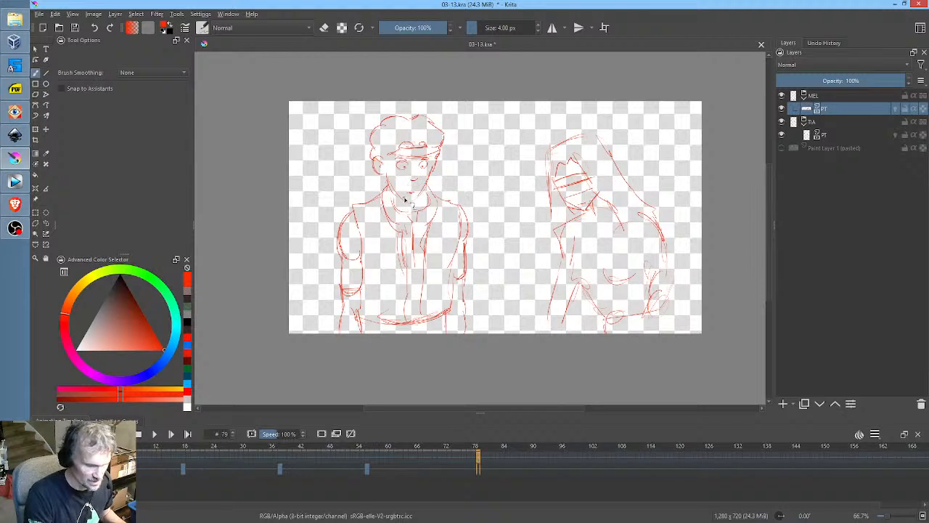
pyautogui.press('space')
pyautogui.press('space')
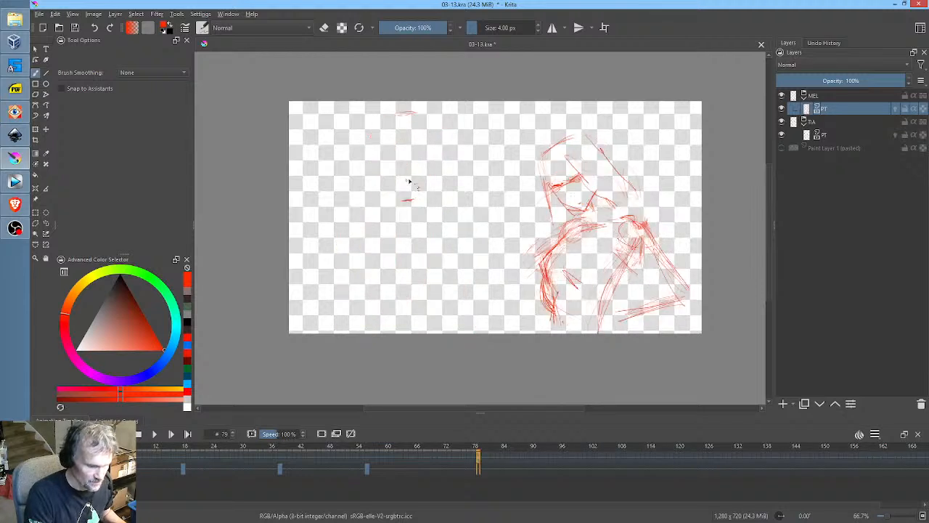
pyautogui.press('space')
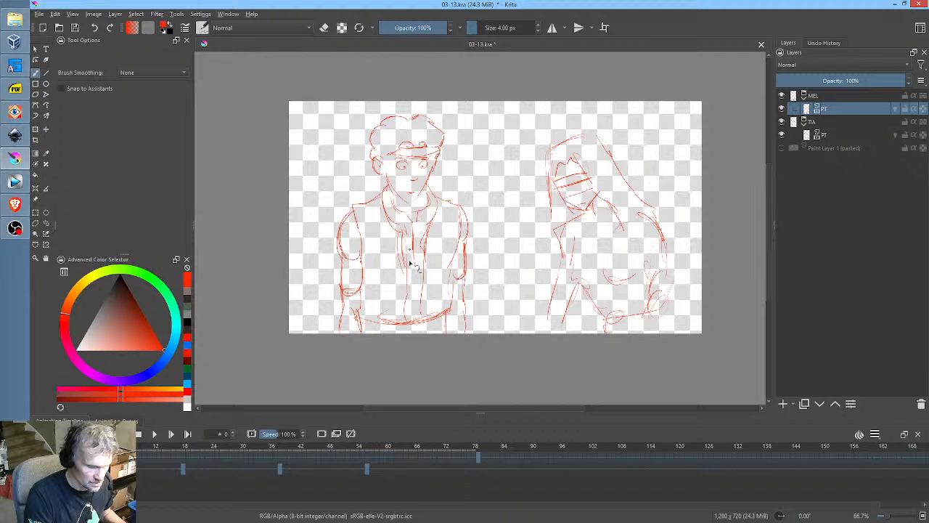
pyautogui.press('space')
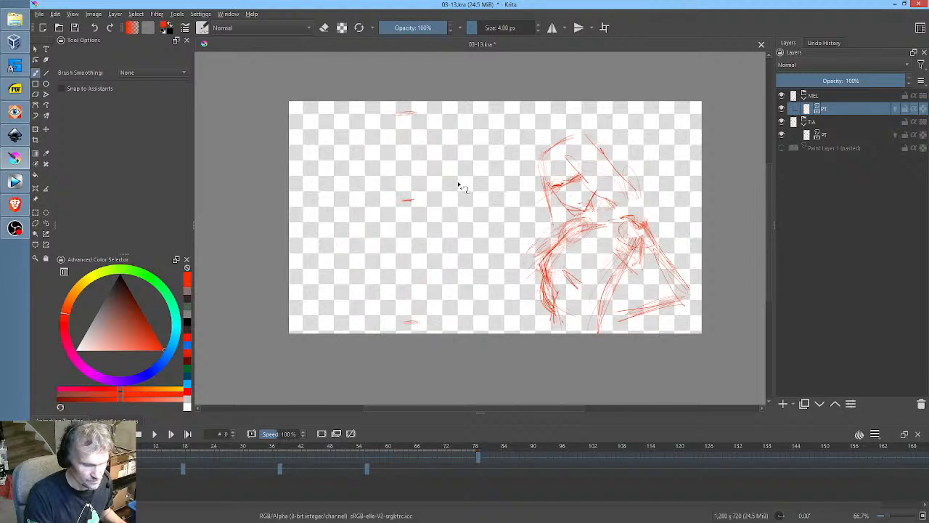
pyautogui.press('space')
pyautogui.press('space')
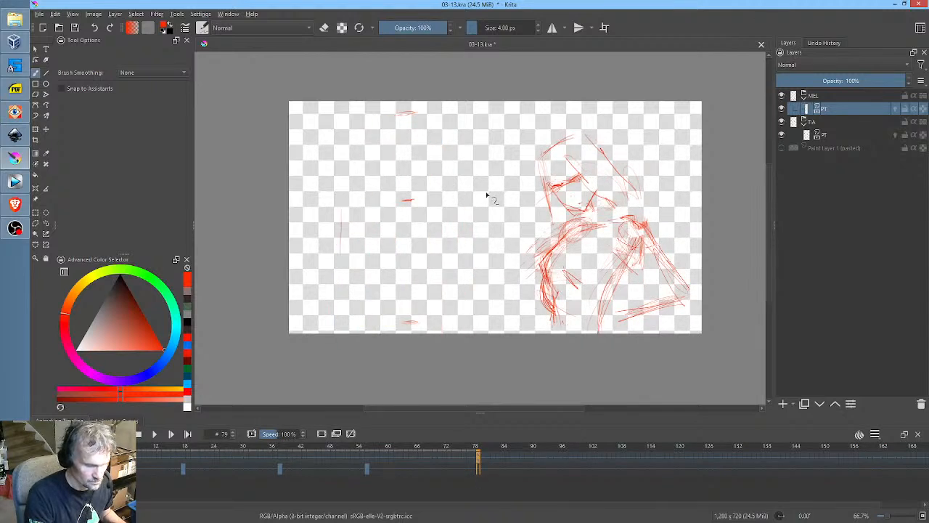
pyautogui.press('space')
pyautogui.press('space')
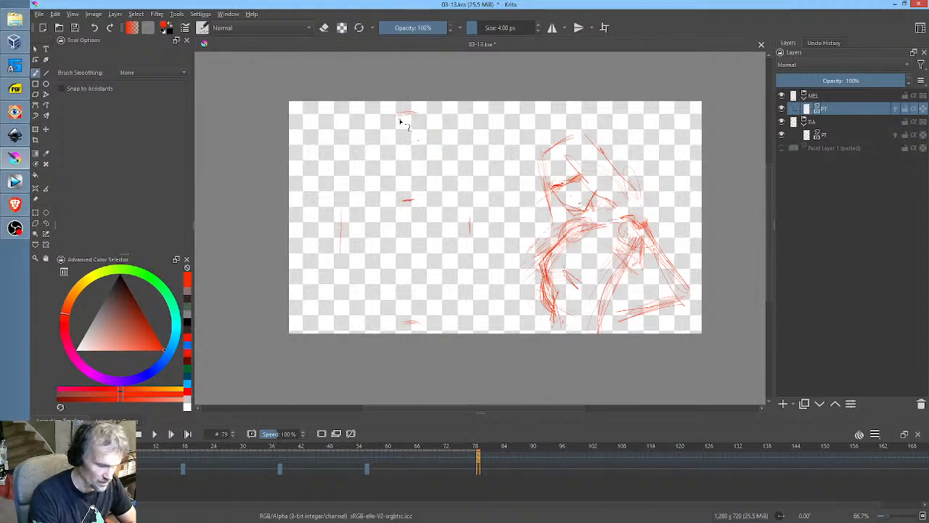
# Sketch MEL's oval head with a brow band and ear at frame 79, and tilt it slightly counter-clockwise and lower
pyautogui.moveTo(382, 137)
pyautogui.mouseDown()
pyautogui.moveTo(395, 160)
pyautogui.moveTo(397, 188)
pyautogui.moveTo(373, 151)
pyautogui.moveTo(417, 127)
pyautogui.moveTo(431, 189)
pyautogui.mouseUp()
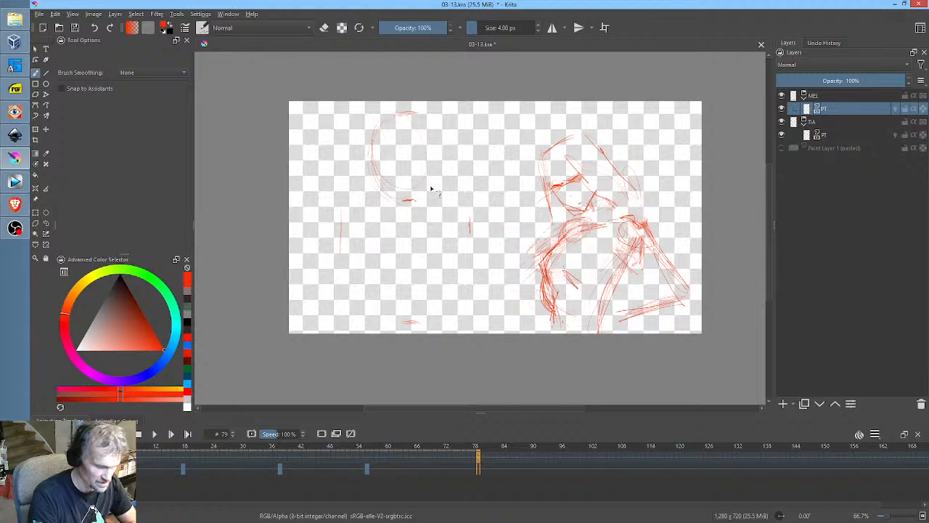
pyautogui.moveTo(373, 132)
pyautogui.mouseDown()
pyautogui.moveTo(410, 202)
pyautogui.moveTo(420, 190)
pyautogui.moveTo(415, 125)
pyautogui.moveTo(439, 155)
pyautogui.moveTo(365, 154)
pyautogui.moveTo(429, 179)
pyautogui.moveTo(422, 120)
pyautogui.moveTo(429, 165)
pyautogui.moveTo(423, 148)
pyautogui.moveTo(433, 140)
pyautogui.moveTo(367, 149)
pyautogui.moveTo(436, 144)
pyautogui.moveTo(386, 153)
pyautogui.moveTo(401, 166)
pyautogui.moveTo(419, 151)
pyautogui.mouseUp()
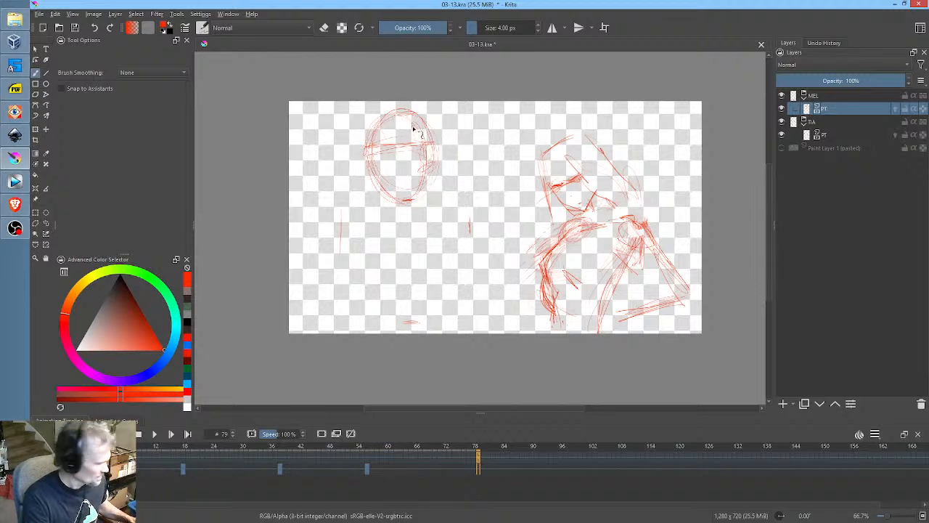
pyautogui.hotkey('ctrl', 'r')
pyautogui.moveTo(351, 95); pyautogui.dragTo(449, 219)
pyautogui.hotkey('ctrl', 't')
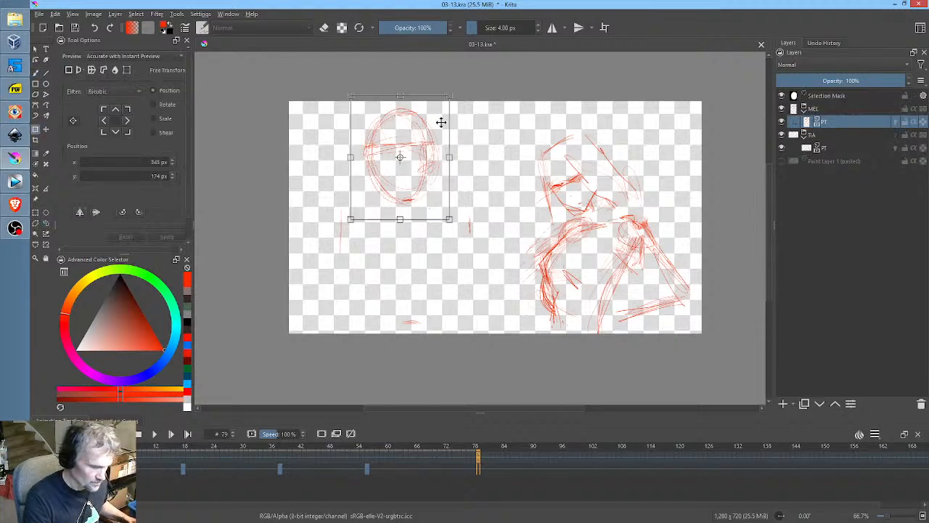
pyautogui.moveTo(465, 132); pyautogui.dragTo(423, 156)
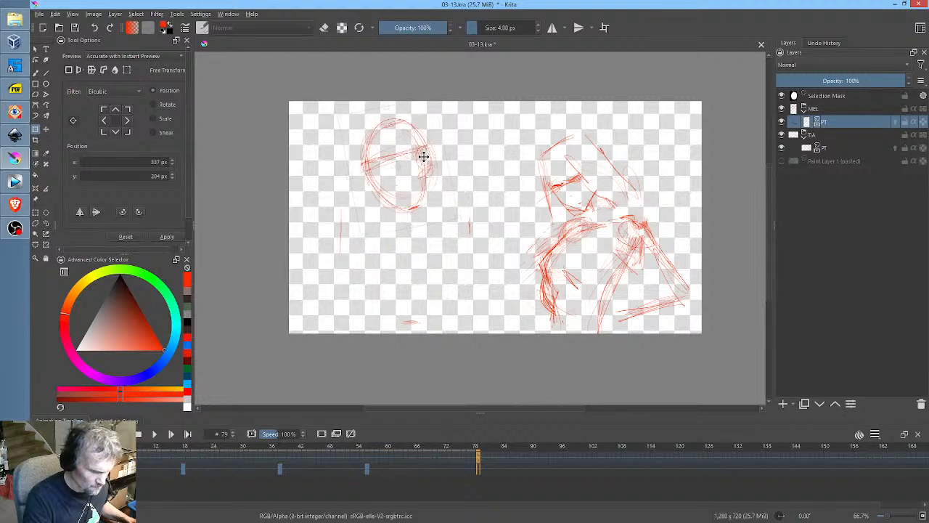
pyautogui.press('Return')
pyautogui.hotkey('ctrl', 'shift', 'a')
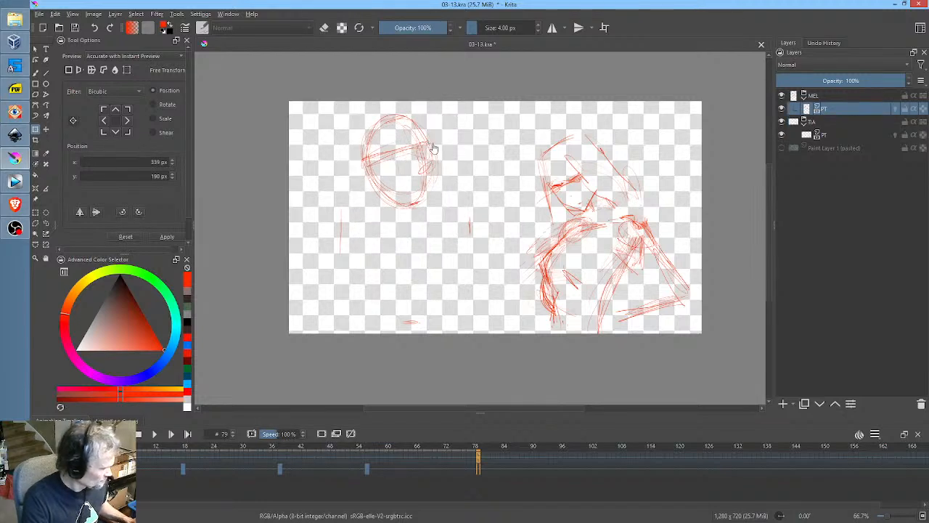
pyautogui.press('b')
# Compare with the frame 0 pose and sketch MEL's two shoulder curves and the chin at frame 79
pyautogui.press('space')
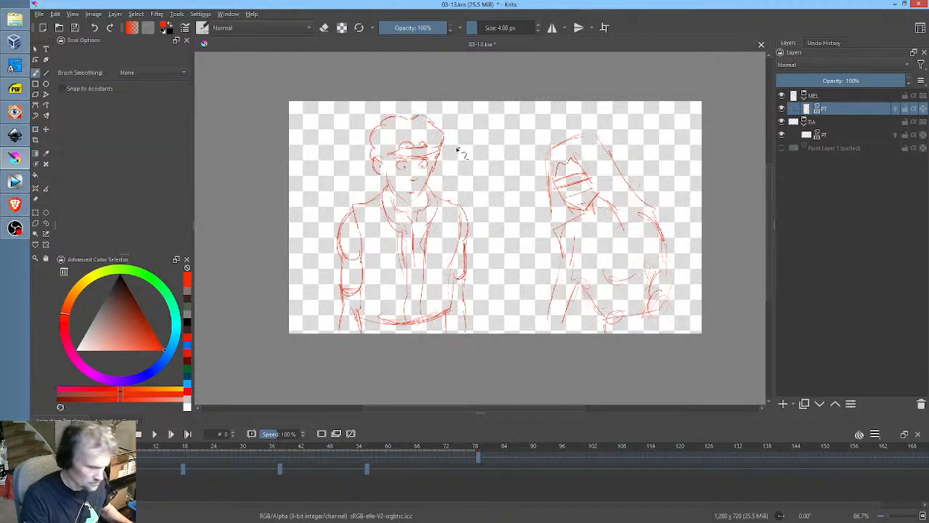
pyautogui.press('space')
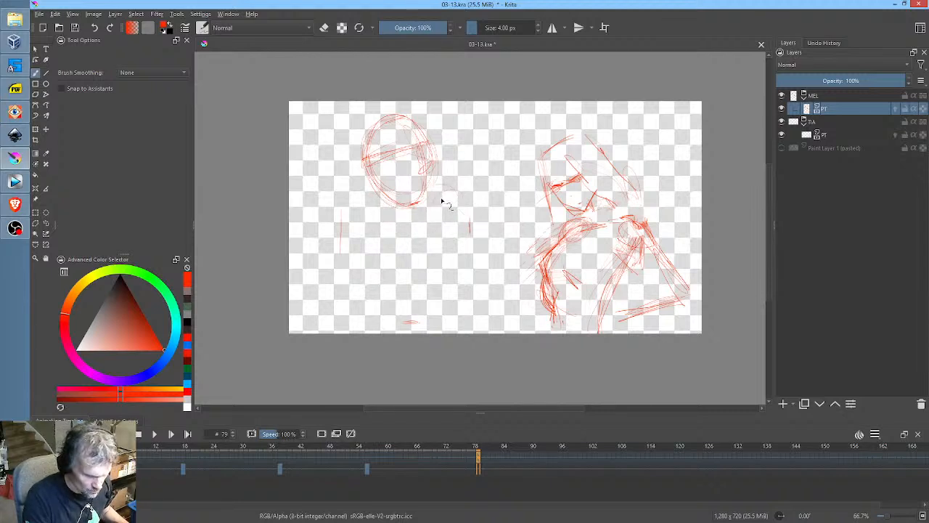
pyautogui.moveTo(445, 202); pyautogui.dragTo(371, 220)
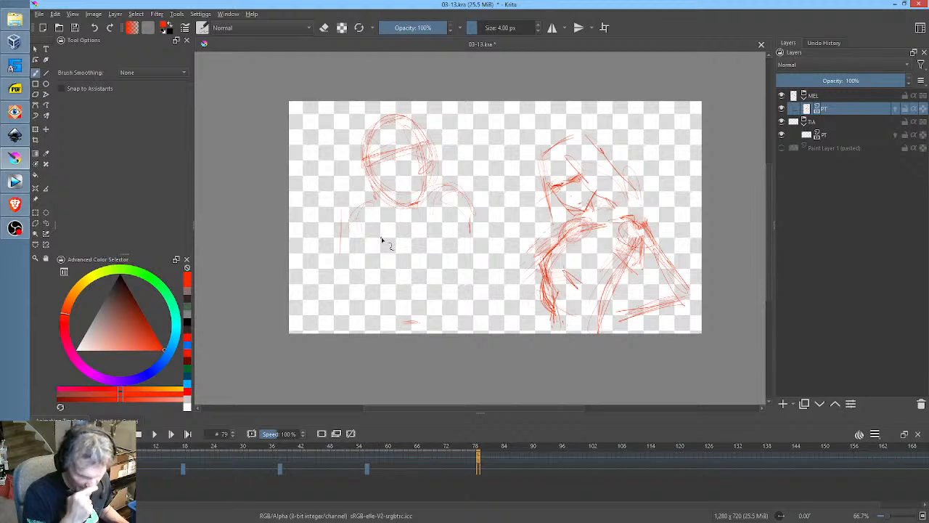
pyautogui.press('Right')
pyautogui.press('Left')
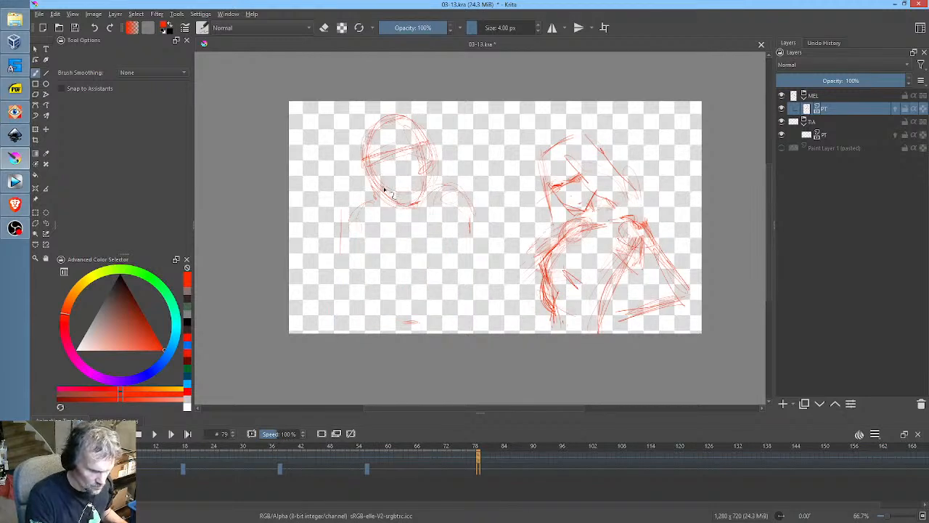
pyautogui.moveTo(385, 190); pyautogui.dragTo(418, 206)
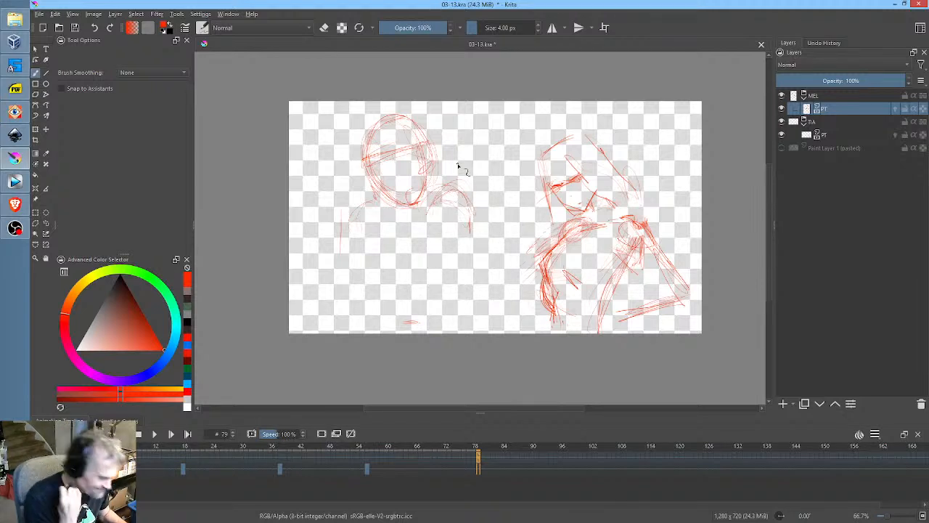
# Flip between frames 0 and 79 and sketch the rounded arm form below MEL's shoulder nearest the hooded figure
pyautogui.press('Home')
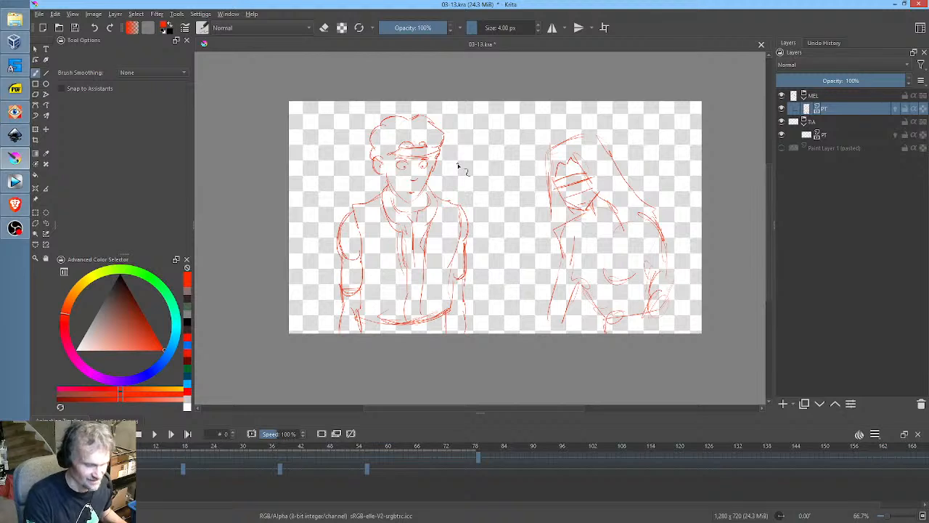
pyautogui.press('End')
pyautogui.press('Home')
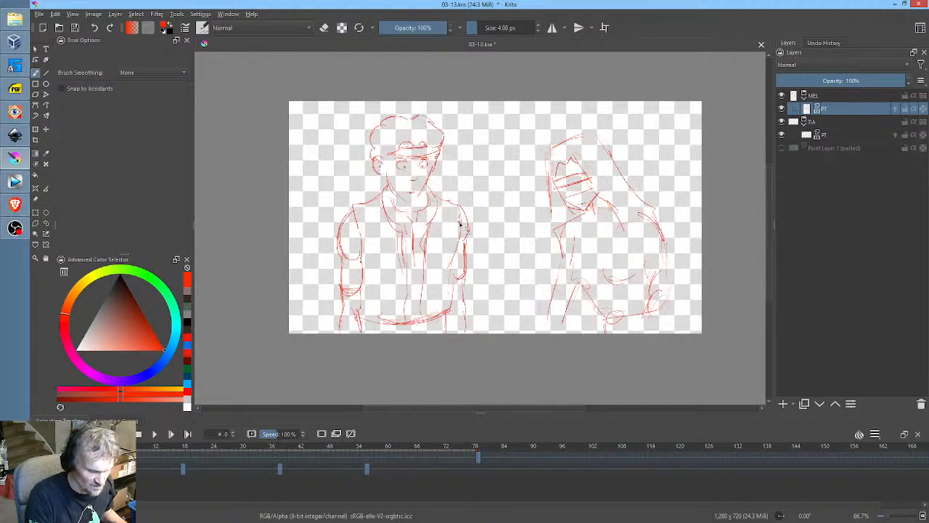
pyautogui.press('End')
pyautogui.moveTo(467, 220)
pyautogui.mouseDown()
pyautogui.moveTo(448, 207)
pyautogui.moveTo(469, 237)
pyautogui.moveTo(473, 228)
pyautogui.moveTo(427, 229)
pyautogui.moveTo(469, 218)
pyautogui.moveTo(425, 240)
pyautogui.moveTo(476, 239)
pyautogui.moveTo(465, 266)
pyautogui.mouseUp()
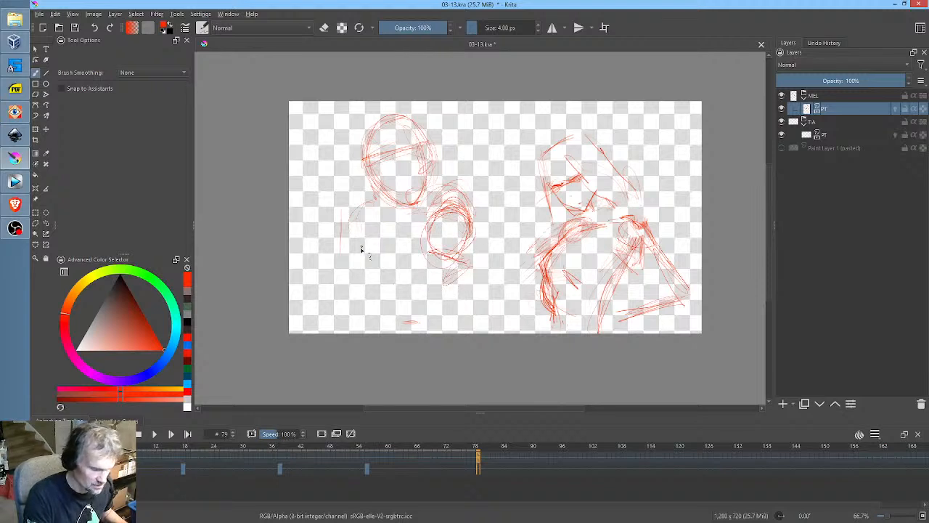
# Sketch MEL's other hand raised to the chin, adjust it with a transform, and draw the forearm reaching to the canvas's lower-left corner
pyautogui.press('Home')
pyautogui.press('End')
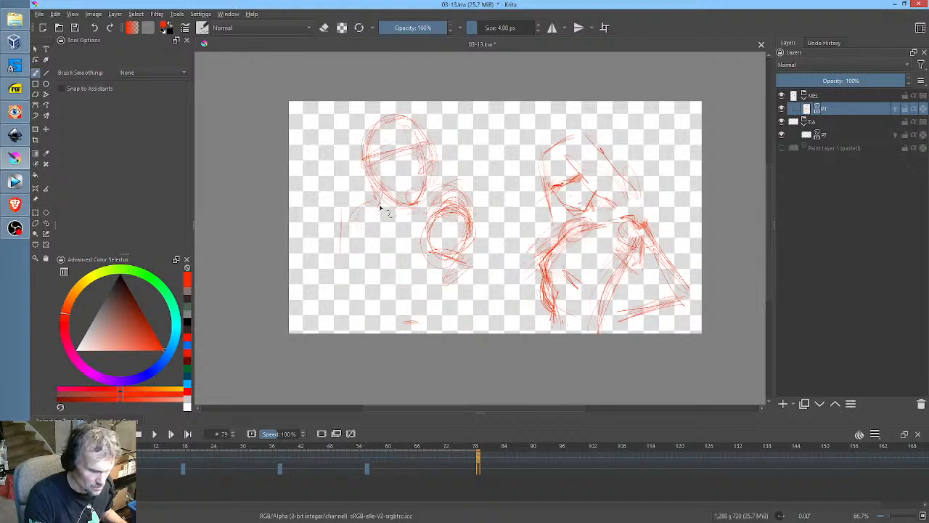
pyautogui.moveTo(384, 191)
pyautogui.mouseDown()
pyautogui.moveTo(394, 192)
pyautogui.moveTo(389, 219)
pyautogui.moveTo(381, 207)
pyautogui.moveTo(374, 214)
pyautogui.moveTo(384, 203)
pyautogui.moveTo(356, 248)
pyautogui.moveTo(341, 251)
pyautogui.moveTo(346, 239)
pyautogui.moveTo(371, 251)
pyautogui.moveTo(392, 242)
pyautogui.moveTo(390, 215)
pyautogui.moveTo(404, 235)
pyautogui.moveTo(368, 250)
pyautogui.moveTo(352, 239)
pyautogui.moveTo(385, 206)
pyautogui.moveTo(386, 189)
pyautogui.moveTo(386, 208)
pyautogui.moveTo(404, 185)
pyautogui.moveTo(336, 225)
pyautogui.moveTo(393, 237)
pyautogui.mouseUp()
pyautogui.press('q')
pyautogui.hotkey('ctrl', 't')
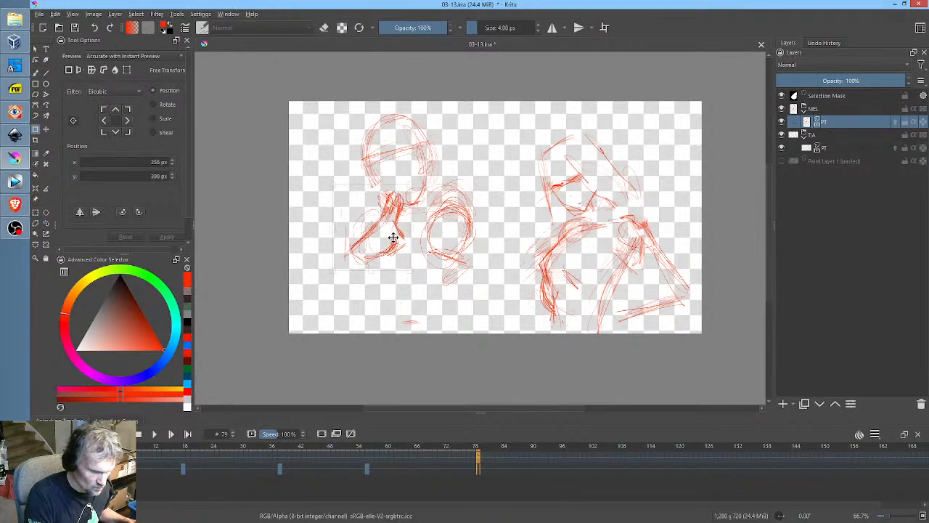
pyautogui.press('b')
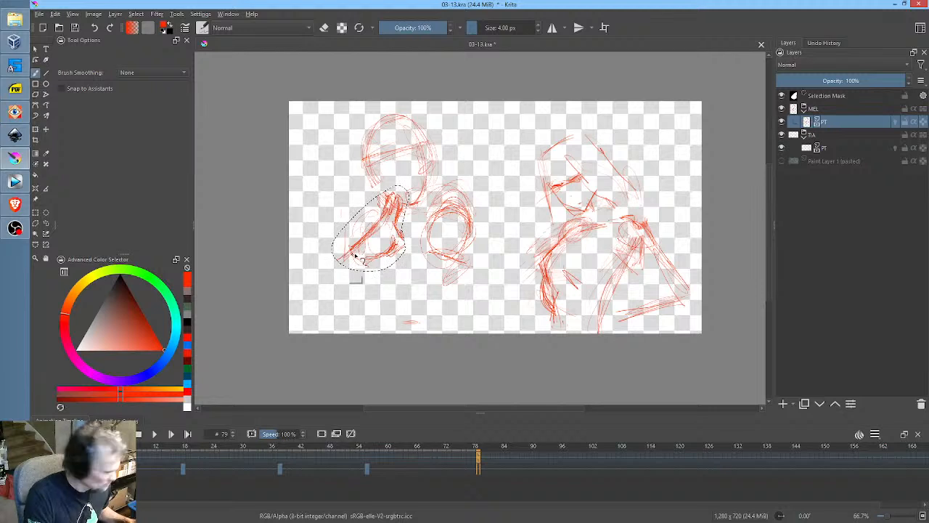
pyautogui.hotkey('ctrl', 'shift', 'a')
pyautogui.moveTo(304, 317)
pyautogui.mouseDown()
pyautogui.moveTo(342, 307)
pyautogui.moveTo(327, 303)
pyautogui.moveTo(366, 269)
pyautogui.mouseUp()
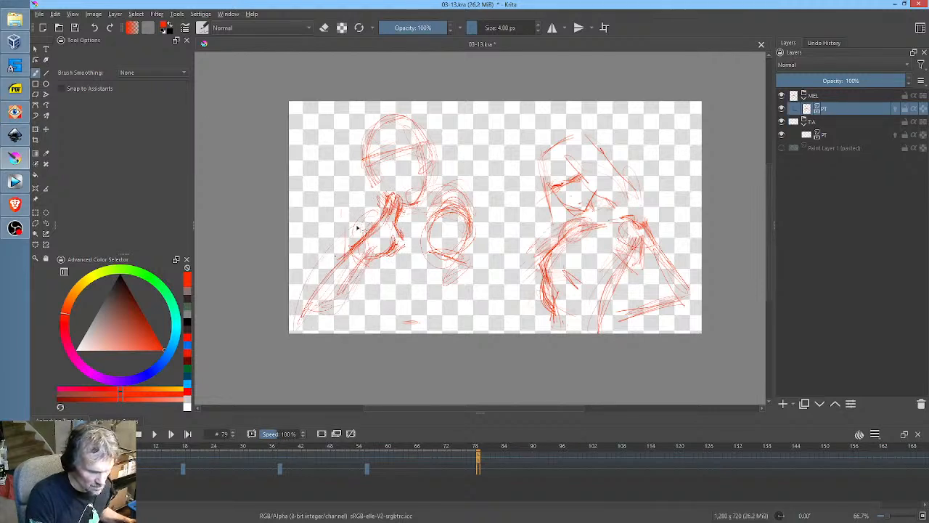
# Thicken MEL's raised arm, sketch the other arm folded across the waist with torso lines at frame 79, and play the animation
pyautogui.moveTo(358, 228)
pyautogui.mouseDown()
pyautogui.moveTo(345, 255)
pyautogui.moveTo(307, 290)
pyautogui.moveTo(313, 305)
pyautogui.moveTo(353, 290)
pyautogui.moveTo(363, 252)
pyautogui.mouseUp()
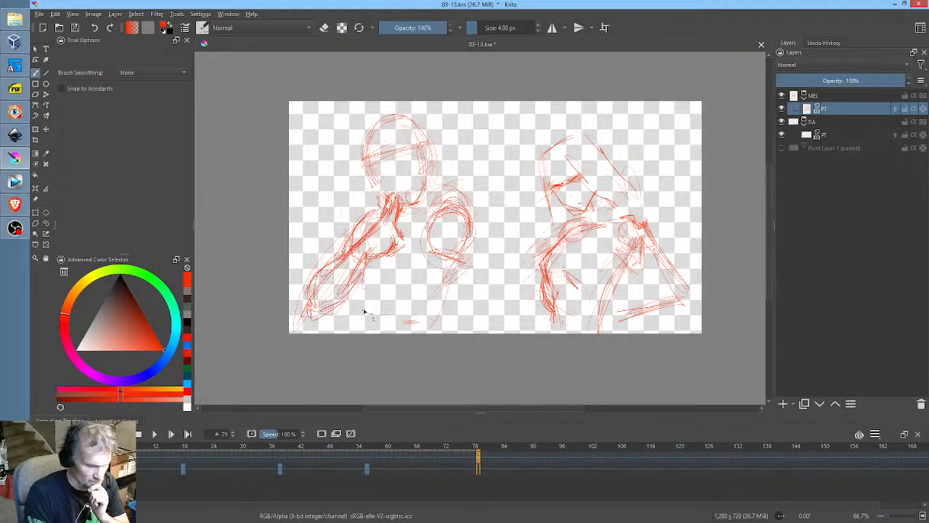
pyautogui.moveTo(366, 311)
pyautogui.mouseDown()
pyautogui.moveTo(429, 319)
pyautogui.moveTo(453, 267)
pyautogui.moveTo(448, 289)
pyautogui.moveTo(380, 309)
pyautogui.moveTo(361, 304)
pyautogui.moveTo(404, 301)
pyautogui.moveTo(432, 277)
pyautogui.moveTo(383, 289)
pyautogui.moveTo(400, 289)
pyautogui.moveTo(392, 303)
pyautogui.moveTo(367, 295)
pyautogui.moveTo(380, 229)
pyautogui.moveTo(369, 245)
pyautogui.moveTo(375, 323)
pyautogui.mouseUp()
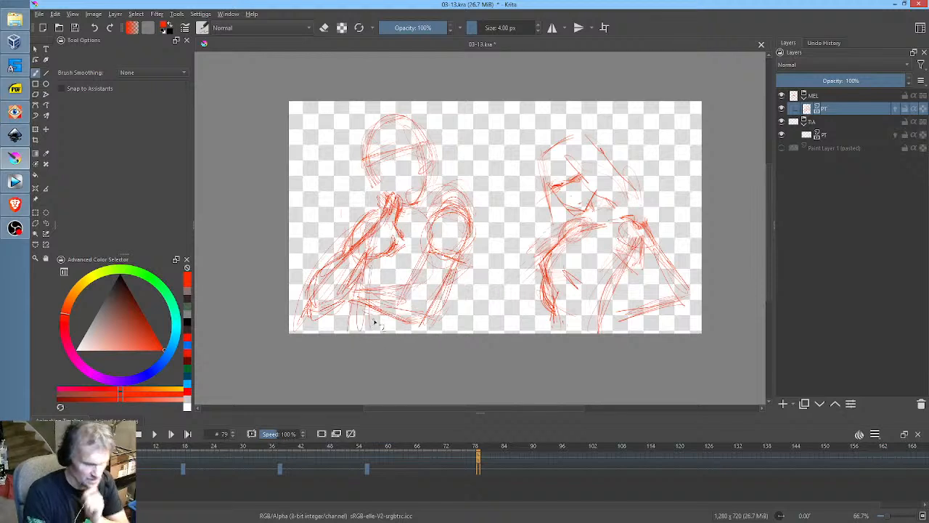
pyautogui.press('space')
pyautogui.press('space')
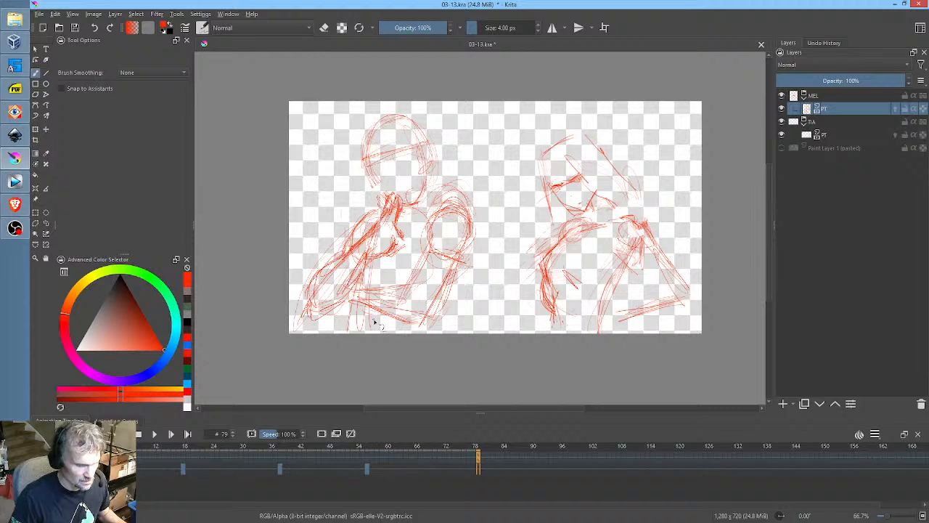
pyautogui.press('space')
pyautogui.press('space')
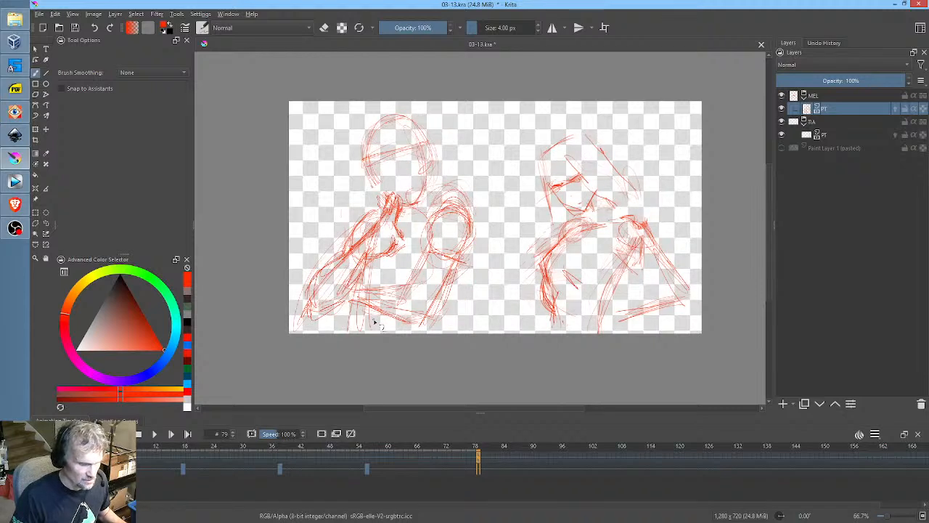
# Sketch slanted brows, hairline strokes, an ear and a lowered eye line on MEL's head at frame 79
pyautogui.moveTo(364, 145)
pyautogui.mouseDown()
pyautogui.moveTo(385, 137)
pyautogui.moveTo(410, 139)
pyautogui.moveTo(404, 118)
pyautogui.moveTo(390, 115)
pyautogui.moveTo(434, 124)
pyautogui.moveTo(429, 150)
pyautogui.mouseUp()
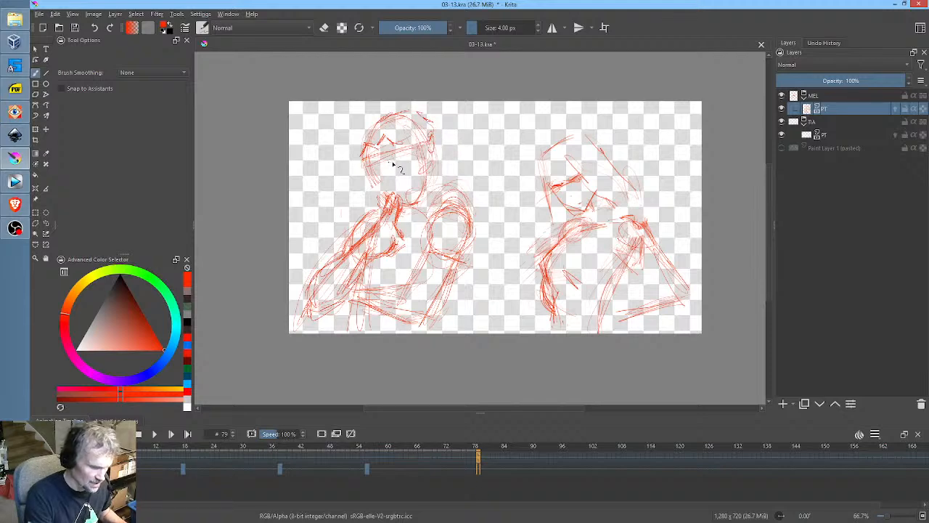
pyautogui.scroll(3, 397, 178)
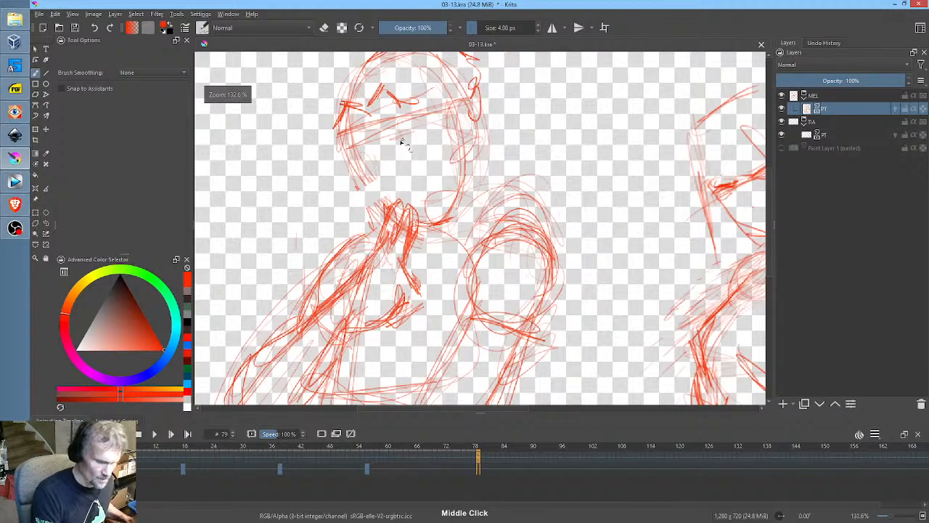
pyautogui.moveTo(401, 141)
pyautogui.mouseDown()
pyautogui.moveTo(356, 155)
pyautogui.moveTo(409, 146)
pyautogui.mouseUp()
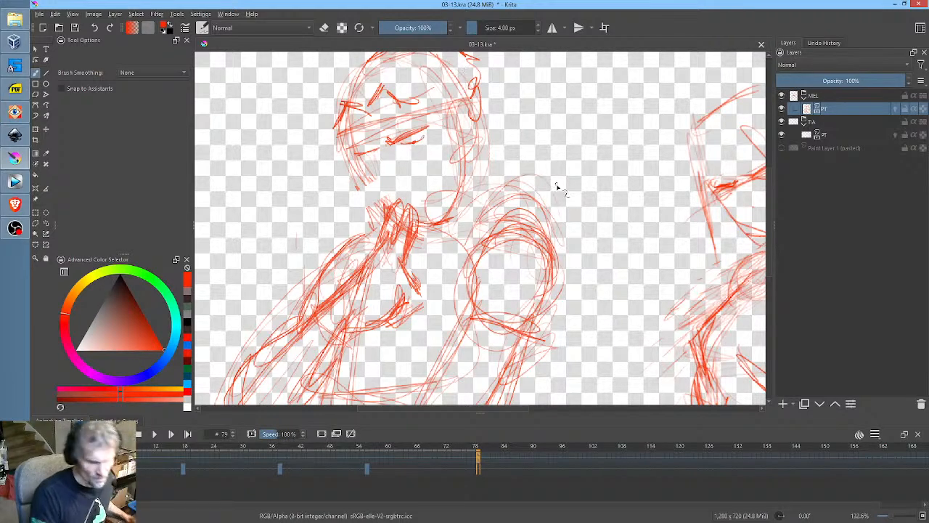
pyautogui.scroll(-3, 518, 238)
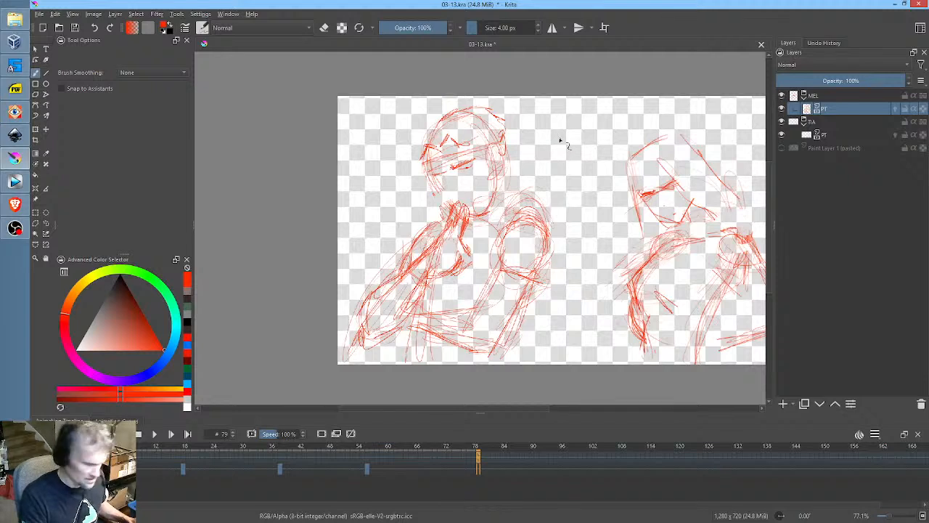
# Transform MEL's whole frame 79 drawing so it sits slightly smaller and lower on the canvas
pyautogui.hotkey('ctrl', 't')
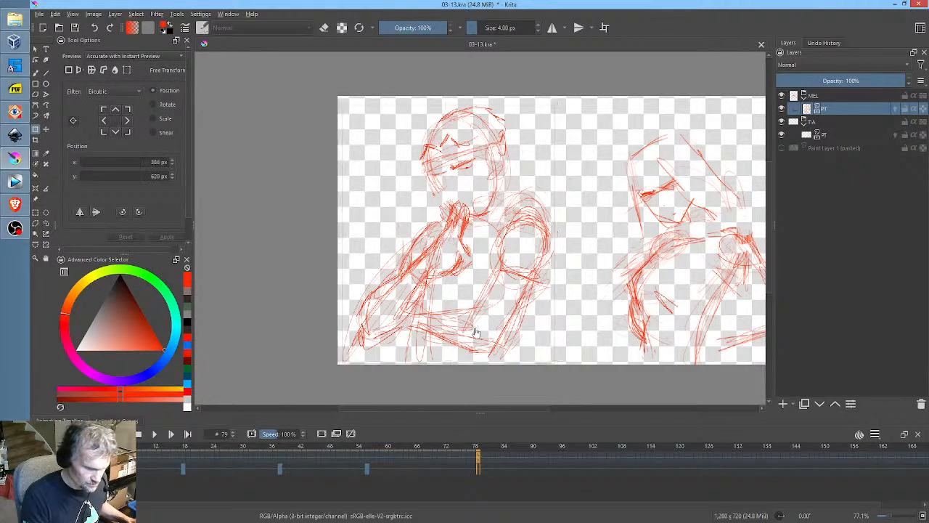
pyautogui.moveTo(564, 100); pyautogui.dragTo(549, 117)
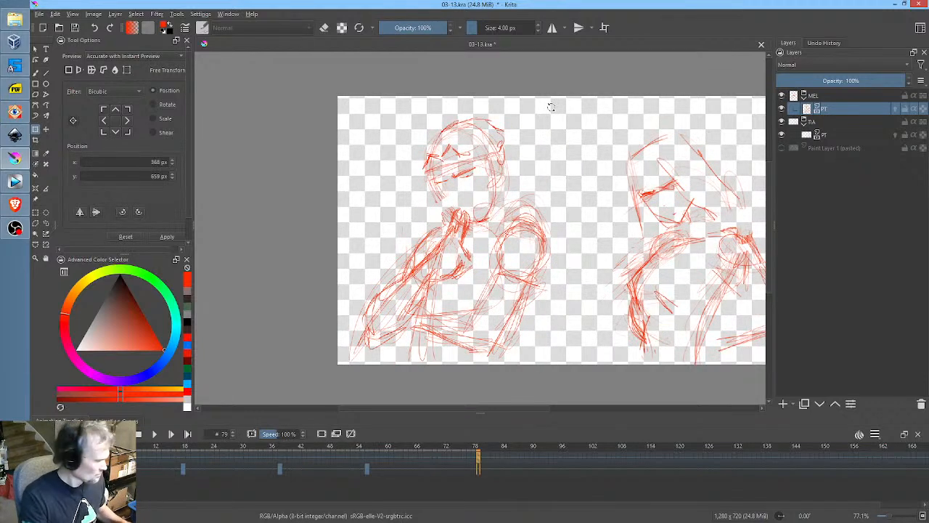
pyautogui.press('b')
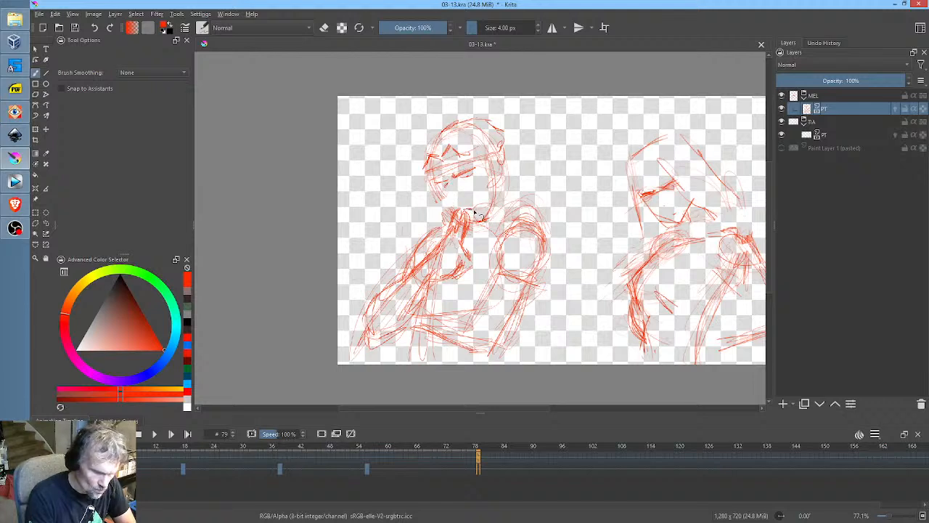
# Sketch MEL's spiky hair outline around the head, a small mouth, and the neck at frame 79
pyautogui.moveTo(434, 160)
pyautogui.mouseDown()
pyautogui.moveTo(436, 137)
pyautogui.moveTo(421, 136)
pyautogui.moveTo(421, 157)
pyautogui.moveTo(418, 148)
pyautogui.moveTo(454, 130)
pyautogui.moveTo(445, 133)
pyautogui.moveTo(446, 126)
pyautogui.moveTo(477, 118)
pyautogui.moveTo(496, 116)
pyautogui.moveTo(510, 147)
pyautogui.mouseUp()
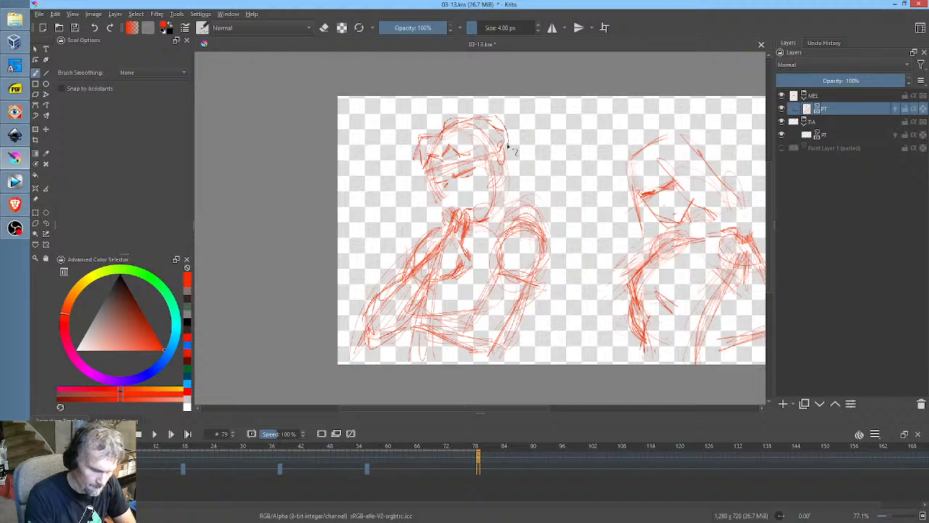
pyautogui.moveTo(414, 176)
pyautogui.mouseDown()
pyautogui.moveTo(457, 209)
pyautogui.moveTo(463, 229)
pyautogui.moveTo(462, 206)
pyautogui.mouseUp()
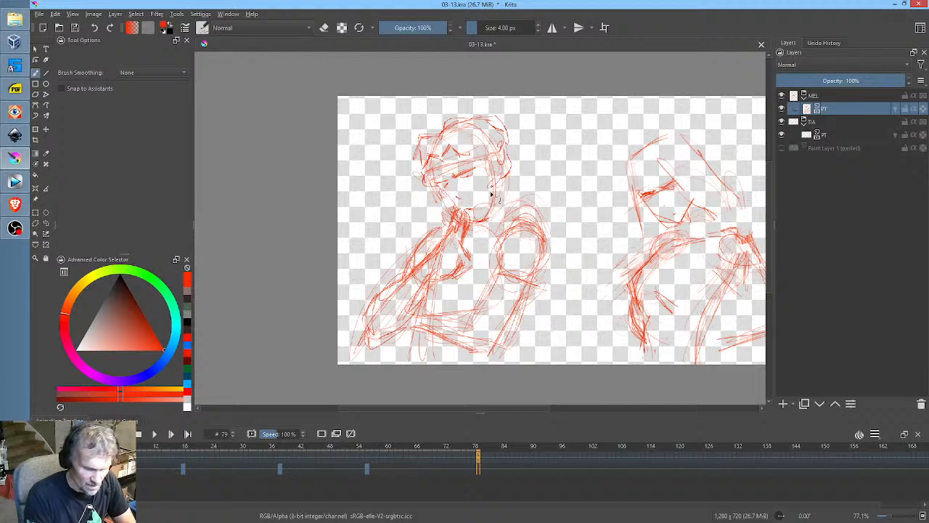
pyautogui.moveTo(500, 179); pyautogui.dragTo(499, 233)
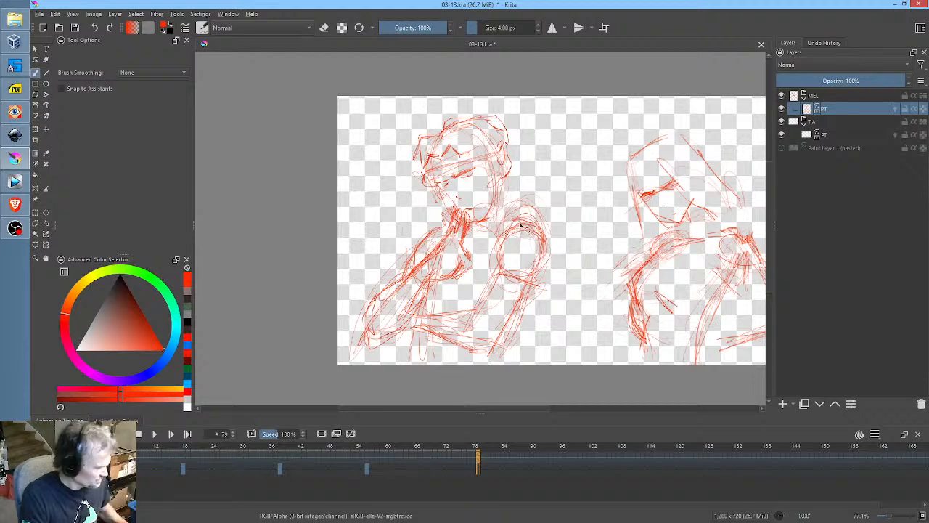
# Flip between neighbouring frames while sketching MEL's collar and the jacket's front edges below the neck at frame 79
pyautogui.press('.')
pyautogui.press(',')
pyautogui.press('.')
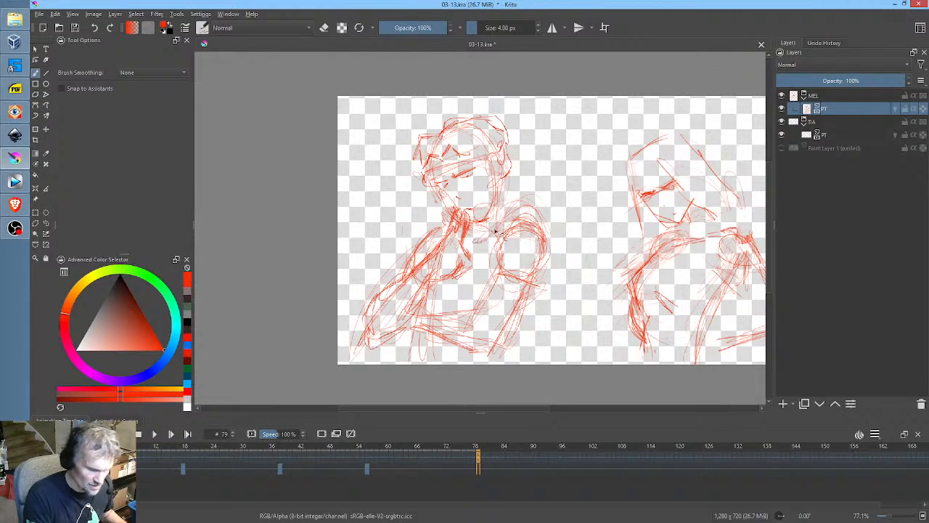
pyautogui.press(',')
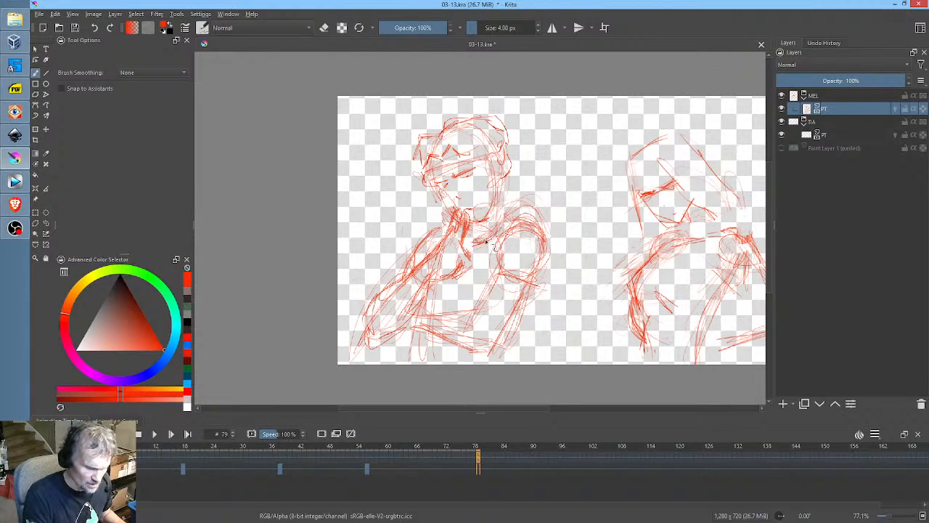
pyautogui.press('.')
pyautogui.press(',')
pyautogui.press('.')
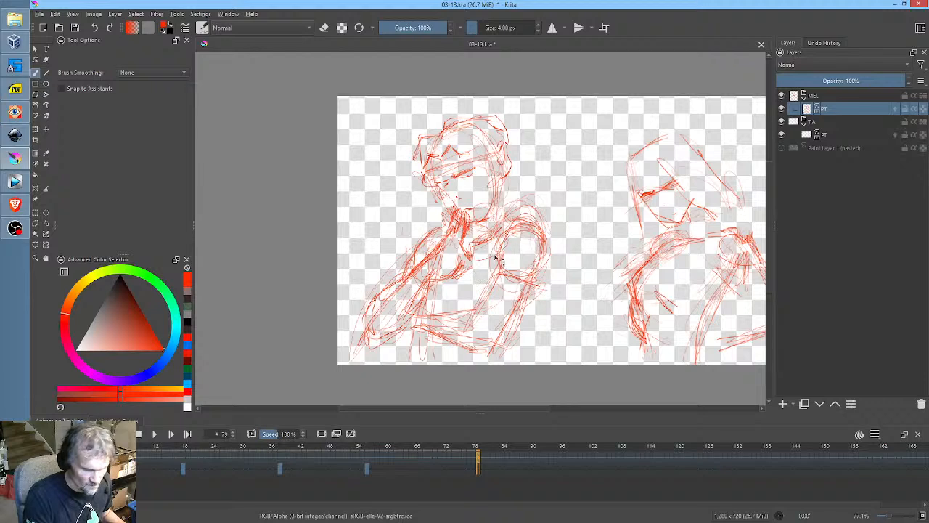
pyautogui.press(',')
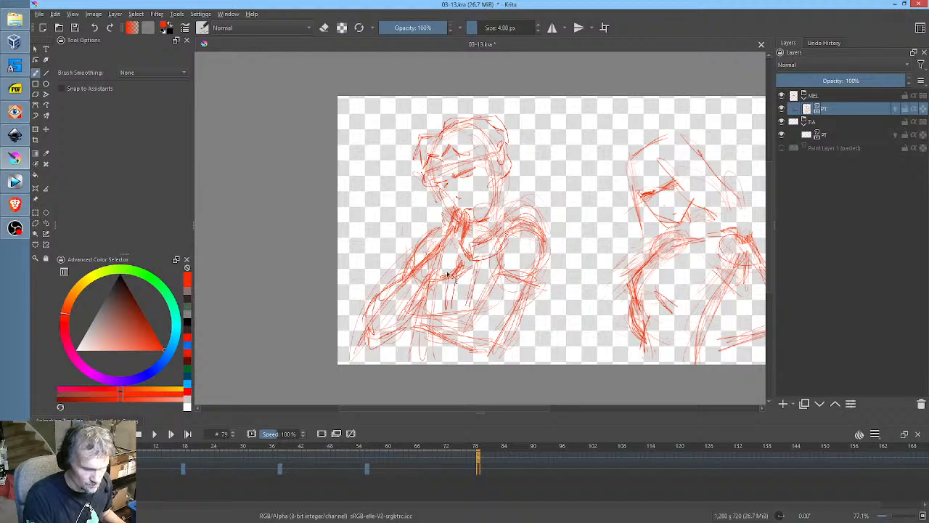
pyautogui.press('.')
pyautogui.press(',')
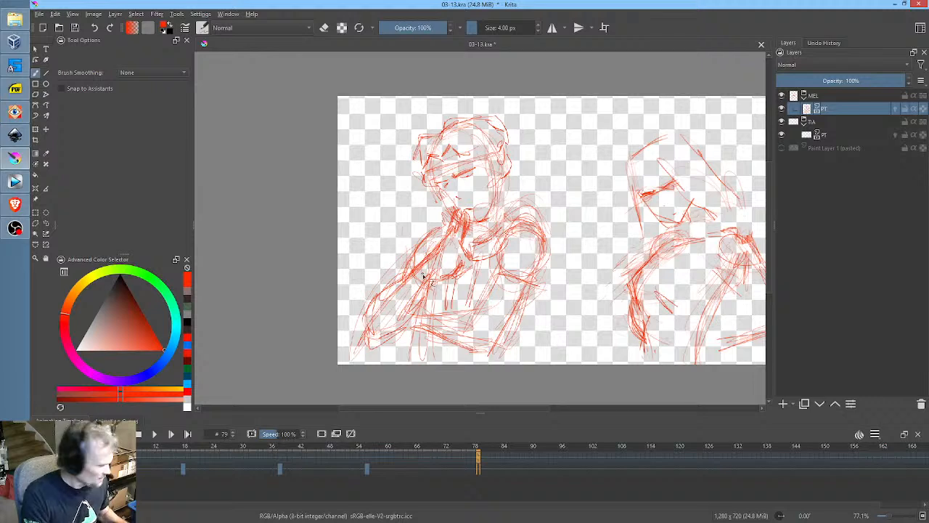
# Erase MEL's old lower forearm lines and redraw the raised arm with a higher, pointed elbow and a rounded hand beside it
pyautogui.hotkey('shift', 'b')
pyautogui.moveTo(439, 260)
pyautogui.mouseDown()
pyautogui.moveTo(399, 272)
pyautogui.moveTo(357, 318)
pyautogui.moveTo(381, 355)
pyautogui.moveTo(441, 285)
pyautogui.moveTo(376, 272)
pyautogui.moveTo(359, 290)
pyautogui.mouseUp()
pyautogui.press('b')
pyautogui.press('e')
pyautogui.moveTo(411, 264)
pyautogui.mouseDown()
pyautogui.moveTo(386, 269)
pyautogui.moveTo(363, 300)
pyautogui.moveTo(384, 307)
pyautogui.moveTo(429, 290)
pyautogui.moveTo(430, 271)
pyautogui.moveTo(447, 285)
pyautogui.moveTo(420, 273)
pyautogui.moveTo(441, 288)
pyautogui.mouseUp()
pyautogui.moveTo(372, 279)
pyautogui.mouseDown()
pyautogui.moveTo(363, 295)
pyautogui.moveTo(427, 285)
pyautogui.moveTo(404, 305)
pyautogui.moveTo(427, 312)
pyautogui.moveTo(439, 291)
pyautogui.moveTo(432, 312)
pyautogui.moveTo(450, 313)
pyautogui.moveTo(457, 351)
pyautogui.mouseUp()
pyautogui.press('p')
pyautogui.press('e')
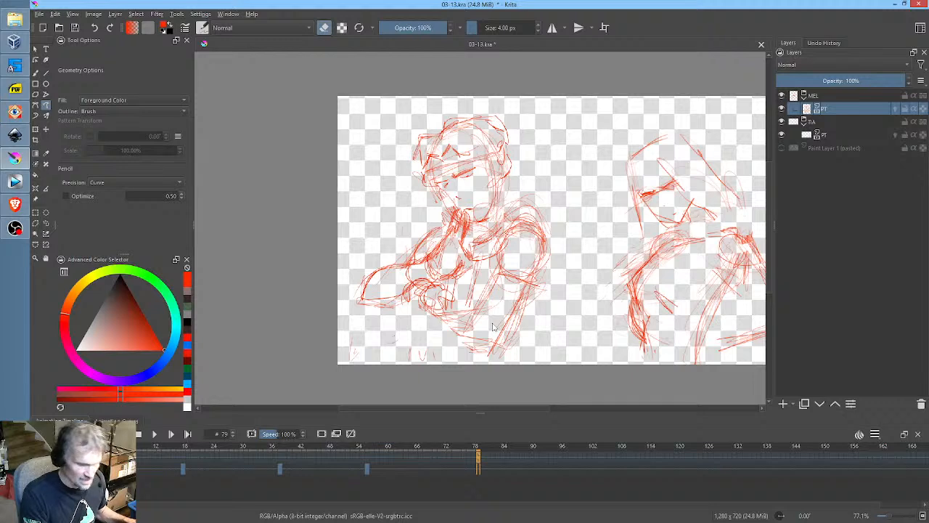
# Reinforce the folded arm's lower contour, the hand and the raised arm's outline on MEL at frame 79
pyautogui.press('b')
pyautogui.press('e')
pyautogui.moveTo(430, 292)
pyautogui.mouseDown()
pyautogui.moveTo(421, 319)
pyautogui.moveTo(446, 332)
pyautogui.moveTo(436, 317)
pyautogui.moveTo(492, 356)
pyautogui.moveTo(470, 283)
pyautogui.mouseUp()
pyautogui.moveTo(414, 270)
pyautogui.mouseDown()
pyautogui.moveTo(369, 292)
pyautogui.moveTo(438, 231)
pyautogui.moveTo(421, 261)
pyautogui.moveTo(392, 253)
pyautogui.mouseUp()
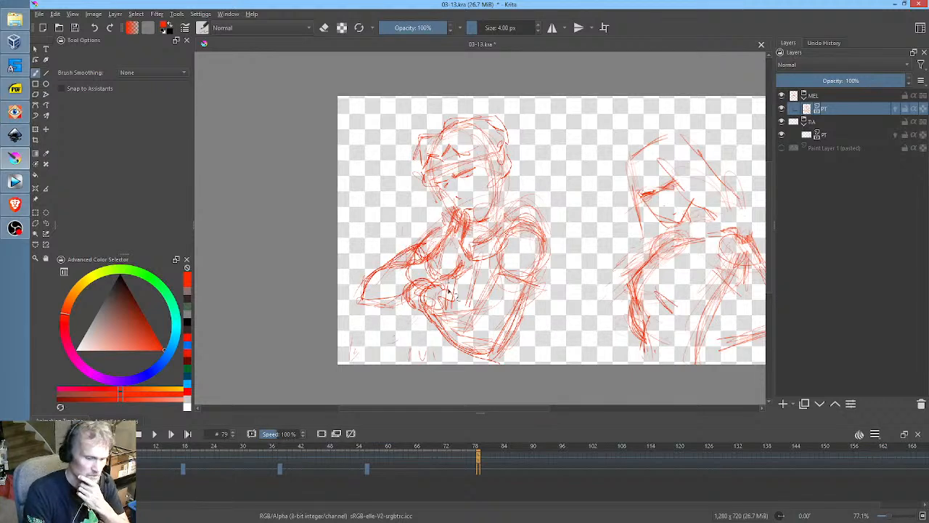
# Extend MEL's torso sides down to the canvas's lower edge at frame 79, and compare the pose with frame 0
pyautogui.moveTo(450, 294)
pyautogui.mouseDown()
pyautogui.moveTo(419, 303)
pyautogui.moveTo(411, 366)
pyautogui.mouseUp()
pyautogui.moveTo(531, 304); pyautogui.dragTo(514, 367)
pyautogui.moveTo(429, 305); pyautogui.dragTo(420, 363)
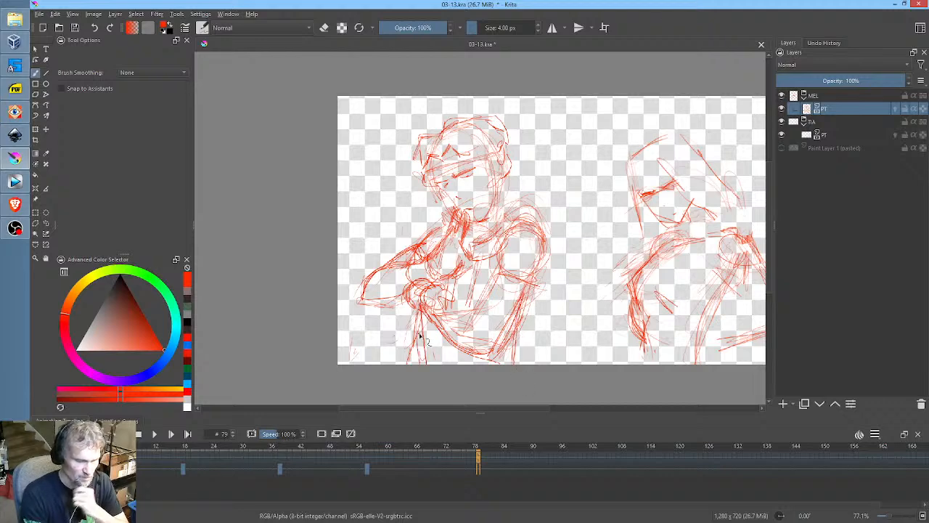
pyautogui.press('Home')
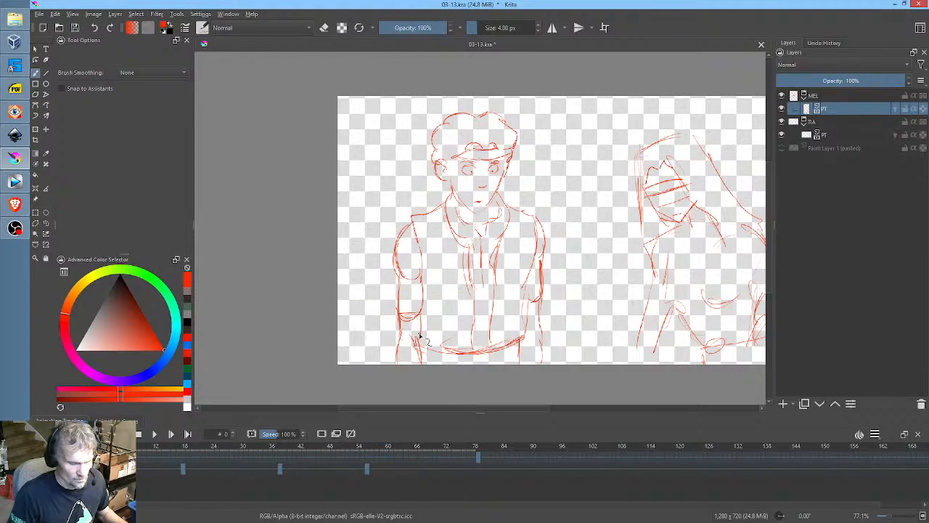
pyautogui.press('End')
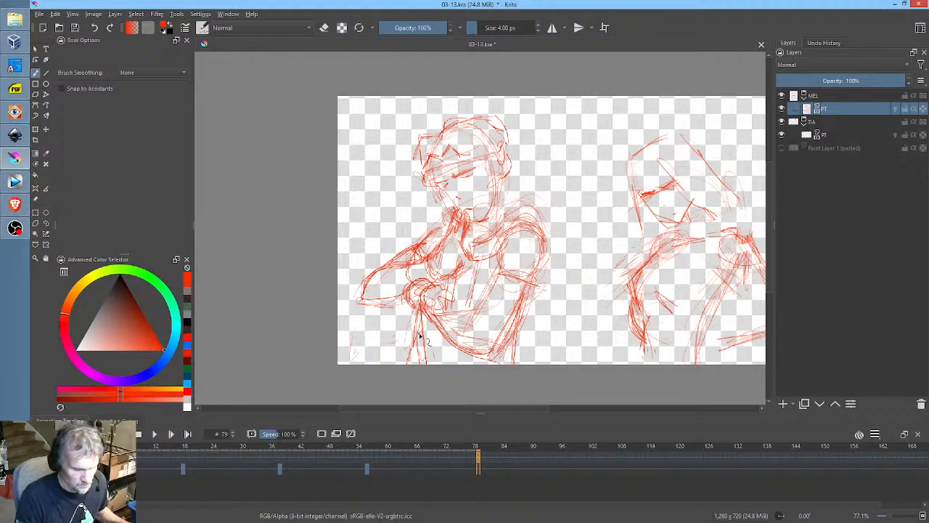
# Play the animation to time the next pose, and create a blank keyframe at frame 99 on MEL's PT layer
pyautogui.press('space')
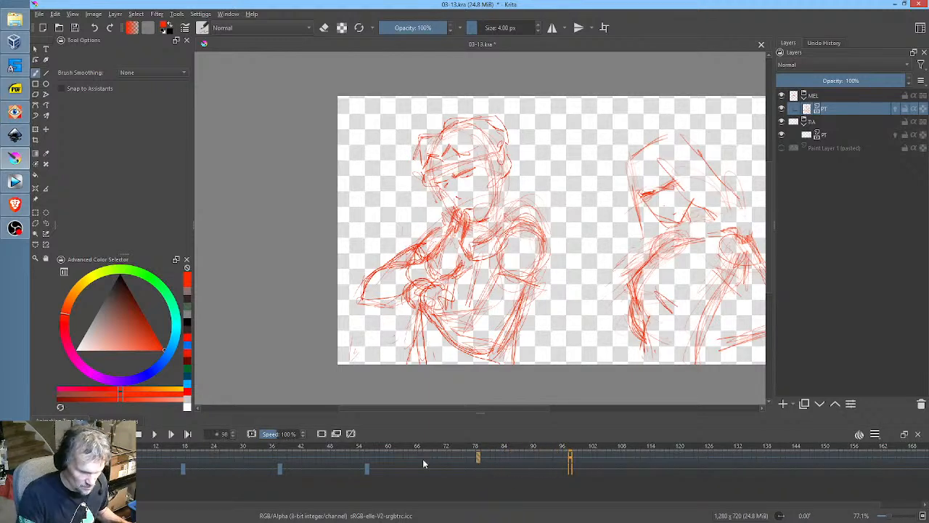
pyautogui.click(424, 461)
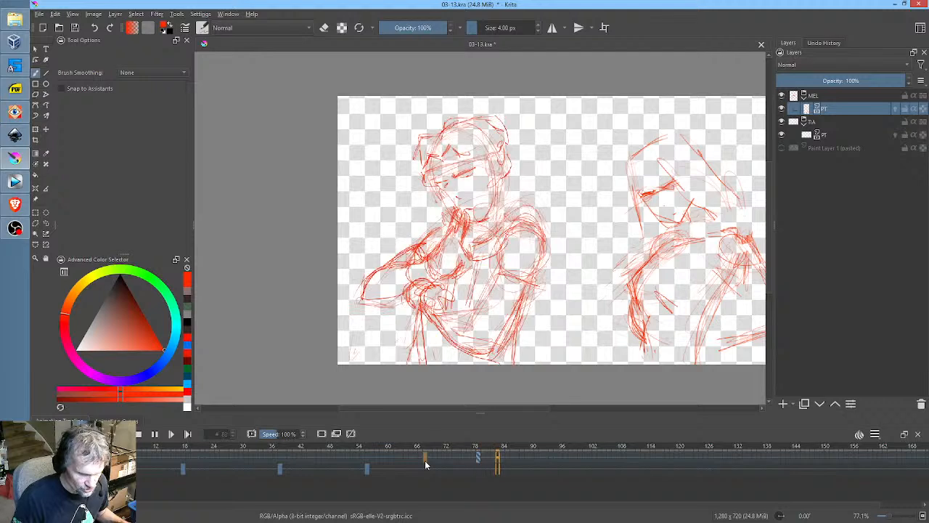
pyautogui.press('space')
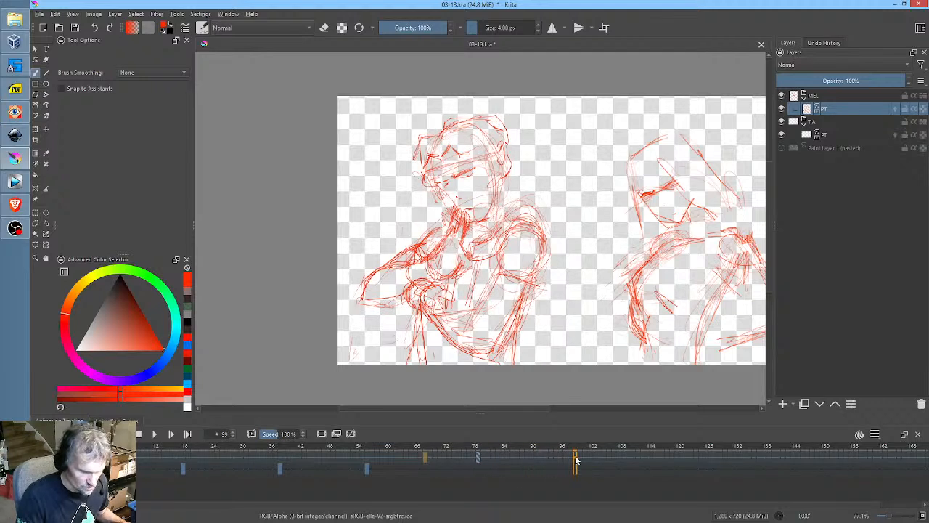
pyautogui.click(575, 458)
pyautogui.press('Delete')
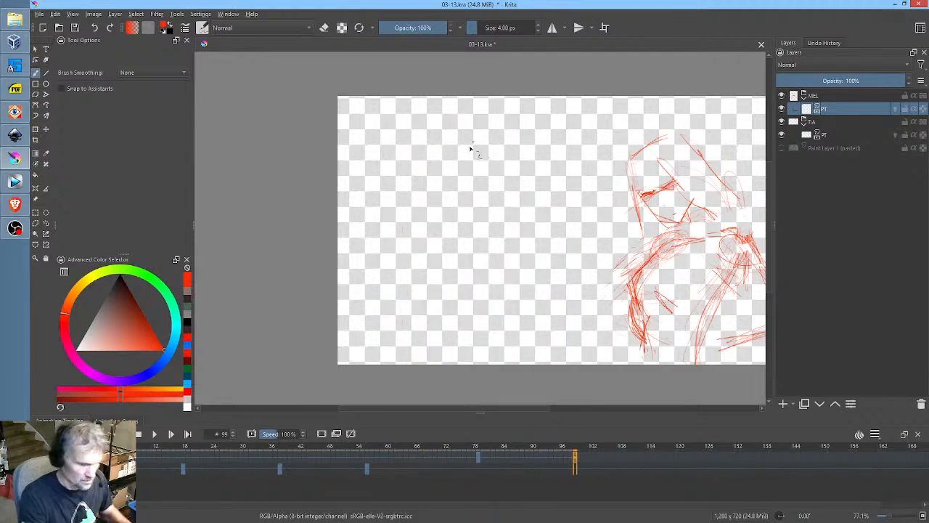
# Sketch MEL's tilted oval head, the rounded far-side shoulder and the hand shape below the chin at frame 99
pyautogui.moveTo(516, 199)
pyautogui.mouseDown()
pyautogui.moveTo(472, 219)
pyautogui.moveTo(460, 179)
pyautogui.moveTo(468, 196)
pyautogui.moveTo(481, 168)
pyautogui.mouseUp()
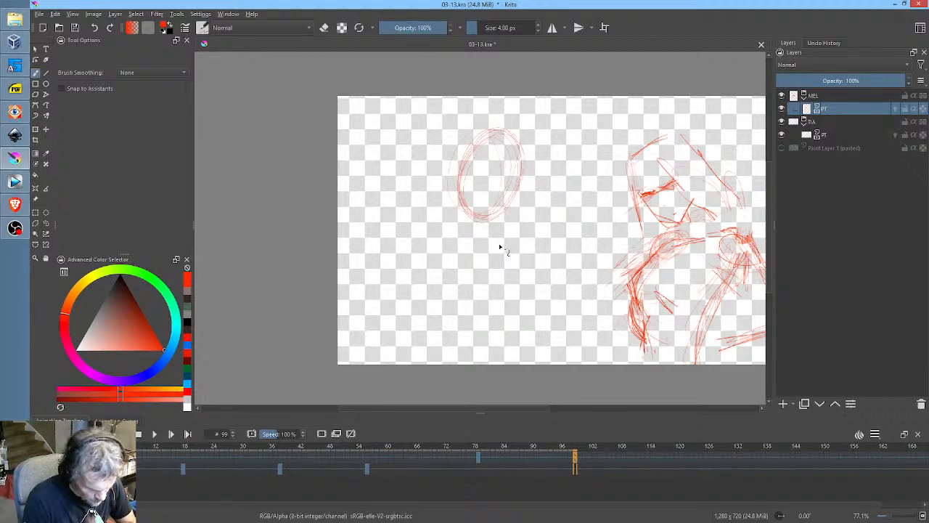
pyautogui.moveTo(498, 248)
pyautogui.mouseDown()
pyautogui.moveTo(503, 253)
pyautogui.moveTo(512, 241)
pyautogui.moveTo(508, 257)
pyautogui.moveTo(521, 276)
pyautogui.moveTo(481, 293)
pyautogui.moveTo(540, 276)
pyautogui.mouseUp()
pyautogui.moveTo(446, 214)
pyautogui.mouseDown()
pyautogui.moveTo(417, 248)
pyautogui.moveTo(439, 208)
pyautogui.moveTo(425, 247)
pyautogui.moveTo(426, 220)
pyautogui.moveTo(432, 213)
pyautogui.moveTo(432, 278)
pyautogui.mouseUp()
pyautogui.moveTo(421, 246); pyautogui.dragTo(415, 293)
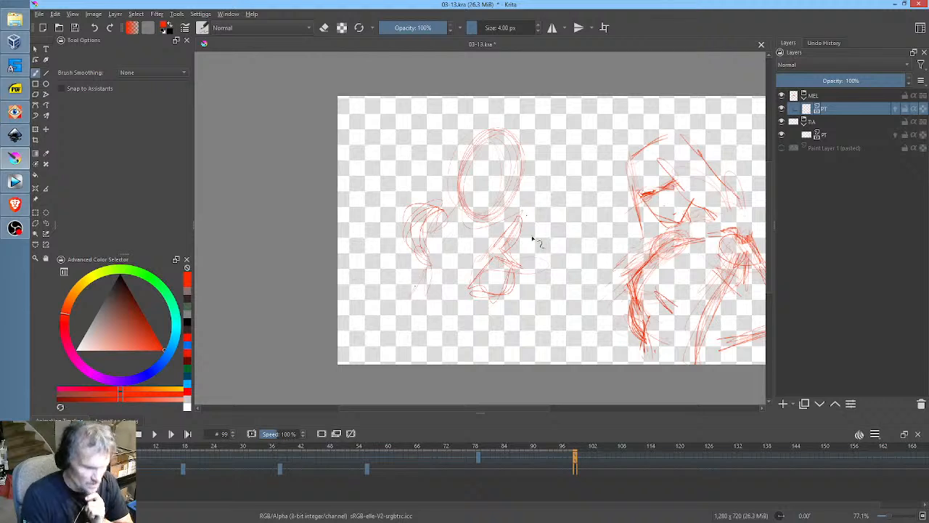
# Sketch MEL's upper arms and the forearm bent across the waist toward the hand at frame 99
pyautogui.moveTo(533, 218); pyautogui.dragTo(536, 251)
pyautogui.moveTo(438, 260); pyautogui.dragTo(392, 251)
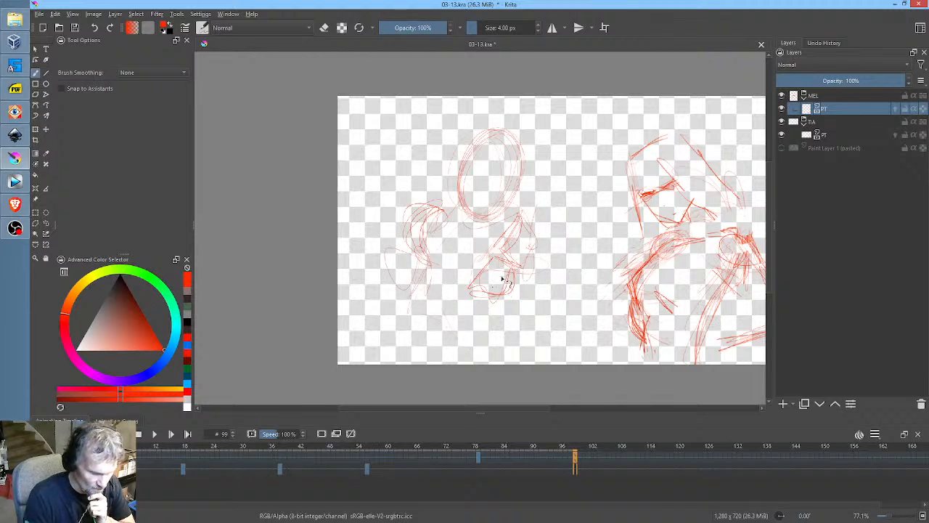
pyautogui.moveTo(418, 296)
pyautogui.mouseDown()
pyautogui.moveTo(400, 303)
pyautogui.moveTo(408, 326)
pyautogui.moveTo(434, 326)
pyautogui.moveTo(496, 298)
pyautogui.moveTo(441, 332)
pyautogui.moveTo(411, 239)
pyautogui.moveTo(535, 257)
pyautogui.moveTo(535, 275)
pyautogui.moveTo(509, 305)
pyautogui.moveTo(537, 193)
pyautogui.mouseUp()
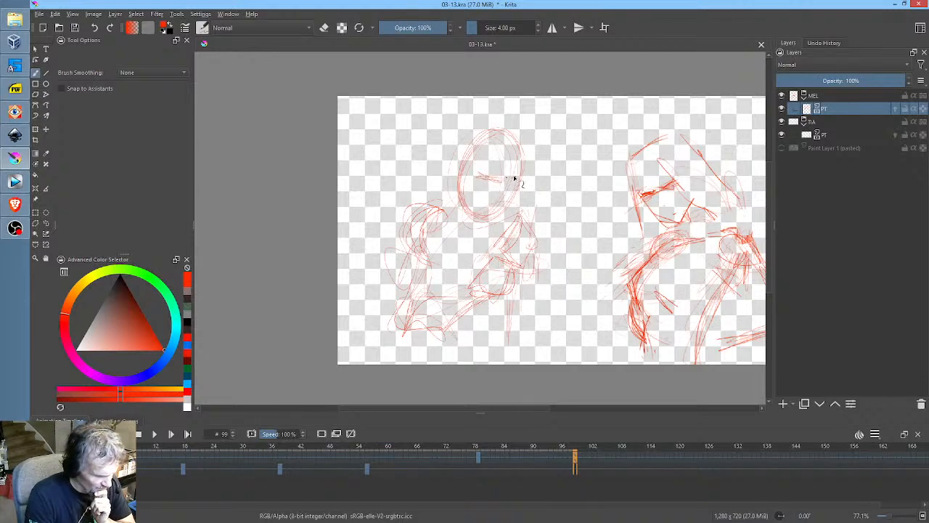
# Draw the eye line with short nose-bridge strokes and a small curved mouth on MEL's face at frame 99
pyautogui.scroll(3, 504, 208)
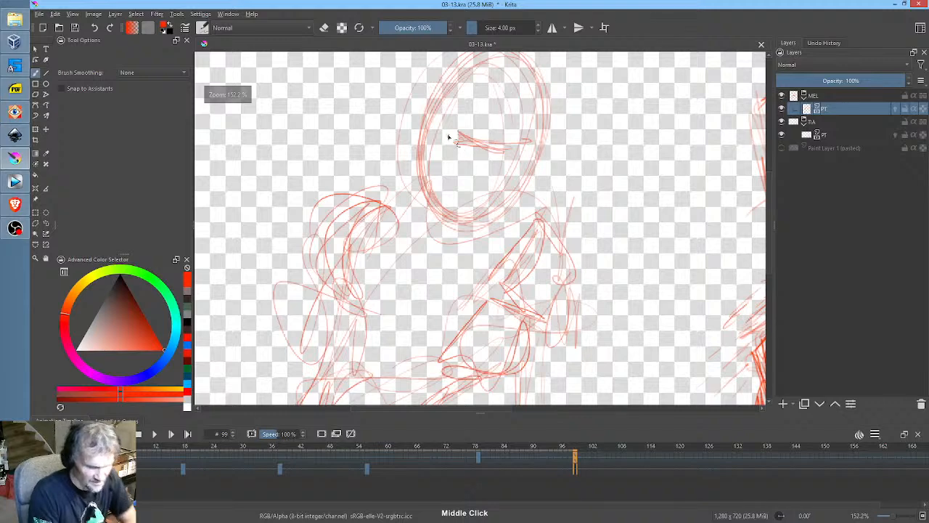
pyautogui.moveTo(494, 137)
pyautogui.mouseDown()
pyautogui.moveTo(492, 150)
pyautogui.moveTo(501, 148)
pyautogui.mouseUp()
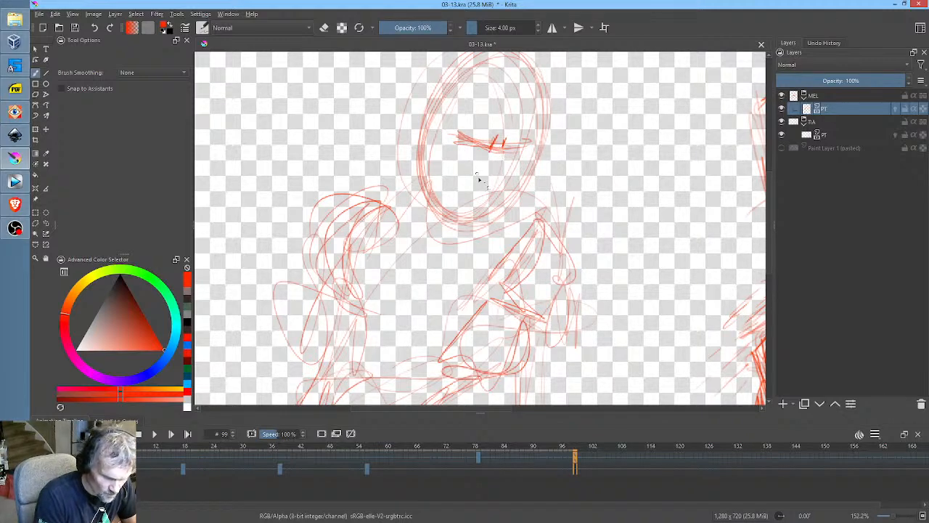
pyautogui.moveTo(487, 203); pyautogui.dragTo(497, 218)
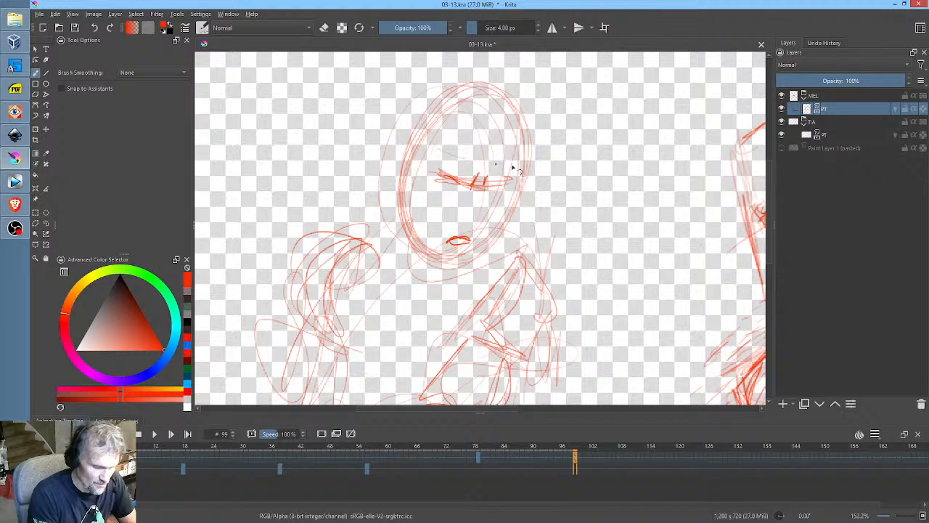
# Draw the headband across MEL's forehead and define the eyes, nose, jawline and near-side ear at frame 99
pyautogui.moveTo(512, 166)
pyautogui.mouseDown()
pyautogui.moveTo(422, 162)
pyautogui.moveTo(508, 165)
pyautogui.moveTo(450, 168)
pyautogui.moveTo(478, 170)
pyautogui.moveTo(487, 169)
pyautogui.moveTo(429, 160)
pyautogui.moveTo(499, 155)
pyautogui.moveTo(460, 146)
pyautogui.moveTo(508, 136)
pyautogui.moveTo(432, 147)
pyautogui.mouseUp()
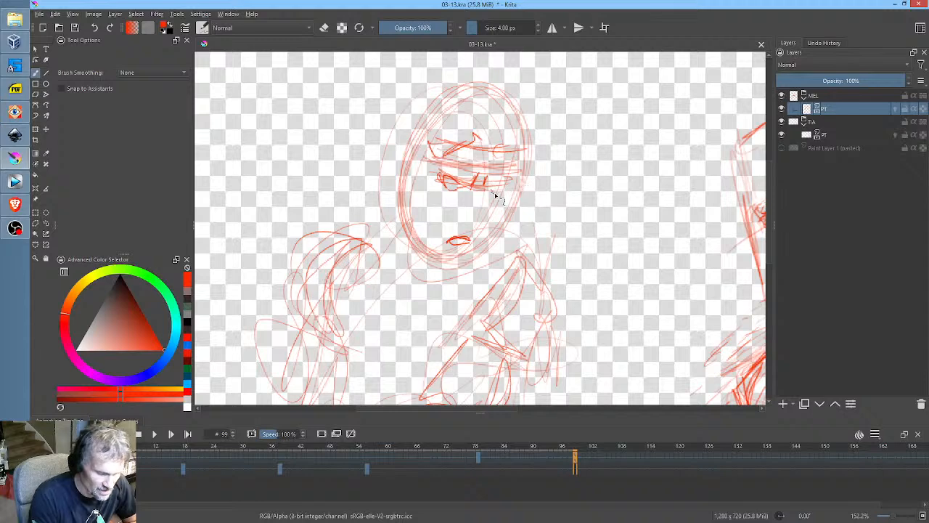
pyautogui.moveTo(495, 194); pyautogui.dragTo(502, 187)
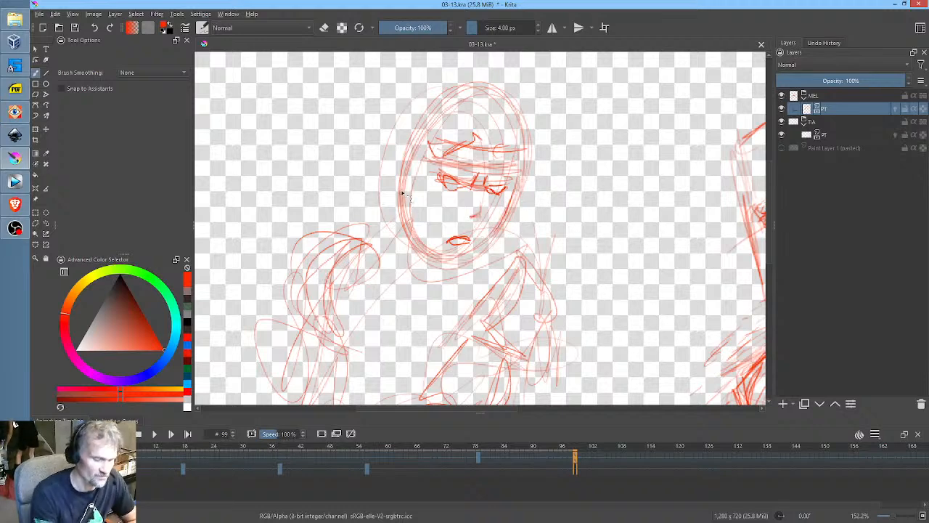
pyautogui.moveTo(418, 225)
pyautogui.mouseDown()
pyautogui.moveTo(452, 261)
pyautogui.moveTo(443, 267)
pyautogui.moveTo(466, 265)
pyautogui.moveTo(494, 233)
pyautogui.mouseUp()
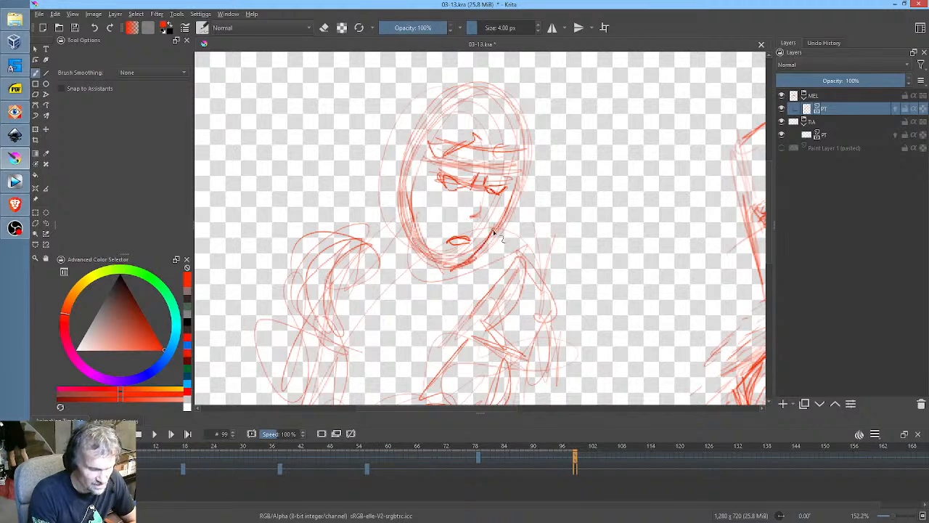
pyautogui.moveTo(401, 181)
pyautogui.mouseDown()
pyautogui.moveTo(408, 229)
pyautogui.moveTo(416, 156)
pyautogui.moveTo(398, 196)
pyautogui.moveTo(393, 169)
pyautogui.mouseUp()
pyautogui.moveTo(519, 207)
pyautogui.mouseDown()
pyautogui.moveTo(430, 250)
pyautogui.moveTo(411, 218)
pyautogui.mouseUp()
pyautogui.moveTo(501, 200); pyautogui.dragTo(480, 225)
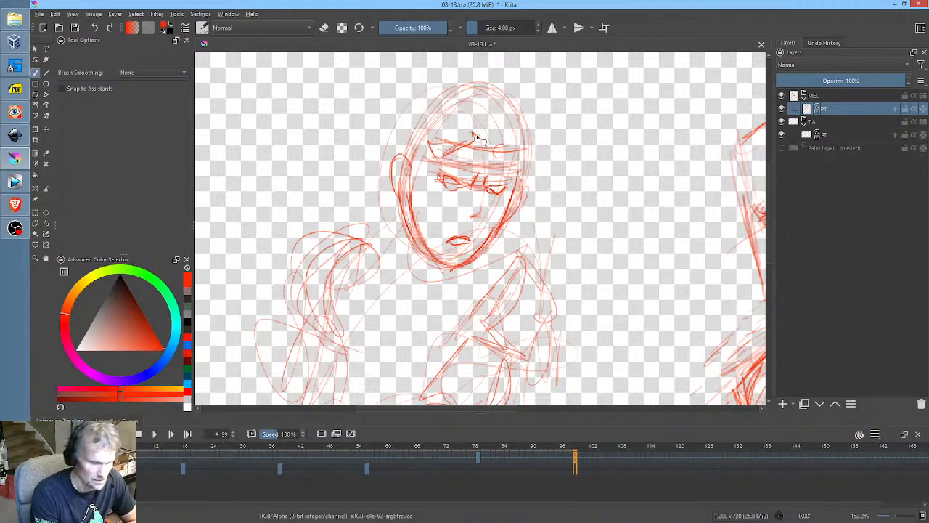
# Draw the wavy hair outline around MEL's headband and darken the downcast eyes with pupils at frame 99
pyautogui.moveTo(475, 138)
pyautogui.mouseDown()
pyautogui.moveTo(424, 153)
pyautogui.moveTo(403, 138)
pyautogui.mouseUp()
pyautogui.moveTo(481, 99)
pyautogui.mouseDown()
pyautogui.moveTo(442, 83)
pyautogui.moveTo(412, 109)
pyautogui.moveTo(392, 153)
pyautogui.moveTo(498, 105)
pyautogui.moveTo(534, 124)
pyautogui.moveTo(538, 153)
pyautogui.moveTo(514, 108)
pyautogui.moveTo(523, 99)
pyautogui.moveTo(544, 129)
pyautogui.moveTo(524, 177)
pyautogui.mouseUp()
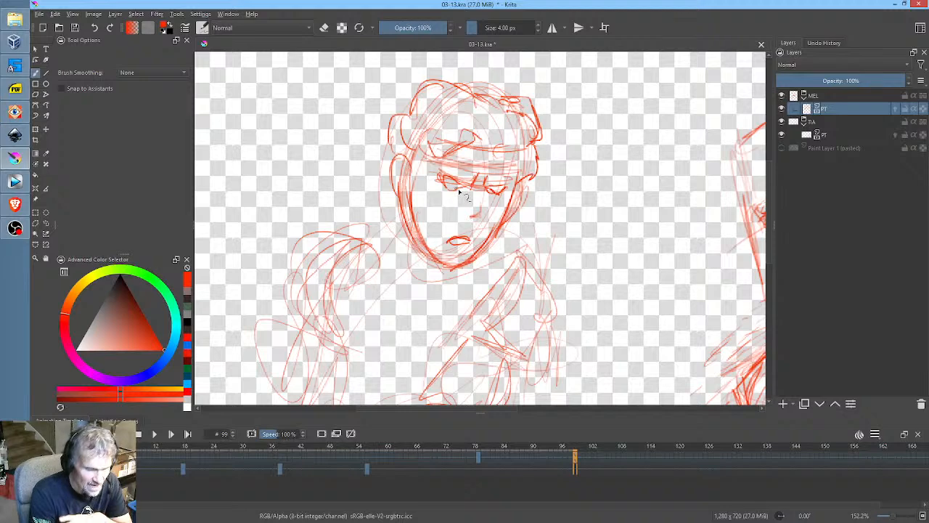
pyautogui.moveTo(458, 191); pyautogui.dragTo(455, 188)
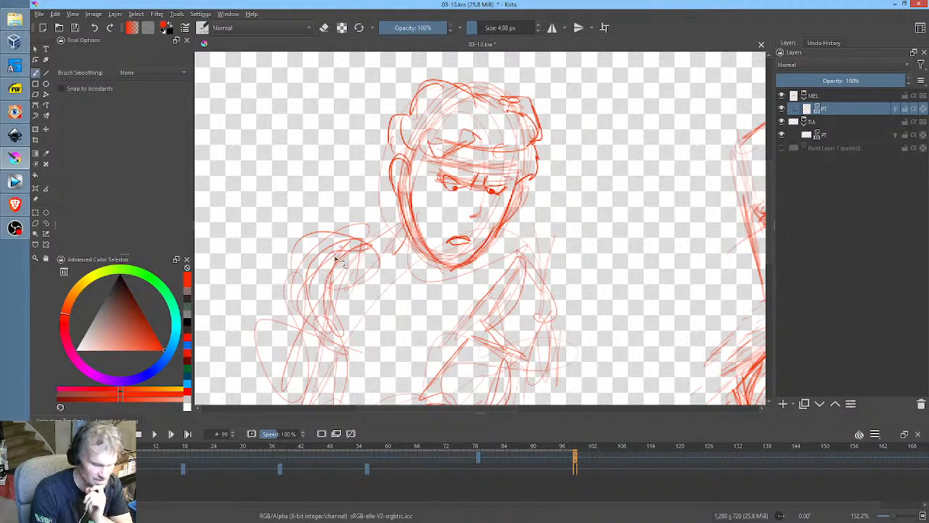
# Firm up MEL's near shoulder and the raised hand, with its extended index finger, thumb, curled fingers and rounded wrist cuff
pyautogui.moveTo(338, 259)
pyautogui.mouseDown()
pyautogui.moveTo(329, 322)
pyautogui.moveTo(315, 297)
pyautogui.moveTo(345, 253)
pyautogui.moveTo(357, 253)
pyautogui.moveTo(353, 324)
pyautogui.mouseUp()
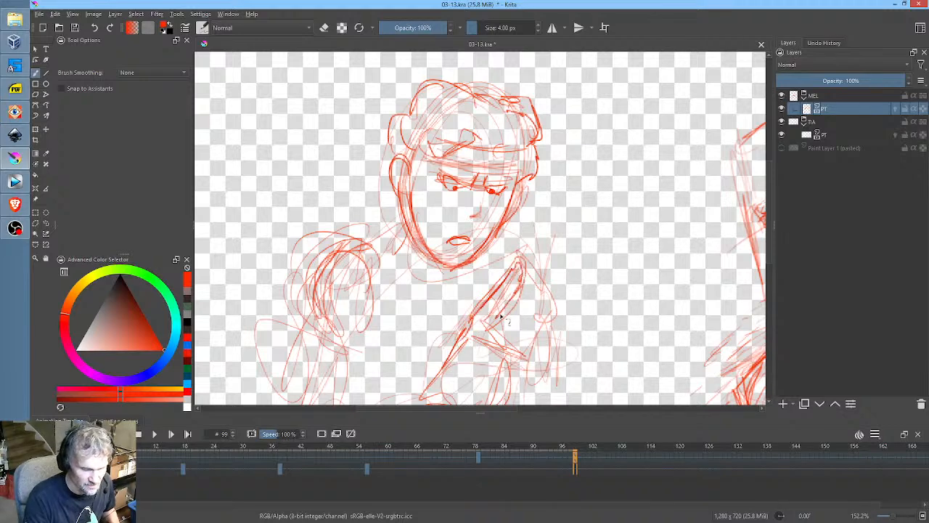
pyautogui.middleClick(515, 355)
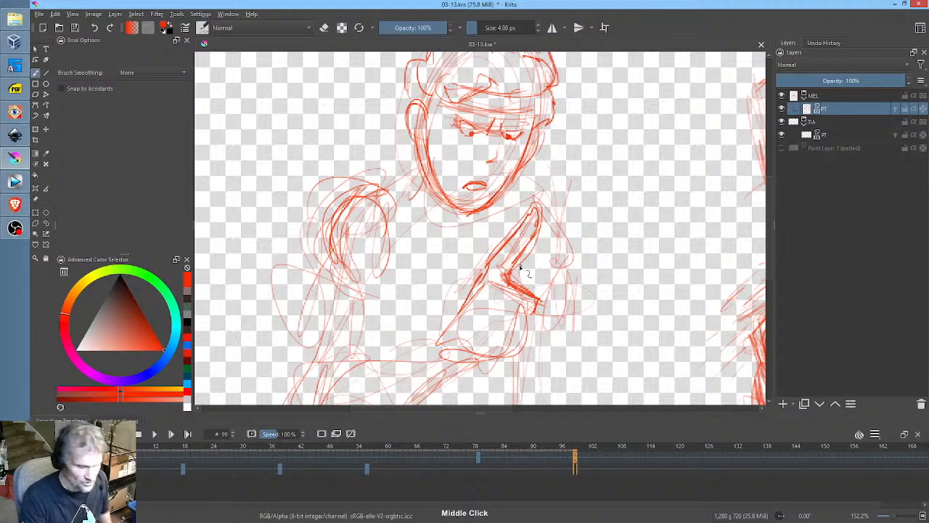
pyautogui.moveTo(524, 263); pyautogui.dragTo(527, 280)
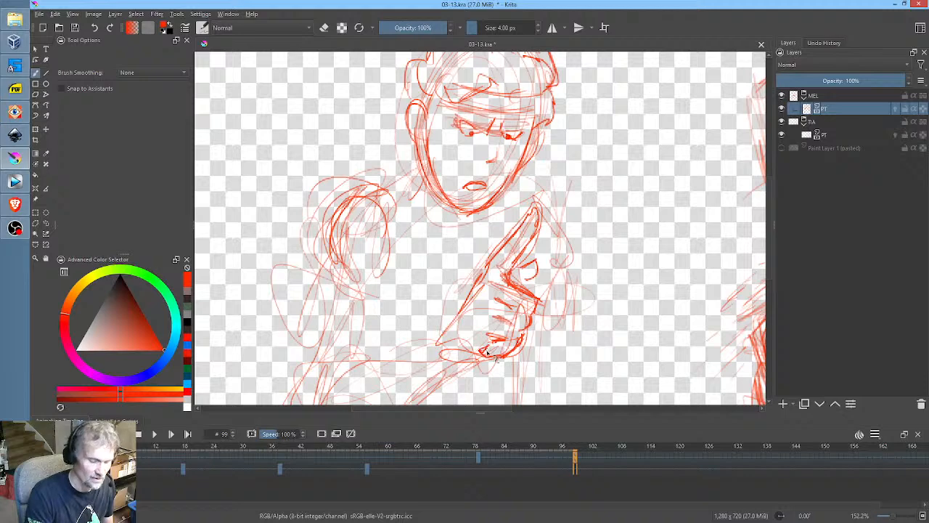
pyautogui.moveTo(444, 336)
pyautogui.mouseDown()
pyautogui.moveTo(428, 359)
pyautogui.moveTo(435, 341)
pyautogui.moveTo(457, 352)
pyautogui.mouseUp()
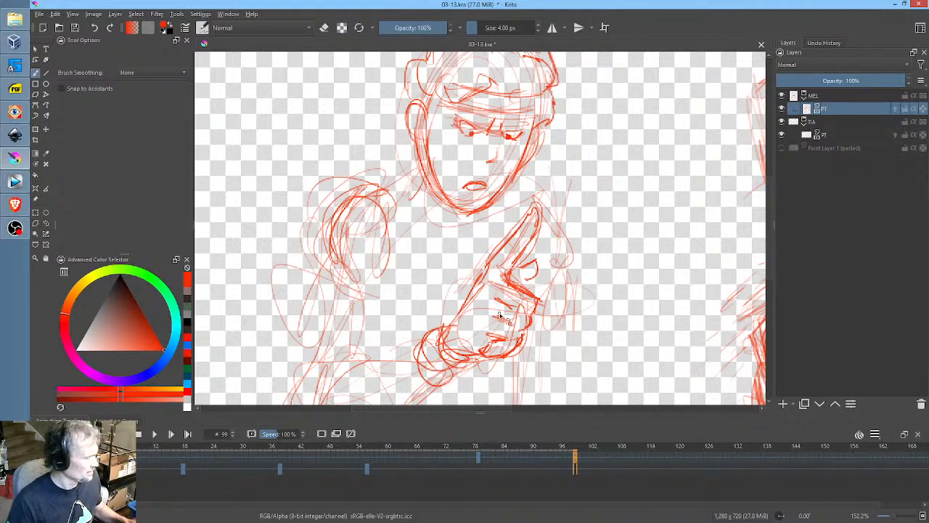
# Play the animation repeatedly with both characters in view to examine the timing of MEL's poses against TIA's
pyautogui.scroll(-4, 628, 187)
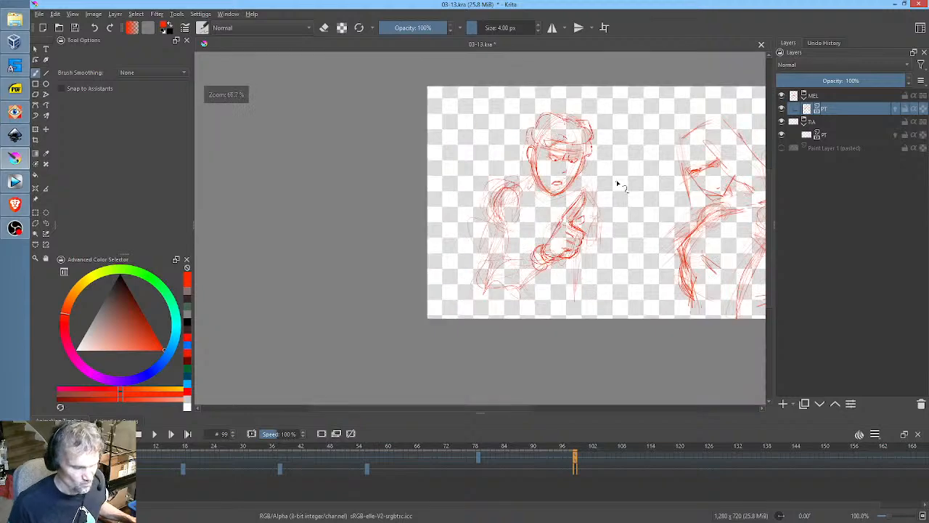
pyautogui.moveTo(616, 183); pyautogui.dragTo(561, 195)
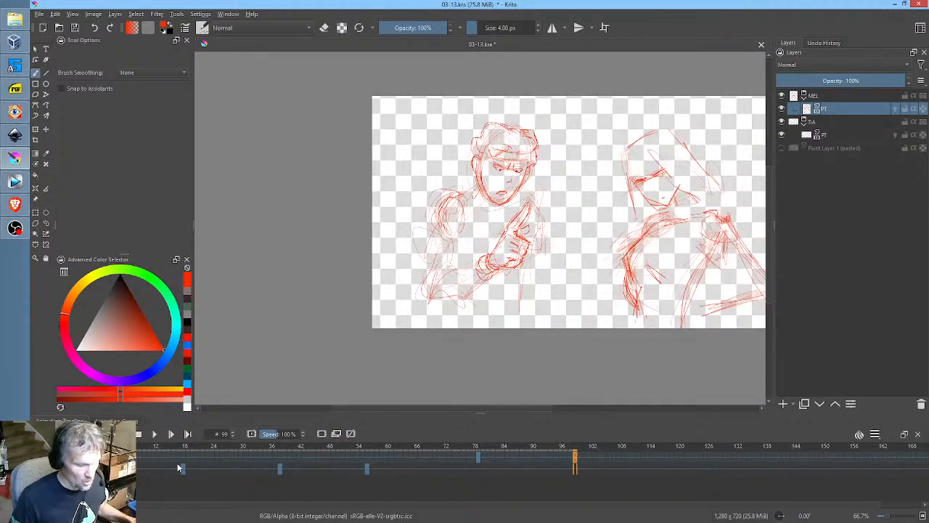
pyautogui.press('space')
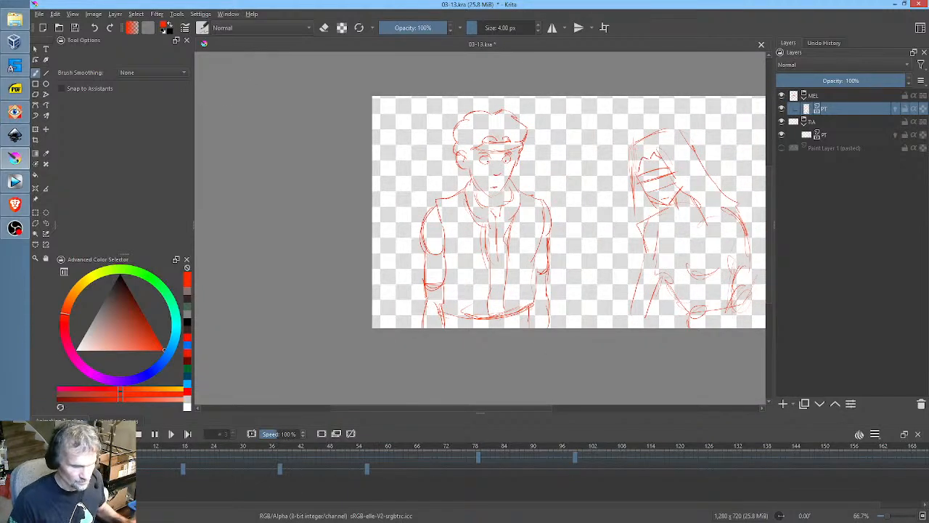
pyautogui.moveTo(665, 195); pyautogui.dragTo(589, 210)
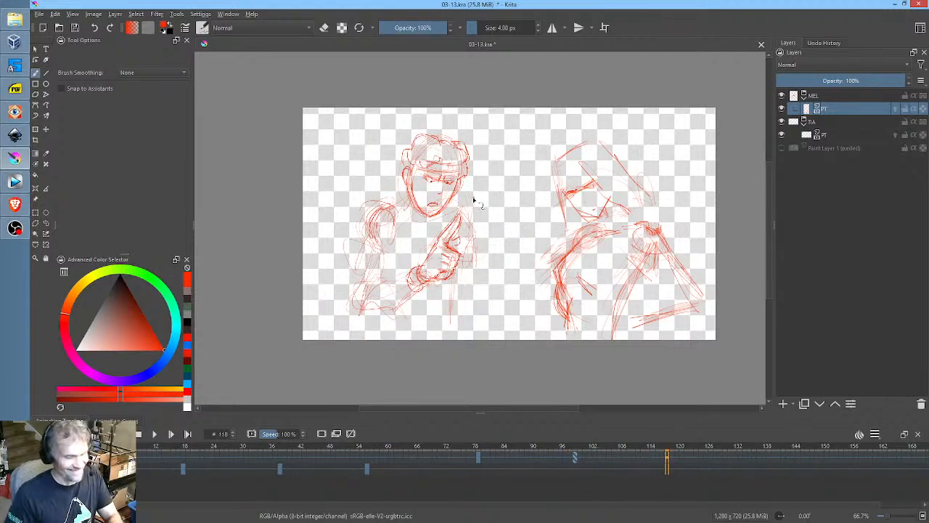
pyautogui.scroll(3, 469, 197)
pyautogui.scroll(-1, 469, 197)
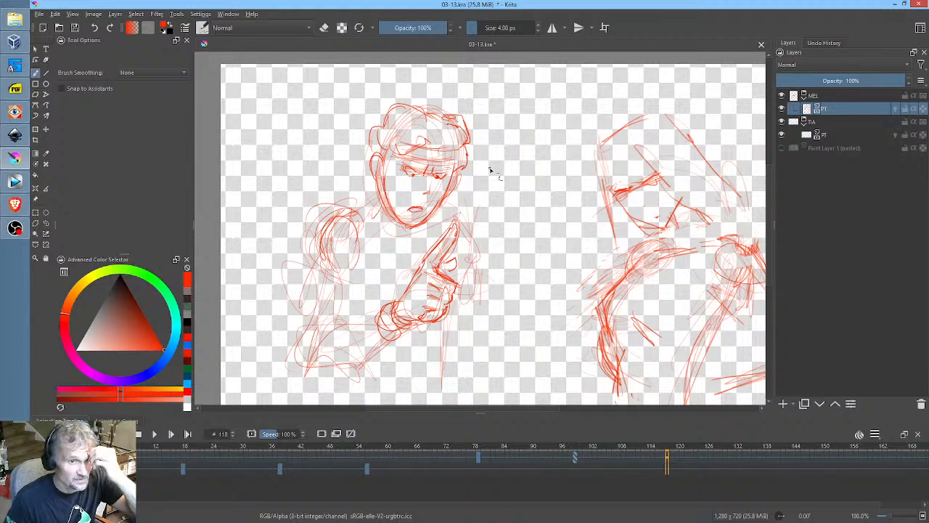
pyautogui.press('space')
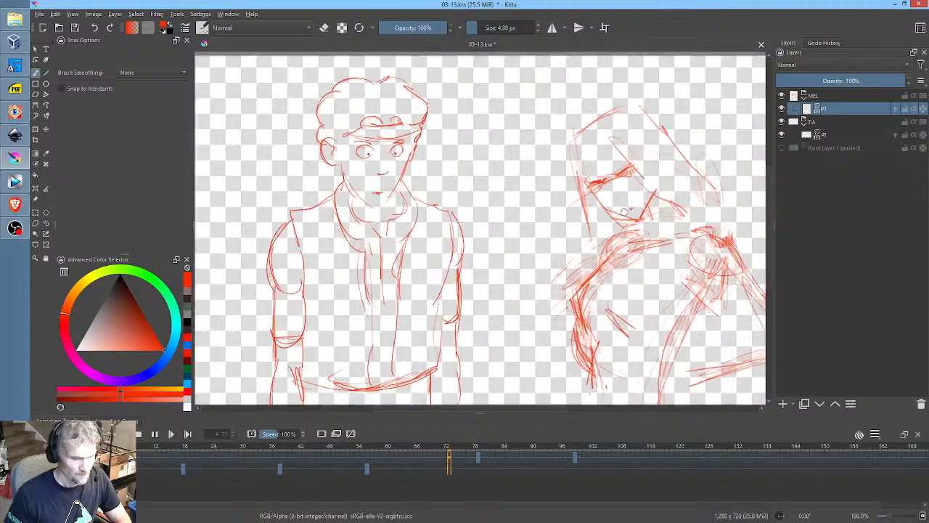
pyautogui.scroll(-2, 624, 211)
pyautogui.scroll(2, 624, 210)
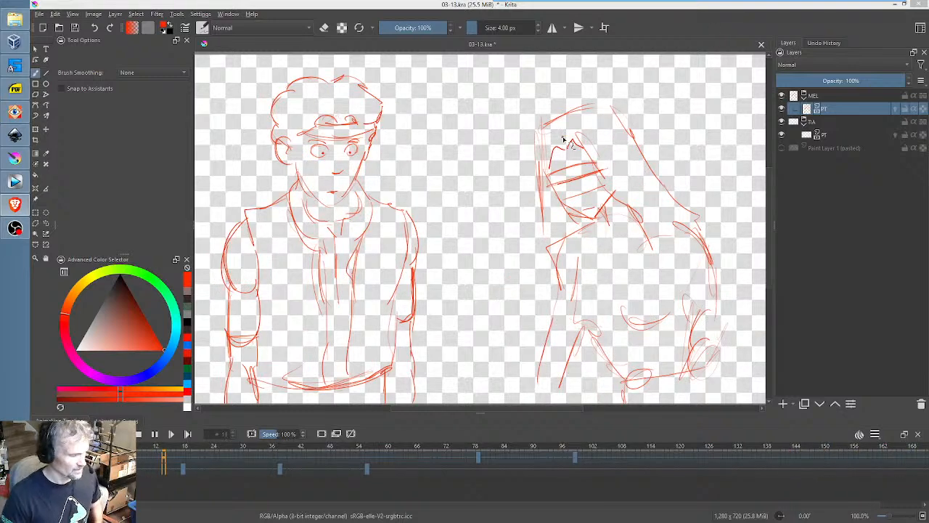
pyautogui.middleClick(472, 240)
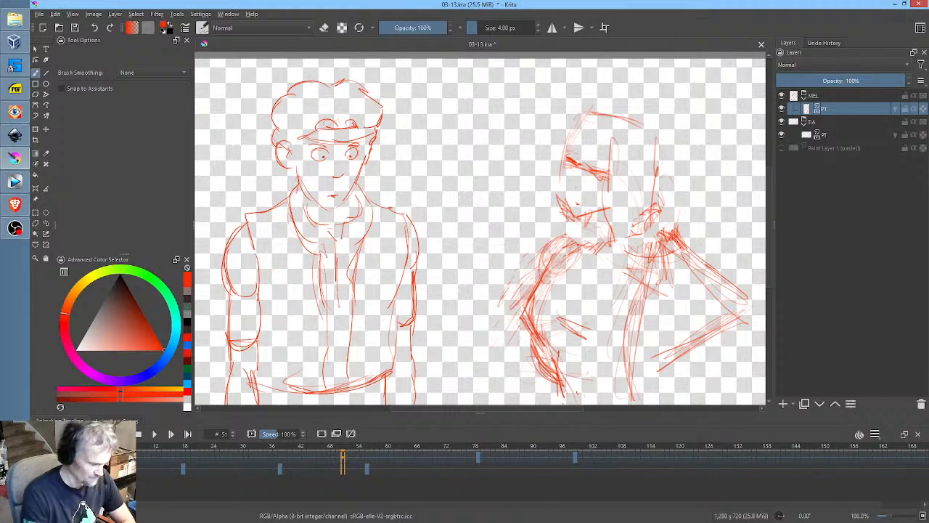
pyautogui.press('space')
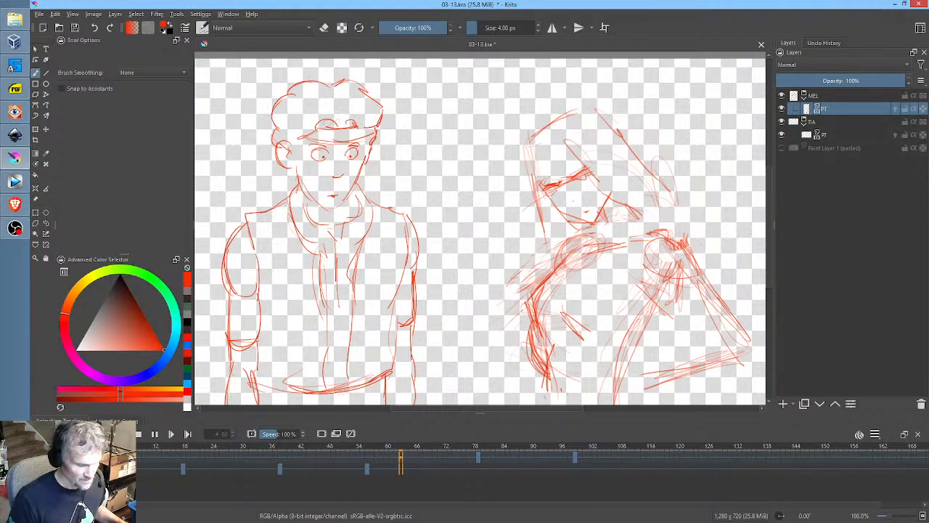
pyautogui.press('space')
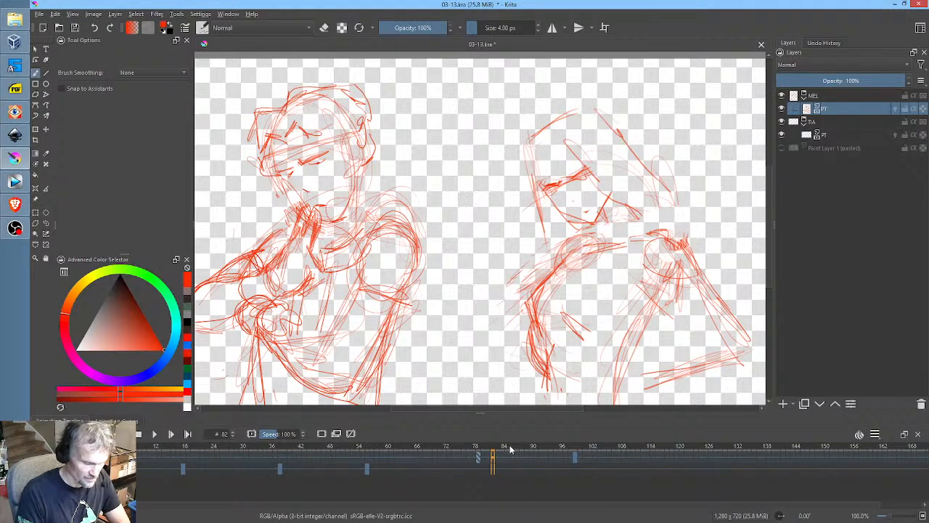
# Return to frame 99 and firm up MEL's near upper arm, sleeve edge, elbow and forearm leading to the raised hand
pyautogui.moveTo(509, 450); pyautogui.dragTo(572, 456)
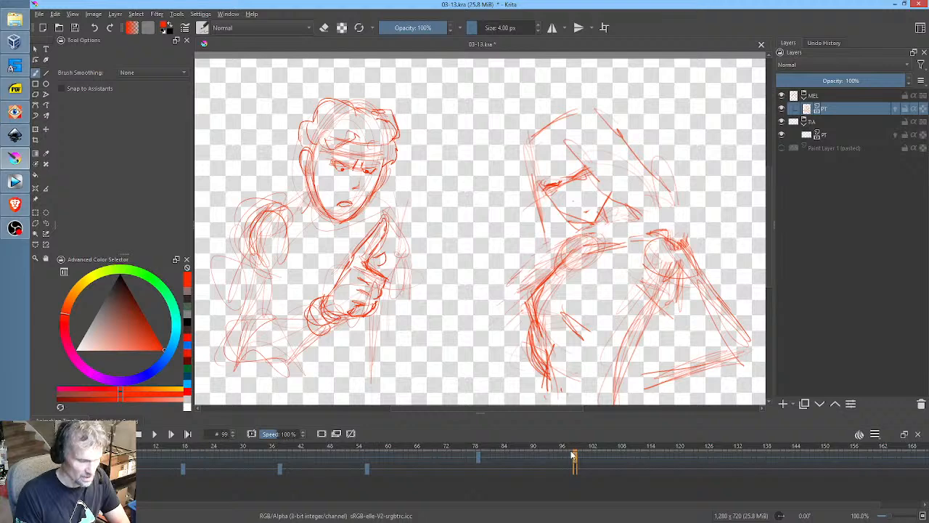
pyautogui.moveTo(274, 215)
pyautogui.mouseDown()
pyautogui.moveTo(250, 243)
pyautogui.moveTo(262, 219)
pyautogui.moveTo(254, 262)
pyautogui.moveTo(277, 262)
pyautogui.moveTo(252, 257)
pyautogui.moveTo(236, 284)
pyautogui.mouseUp()
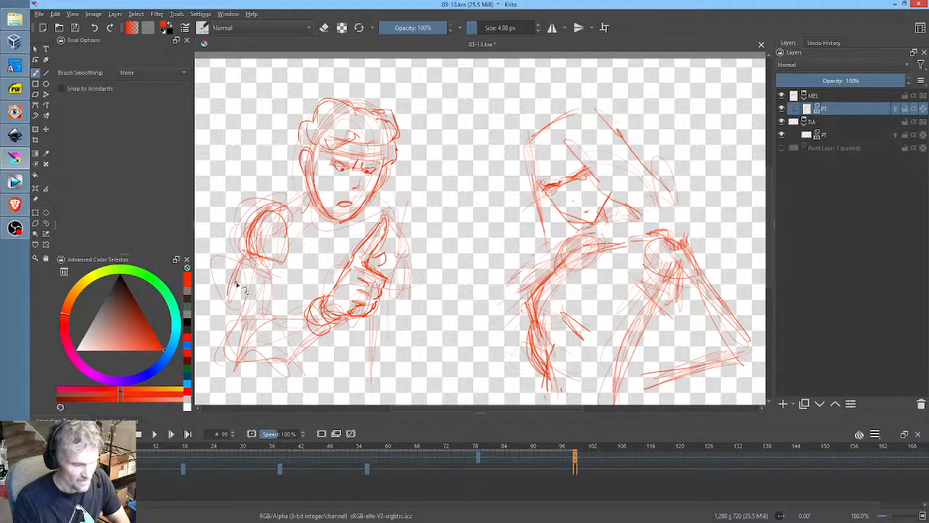
pyautogui.moveTo(240, 289)
pyautogui.mouseDown()
pyautogui.moveTo(269, 293)
pyautogui.moveTo(278, 275)
pyautogui.moveTo(282, 294)
pyautogui.moveTo(238, 270)
pyautogui.moveTo(224, 338)
pyautogui.moveTo(243, 365)
pyautogui.moveTo(317, 366)
pyautogui.mouseUp()
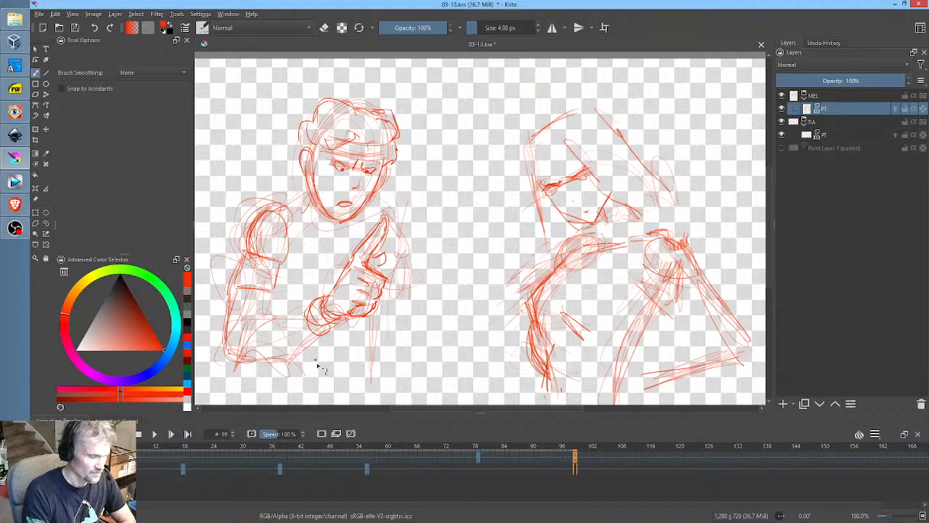
pyautogui.moveTo(251, 354)
pyautogui.mouseDown()
pyautogui.moveTo(320, 332)
pyautogui.moveTo(266, 355)
pyautogui.moveTo(313, 313)
pyautogui.moveTo(238, 332)
pyautogui.moveTo(266, 311)
pyautogui.mouseUp()
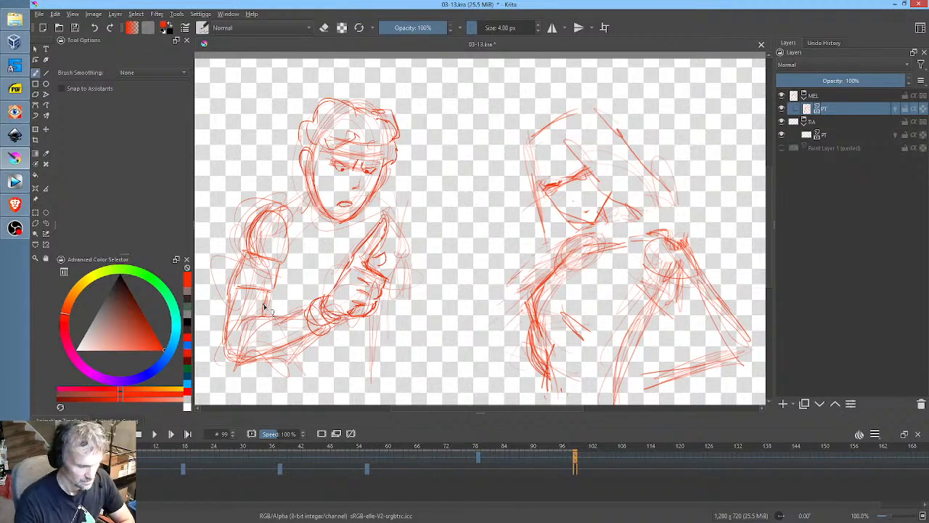
# Play the animation from around frame 71 to check the transition into MEL's pointing pose
pyautogui.click(438, 457)
pyautogui.press('space')
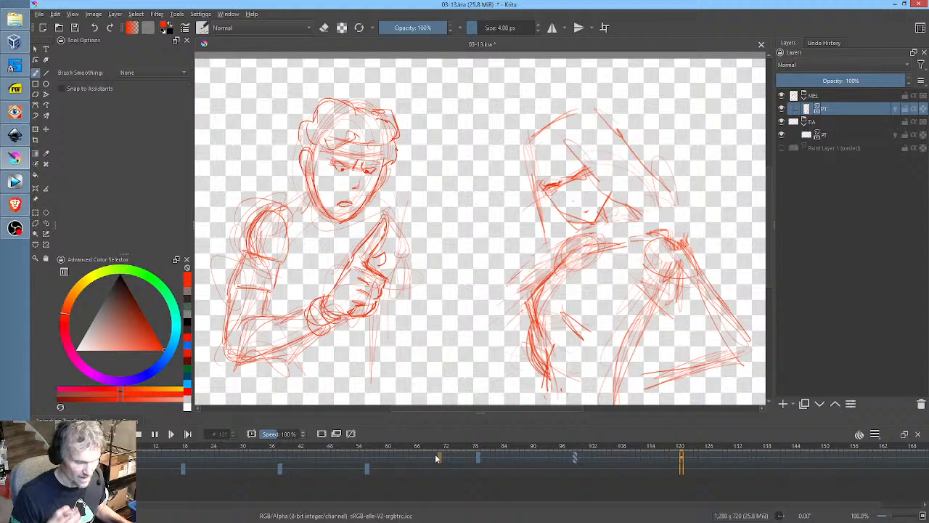
pyautogui.press('space')
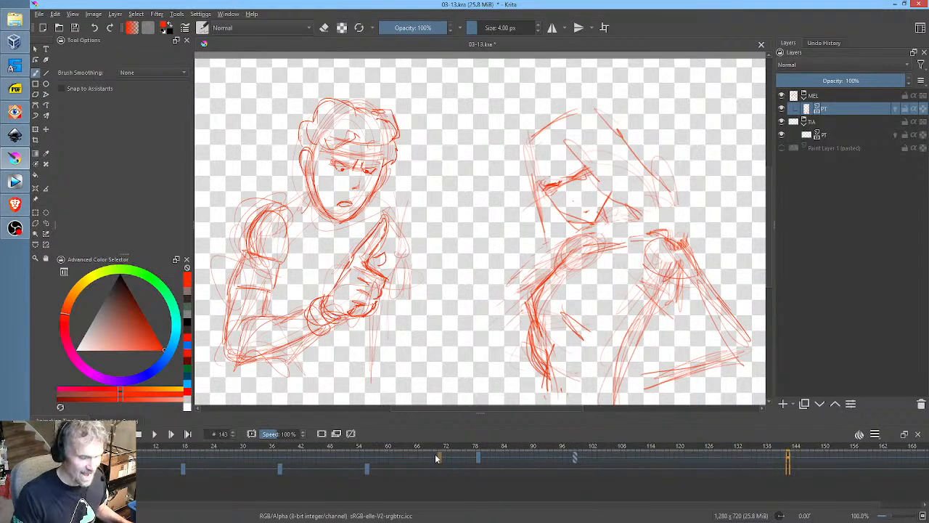
# Draw MEL's far shoulder and hanging arm behind the pointing hand, plus short torso lines below, on the frame 99 drawing
pyautogui.moveTo(459, 458); pyautogui.dragTo(589, 454)
pyautogui.click(594, 458)
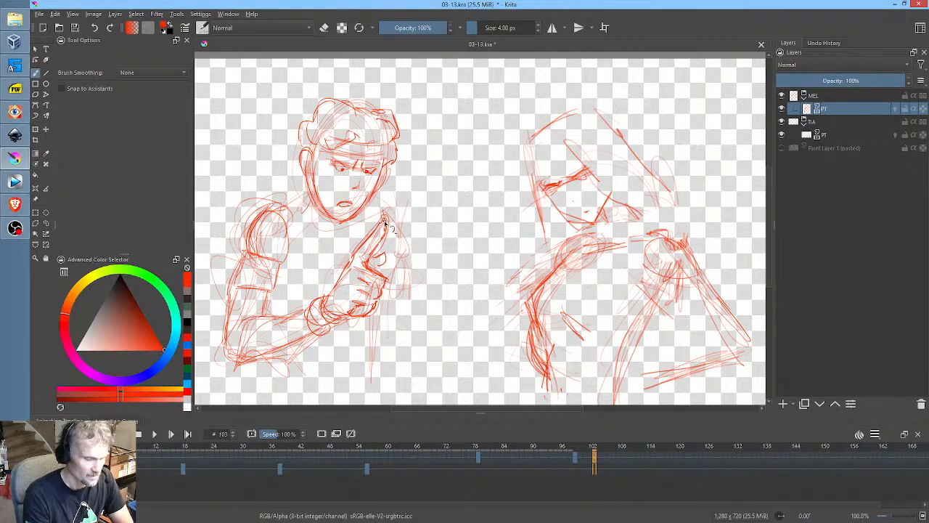
pyautogui.moveTo(401, 243)
pyautogui.mouseDown()
pyautogui.moveTo(406, 234)
pyautogui.moveTo(410, 256)
pyautogui.moveTo(390, 277)
pyautogui.moveTo(405, 281)
pyautogui.moveTo(394, 319)
pyautogui.moveTo(385, 328)
pyautogui.moveTo(366, 319)
pyautogui.moveTo(370, 339)
pyautogui.mouseUp()
pyautogui.moveTo(259, 363); pyautogui.dragTo(260, 386)
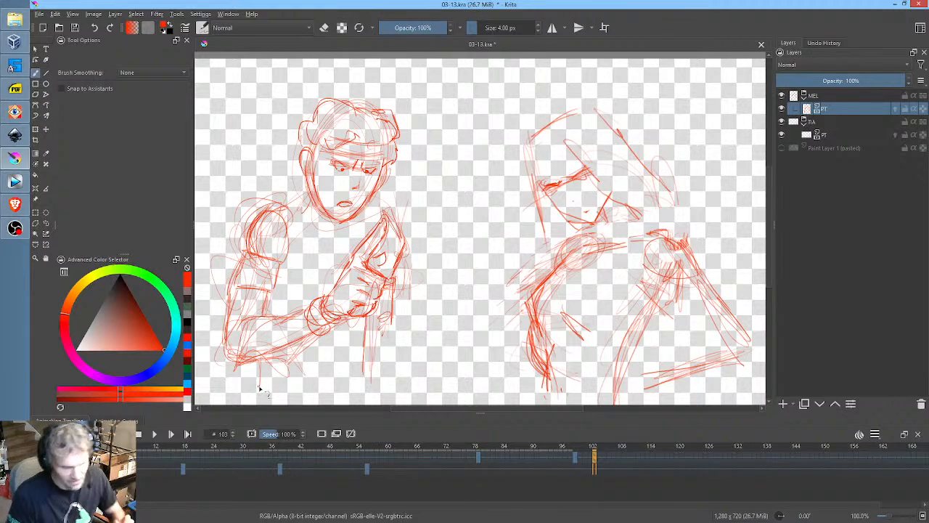
pyautogui.click(610, 459)
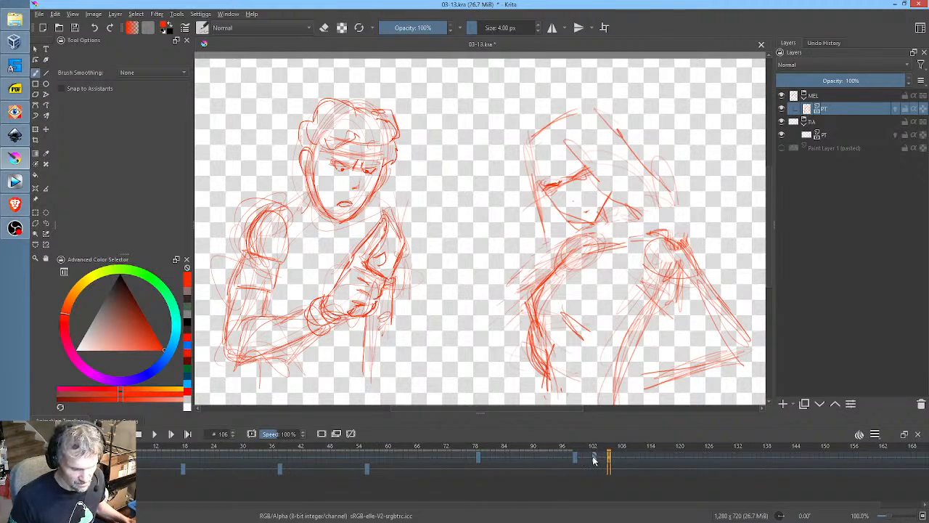
pyautogui.moveTo(593, 459); pyautogui.dragTo(574, 457)
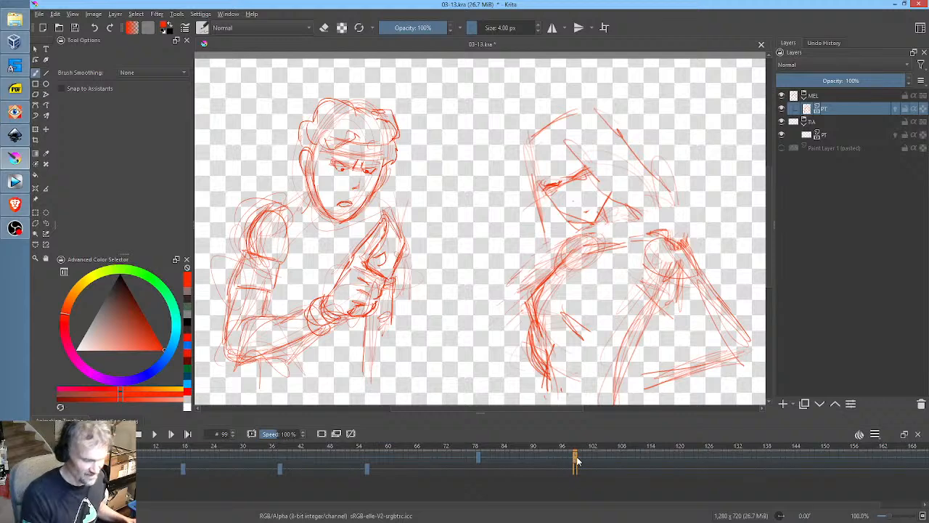
pyautogui.moveTo(385, 307); pyautogui.dragTo(386, 381)
pyautogui.moveTo(367, 316); pyautogui.dragTo(357, 376)
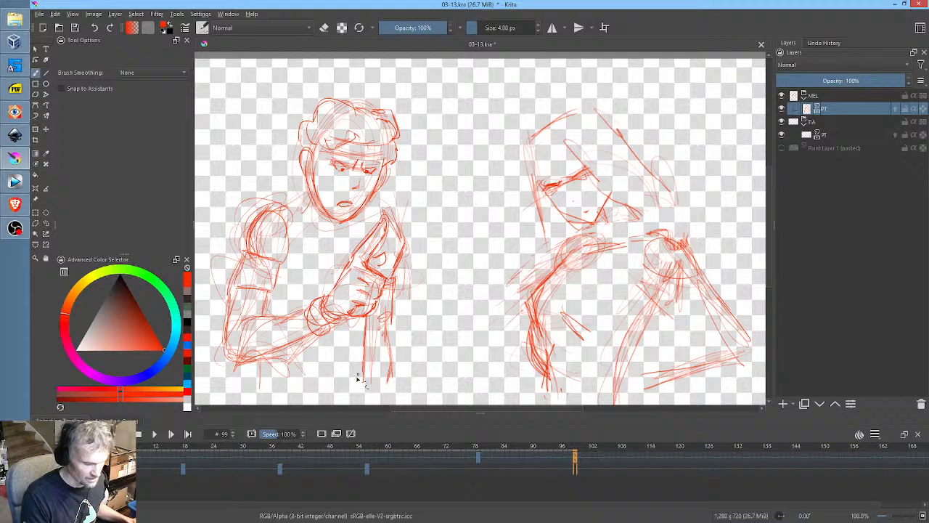
# Play the animation from the first frame to check the finished pointing pose, and go to MEL's keyframe at frame 79
pyautogui.press('space')
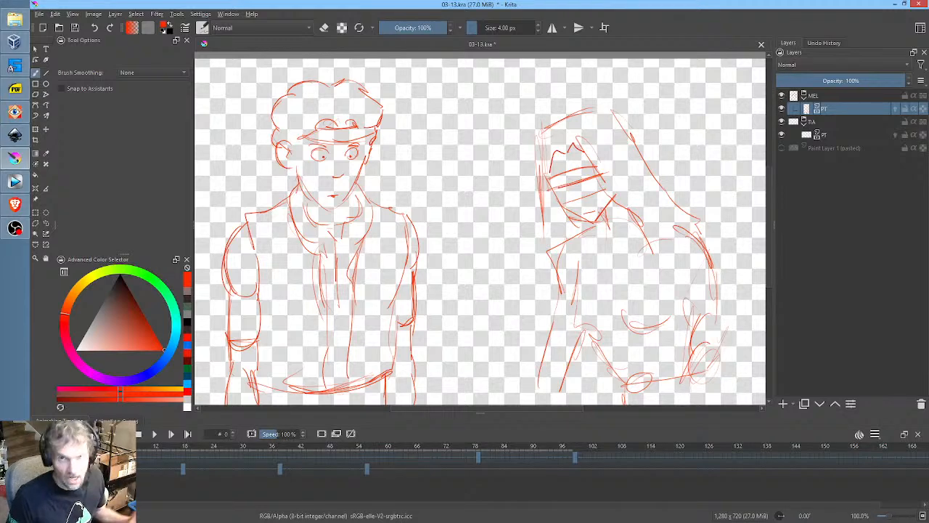
pyautogui.click(154, 433)
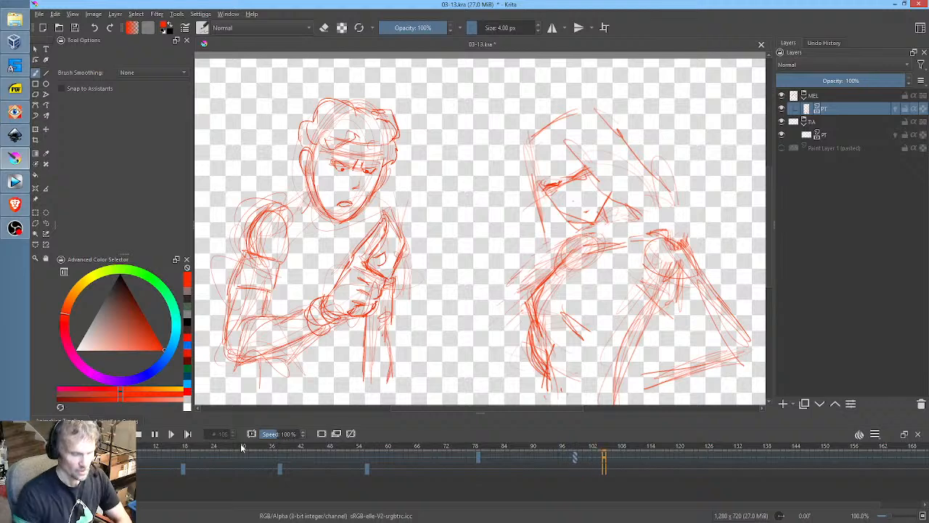
pyautogui.press('space')
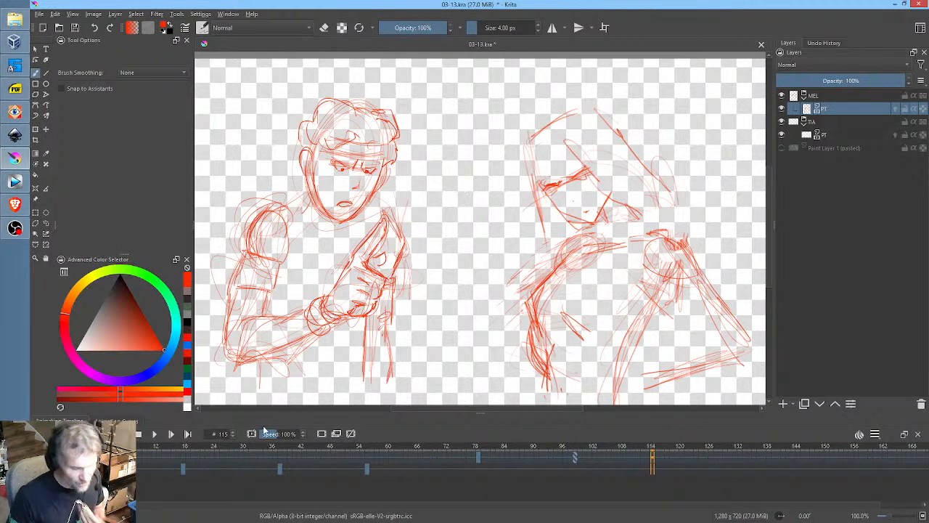
pyautogui.click(478, 459)
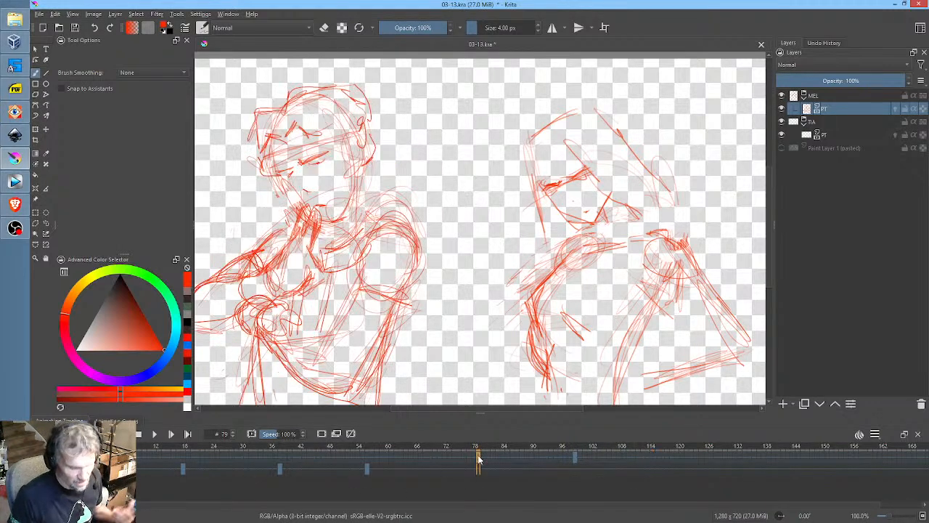
# Play the animation from frame 99 to check how long MEL's pointing pose holds
pyautogui.click(577, 458)
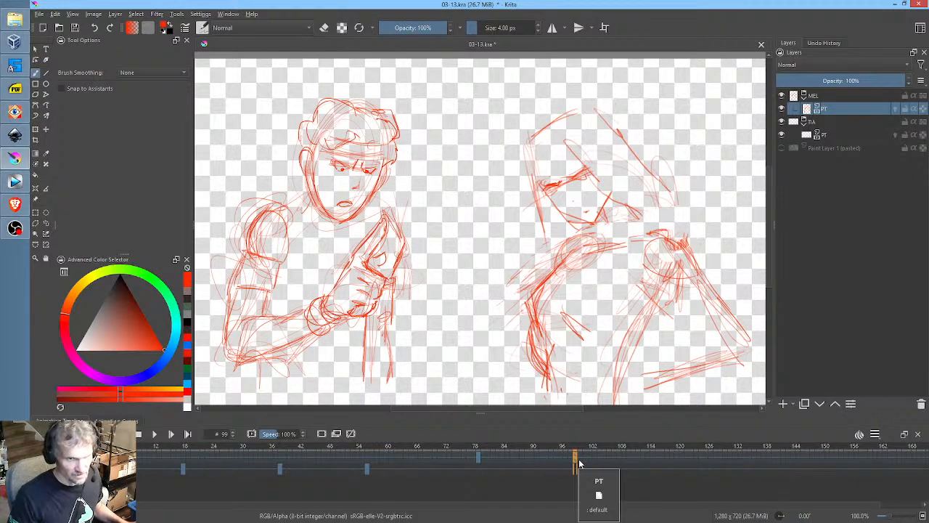
pyautogui.press('space')
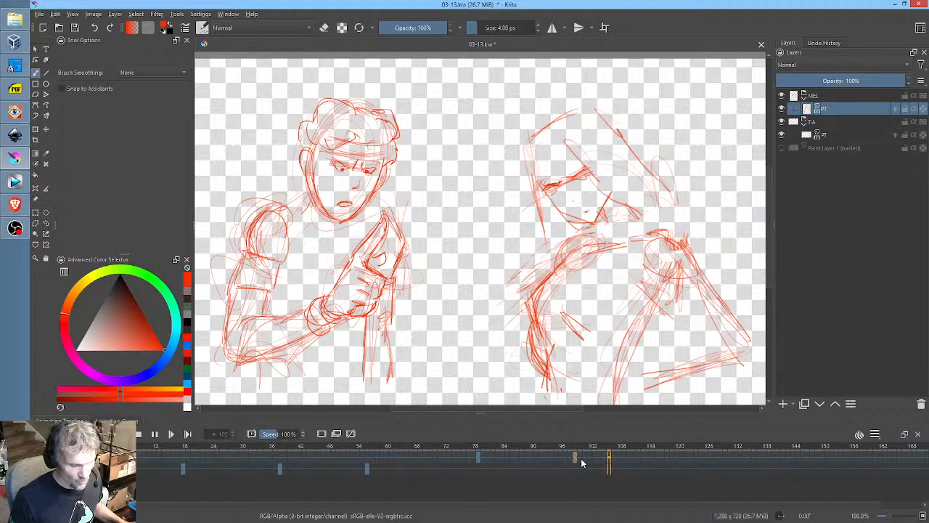
pyautogui.press('space')
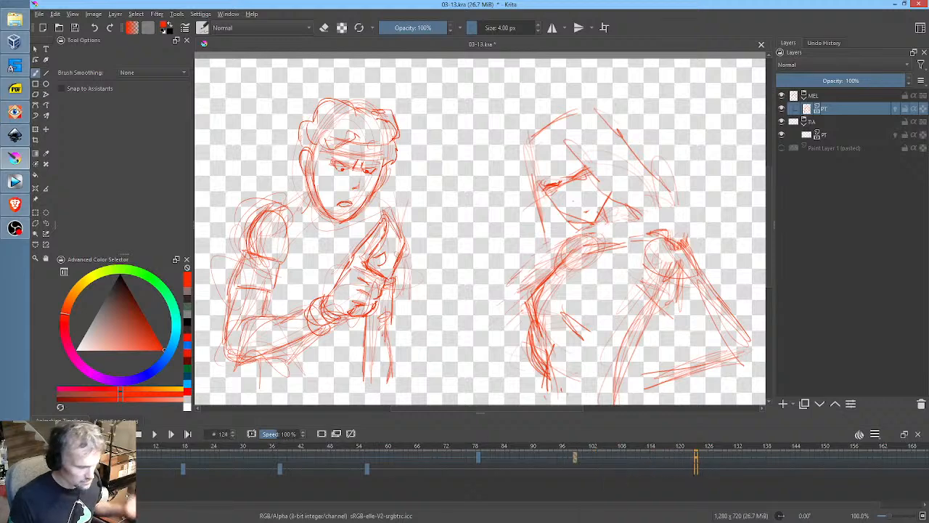
# Play the animation from the first frame with the whole canvas in view, stopping around frame 129
pyautogui.press('Home')
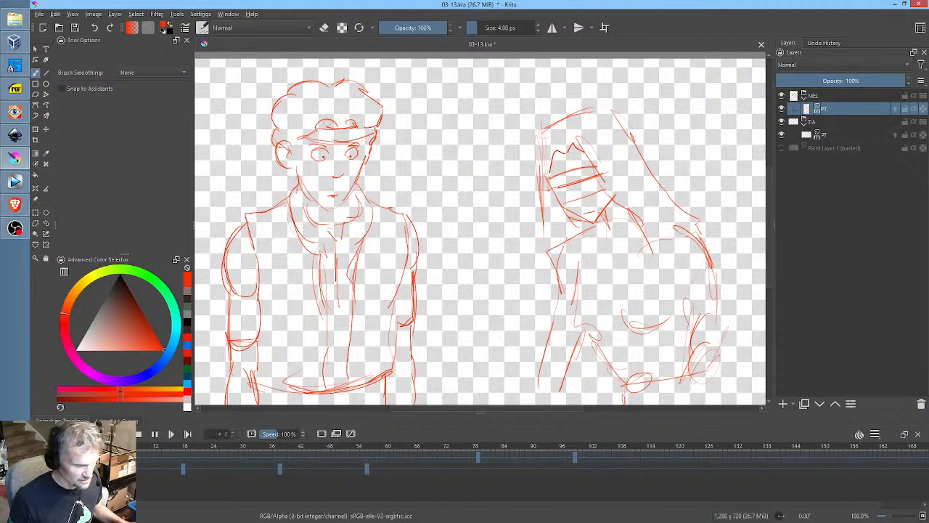
pyautogui.scroll(-2, 411, 296)
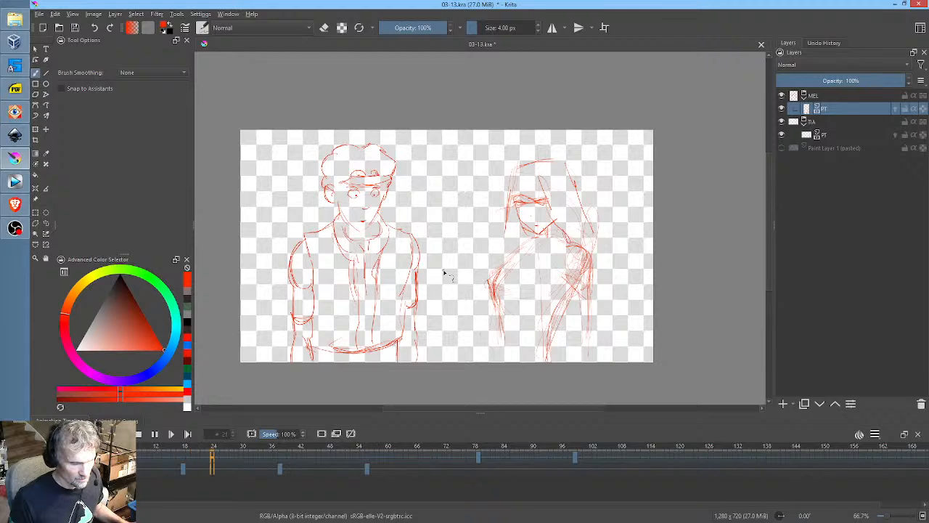
pyautogui.scroll(2, 442, 273)
pyautogui.scroll(1, 450, 276)
pyautogui.scroll(-2, 487, 272)
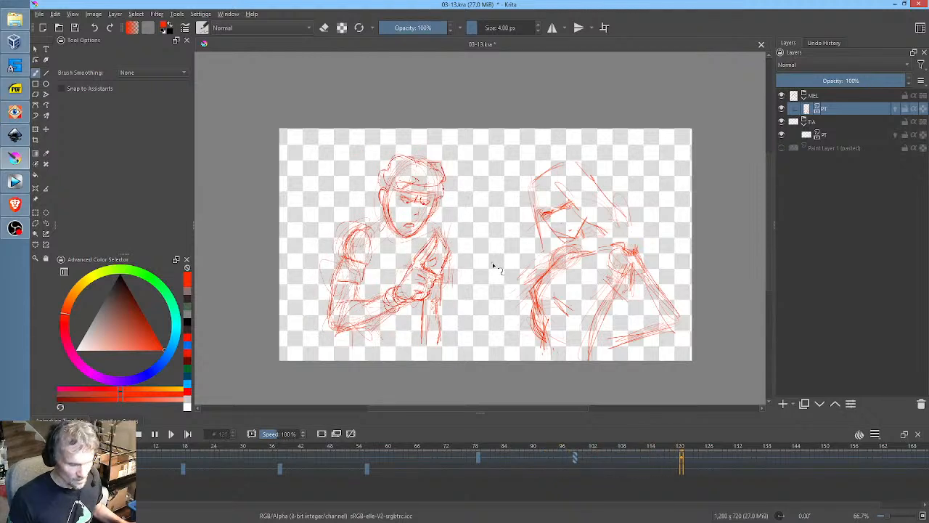
pyautogui.press('space')
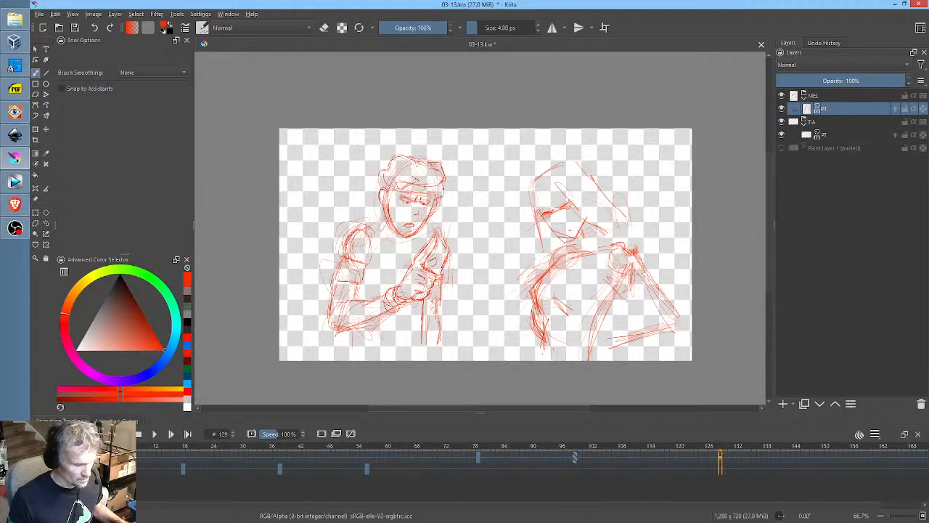
# Return from frame 130 to the start and replay the animation until around frame 121
pyautogui.moveTo(725, 460); pyautogui.dragTo(480, 457)
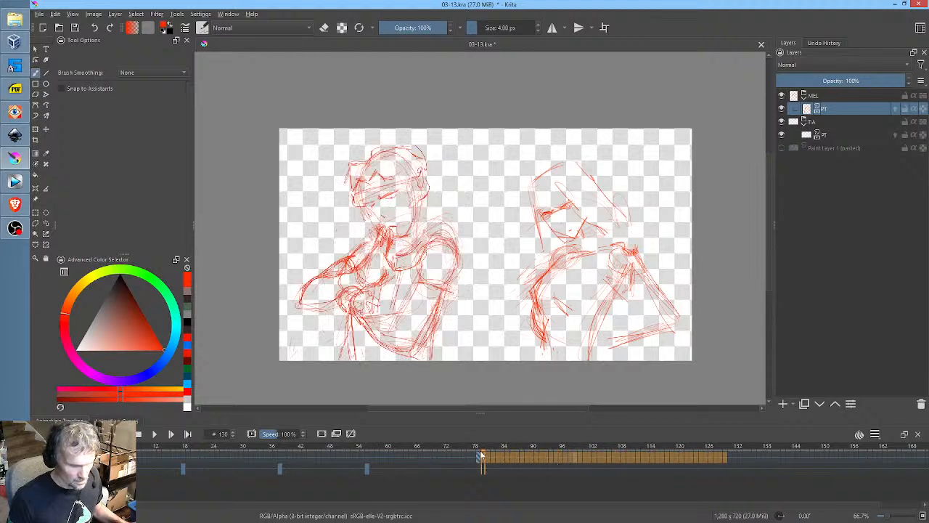
pyautogui.click(443, 459)
pyautogui.moveTo(421, 457)
pyautogui.mouseDown()
pyautogui.moveTo(482, 459)
pyautogui.moveTo(439, 456)
pyautogui.mouseUp()
pyautogui.press('Delete')
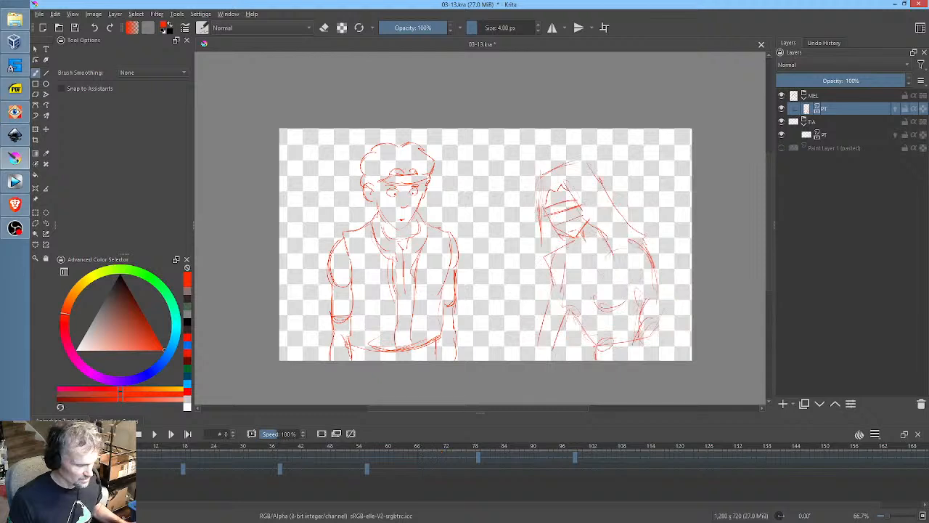
pyautogui.press('space')
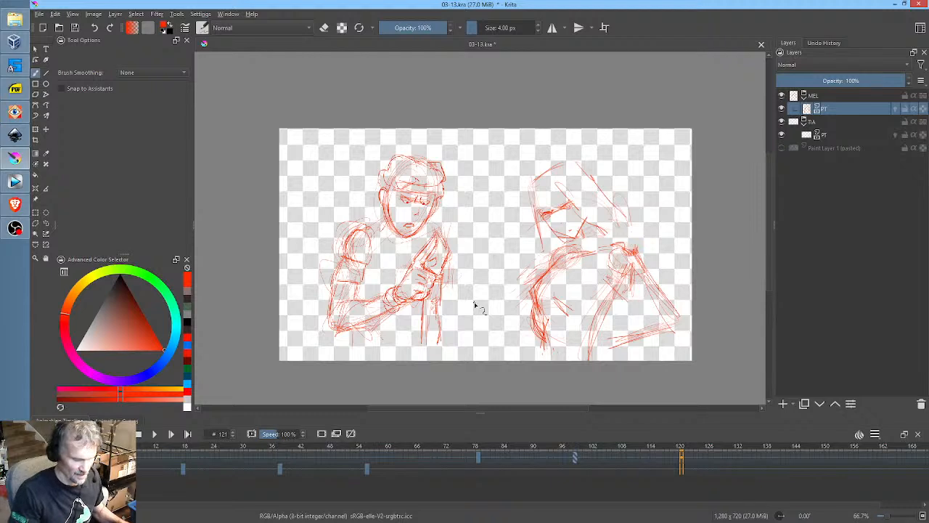
# Replay the animation from frame 76 and again from frame 63 to time MEL's poses, stopping at frame 131
pyautogui.click(461, 459)
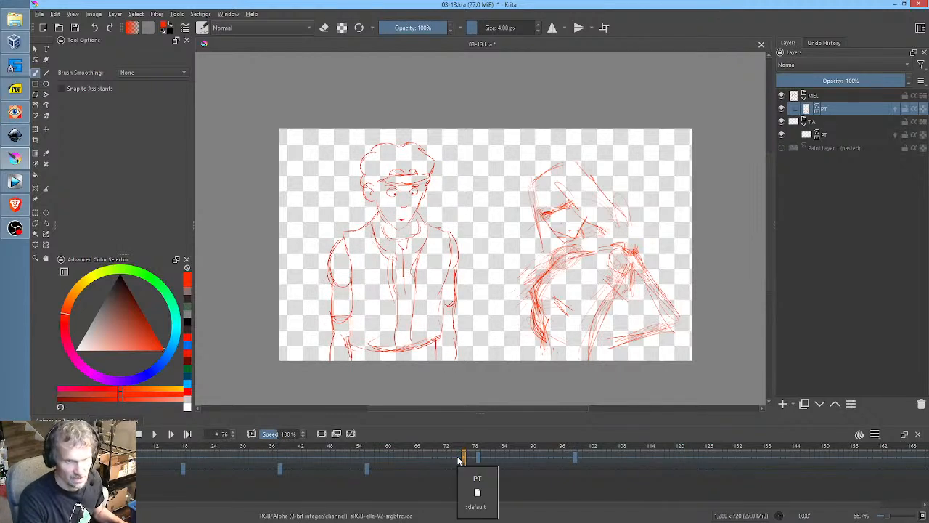
pyautogui.press('space')
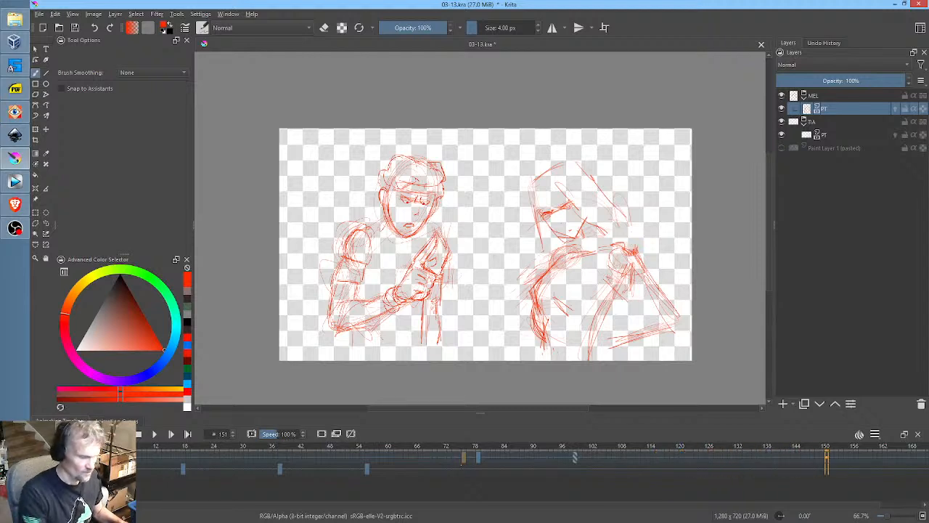
pyautogui.click(401, 459)
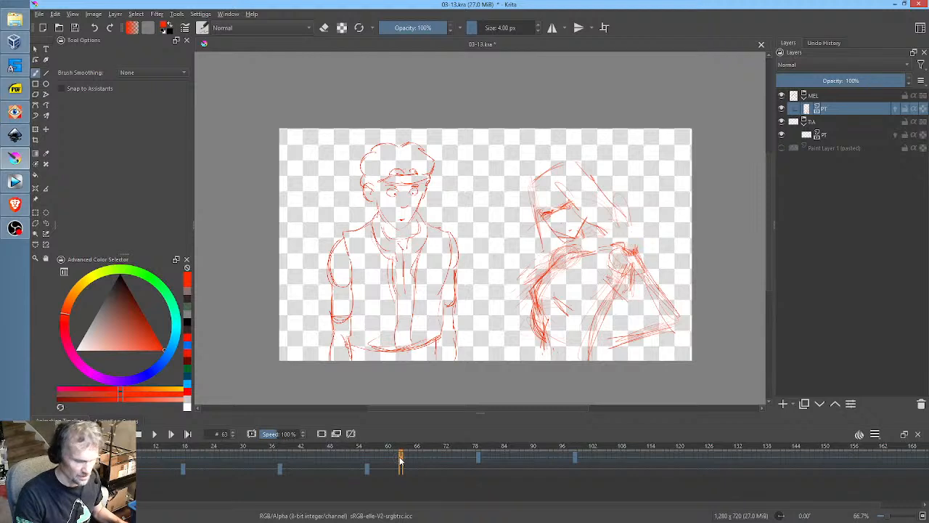
pyautogui.press('space')
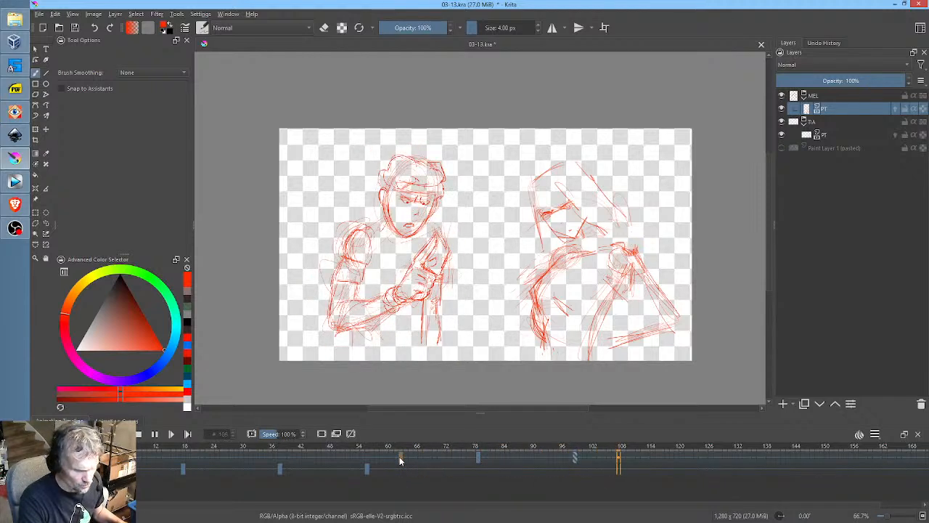
pyautogui.press('space')
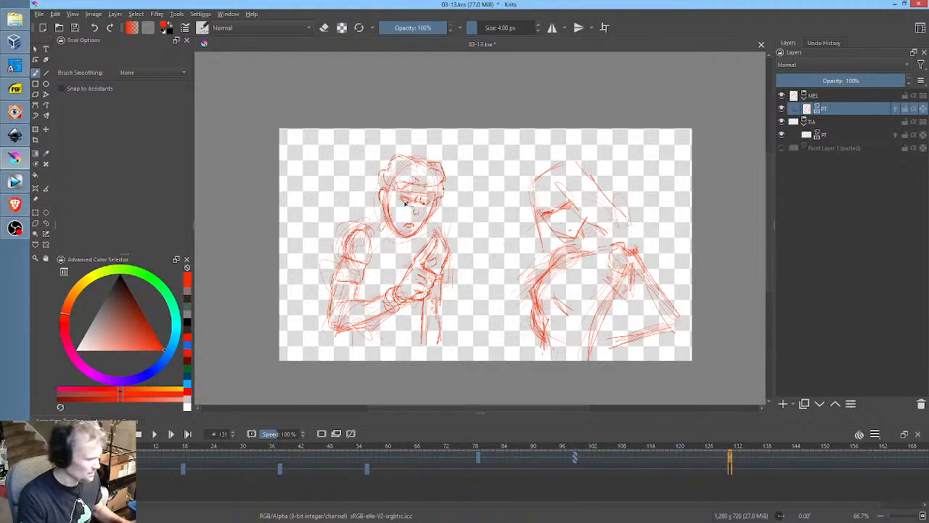
# Start a blank MEL drawing at frame 131, rough in the head oval and shoulders, and compare it with the preceding pose
pyautogui.press('Delete')
pyautogui.moveTo(385, 192)
pyautogui.mouseDown()
pyautogui.moveTo(373, 182)
pyautogui.moveTo(400, 186)
pyautogui.moveTo(407, 226)
pyautogui.moveTo(367, 206)
pyautogui.mouseUp()
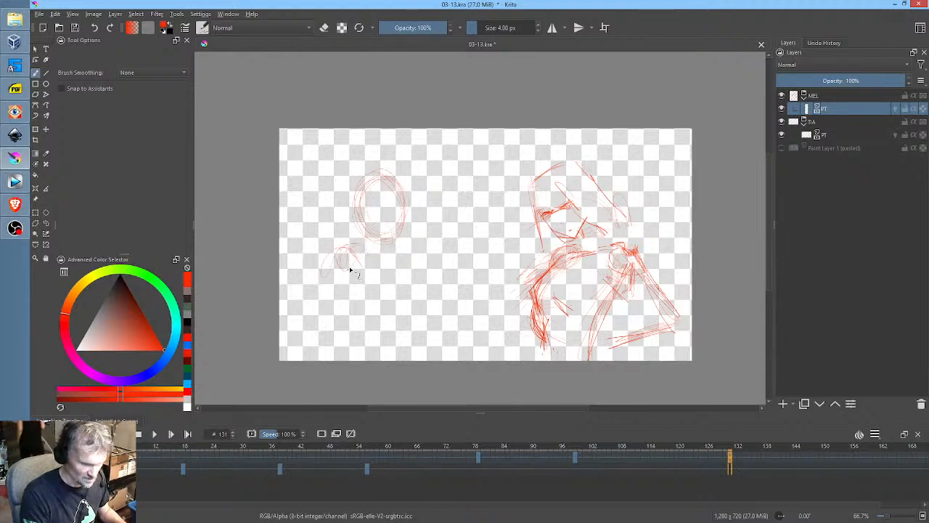
pyautogui.moveTo(348, 266)
pyautogui.mouseDown()
pyautogui.moveTo(342, 255)
pyautogui.moveTo(400, 255)
pyautogui.moveTo(431, 242)
pyautogui.moveTo(431, 255)
pyautogui.mouseUp()
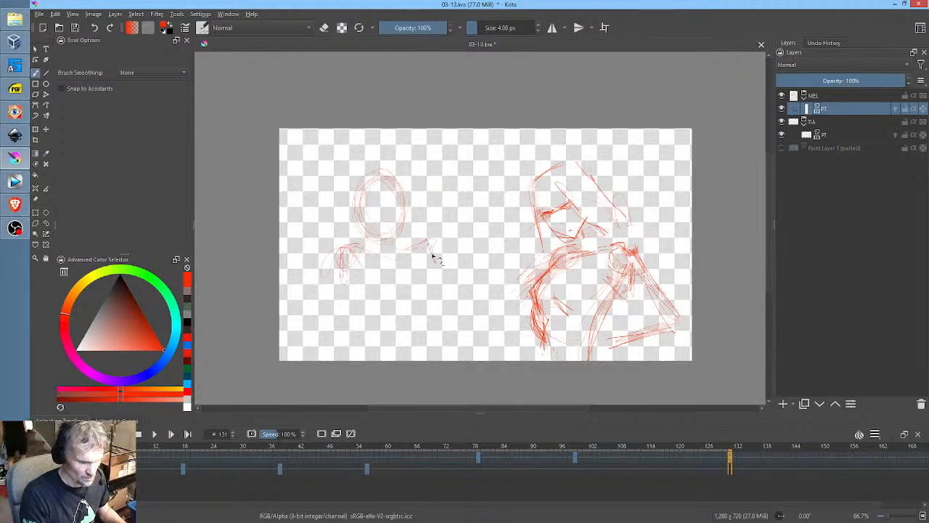
pyautogui.hotkey('alt', 'Left')
pyautogui.hotkey('alt', 'Right')
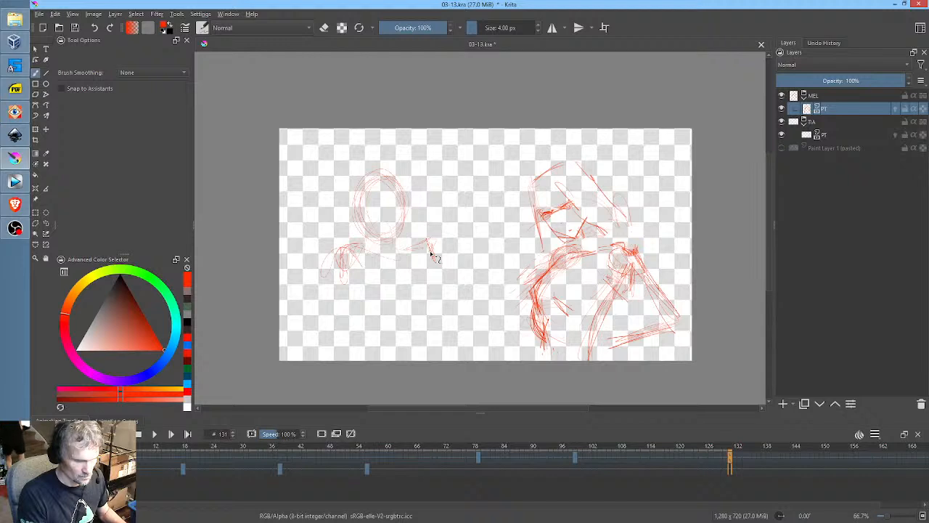
pyautogui.hotkey('alt', 'Left')
pyautogui.hotkey('alt', 'Right')
# Firm up both of MEL's shoulders and sketch the upper arm and chest edge on the frame 131 drawing
pyautogui.moveTo(350, 247); pyautogui.dragTo(346, 267)
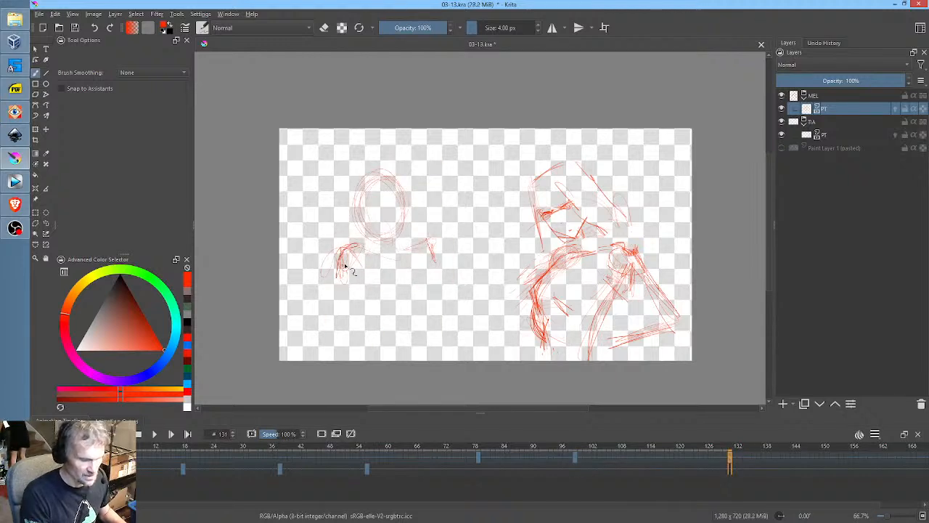
pyautogui.moveTo(421, 242)
pyautogui.mouseDown()
pyautogui.moveTo(435, 251)
pyautogui.moveTo(443, 279)
pyautogui.mouseUp()
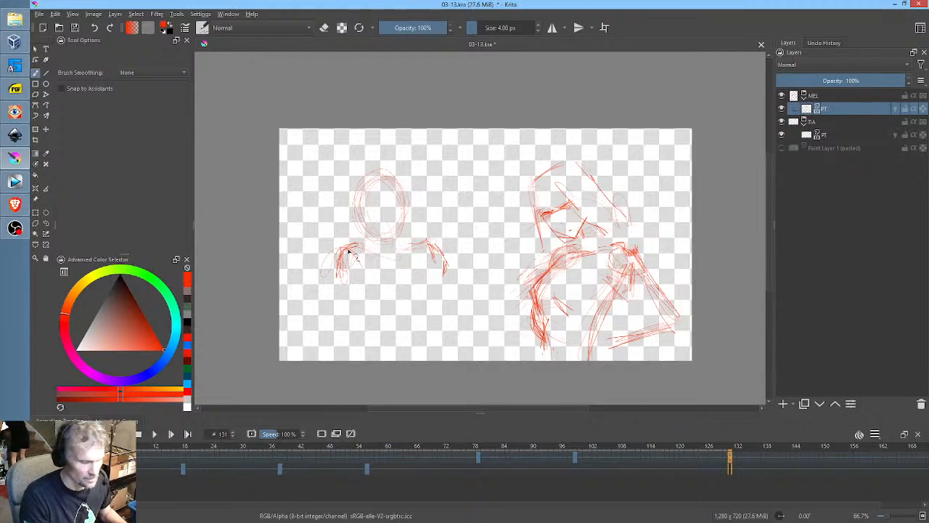
pyautogui.moveTo(346, 254); pyautogui.dragTo(338, 286)
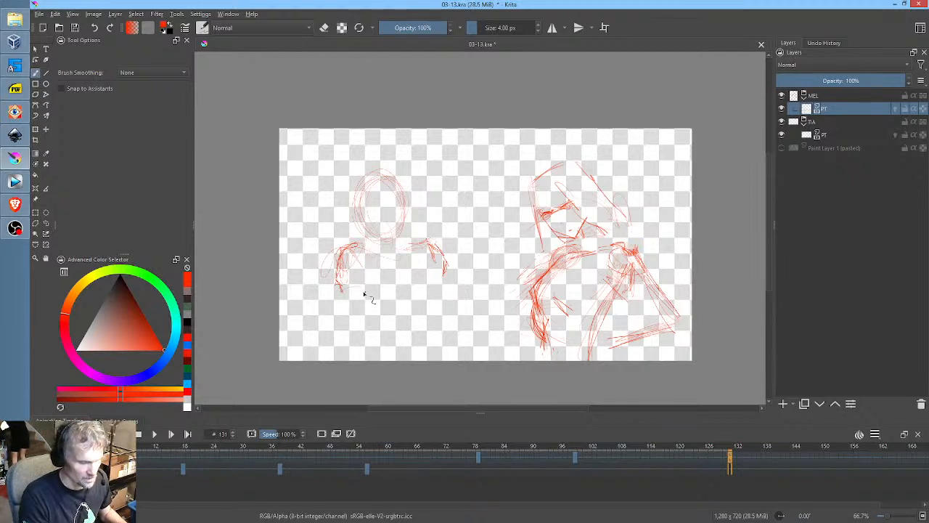
pyautogui.moveTo(339, 299); pyautogui.dragTo(342, 322)
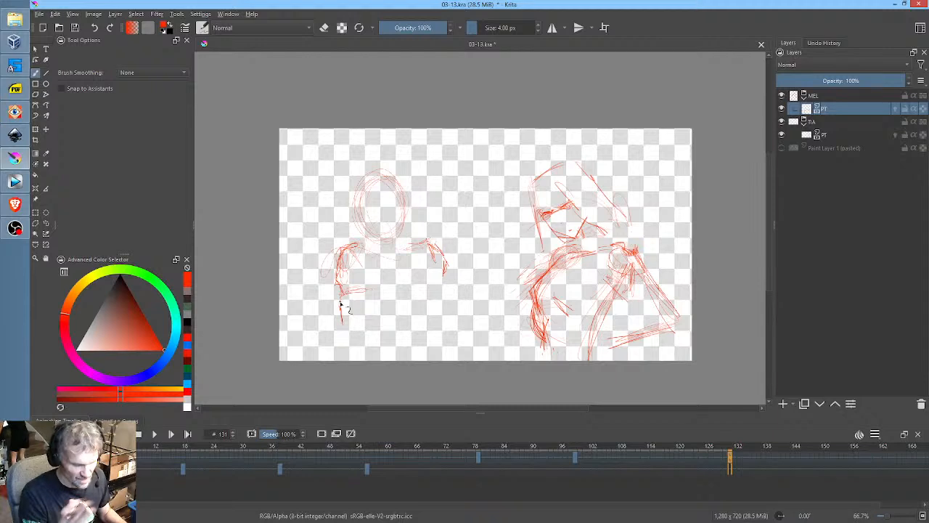
# Flip back through MEL's keyframes from frame 131 to frame 0 to compare the poses
pyautogui.press(',')
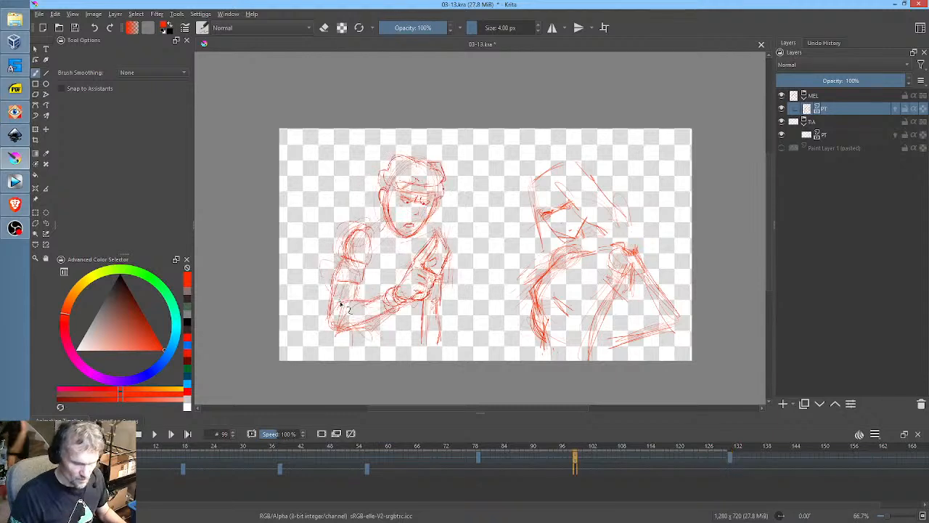
pyautogui.press('.')
pyautogui.press(',')
pyautogui.press(',')
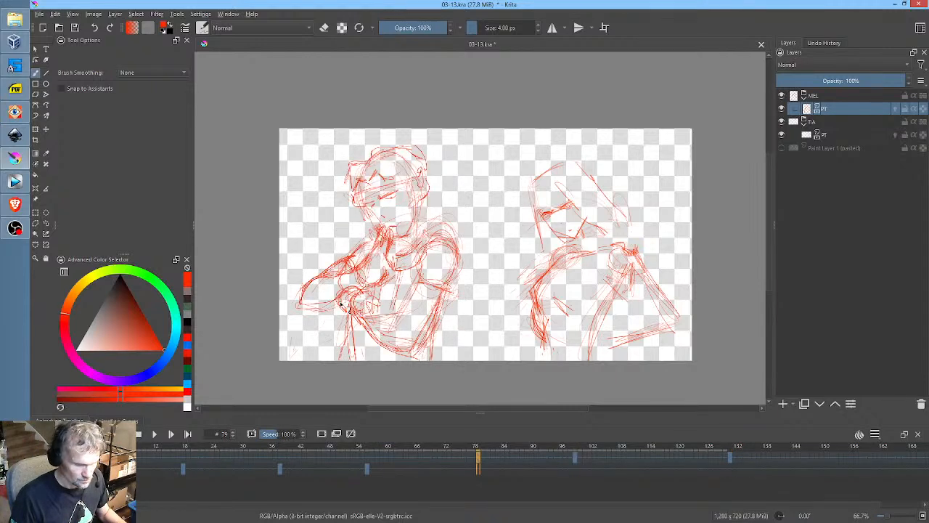
pyautogui.press(',')
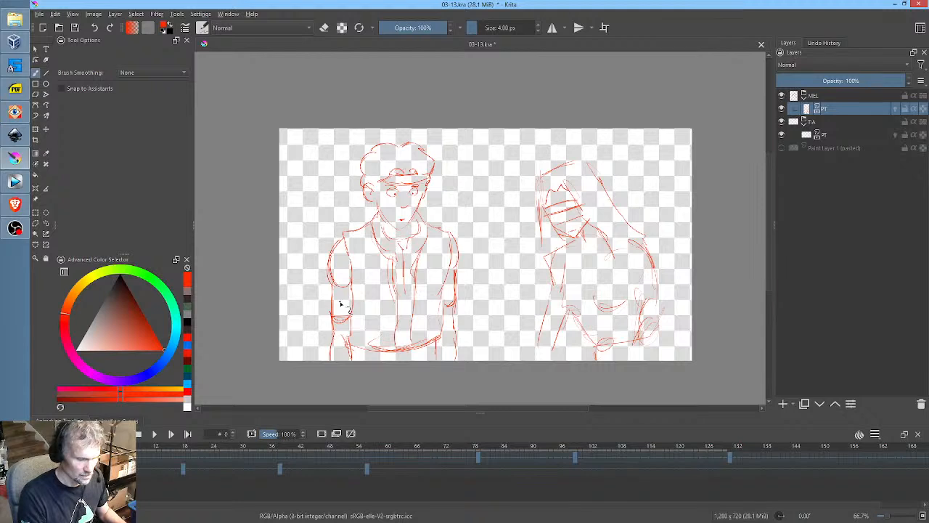
# Rotate MEL's frame 79 drawing slightly clockwise about its base with the Transform tool, comparing it with the preceding pose
pyautogui.press('.')
pyautogui.hotkey('ctrl', 't')
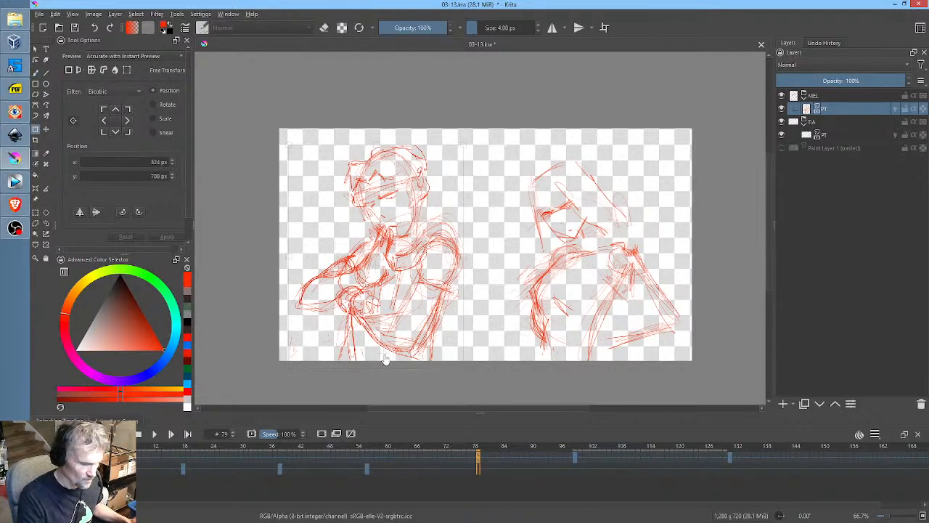
pyautogui.moveTo(479, 134)
pyautogui.mouseDown()
pyautogui.moveTo(498, 139)
pyautogui.moveTo(473, 155)
pyautogui.mouseUp()
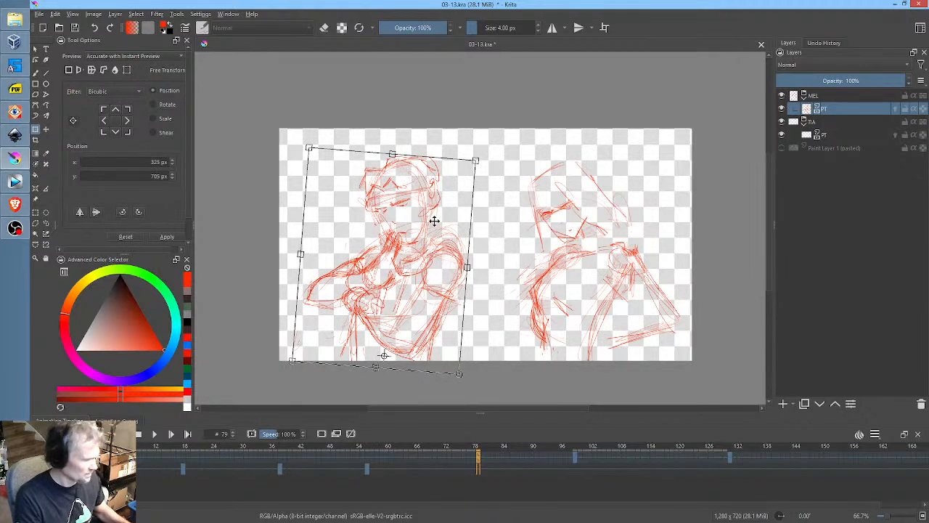
pyautogui.press('Left')
pyautogui.press('Right')
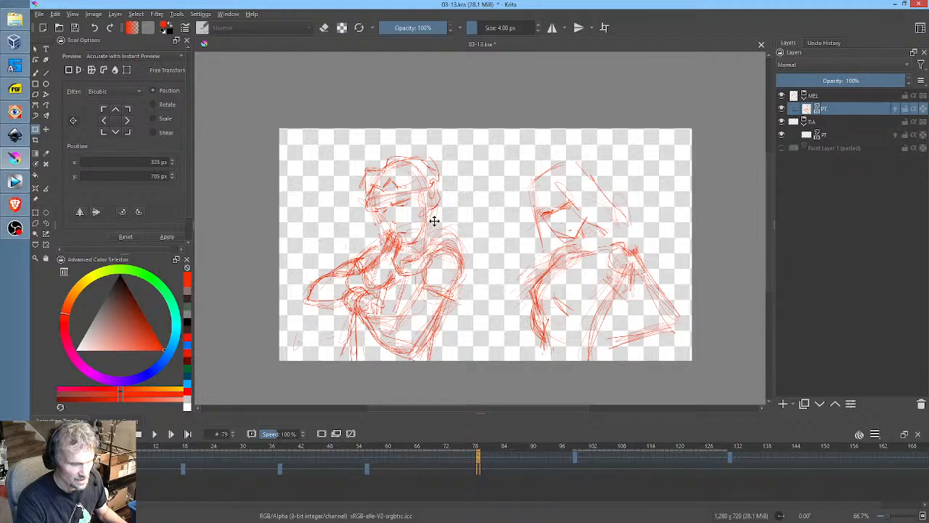
pyautogui.press('Left')
pyautogui.press('Right')
pyautogui.click(413, 261)
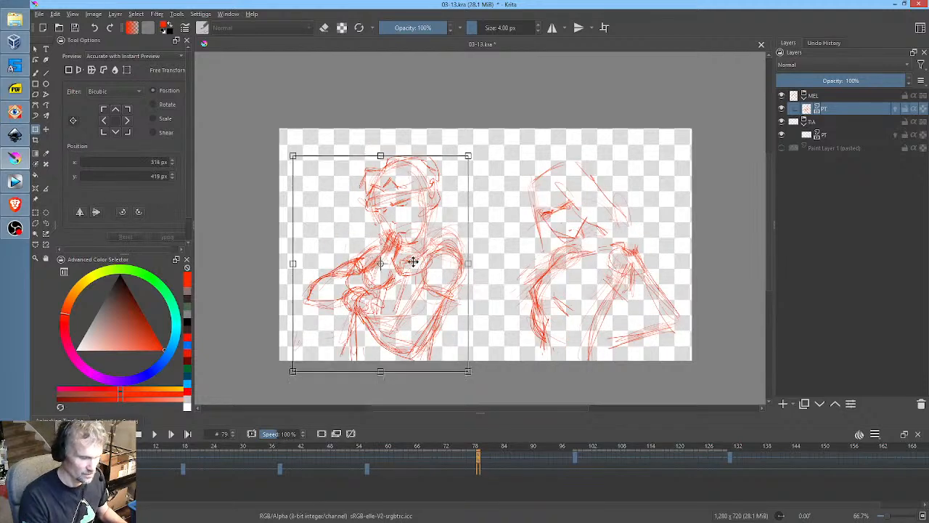
# Shift MEL's frame 79 drawing right and slightly up to about x 334, y 403 px, and flip frames to compare
pyautogui.moveTo(430, 271); pyautogui.dragTo(433, 261)
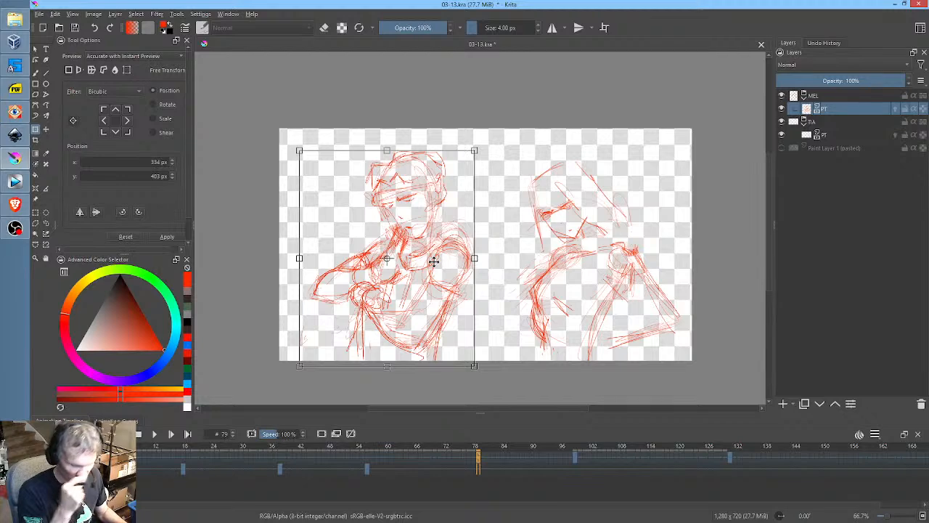
pyautogui.press('Left')
pyautogui.press('Right')
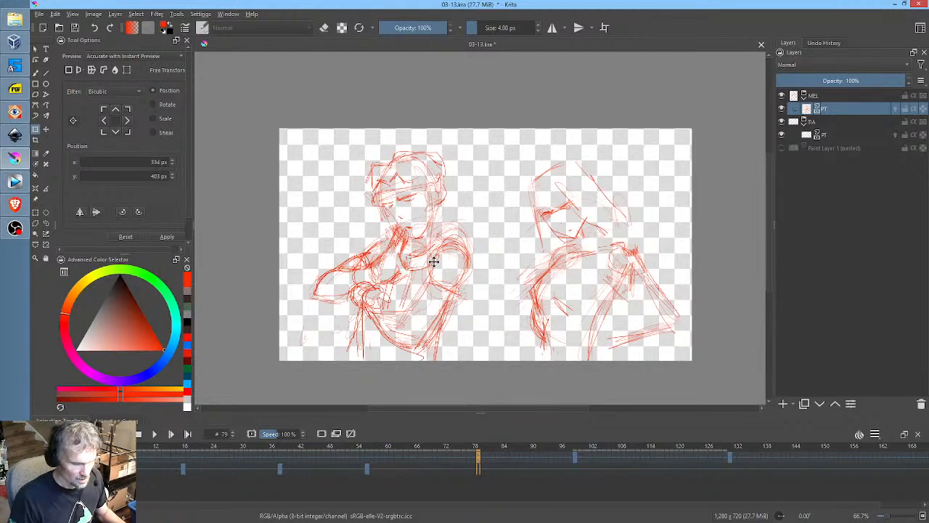
pyautogui.press('Left')
pyautogui.press('Right')
# Nudge MEL's frame 79 drawing to about x 337, y 395 px and check its alignment against the frame 0 pose
pyautogui.press('Left')
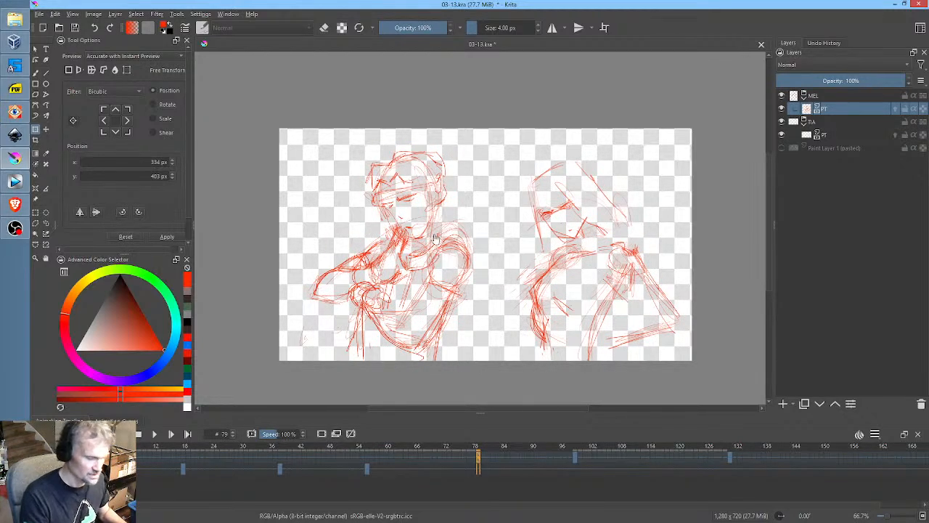
pyautogui.press('Right')
pyautogui.press('Left')
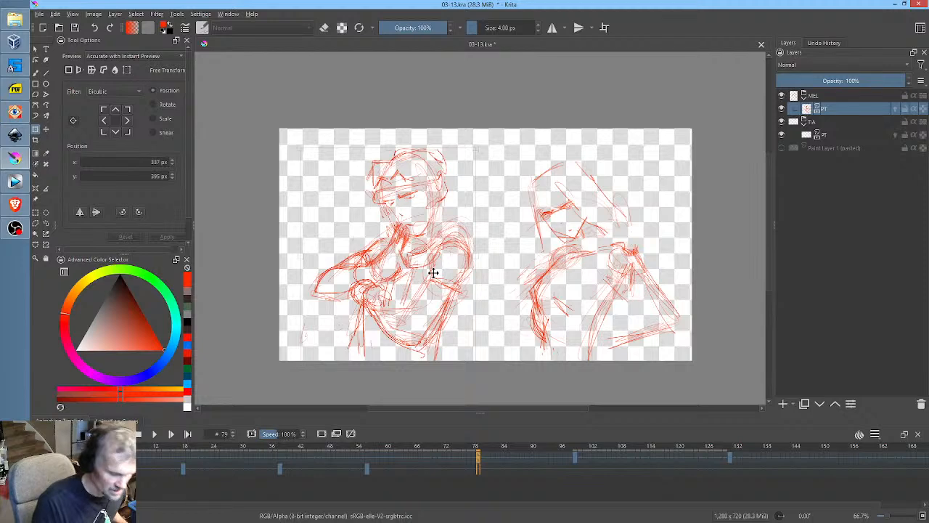
pyautogui.press('Right')
pyautogui.press('Left')
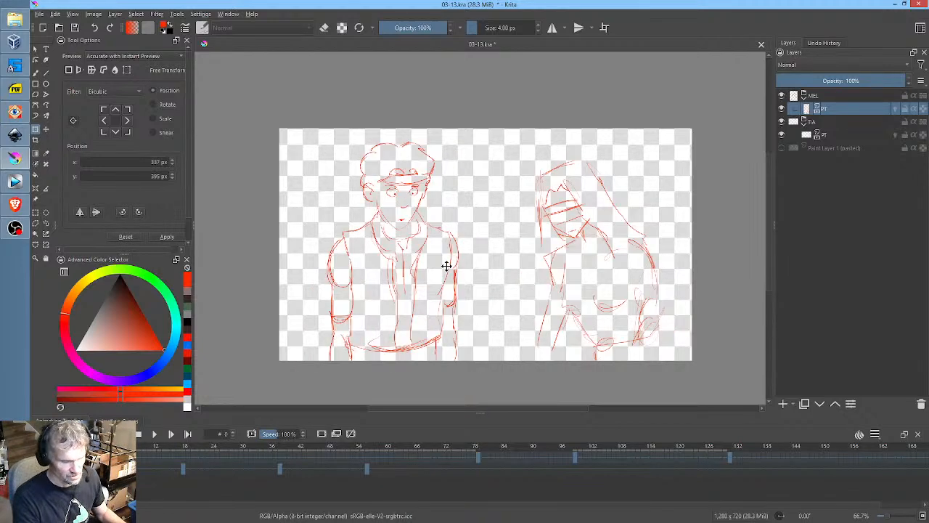
pyautogui.press('Right')
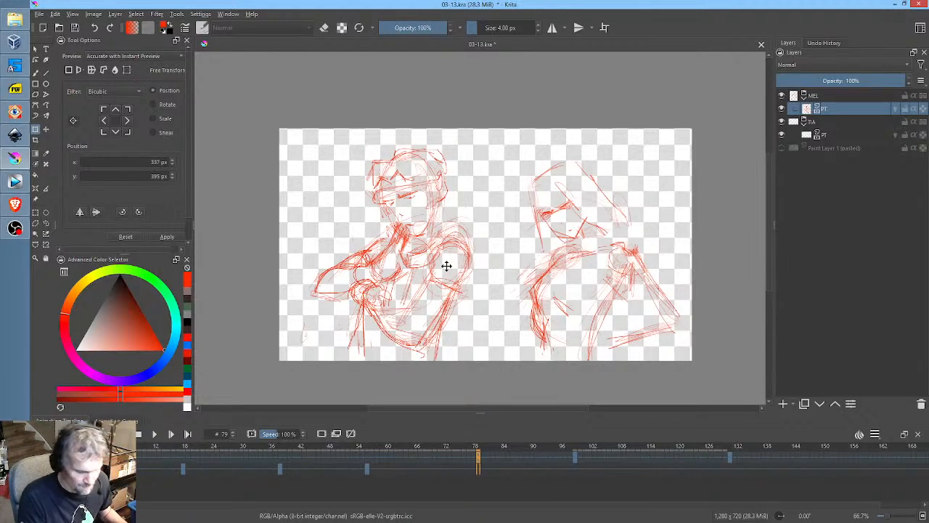
# Scale MEL's frame 99 drawing up slightly about its centre and compare it with the poses at frames 79 and 131
pyautogui.press('Right')
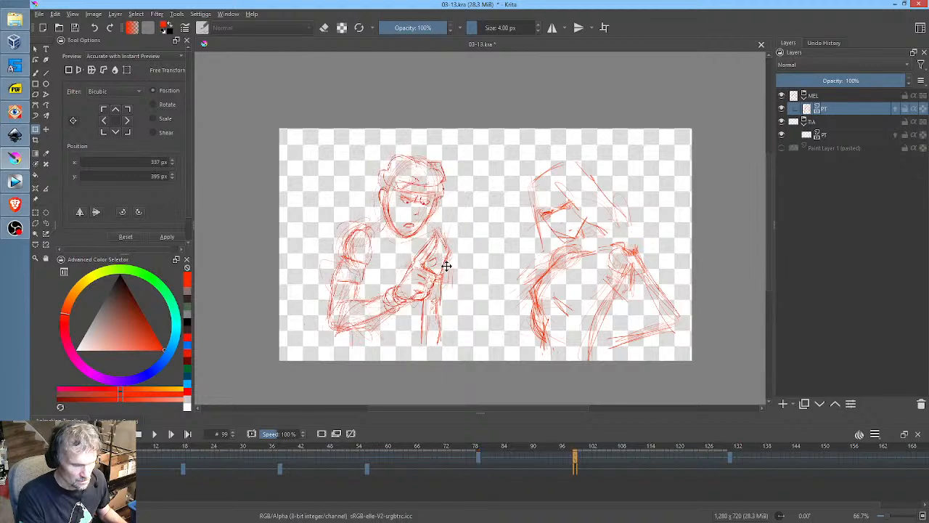
pyautogui.click(420, 210)
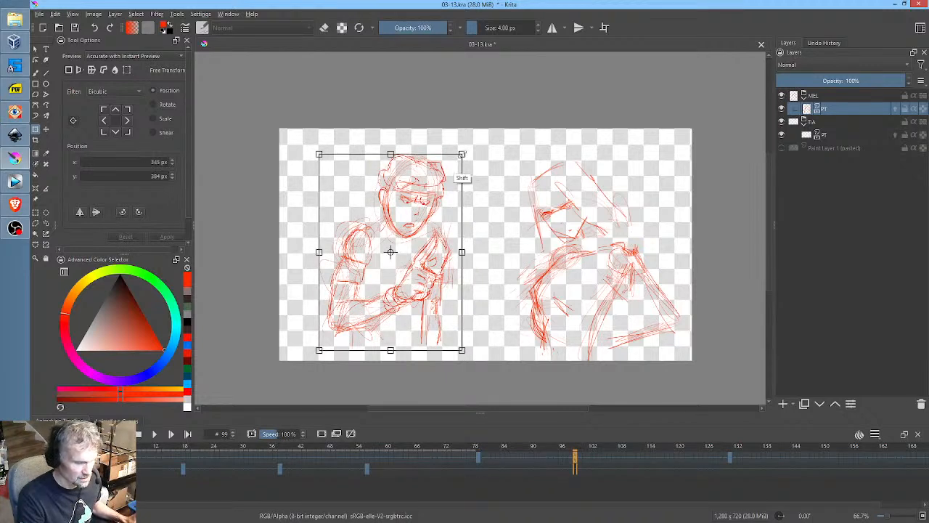
pyautogui.moveTo(462, 152); pyautogui.dragTo(466, 147)
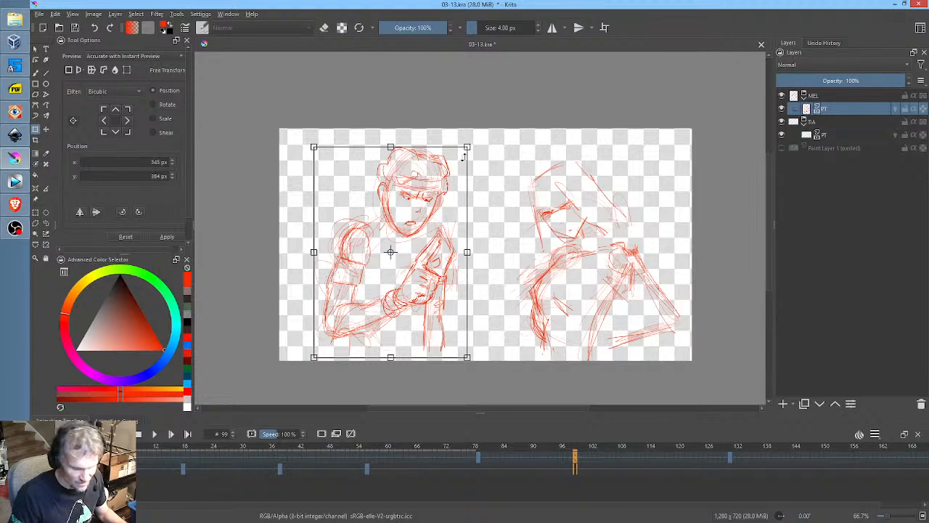
pyautogui.press(',')
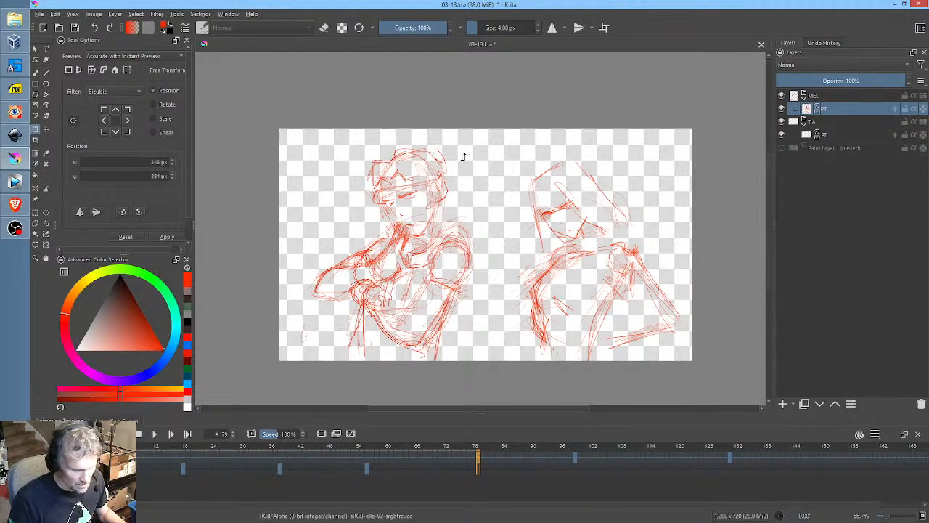
pyautogui.press('.')
pyautogui.press('.')
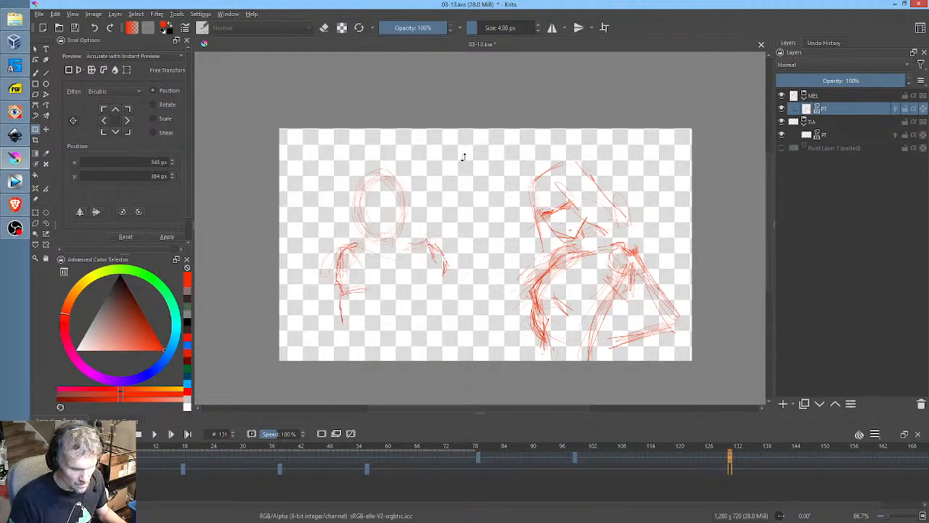
pyautogui.press(',')
pyautogui.press('.')
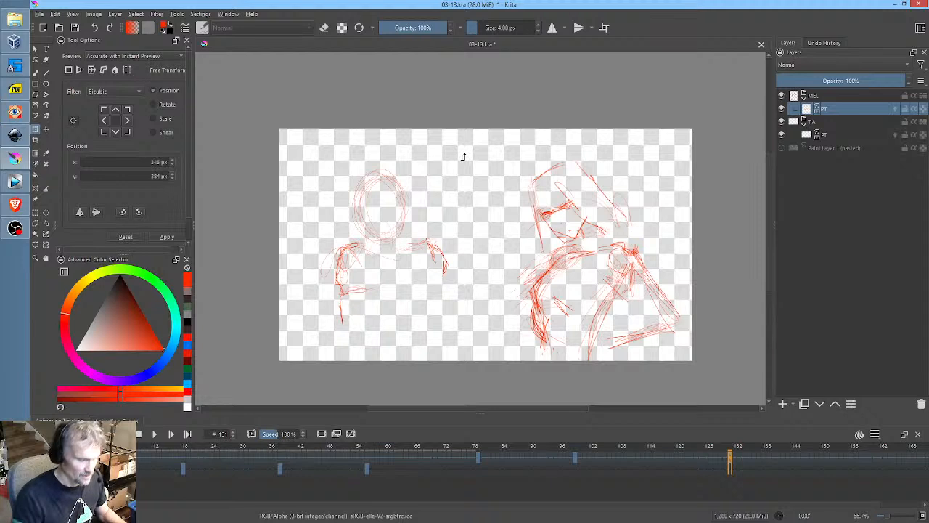
pyautogui.press(',')
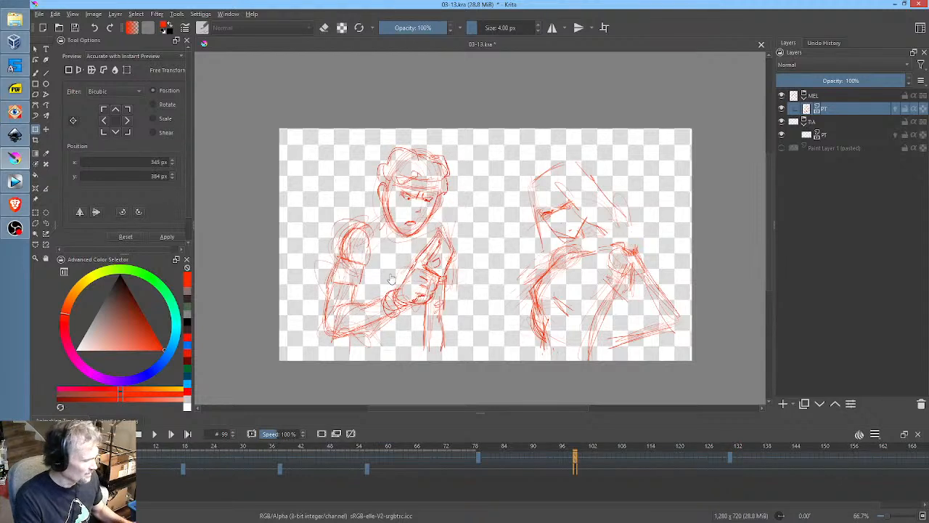
# Sketch MEL's outstretched forearm and hand beside the left edge of the canvas, plus the adjoining torso side, on frame 131 with the brush
pyautogui.press('b')
pyautogui.press(',')
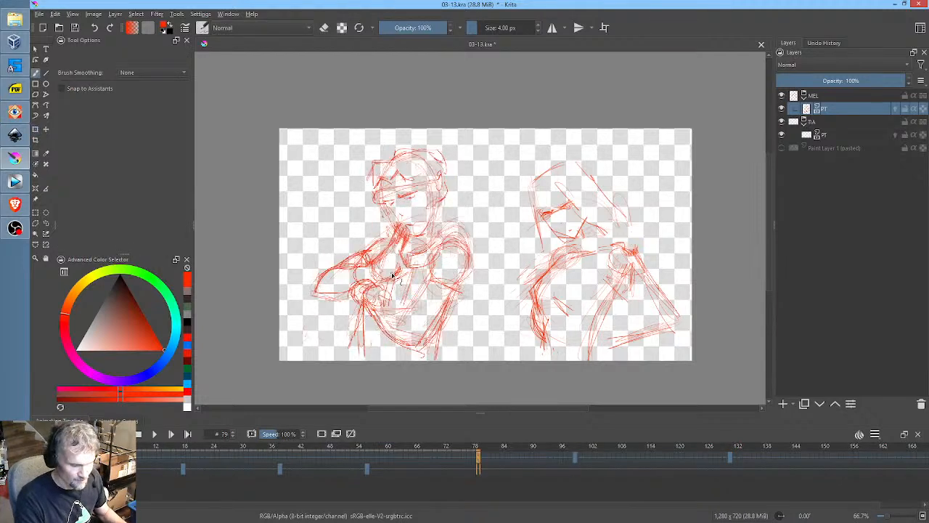
pyautogui.press('.')
pyautogui.press('.')
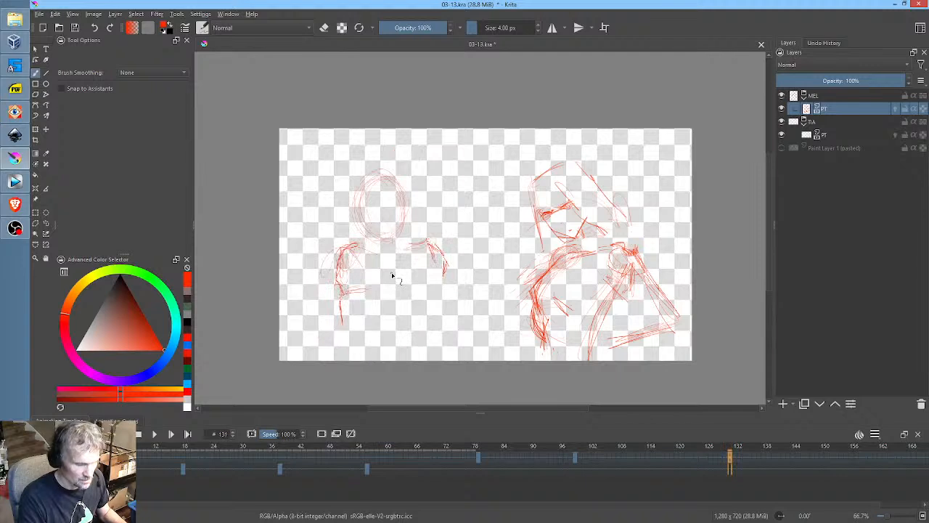
pyautogui.press(',')
pyautogui.press('.')
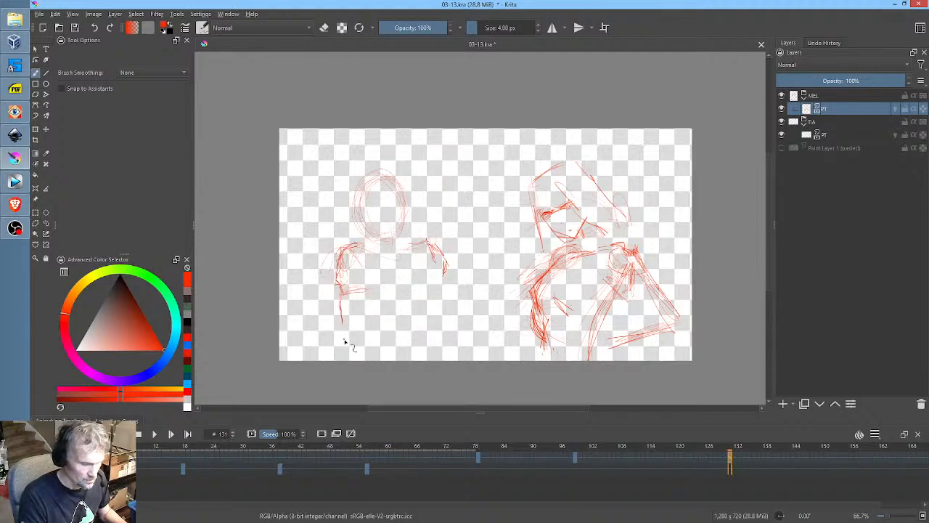
pyautogui.moveTo(346, 317)
pyautogui.mouseDown()
pyautogui.moveTo(307, 307)
pyautogui.moveTo(326, 307)
pyautogui.moveTo(318, 322)
pyautogui.moveTo(312, 314)
pyautogui.mouseUp()
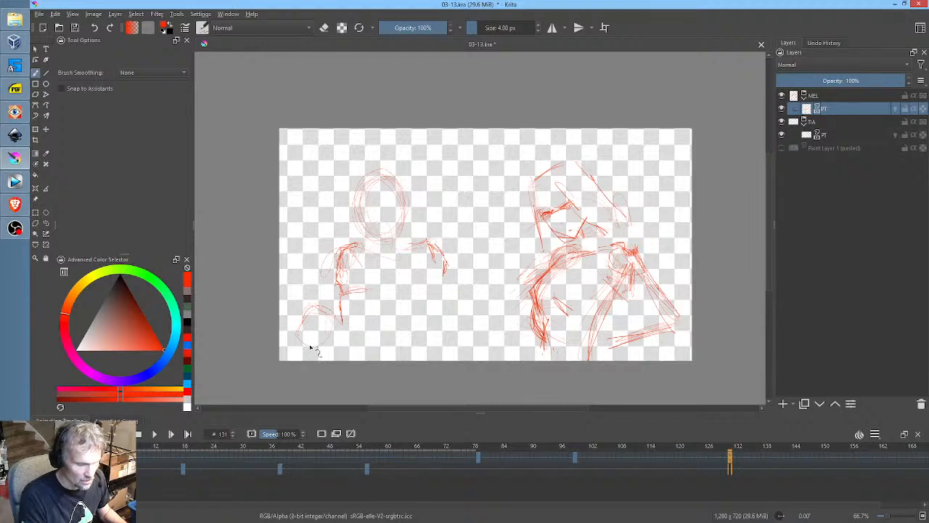
pyautogui.moveTo(310, 350)
pyautogui.mouseDown()
pyautogui.moveTo(328, 312)
pyautogui.moveTo(306, 340)
pyautogui.moveTo(337, 319)
pyautogui.moveTo(365, 338)
pyautogui.moveTo(352, 319)
pyautogui.moveTo(328, 331)
pyautogui.moveTo(368, 348)
pyautogui.mouseUp()
pyautogui.moveTo(363, 284)
pyautogui.mouseDown()
pyautogui.moveTo(373, 366)
pyautogui.moveTo(342, 304)
pyautogui.moveTo(366, 352)
pyautogui.moveTo(356, 330)
pyautogui.moveTo(323, 307)
pyautogui.moveTo(302, 323)
pyautogui.moveTo(318, 323)
pyautogui.moveTo(293, 325)
pyautogui.moveTo(311, 319)
pyautogui.moveTo(299, 355)
pyautogui.moveTo(330, 334)
pyautogui.moveTo(326, 343)
pyautogui.moveTo(352, 357)
pyautogui.moveTo(355, 372)
pyautogui.mouseUp()
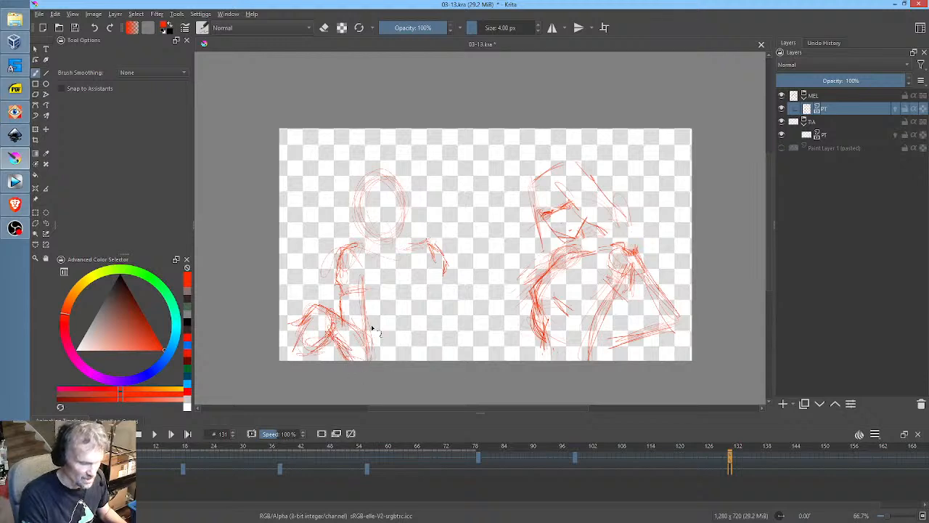
# Draw the two headband lines across MEL's forehead on frame 131, flipping to frame 99 for reference
pyautogui.press(',')
pyautogui.press('.')
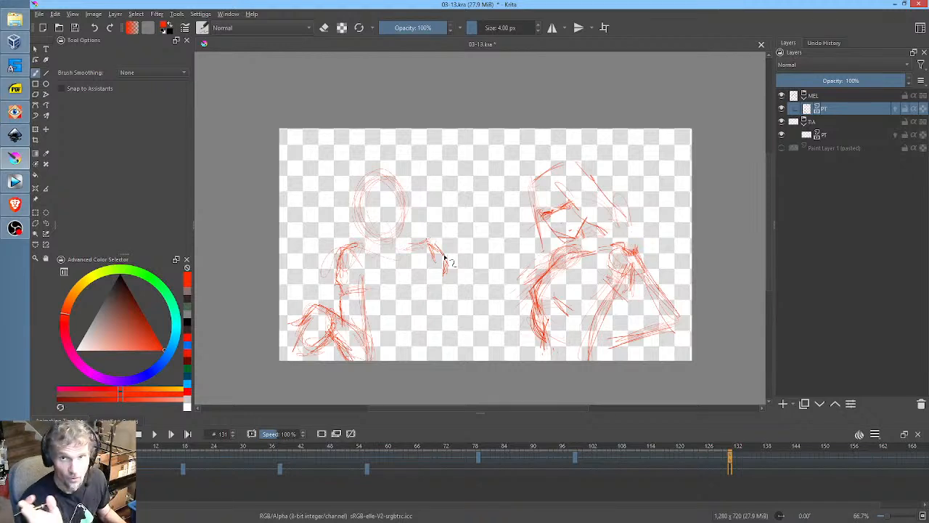
pyautogui.press(',')
pyautogui.press('.')
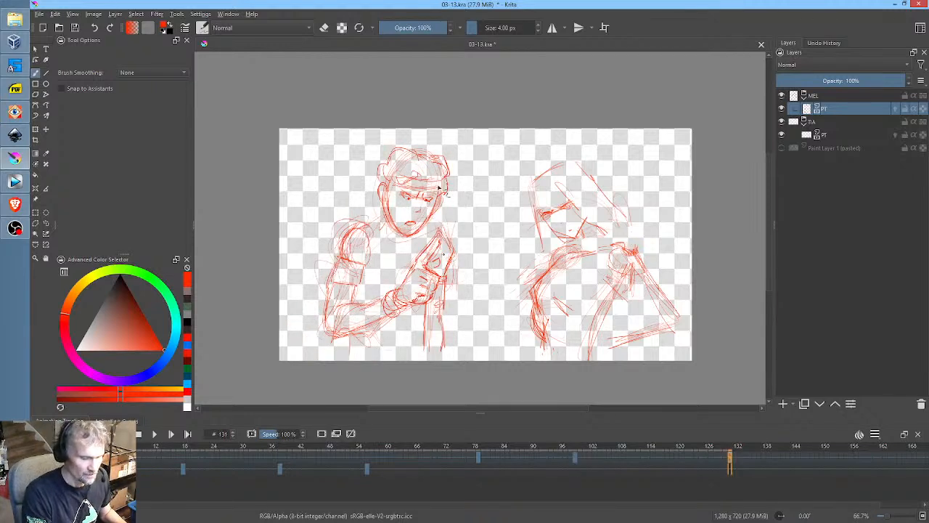
pyautogui.press(',')
pyautogui.press('.')
pyautogui.press(',')
pyautogui.press('.')
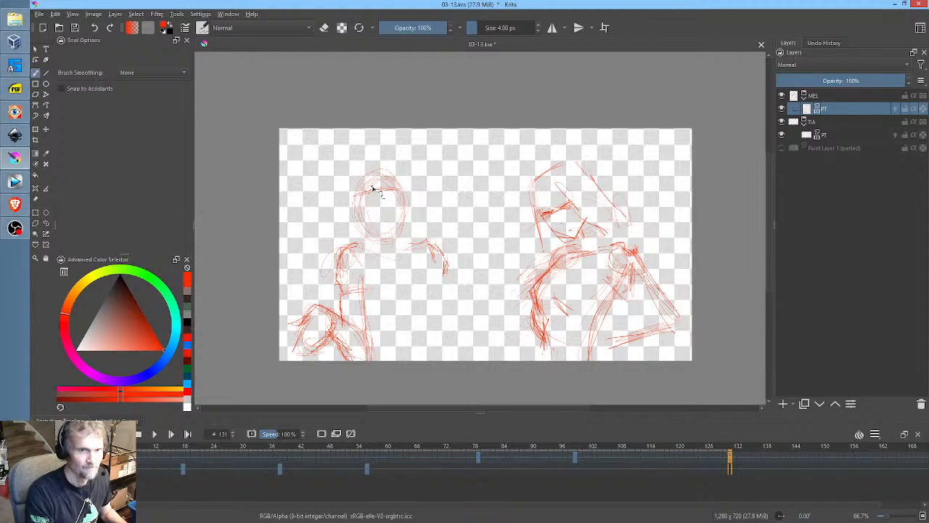
pyautogui.press(',')
pyautogui.press('.')
pyautogui.moveTo(358, 199)
pyautogui.mouseDown()
pyautogui.moveTo(402, 196)
pyautogui.moveTo(361, 203)
pyautogui.mouseUp()
pyautogui.press(',')
pyautogui.press('.')
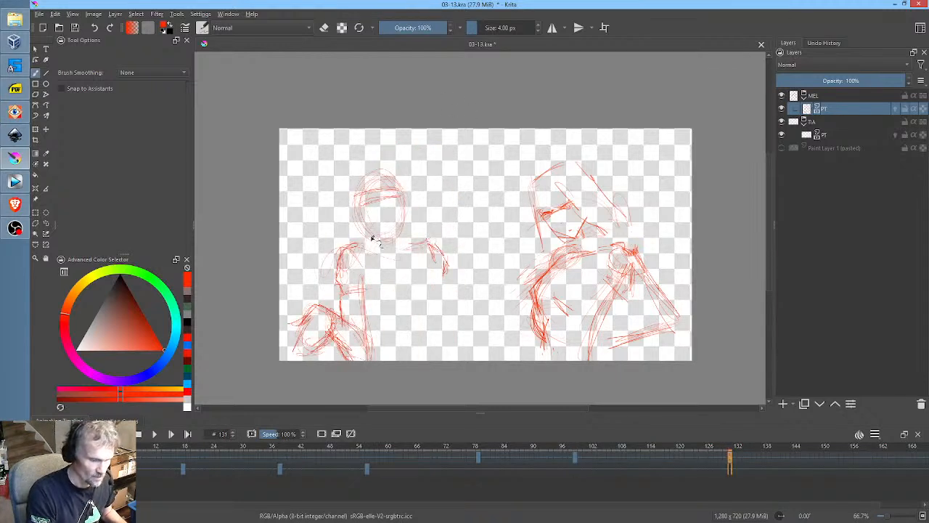
# Firm up MEL's chin and jawline on frame 131, checking the face against frame 99
pyautogui.moveTo(373, 240); pyautogui.dragTo(392, 247)
pyautogui.moveTo(406, 213); pyautogui.dragTo(394, 247)
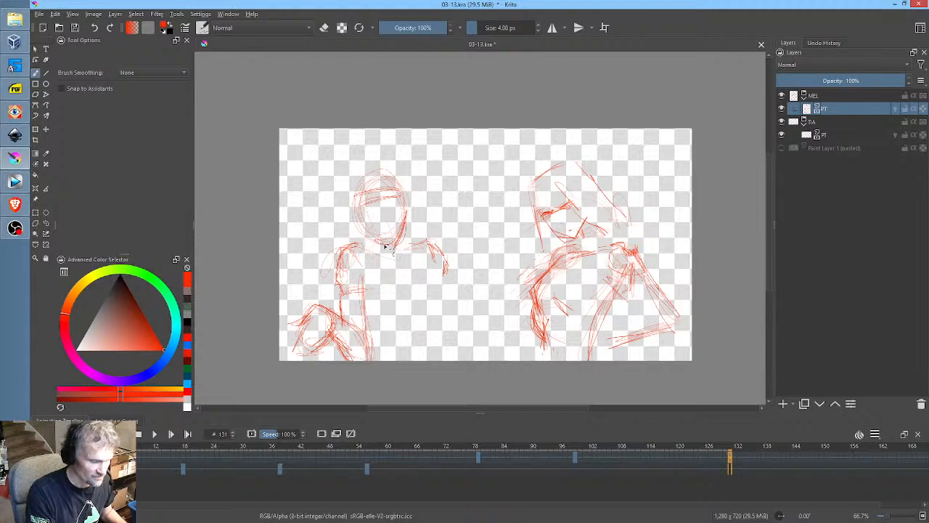
pyautogui.moveTo(403, 204); pyautogui.dragTo(405, 234)
pyautogui.press(',')
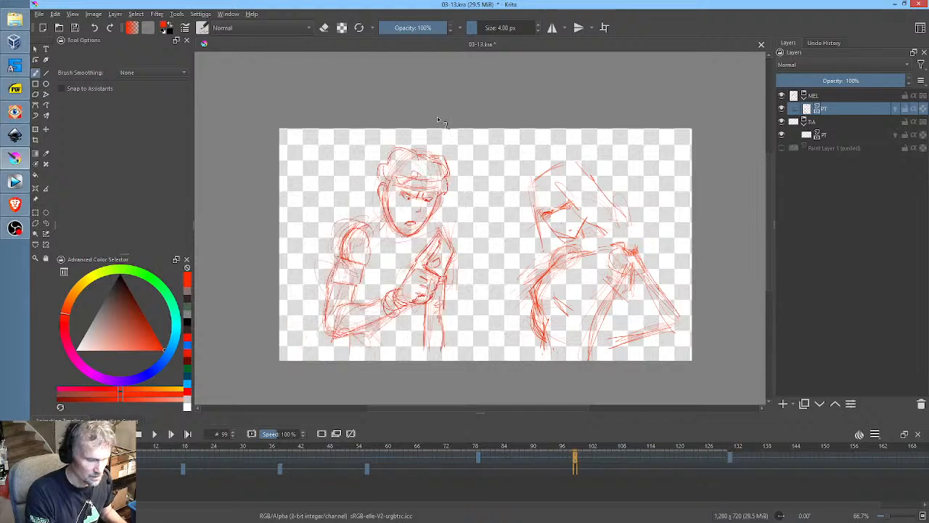
pyautogui.press('.')
# Sketch both ears and the round eyes on MEL's head at frame 131
pyautogui.moveTo(407, 200); pyautogui.dragTo(410, 221)
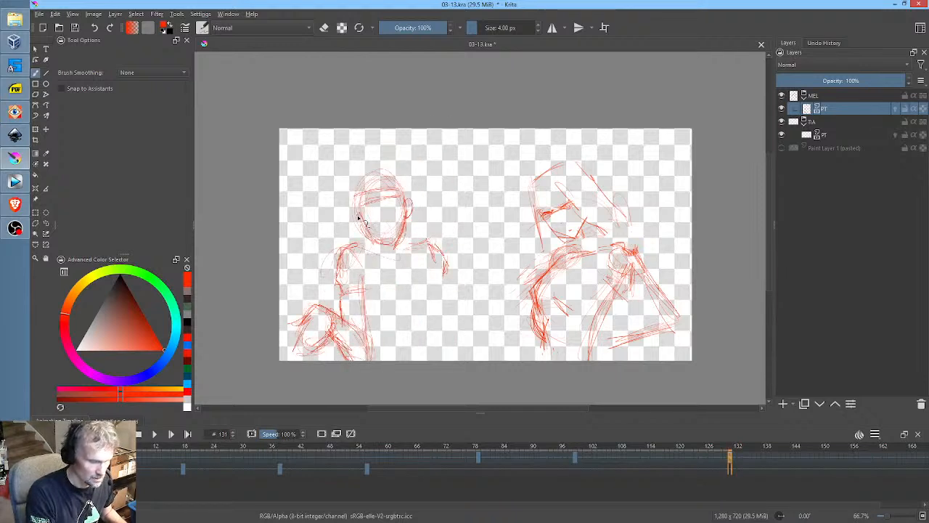
pyautogui.moveTo(355, 216); pyautogui.dragTo(369, 234)
pyautogui.press(',')
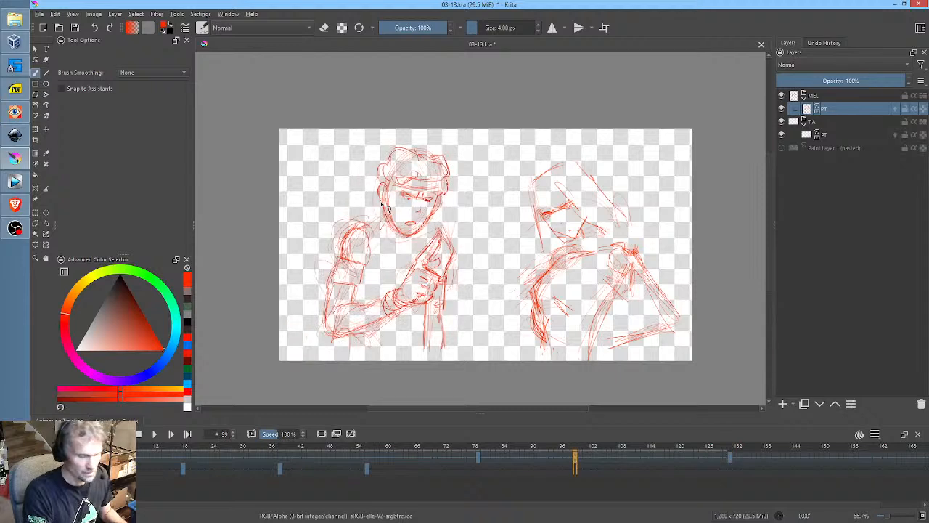
pyautogui.press('.')
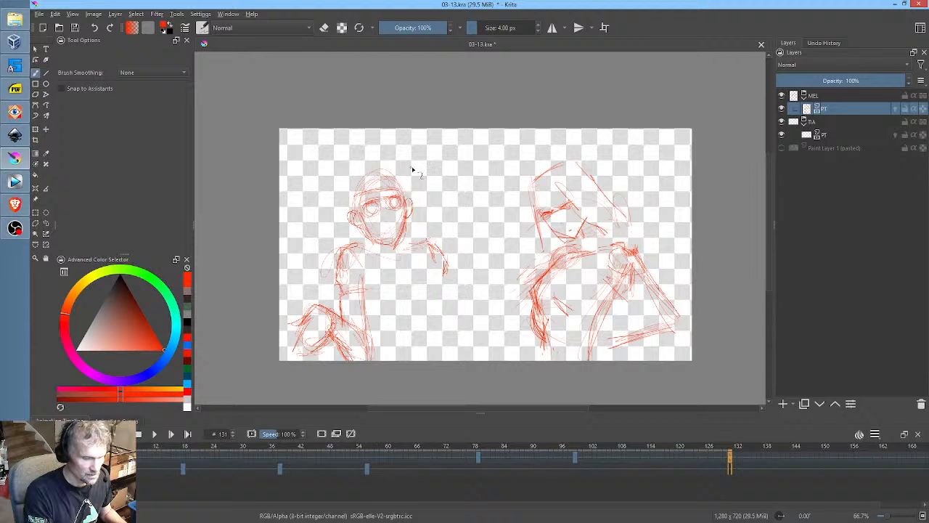
# Sketch MEL's curly hair over and around the headband on frame 131, comparing with the preceding pose
pyautogui.press(',')
pyautogui.press('.')
pyautogui.moveTo(384, 190)
pyautogui.mouseDown()
pyautogui.moveTo(372, 186)
pyautogui.moveTo(379, 183)
pyautogui.moveTo(368, 206)
pyautogui.moveTo(384, 187)
pyautogui.moveTo(345, 187)
pyautogui.moveTo(385, 173)
pyautogui.mouseUp()
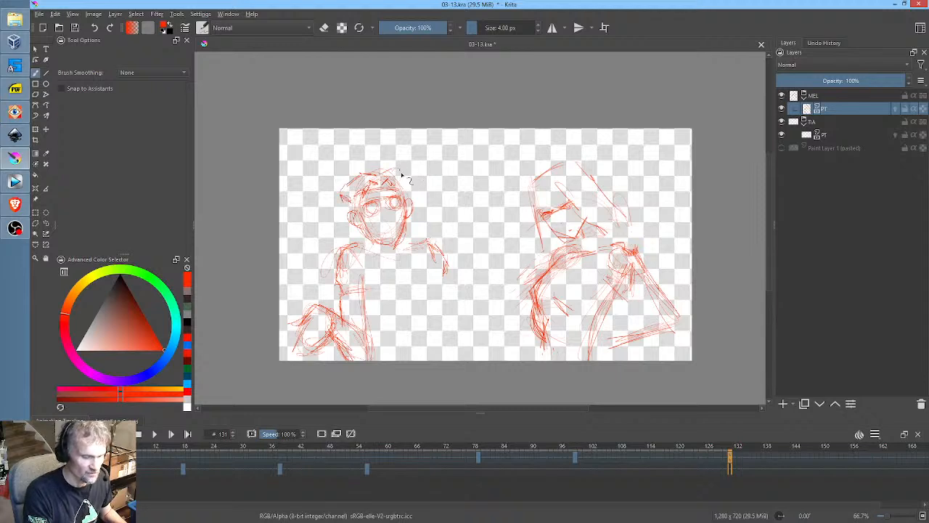
pyautogui.press(',')
pyautogui.press('.')
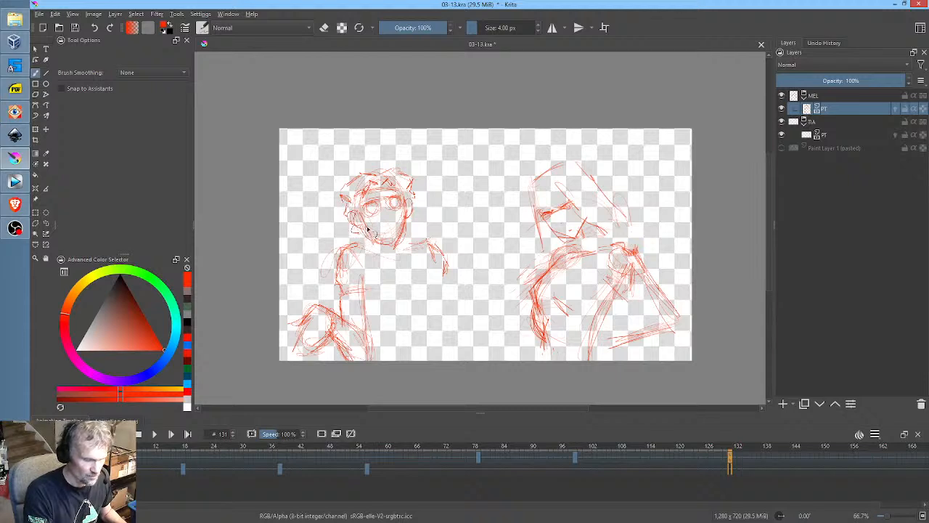
# Draw the torso side below MEL's right-hand shoulder, the neckline and a short chest centre line on frame 131
pyautogui.moveTo(424, 247)
pyautogui.mouseDown()
pyautogui.moveTo(416, 254)
pyautogui.moveTo(434, 317)
pyautogui.mouseUp()
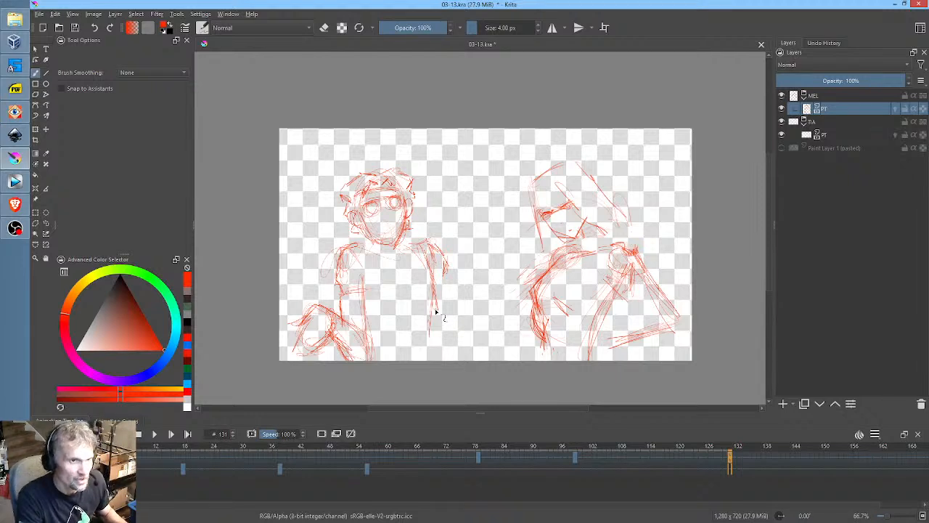
pyautogui.press(',')
pyautogui.press('.')
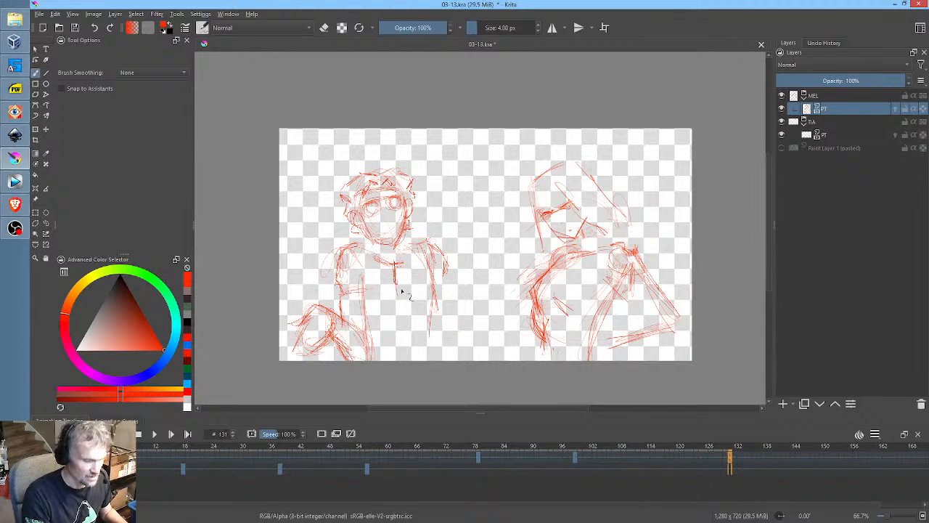
# Add the collar around MEL's neck on frame 99, using the frame 0 and frame 79 drawings as reference
pyautogui.press(',')
pyautogui.press(',')
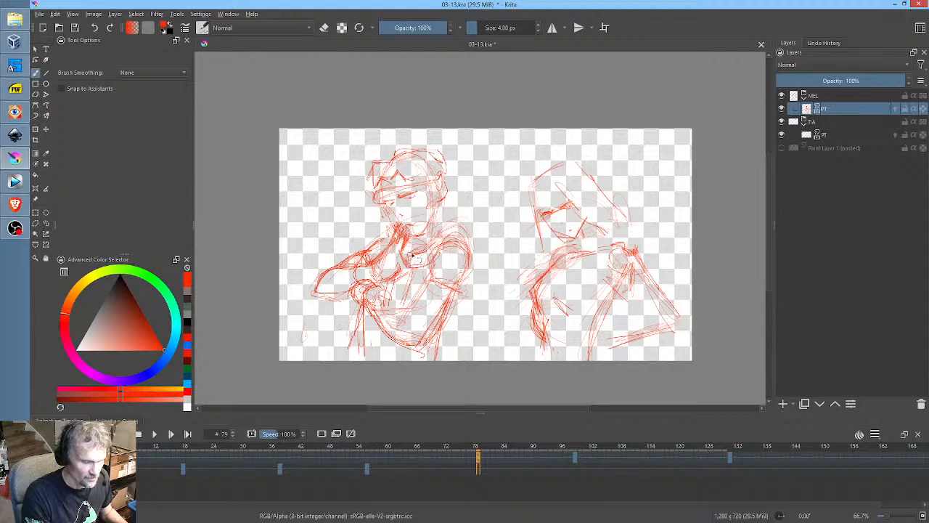
pyautogui.press('Home')
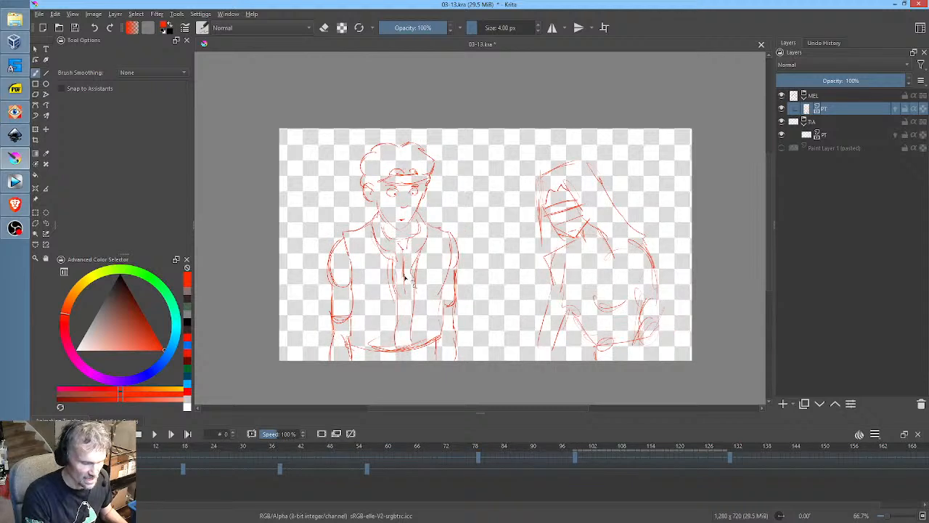
pyautogui.press('.')
pyautogui.press('.')
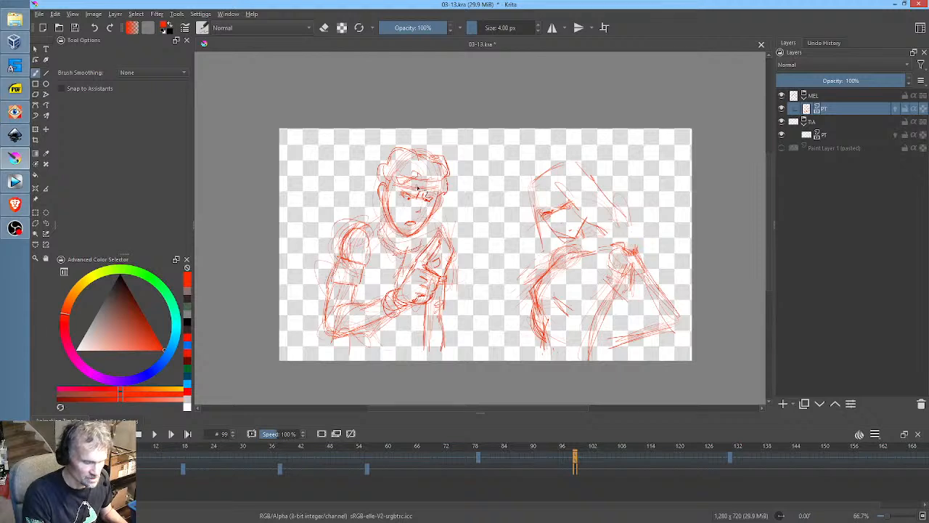
pyautogui.press(',')
pyautogui.press('.')
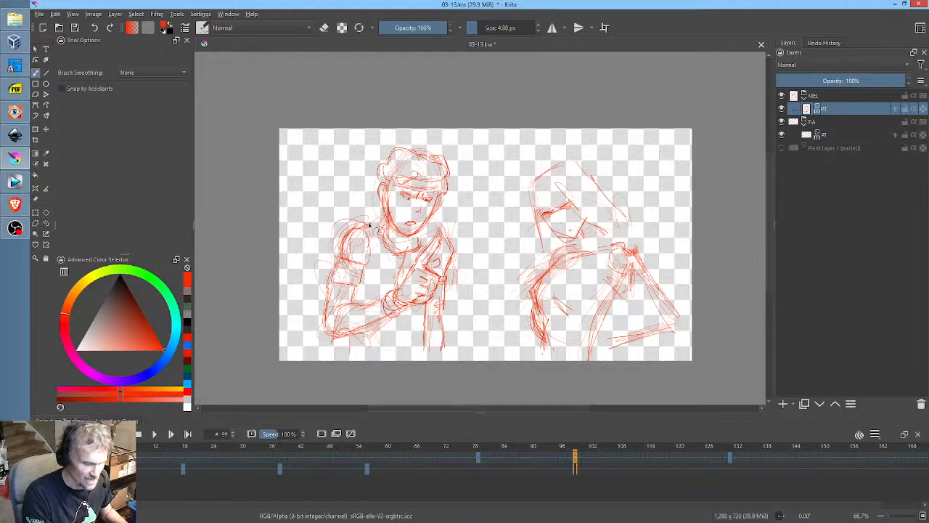
# Sketch MEL's other arm and hand reaching out towards TIA on frame 131 and strengthen the torso side next to it
pyautogui.press(',')
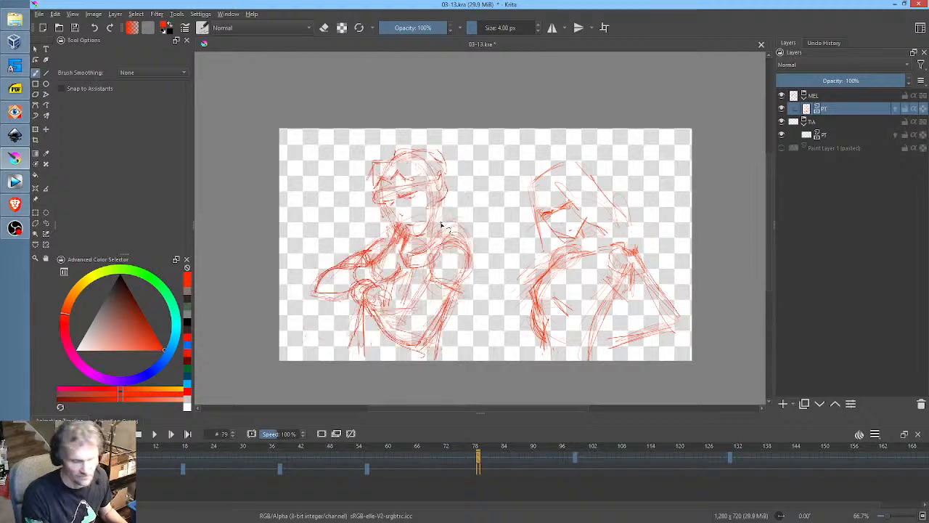
pyautogui.press('.')
pyautogui.press('.')
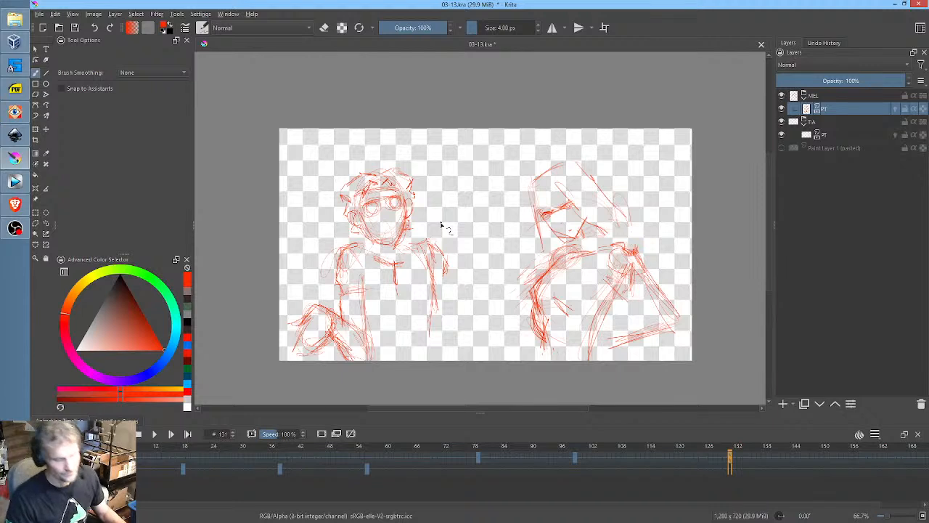
pyautogui.moveTo(449, 286)
pyautogui.mouseDown()
pyautogui.moveTo(462, 323)
pyautogui.moveTo(461, 304)
pyautogui.moveTo(452, 337)
pyautogui.moveTo(467, 328)
pyautogui.moveTo(449, 339)
pyautogui.moveTo(501, 310)
pyautogui.moveTo(489, 322)
pyautogui.moveTo(480, 316)
pyautogui.moveTo(492, 311)
pyautogui.moveTo(495, 323)
pyautogui.moveTo(446, 341)
pyautogui.moveTo(465, 340)
pyautogui.moveTo(473, 353)
pyautogui.moveTo(452, 360)
pyautogui.moveTo(455, 318)
pyautogui.moveTo(434, 280)
pyautogui.moveTo(434, 328)
pyautogui.mouseUp()
pyautogui.press(',')
pyautogui.press('.')
pyautogui.press('.')
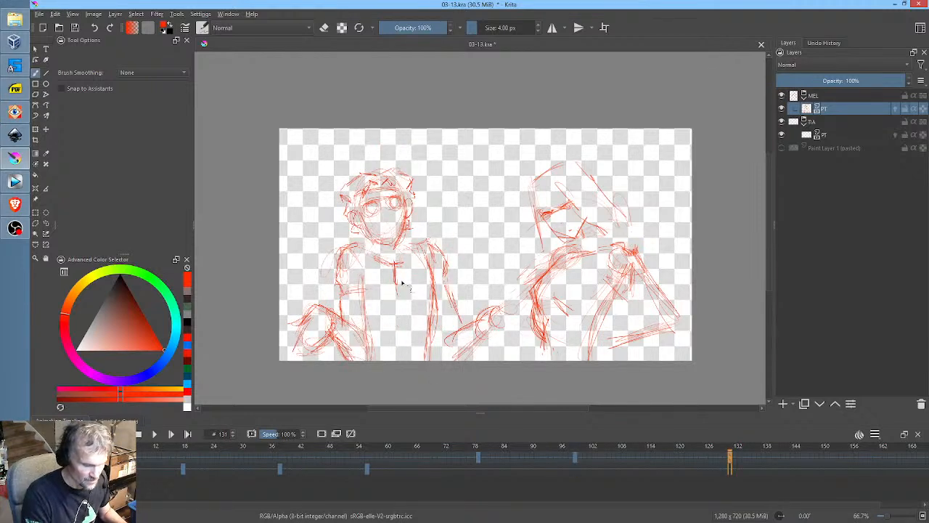
# Draw the collar and open jacket front down MEL's chest on frame 131, and return to frame 0 to compare
pyautogui.moveTo(400, 273); pyautogui.dragTo(399, 303)
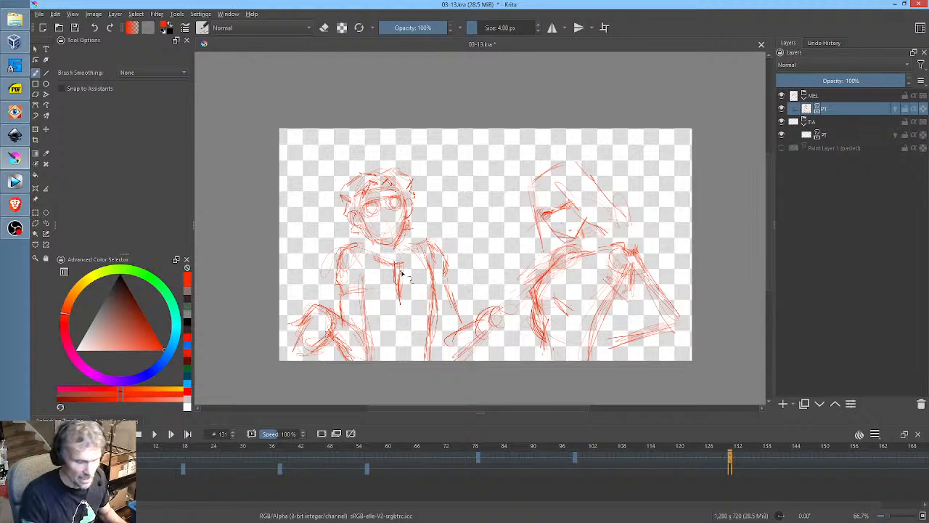
pyautogui.press('.')
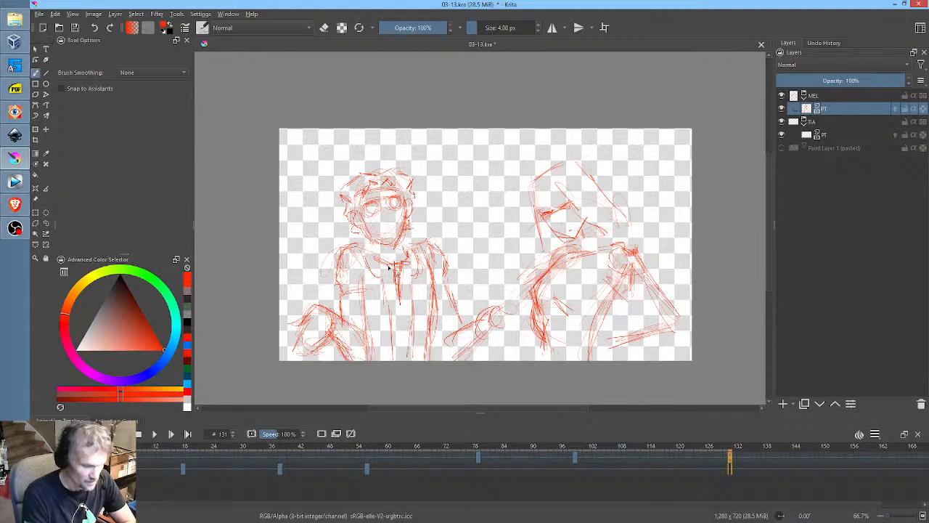
pyautogui.press('Home')
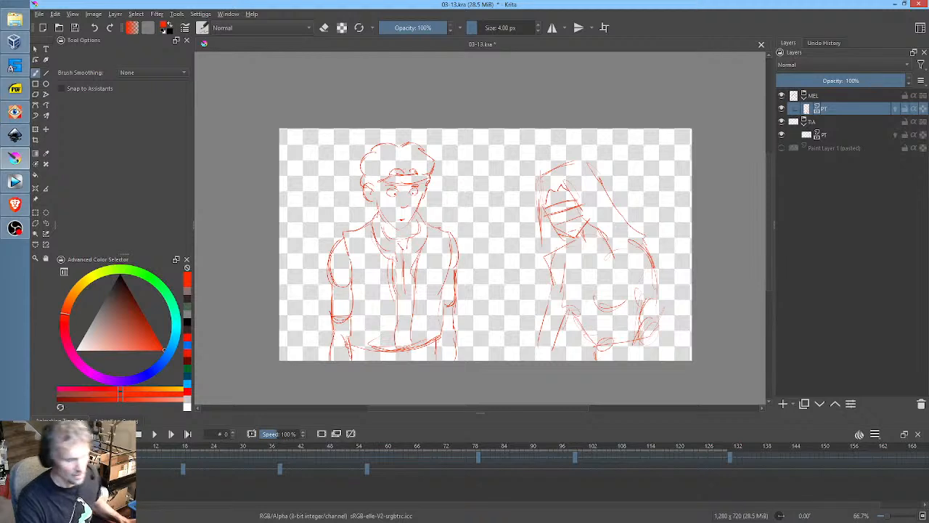
# Play back the scene, then draw MEL's open mouth and nose on the frame 131 face
pyautogui.press('space')
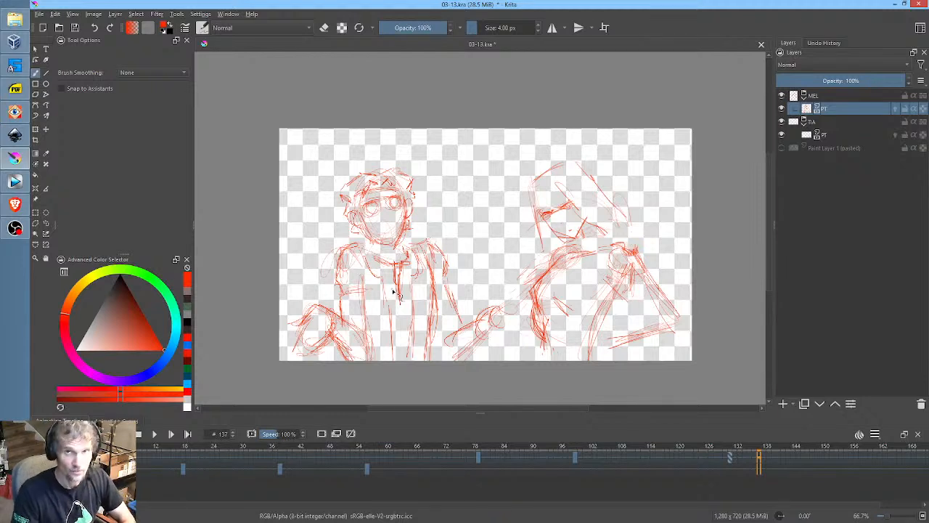
pyautogui.click(729, 457)
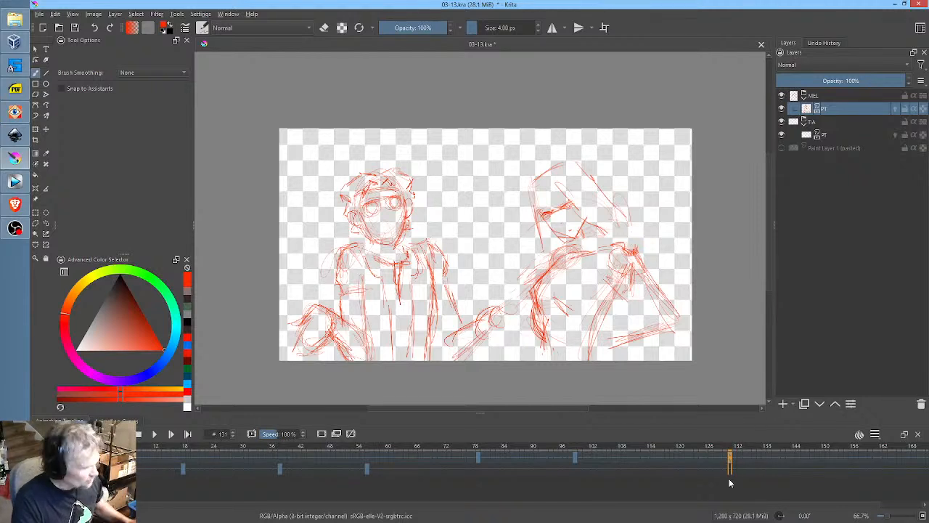
pyautogui.hotkey('alt', 'Left')
pyautogui.hotkey('alt', 'Right')
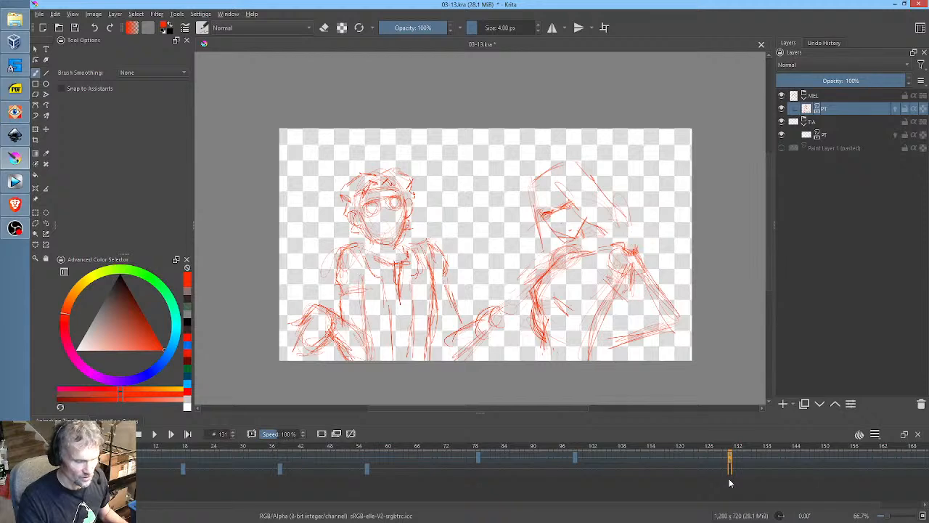
pyautogui.scroll(3, 414, 239)
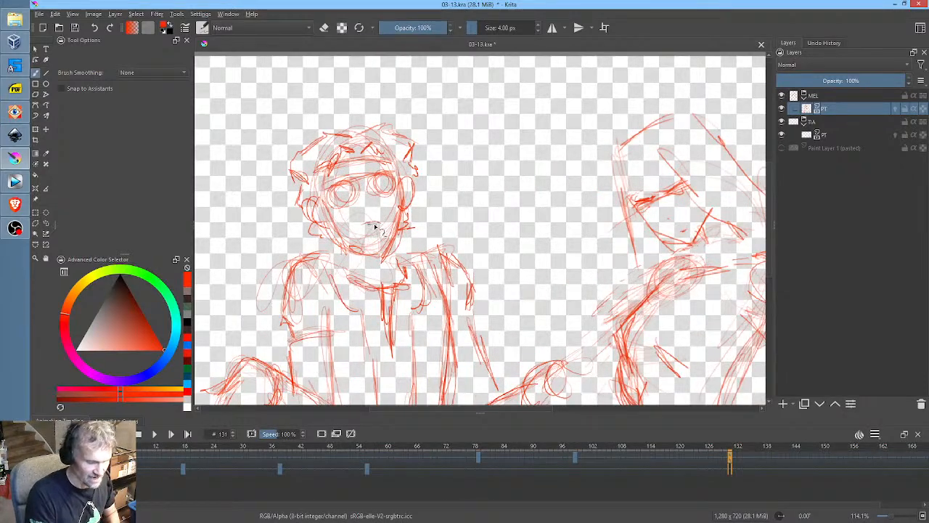
pyautogui.moveTo(354, 234)
pyautogui.mouseDown()
pyautogui.moveTo(381, 234)
pyautogui.moveTo(361, 237)
pyautogui.moveTo(372, 210)
pyautogui.mouseUp()
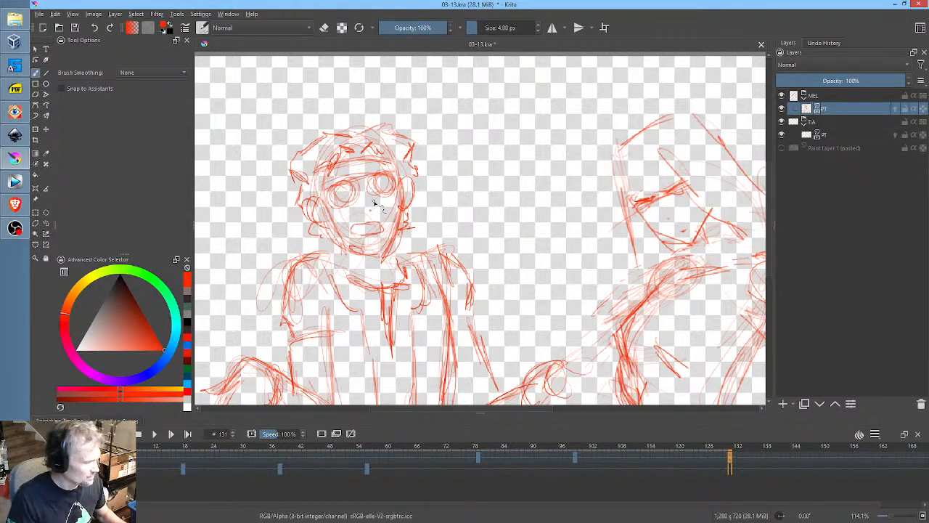
# Redraw and darken MEL's round, wide-open eyes on frame 131, using the earlier keyframe drawings as reference
pyautogui.press(',')
pyautogui.press(',')
pyautogui.press(',')
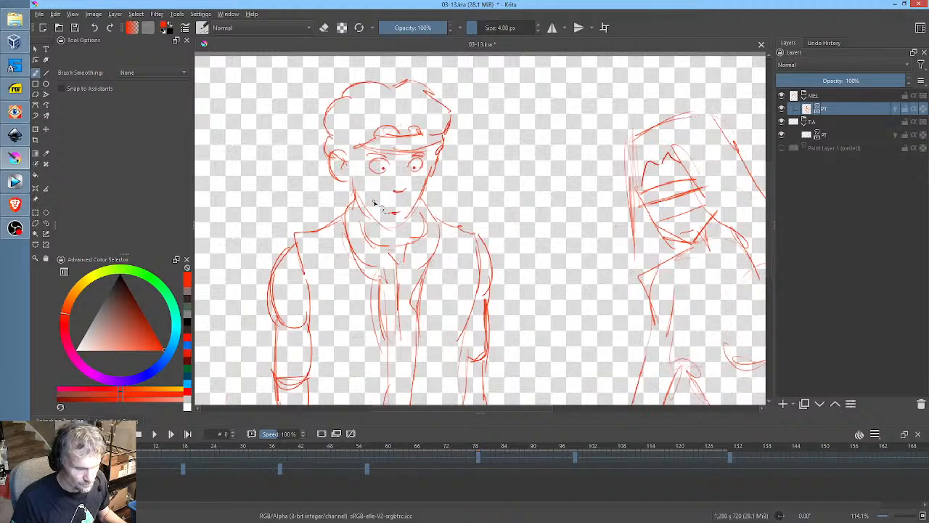
pyautogui.press('.')
pyautogui.press('.')
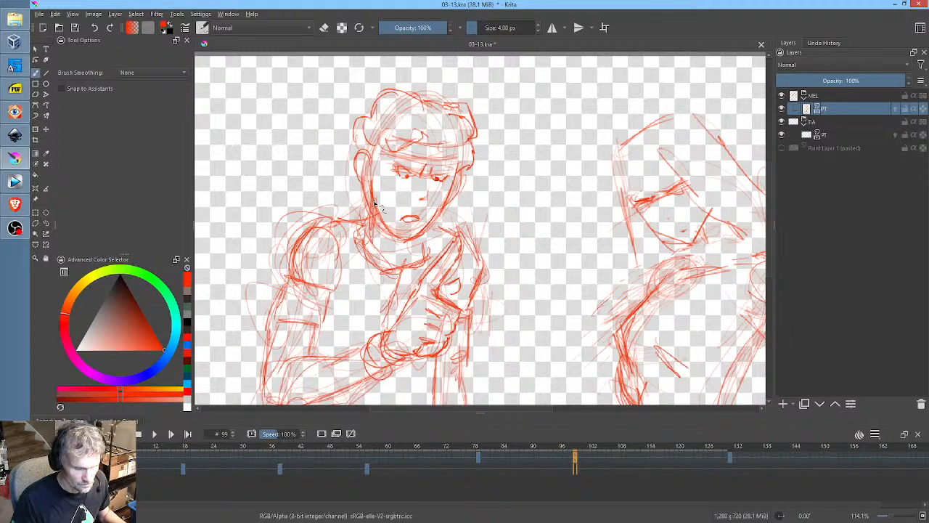
pyautogui.press('.')
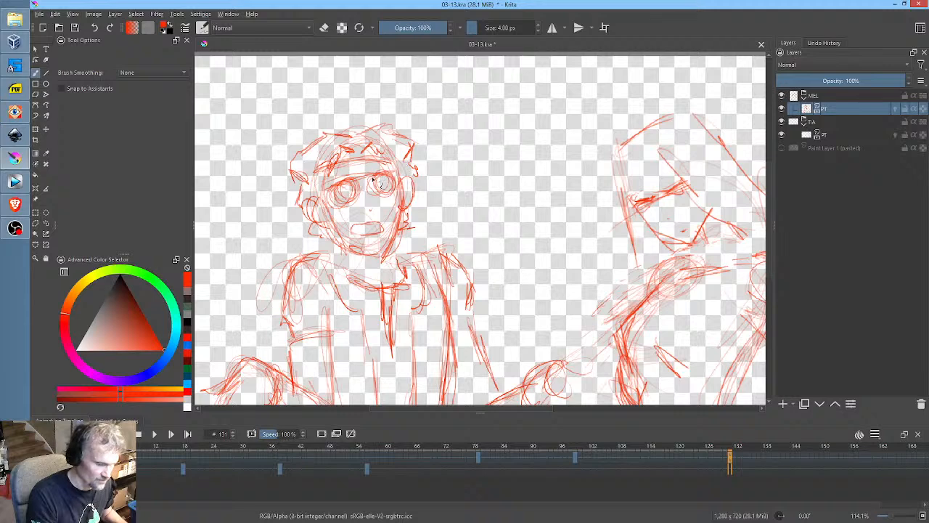
pyautogui.moveTo(375, 179); pyautogui.dragTo(383, 190)
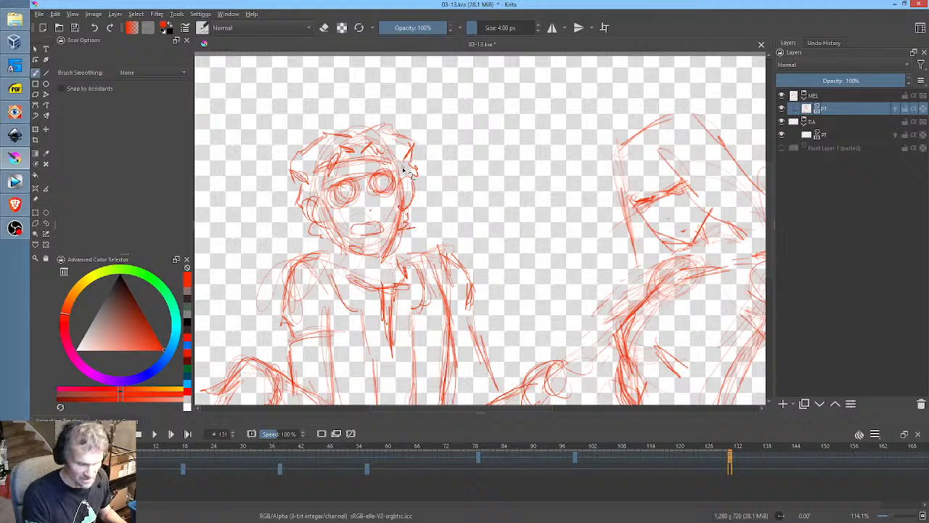
# Sketch the ear and the hair around it on MEL's head at frame 79, comparing with the frame 0 drawing
pyautogui.press(',')
pyautogui.press(',')
pyautogui.press('.')
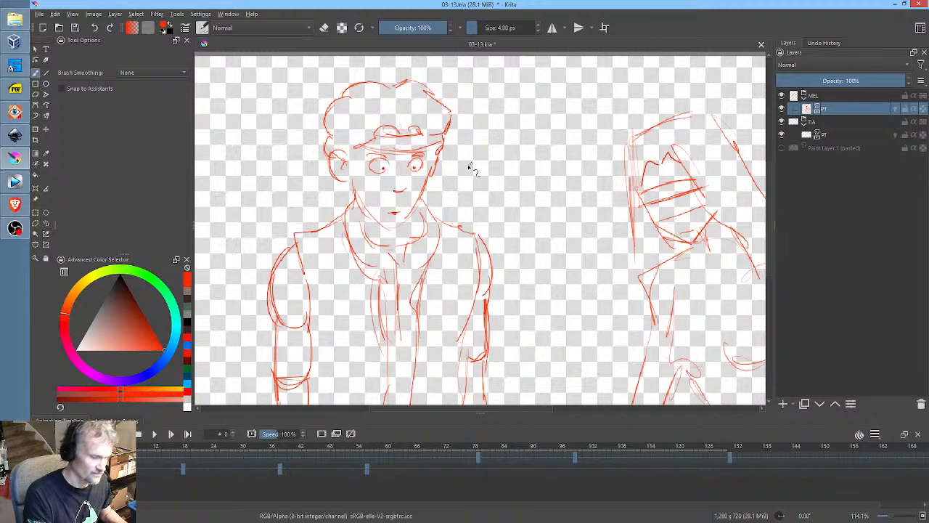
pyautogui.press(',')
pyautogui.moveTo(457, 195)
pyautogui.mouseDown()
pyautogui.moveTo(477, 172)
pyautogui.moveTo(468, 173)
pyautogui.moveTo(466, 143)
pyautogui.moveTo(445, 165)
pyautogui.moveTo(449, 153)
pyautogui.moveTo(459, 163)
pyautogui.moveTo(446, 190)
pyautogui.moveTo(457, 167)
pyautogui.mouseUp()
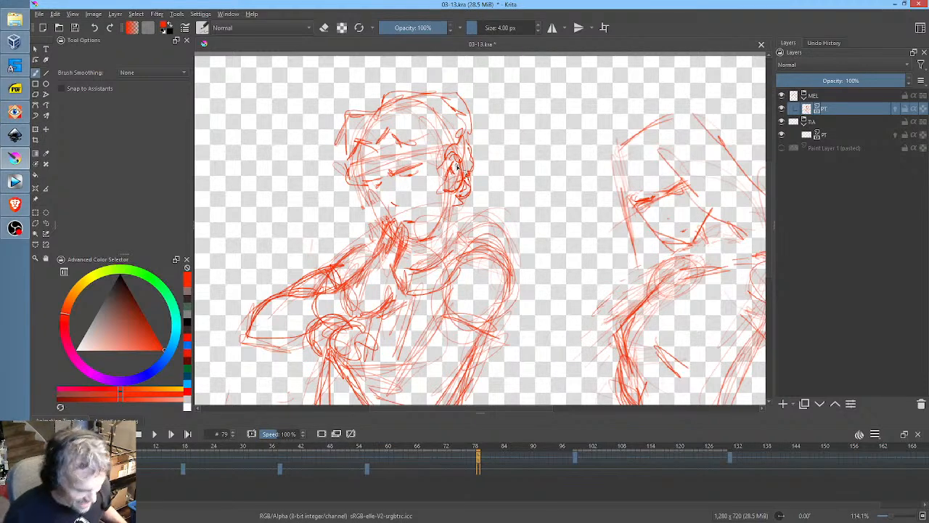
pyautogui.press('Home')
pyautogui.press('End')
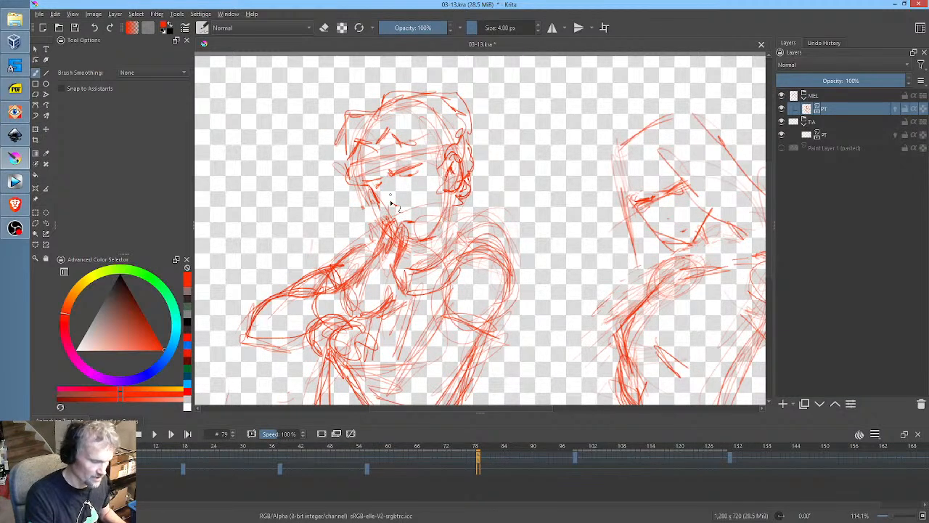
# Strengthen MEL's jaw and neck on frame 79 and draw the collar with the jacket's centre opening down the chest
pyautogui.moveTo(434, 236)
pyautogui.mouseDown()
pyautogui.moveTo(446, 187)
pyautogui.moveTo(454, 228)
pyautogui.mouseUp()
pyautogui.moveTo(451, 191); pyautogui.dragTo(456, 236)
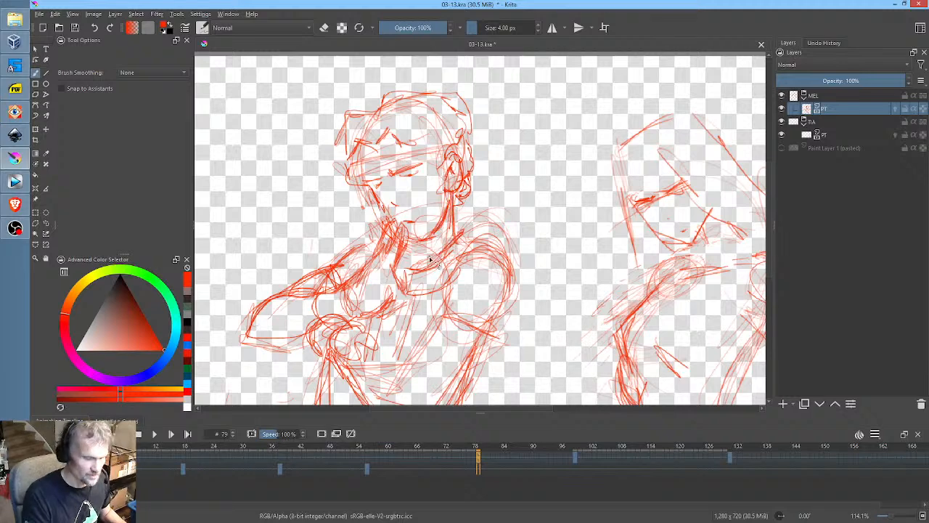
pyautogui.moveTo(448, 248)
pyautogui.mouseDown()
pyautogui.moveTo(427, 261)
pyautogui.moveTo(418, 305)
pyautogui.moveTo(408, 296)
pyautogui.moveTo(409, 270)
pyautogui.moveTo(409, 283)
pyautogui.moveTo(417, 280)
pyautogui.moveTo(402, 324)
pyautogui.moveTo(420, 318)
pyautogui.moveTo(404, 334)
pyautogui.moveTo(406, 301)
pyautogui.moveTo(402, 354)
pyautogui.mouseUp()
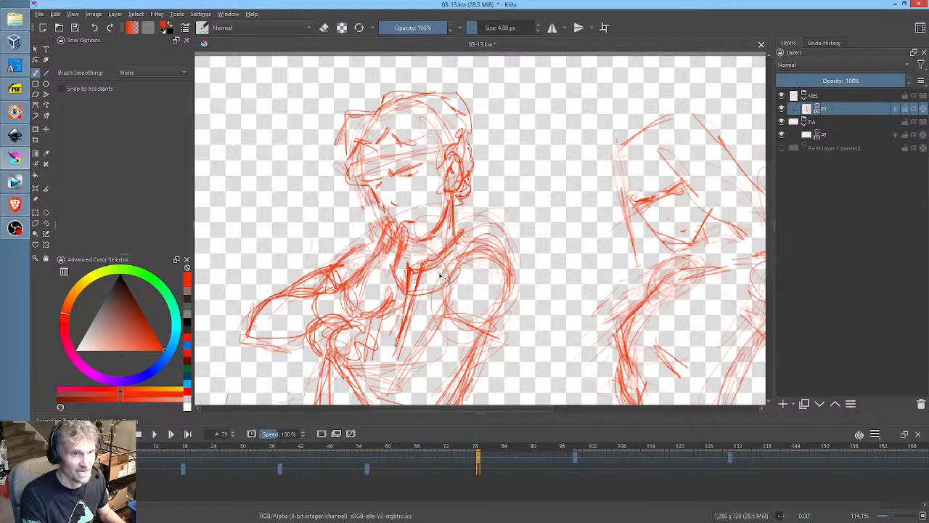
# Extend the collar towards the shoulder and add the jacket front edge on MEL's frame 79, checking against frame 0
pyautogui.press(',')
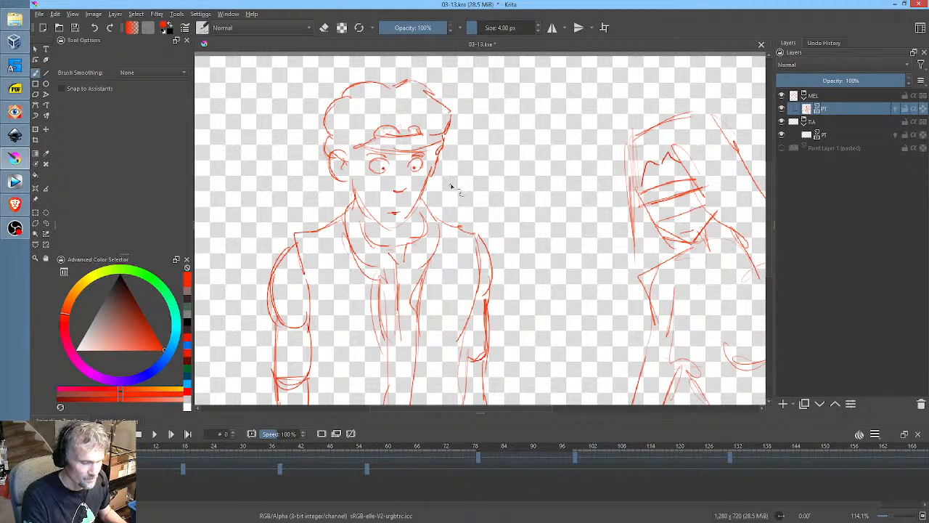
pyautogui.press('.')
pyautogui.press(',')
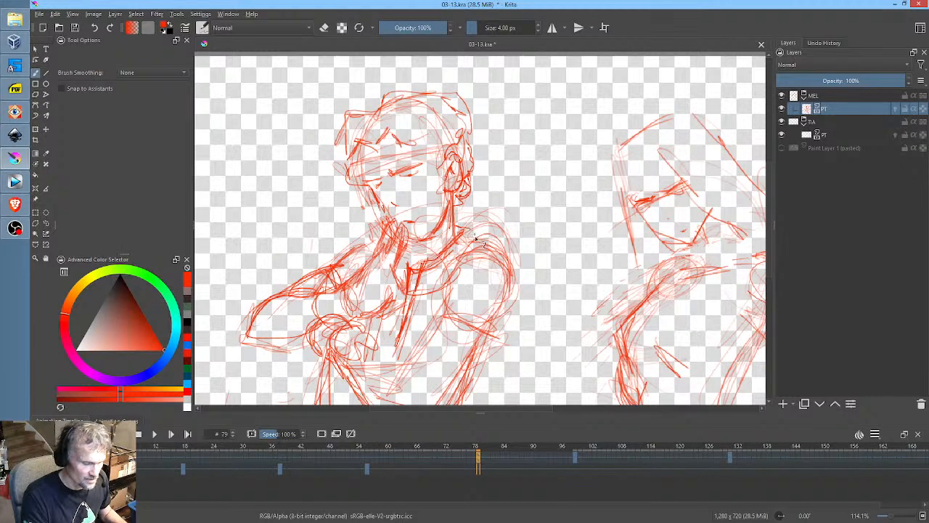
pyautogui.press('.')
pyautogui.press(',')
pyautogui.press('.')
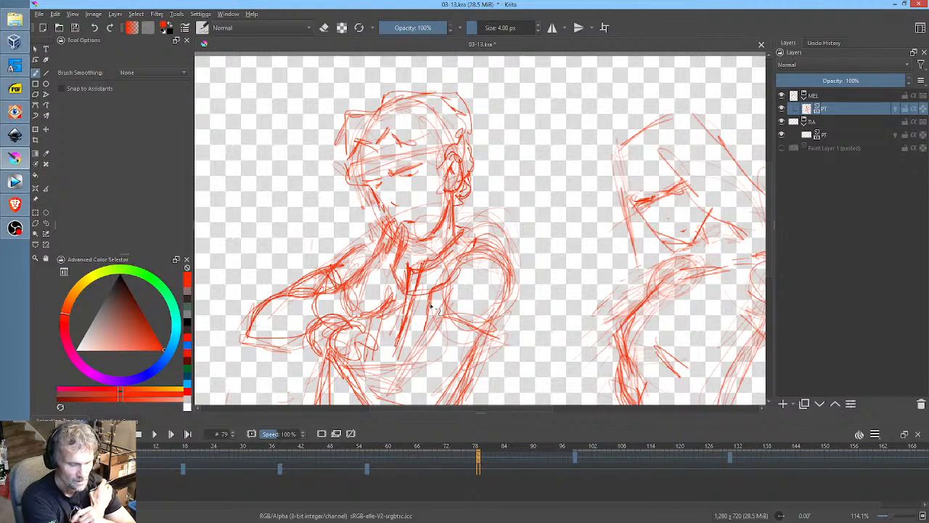
pyautogui.moveTo(436, 352)
pyautogui.mouseDown()
pyautogui.moveTo(481, 371)
pyautogui.moveTo(443, 313)
pyautogui.mouseUp()
# Play the scene through to frame 149, enlarge MEL's open-armed drawing there slightly and shift it up and towards TIA
pyautogui.press('Home')
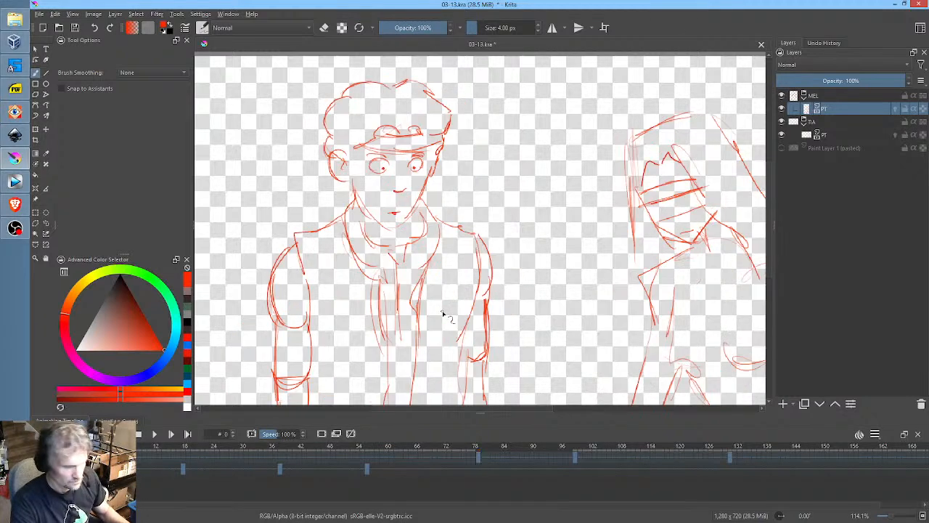
pyautogui.scroll(-2, 535, 213)
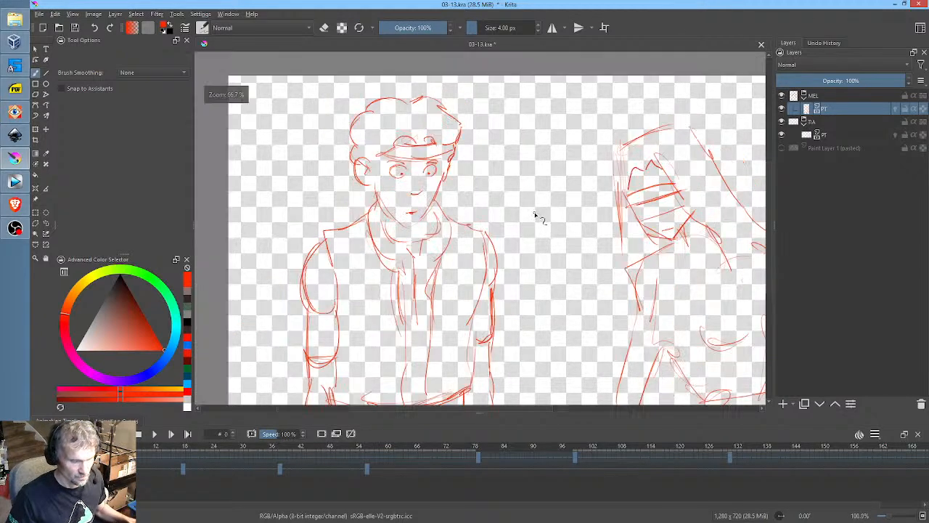
pyautogui.moveTo(556, 210); pyautogui.dragTo(529, 201)
pyautogui.press('space')
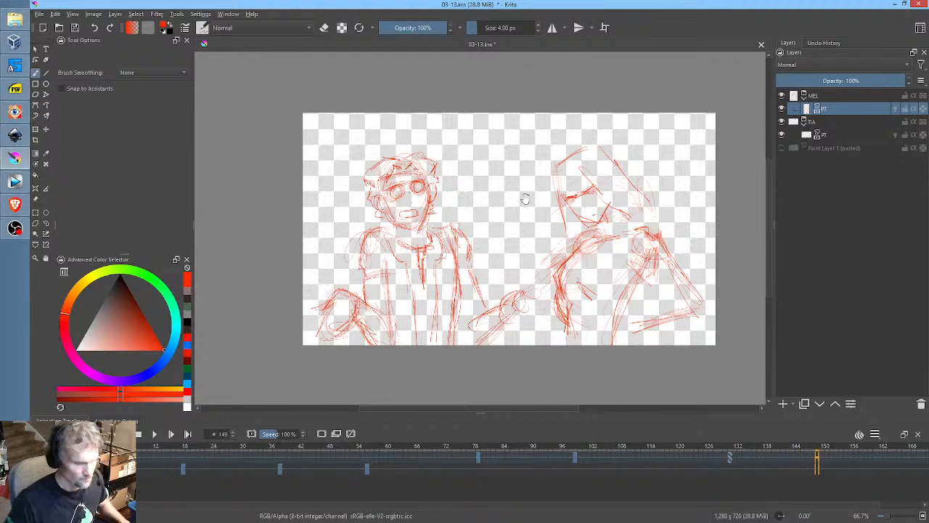
pyautogui.press('space')
pyautogui.hotkey('ctrl', 't')
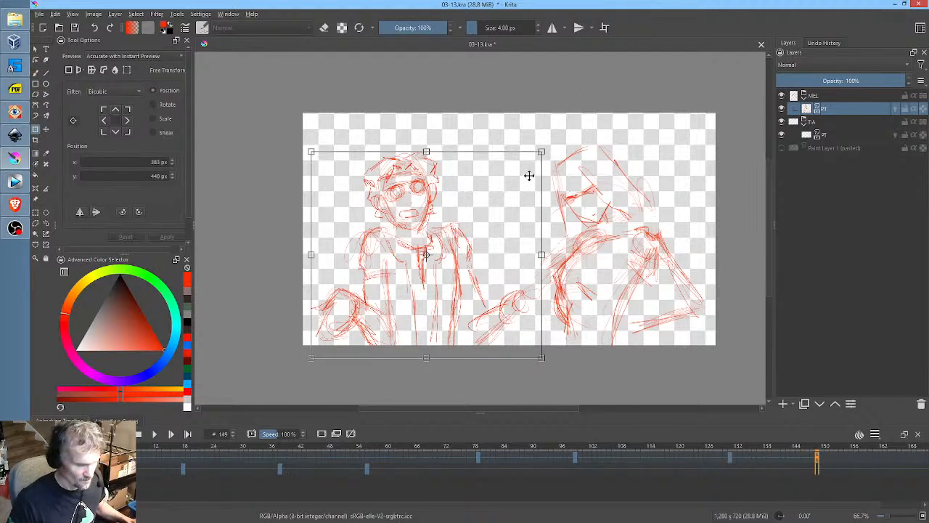
pyautogui.moveTo(541, 151); pyautogui.dragTo(546, 147)
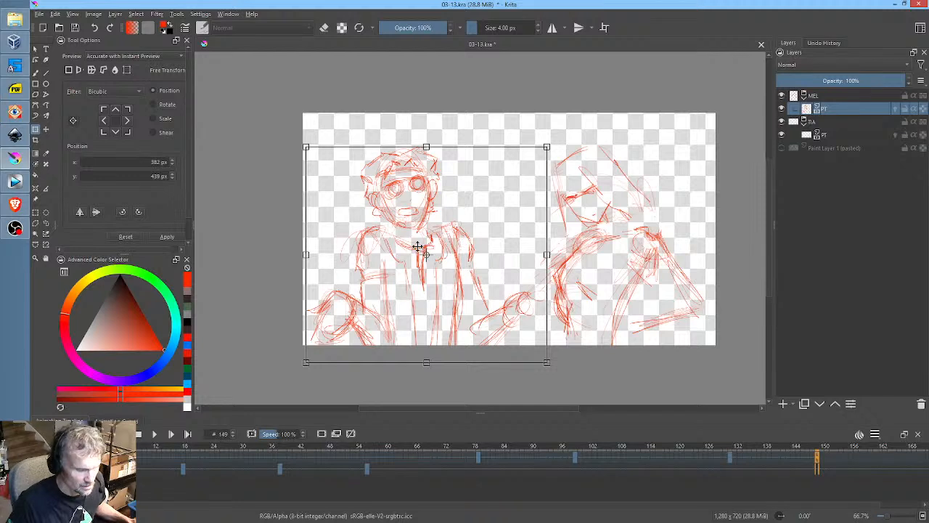
pyautogui.press('Return')
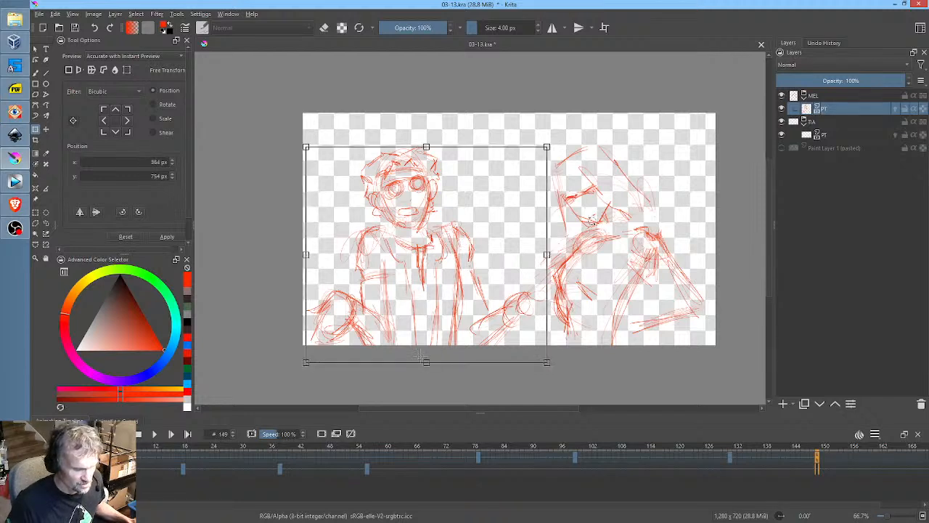
pyautogui.moveTo(586, 129)
pyautogui.mouseDown()
pyautogui.moveTo(612, 136)
pyautogui.moveTo(599, 133)
pyautogui.mouseUp()
pyautogui.moveTo(464, 265); pyautogui.dragTo(473, 255)
pyautogui.press('Return')
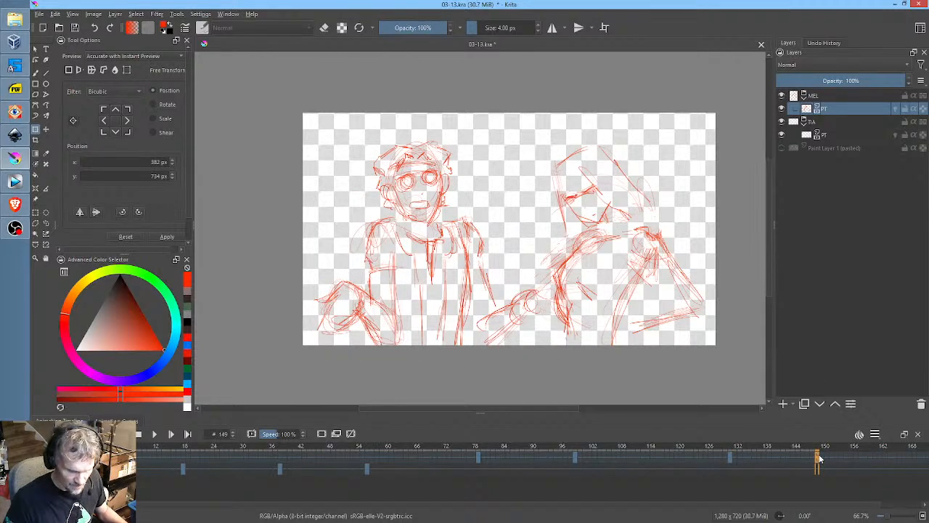
# Move MEL's transformed keyframe from frame 149 to frame 131, replacing the drawing there
pyautogui.moveTo(819, 458); pyautogui.dragTo(730, 462)
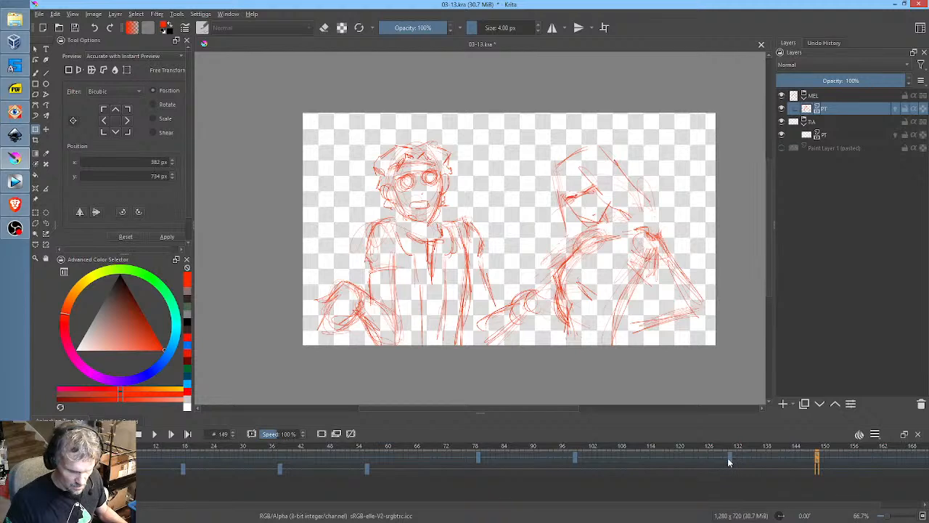
pyautogui.click(731, 461)
pyautogui.moveTo(816, 459); pyautogui.dragTo(730, 460)
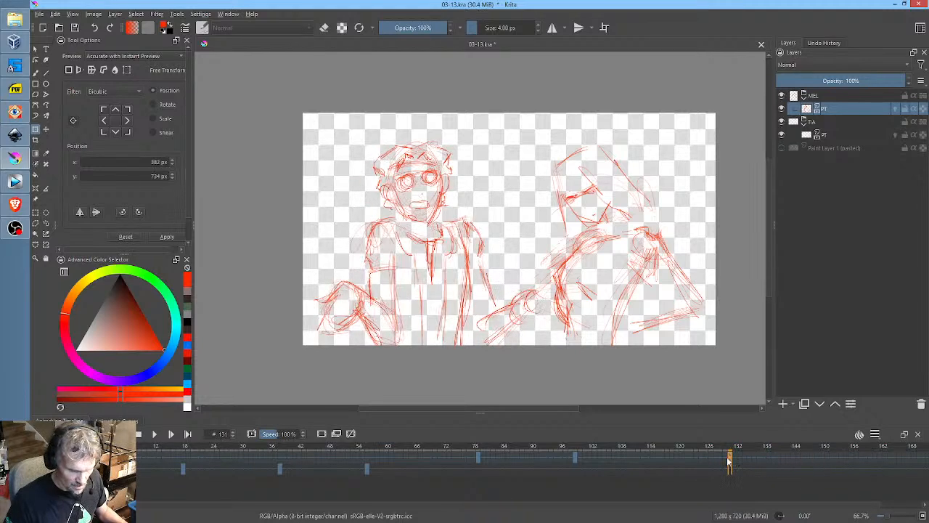
# Play the animation from frame 72 and flip between MEL's drawings at frames 0, 79 and 99 to check the motion
pyautogui.click(574, 463)
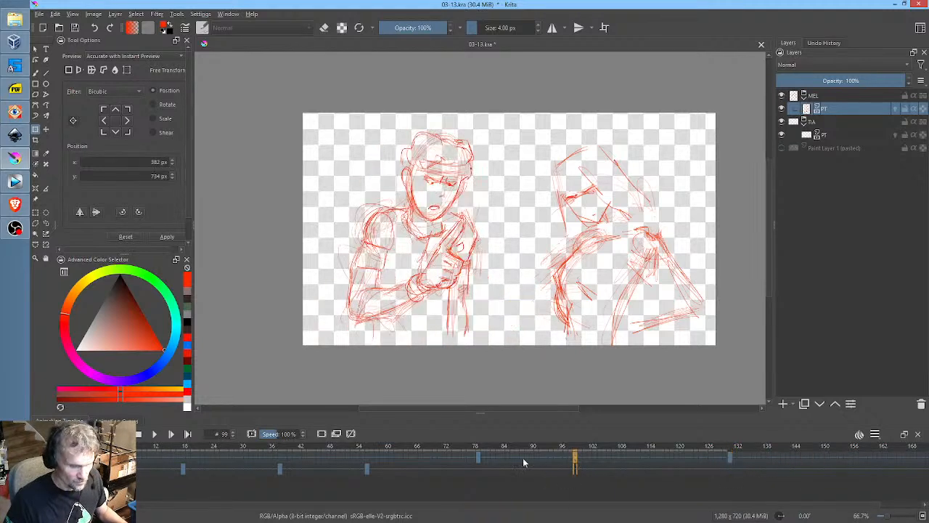
pyautogui.click(445, 459)
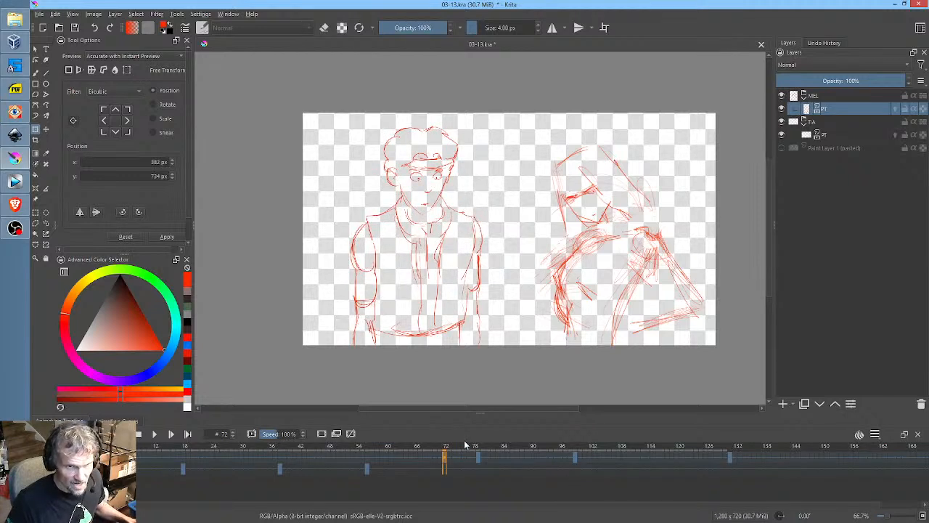
pyautogui.press('space')
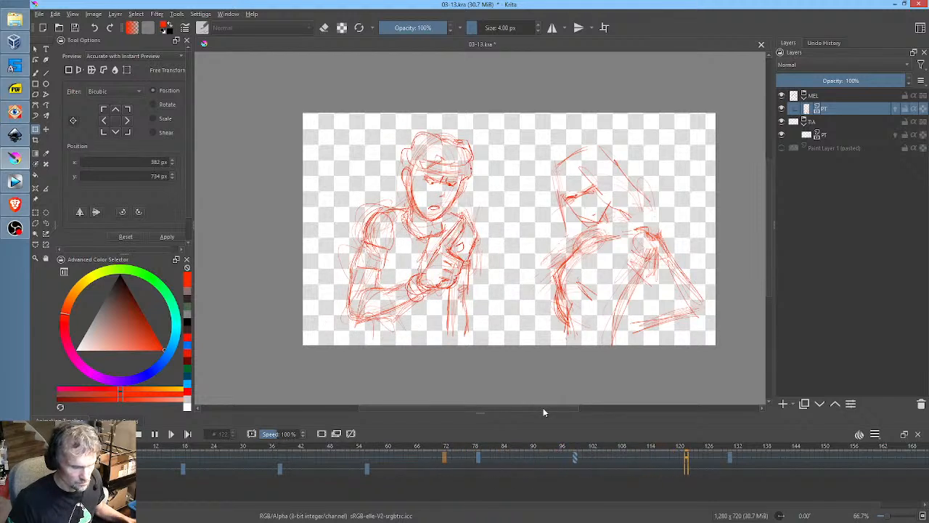
pyautogui.press('space')
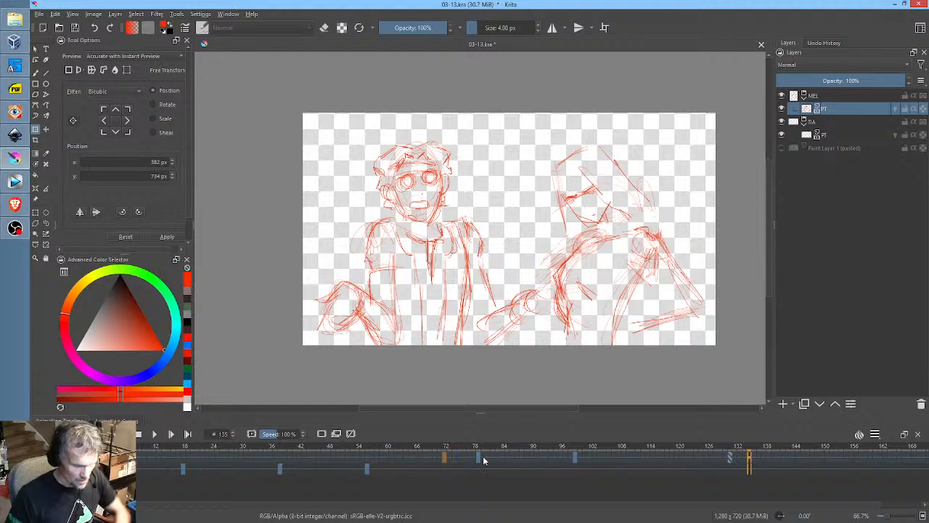
pyautogui.click(479, 458)
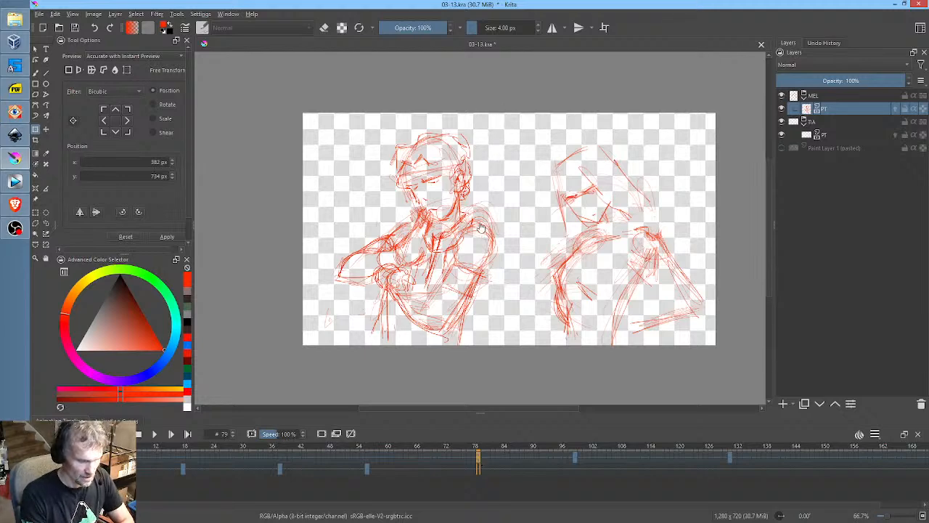
pyautogui.press('Home')
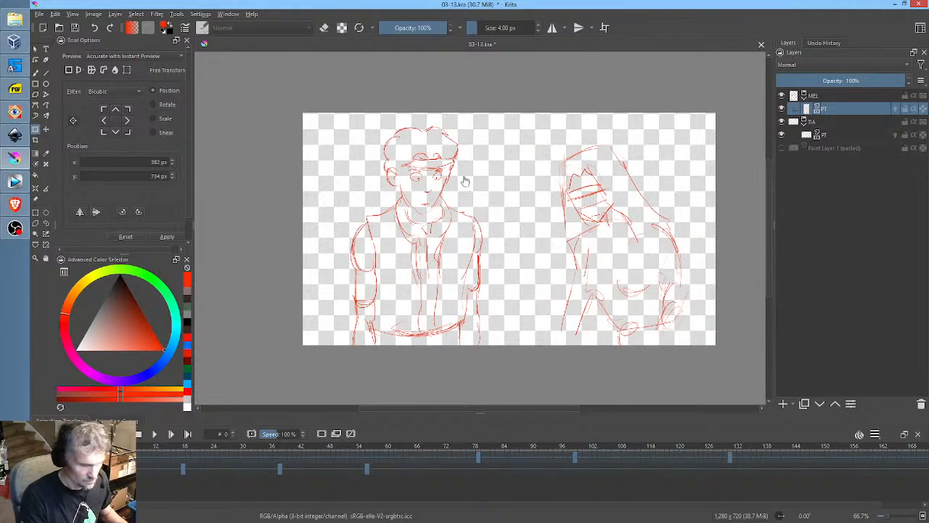
pyautogui.press('End')
pyautogui.press('Home')
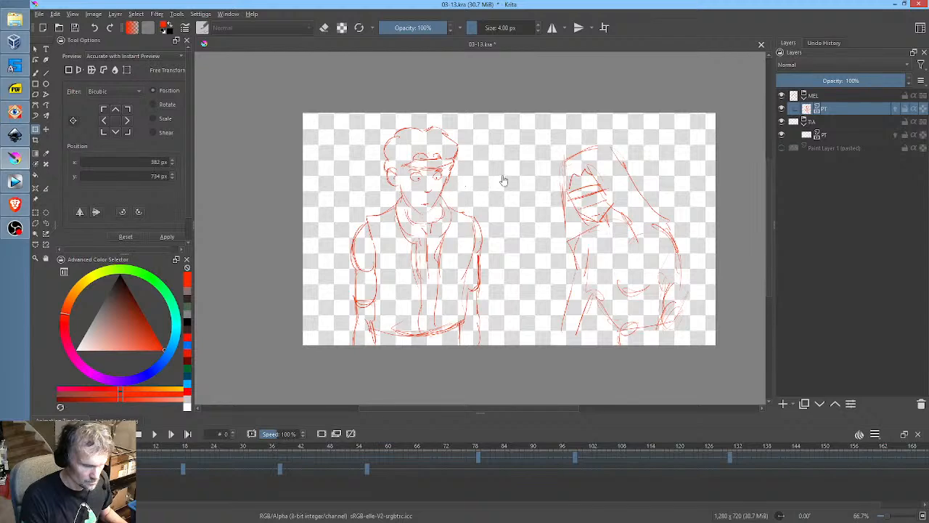
pyautogui.press('End')
pyautogui.press('Home')
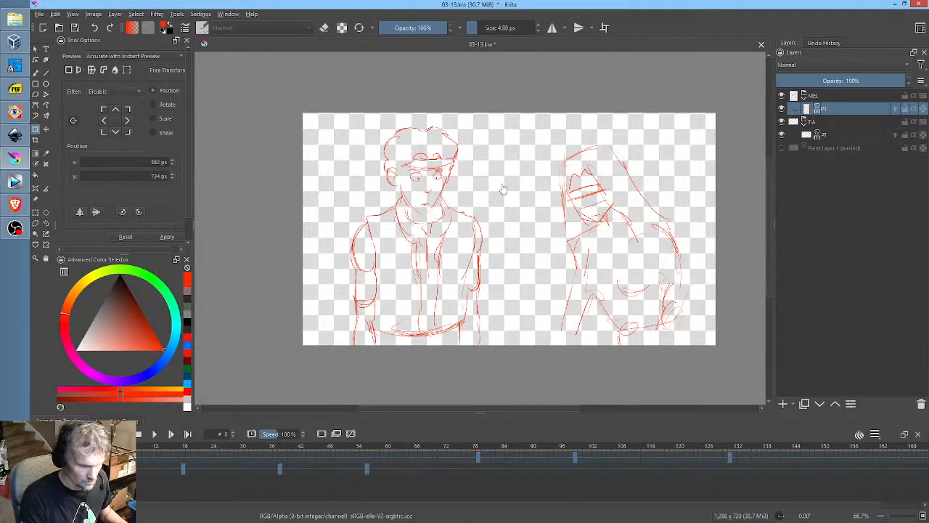
pyautogui.press('End')
pyautogui.press('Down')
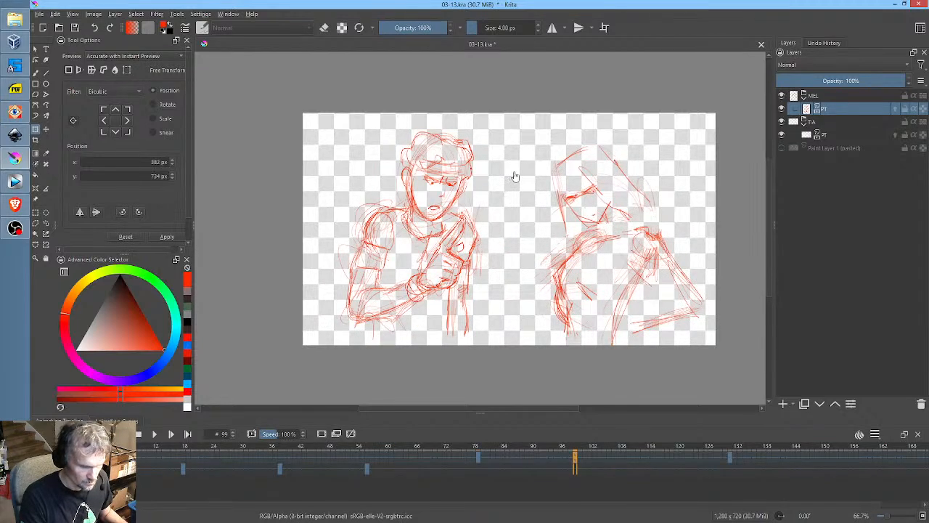
# Erase the raised elbow and outstretched arm lines from MEL's drawing at frame 79 and compare the pose with frame 0
pyautogui.press('Up')
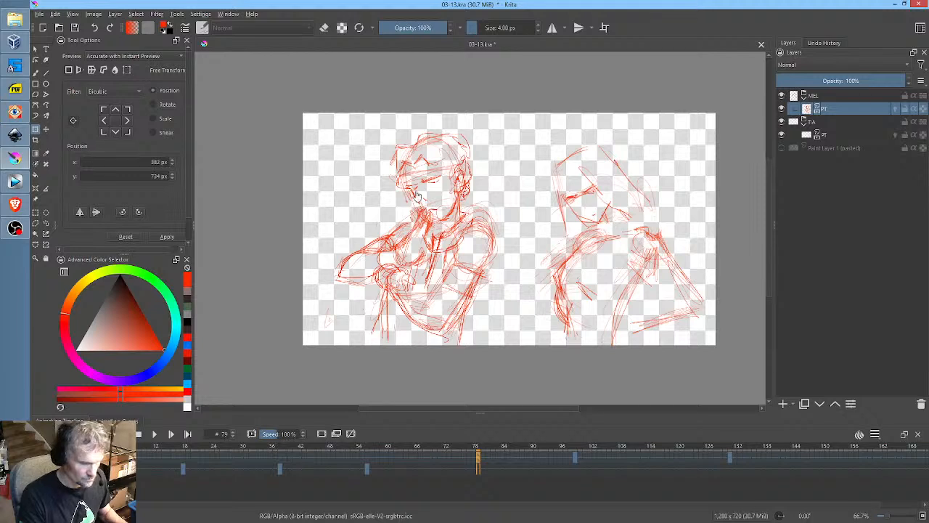
pyautogui.press('p')
pyautogui.press('e')
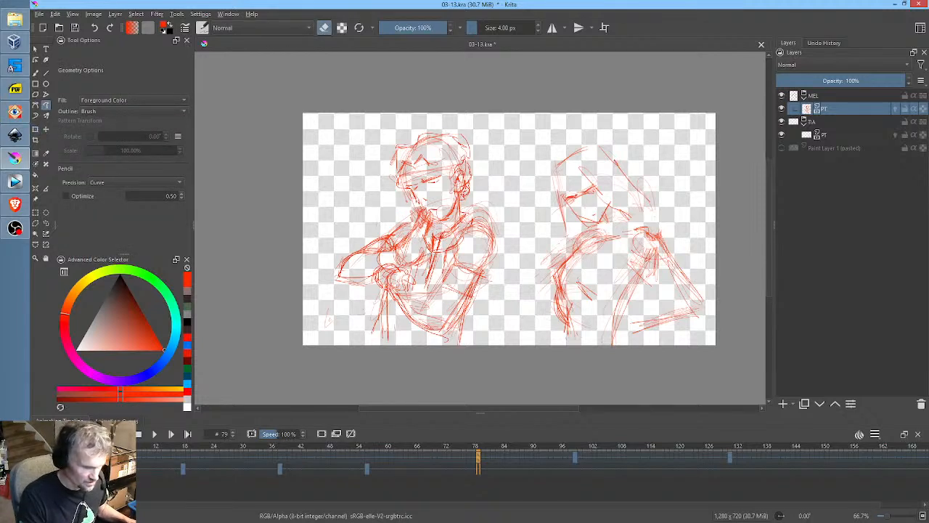
pyautogui.moveTo(397, 262)
pyautogui.mouseDown()
pyautogui.moveTo(394, 231)
pyautogui.moveTo(335, 330)
pyautogui.moveTo(389, 274)
pyautogui.mouseUp()
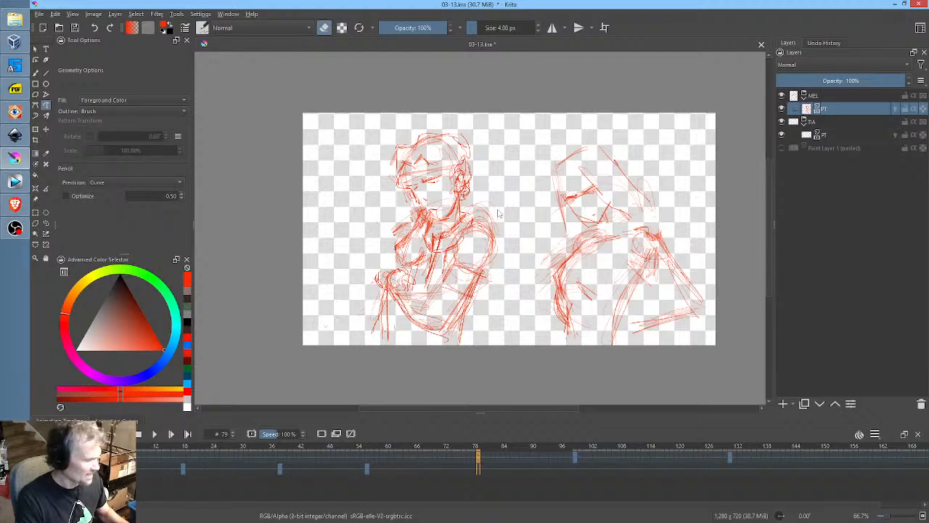
pyautogui.press('Left')
pyautogui.press('Right')
pyautogui.press('Left')
pyautogui.press('Right')
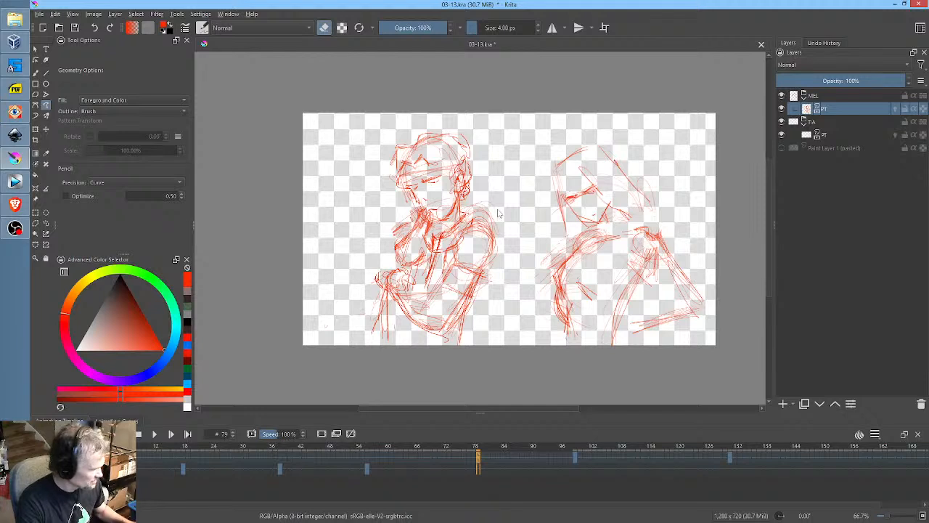
# Redraw MEL's erased arm on frame 79 with a lower bent elbow, using the arm on frame 0 as reference
pyautogui.press('b')
pyautogui.press('Left')
pyautogui.press('Right')
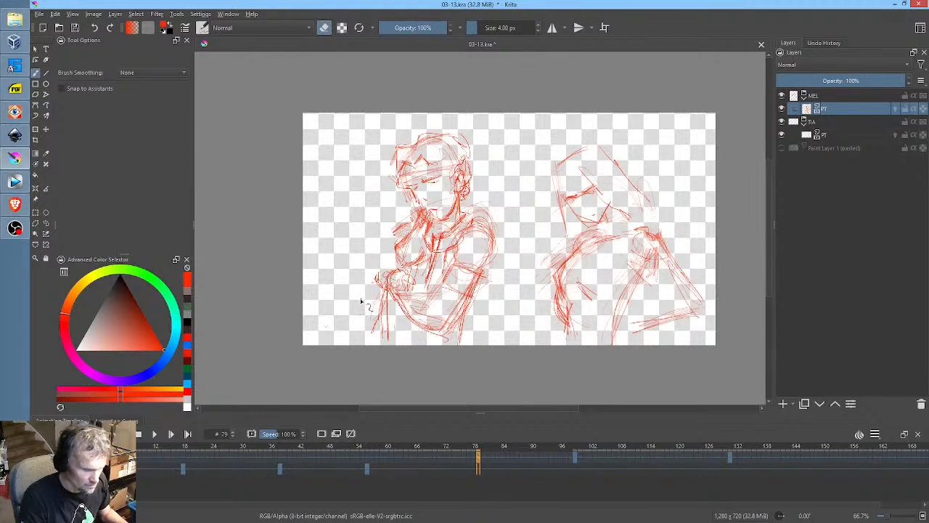
pyautogui.press('Left')
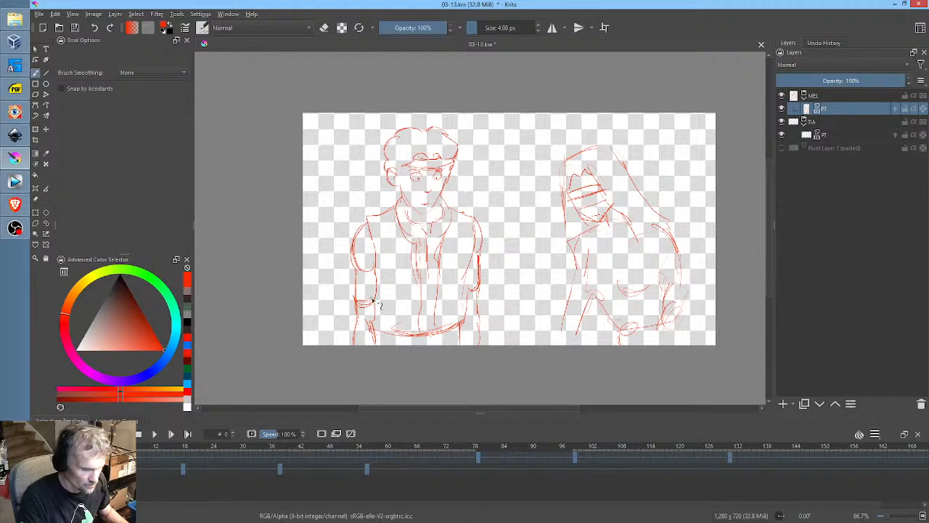
pyautogui.press('Right')
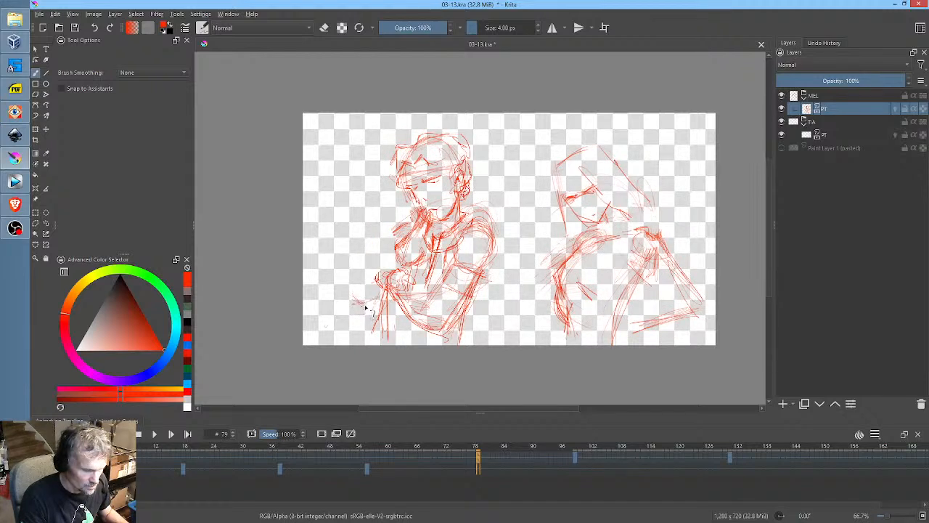
pyautogui.moveTo(353, 302)
pyautogui.mouseDown()
pyautogui.moveTo(382, 237)
pyautogui.moveTo(403, 229)
pyautogui.moveTo(355, 274)
pyautogui.moveTo(342, 302)
pyautogui.moveTo(345, 285)
pyautogui.moveTo(353, 280)
pyautogui.moveTo(350, 312)
pyautogui.moveTo(386, 293)
pyautogui.moveTo(349, 286)
pyautogui.moveTo(389, 249)
pyautogui.mouseUp()
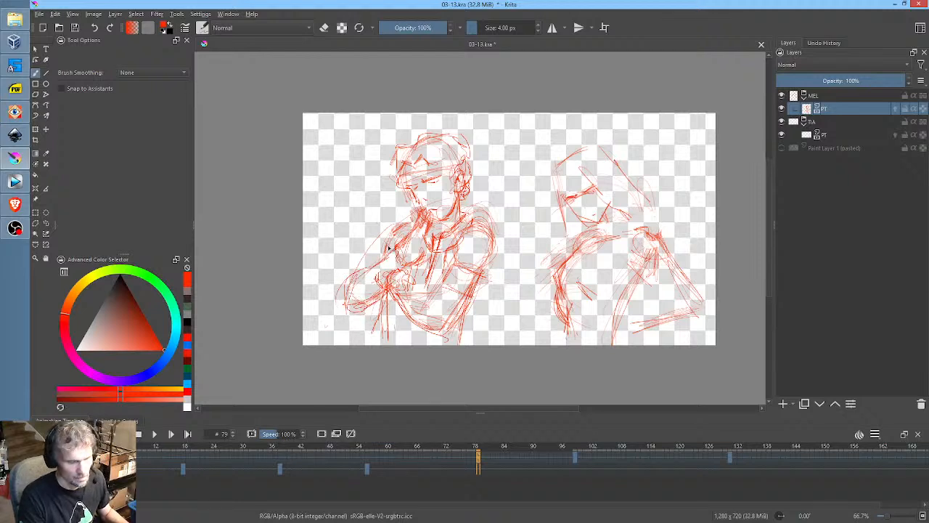
# Strengthen the outlines of MEL's redrawn upper arm and forearm on frame 79, flipping to frame 0 to check their placement
pyautogui.press('Left')
pyautogui.press('Right')
pyautogui.press('Left')
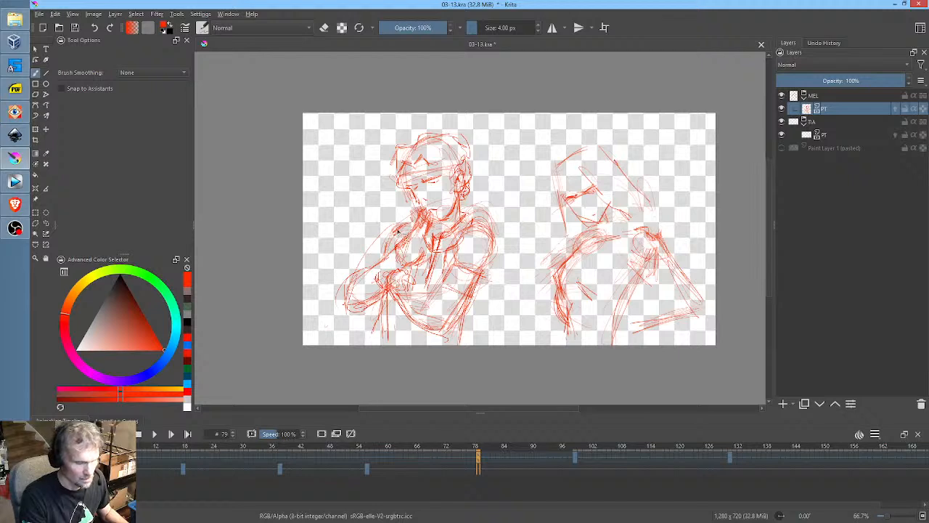
pyautogui.press('Right')
pyautogui.moveTo(392, 231)
pyautogui.mouseDown()
pyautogui.moveTo(382, 266)
pyautogui.moveTo(356, 273)
pyautogui.moveTo(355, 308)
pyautogui.mouseUp()
pyautogui.press('Left')
pyautogui.press('Right')
pyautogui.press('Left')
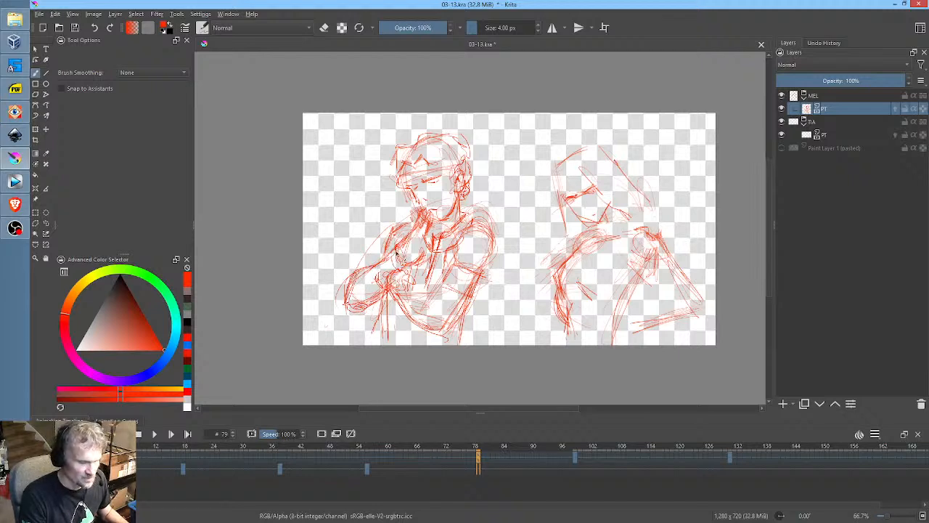
pyautogui.press('Right')
pyautogui.moveTo(387, 260); pyautogui.dragTo(404, 271)
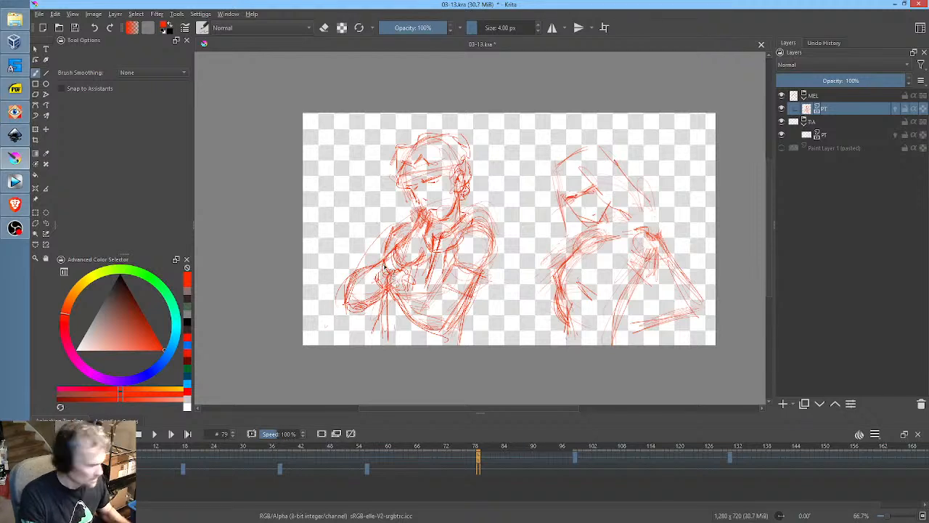
# Erase the overlapping lines beside MEL's lower hand on frame 79 and rework the hand and the folded forearm's upper edge
pyautogui.press('e')
pyautogui.moveTo(386, 270); pyautogui.dragTo(396, 268)
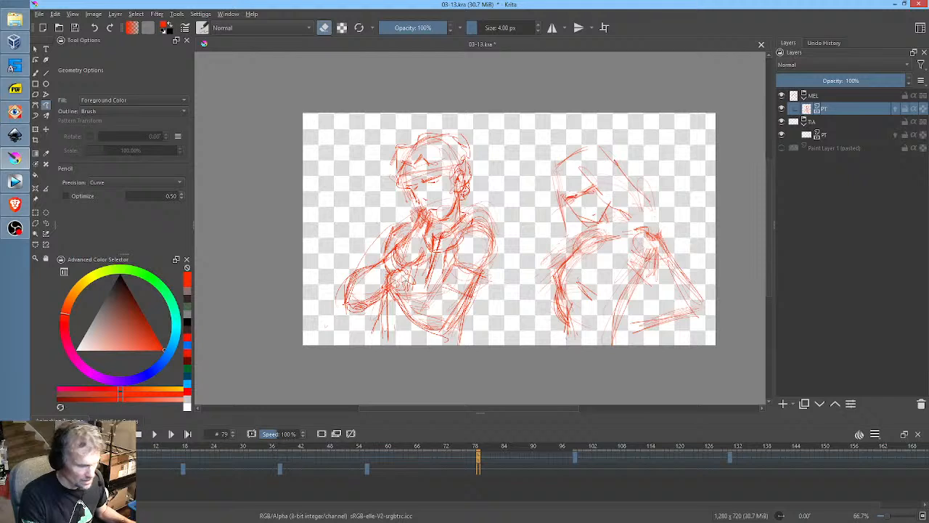
pyautogui.press('b')
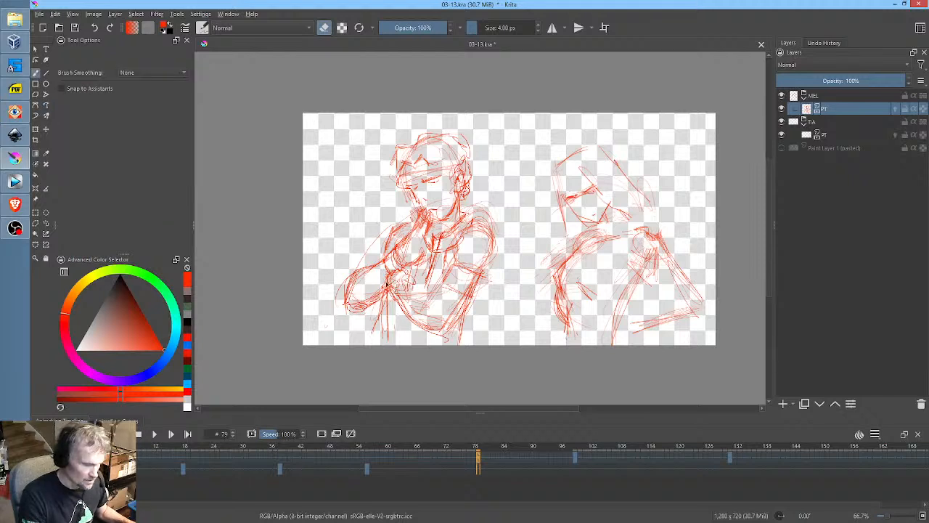
pyautogui.press('e')
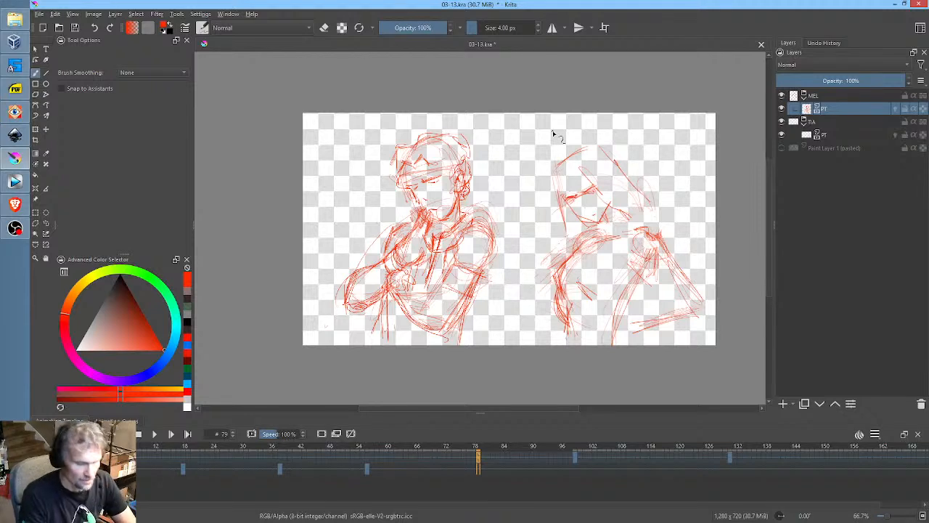
pyautogui.moveTo(392, 302)
pyautogui.mouseDown()
pyautogui.moveTo(408, 319)
pyautogui.moveTo(399, 298)
pyautogui.moveTo(417, 287)
pyautogui.moveTo(390, 287)
pyautogui.moveTo(400, 298)
pyautogui.moveTo(438, 293)
pyautogui.moveTo(428, 299)
pyautogui.moveTo(435, 305)
pyautogui.moveTo(476, 280)
pyautogui.moveTo(453, 294)
pyautogui.moveTo(479, 297)
pyautogui.moveTo(446, 252)
pyautogui.mouseUp()
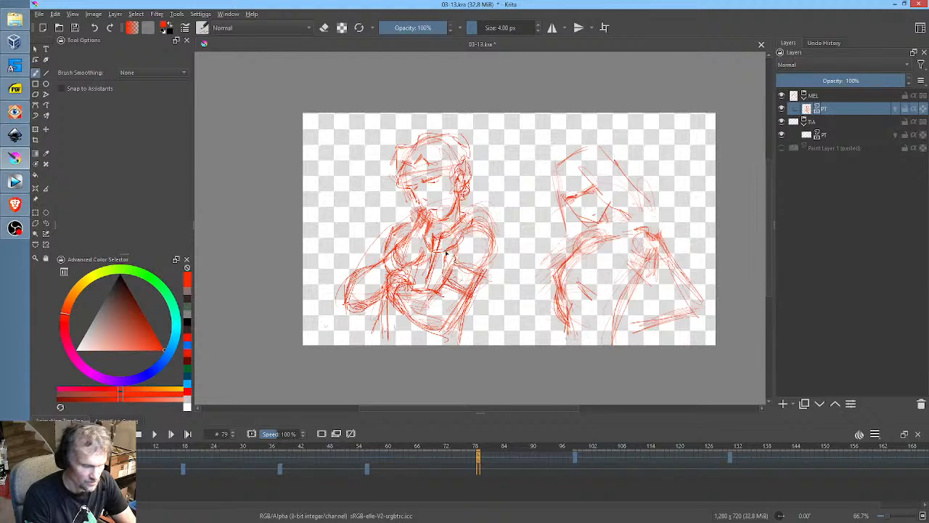
# Reinforce the upper arm and elbow of MEL's redrawn arm on frame 79 and sketch the torso's side lines
pyautogui.moveTo(385, 252)
pyautogui.mouseDown()
pyautogui.moveTo(370, 262)
pyautogui.moveTo(396, 249)
pyautogui.mouseUp()
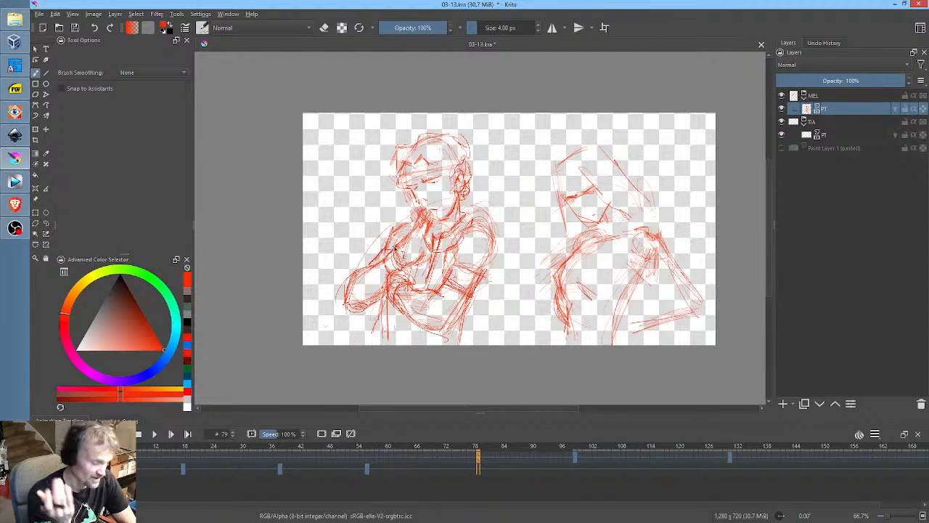
pyautogui.moveTo(381, 270)
pyautogui.mouseDown()
pyautogui.moveTo(370, 270)
pyautogui.moveTo(377, 280)
pyautogui.moveTo(352, 280)
pyautogui.moveTo(355, 308)
pyautogui.mouseUp()
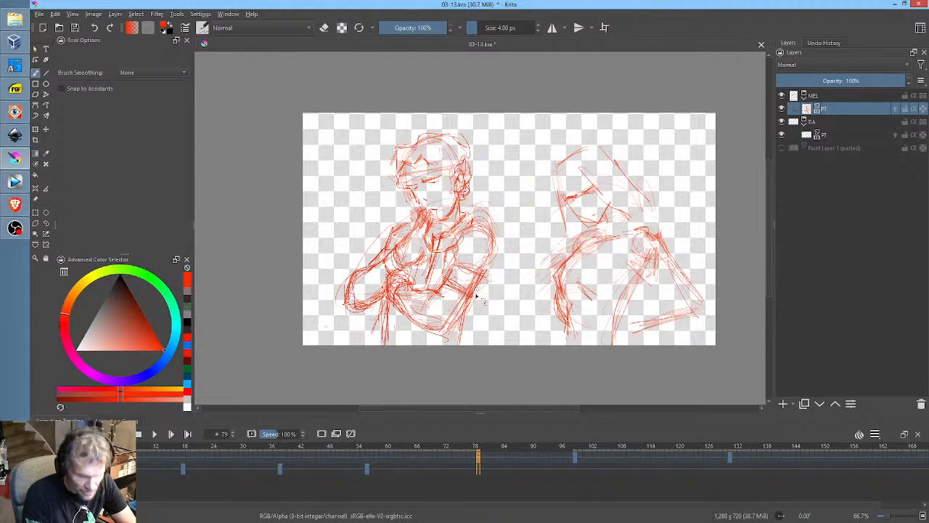
pyautogui.moveTo(474, 291); pyautogui.dragTo(477, 333)
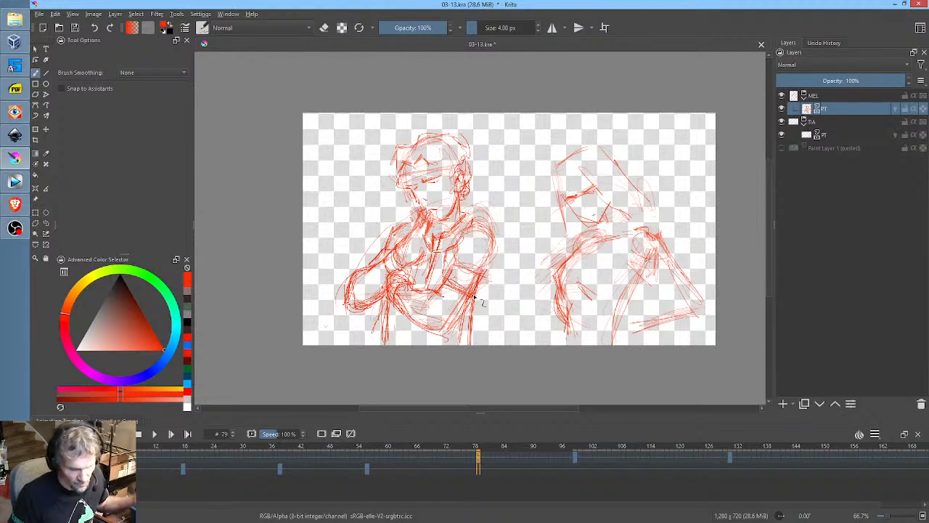
# Flip between MEL's drawings at frames 0, 79 and 99 to check how the reworked arms and torso flow
pyautogui.press('Home')
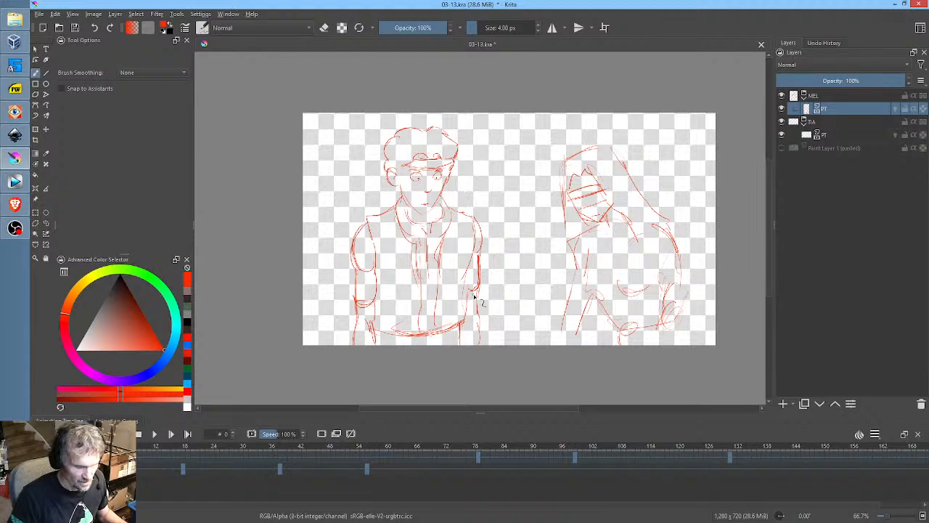
pyautogui.press('End')
pyautogui.press('.')
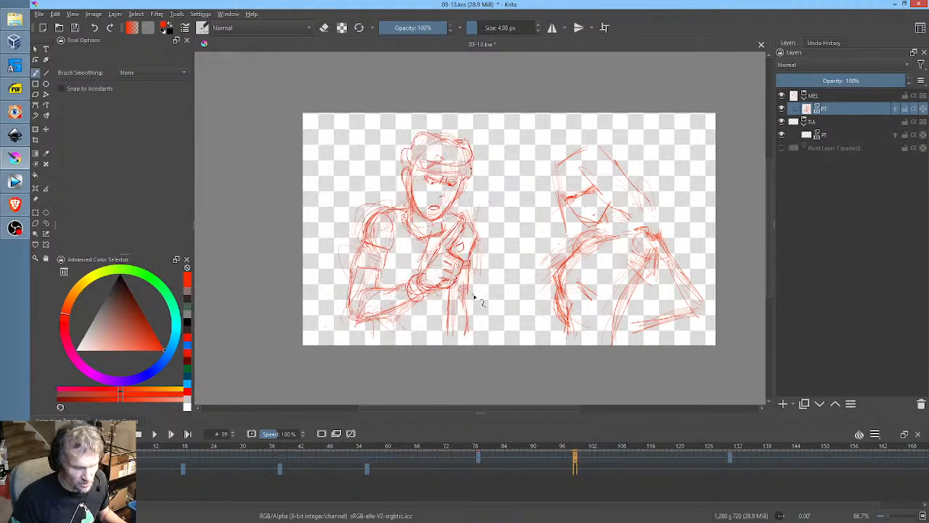
pyautogui.press(',')
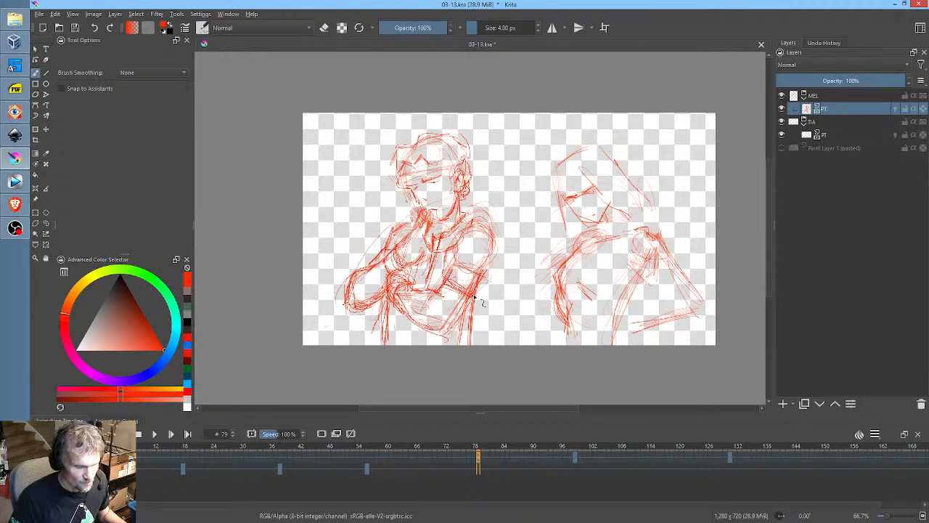
pyautogui.press('Home')
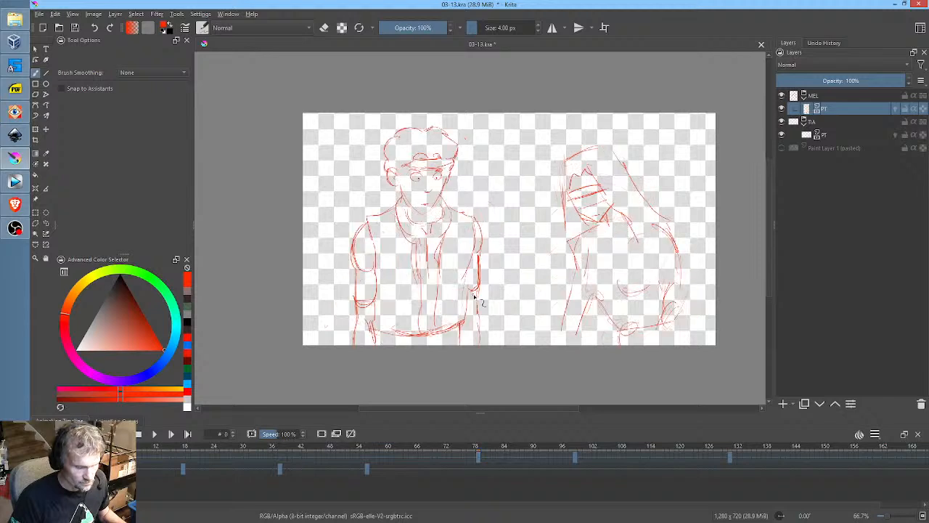
pyautogui.press('End')
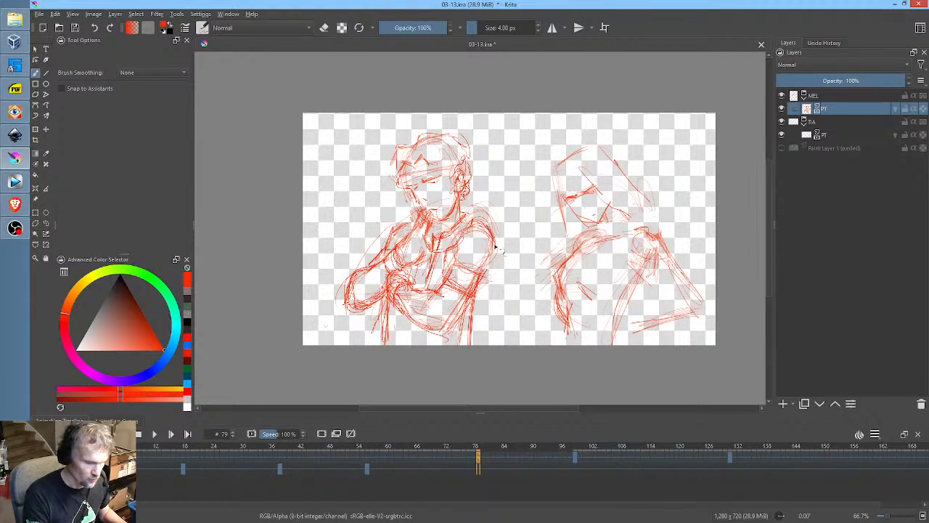
# Define the elbow of MEL's folded arm on frame 79, erase the forearm's upper line and redraw it lower into the elbow crease
pyautogui.moveTo(458, 321)
pyautogui.mouseDown()
pyautogui.moveTo(428, 335)
pyautogui.moveTo(448, 336)
pyautogui.mouseUp()
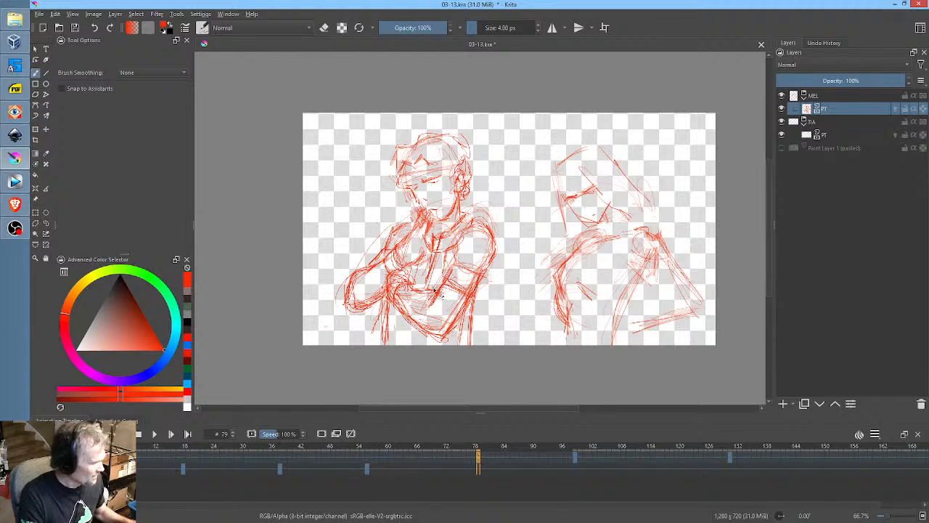
pyautogui.press('e')
pyautogui.moveTo(434, 285)
pyautogui.mouseDown()
pyautogui.moveTo(425, 304)
pyautogui.moveTo(440, 287)
pyautogui.moveTo(415, 295)
pyautogui.moveTo(442, 301)
pyautogui.mouseUp()
pyautogui.press('b')
pyautogui.press('e')
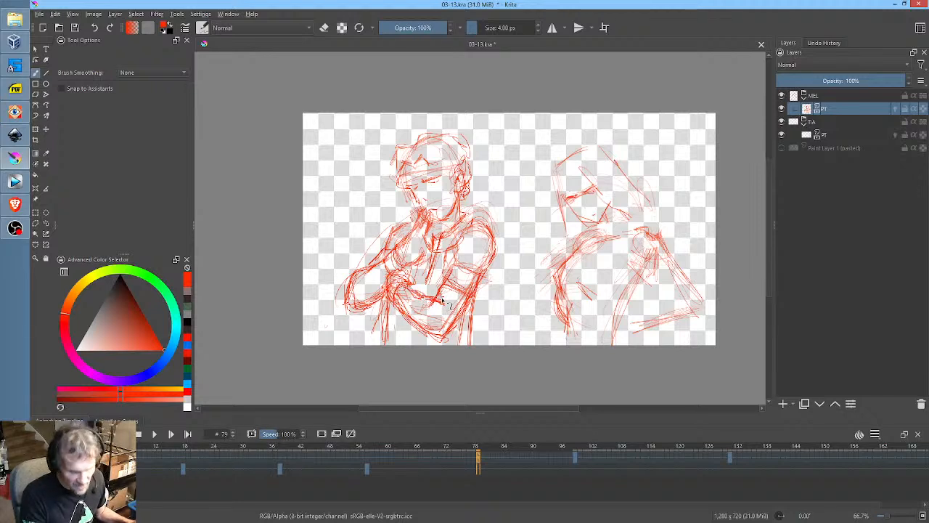
# Reinforce the folded arms and torso sides of the MEL figure on frame 79, and strengthen the outline of its hair
pyautogui.moveTo(490, 289)
pyautogui.mouseDown()
pyautogui.moveTo(471, 345)
pyautogui.moveTo(472, 319)
pyautogui.mouseUp()
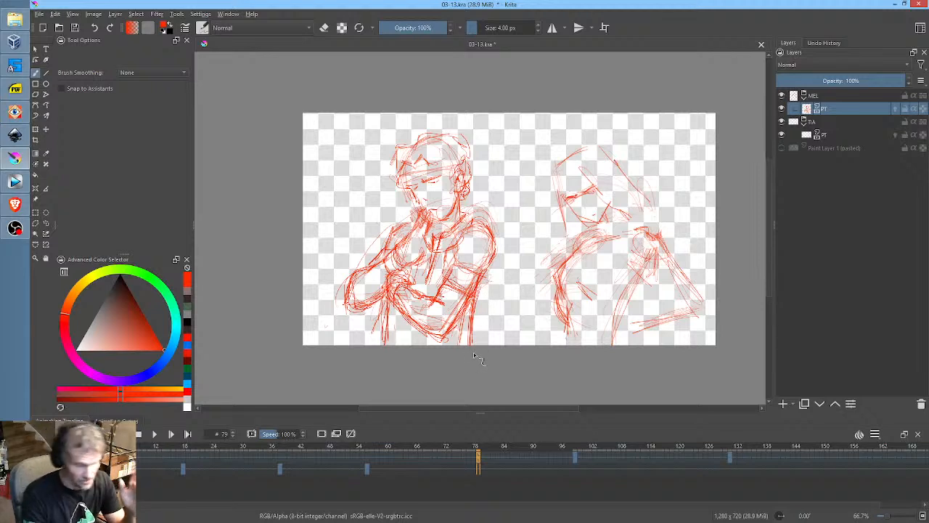
pyautogui.moveTo(355, 274)
pyautogui.mouseDown()
pyautogui.moveTo(356, 318)
pyautogui.moveTo(377, 308)
pyautogui.moveTo(407, 269)
pyautogui.mouseUp()
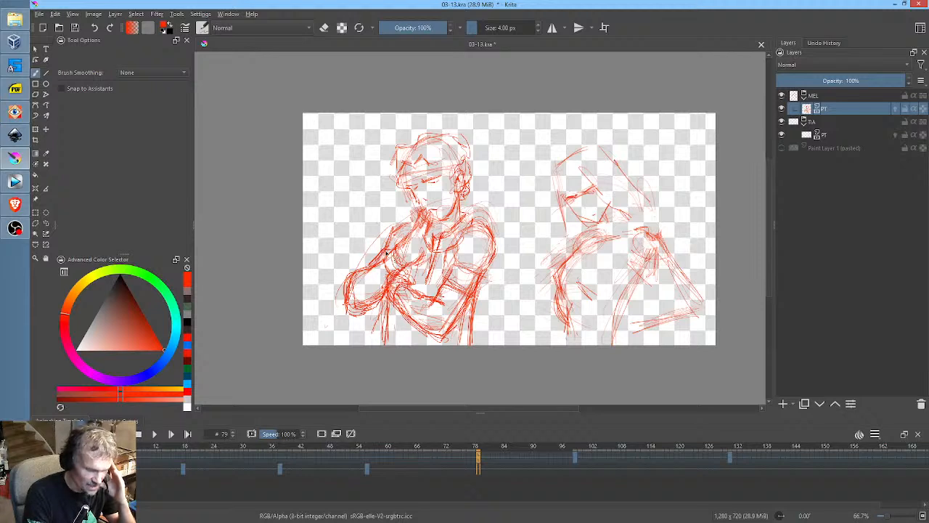
pyautogui.moveTo(421, 229)
pyautogui.mouseDown()
pyautogui.moveTo(483, 237)
pyautogui.moveTo(485, 281)
pyautogui.moveTo(462, 317)
pyautogui.moveTo(455, 306)
pyautogui.mouseUp()
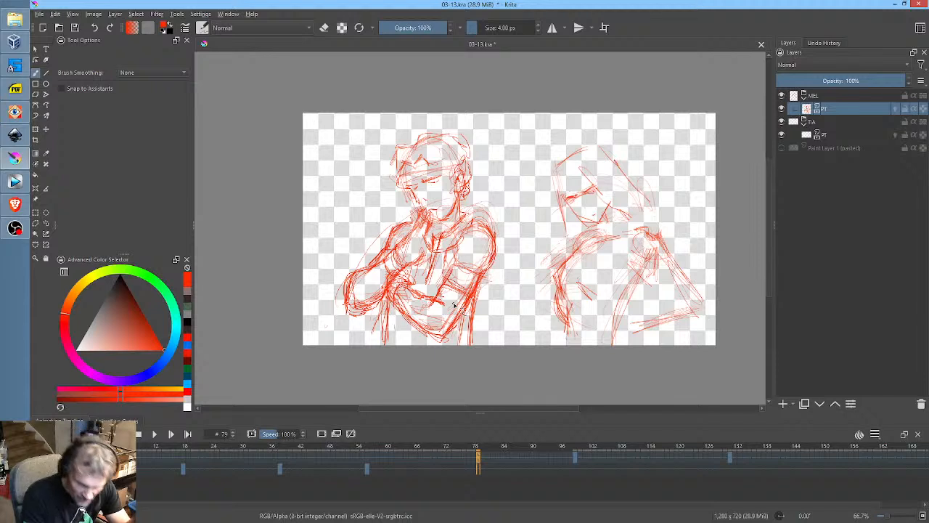
pyautogui.moveTo(403, 303)
pyautogui.mouseDown()
pyautogui.moveTo(400, 319)
pyautogui.moveTo(448, 345)
pyautogui.mouseUp()
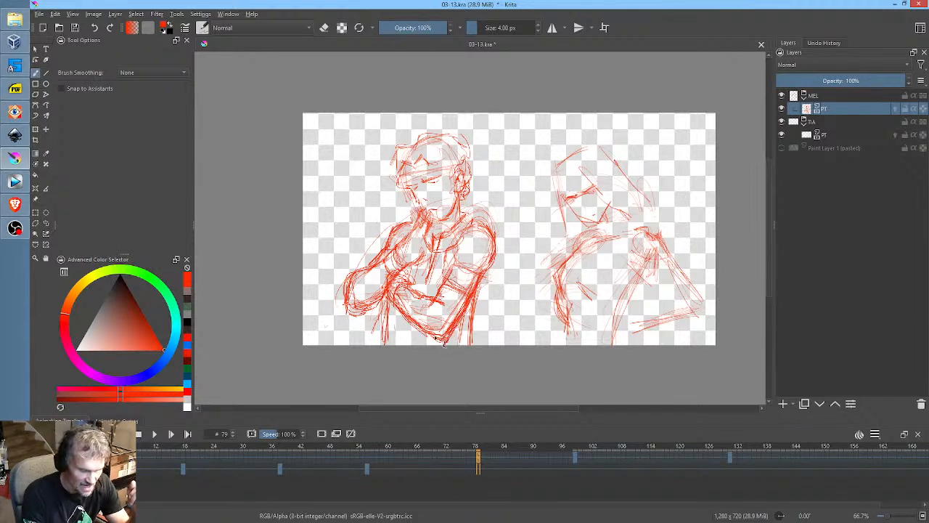
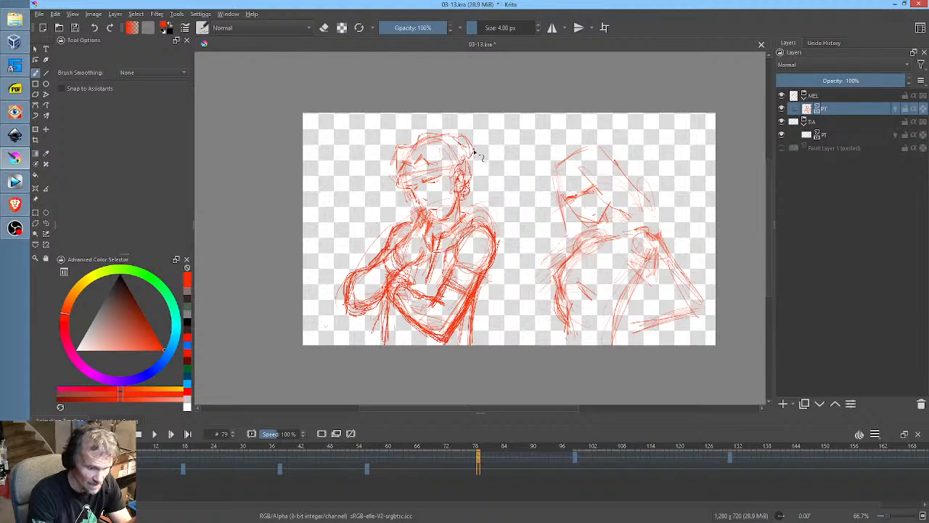
pyautogui.moveTo(476, 153)
pyautogui.mouseDown()
pyautogui.moveTo(477, 182)
pyautogui.moveTo(474, 174)
pyautogui.mouseUp()
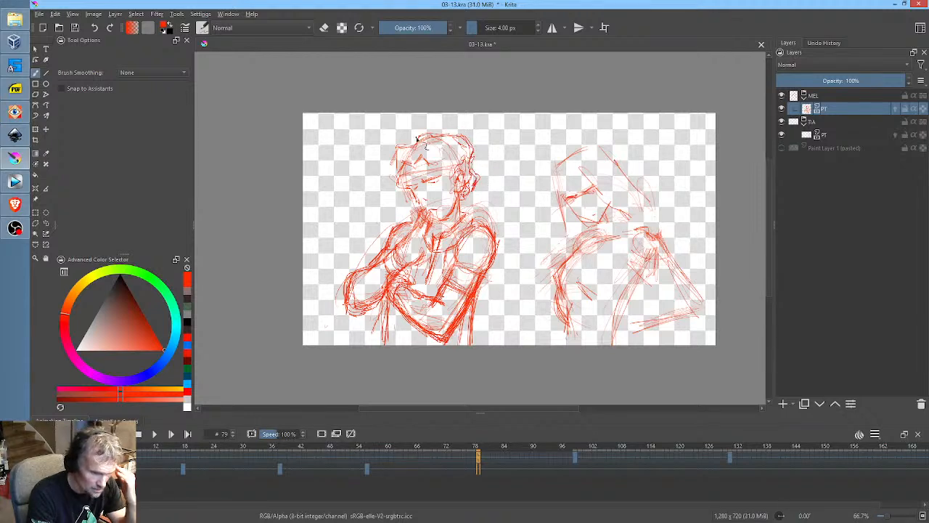
pyautogui.moveTo(408, 149)
pyautogui.mouseDown()
pyautogui.moveTo(394, 164)
pyautogui.moveTo(404, 174)
pyautogui.mouseUp()
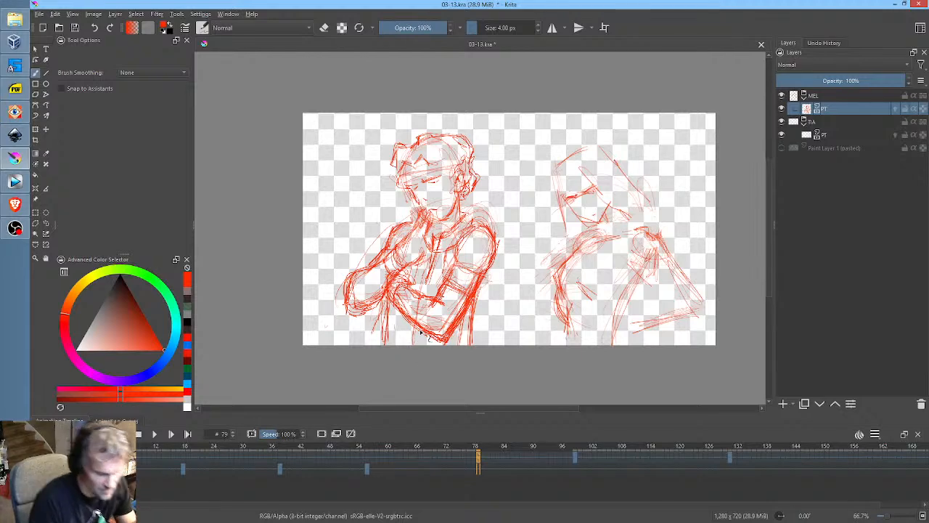
# Go to frame 99 and extend the MEL figure's torso side lines down to the canvas edge
pyautogui.press('Left')
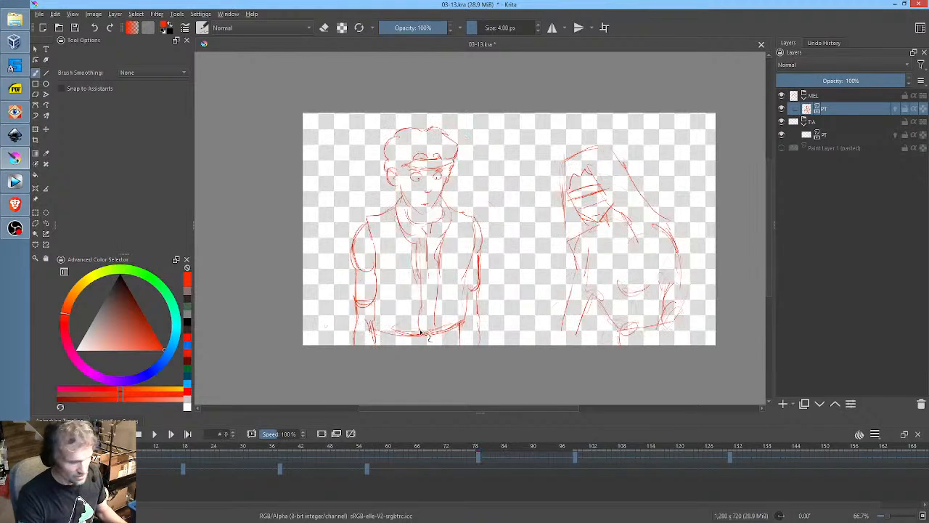
pyautogui.press('Right')
pyautogui.hotkey('alt', '.')
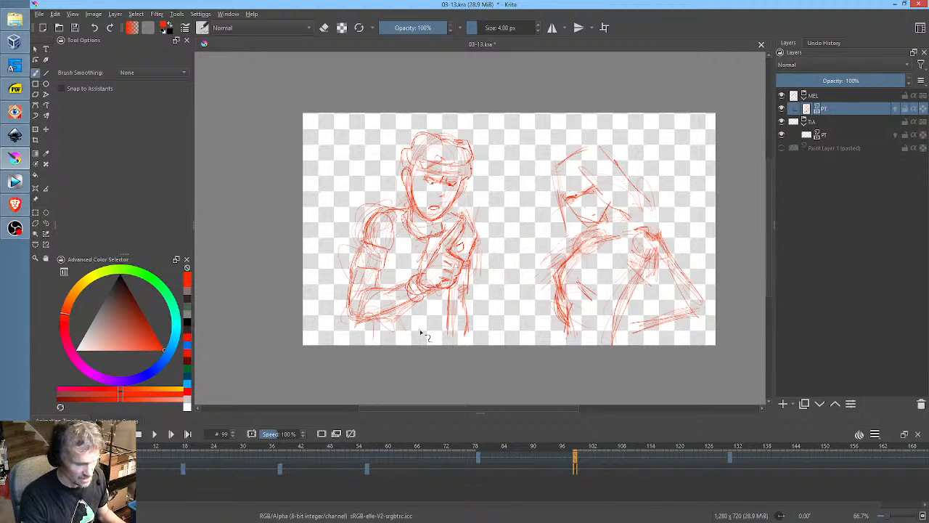
pyautogui.moveTo(475, 267)
pyautogui.mouseDown()
pyautogui.moveTo(461, 290)
pyautogui.moveTo(469, 295)
pyautogui.moveTo(466, 336)
pyautogui.moveTo(438, 306)
pyautogui.mouseUp()
pyautogui.moveTo(377, 349); pyautogui.dragTo(371, 342)
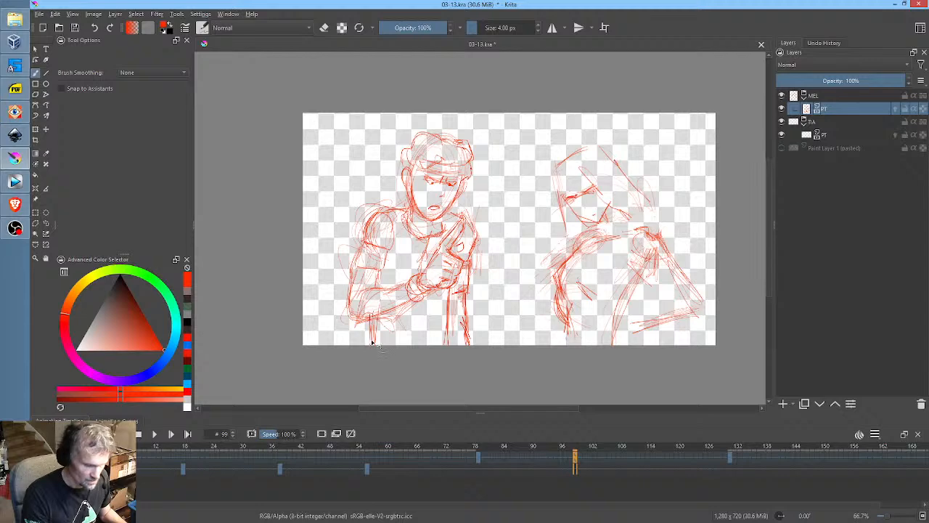
# Compare frame 99 with its neighbouring keyframes and sketch the neckline and vertical shirt lines on the MEL figure's torso
pyautogui.press(',')
pyautogui.press('.')
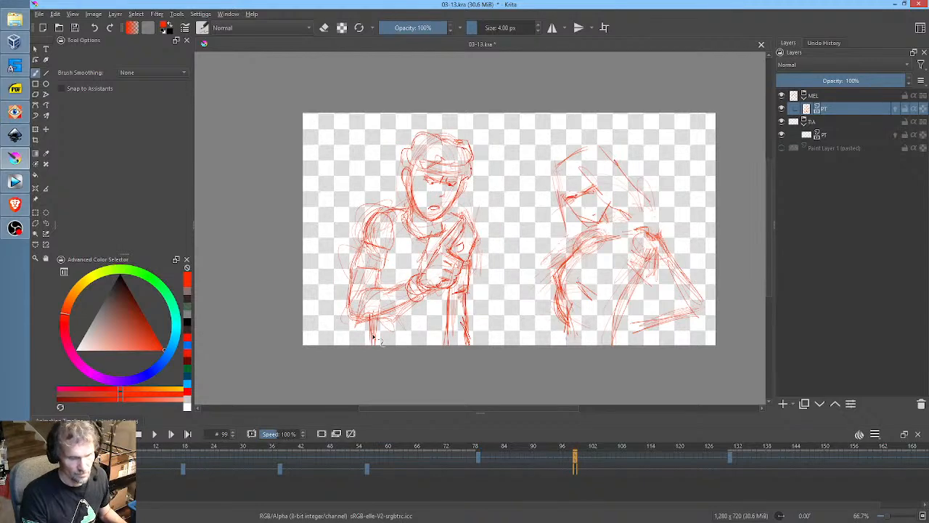
pyautogui.press('.')
pyautogui.press(',')
pyautogui.press('.')
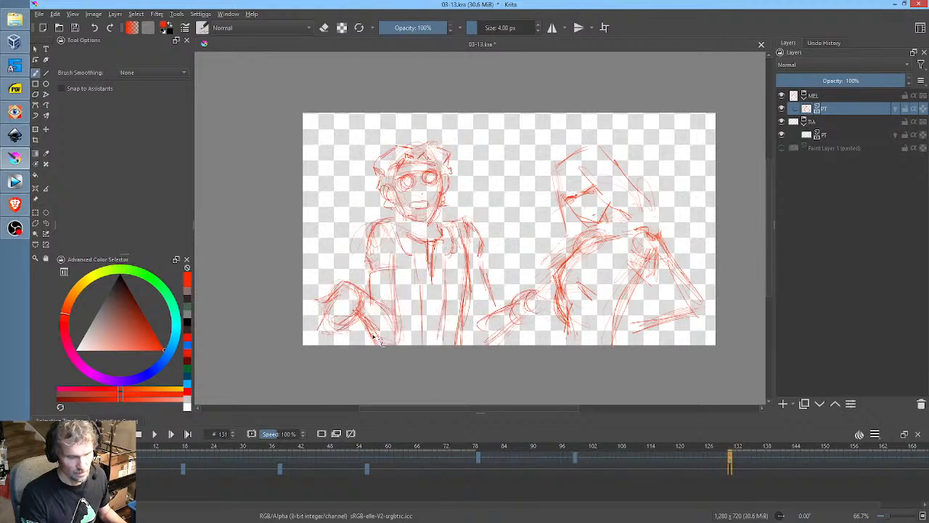
pyautogui.press(',')
pyautogui.moveTo(394, 229)
pyautogui.mouseDown()
pyautogui.moveTo(430, 267)
pyautogui.moveTo(456, 252)
pyautogui.moveTo(425, 274)
pyautogui.moveTo(420, 311)
pyautogui.moveTo(433, 345)
pyautogui.mouseUp()
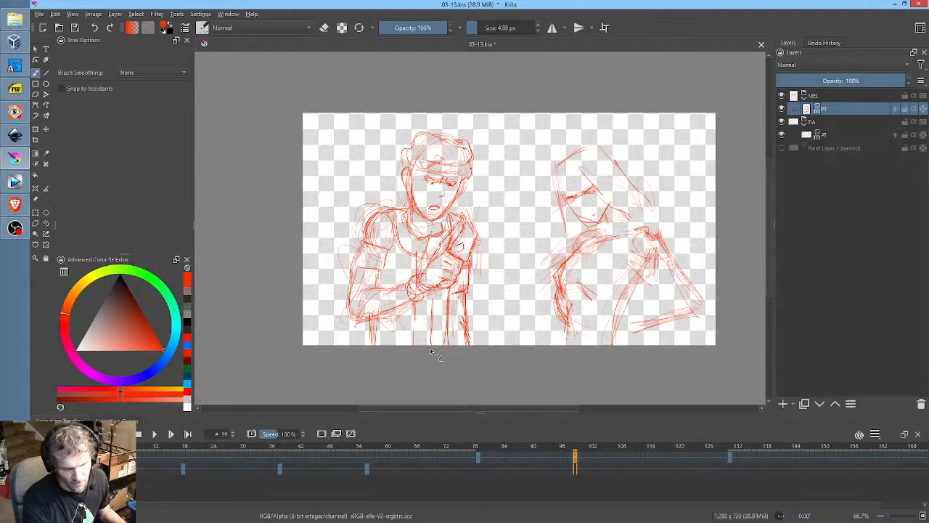
pyautogui.press(',')
pyautogui.press('.')
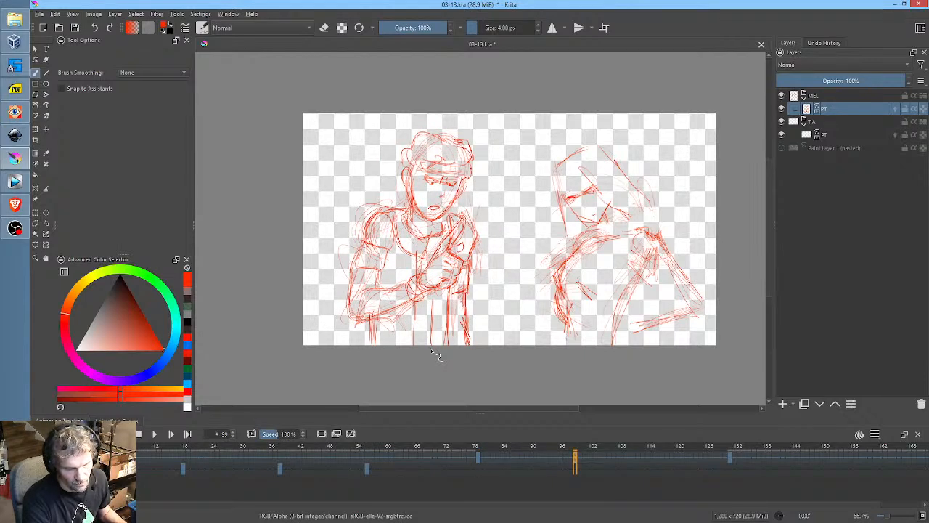
pyautogui.press(',')
pyautogui.press('.')
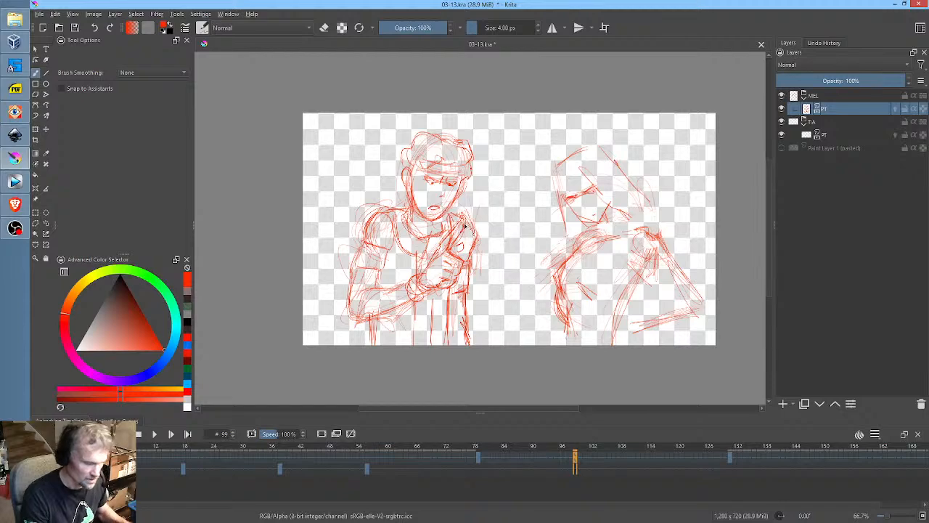
# Erase the rough extended finger of the MEL figure's raised hand on frame 99 and redraw it with clean lines
pyautogui.scroll(4, 459, 238)
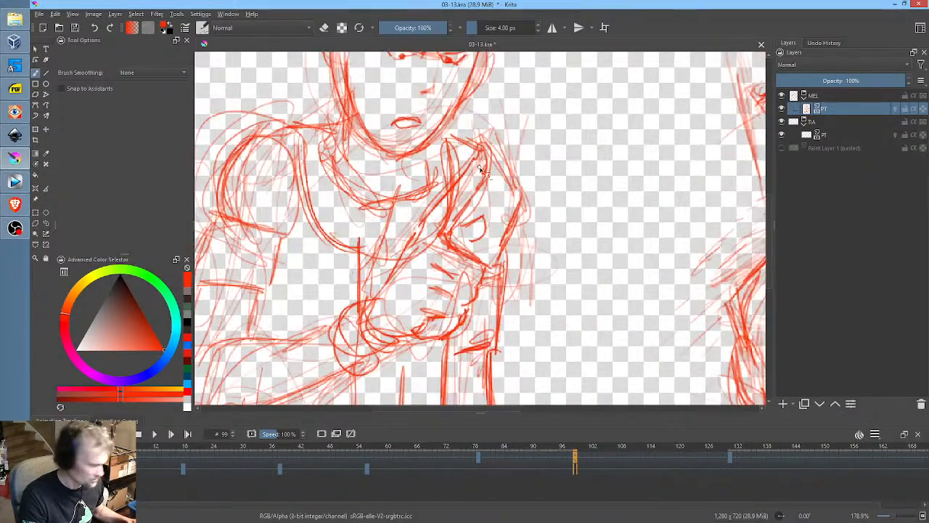
pyautogui.press('e')
pyautogui.moveTo(493, 195)
pyautogui.mouseDown()
pyautogui.moveTo(485, 145)
pyautogui.moveTo(447, 190)
pyautogui.moveTo(445, 250)
pyautogui.mouseUp()
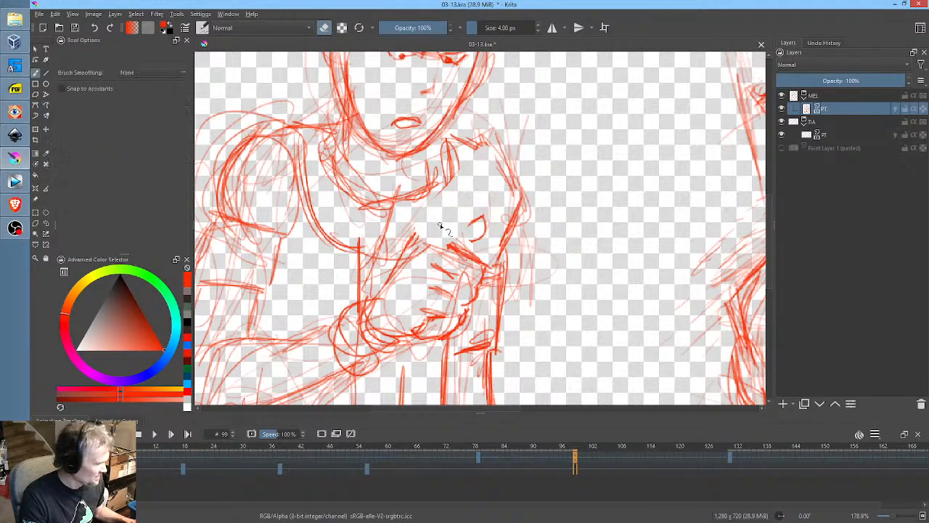
pyautogui.press('b')
pyautogui.press('e')
pyautogui.moveTo(410, 249)
pyautogui.mouseDown()
pyautogui.moveTo(442, 215)
pyautogui.moveTo(457, 215)
pyautogui.moveTo(479, 182)
pyautogui.moveTo(459, 250)
pyautogui.moveTo(483, 177)
pyautogui.moveTo(399, 263)
pyautogui.moveTo(391, 285)
pyautogui.mouseUp()
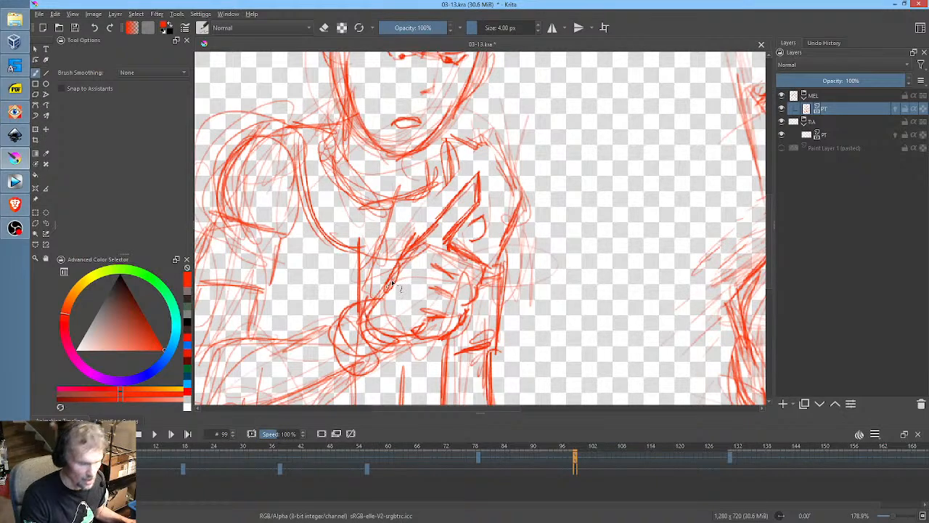
# Duplicate the frame 99 drawing as a keyframe on frame 100 for the next pose
pyautogui.middleClick(549, 228)
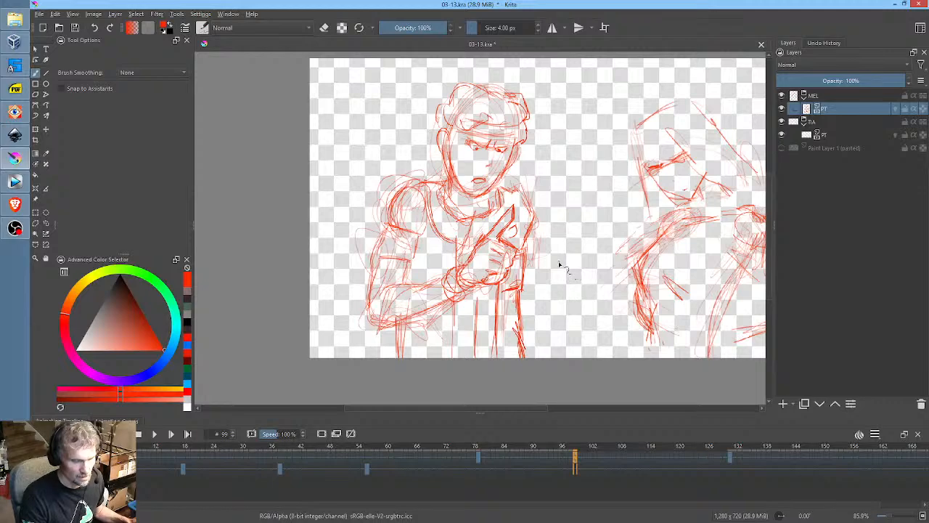
pyautogui.moveTo(560, 264); pyautogui.dragTo(541, 248)
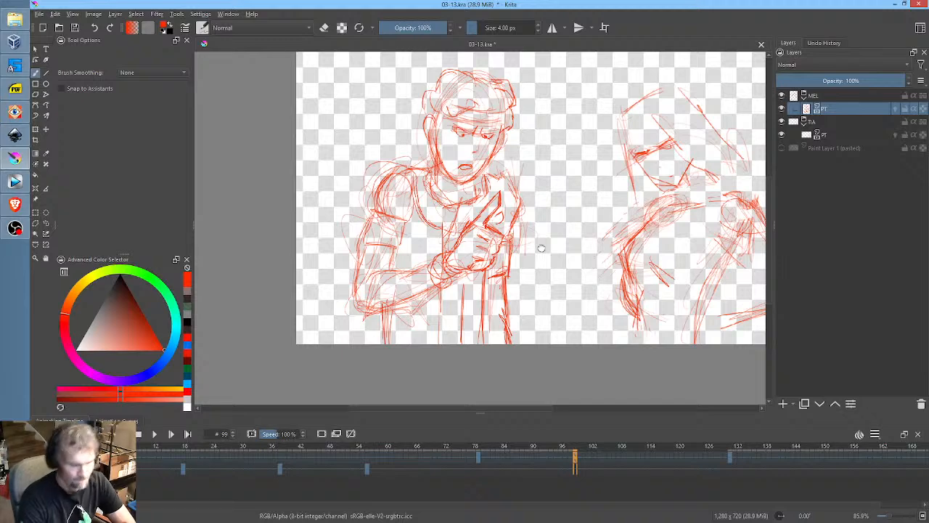
pyautogui.click(570, 457)
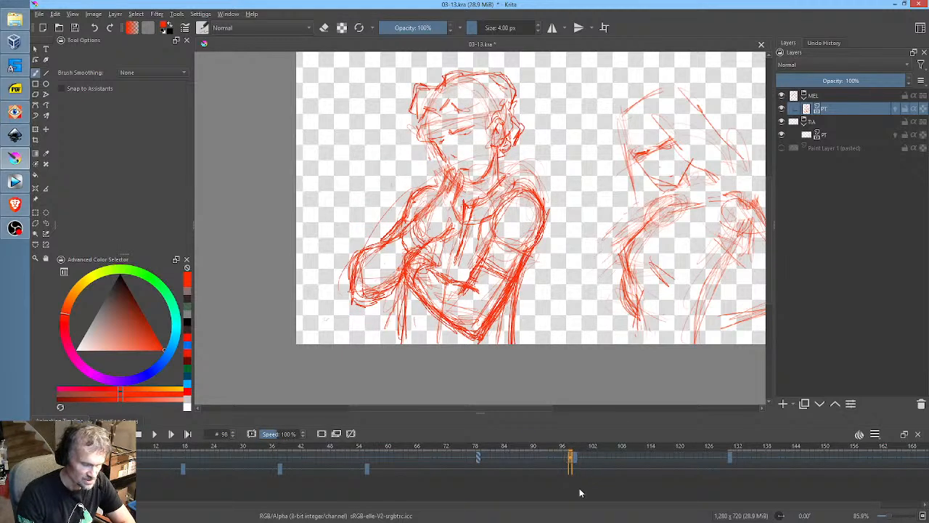
pyautogui.click(580, 457)
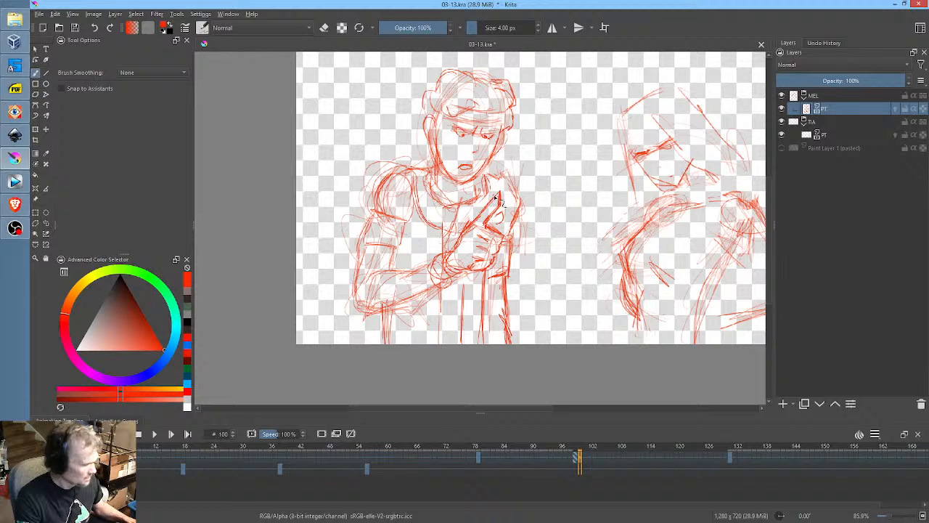
pyautogui.press('p')
pyautogui.press('e')
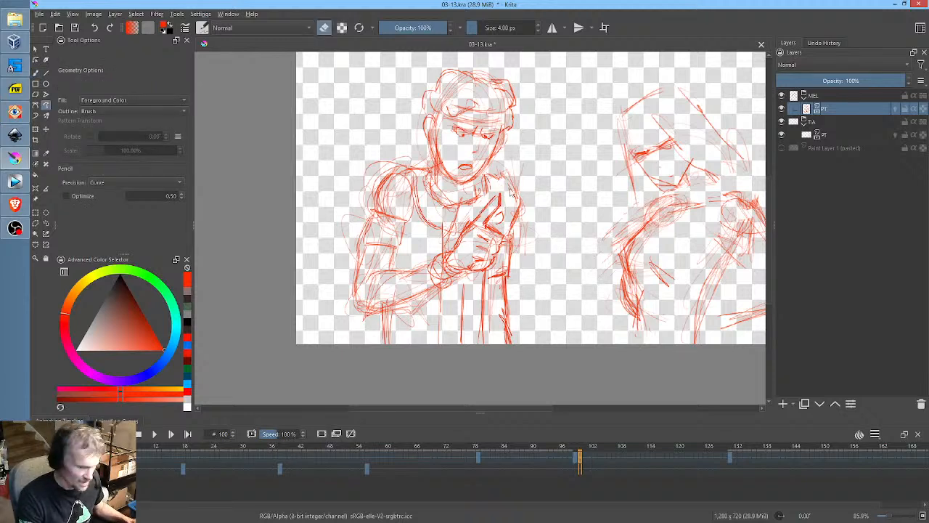
# Select the forearm and hand on frame 100, move them across to the figure's other side and rotate them counterclockwise
pyautogui.press('l')
pyautogui.moveTo(514, 193)
pyautogui.mouseDown()
pyautogui.moveTo(482, 203)
pyautogui.moveTo(456, 235)
pyautogui.moveTo(370, 274)
pyautogui.moveTo(367, 314)
pyautogui.moveTo(454, 290)
pyautogui.moveTo(496, 266)
pyautogui.moveTo(505, 203)
pyautogui.mouseUp()
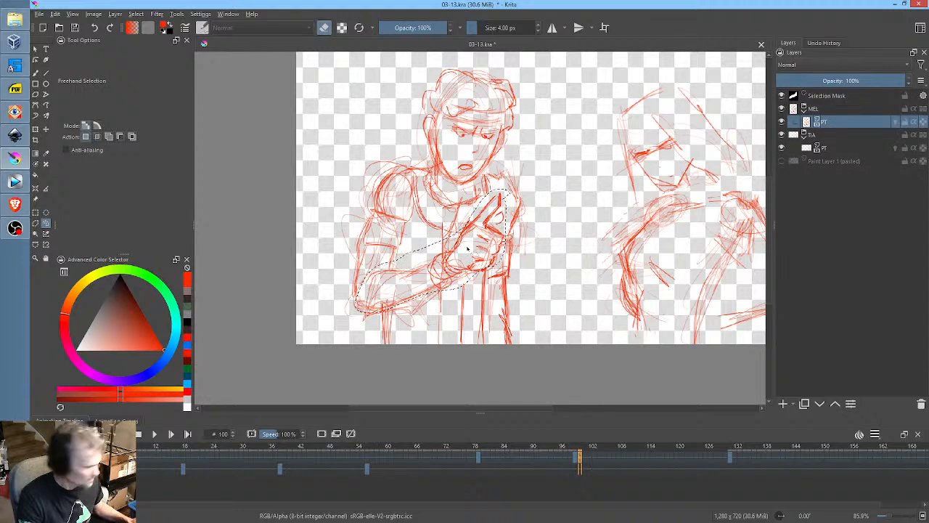
pyautogui.hotkey('ctrl', 't')
pyautogui.moveTo(434, 249)
pyautogui.mouseDown()
pyautogui.moveTo(535, 254)
pyautogui.moveTo(538, 244)
pyautogui.mouseUp()
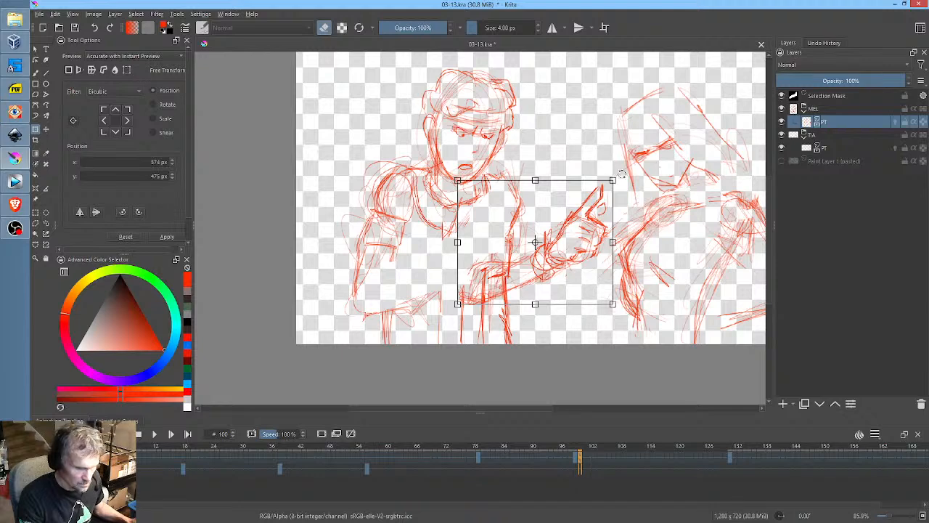
pyautogui.moveTo(622, 174); pyautogui.dragTo(604, 130)
pyautogui.moveTo(568, 231)
pyautogui.mouseDown()
pyautogui.moveTo(576, 197)
pyautogui.moveTo(607, 166)
pyautogui.moveTo(623, 193)
pyautogui.moveTo(560, 242)
pyautogui.mouseUp()
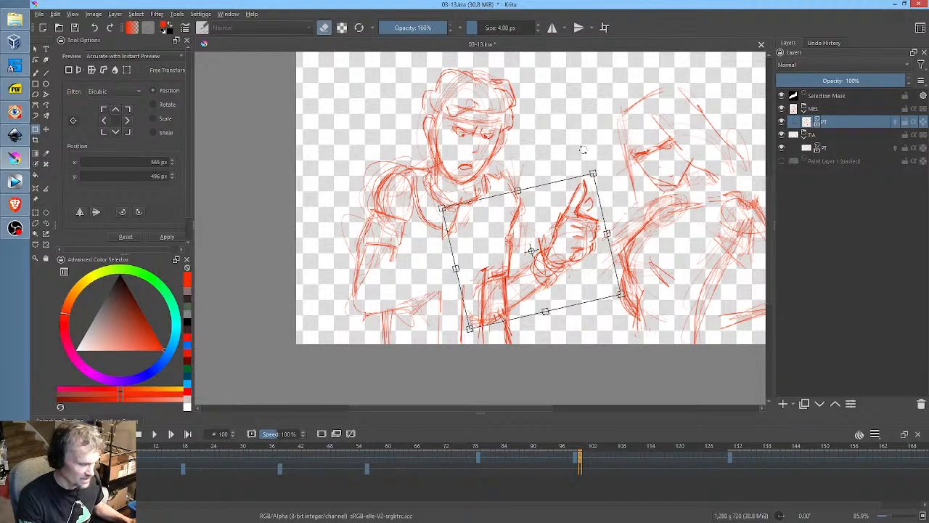
# Select only the moved hand, mirror it horizontally, rotate it clockwise and apply the transform
pyautogui.press('l')
pyautogui.moveTo(581, 165)
pyautogui.mouseDown()
pyautogui.moveTo(552, 231)
pyautogui.moveTo(592, 268)
pyautogui.moveTo(589, 168)
pyautogui.mouseUp()
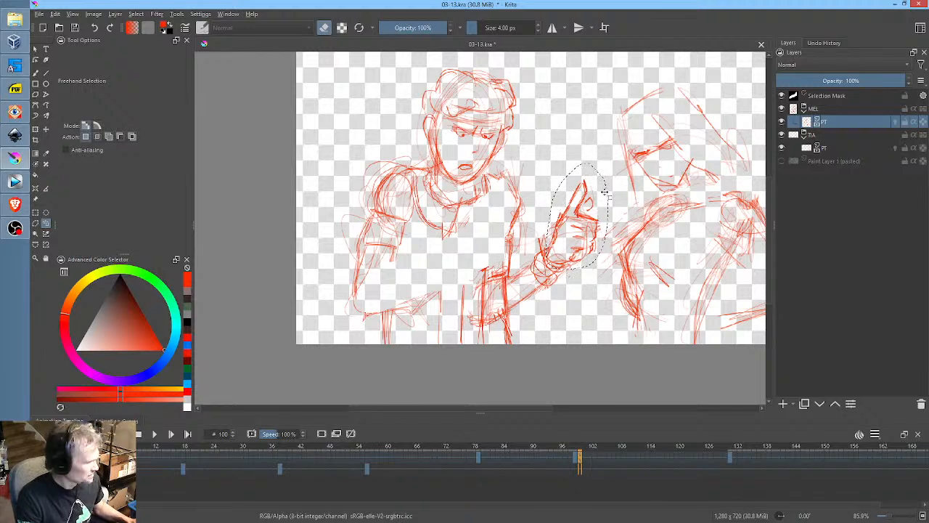
pyautogui.hotkey('ctrl', 't')
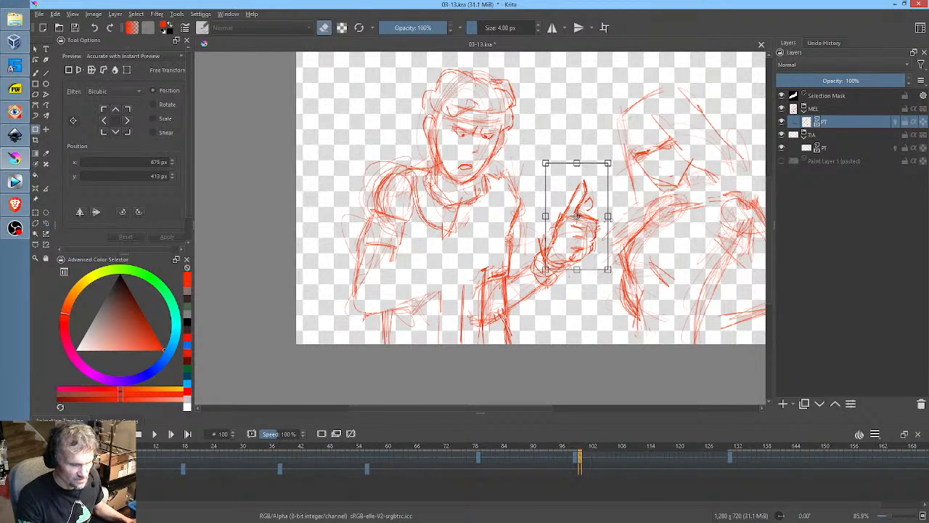
pyautogui.moveTo(607, 216)
pyautogui.mouseDown()
pyautogui.moveTo(623, 218)
pyautogui.moveTo(628, 188)
pyautogui.moveTo(624, 236)
pyautogui.moveTo(588, 186)
pyautogui.moveTo(574, 193)
pyautogui.moveTo(577, 202)
pyautogui.mouseUp()
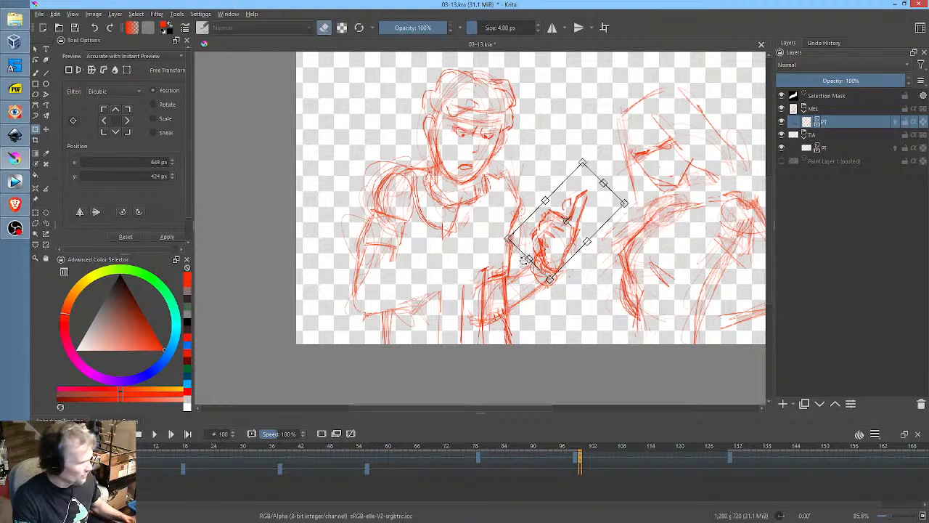
pyautogui.press('Return')
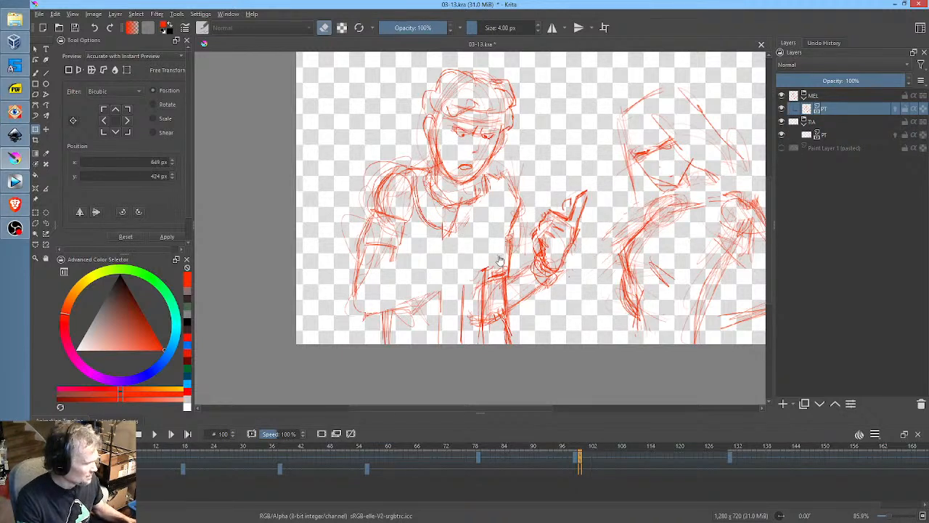
# Erase the leftover sleeve, shirt and forearm lines around the moved arm and below the other shoulder on frame 100
pyautogui.press('p')
pyautogui.moveTo(490, 242)
pyautogui.mouseDown()
pyautogui.moveTo(479, 341)
pyautogui.moveTo(490, 231)
pyautogui.moveTo(489, 351)
pyautogui.moveTo(503, 342)
pyautogui.mouseUp()
pyautogui.press('e')
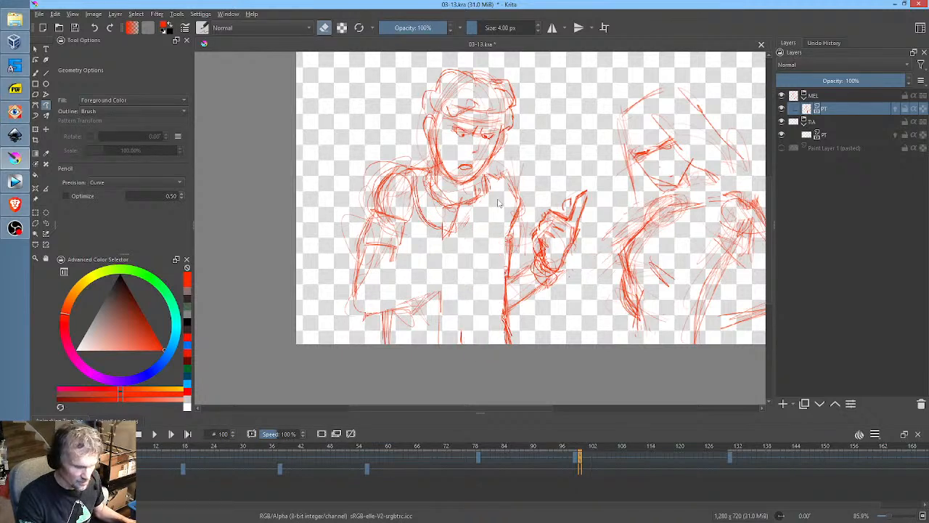
pyautogui.moveTo(524, 292)
pyautogui.mouseDown()
pyautogui.moveTo(501, 312)
pyautogui.moveTo(541, 254)
pyautogui.mouseUp()
pyautogui.moveTo(395, 234)
pyautogui.mouseDown()
pyautogui.moveTo(389, 325)
pyautogui.moveTo(412, 230)
pyautogui.mouseUp()
pyautogui.moveTo(385, 263)
pyautogui.mouseDown()
pyautogui.moveTo(435, 327)
pyautogui.moveTo(387, 265)
pyautogui.mouseUp()
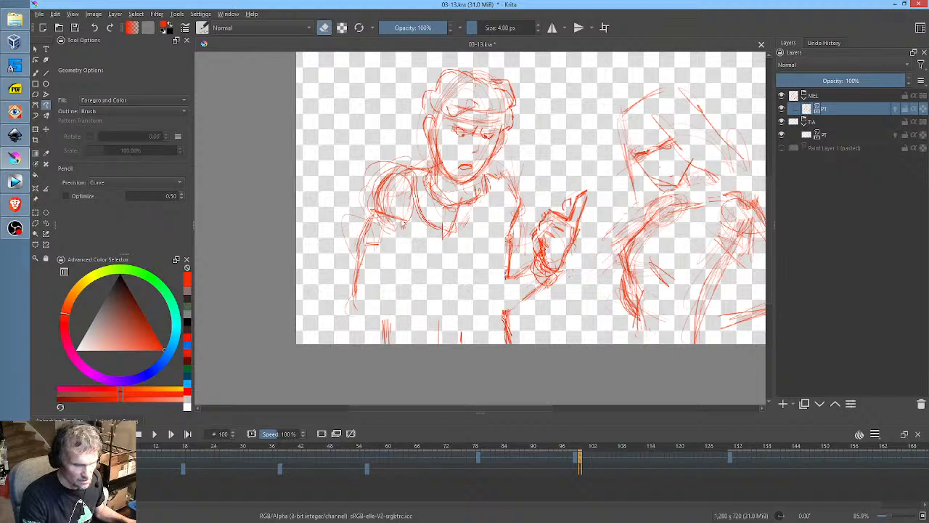
# Select the shoulder and upper arm opposite the raised hand, shift them slightly outward from the torso, and clear the selection
pyautogui.hotkey('ctrl', 'r')
pyautogui.moveTo(424, 218)
pyautogui.mouseDown()
pyautogui.moveTo(412, 170)
pyautogui.moveTo(325, 290)
pyautogui.moveTo(410, 217)
pyautogui.mouseUp()
pyautogui.hotkey('ctrl', 't')
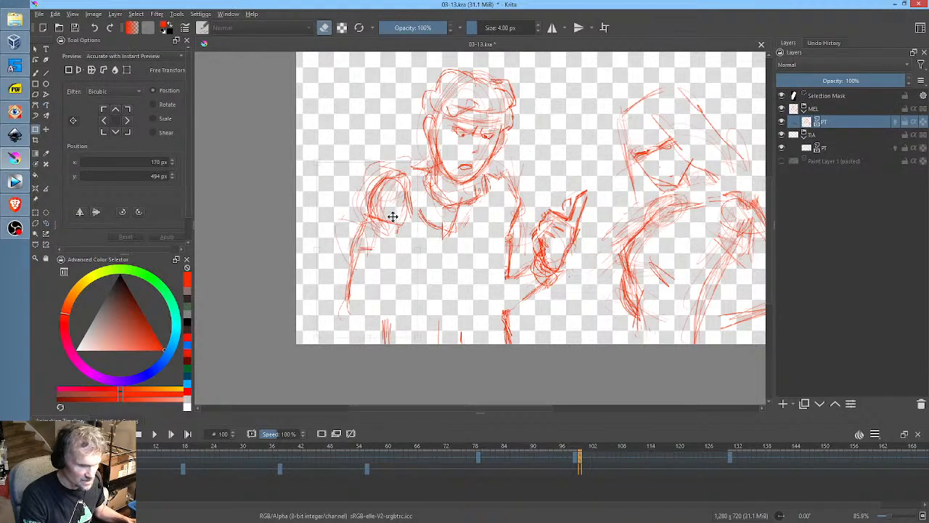
pyautogui.press('Return')
pyautogui.press('b')
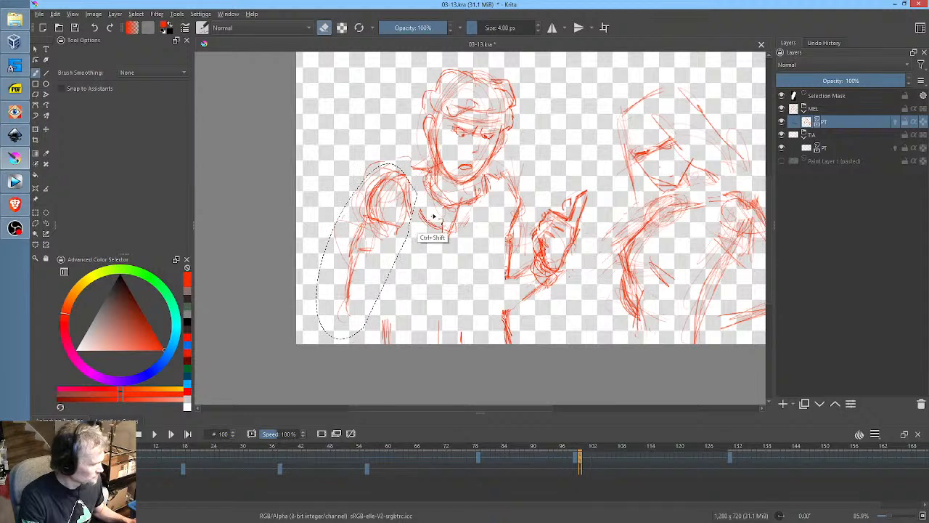
pyautogui.hotkey('ctrl', 'shift', 'a')
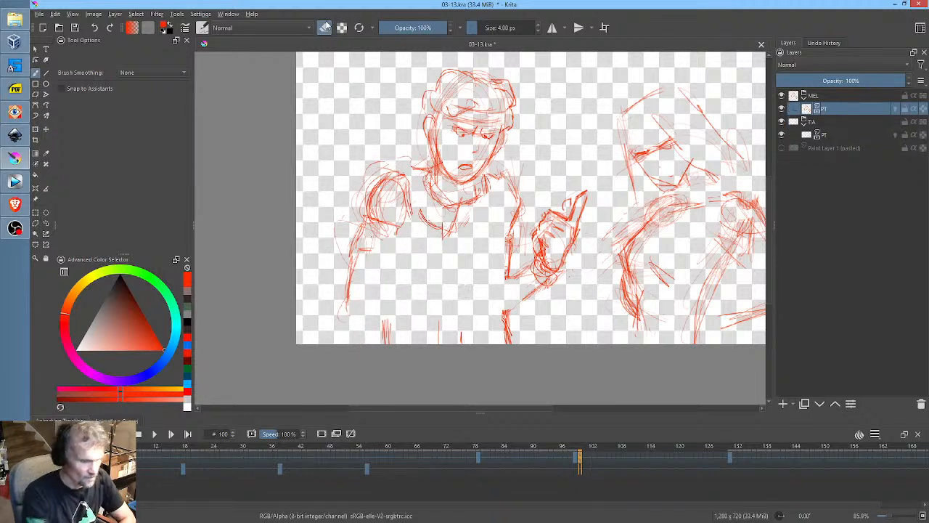
# Sketch the upper arm, sleeve edge and forearm of the lowered arm on frame 100
pyautogui.press('e')
pyautogui.moveTo(394, 231)
pyautogui.mouseDown()
pyautogui.moveTo(348, 262)
pyautogui.moveTo(388, 258)
pyautogui.moveTo(345, 333)
pyautogui.moveTo(376, 309)
pyautogui.moveTo(375, 296)
pyautogui.moveTo(379, 335)
pyautogui.mouseUp()
pyautogui.moveTo(508, 278); pyautogui.dragTo(507, 293)
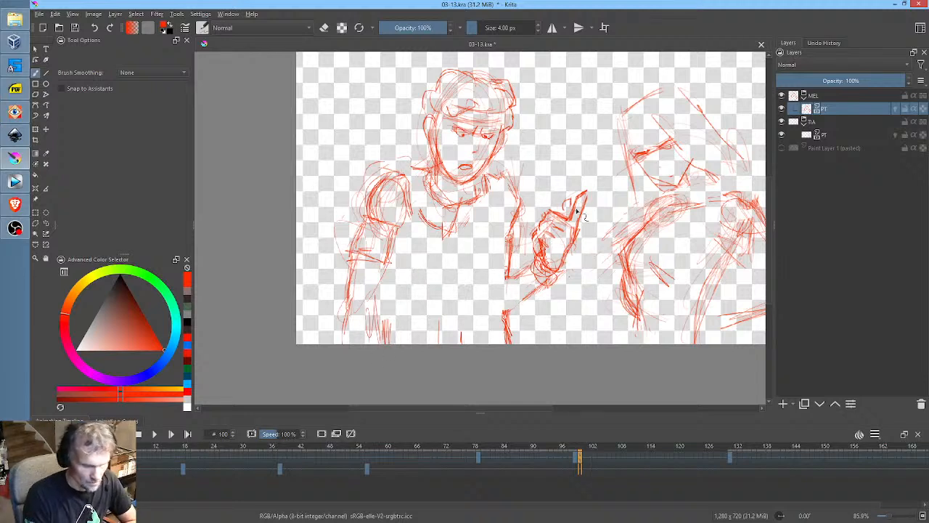
# Erase the old raised hand and forearm beside the torso on frame 100 with filled freehand shapes
pyautogui.hotkey('shift', 'f')
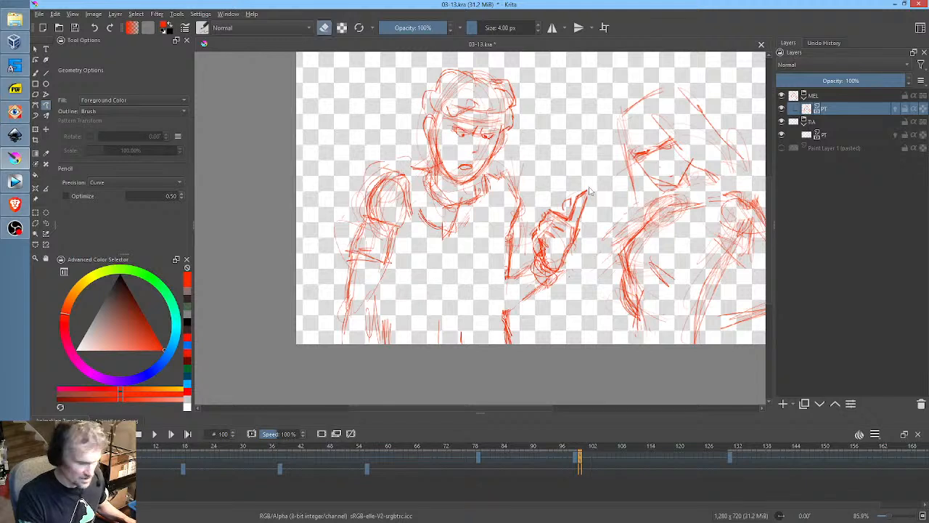
pyautogui.moveTo(588, 188)
pyautogui.mouseDown()
pyautogui.moveTo(526, 222)
pyautogui.moveTo(588, 189)
pyautogui.mouseUp()
pyautogui.hotkey('ctrl', 'z')
pyautogui.hotkey('ctrl', 'z')
pyautogui.hotkey('ctrl', 'z')
pyautogui.hotkey('ctrl', 'z')
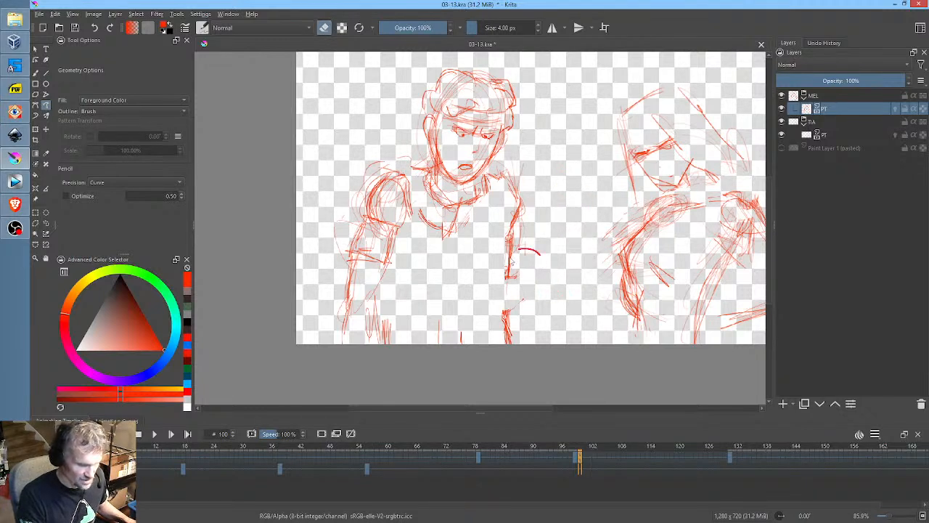
# Redraw the shoulder curve and the long torso side line where the old raised arm was erased
pyautogui.press('b')
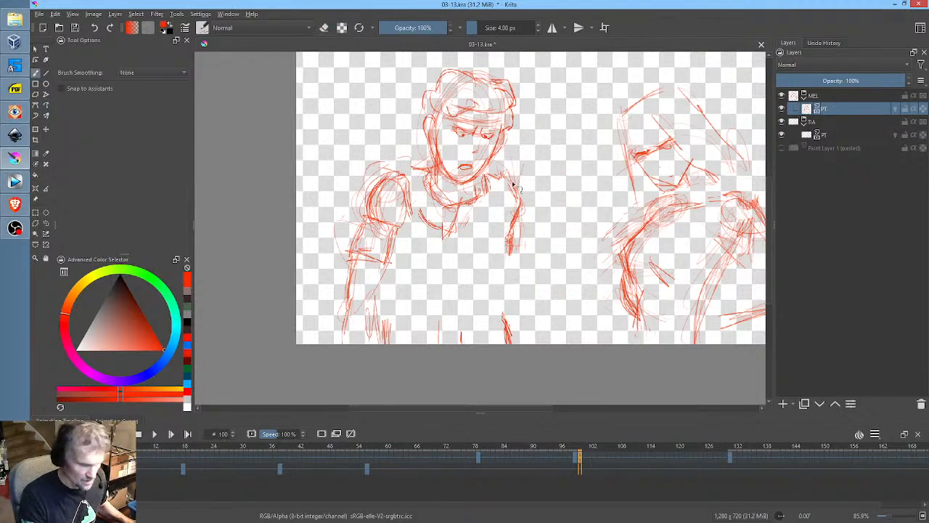
pyautogui.moveTo(506, 176)
pyautogui.mouseDown()
pyautogui.moveTo(517, 239)
pyautogui.moveTo(506, 310)
pyautogui.mouseUp()
pyautogui.moveTo(508, 248)
pyautogui.mouseDown()
pyautogui.moveTo(504, 283)
pyautogui.moveTo(491, 279)
pyautogui.moveTo(503, 255)
pyautogui.mouseUp()
pyautogui.moveTo(510, 179); pyautogui.dragTo(522, 251)
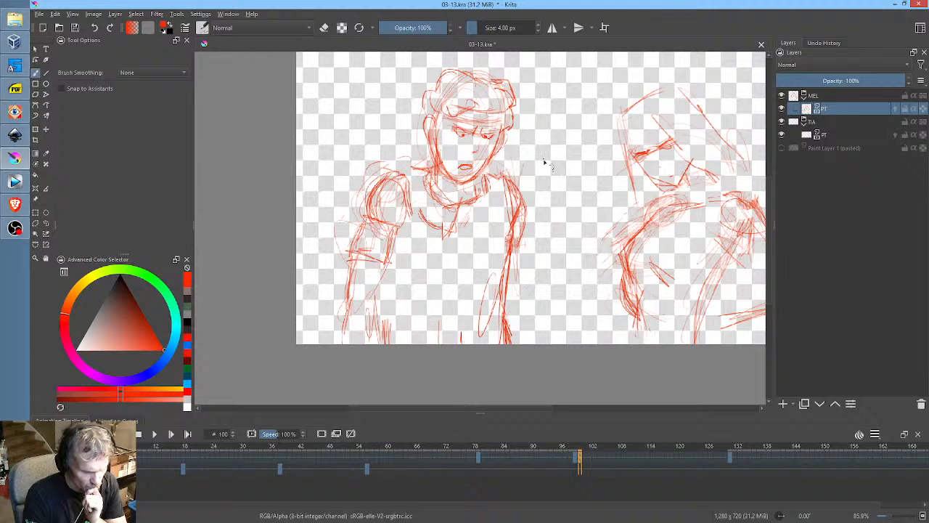
# Sketch a new raised hand beside the head with an extended index finger, a wrist cuff and the outer forearm line
pyautogui.moveTo(545, 163)
pyautogui.mouseDown()
pyautogui.moveTo(548, 130)
pyautogui.moveTo(533, 145)
pyautogui.moveTo(546, 171)
pyautogui.moveTo(571, 150)
pyautogui.moveTo(555, 126)
pyautogui.moveTo(557, 93)
pyautogui.moveTo(558, 128)
pyautogui.moveTo(558, 96)
pyautogui.moveTo(539, 138)
pyautogui.moveTo(567, 145)
pyautogui.moveTo(576, 160)
pyautogui.moveTo(549, 174)
pyautogui.moveTo(535, 143)
pyautogui.moveTo(530, 150)
pyautogui.moveTo(553, 147)
pyautogui.moveTo(540, 159)
pyautogui.moveTo(570, 171)
pyautogui.moveTo(554, 187)
pyautogui.moveTo(580, 180)
pyautogui.mouseUp()
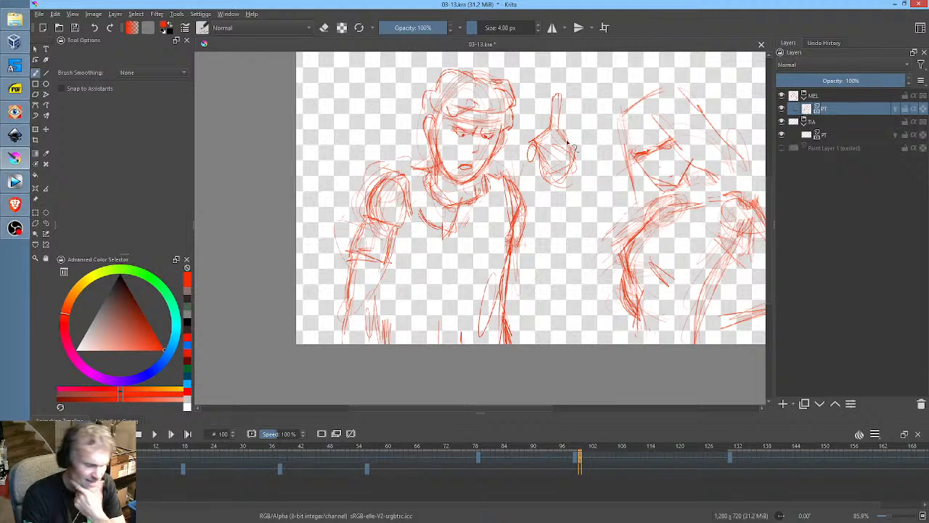
pyautogui.moveTo(555, 183)
pyautogui.mouseDown()
pyautogui.moveTo(572, 173)
pyautogui.moveTo(546, 193)
pyautogui.moveTo(559, 209)
pyautogui.moveTo(559, 185)
pyautogui.moveTo(579, 195)
pyautogui.moveTo(585, 266)
pyautogui.mouseUp()
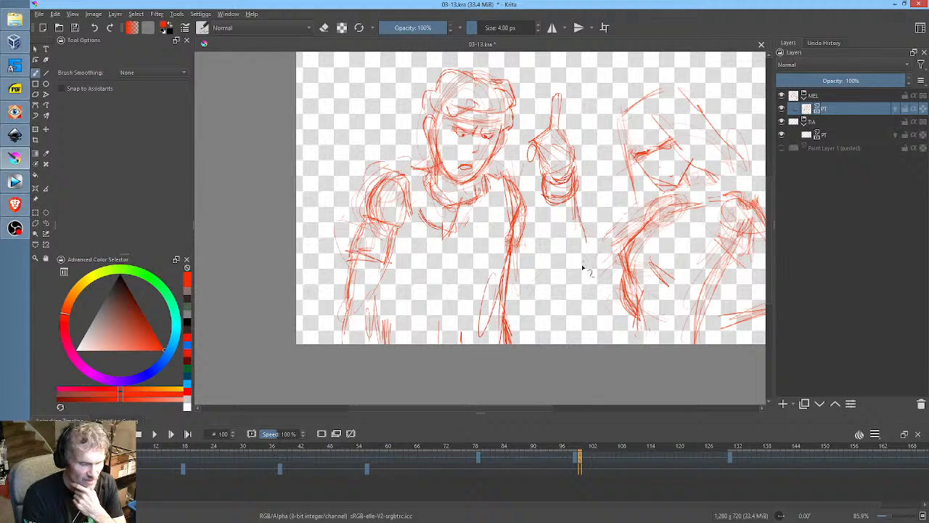
pyautogui.moveTo(576, 217)
pyautogui.mouseDown()
pyautogui.moveTo(581, 270)
pyautogui.moveTo(564, 281)
pyautogui.mouseUp()
# Sketch the bent arm linking the shoulder to the raised hand, with sleeve, elbow and inner forearm lines
pyautogui.moveTo(526, 198); pyautogui.dragTo(539, 216)
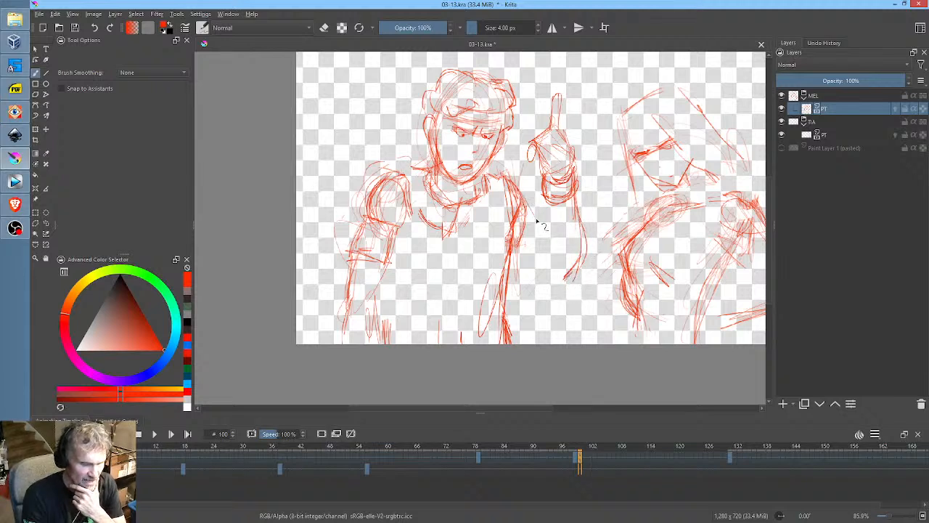
pyautogui.moveTo(513, 186)
pyautogui.mouseDown()
pyautogui.moveTo(531, 202)
pyautogui.moveTo(530, 225)
pyautogui.moveTo(532, 216)
pyautogui.moveTo(514, 250)
pyautogui.mouseUp()
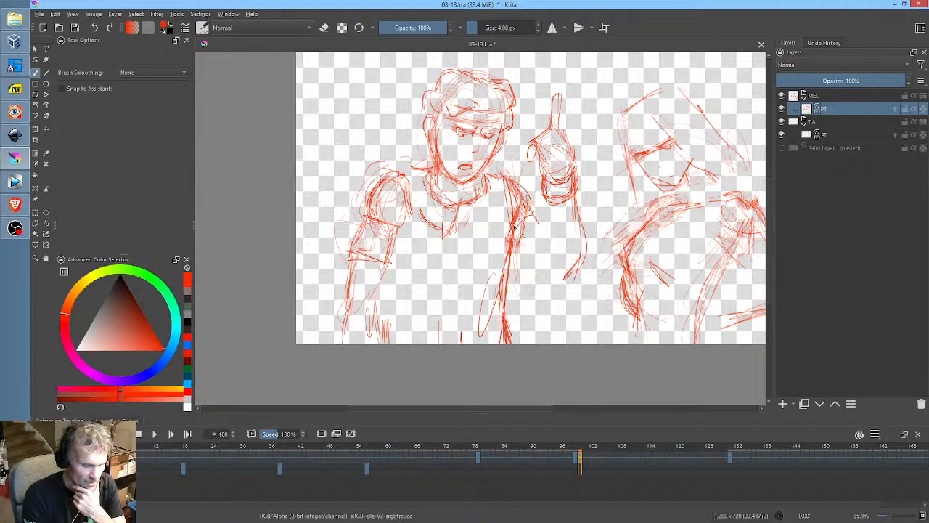
pyautogui.moveTo(527, 218)
pyautogui.mouseDown()
pyautogui.moveTo(517, 254)
pyautogui.moveTo(550, 291)
pyautogui.mouseUp()
pyautogui.moveTo(513, 264)
pyautogui.mouseDown()
pyautogui.moveTo(561, 296)
pyautogui.moveTo(583, 299)
pyautogui.moveTo(575, 201)
pyautogui.mouseUp()
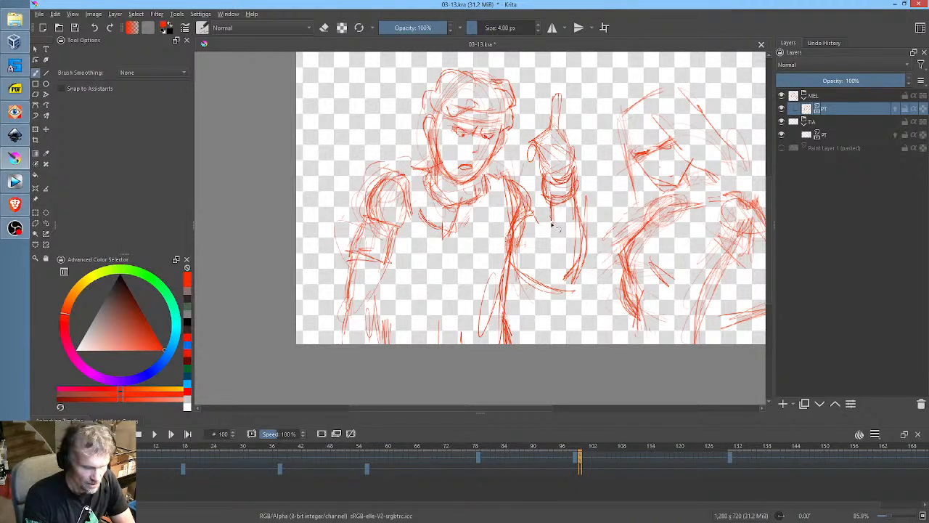
pyautogui.moveTo(550, 233)
pyautogui.mouseDown()
pyautogui.moveTo(562, 302)
pyautogui.moveTo(557, 223)
pyautogui.moveTo(562, 266)
pyautogui.moveTo(550, 249)
pyautogui.moveTo(553, 281)
pyautogui.moveTo(577, 297)
pyautogui.moveTo(588, 234)
pyautogui.moveTo(578, 201)
pyautogui.moveTo(588, 264)
pyautogui.moveTo(565, 305)
pyautogui.mouseUp()
pyautogui.moveTo(526, 259)
pyautogui.mouseDown()
pyautogui.moveTo(557, 298)
pyautogui.moveTo(569, 294)
pyautogui.mouseUp()
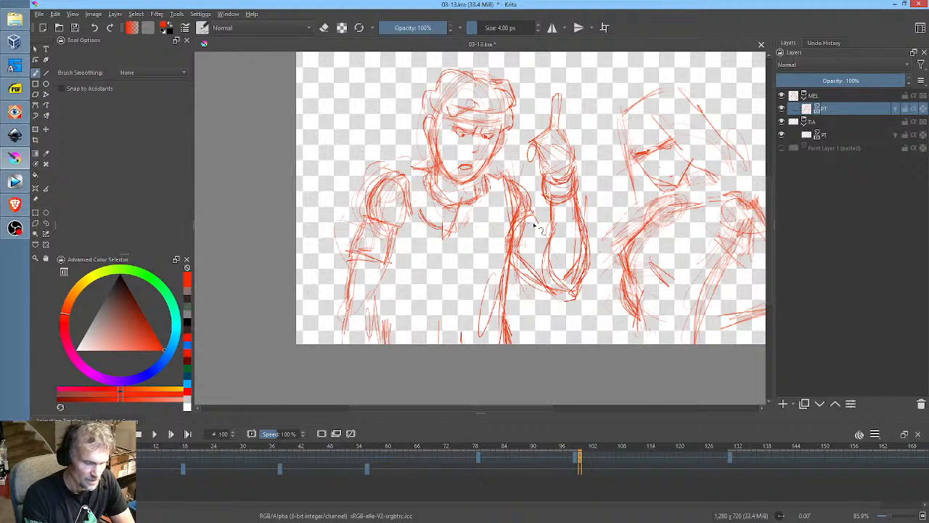
pyautogui.moveTo(541, 229)
pyautogui.mouseDown()
pyautogui.moveTo(512, 247)
pyautogui.moveTo(543, 232)
pyautogui.moveTo(519, 234)
pyautogui.moveTo(540, 225)
pyautogui.moveTo(531, 227)
pyautogui.moveTo(517, 196)
pyautogui.moveTo(544, 231)
pyautogui.moveTo(513, 263)
pyautogui.moveTo(535, 224)
pyautogui.moveTo(550, 238)
pyautogui.moveTo(520, 260)
pyautogui.moveTo(547, 238)
pyautogui.moveTo(526, 275)
pyautogui.moveTo(543, 238)
pyautogui.moveTo(514, 238)
pyautogui.moveTo(541, 218)
pyautogui.moveTo(551, 238)
pyautogui.moveTo(522, 259)
pyautogui.moveTo(536, 245)
pyautogui.moveTo(525, 276)
pyautogui.moveTo(507, 260)
pyautogui.moveTo(530, 257)
pyautogui.moveTo(539, 282)
pyautogui.moveTo(555, 278)
pyautogui.moveTo(549, 261)
pyautogui.moveTo(530, 258)
pyautogui.moveTo(576, 300)
pyautogui.moveTo(568, 297)
pyautogui.moveTo(586, 279)
pyautogui.moveTo(578, 199)
pyautogui.moveTo(570, 265)
pyautogui.moveTo(554, 199)
pyautogui.moveTo(554, 273)
pyautogui.mouseUp()
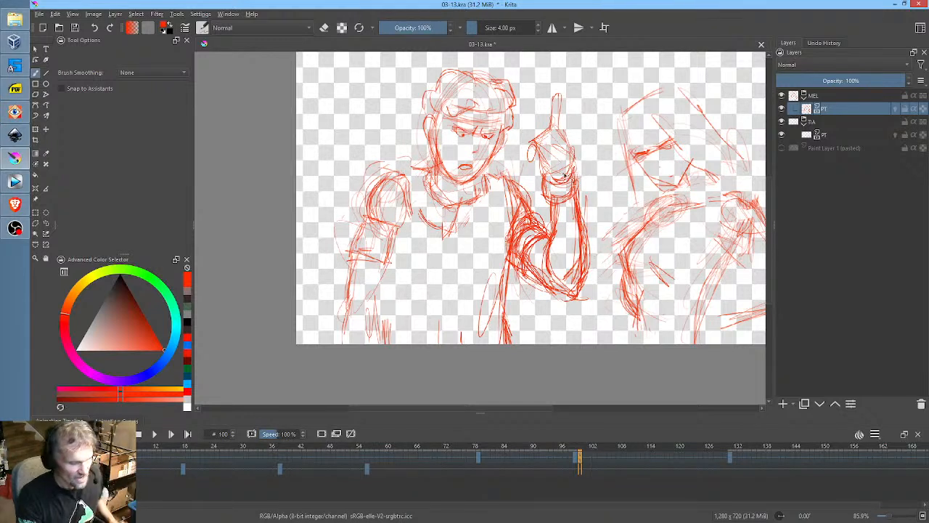
# Select the wrist cuff of the raised hand, nudge it slightly outward with the Liquify transform, and clear the selection
pyautogui.hotkey('ctrl', 'r')
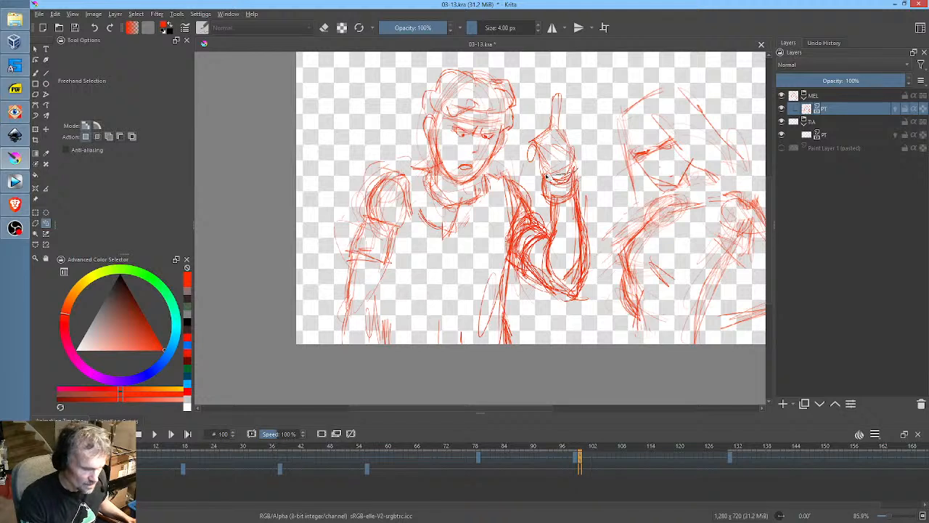
pyautogui.moveTo(552, 207); pyautogui.dragTo(550, 204)
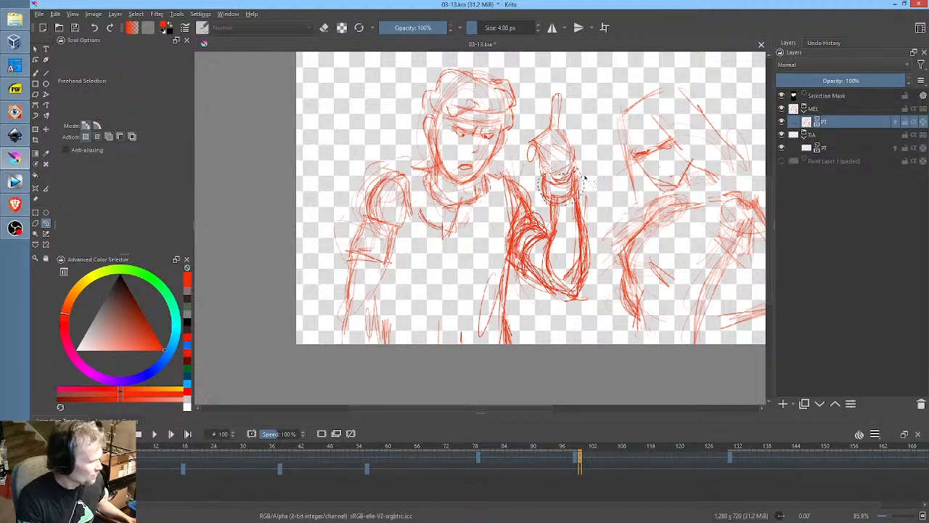
pyautogui.hotkey('ctrl', 't')
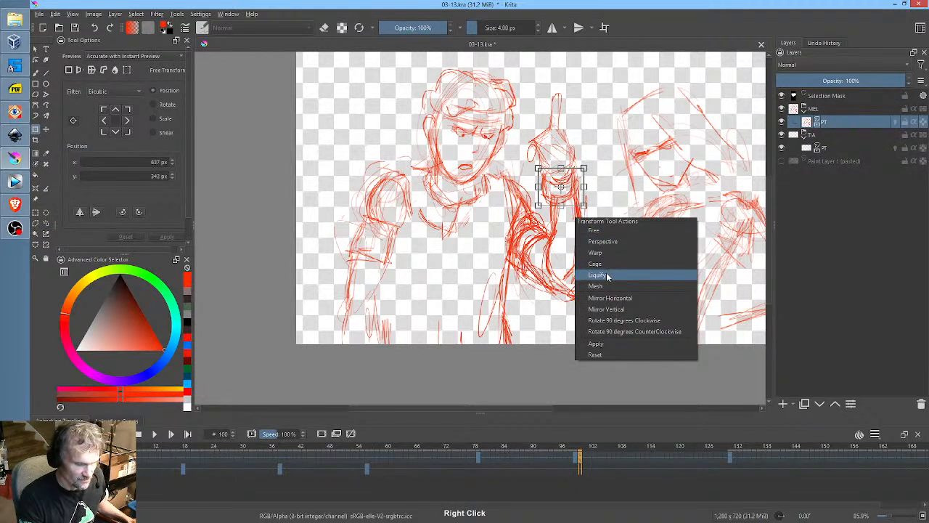
pyautogui.click(126, 69)
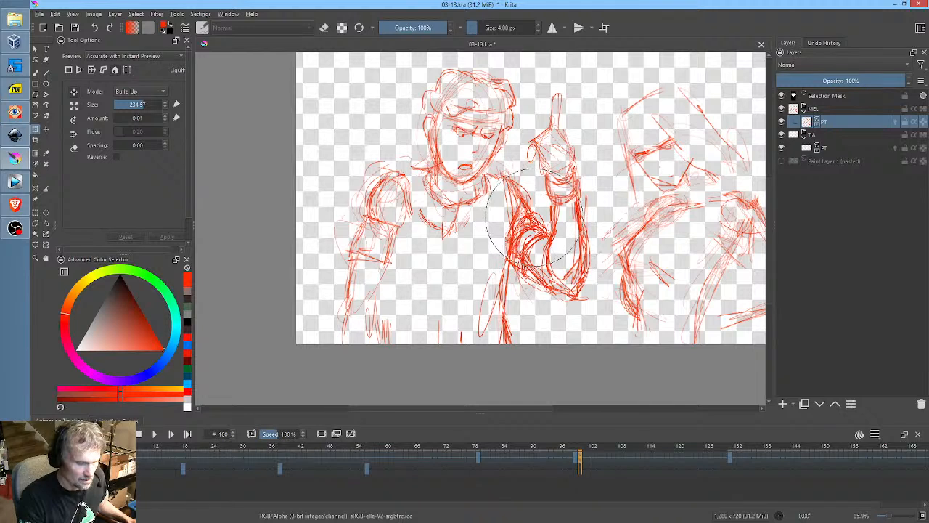
pyautogui.moveTo(606, 274); pyautogui.dragTo(537, 218)
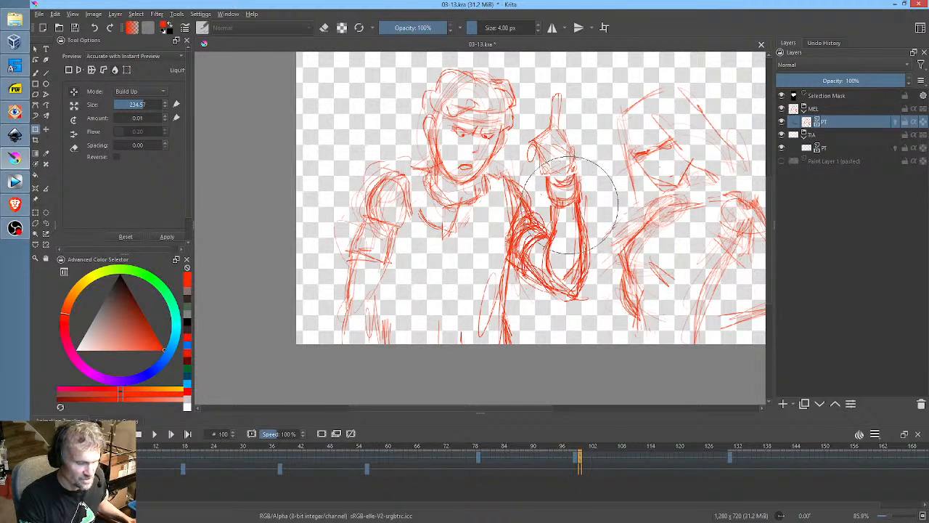
pyautogui.moveTo(535, 219); pyautogui.dragTo(570, 203)
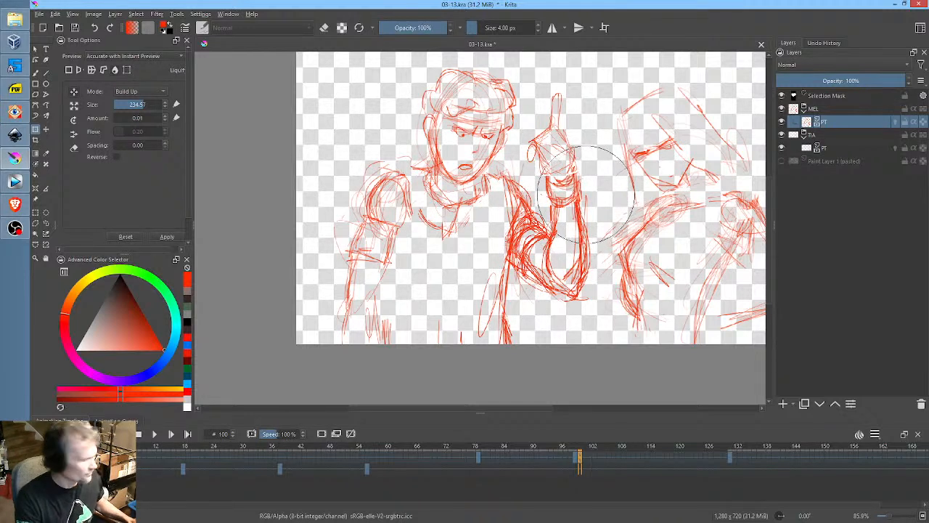
pyautogui.press('b')
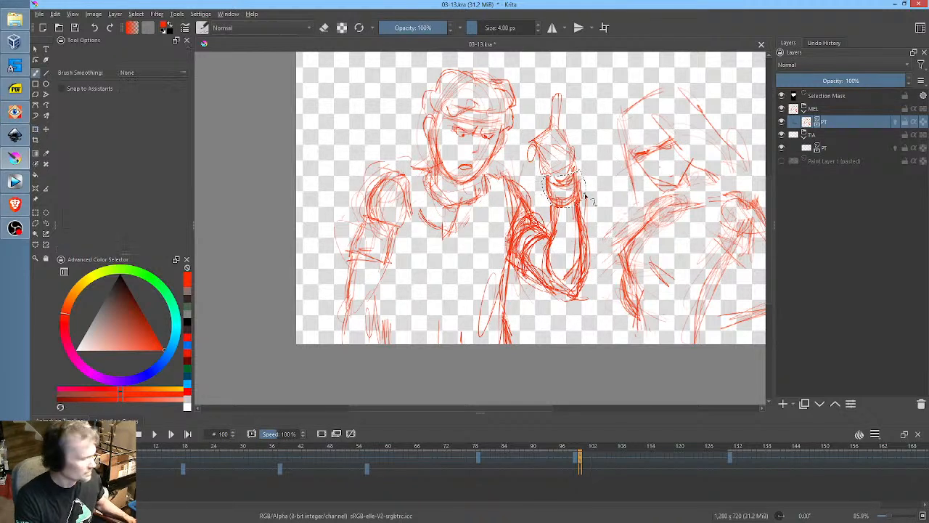
pyautogui.hotkey('ctrl', 'shift', 'a')
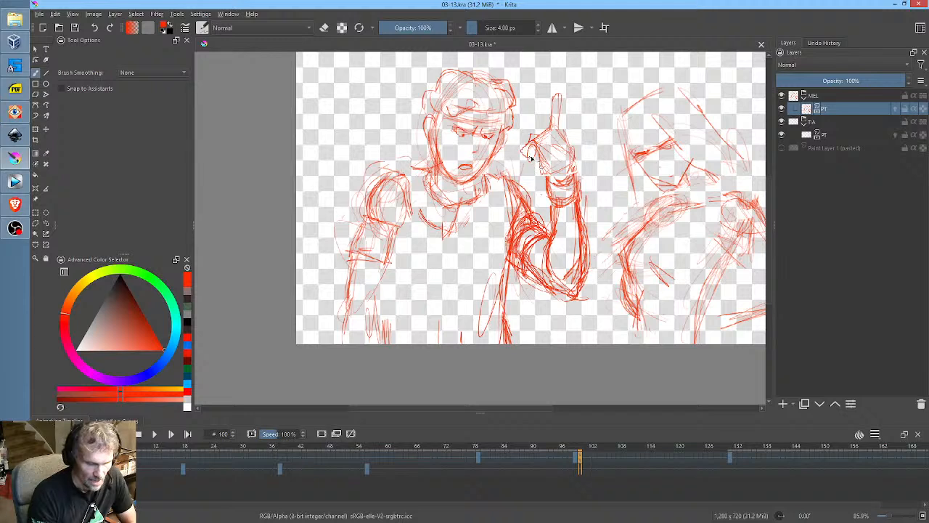
# Draw the thumb and curled fingers of the raised hand and firm up the outline of the pointing finger
pyautogui.moveTo(530, 141); pyautogui.dragTo(540, 142)
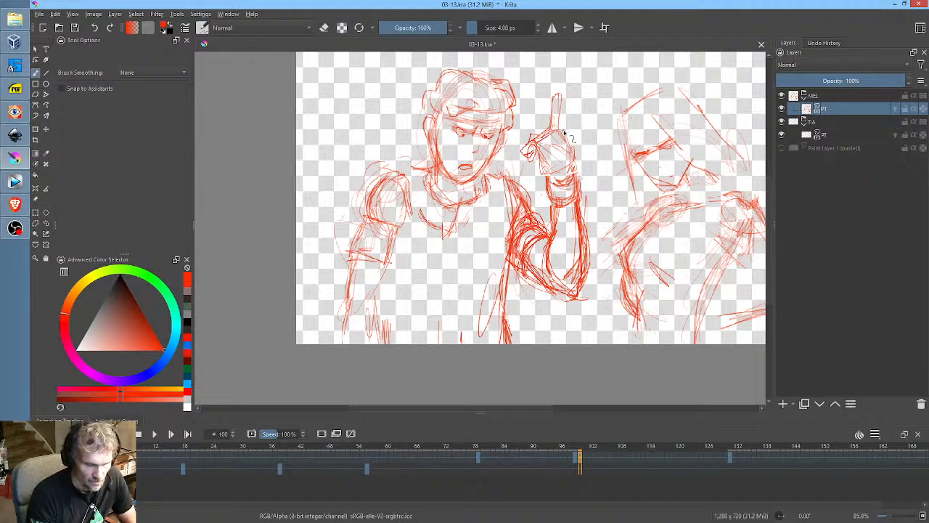
pyautogui.moveTo(540, 135); pyautogui.dragTo(571, 147)
pyautogui.moveTo(571, 146); pyautogui.dragTo(580, 162)
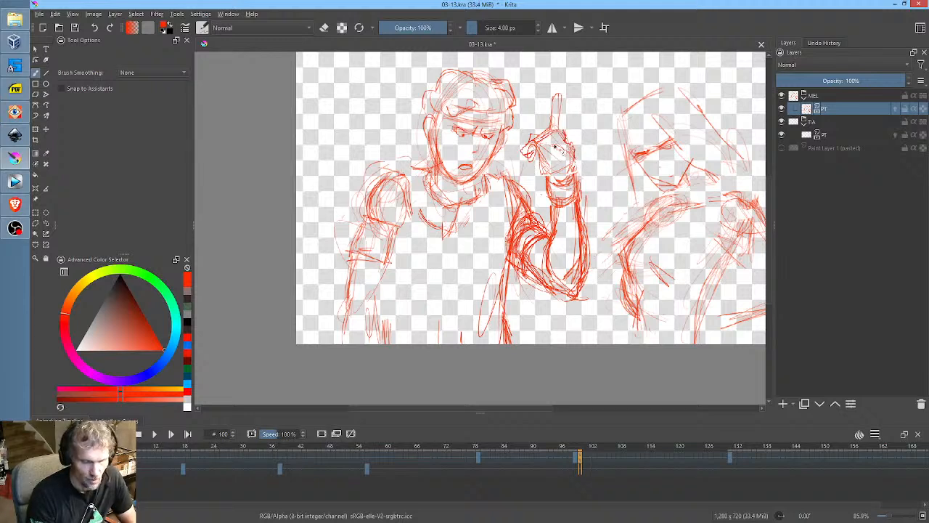
pyautogui.moveTo(555, 147); pyautogui.dragTo(567, 162)
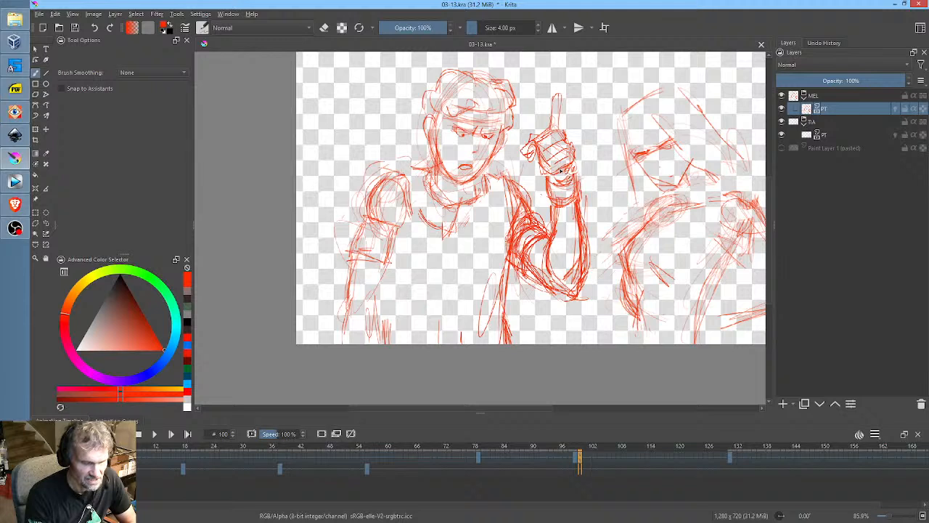
pyautogui.moveTo(541, 165); pyautogui.dragTo(559, 154)
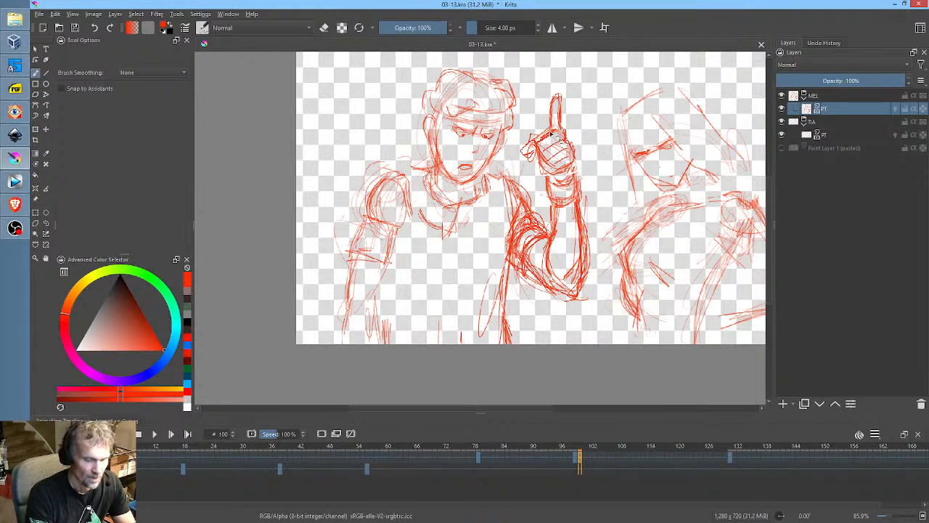
pyautogui.moveTo(552, 134)
pyautogui.mouseDown()
pyautogui.moveTo(522, 151)
pyautogui.moveTo(533, 158)
pyautogui.mouseUp()
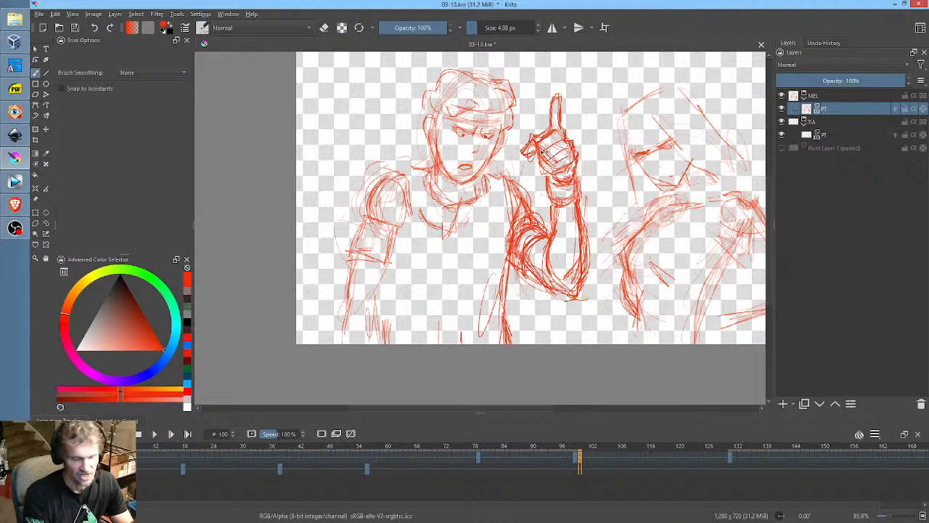
# Darken the separations between the curled fingers and the knuckle lines at the base of the pointing finger
pyautogui.moveTo(544, 154)
pyautogui.mouseDown()
pyautogui.moveTo(562, 173)
pyautogui.moveTo(574, 162)
pyautogui.moveTo(555, 162)
pyautogui.mouseUp()
pyautogui.moveTo(556, 165); pyautogui.dragTo(571, 149)
pyautogui.moveTo(550, 150); pyautogui.dragTo(568, 142)
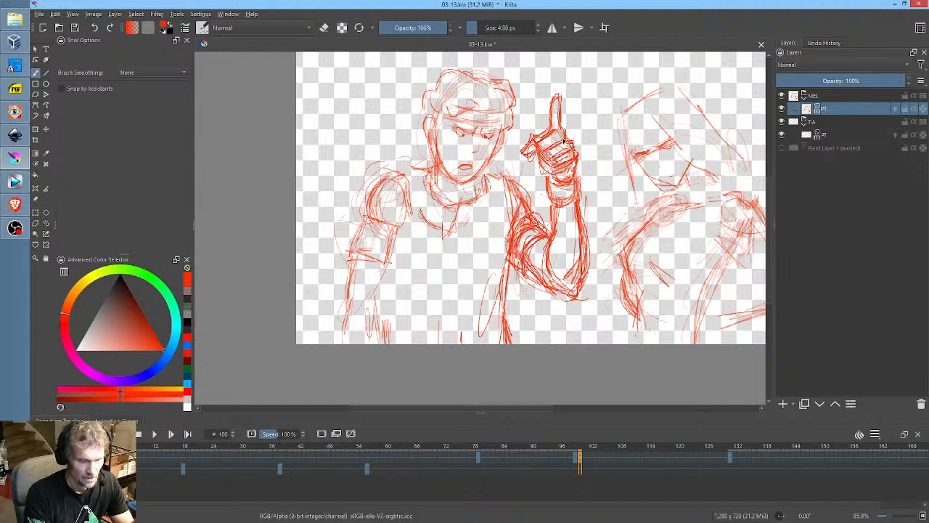
pyautogui.moveTo(557, 127); pyautogui.dragTo(546, 140)
pyautogui.moveTo(545, 141); pyautogui.dragTo(571, 131)
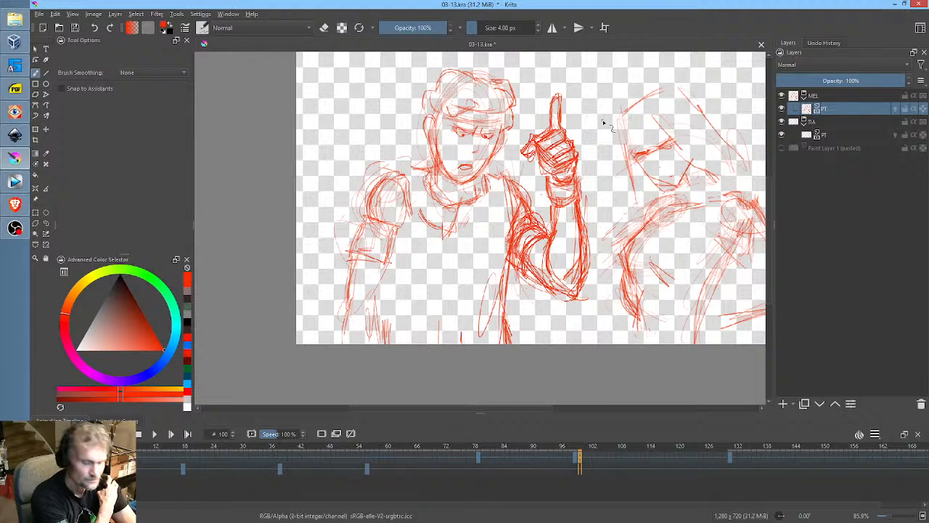
# Reinforce the thumb tip, wrist cuff, forearm and shoulder edge of the raised arm
pyautogui.moveTo(534, 141)
pyautogui.mouseDown()
pyautogui.moveTo(547, 154)
pyautogui.moveTo(539, 154)
pyautogui.mouseUp()
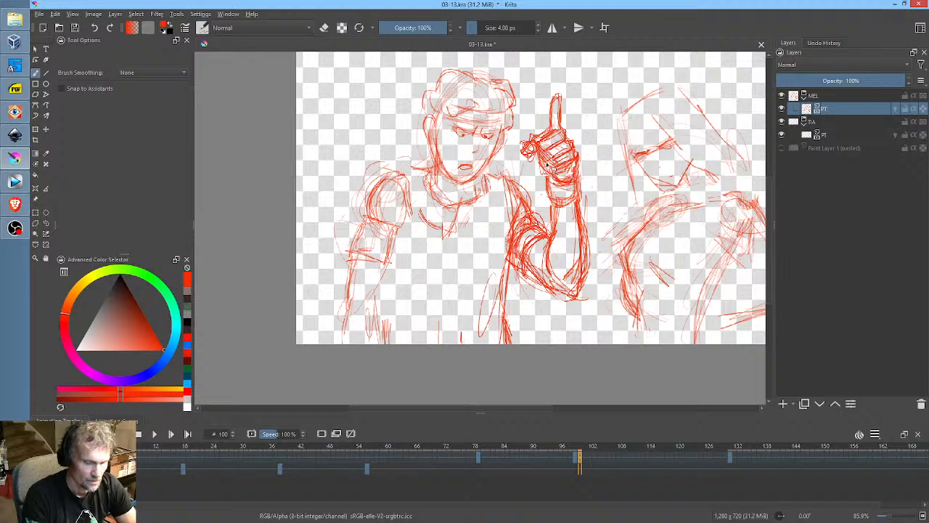
pyautogui.moveTo(580, 211)
pyautogui.mouseDown()
pyautogui.moveTo(559, 214)
pyautogui.moveTo(554, 228)
pyautogui.moveTo(556, 208)
pyautogui.moveTo(547, 247)
pyautogui.moveTo(555, 281)
pyautogui.moveTo(583, 292)
pyautogui.moveTo(581, 211)
pyautogui.moveTo(579, 261)
pyautogui.mouseUp()
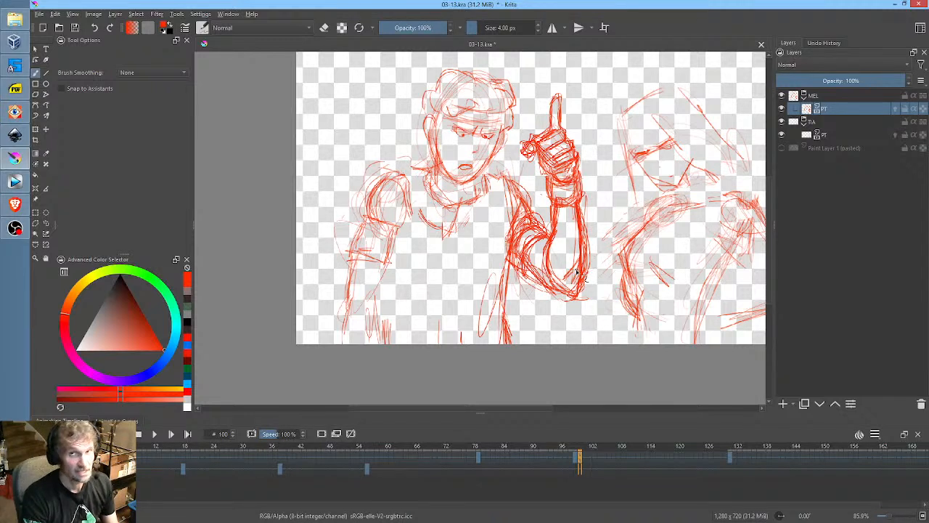
pyautogui.moveTo(512, 186)
pyautogui.mouseDown()
pyautogui.moveTo(520, 231)
pyautogui.moveTo(505, 177)
pyautogui.moveTo(511, 211)
pyautogui.moveTo(506, 198)
pyautogui.mouseUp()
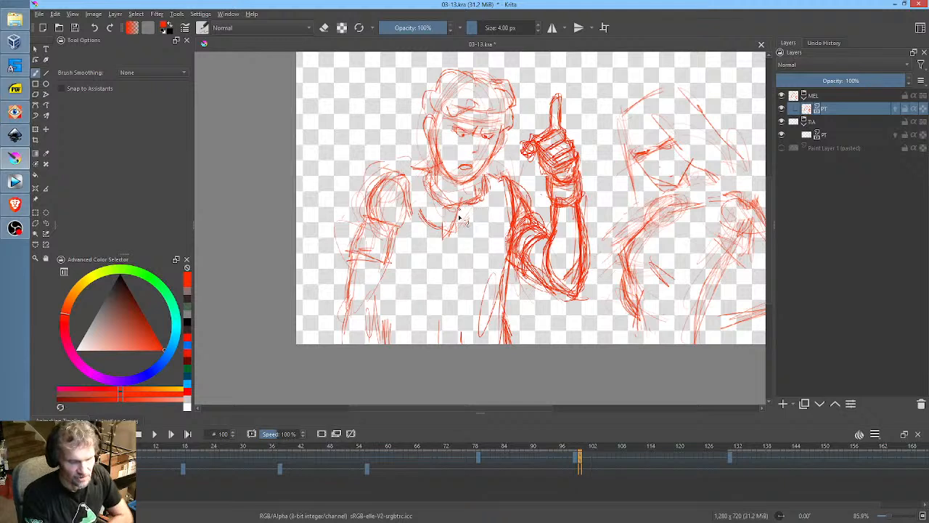
# Draw a pointed tail hanging from the neckerchief, darken its band around the neck, and reinforce the lowered arm's shoulder
pyautogui.moveTo(459, 217)
pyautogui.mouseDown()
pyautogui.moveTo(457, 260)
pyautogui.moveTo(457, 212)
pyautogui.mouseUp()
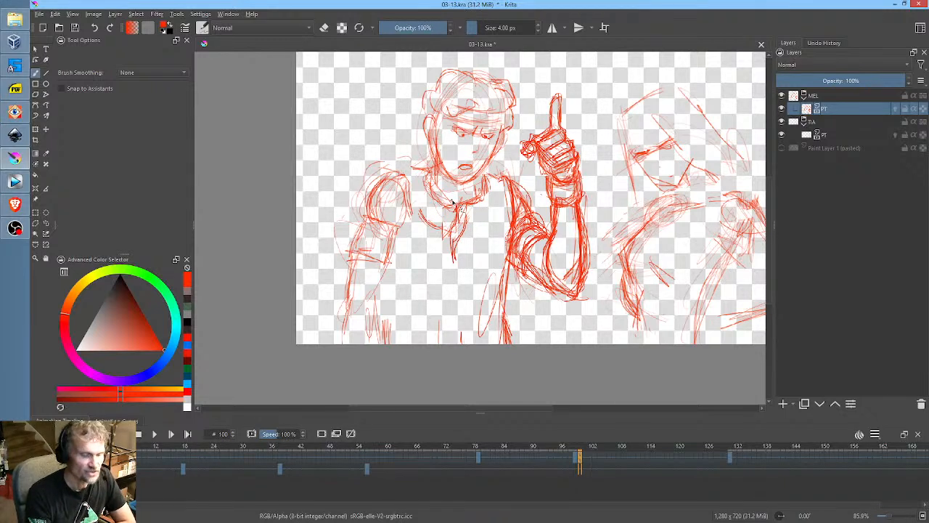
pyautogui.moveTo(439, 171)
pyautogui.mouseDown()
pyautogui.moveTo(432, 198)
pyautogui.moveTo(427, 181)
pyautogui.moveTo(456, 205)
pyautogui.moveTo(455, 259)
pyautogui.moveTo(471, 216)
pyautogui.mouseUp()
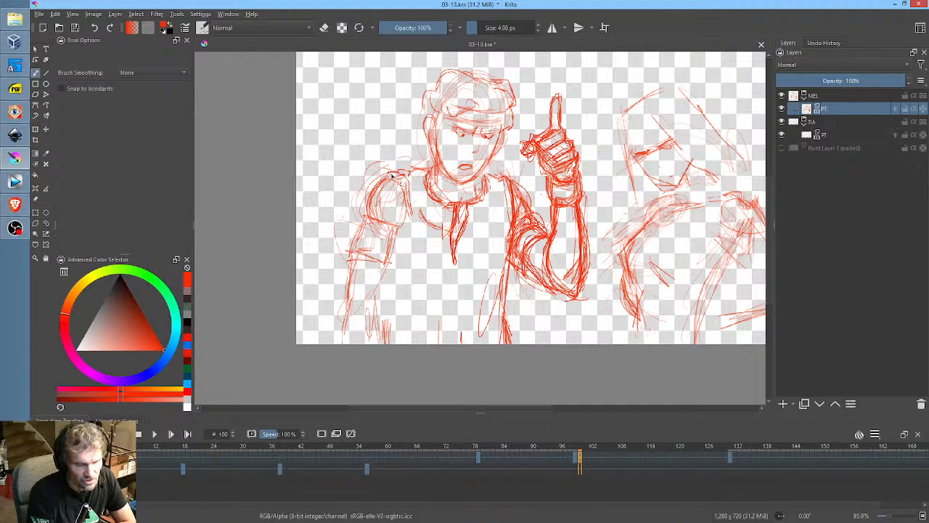
pyautogui.moveTo(392, 176)
pyautogui.mouseDown()
pyautogui.moveTo(421, 166)
pyautogui.moveTo(417, 208)
pyautogui.moveTo(415, 187)
pyautogui.mouseUp()
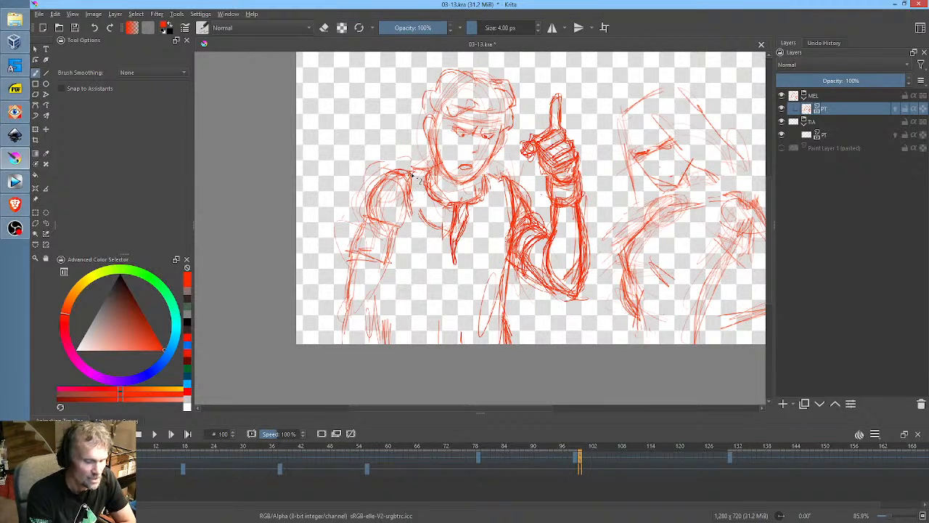
# Sketch the chest curve from the lowered arm's shoulder and the two long vertical front edges of the garment
pyautogui.moveTo(417, 201)
pyautogui.mouseDown()
pyautogui.moveTo(430, 225)
pyautogui.moveTo(452, 217)
pyautogui.moveTo(437, 219)
pyautogui.moveTo(437, 270)
pyautogui.mouseUp()
pyautogui.moveTo(494, 216)
pyautogui.mouseDown()
pyautogui.moveTo(481, 230)
pyautogui.moveTo(472, 316)
pyautogui.mouseUp()
pyautogui.moveTo(470, 269); pyautogui.dragTo(469, 318)
pyautogui.moveTo(456, 285)
pyautogui.mouseDown()
pyautogui.moveTo(444, 252)
pyautogui.moveTo(446, 296)
pyautogui.mouseUp()
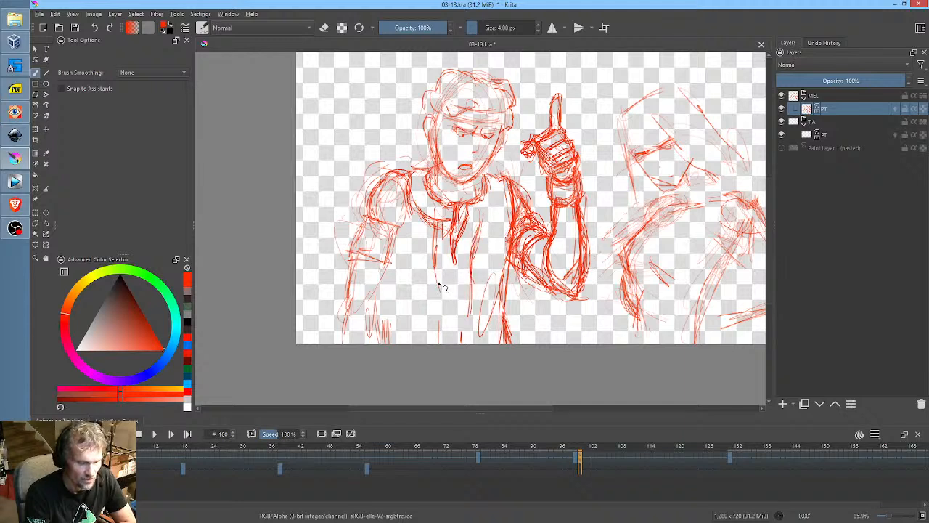
pyautogui.moveTo(438, 234); pyautogui.dragTo(443, 333)
pyautogui.moveTo(473, 269); pyautogui.dragTo(473, 299)
pyautogui.moveTo(474, 252); pyautogui.dragTo(471, 323)
# Sketch the curved garment collar between the front edge and the raised arm's shoulder
pyautogui.moveTo(479, 208); pyautogui.dragTo(481, 242)
pyautogui.moveTo(508, 207); pyautogui.dragTo(485, 219)
pyautogui.moveTo(506, 187); pyautogui.dragTo(498, 216)
pyautogui.moveTo(499, 184); pyautogui.dragTo(513, 181)
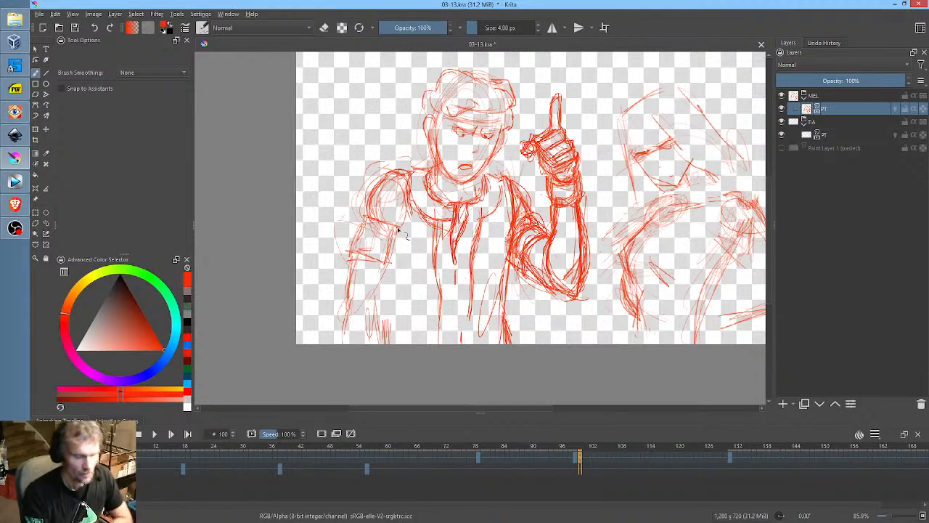
# Sketch the sleeve bands on the lowered arm and reinforce its elbow and forearm edges down to the canvas edge
pyautogui.moveTo(392, 234); pyautogui.dragTo(390, 269)
pyautogui.moveTo(347, 246)
pyautogui.mouseDown()
pyautogui.moveTo(391, 264)
pyautogui.moveTo(360, 219)
pyautogui.moveTo(398, 237)
pyautogui.moveTo(382, 271)
pyautogui.mouseUp()
pyautogui.moveTo(363, 298)
pyautogui.mouseDown()
pyautogui.moveTo(383, 268)
pyautogui.moveTo(364, 286)
pyautogui.moveTo(362, 267)
pyautogui.moveTo(383, 270)
pyautogui.moveTo(355, 299)
pyautogui.mouseUp()
pyautogui.moveTo(358, 258); pyautogui.dragTo(336, 339)
pyautogui.moveTo(351, 283); pyautogui.dragTo(338, 343)
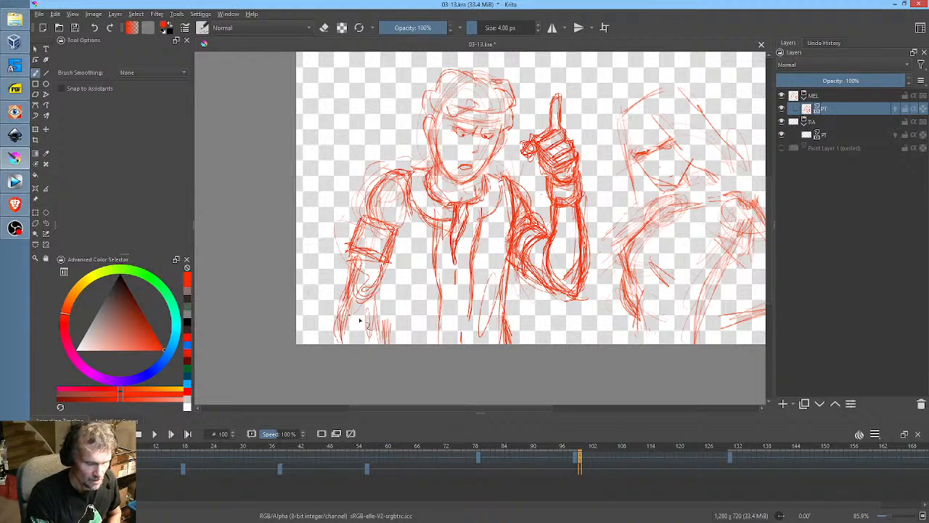
pyautogui.moveTo(377, 298)
pyautogui.mouseDown()
pyautogui.moveTo(389, 341)
pyautogui.moveTo(373, 343)
pyautogui.mouseUp()
pyautogui.moveTo(375, 301); pyautogui.dragTo(372, 327)
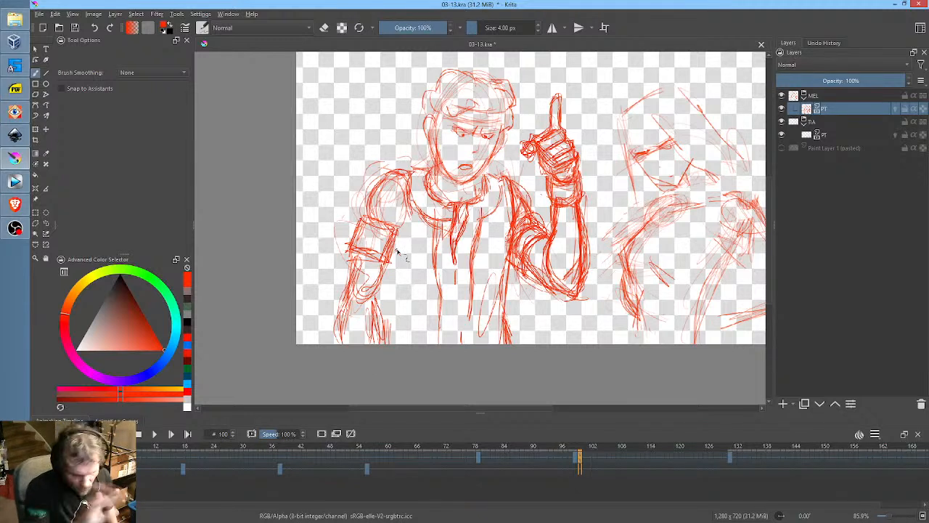
# Add horizontal waist lines across the garment and outline the curly hair around the top and sides of the head
pyautogui.moveTo(419, 278)
pyautogui.mouseDown()
pyautogui.moveTo(491, 268)
pyautogui.moveTo(455, 269)
pyautogui.moveTo(480, 263)
pyautogui.mouseUp()
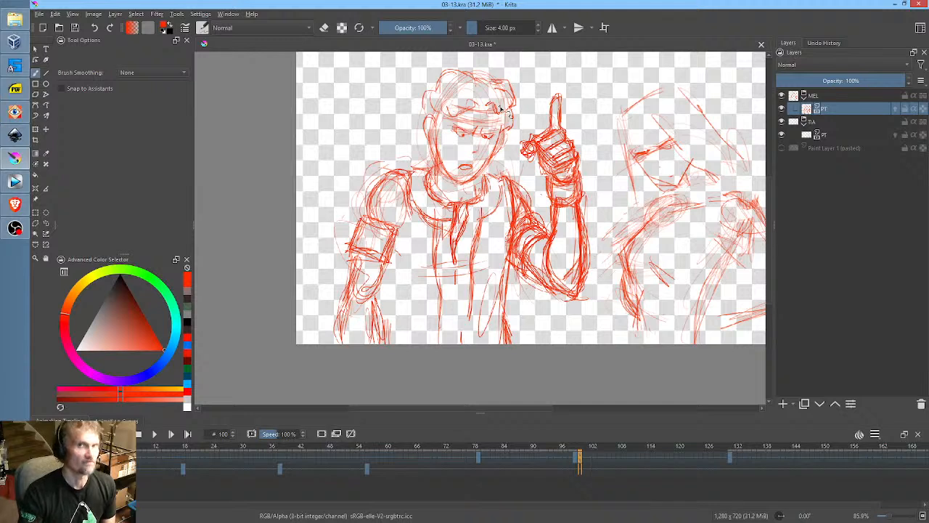
pyautogui.moveTo(508, 109)
pyautogui.mouseDown()
pyautogui.moveTo(472, 76)
pyautogui.moveTo(444, 70)
pyautogui.moveTo(420, 100)
pyautogui.moveTo(430, 132)
pyautogui.mouseUp()
pyautogui.moveTo(501, 80); pyautogui.dragTo(492, 84)
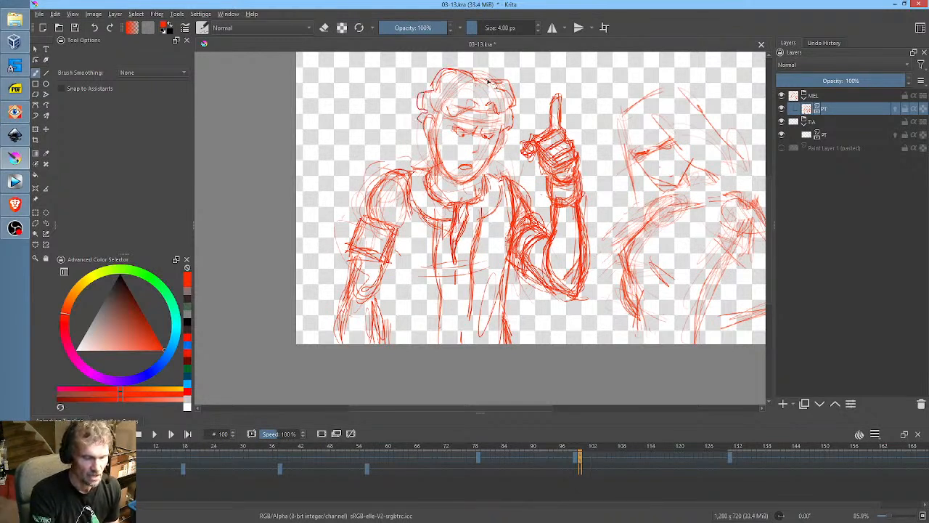
pyautogui.middleClick(522, 97)
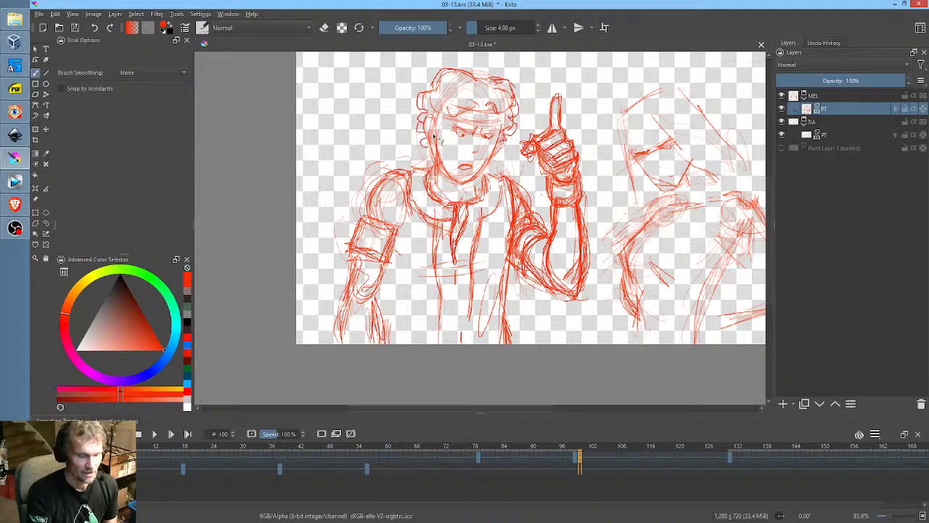
pyautogui.middleClick(498, 157)
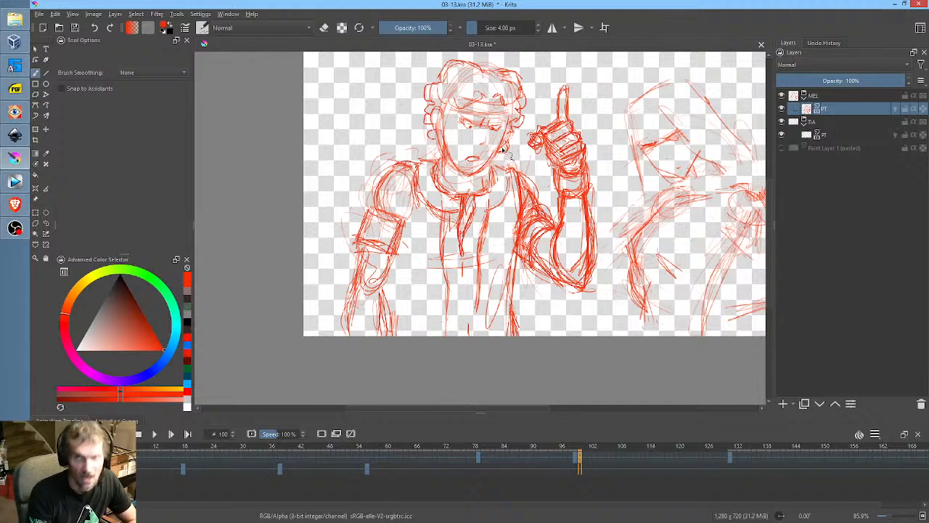
# Reinforce the lowered arm's inner edge and forearm contours, and sketch the torso side line beside it
pyautogui.moveTo(418, 182)
pyautogui.mouseDown()
pyautogui.moveTo(411, 211)
pyautogui.moveTo(397, 228)
pyautogui.moveTo(418, 182)
pyautogui.moveTo(426, 191)
pyautogui.moveTo(421, 171)
pyautogui.moveTo(420, 220)
pyautogui.moveTo(445, 154)
pyautogui.moveTo(420, 227)
pyautogui.moveTo(400, 252)
pyautogui.moveTo(414, 246)
pyautogui.moveTo(399, 268)
pyautogui.moveTo(388, 267)
pyautogui.moveTo(394, 319)
pyautogui.mouseUp()
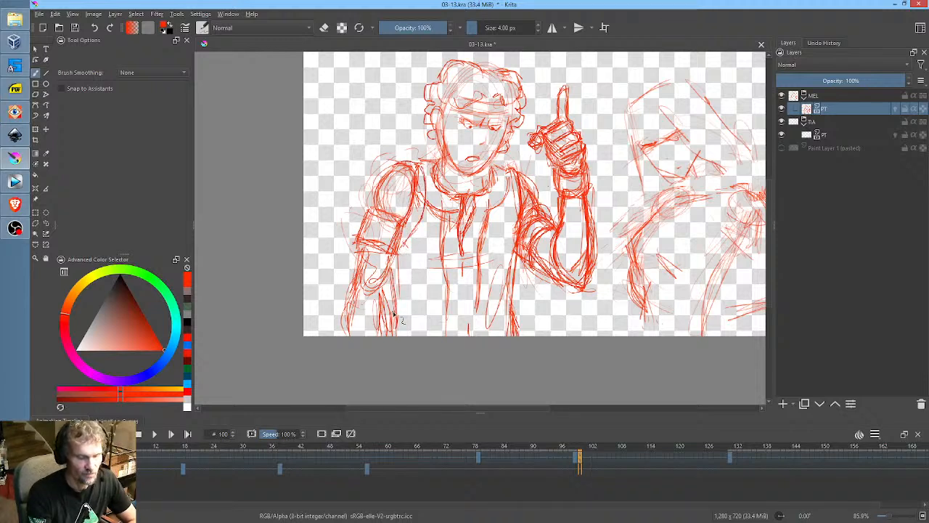
pyautogui.moveTo(402, 274)
pyautogui.mouseDown()
pyautogui.moveTo(396, 334)
pyautogui.moveTo(398, 291)
pyautogui.mouseUp()
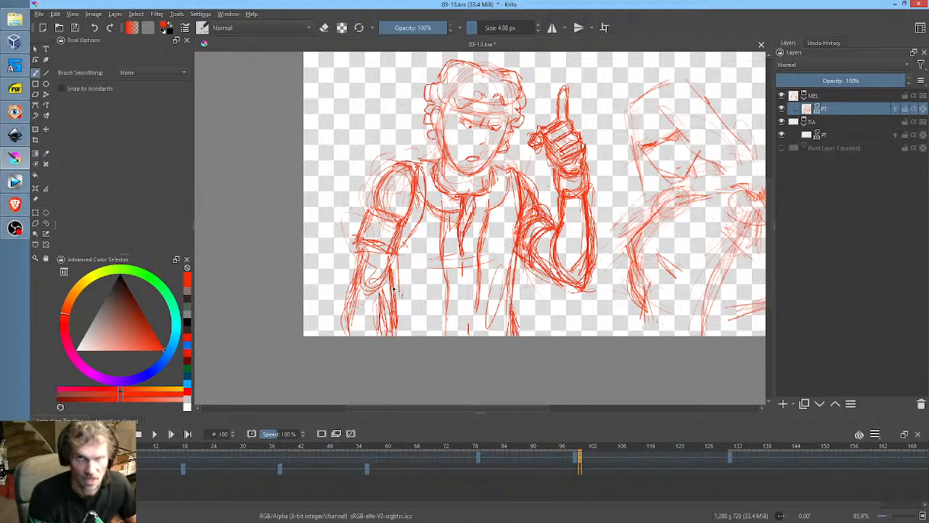
pyautogui.moveTo(395, 254); pyautogui.dragTo(376, 293)
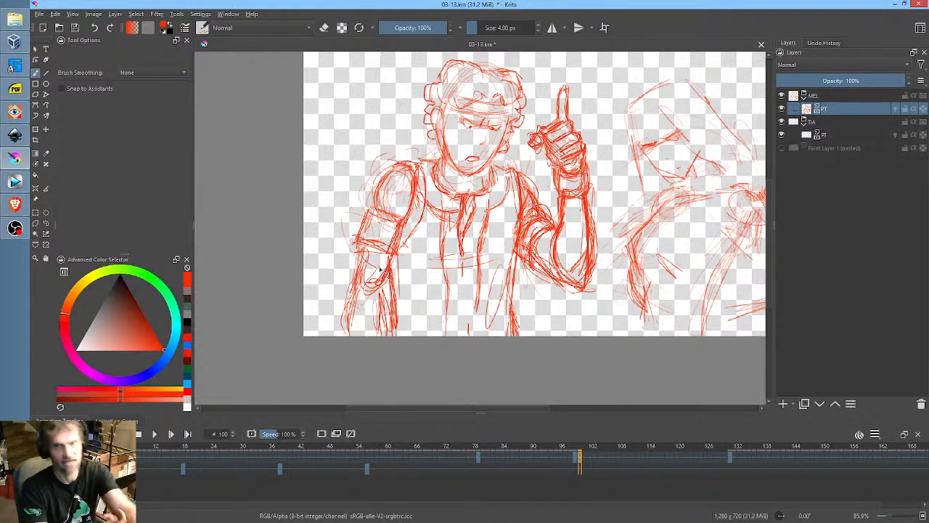
pyautogui.moveTo(375, 246)
pyautogui.mouseDown()
pyautogui.moveTo(356, 273)
pyautogui.moveTo(344, 335)
pyautogui.mouseUp()
pyautogui.moveTo(366, 287)
pyautogui.mouseDown()
pyautogui.moveTo(371, 316)
pyautogui.moveTo(364, 285)
pyautogui.moveTo(341, 334)
pyautogui.mouseUp()
pyautogui.moveTo(371, 294)
pyautogui.mouseDown()
pyautogui.moveTo(348, 330)
pyautogui.moveTo(371, 311)
pyautogui.moveTo(385, 333)
pyautogui.mouseUp()
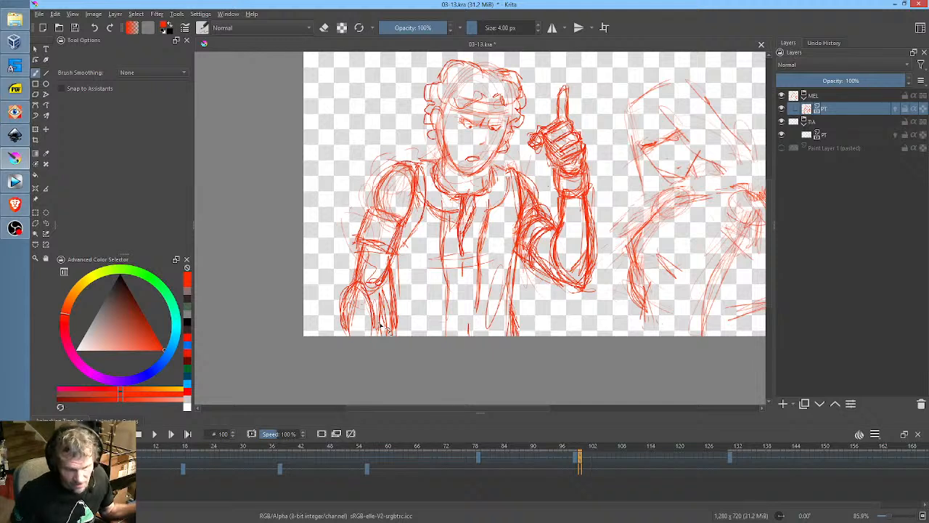
pyautogui.moveTo(390, 285)
pyautogui.mouseDown()
pyautogui.moveTo(379, 330)
pyautogui.moveTo(381, 296)
pyautogui.moveTo(356, 284)
pyautogui.moveTo(346, 335)
pyautogui.mouseUp()
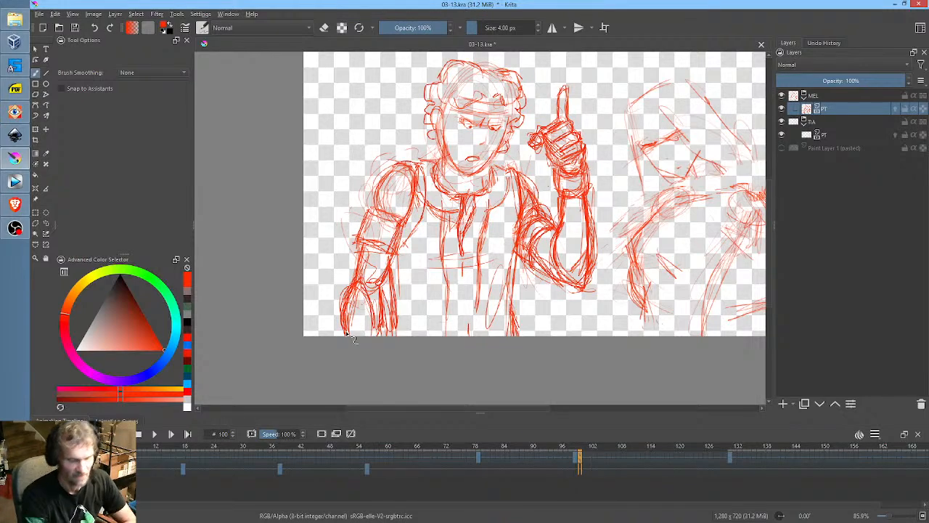
# Compare the two neighbouring poses, then move the raised-thumb keyframe to frame 98 and the hand-at-chest keyframe to frame 111
pyautogui.moveTo(610, 151); pyautogui.dragTo(544, 174)
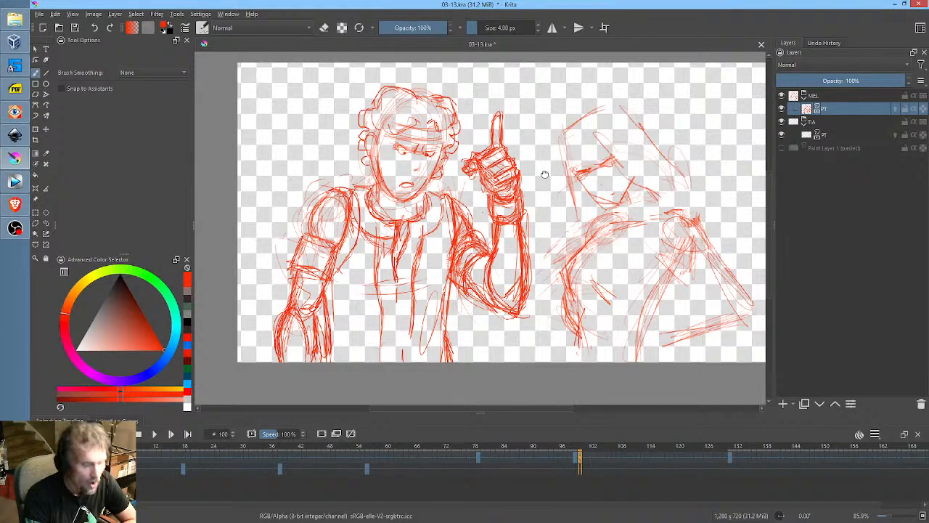
pyautogui.moveTo(544, 174)
pyautogui.mouseDown()
pyautogui.moveTo(512, 171)
pyautogui.moveTo(554, 160)
pyautogui.mouseUp()
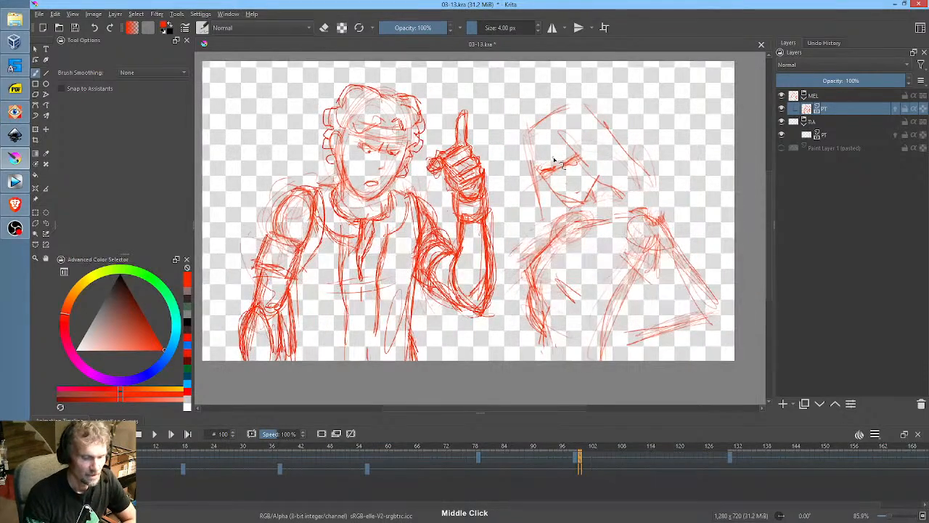
pyautogui.click(578, 459)
pyautogui.click(581, 458)
pyautogui.click(578, 458)
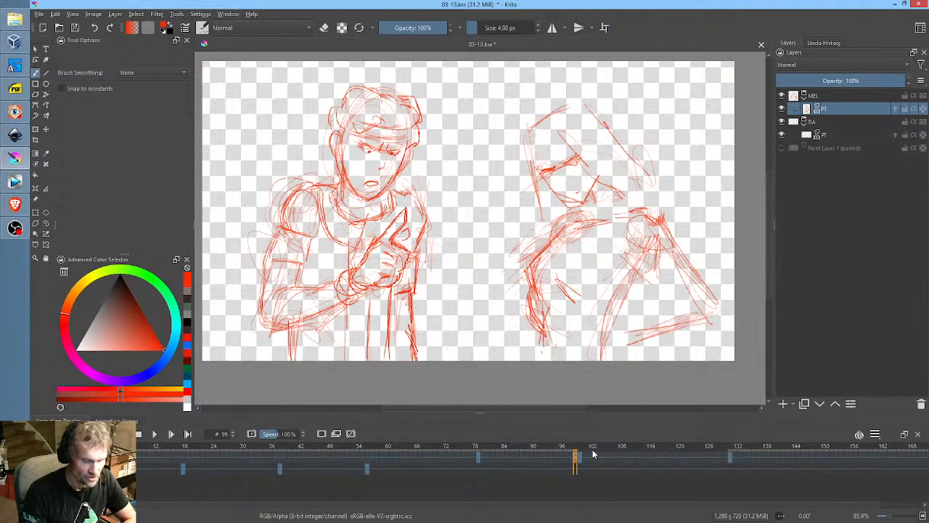
pyautogui.click(581, 459)
pyautogui.click(578, 458)
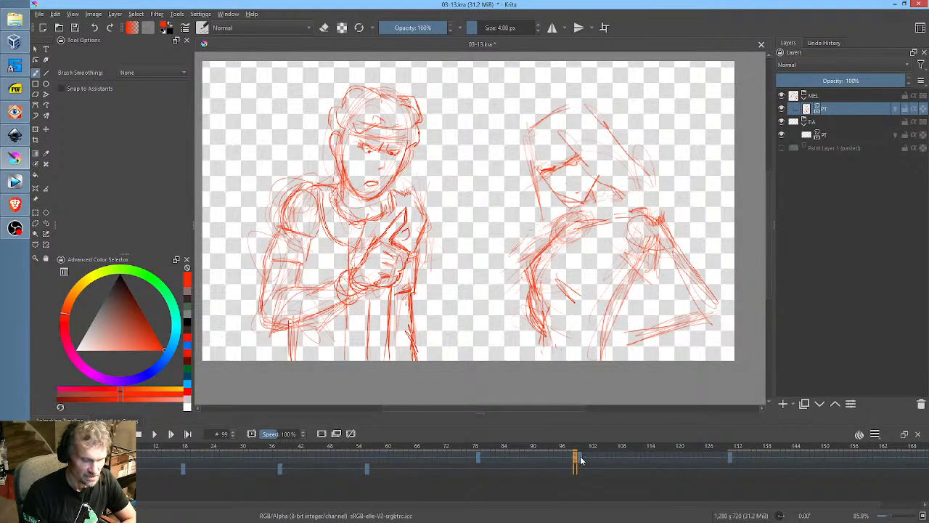
pyautogui.click(581, 459)
pyautogui.click(578, 459)
pyautogui.click(573, 458)
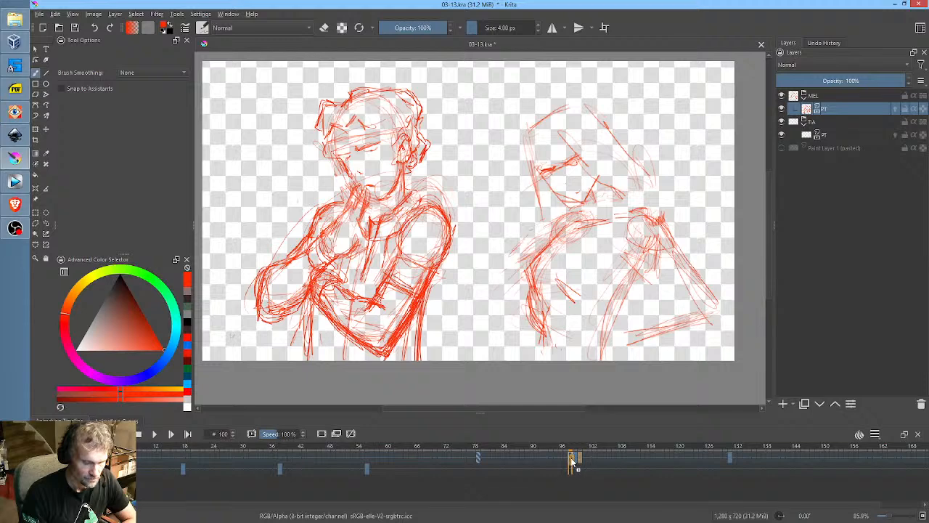
pyautogui.moveTo(577, 459); pyautogui.dragTo(633, 458)
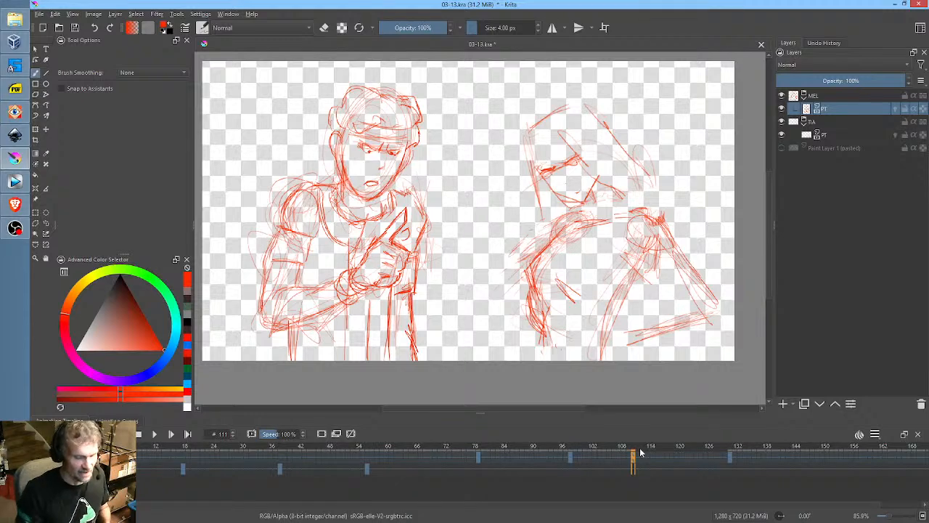
# Return to frame 0 and save the document
pyautogui.click(100, 456)
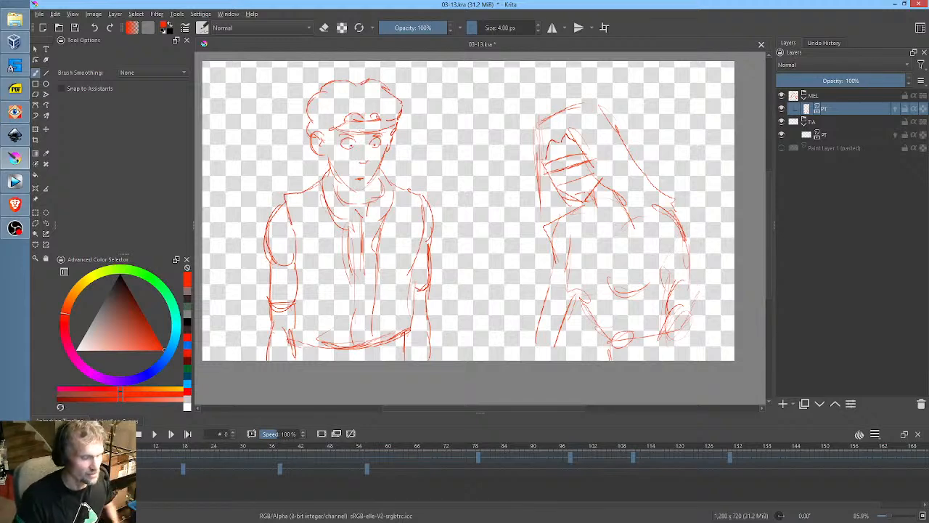
pyautogui.click(75, 29)
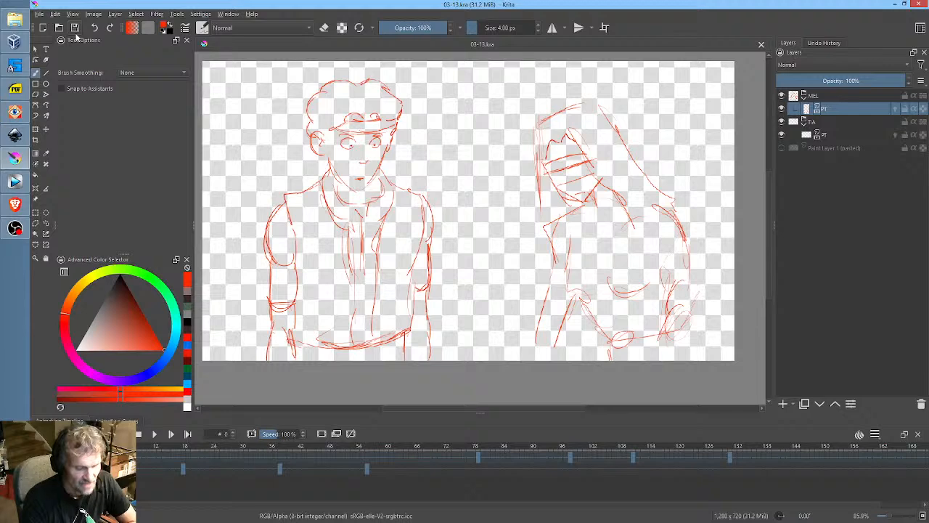
# On frame 134, sketch sleeve bands around both upper arms of the wide-eyed shrugging character
pyautogui.moveTo(267, 445)
pyautogui.mouseDown()
pyautogui.moveTo(724, 451)
pyautogui.moveTo(521, 450)
pyautogui.moveTo(745, 432)
pyautogui.mouseUp()
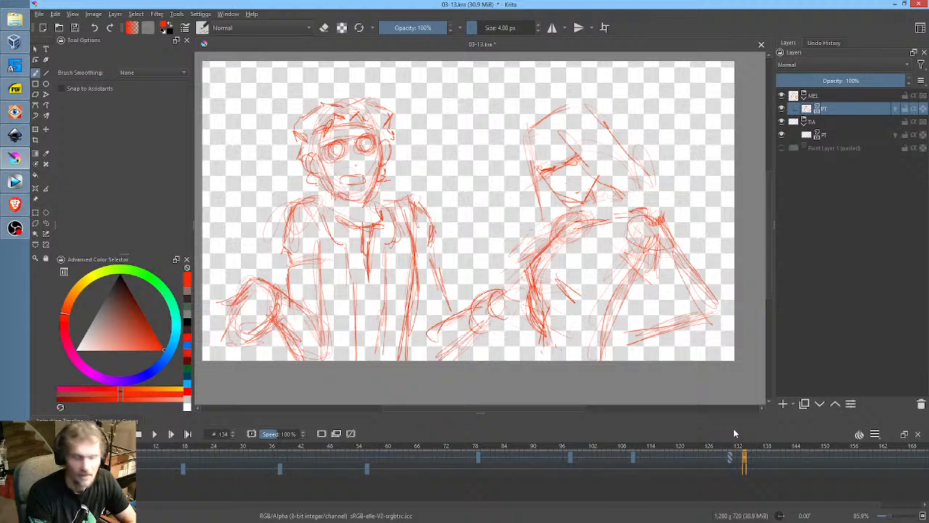
pyautogui.moveTo(291, 258); pyautogui.dragTo(321, 251)
pyautogui.moveTo(287, 258)
pyautogui.mouseDown()
pyautogui.moveTo(296, 289)
pyautogui.moveTo(320, 276)
pyautogui.moveTo(326, 291)
pyautogui.moveTo(298, 287)
pyautogui.moveTo(317, 269)
pyautogui.mouseUp()
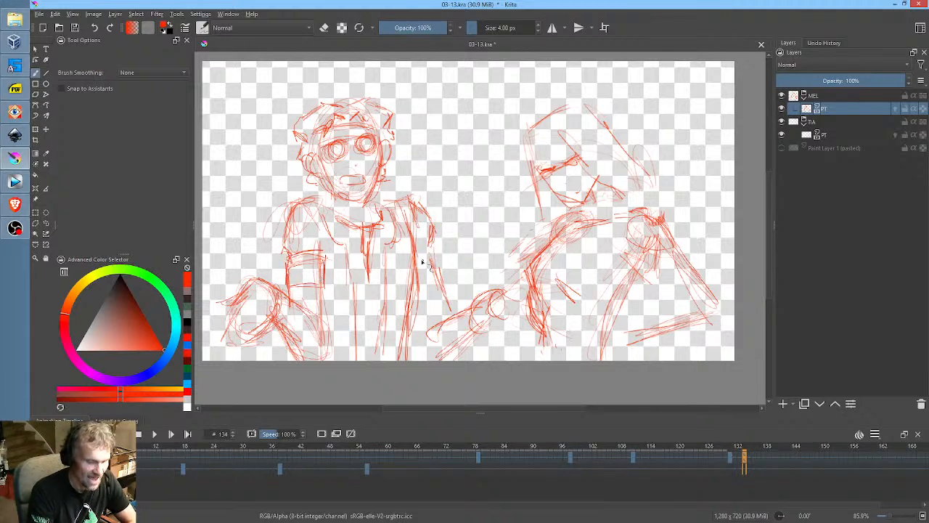
pyautogui.moveTo(414, 249)
pyautogui.mouseDown()
pyautogui.moveTo(439, 249)
pyautogui.moveTo(442, 273)
pyautogui.moveTo(420, 290)
pyautogui.moveTo(445, 270)
pyautogui.mouseUp()
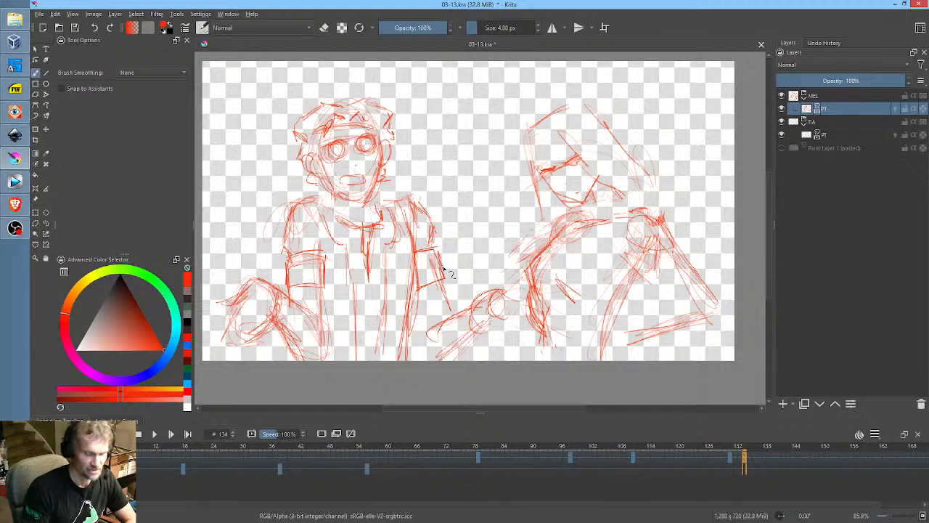
# Move the keyframe with the sleeve bands from frame 134 onto frame 131, replacing the drawing there
pyautogui.moveTo(745, 448)
pyautogui.mouseDown()
pyautogui.moveTo(697, 452)
pyautogui.moveTo(730, 458)
pyautogui.mouseUp()
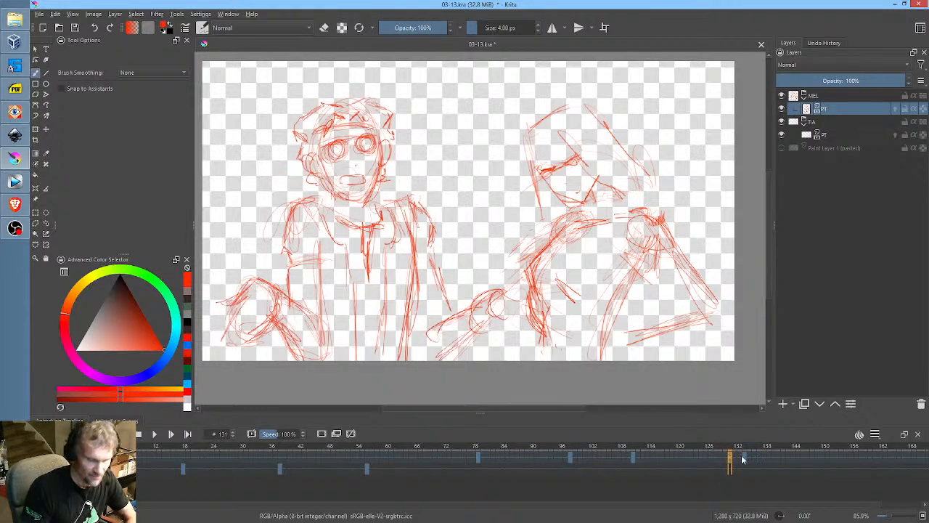
pyautogui.click(744, 459)
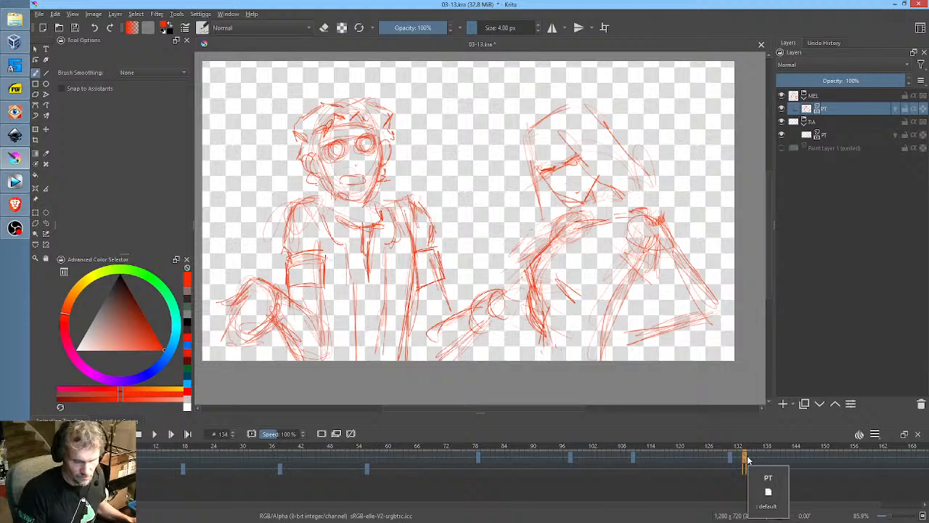
pyautogui.moveTo(746, 457); pyautogui.dragTo(730, 454)
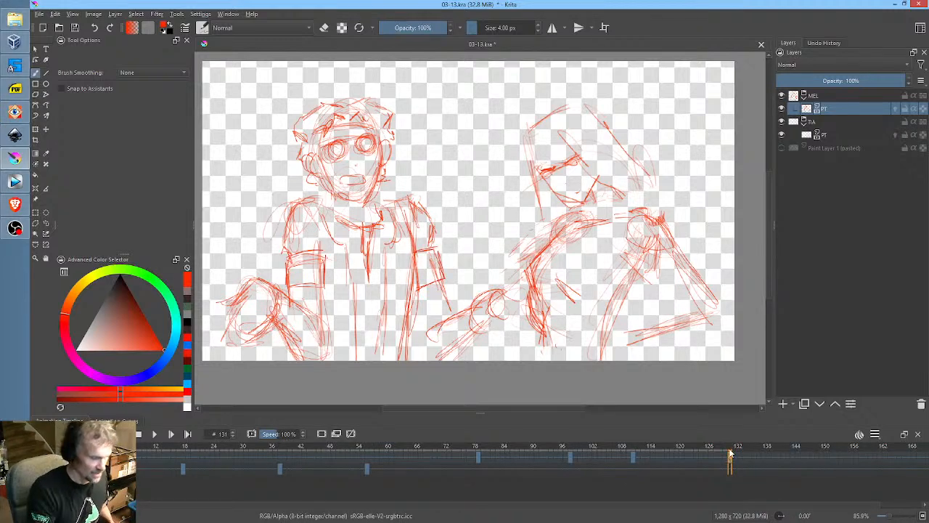
# Play the animation from frame 0, viewing it at 50% and 100% zoom, then stop playback and rewind
pyautogui.click(96, 456)
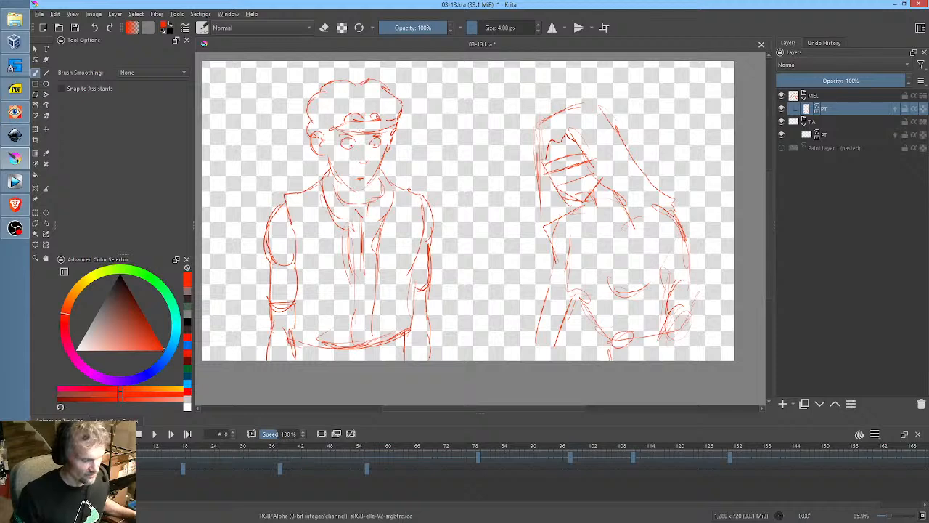
pyautogui.moveTo(142, 457)
pyautogui.mouseDown()
pyautogui.moveTo(734, 461)
pyautogui.moveTo(543, 468)
pyautogui.moveTo(137, 454)
pyautogui.mouseUp()
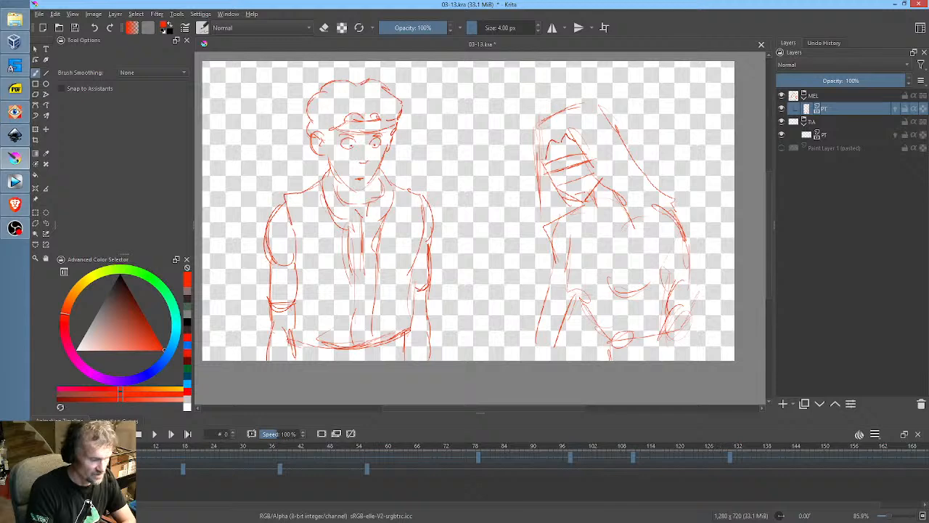
pyautogui.moveTo(145, 454)
pyautogui.mouseDown()
pyautogui.moveTo(834, 454)
pyautogui.moveTo(151, 455)
pyautogui.mouseUp()
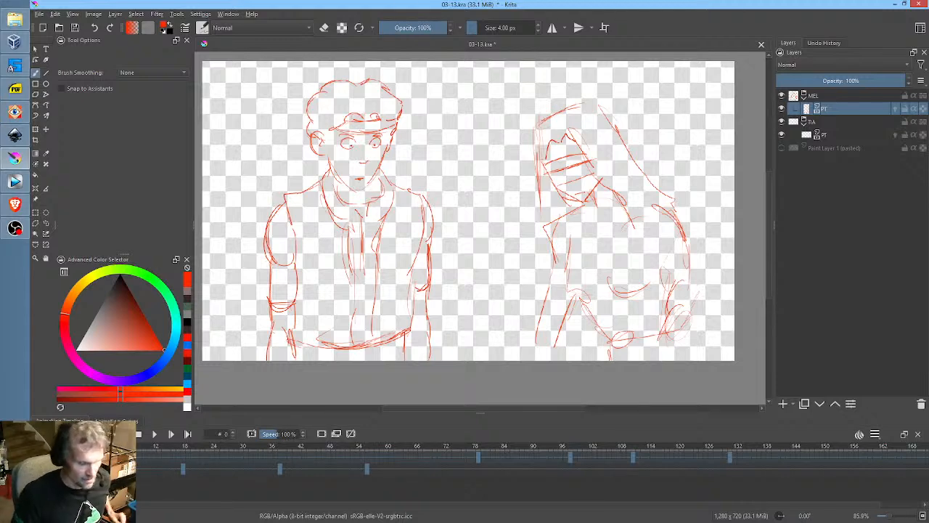
pyautogui.press('space')
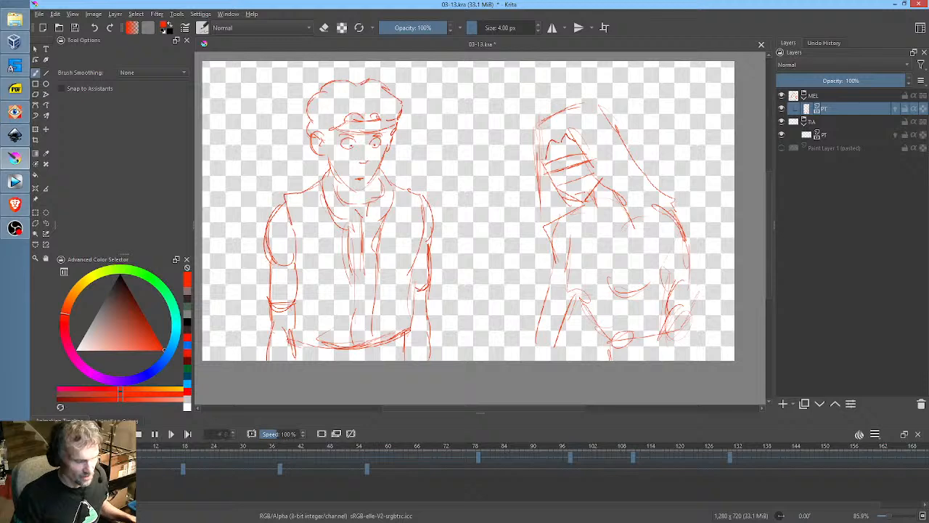
pyautogui.press('-')
pyautogui.press('-')
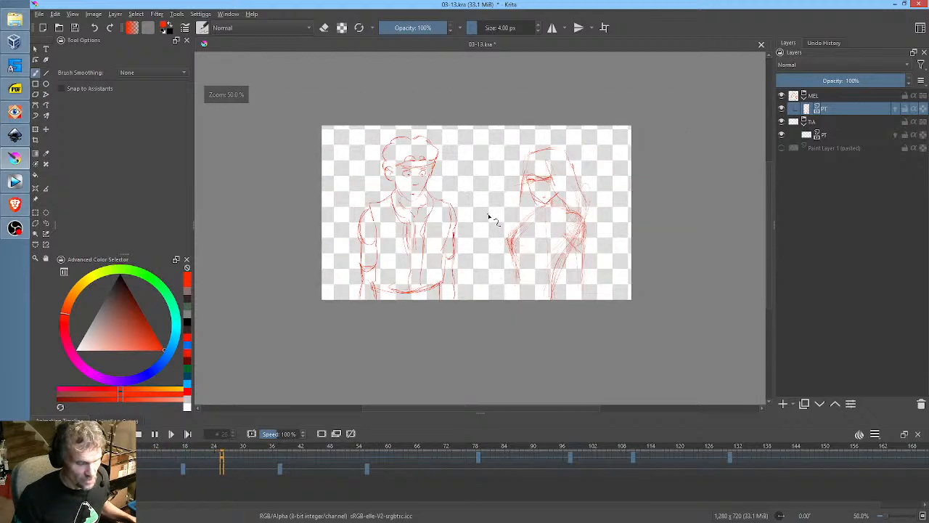
pyautogui.press('1')
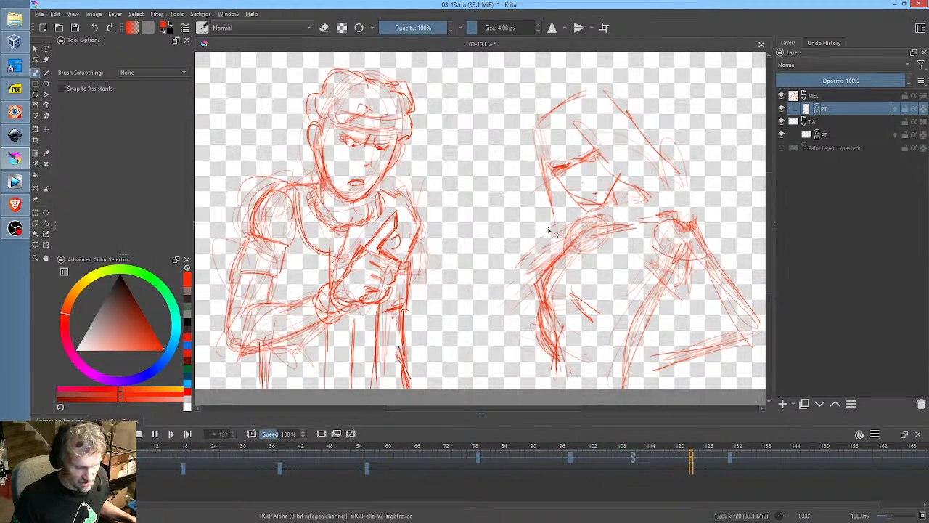
pyautogui.press('space')
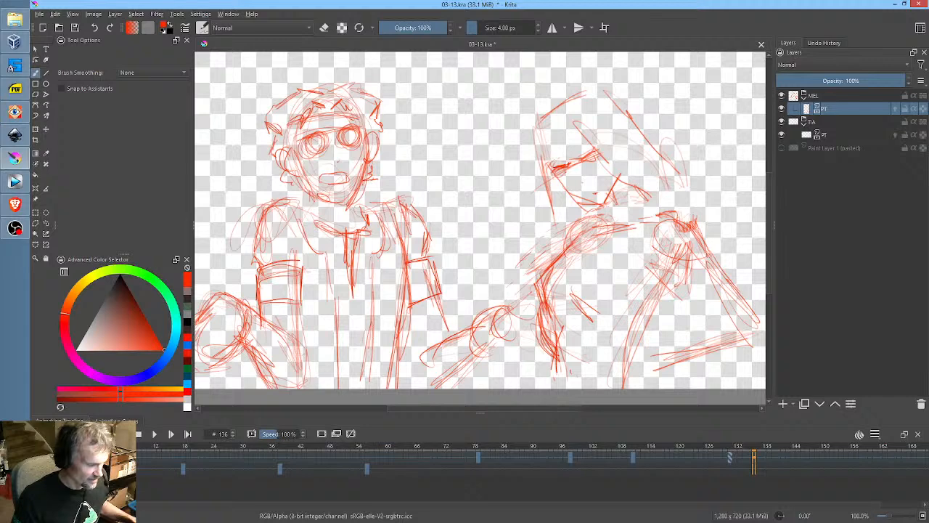
pyautogui.click(138, 434)
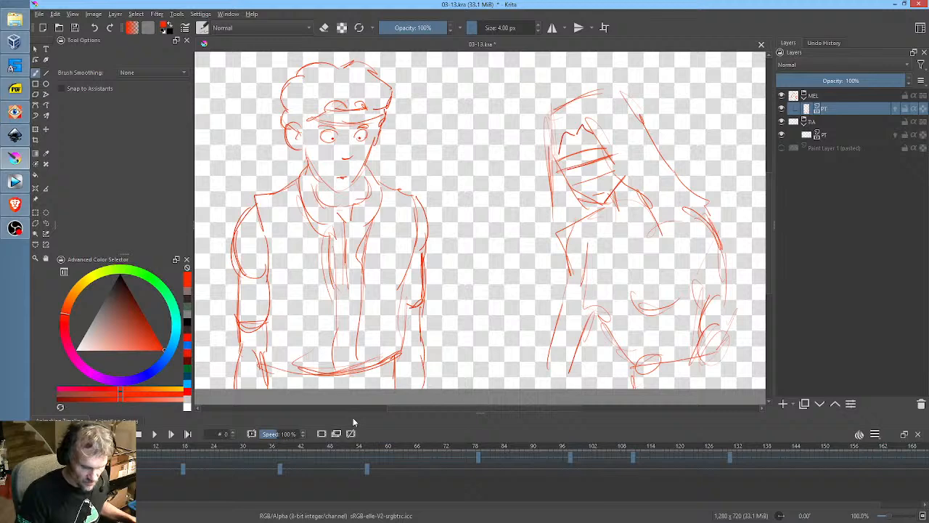
# Review the MEL drawings from frame 144 back through the keyframes at 131, 111, 98 and 79, and play the animation
pyautogui.click(793, 455)
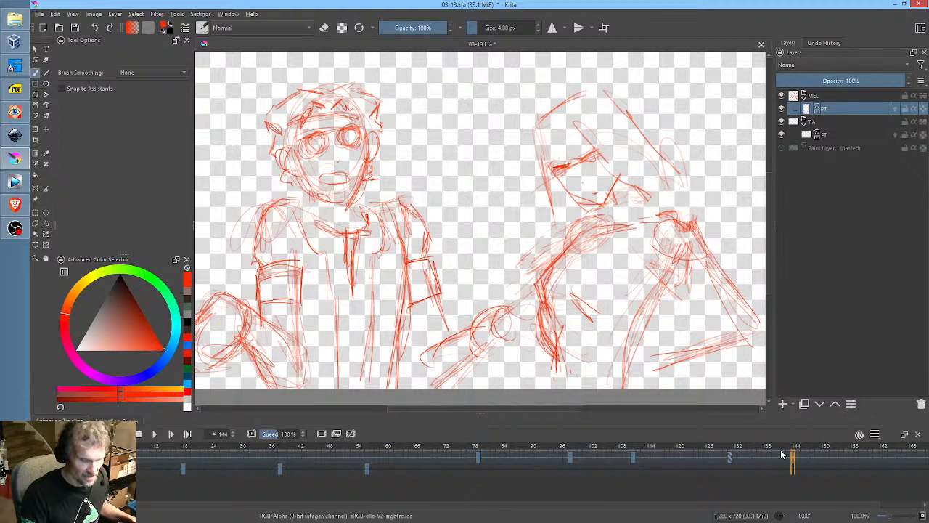
pyautogui.click(796, 457)
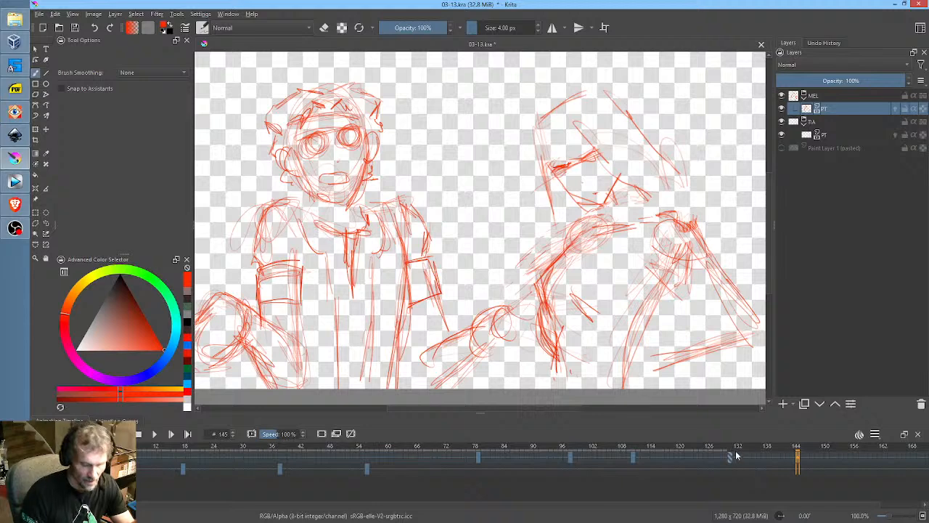
pyautogui.click(730, 457)
pyautogui.click(634, 459)
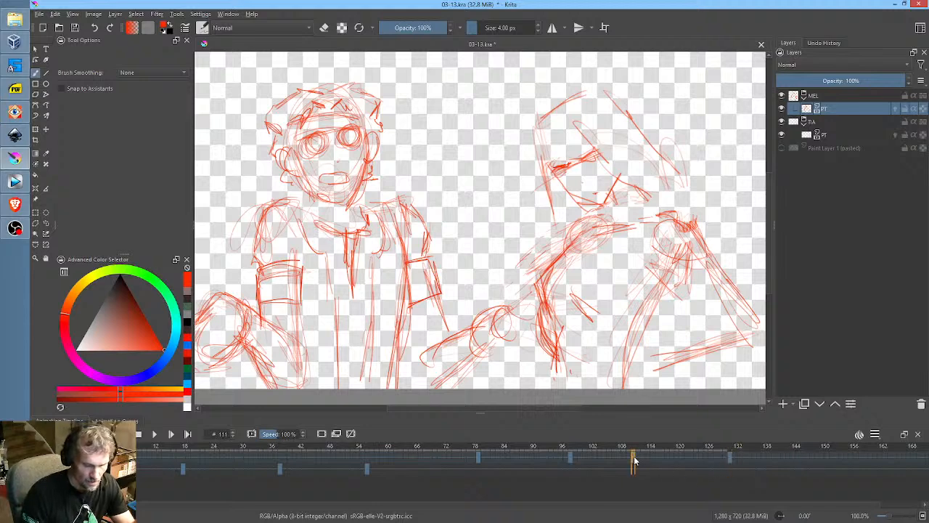
pyautogui.click(570, 458)
pyautogui.click(479, 458)
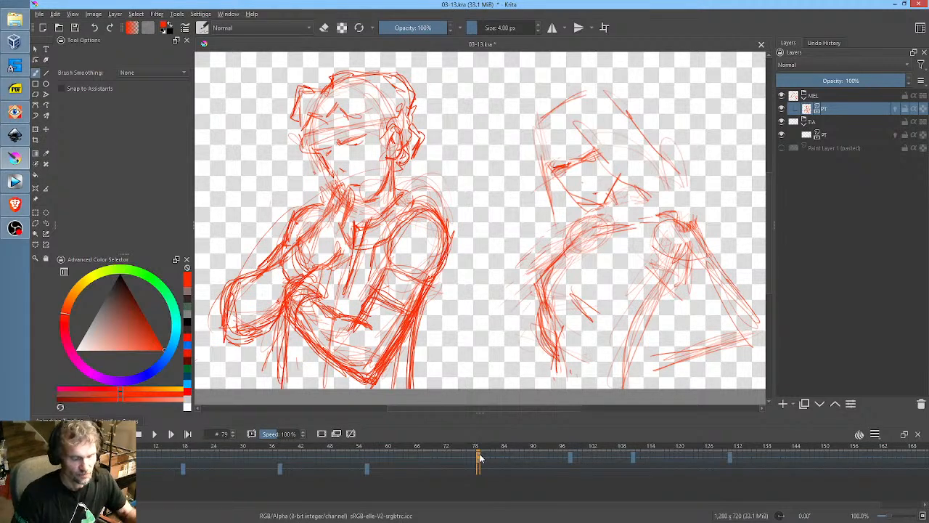
pyautogui.press('space')
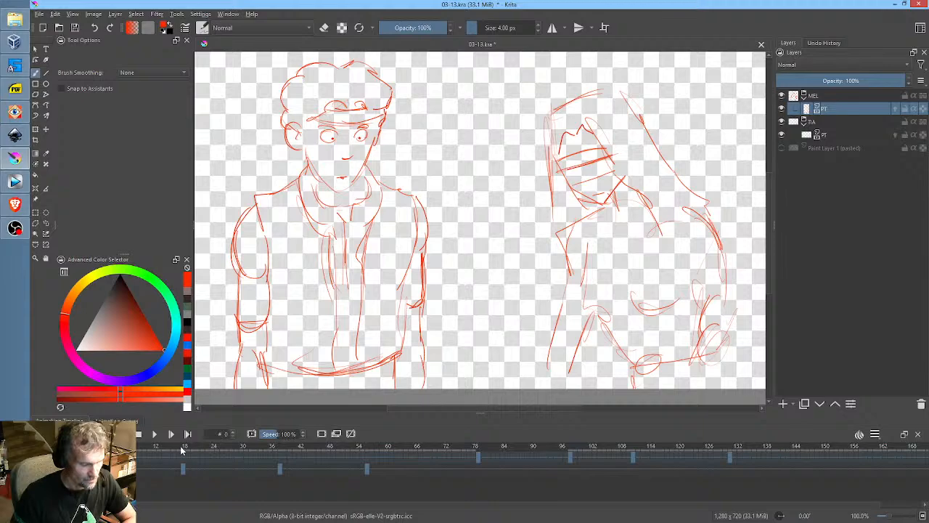
# Scrub the timeline from frame 0 through the shrugging pose and back to the raised-finger pose at frame 99
pyautogui.moveTo(172, 448)
pyautogui.mouseDown()
pyautogui.moveTo(750, 455)
pyautogui.moveTo(149, 456)
pyautogui.moveTo(527, 443)
pyautogui.moveTo(684, 425)
pyautogui.moveTo(722, 427)
pyautogui.moveTo(716, 456)
pyautogui.moveTo(755, 456)
pyautogui.moveTo(141, 455)
pyautogui.mouseUp()
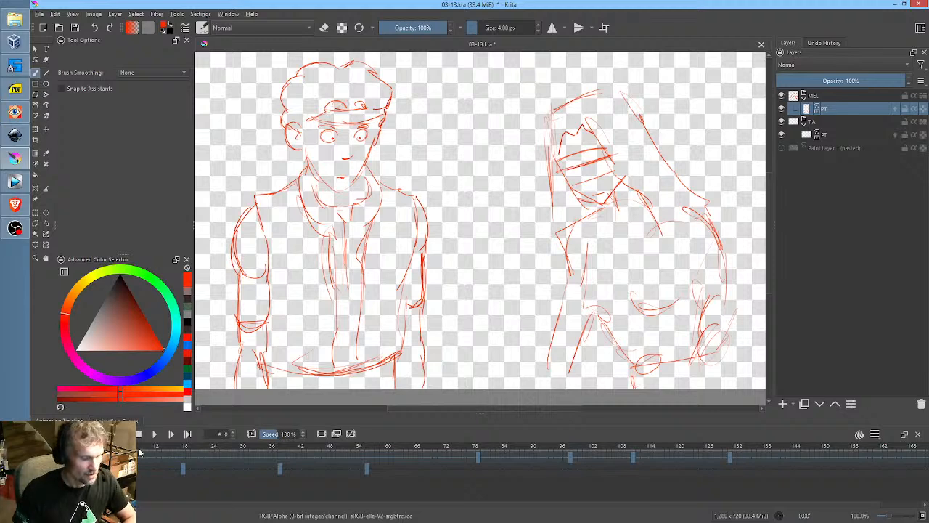
pyautogui.moveTo(140, 453); pyautogui.dragTo(696, 452)
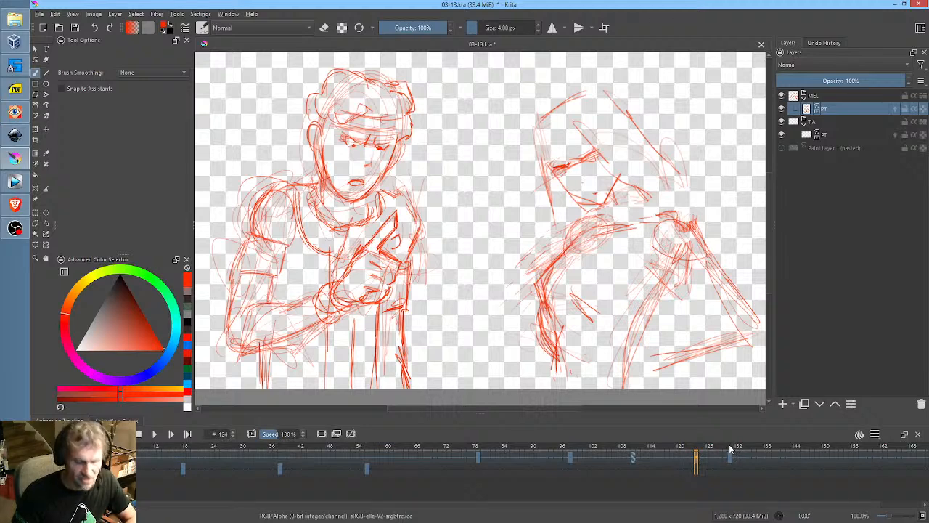
pyautogui.click(730, 450)
pyautogui.moveTo(749, 449)
pyautogui.mouseDown()
pyautogui.moveTo(153, 456)
pyautogui.moveTo(526, 428)
pyautogui.moveTo(555, 413)
pyautogui.moveTo(575, 412)
pyautogui.moveTo(567, 434)
pyautogui.moveTo(575, 434)
pyautogui.mouseUp()
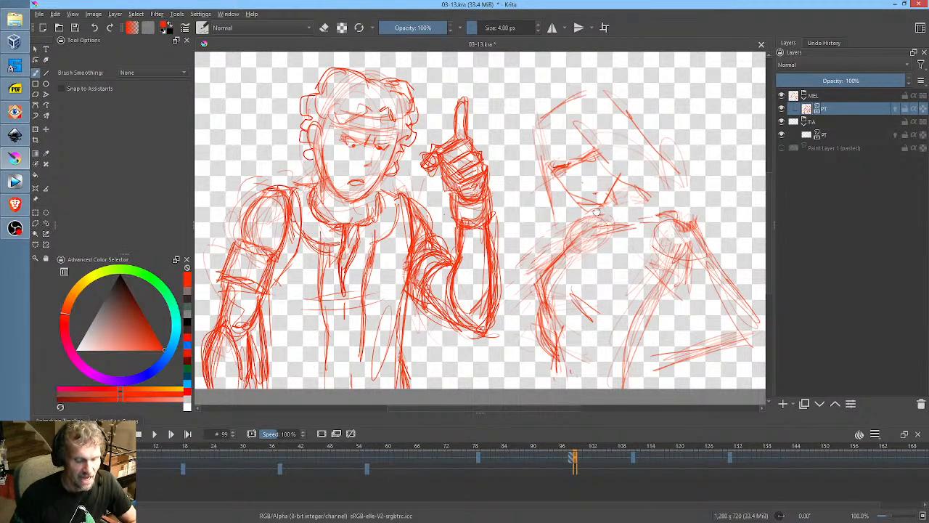
pyautogui.scroll(2, 597, 212)
pyautogui.scroll(-3, 598, 212)
pyautogui.scroll(3, 599, 213)
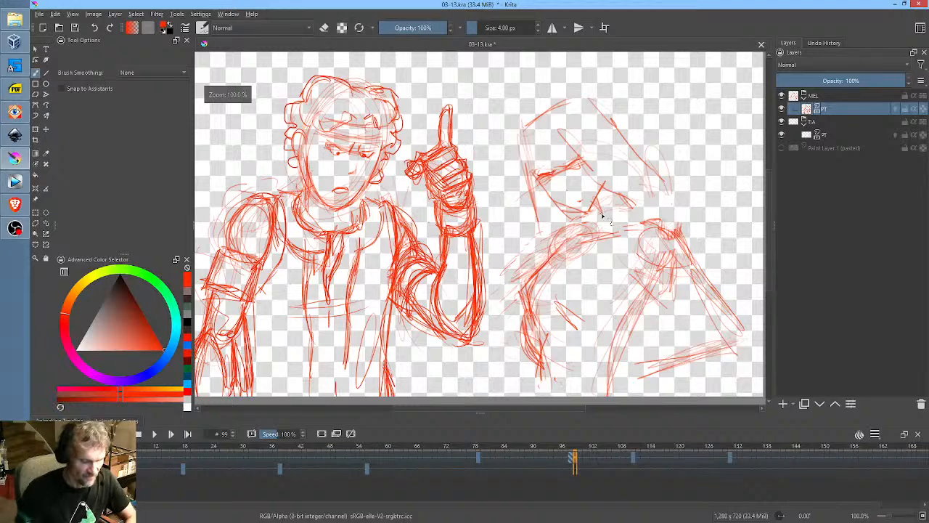
# Return the animation to frame 0 and save the document
pyautogui.press('Home')
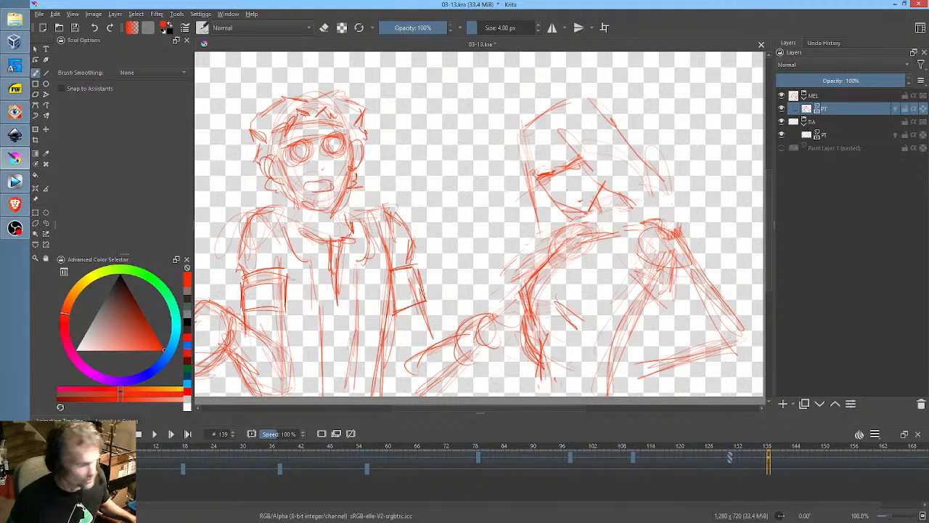
pyautogui.press('Home')
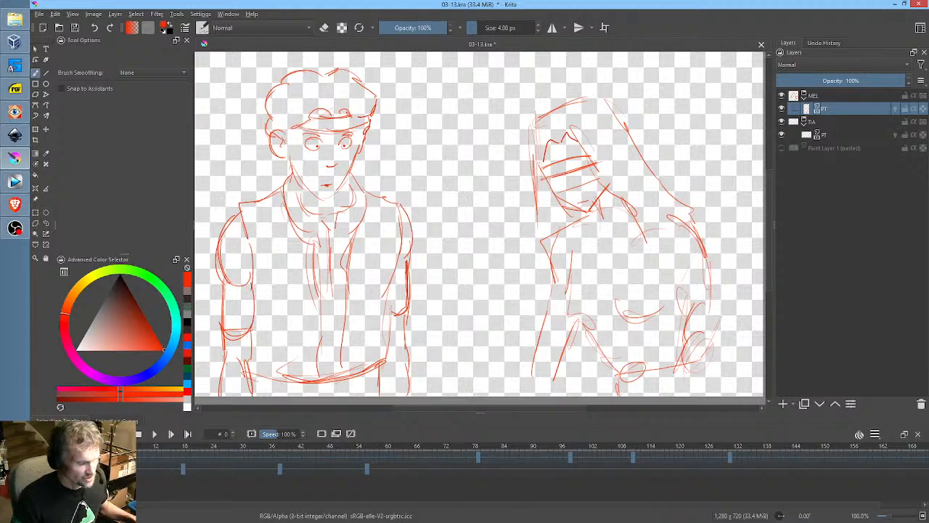
pyautogui.moveTo(144, 446)
pyautogui.mouseDown()
pyautogui.moveTo(733, 442)
pyautogui.moveTo(138, 447)
pyautogui.mouseUp()
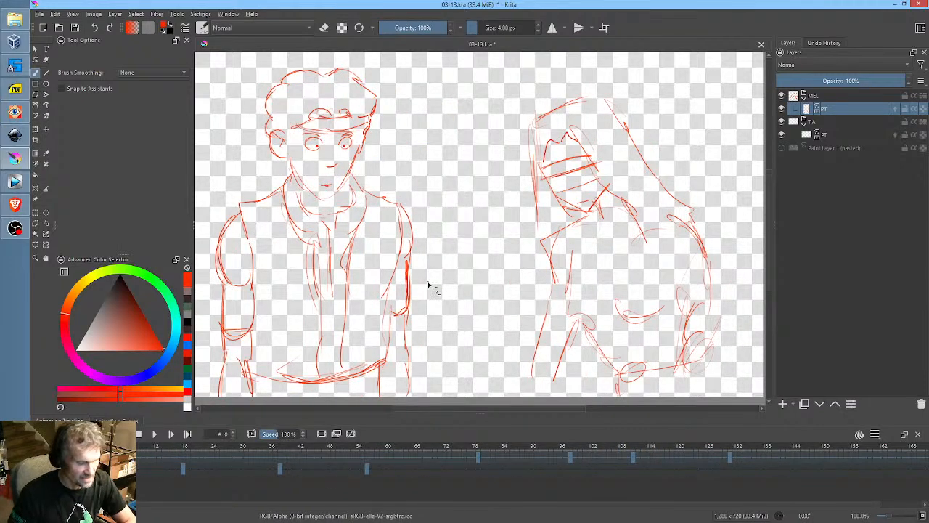
pyautogui.scroll(-1, 509, 242)
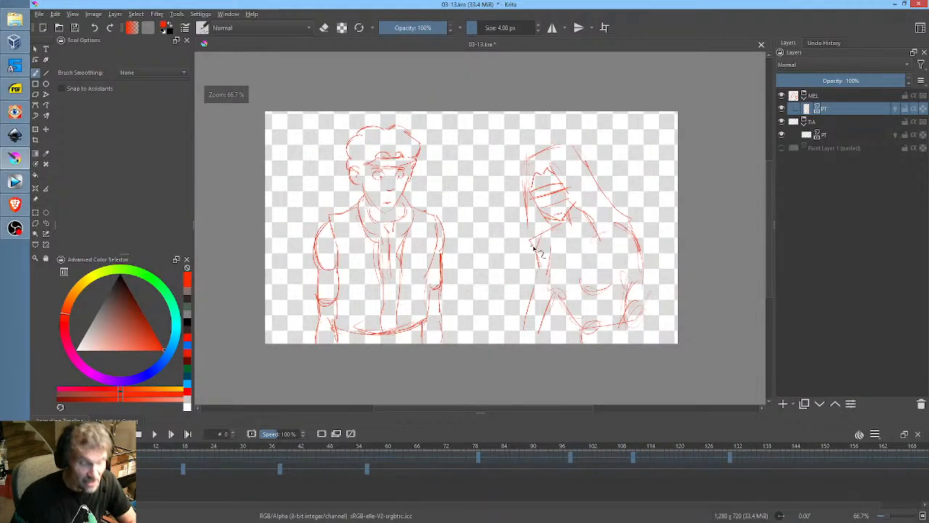
pyautogui.scroll(1, 510, 242)
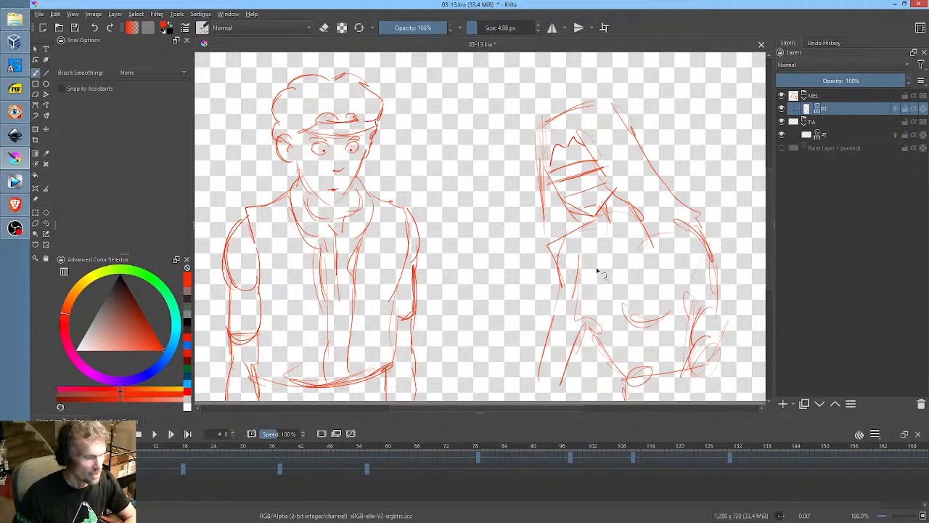
pyautogui.click(75, 28)
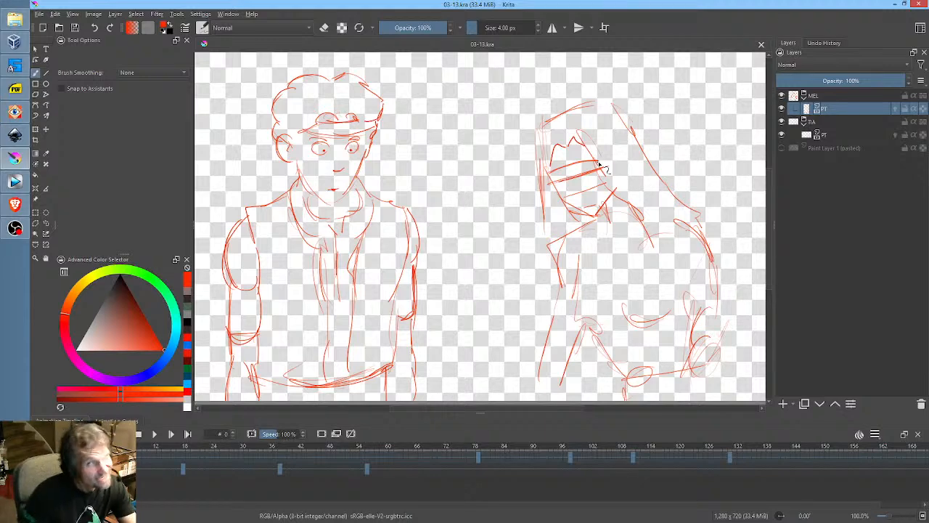
pyautogui.scroll(1, 577, 209)
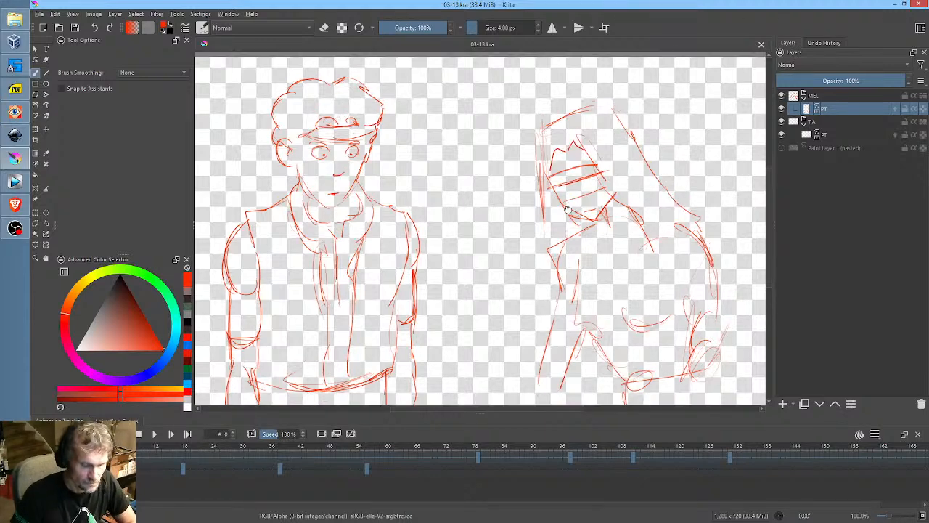
pyautogui.scroll(-3, 569, 210)
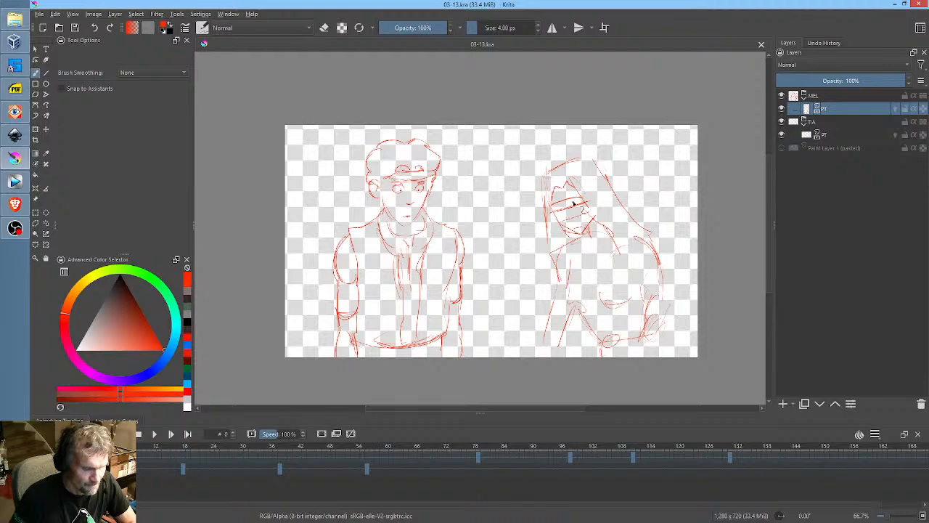
pyautogui.scroll(4, 574, 204)
pyautogui.moveTo(574, 205); pyautogui.dragTo(584, 174)
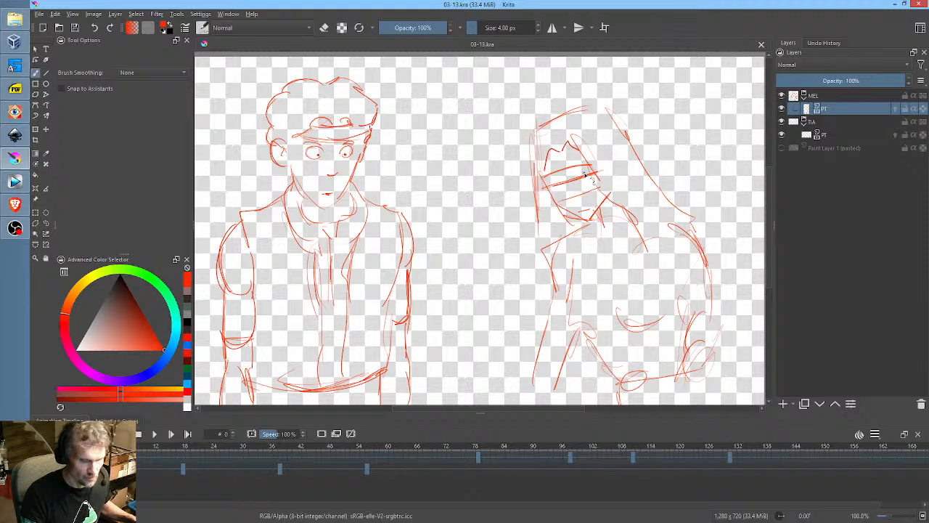
pyautogui.moveTo(584, 174)
pyautogui.mouseDown()
pyautogui.moveTo(544, 181)
pyautogui.moveTo(600, 171)
pyautogui.mouseUp()
# On frame 98 of the MEL layer, reinforce the underside of the raised arm from the upper arm to the elbow
pyautogui.moveTo(145, 451)
pyautogui.mouseDown()
pyautogui.moveTo(761, 445)
pyautogui.moveTo(477, 444)
pyautogui.mouseUp()
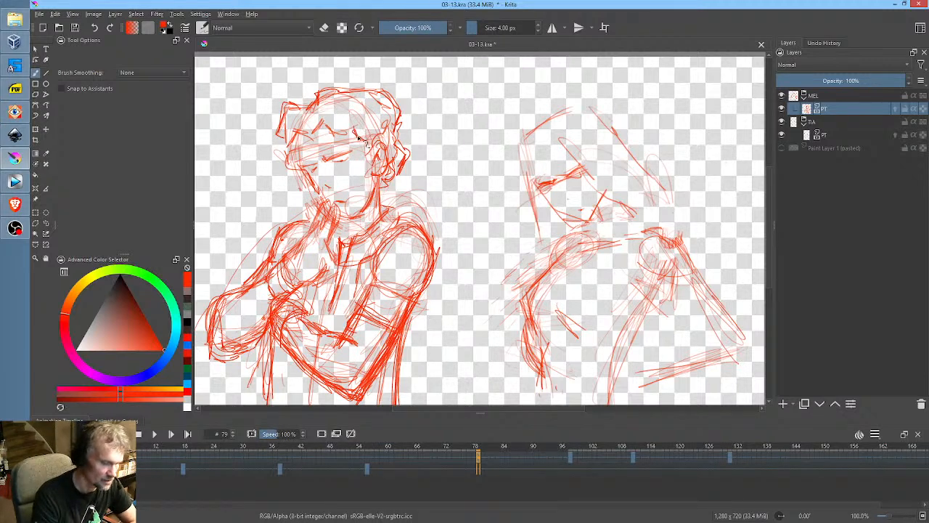
pyautogui.click(571, 456)
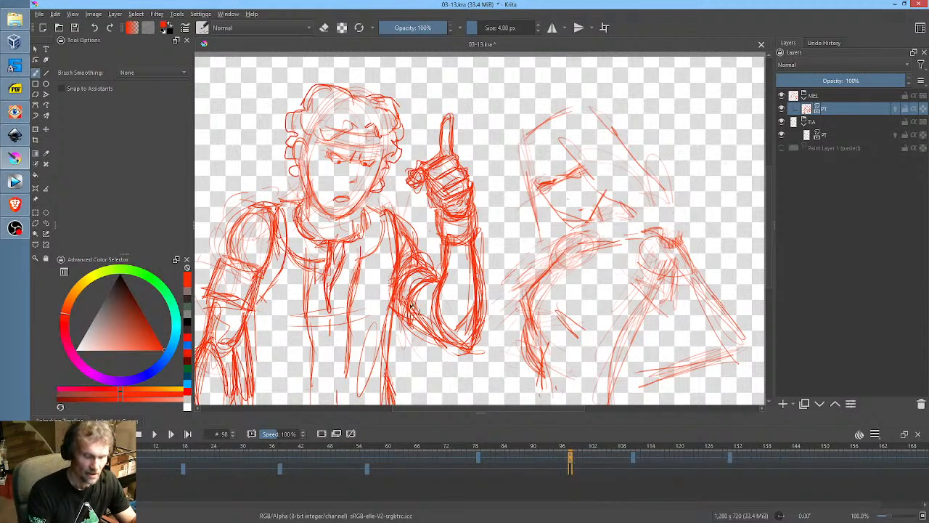
pyautogui.moveTo(402, 303); pyautogui.dragTo(455, 343)
pyautogui.moveTo(414, 320); pyautogui.dragTo(470, 349)
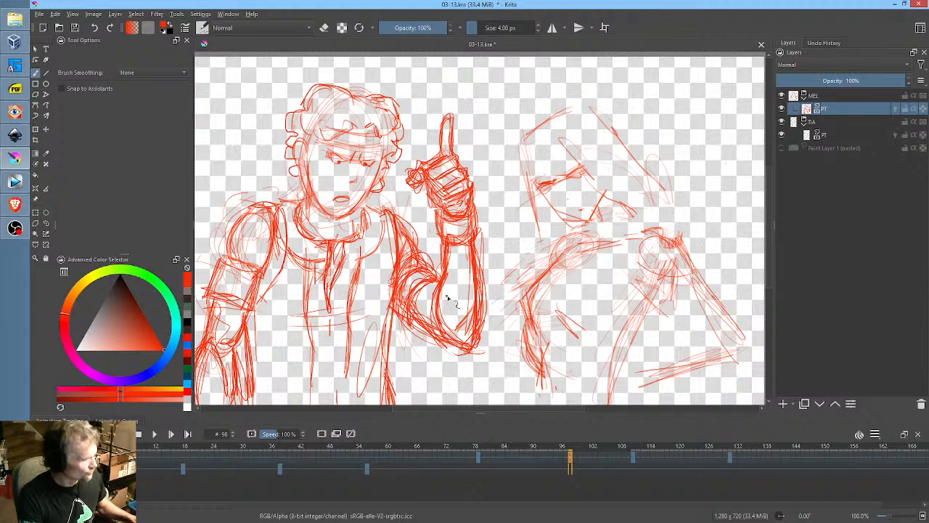
# Erase the excess lines inside the raised arm's bent elbow and reinforce the rounded shoulder of the lowered arm on frame 98
pyautogui.press('p')
pyautogui.press('e')
pyautogui.moveTo(450, 305)
pyautogui.mouseDown()
pyautogui.moveTo(434, 307)
pyautogui.moveTo(450, 315)
pyautogui.mouseUp()
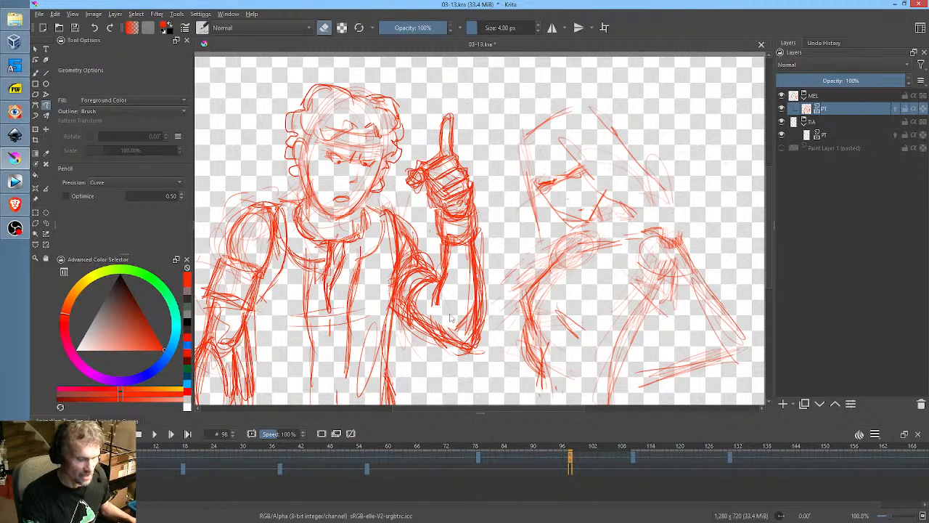
pyautogui.press('b')
pyautogui.press('e')
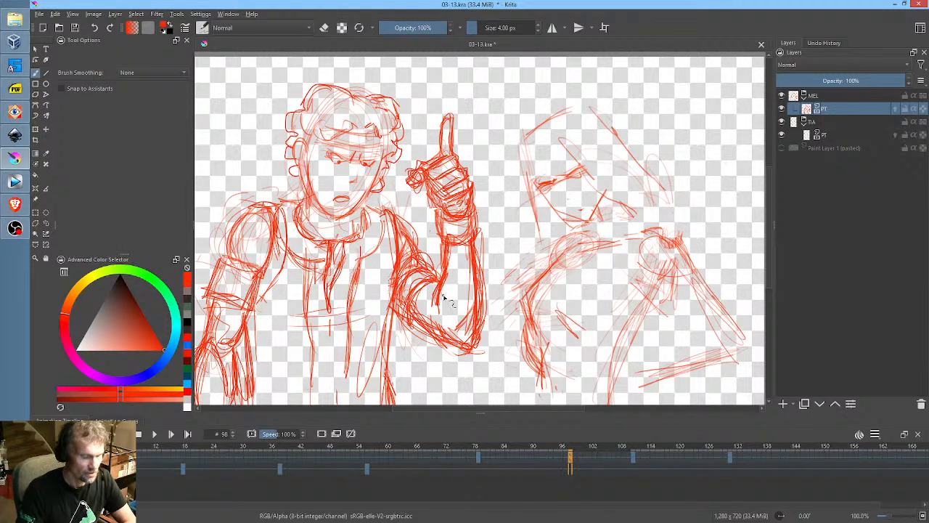
pyautogui.moveTo(239, 218)
pyautogui.mouseDown()
pyautogui.moveTo(232, 247)
pyautogui.moveTo(243, 265)
pyautogui.moveTo(259, 260)
pyautogui.mouseUp()
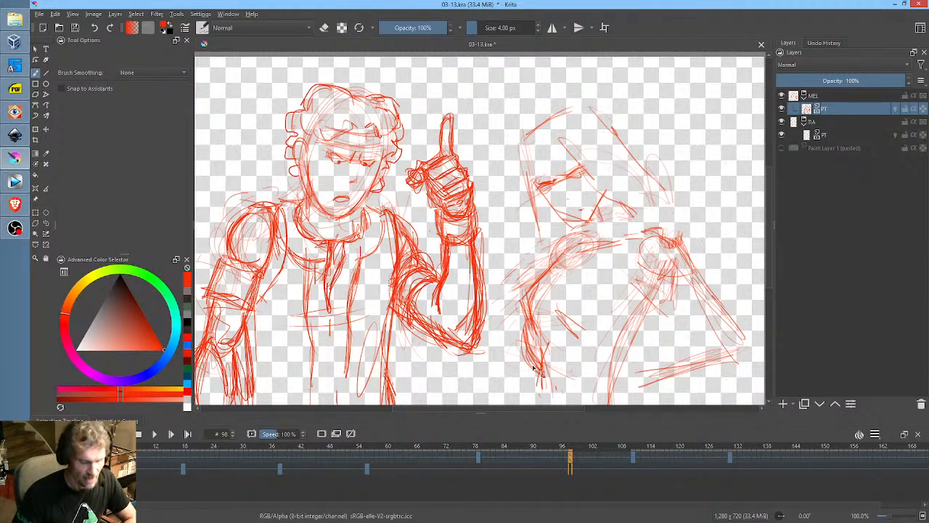
# On the PT layer of the TIA group, sketch a nose on the hooded figure's face on frames 0 and 18
pyautogui.click(477, 450)
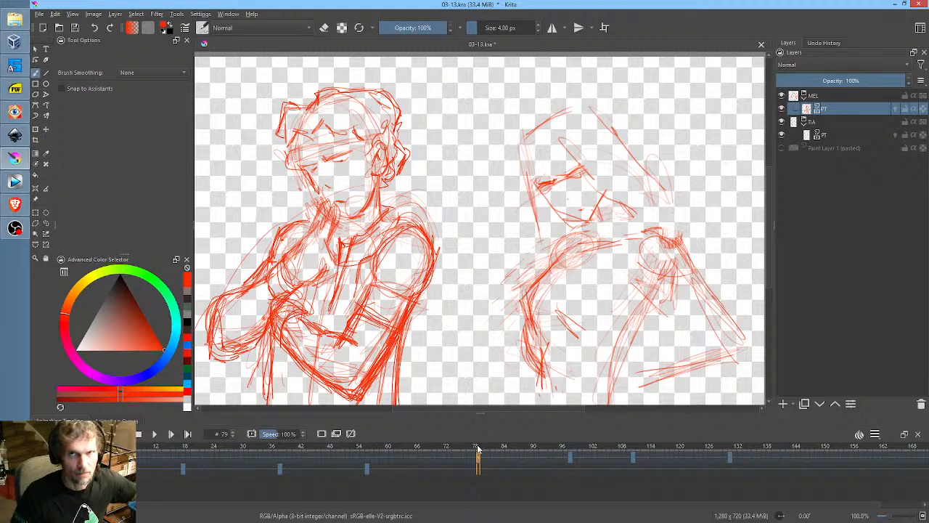
pyautogui.moveTo(477, 451); pyautogui.dragTo(637, 445)
pyautogui.click(507, 468)
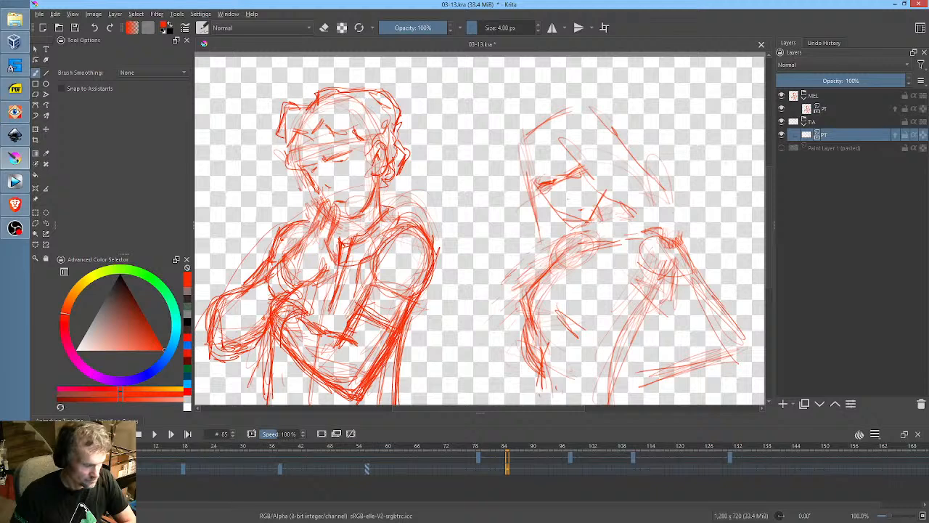
pyautogui.press('Home')
pyautogui.scroll(2, 587, 200)
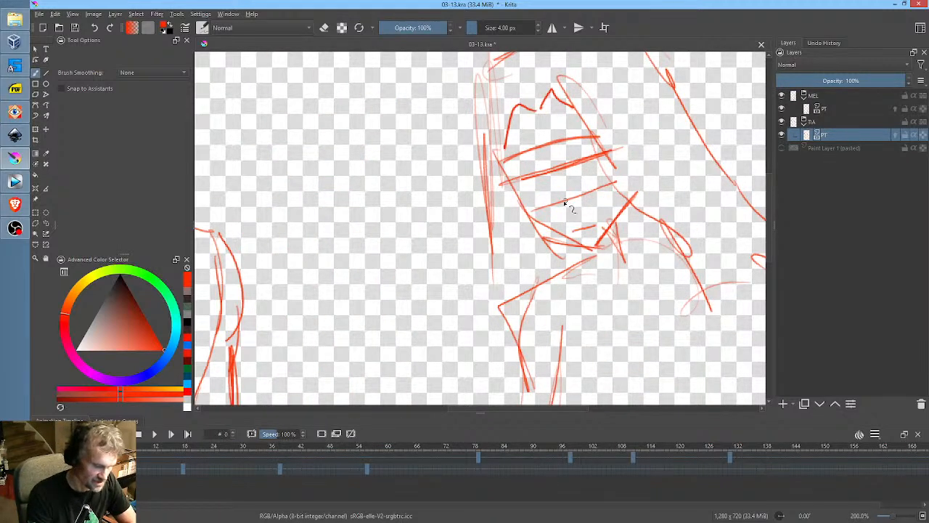
pyautogui.moveTo(560, 202); pyautogui.dragTo(577, 198)
pyautogui.press('.')
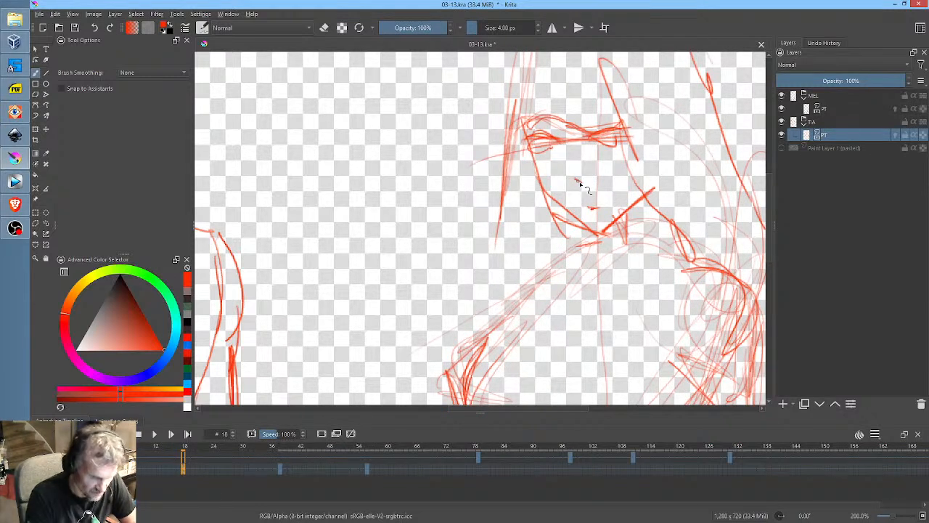
pyautogui.moveTo(575, 180); pyautogui.dragTo(586, 186)
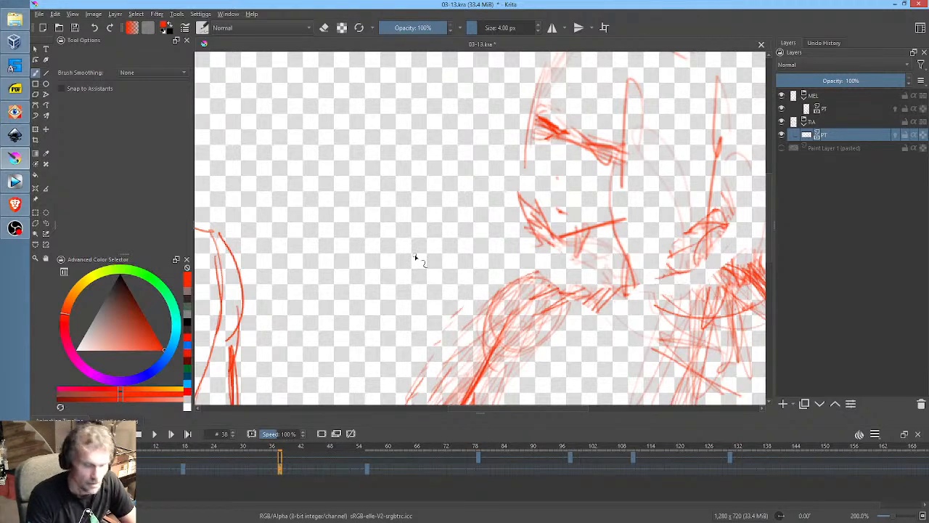
# On frame 38, sketch both eyes beneath the slanted brow line and add a small curved nose to the hooded figure
pyautogui.moveTo(595, 154)
pyautogui.mouseDown()
pyautogui.moveTo(609, 162)
pyautogui.moveTo(617, 155)
pyautogui.mouseUp()
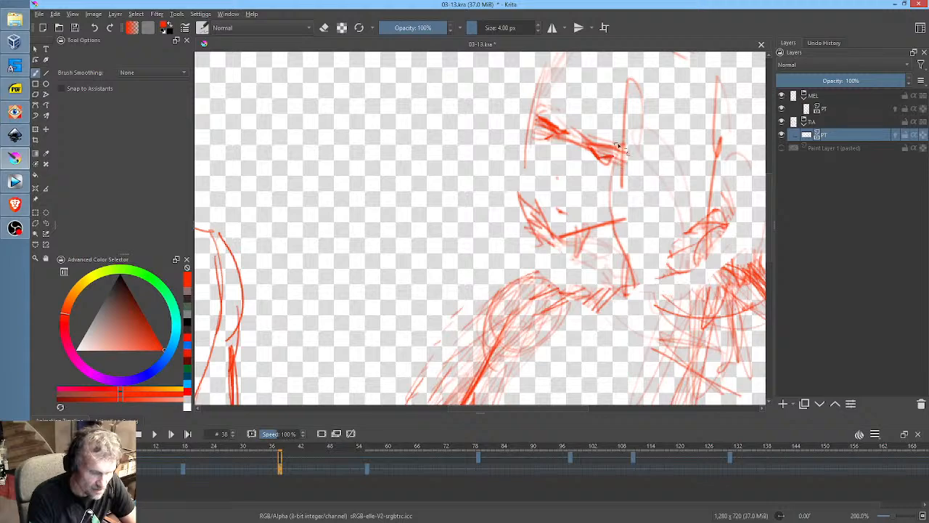
pyautogui.moveTo(552, 132)
pyautogui.mouseDown()
pyautogui.moveTo(558, 139)
pyautogui.moveTo(543, 139)
pyautogui.mouseUp()
pyautogui.moveTo(621, 157)
pyautogui.mouseDown()
pyautogui.moveTo(626, 164)
pyautogui.moveTo(614, 136)
pyautogui.moveTo(622, 164)
pyautogui.moveTo(598, 182)
pyautogui.moveTo(612, 139)
pyautogui.mouseUp()
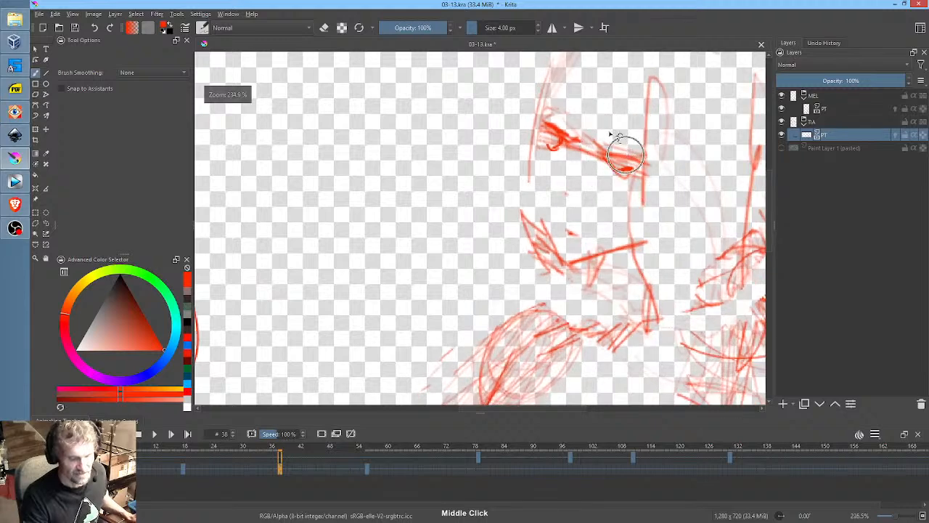
pyautogui.moveTo(565, 195)
pyautogui.mouseDown()
pyautogui.moveTo(561, 187)
pyautogui.moveTo(566, 196)
pyautogui.moveTo(578, 188)
pyautogui.mouseUp()
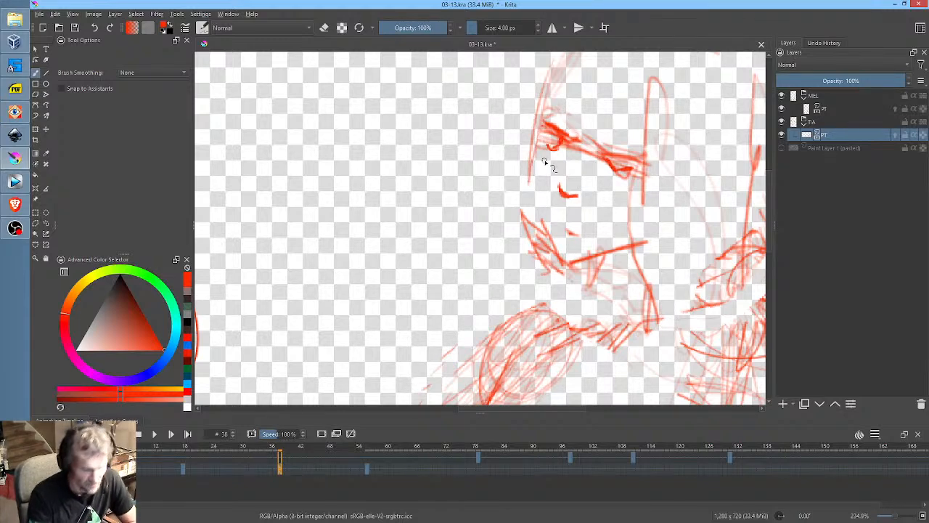
# Compare with the face on frame 18 and extend the cheek outline below the eye on frame 38
pyautogui.click(184, 469)
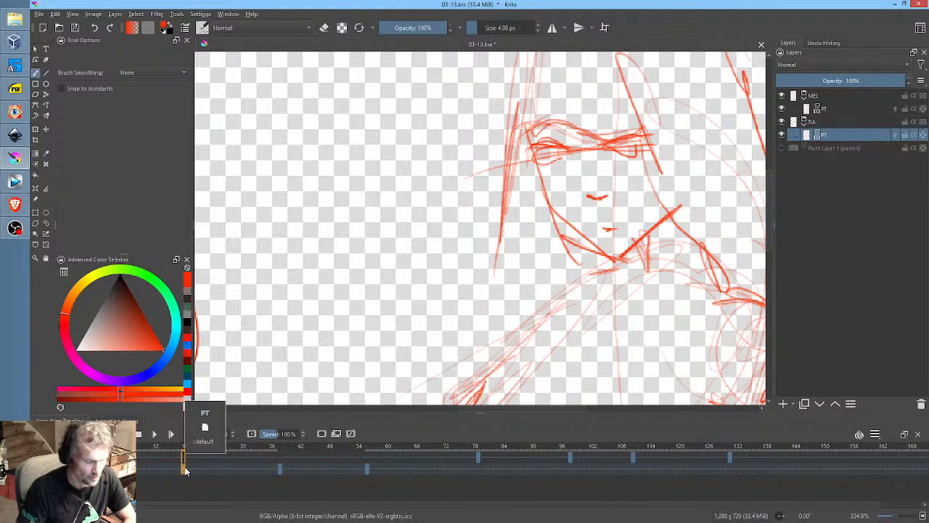
pyautogui.press('.')
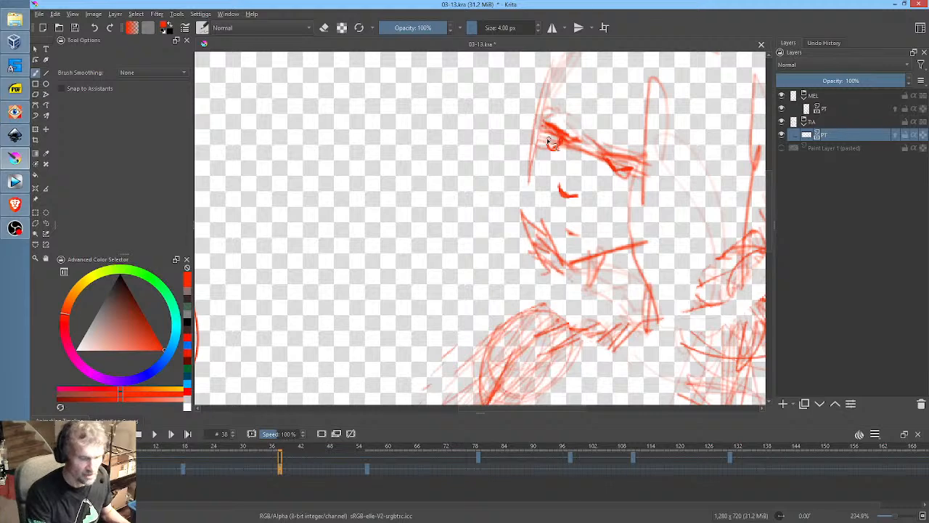
pyautogui.moveTo(553, 138); pyautogui.dragTo(528, 191)
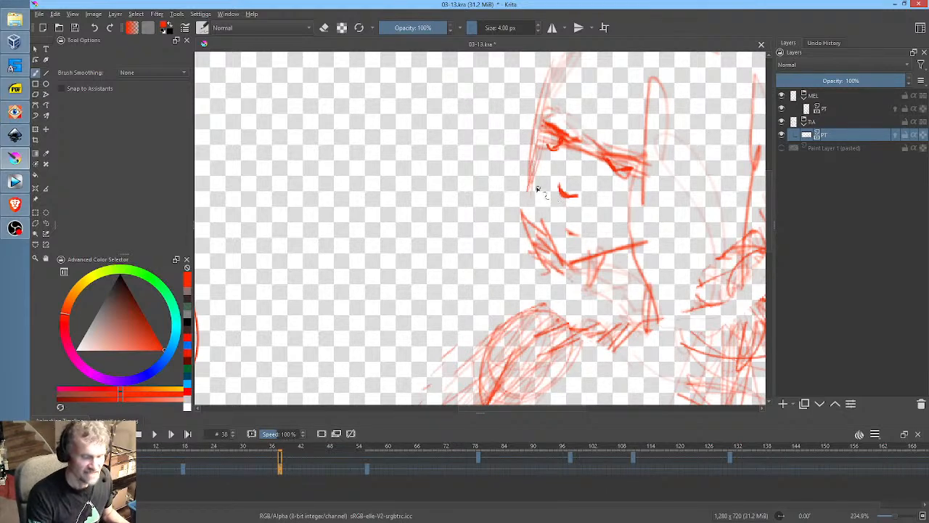
# On frame 38, connect the hooded figure's cheek outline to the jaw and draw a small oval on the forehead
pyautogui.moveTo(529, 180); pyautogui.dragTo(541, 218)
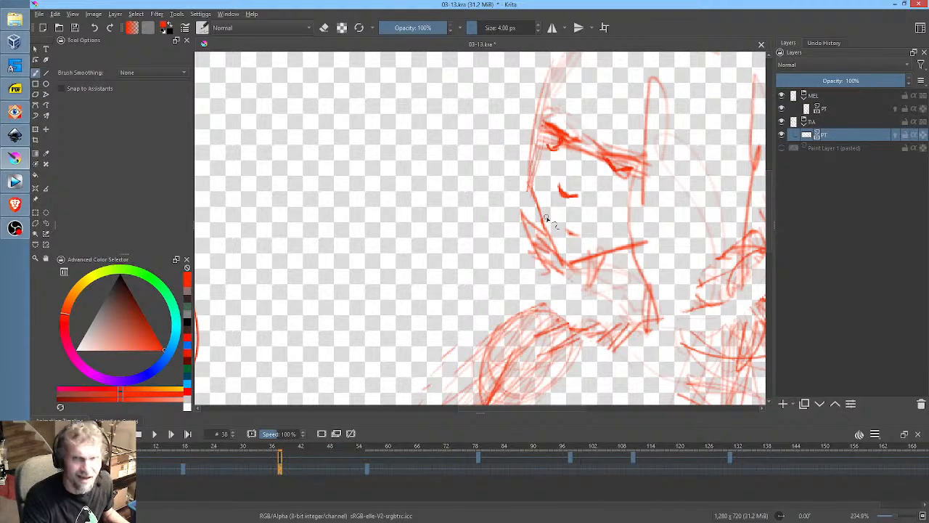
pyautogui.moveTo(589, 188); pyautogui.dragTo(464, 264)
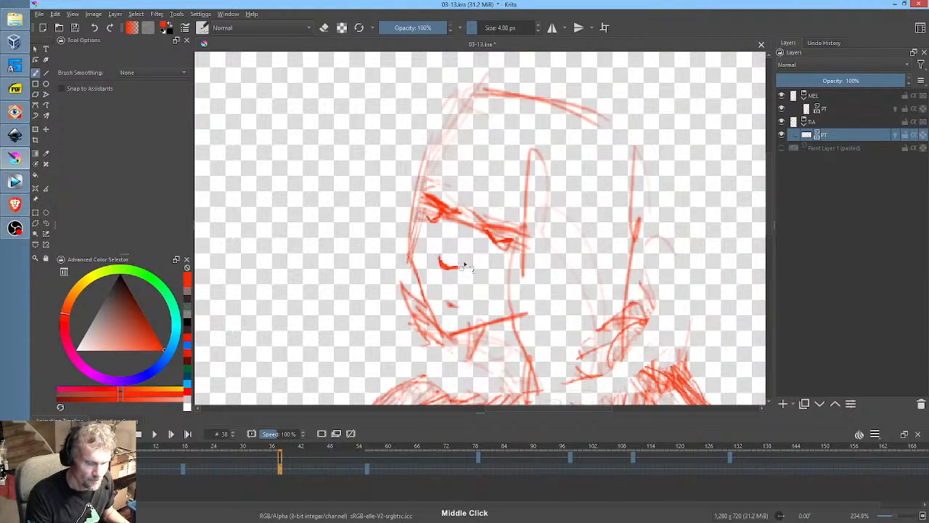
pyautogui.press('Left')
pyautogui.press('Right')
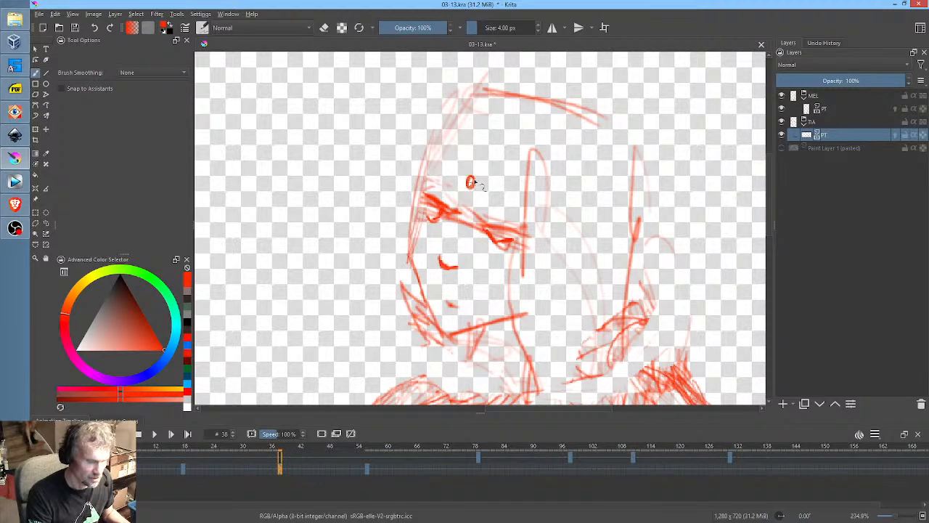
# Draw the same small oval mark on the hooded figure's forehead on frames 56, 18 and 0
pyautogui.press('Right')
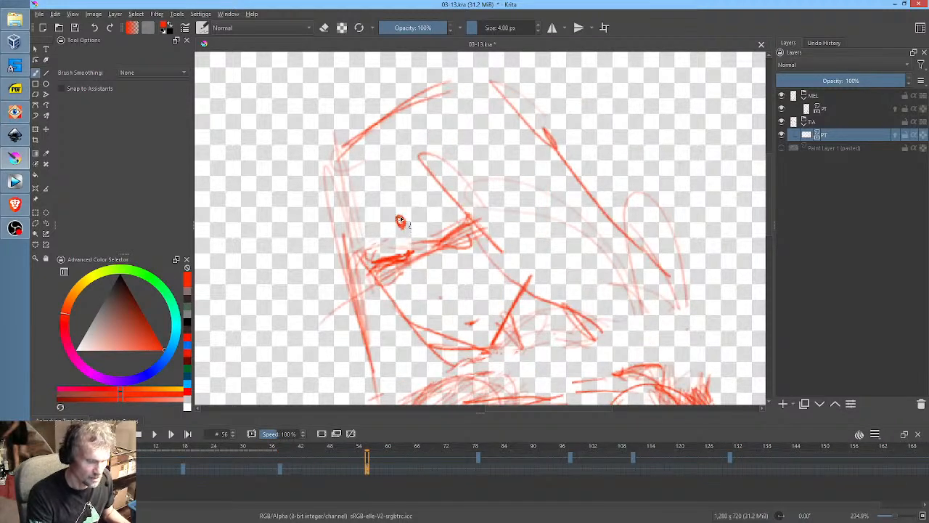
pyautogui.press('Left')
pyautogui.press('Left')
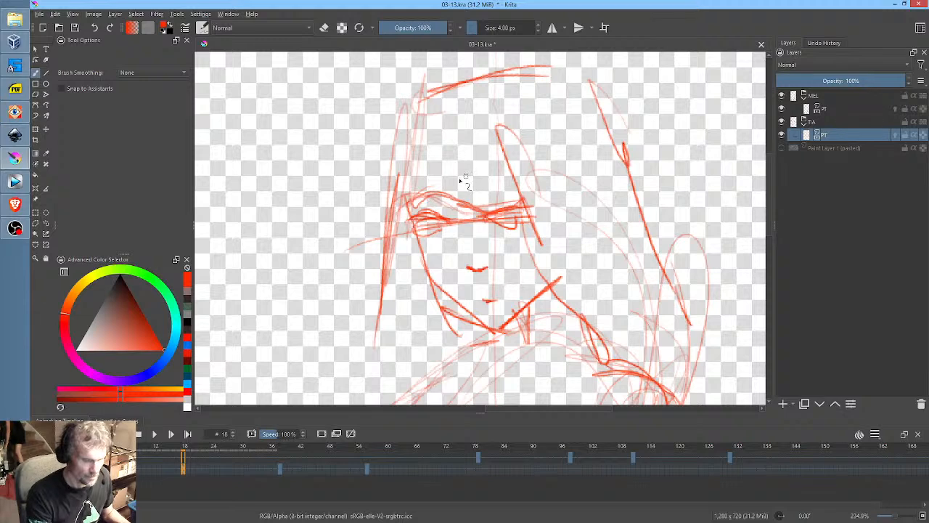
pyautogui.press('Left')
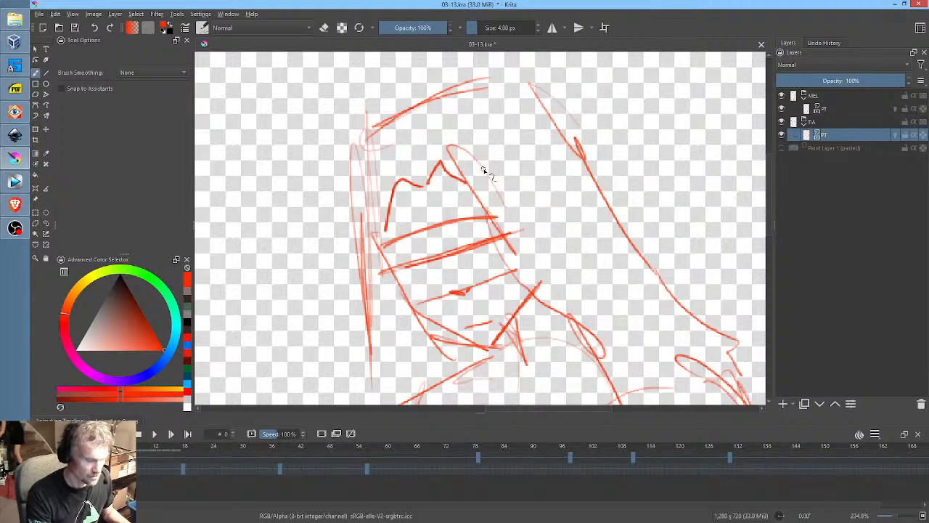
pyautogui.moveTo(426, 204); pyautogui.dragTo(428, 206)
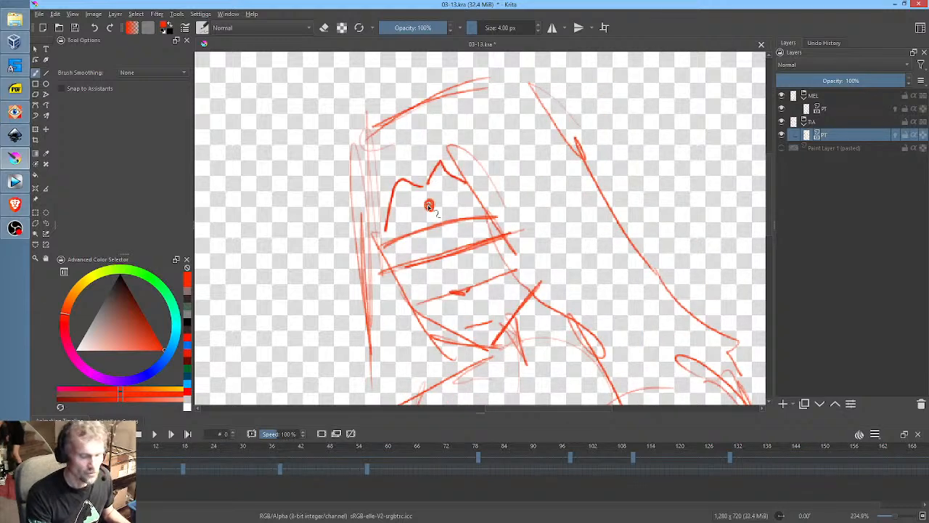
# Compare the forehead mark's placement on the hooded figure across the TIA keyframes around frame 56
pyautogui.press('Right')
pyautogui.press('Right')
pyautogui.press('Right')
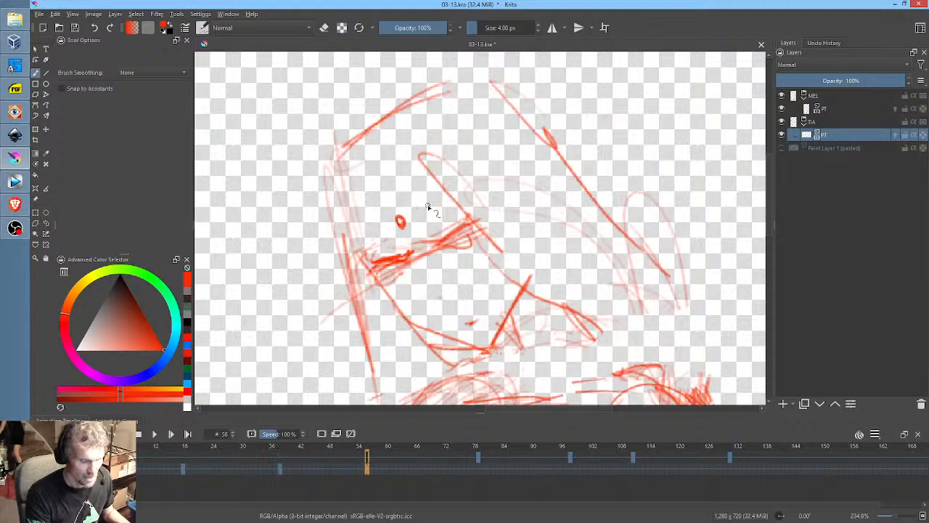
pyautogui.press('Right')
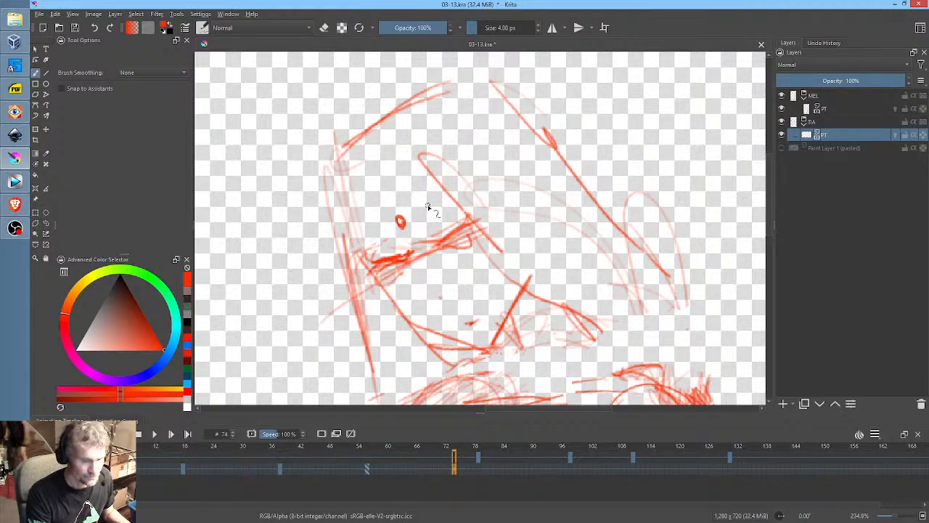
pyautogui.press('Right')
pyautogui.press('Right')
pyautogui.press('Left')
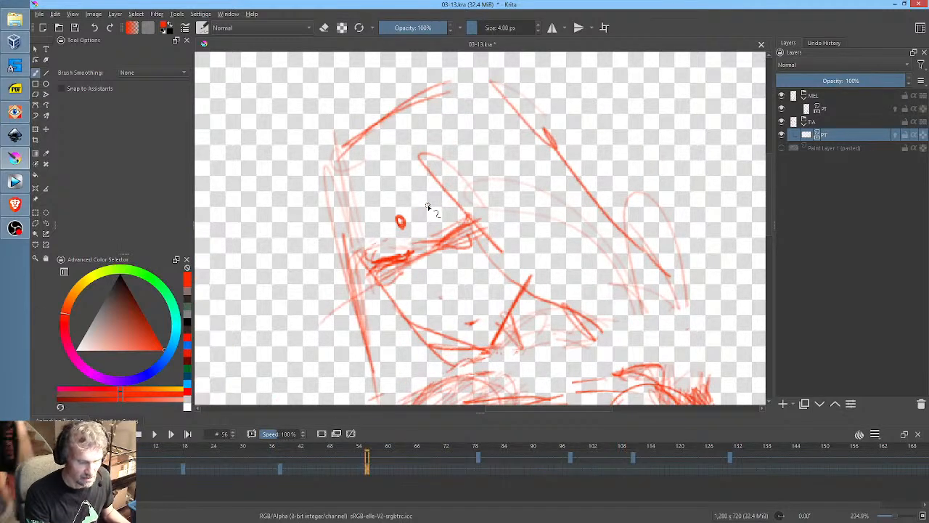
pyautogui.press('Left')
pyautogui.press('Right')
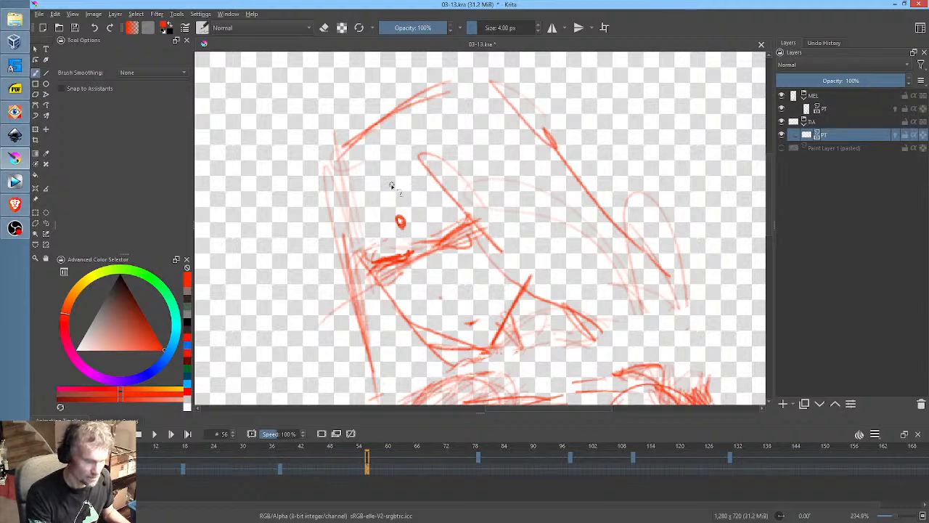
# Sketch a jagged hairline above the forehead mark on the hooded figure on frames 56 and 38
pyautogui.moveTo(387, 193)
pyautogui.mouseDown()
pyautogui.moveTo(398, 172)
pyautogui.moveTo(425, 180)
pyautogui.moveTo(351, 193)
pyautogui.moveTo(348, 218)
pyautogui.mouseUp()
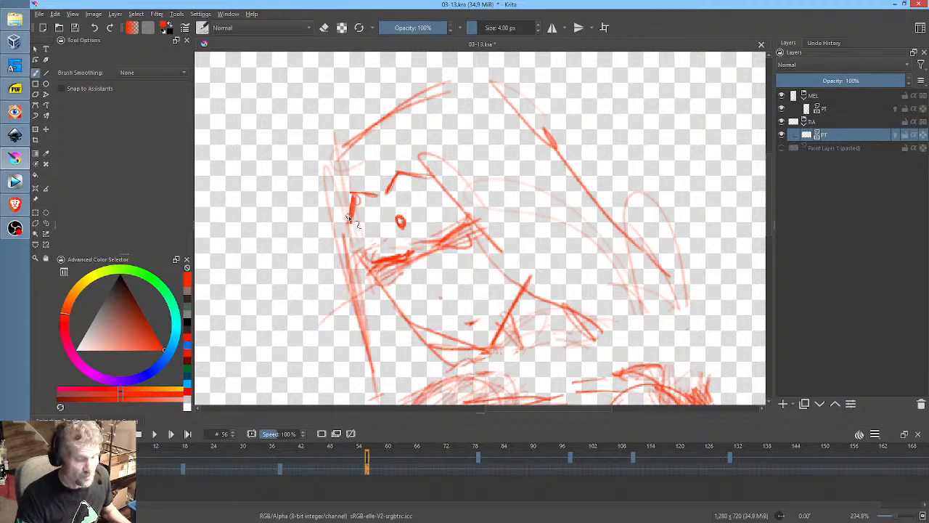
pyautogui.press(',')
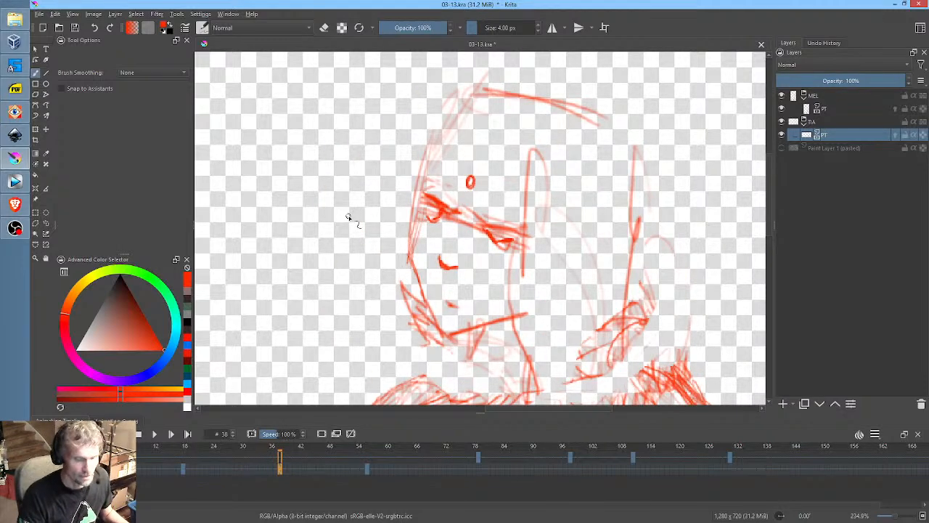
pyautogui.moveTo(475, 151)
pyautogui.mouseDown()
pyautogui.moveTo(463, 134)
pyautogui.moveTo(430, 143)
pyautogui.moveTo(508, 135)
pyautogui.moveTo(516, 154)
pyautogui.mouseUp()
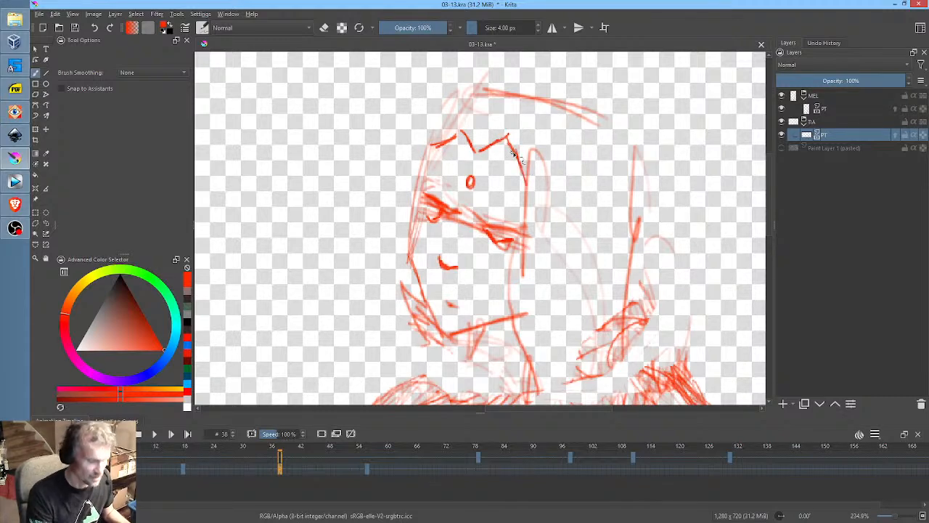
# On frame 18, sketch a peaked hairline above the forehead mark and hair strands running down the side of the face
pyautogui.press(',')
pyautogui.moveTo(456, 143)
pyautogui.mouseDown()
pyautogui.moveTo(486, 125)
pyautogui.moveTo(460, 144)
pyautogui.moveTo(474, 120)
pyautogui.moveTo(526, 169)
pyautogui.mouseUp()
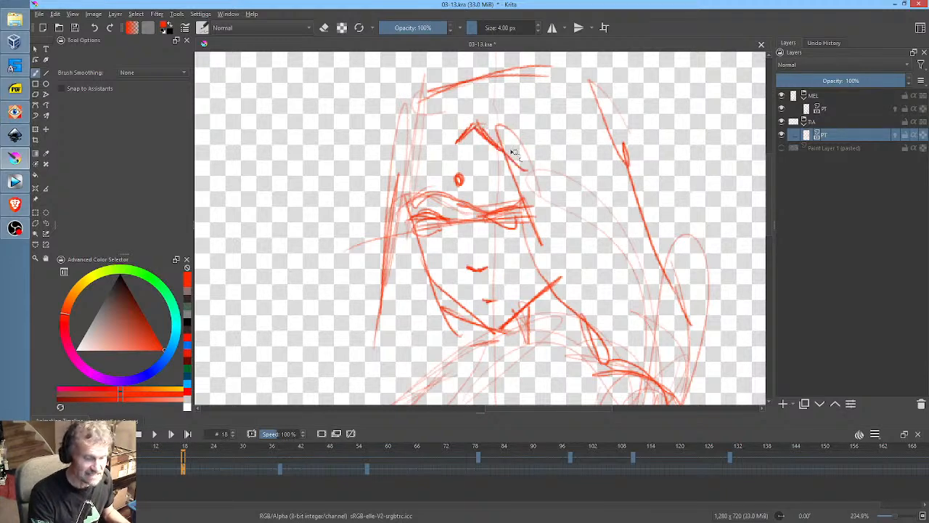
pyautogui.moveTo(446, 149)
pyautogui.mouseDown()
pyautogui.moveTo(416, 137)
pyautogui.moveTo(425, 143)
pyautogui.moveTo(399, 181)
pyautogui.mouseUp()
pyautogui.moveTo(417, 137); pyautogui.dragTo(398, 183)
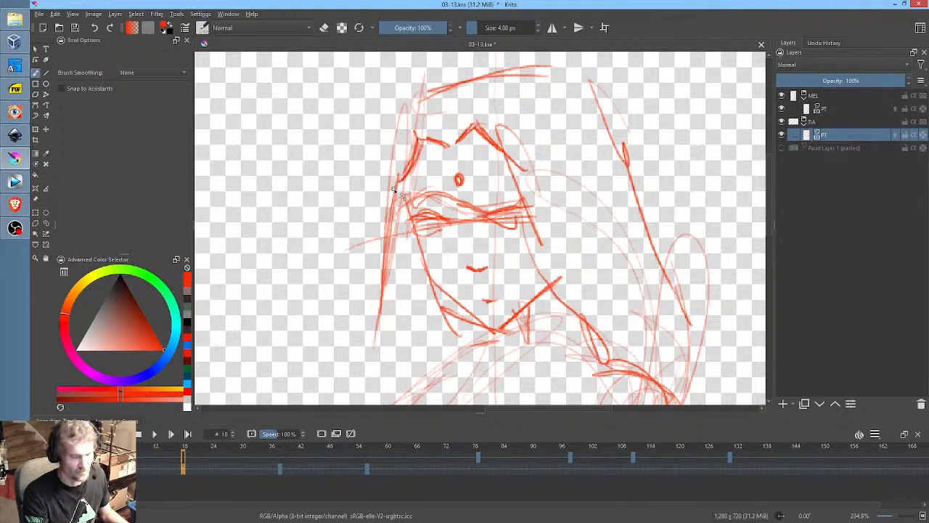
pyautogui.moveTo(426, 149)
pyautogui.mouseDown()
pyautogui.moveTo(436, 162)
pyautogui.moveTo(414, 212)
pyautogui.mouseUp()
pyautogui.moveTo(414, 218); pyautogui.dragTo(408, 242)
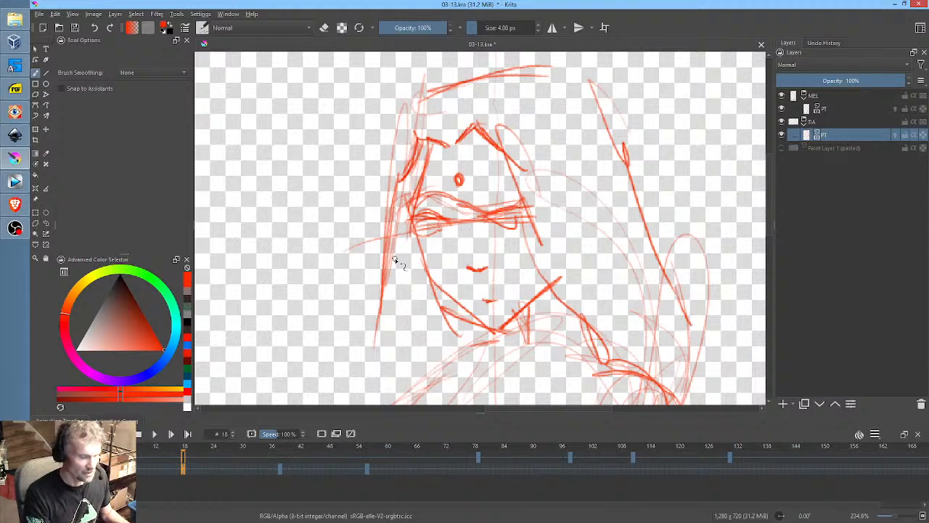
# On frame 0, reinforce the hairline peaks and extend the hair strands down both sides of the hooded face
pyautogui.press(',')
pyautogui.moveTo(430, 202)
pyautogui.mouseDown()
pyautogui.moveTo(389, 178)
pyautogui.moveTo(380, 225)
pyautogui.mouseUp()
pyautogui.moveTo(391, 182)
pyautogui.mouseDown()
pyautogui.moveTo(381, 240)
pyautogui.moveTo(384, 316)
pyautogui.mouseUp()
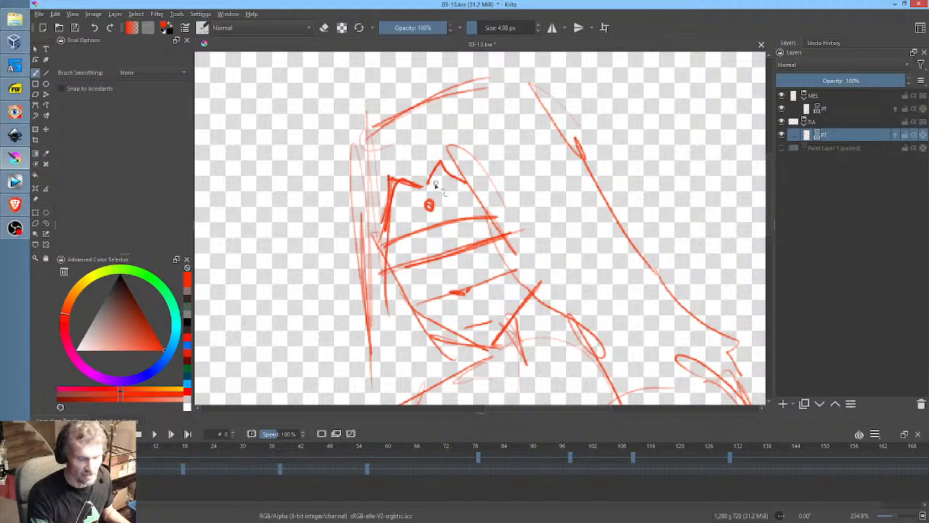
pyautogui.moveTo(433, 187)
pyautogui.mouseDown()
pyautogui.moveTo(447, 150)
pyautogui.moveTo(500, 217)
pyautogui.mouseUp()
pyautogui.moveTo(454, 174); pyautogui.dragTo(501, 271)
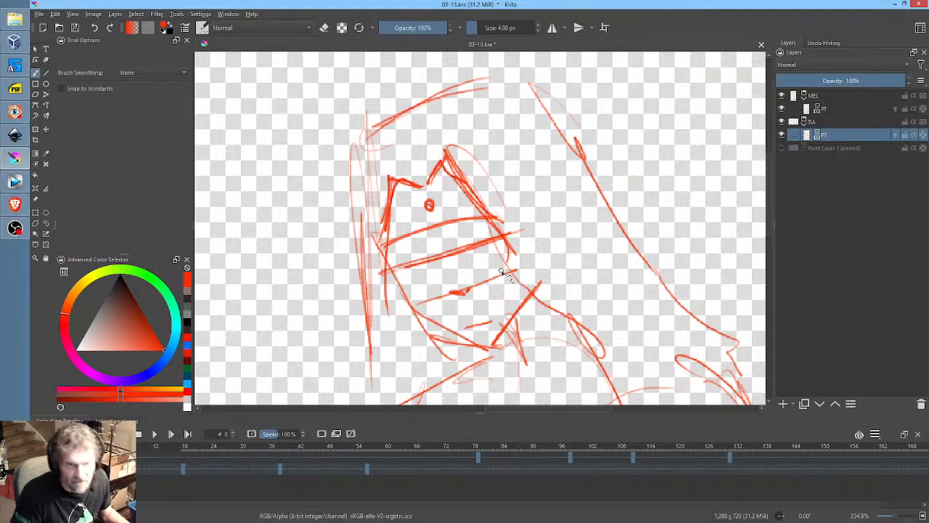
# Sketch both eyes along the slanted eye line on frame 0 and strengthen the eye nearest the hood opening on frame 18
pyautogui.press('Right')
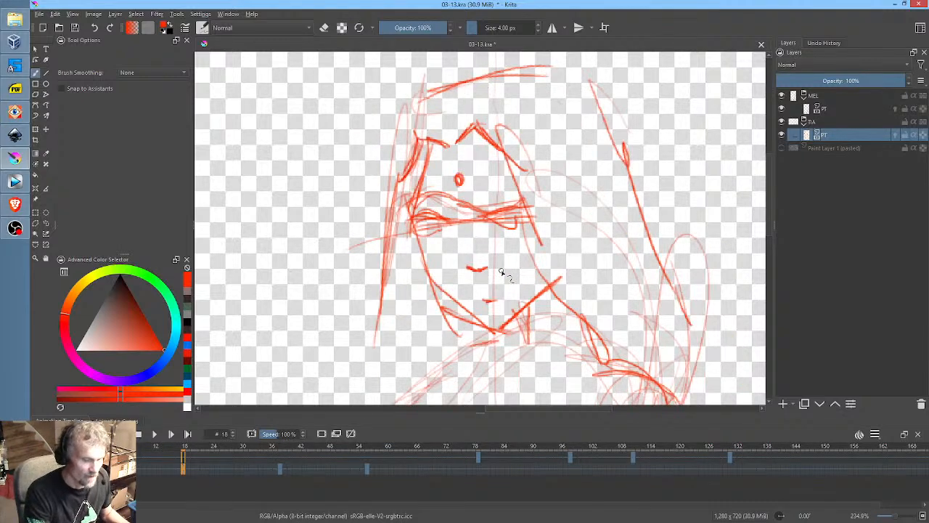
pyautogui.press('Left')
pyautogui.moveTo(433, 260)
pyautogui.mouseDown()
pyautogui.moveTo(404, 276)
pyautogui.moveTo(482, 258)
pyautogui.moveTo(465, 241)
pyautogui.moveTo(501, 243)
pyautogui.moveTo(479, 256)
pyautogui.moveTo(530, 217)
pyautogui.moveTo(487, 225)
pyautogui.moveTo(506, 229)
pyautogui.moveTo(537, 208)
pyautogui.mouseUp()
pyautogui.press('.')
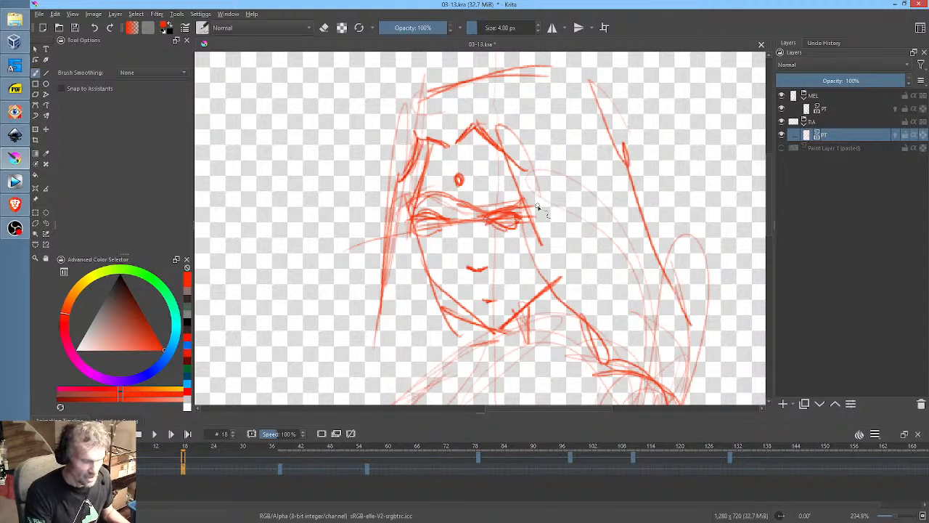
pyautogui.press(',')
pyautogui.moveTo(420, 264); pyautogui.dragTo(407, 259)
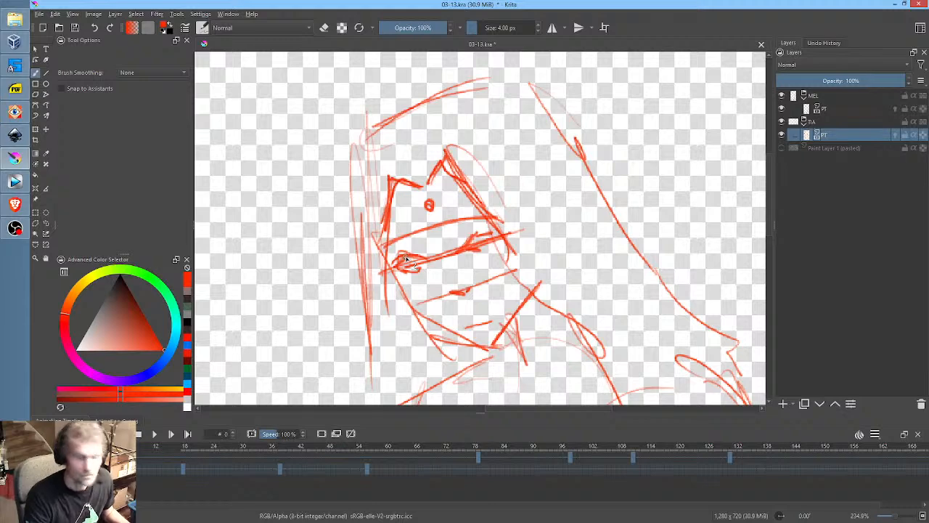
# Sketch the hooded figure's eyebrows on frames 0 and 18 and add short inner brow strokes on frame 38
pyautogui.moveTo(415, 235); pyautogui.dragTo(384, 246)
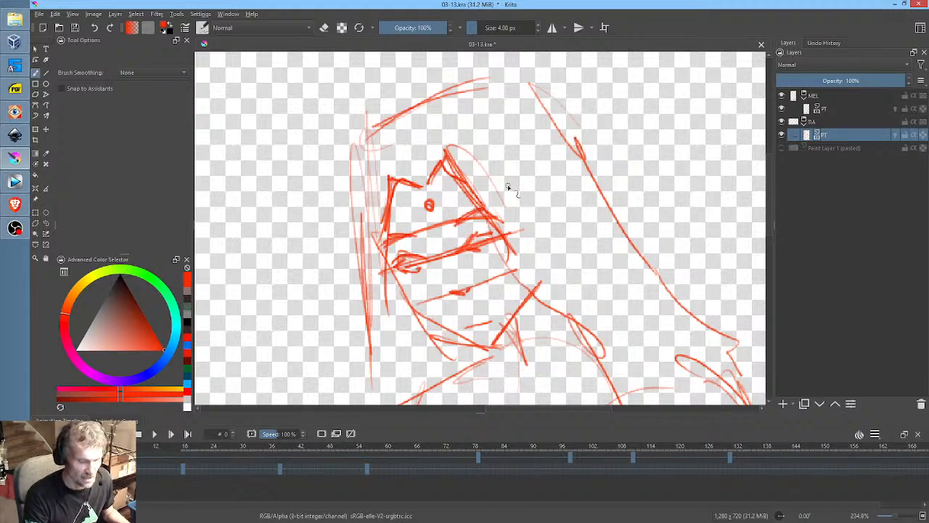
pyautogui.press('.')
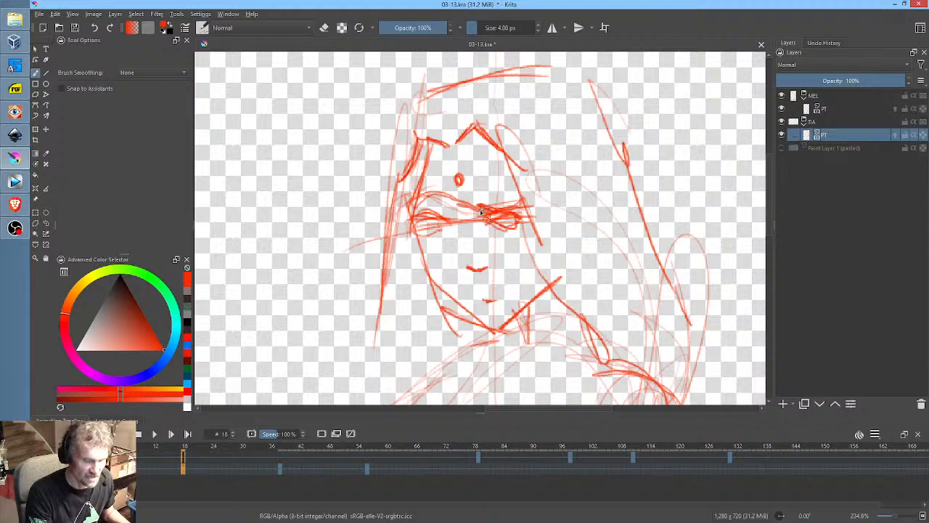
pyautogui.moveTo(481, 211)
pyautogui.mouseDown()
pyautogui.moveTo(438, 193)
pyautogui.moveTo(447, 206)
pyautogui.moveTo(407, 194)
pyautogui.mouseUp()
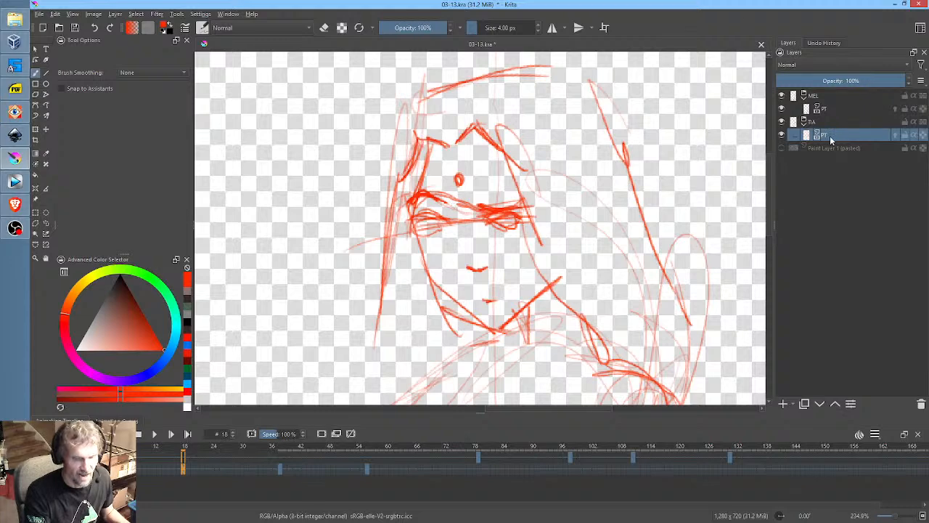
pyautogui.press('.')
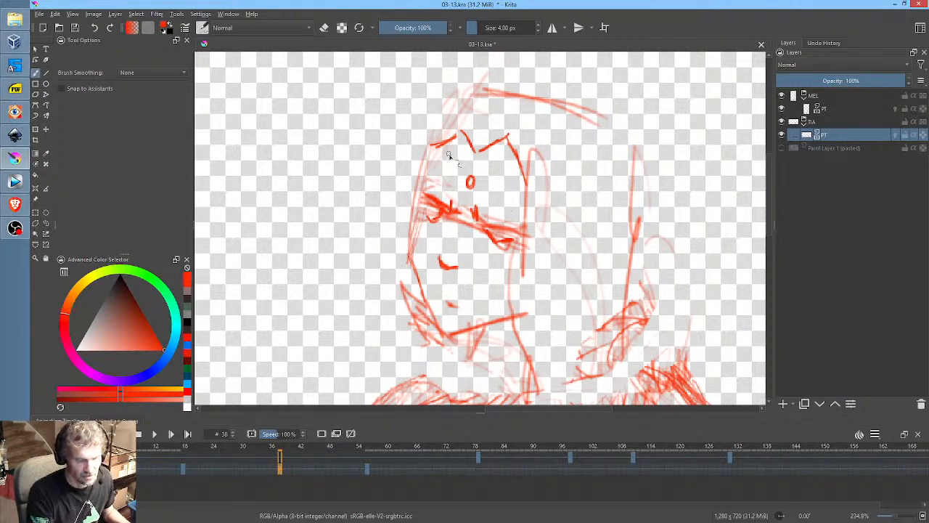
# On frame 38, outline the side of the forehead down from the hairline and define the neck and collar beneath the chin
pyautogui.moveTo(452, 141)
pyautogui.mouseDown()
pyautogui.moveTo(421, 193)
pyautogui.moveTo(422, 211)
pyautogui.mouseUp()
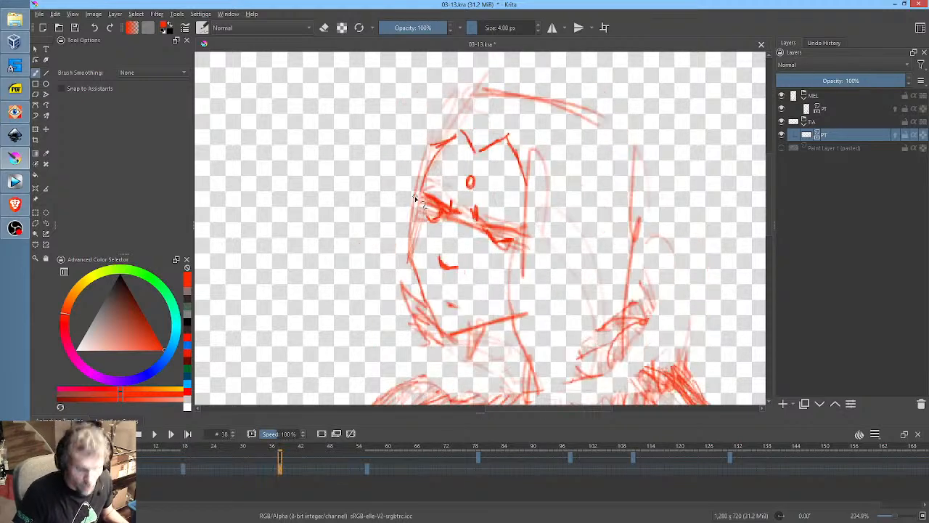
pyautogui.moveTo(484, 325); pyautogui.dragTo(470, 372)
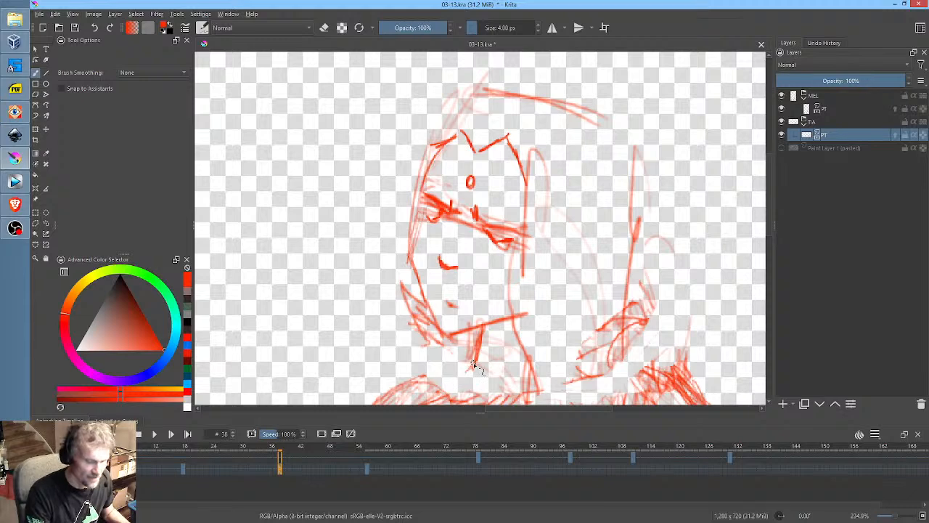
pyautogui.middleClick(528, 305)
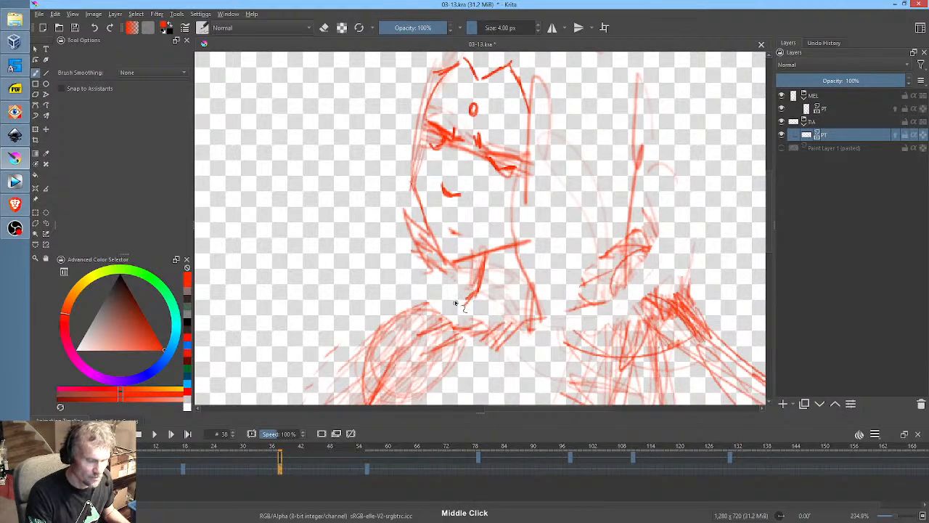
pyautogui.moveTo(458, 296); pyautogui.dragTo(478, 324)
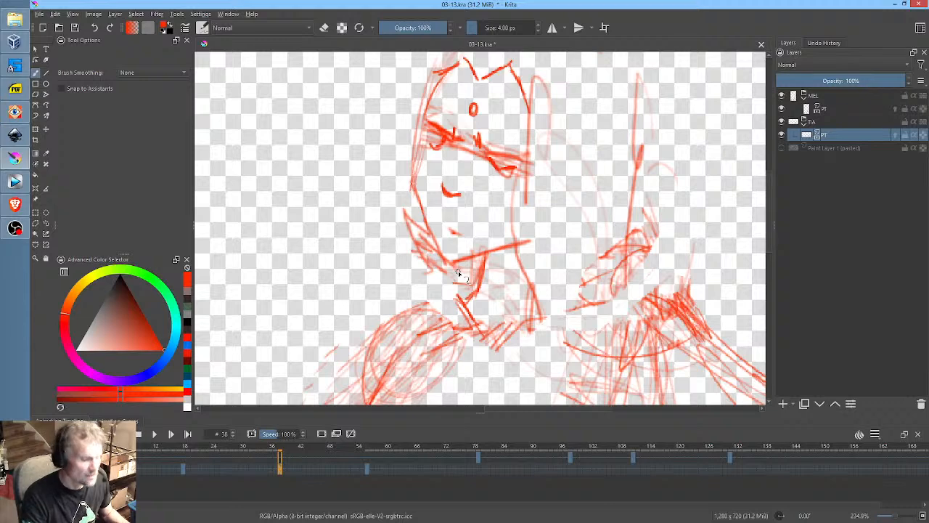
# Return to frame 0 with both characters in view, save 03-13.kra and play back the animation
pyautogui.press(',')
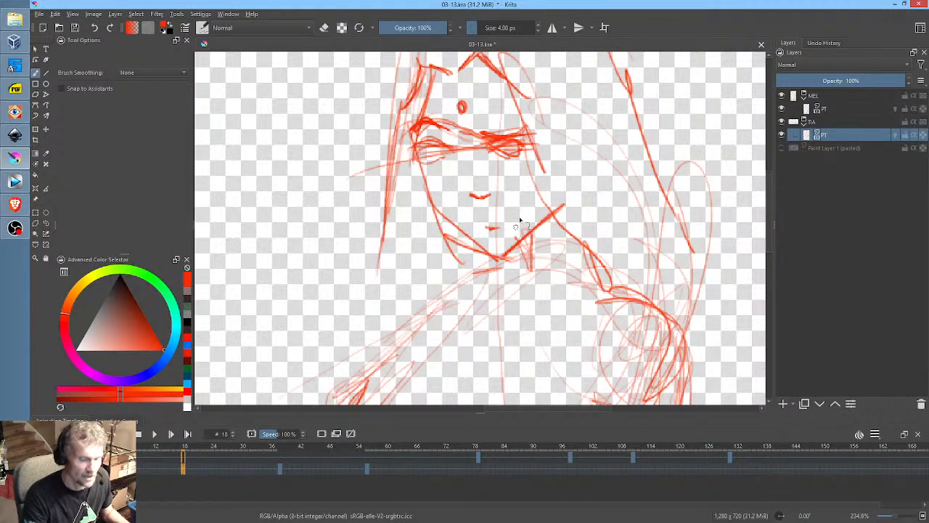
pyautogui.press(',')
pyautogui.press('-')
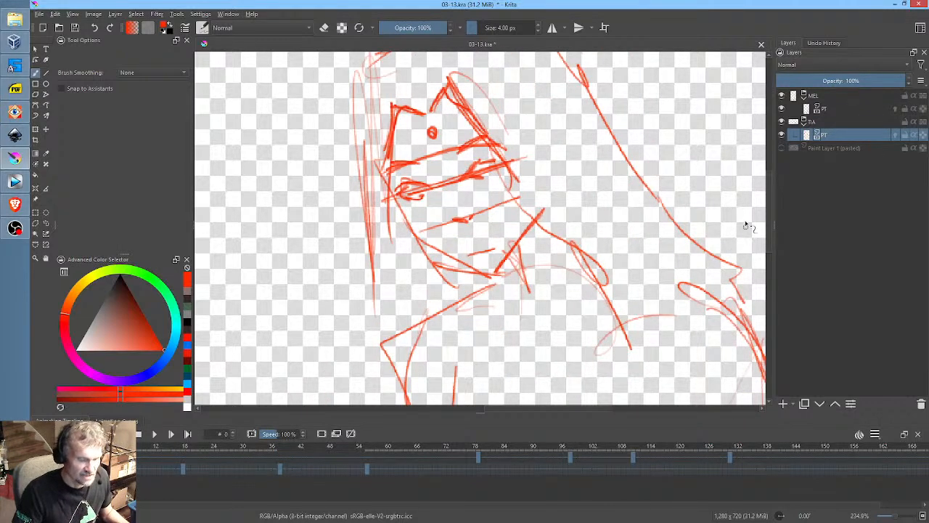
pyautogui.press('-')
pyautogui.press('-')
pyautogui.moveTo(518, 248); pyautogui.dragTo(583, 219)
pyautogui.click(75, 29)
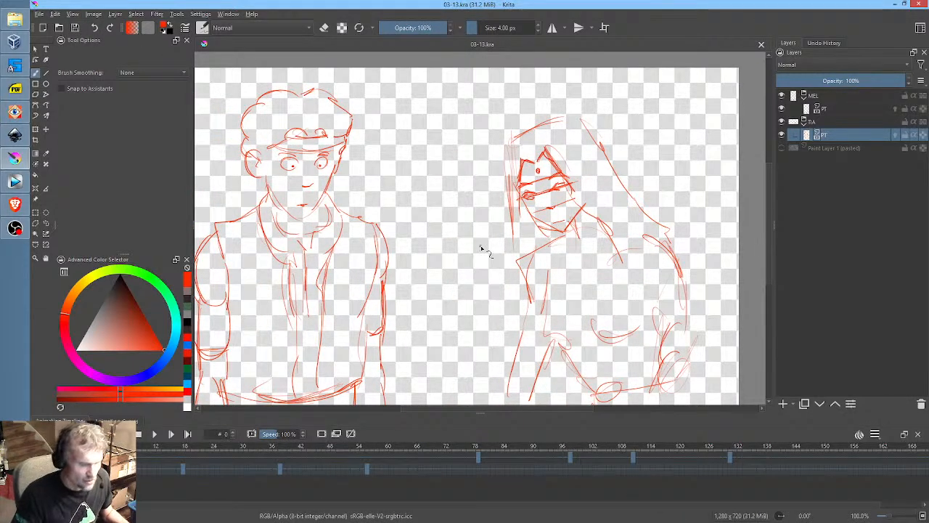
pyautogui.press('space')
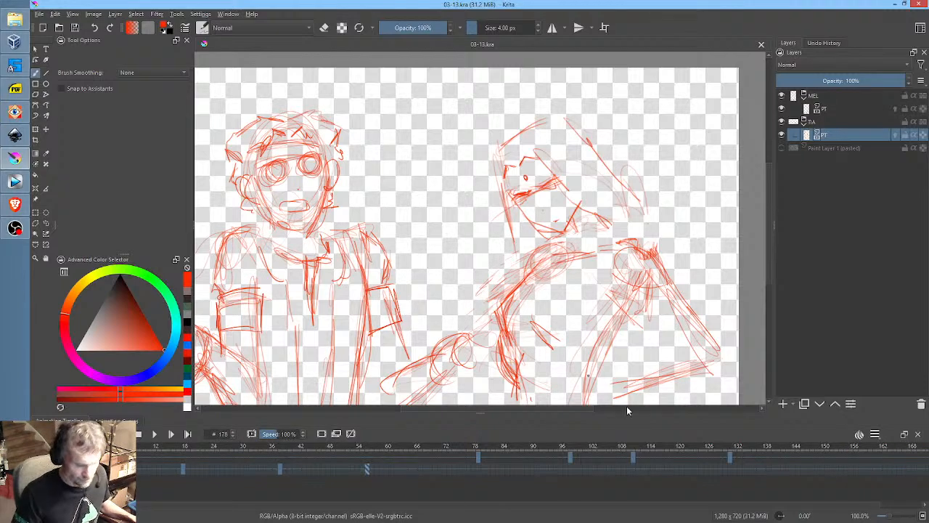
# On frame 79, sketch extra brow and eyelid strokes over the lowered eyes and a short mark at the nose
pyautogui.click(485, 468)
pyautogui.scroll(2, 363, 189)
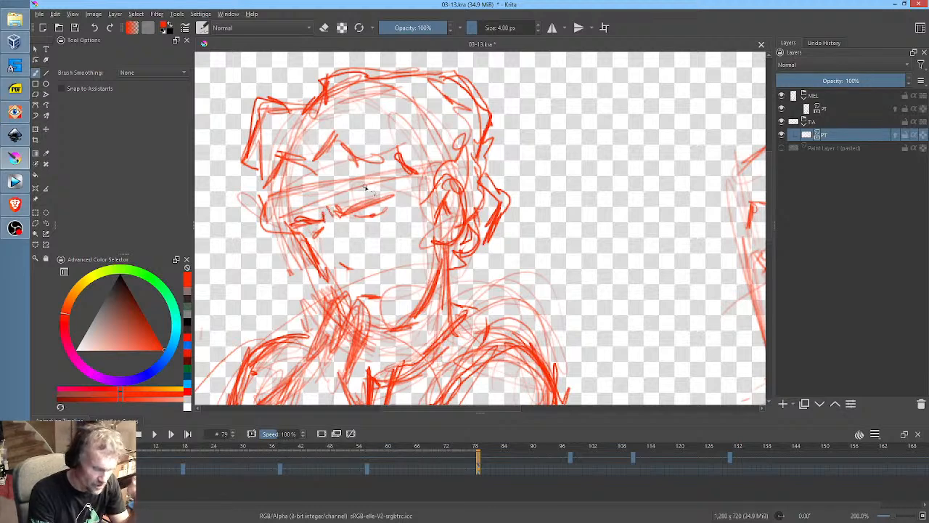
pyautogui.moveTo(342, 216); pyautogui.dragTo(382, 206)
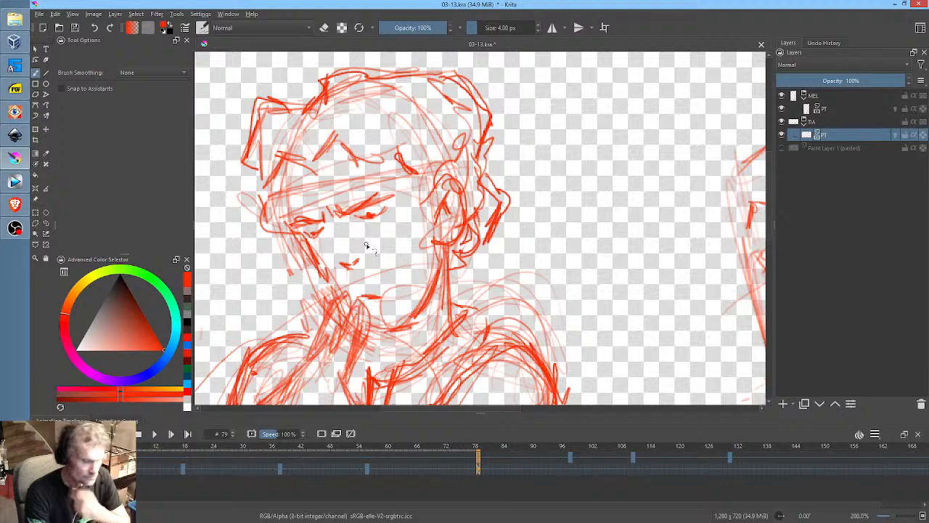
pyautogui.press('.')
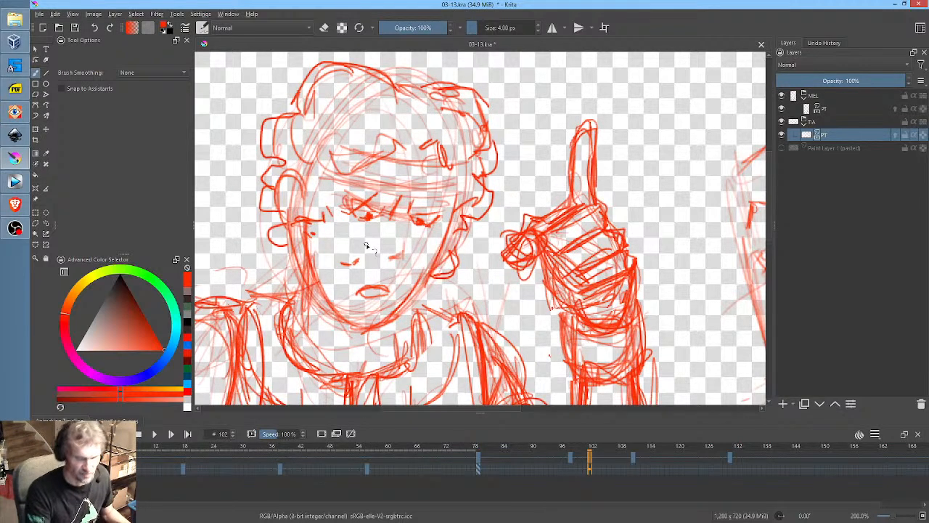
pyautogui.press(',')
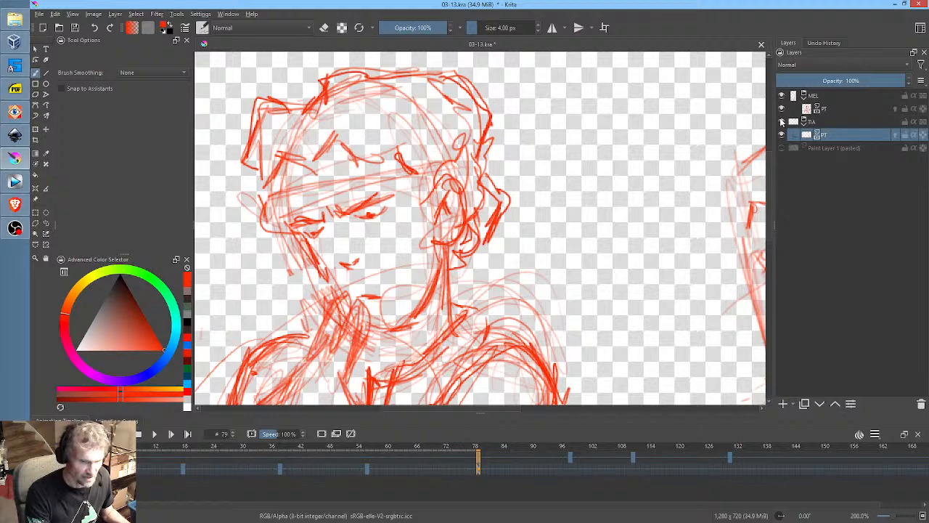
# Move the new face strokes on frame 79 from the TIA group's PT layer to MEL's PT layer and clear the selection
pyautogui.click(782, 122)
pyautogui.click(782, 121)
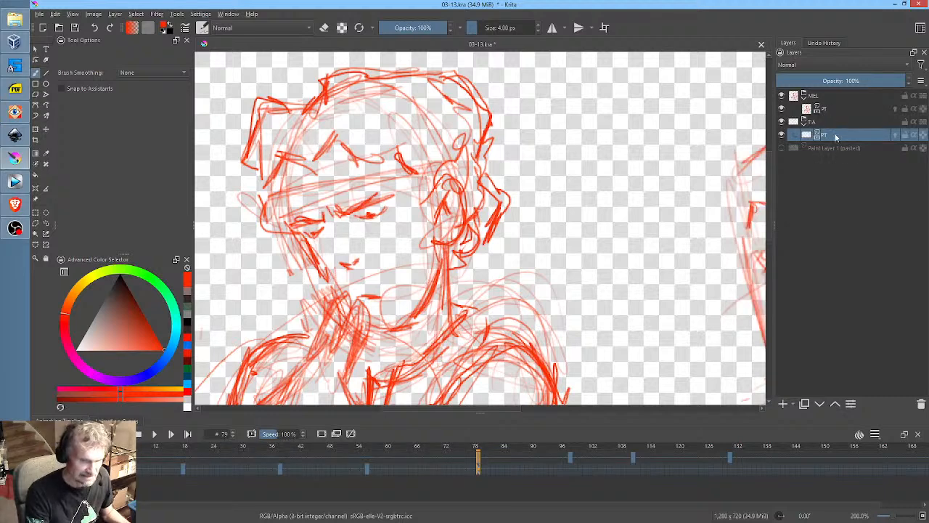
pyautogui.moveTo(835, 134)
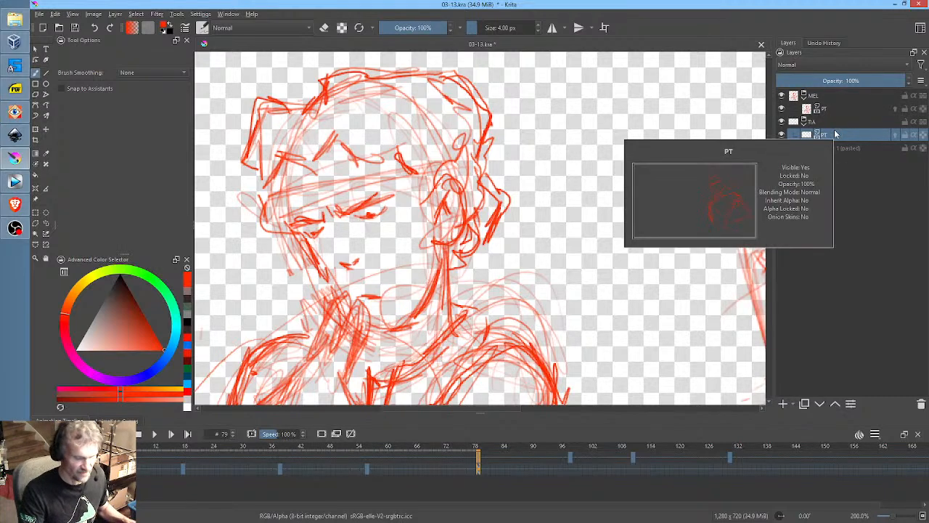
pyautogui.click(367, 469)
pyautogui.click(479, 469)
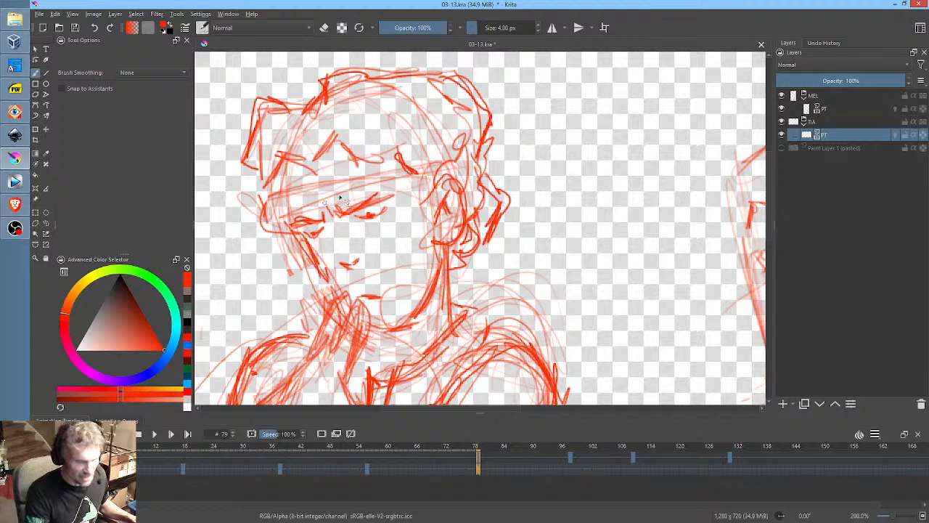
pyautogui.hotkey('ctrl', 'r')
pyautogui.moveTo(650, 172)
pyautogui.mouseDown()
pyautogui.moveTo(603, 119)
pyautogui.moveTo(285, 96)
pyautogui.moveTo(348, 398)
pyautogui.moveTo(605, 175)
pyautogui.mouseUp()
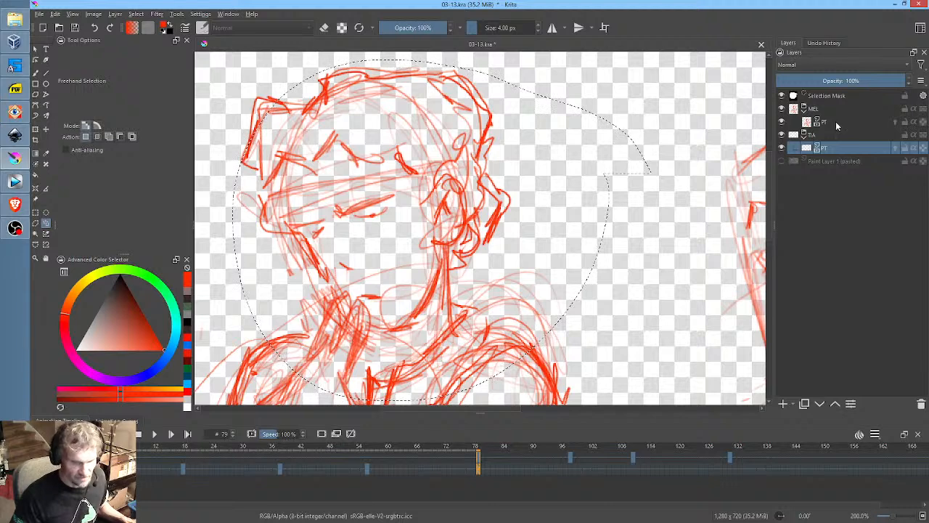
pyautogui.click(837, 123)
pyautogui.hotkey('ctrl', 't')
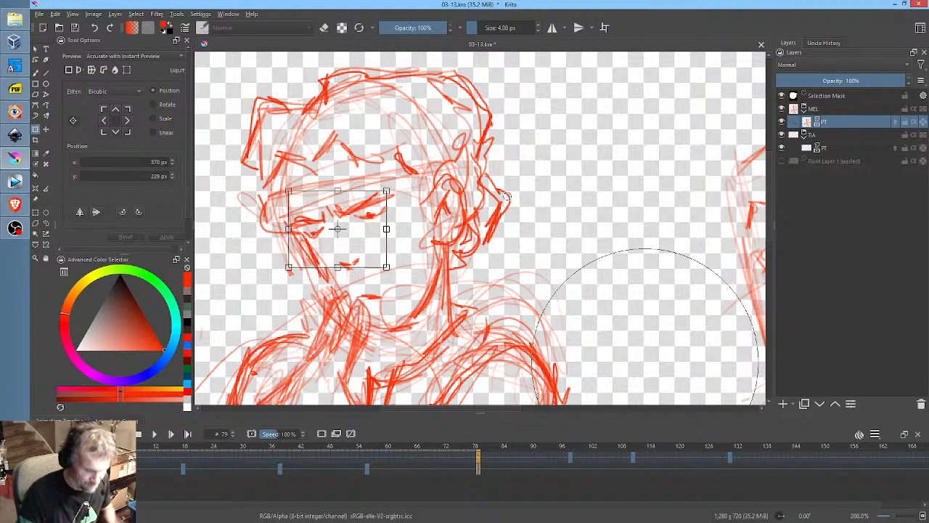
pyautogui.click(571, 459)
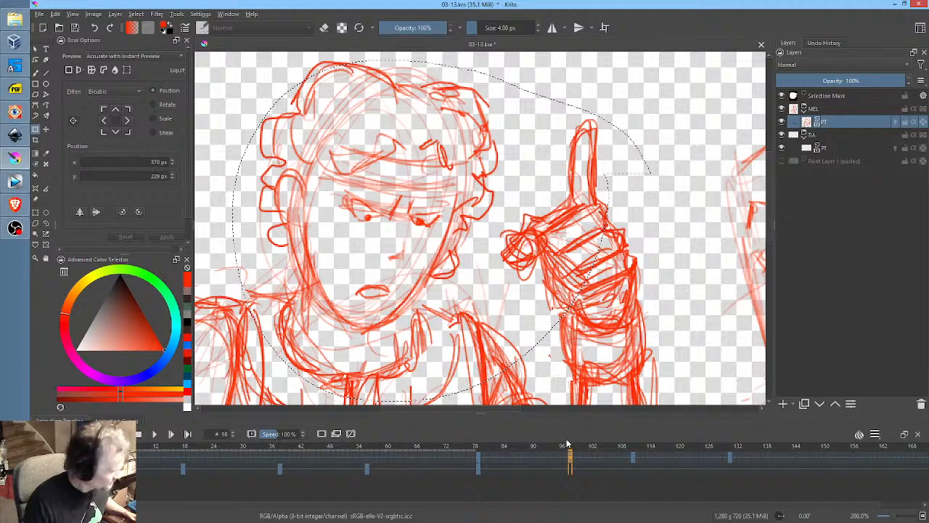
pyautogui.hotkey('ctrl', 'shift', 'a')
# On frame 98, sketch MEL's jagged fringe across the forehead and down to the temples
pyautogui.moveTo(454, 195); pyautogui.dragTo(518, 218)
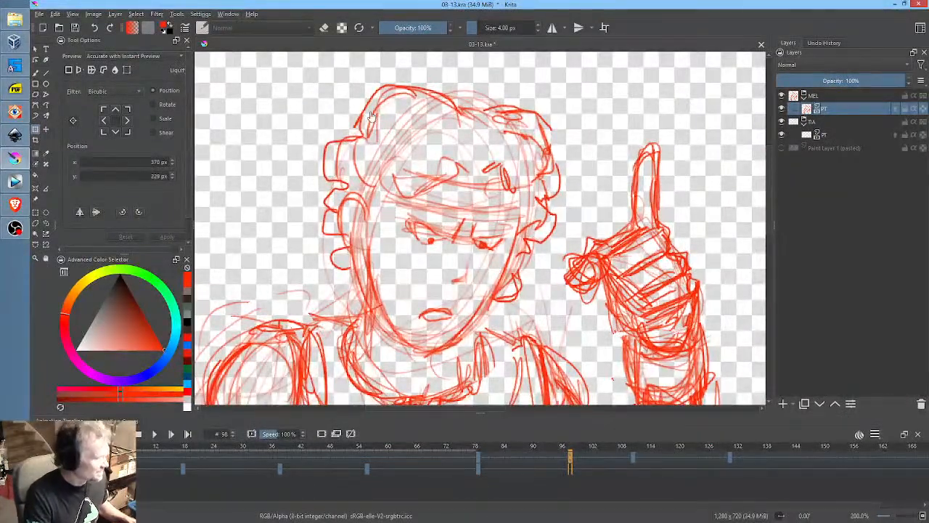
pyautogui.press('b')
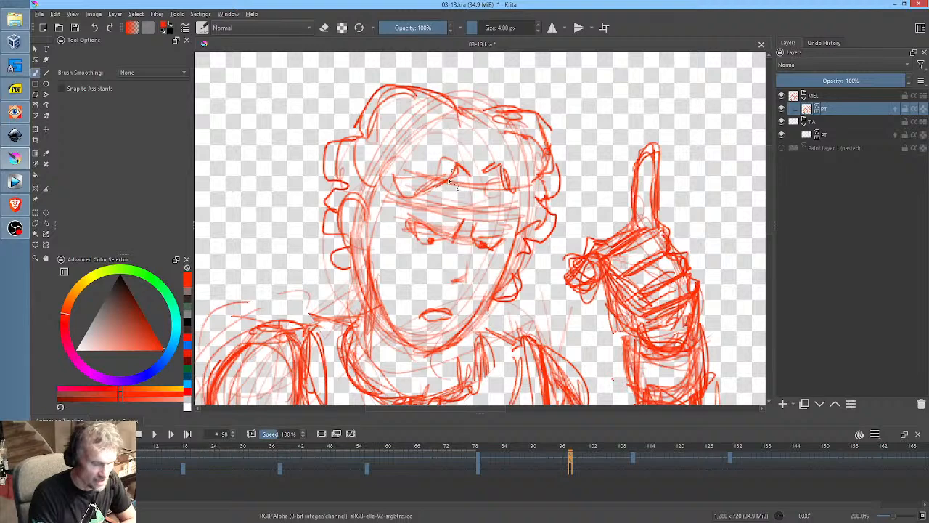
pyautogui.moveTo(464, 172)
pyautogui.mouseDown()
pyautogui.moveTo(430, 193)
pyautogui.moveTo(430, 181)
pyautogui.moveTo(498, 169)
pyautogui.moveTo(516, 196)
pyautogui.moveTo(473, 170)
pyautogui.moveTo(480, 175)
pyautogui.moveTo(467, 180)
pyautogui.moveTo(462, 169)
pyautogui.moveTo(420, 197)
pyautogui.moveTo(399, 178)
pyautogui.moveTo(403, 193)
pyautogui.moveTo(377, 216)
pyautogui.moveTo(396, 187)
pyautogui.mouseUp()
pyautogui.moveTo(515, 196)
pyautogui.mouseDown()
pyautogui.moveTo(532, 210)
pyautogui.moveTo(537, 190)
pyautogui.moveTo(520, 204)
pyautogui.moveTo(526, 215)
pyautogui.mouseUp()
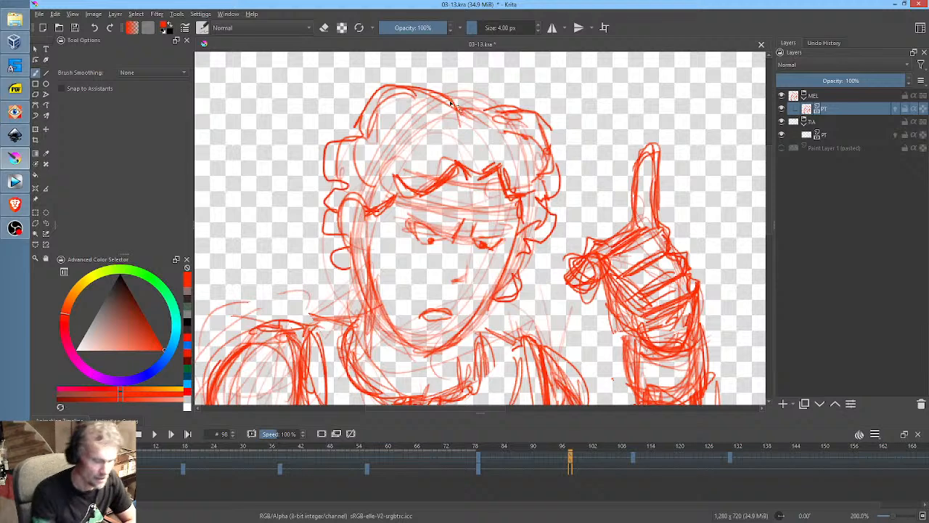
# Strengthen the outer outline of MEL's hair on frame 98 along the parting, crown and both sides
pyautogui.moveTo(450, 101)
pyautogui.mouseDown()
pyautogui.moveTo(470, 118)
pyautogui.moveTo(464, 92)
pyautogui.moveTo(465, 101)
pyautogui.moveTo(385, 82)
pyautogui.moveTo(373, 98)
pyautogui.moveTo(454, 105)
pyautogui.mouseUp()
pyautogui.moveTo(388, 85)
pyautogui.mouseDown()
pyautogui.moveTo(366, 147)
pyautogui.moveTo(340, 144)
pyautogui.moveTo(333, 193)
pyautogui.mouseUp()
pyautogui.moveTo(512, 93)
pyautogui.mouseDown()
pyautogui.moveTo(482, 113)
pyautogui.moveTo(500, 101)
pyautogui.moveTo(546, 119)
pyautogui.moveTo(566, 171)
pyautogui.moveTo(566, 143)
pyautogui.moveTo(565, 210)
pyautogui.moveTo(553, 213)
pyautogui.mouseUp()
pyautogui.moveTo(361, 142)
pyautogui.mouseDown()
pyautogui.moveTo(336, 145)
pyautogui.moveTo(332, 169)
pyautogui.mouseUp()
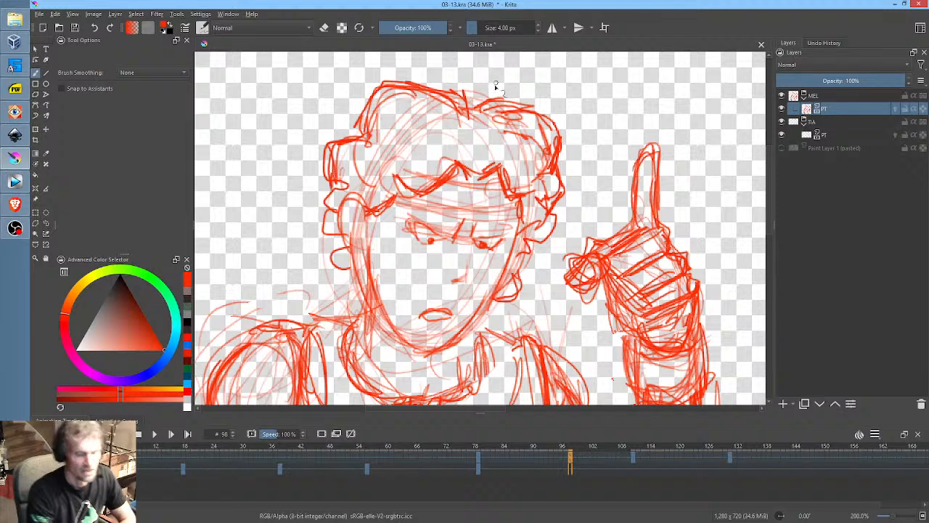
pyautogui.moveTo(487, 95)
pyautogui.mouseDown()
pyautogui.moveTo(466, 104)
pyautogui.moveTo(506, 105)
pyautogui.moveTo(557, 138)
pyautogui.mouseUp()
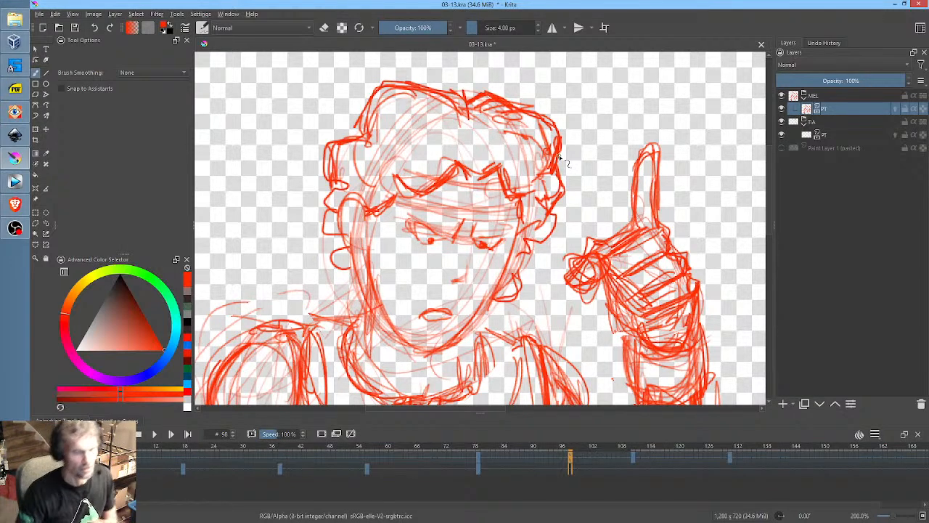
pyautogui.moveTo(496, 109)
pyautogui.mouseDown()
pyautogui.moveTo(485, 103)
pyautogui.moveTo(501, 94)
pyautogui.moveTo(560, 129)
pyautogui.moveTo(559, 143)
pyautogui.mouseUp()
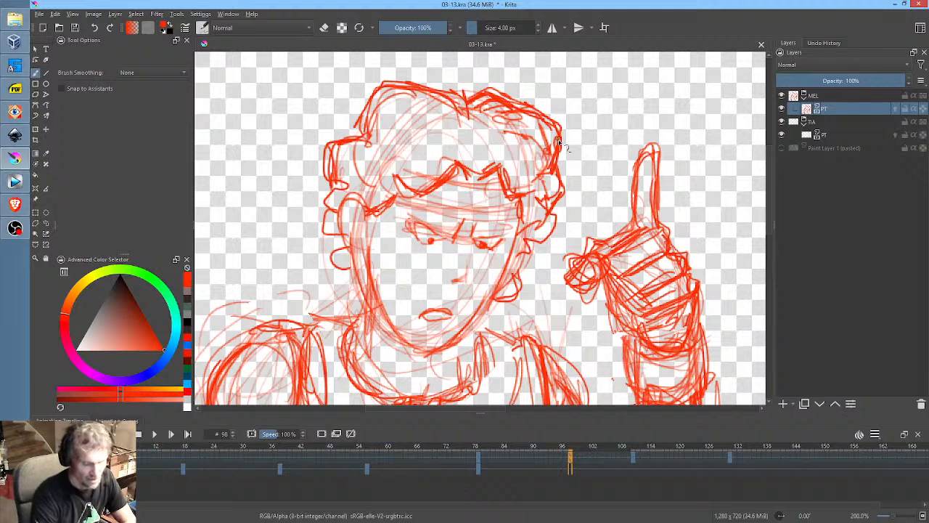
# On frame 79, strengthen MEL's outer hair outline, zigzag fringe and ear, and extend the curls at the back of the head
pyautogui.press('Left')
pyautogui.press('Left')
pyautogui.press('Left')
pyautogui.press('Left')
pyautogui.press('Left')
pyautogui.press('Left')
pyautogui.press('Left')
pyautogui.press('Left')
pyautogui.press('Left')
pyautogui.press('Left')
pyautogui.press('Left')
pyautogui.press('Left')
pyautogui.press('Left')
pyautogui.press('Left')
pyautogui.press('Left')
pyautogui.press('Left')
pyautogui.press('Left')
pyautogui.press('Left')
pyautogui.press('Left')
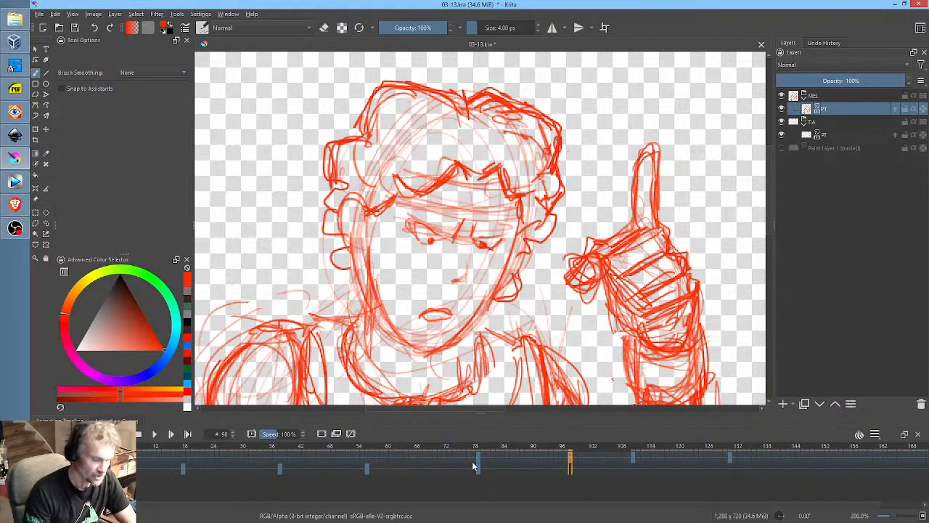
pyautogui.moveTo(374, 126)
pyautogui.mouseDown()
pyautogui.moveTo(321, 125)
pyautogui.moveTo(315, 194)
pyautogui.moveTo(320, 134)
pyautogui.moveTo(321, 190)
pyautogui.moveTo(320, 164)
pyautogui.moveTo(377, 140)
pyautogui.moveTo(402, 92)
pyautogui.moveTo(534, 104)
pyautogui.moveTo(551, 131)
pyautogui.mouseUp()
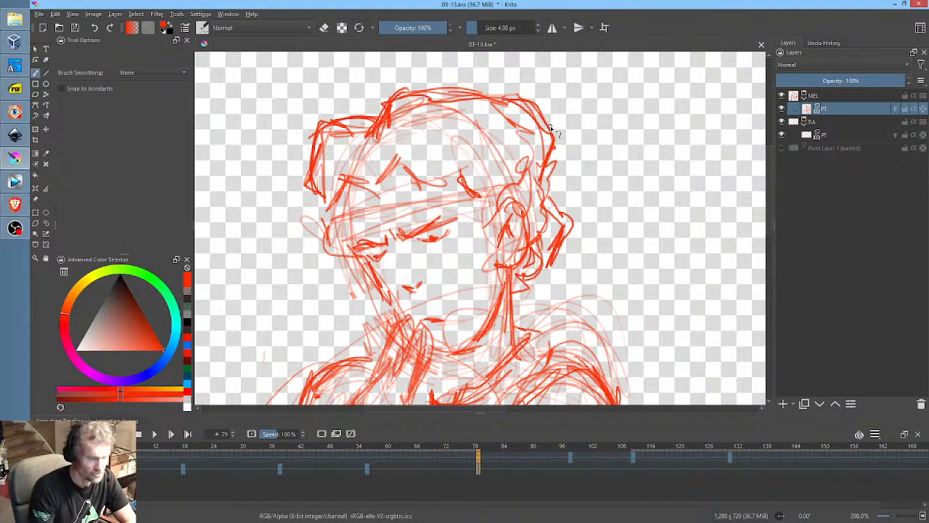
pyautogui.moveTo(373, 196)
pyautogui.mouseDown()
pyautogui.moveTo(408, 169)
pyautogui.moveTo(438, 193)
pyautogui.moveTo(457, 180)
pyautogui.moveTo(496, 183)
pyautogui.moveTo(509, 210)
pyautogui.moveTo(492, 202)
pyautogui.moveTo(497, 218)
pyautogui.moveTo(540, 235)
pyautogui.moveTo(537, 226)
pyautogui.mouseUp()
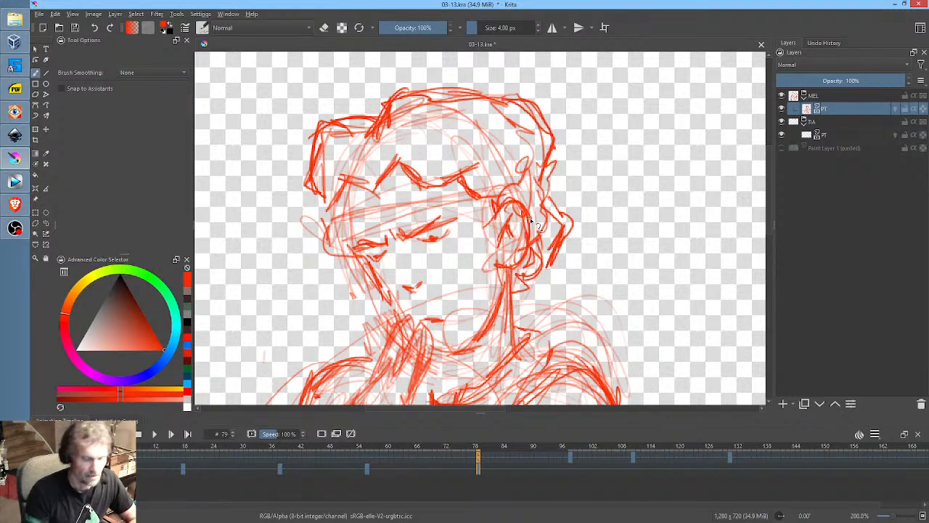
pyautogui.moveTo(552, 130)
pyautogui.mouseDown()
pyautogui.moveTo(554, 184)
pyautogui.moveTo(565, 183)
pyautogui.moveTo(572, 215)
pyautogui.moveTo(550, 249)
pyautogui.moveTo(563, 225)
pyautogui.mouseUp()
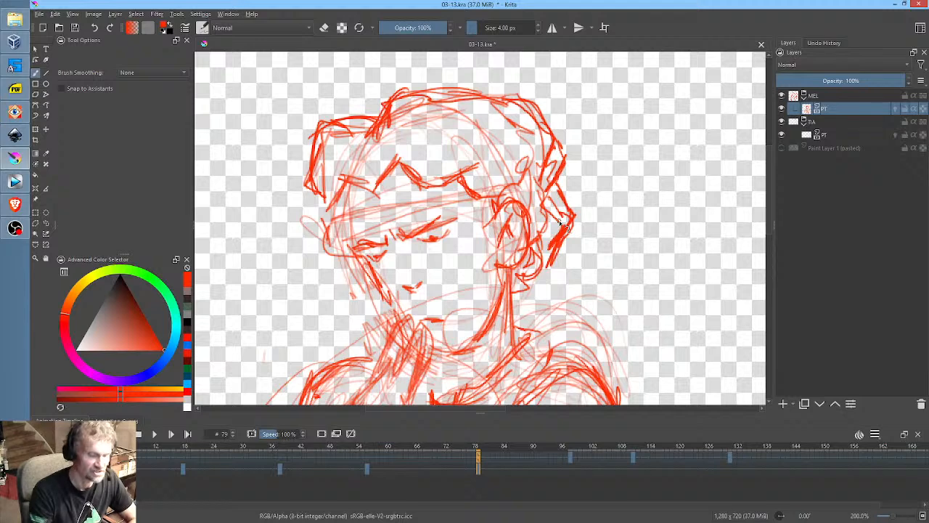
# On frame 98, reinforce the curls beside MEL's ear and cheek on both sides of the head
pyautogui.click(571, 459)
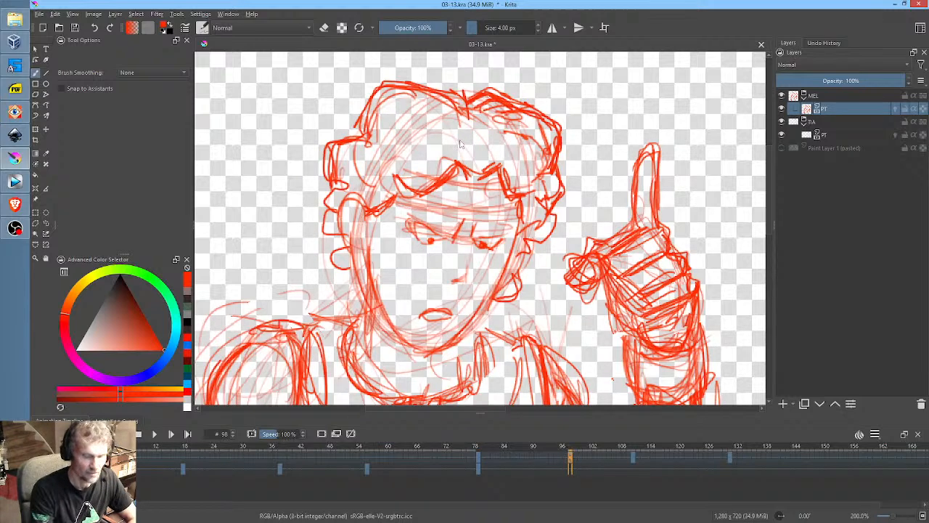
pyautogui.moveTo(341, 185)
pyautogui.mouseDown()
pyautogui.moveTo(319, 218)
pyautogui.moveTo(326, 245)
pyautogui.moveTo(344, 260)
pyautogui.moveTo(339, 276)
pyautogui.mouseUp()
pyautogui.moveTo(504, 298); pyautogui.dragTo(528, 228)
pyautogui.moveTo(363, 202)
pyautogui.mouseDown()
pyautogui.moveTo(360, 264)
pyautogui.moveTo(361, 228)
pyautogui.mouseUp()
# Compare MEL's neighbouring key poses in full view and reinforce the elbow and forearm of the lowered arm on frame 98
pyautogui.press('.')
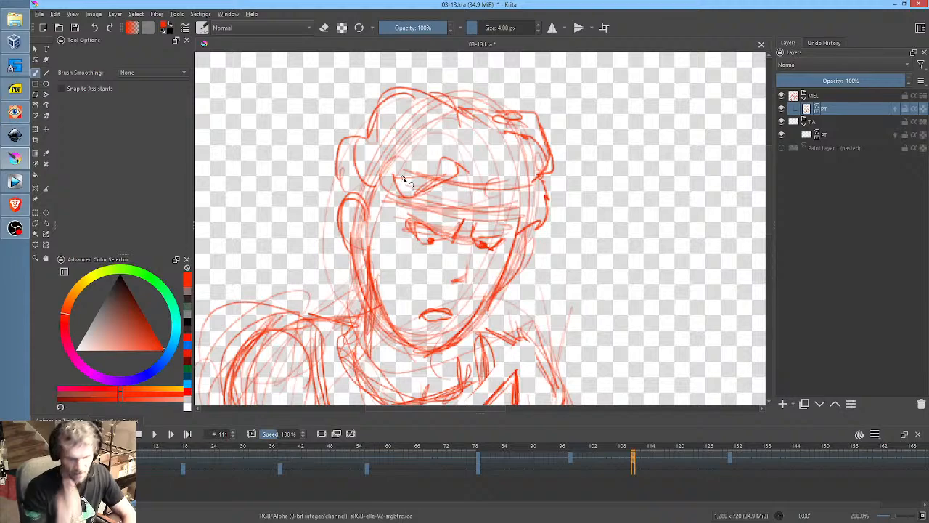
pyautogui.scroll(-3, 628, 193)
pyautogui.moveTo(629, 192); pyautogui.dragTo(528, 176)
pyautogui.press(',')
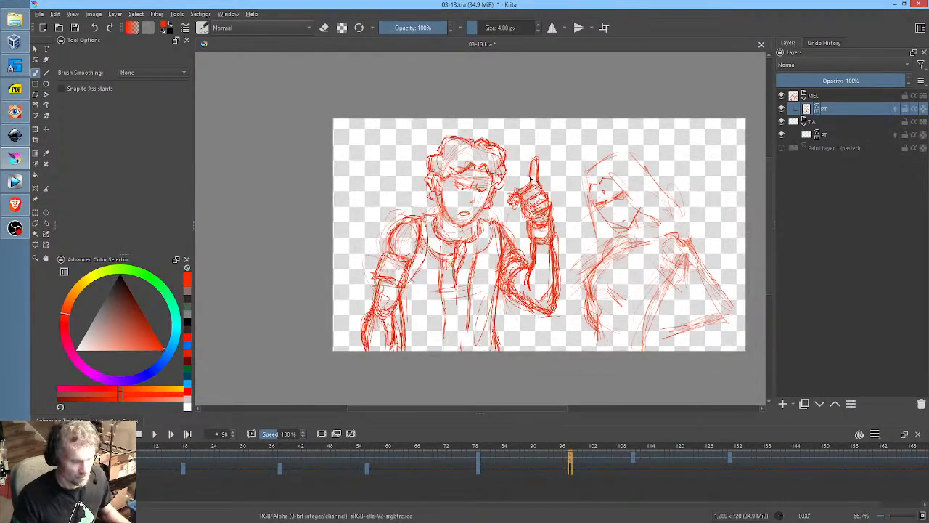
pyautogui.press('.')
pyautogui.press(',')
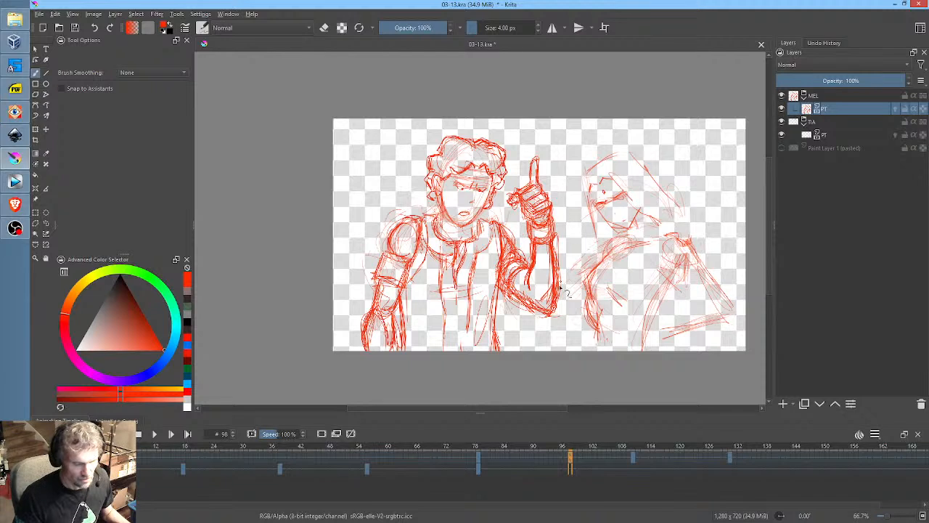
pyautogui.press(',')
pyautogui.press('.')
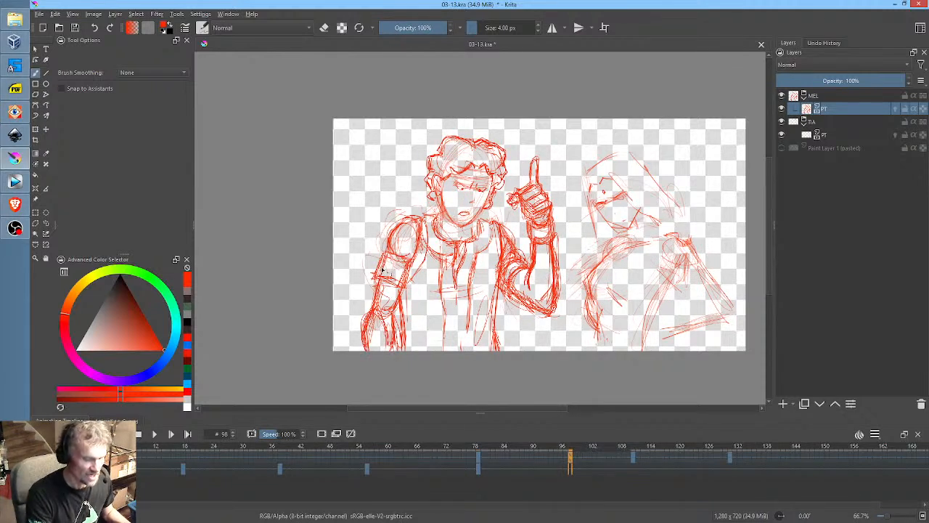
pyautogui.moveTo(405, 275)
pyautogui.mouseDown()
pyautogui.moveTo(390, 319)
pyautogui.moveTo(378, 314)
pyautogui.moveTo(379, 296)
pyautogui.moveTo(369, 323)
pyautogui.mouseUp()
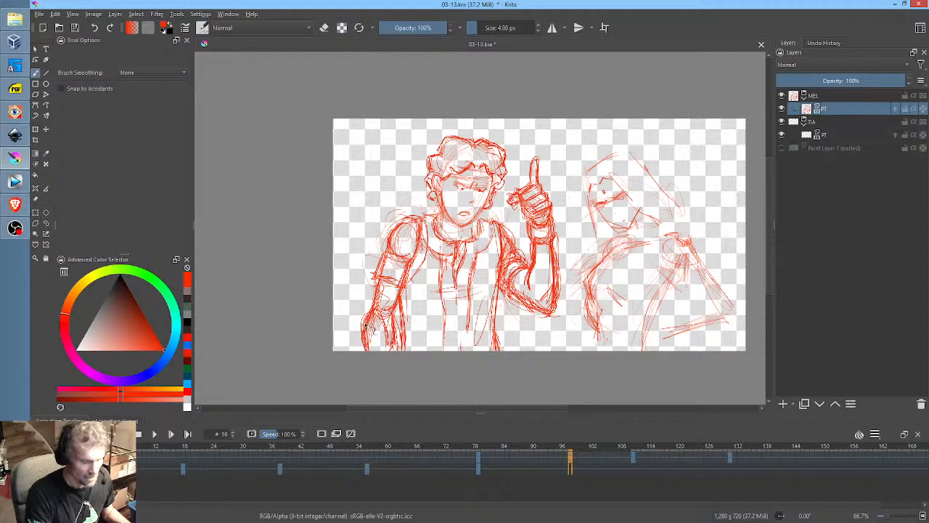
# Examine MEL's poses on frames 79, 98, 111 and 131 in full view, ending with the head on frame 131 close up
pyautogui.press(',')
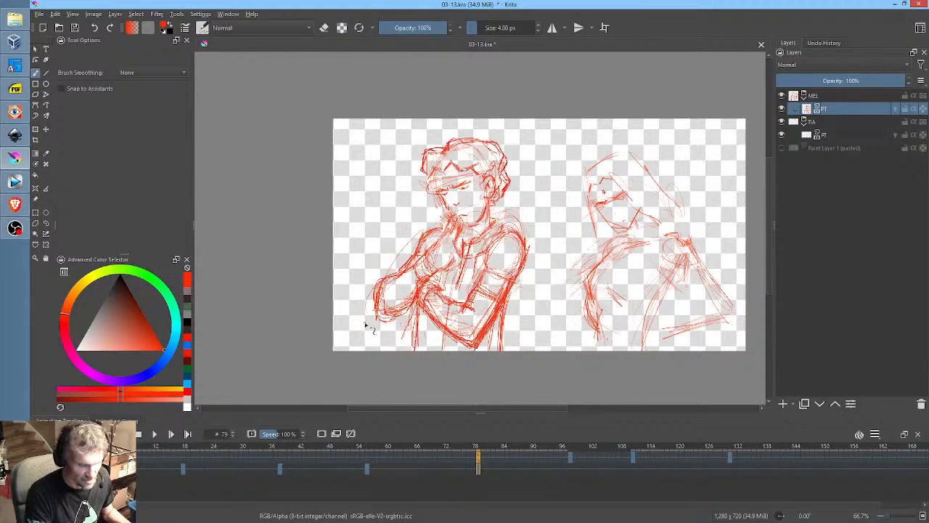
pyautogui.press('.')
pyautogui.press('.')
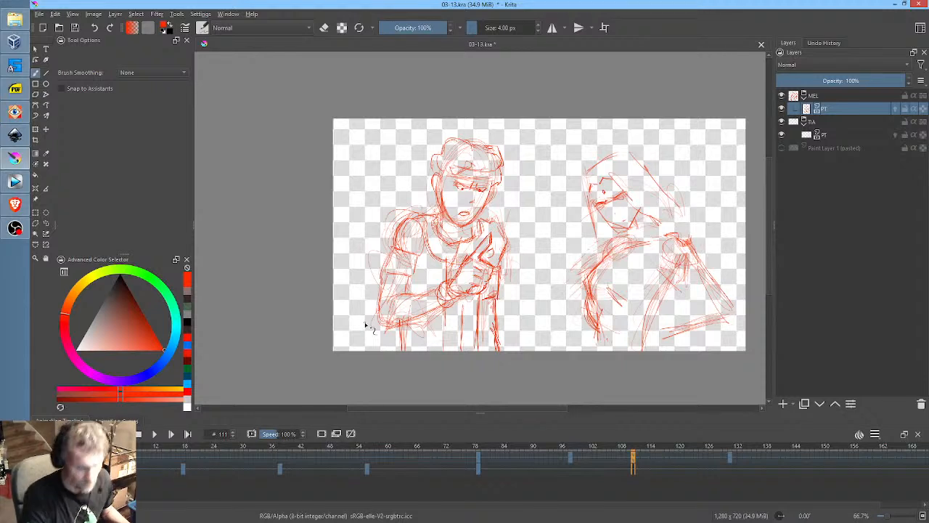
pyautogui.hotkey('alt', ',')
pyautogui.hotkey('alt', ',')
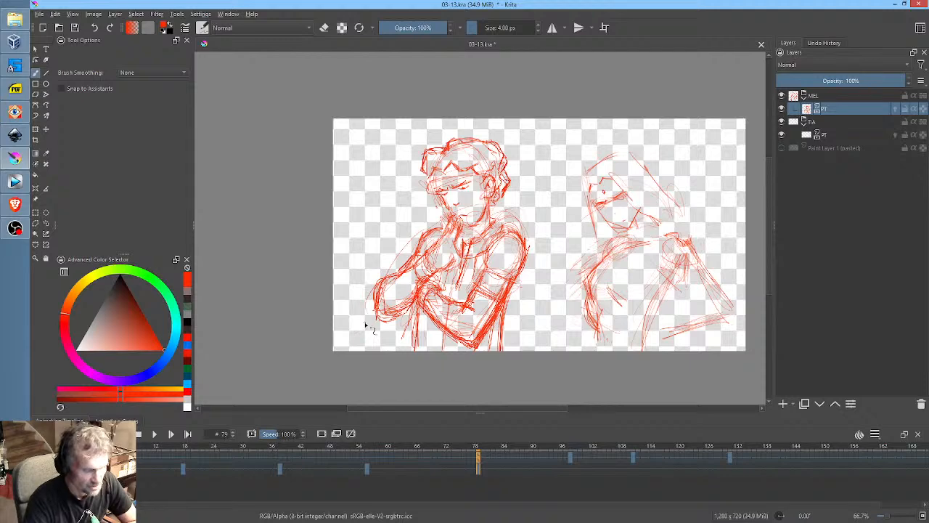
pyautogui.moveTo(586, 214); pyautogui.dragTo(492, 185)
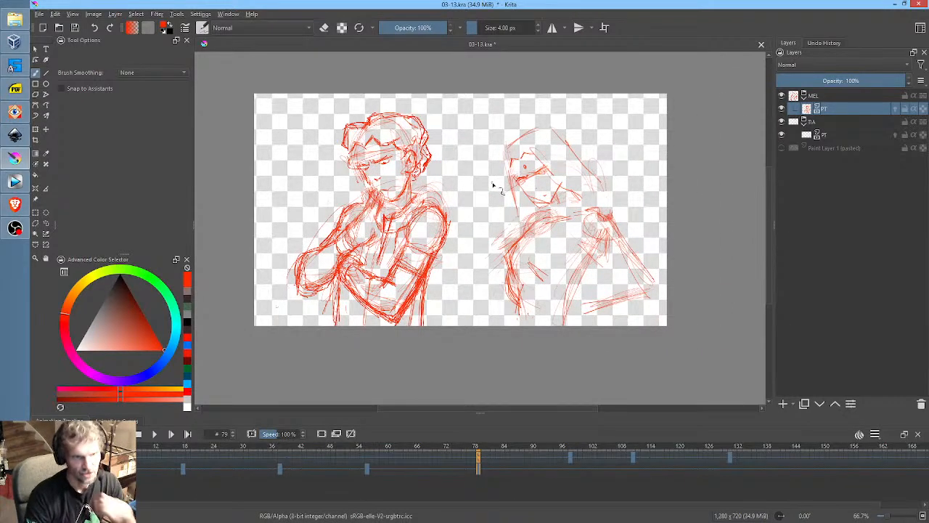
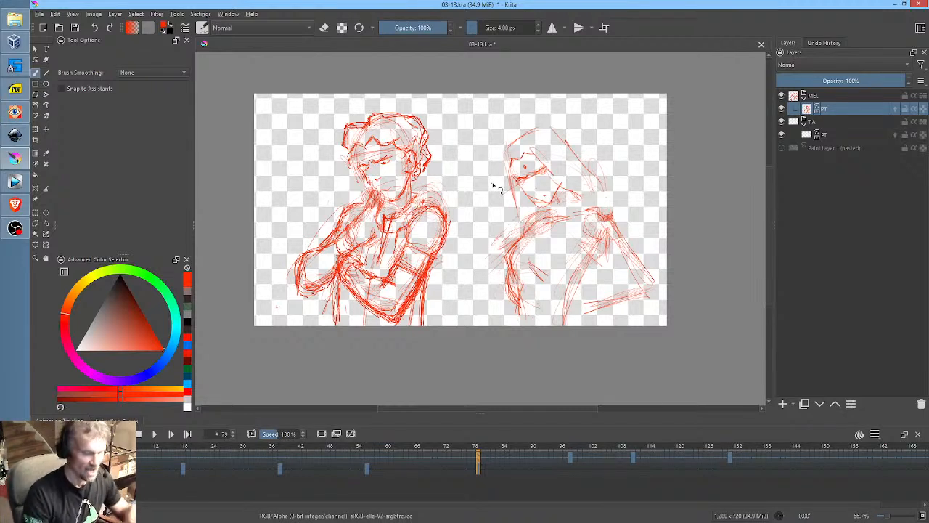
pyautogui.click(571, 458)
pyautogui.click(633, 458)
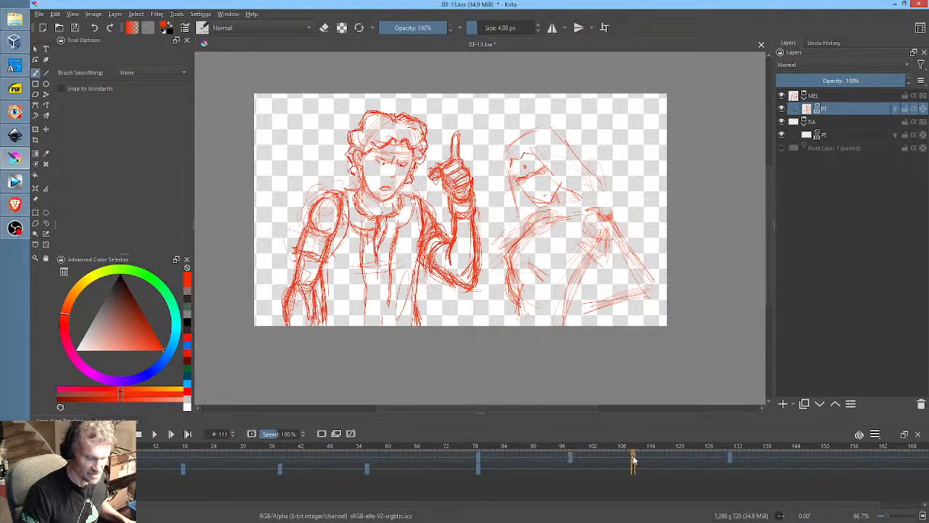
pyautogui.click(729, 459)
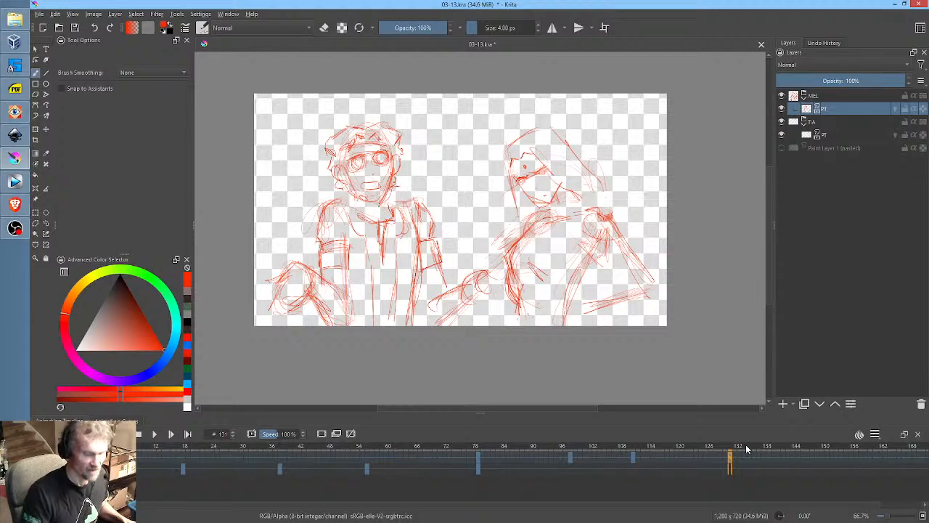
pyautogui.scroll(4, 341, 210)
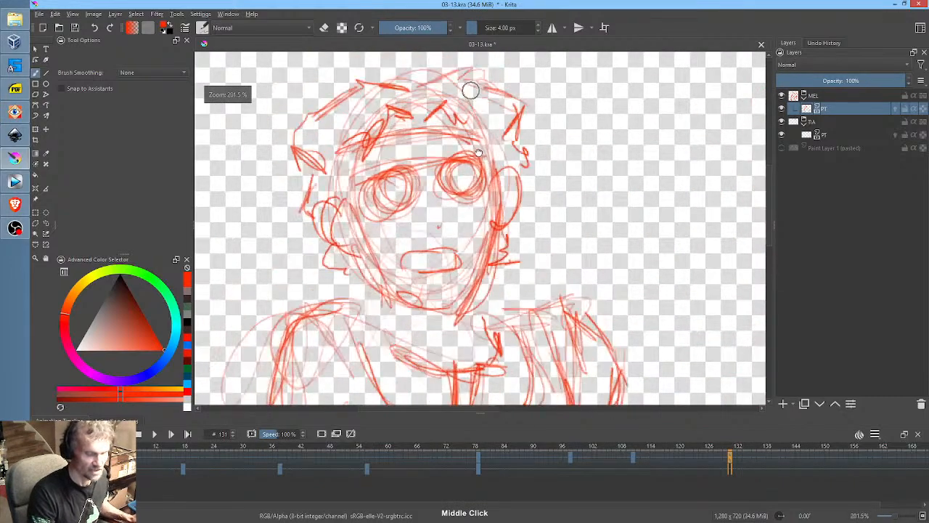
pyautogui.middleClick(479, 153)
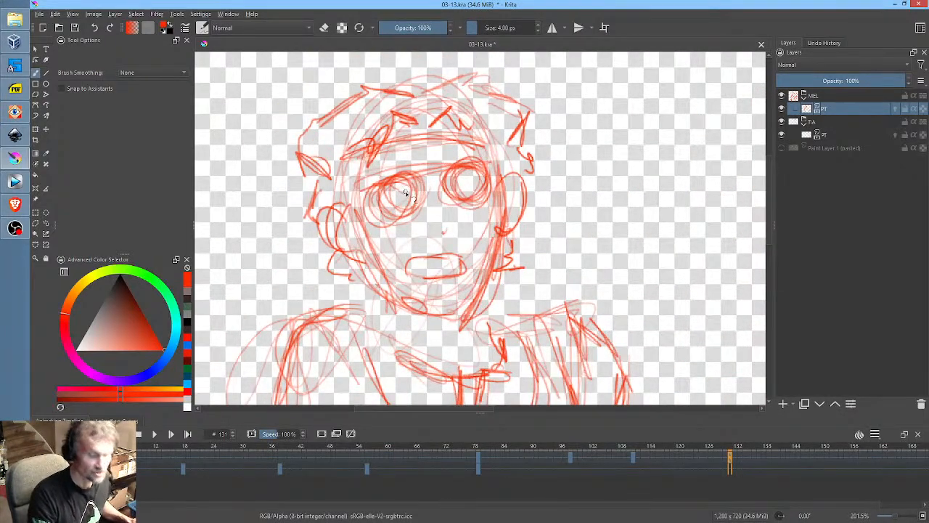
# On frame 131, place pupils in both of MEL's eyes and darken the upper eyelid lines
pyautogui.moveTo(405, 193); pyautogui.dragTo(403, 195)
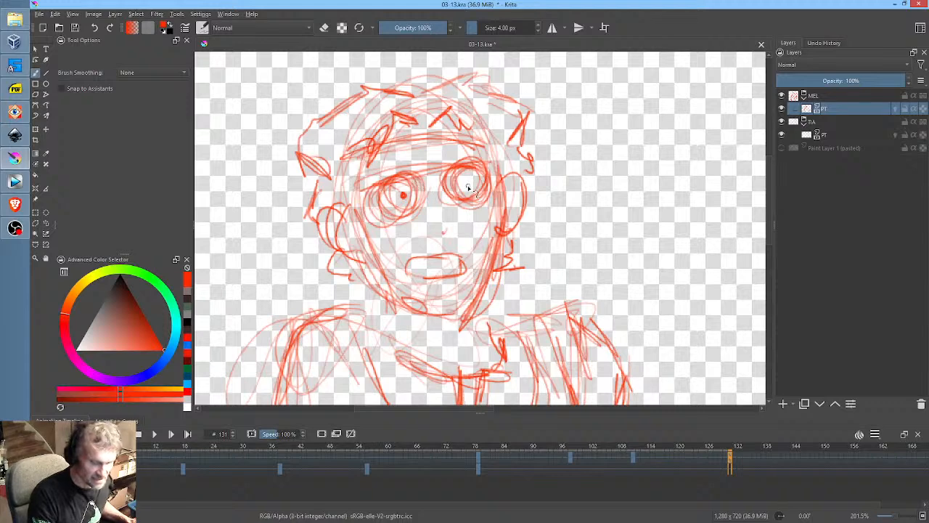
pyautogui.moveTo(468, 189); pyautogui.dragTo(467, 180)
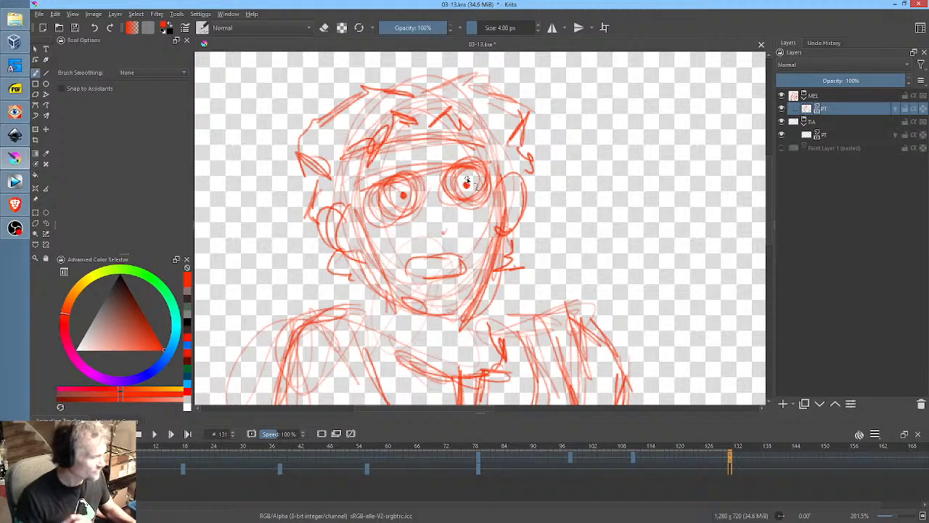
pyautogui.press(',')
pyautogui.press('.')
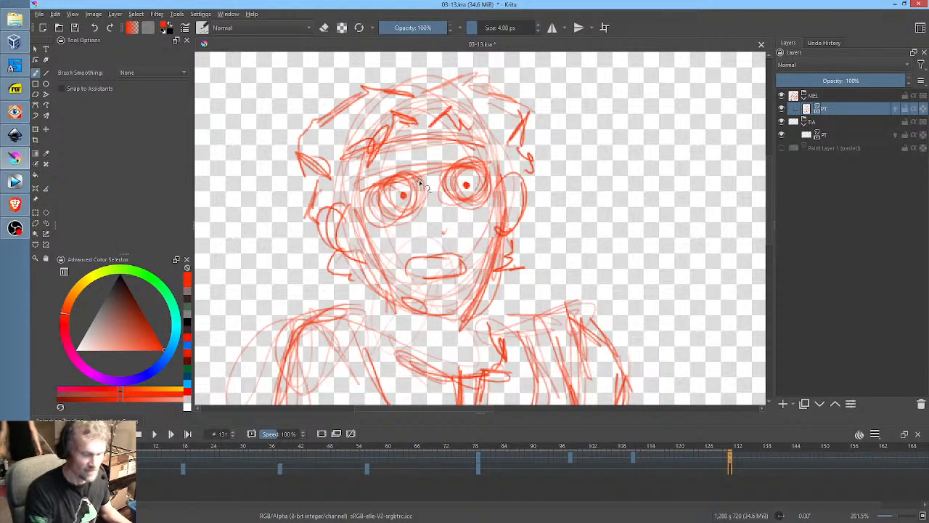
pyautogui.press(',')
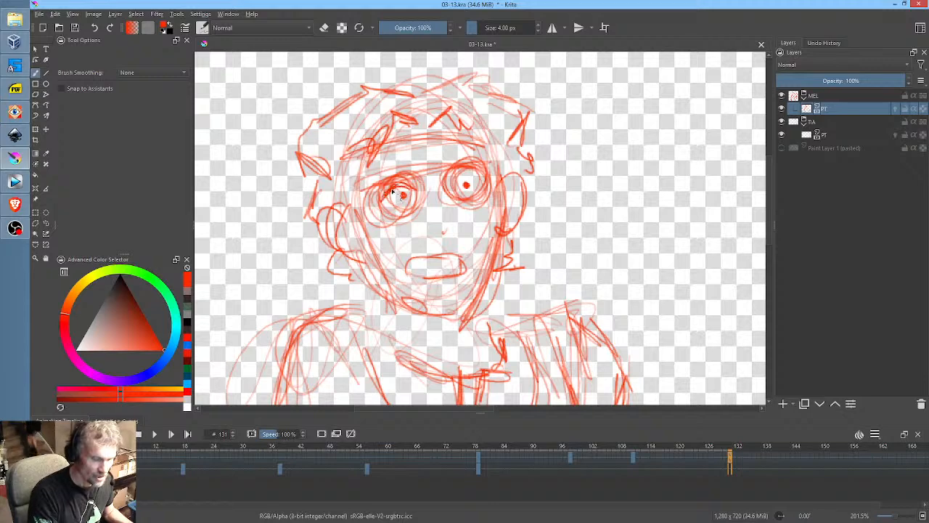
pyautogui.press('.')
pyautogui.press(',')
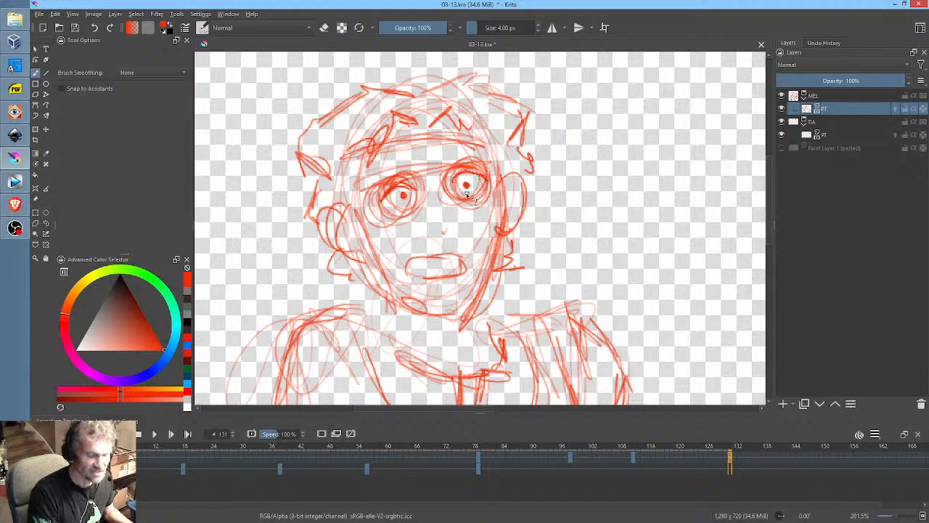
pyautogui.press('.')
pyautogui.press(',')
pyautogui.press('.')
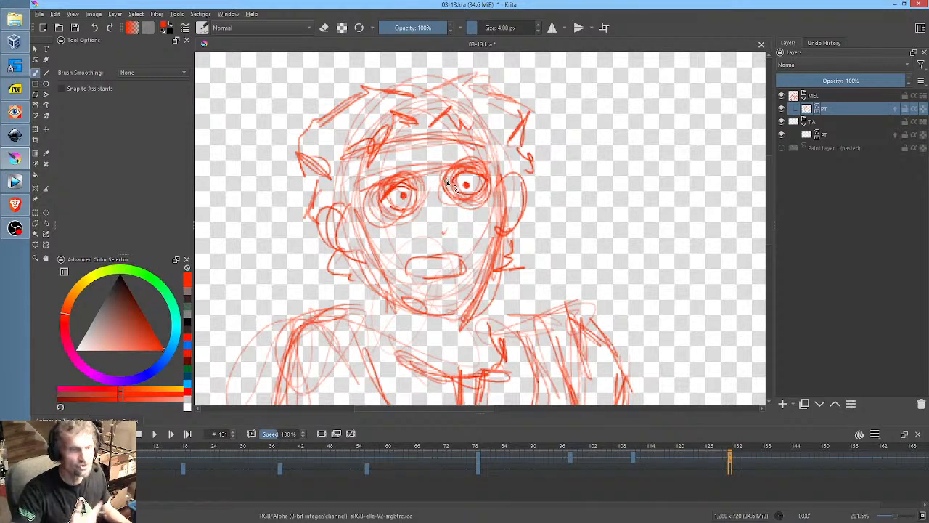
# On frame 131, add short, dark angled strokes at the inner upper corners of both of MEL's eyes
pyautogui.press(',')
pyautogui.press('.')
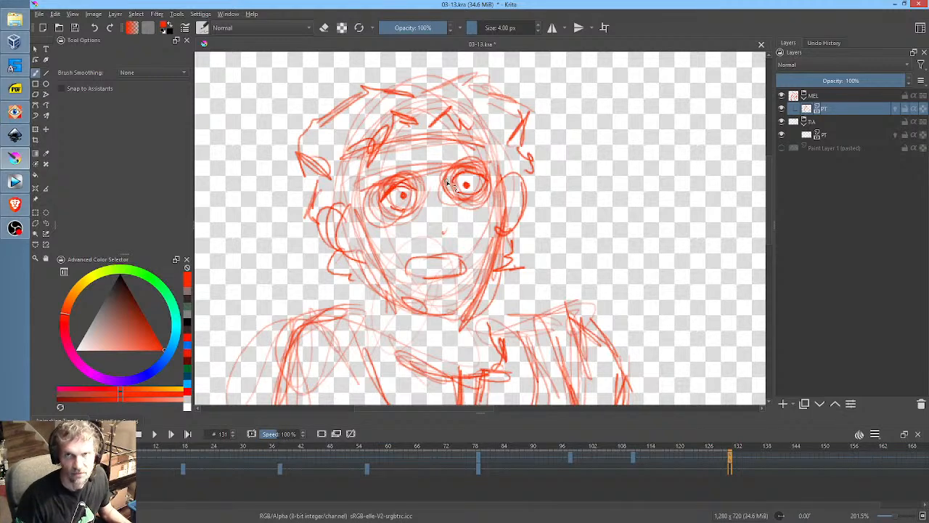
pyautogui.press(',')
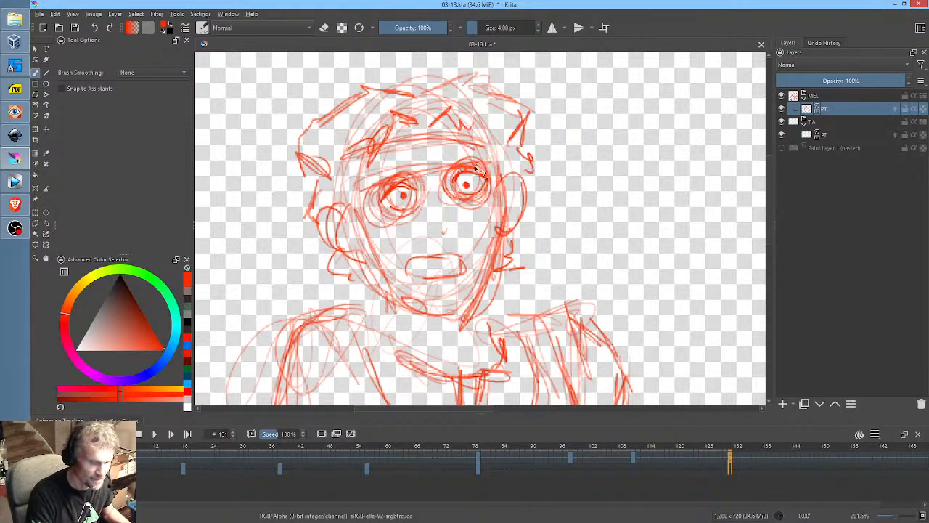
pyautogui.press('.')
pyautogui.moveTo(459, 170); pyautogui.dragTo(443, 164)
pyautogui.moveTo(397, 182)
pyautogui.mouseDown()
pyautogui.moveTo(404, 187)
pyautogui.moveTo(420, 165)
pyautogui.moveTo(453, 172)
pyautogui.mouseUp()
pyautogui.press(',')
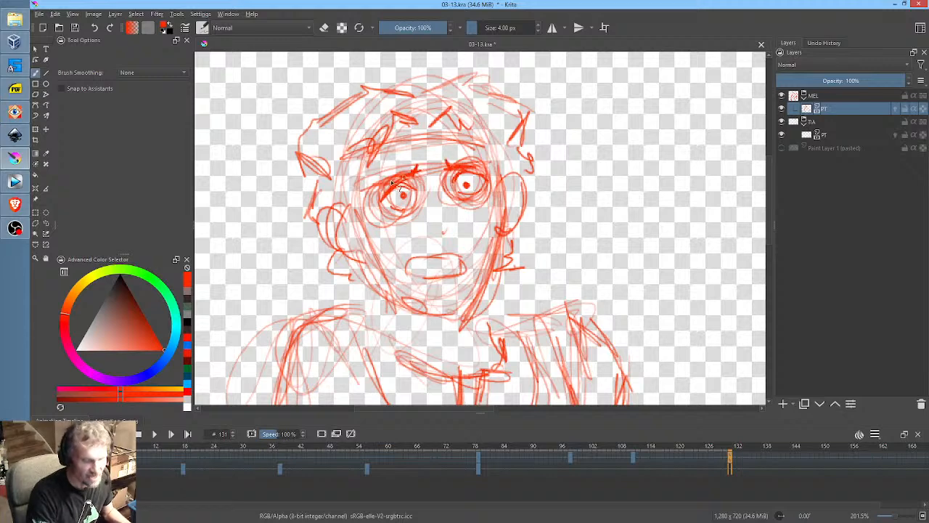
pyautogui.press('.')
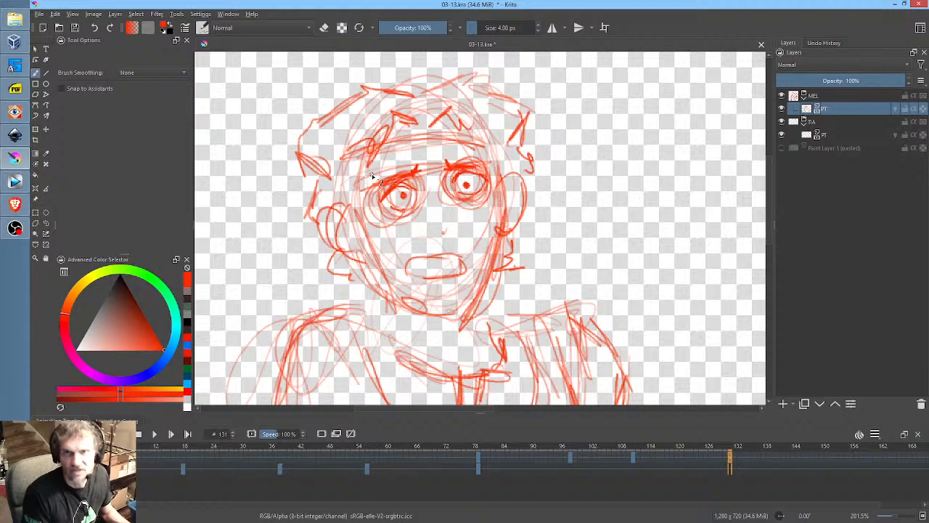
# Compare MEL's head on frames 111 and 131, drawing the nose and reinforcing the pupils and upper lip on frame 131
pyautogui.hotkey('alt', ',')
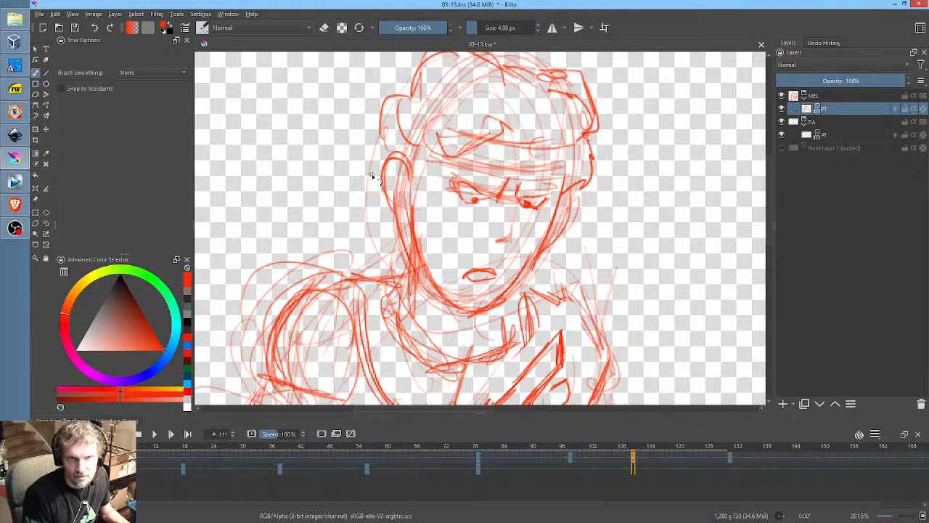
pyautogui.hotkey('alt', '.')
pyautogui.hotkey('alt', ',')
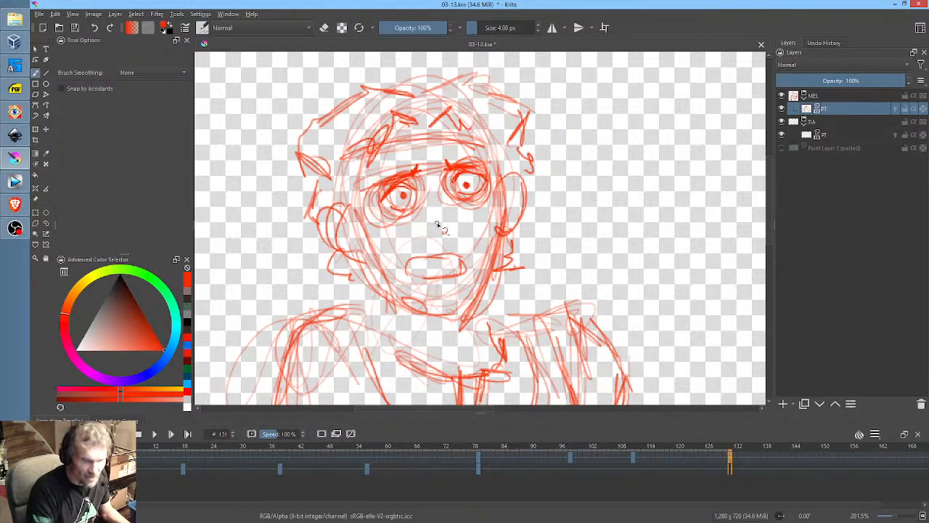
pyautogui.hotkey('alt', '.')
pyautogui.hotkey('alt', ',')
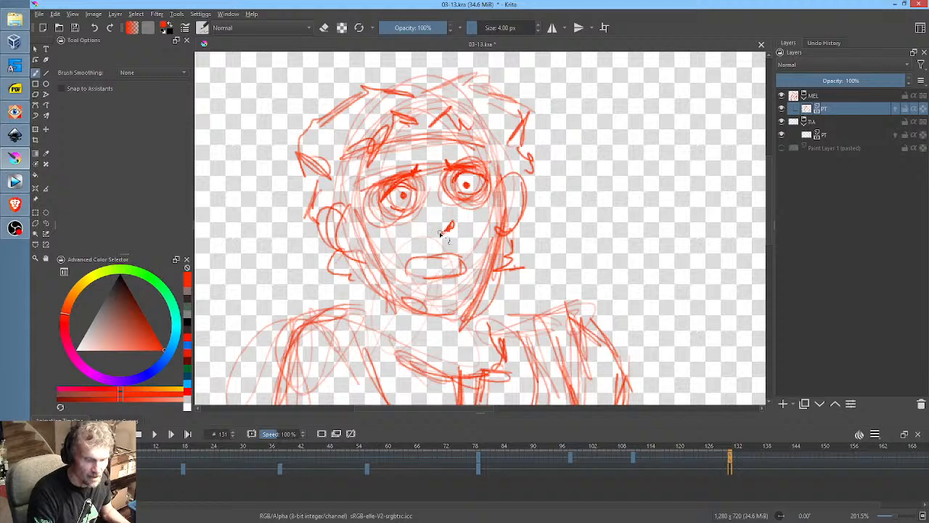
pyautogui.hotkey('alt', '.')
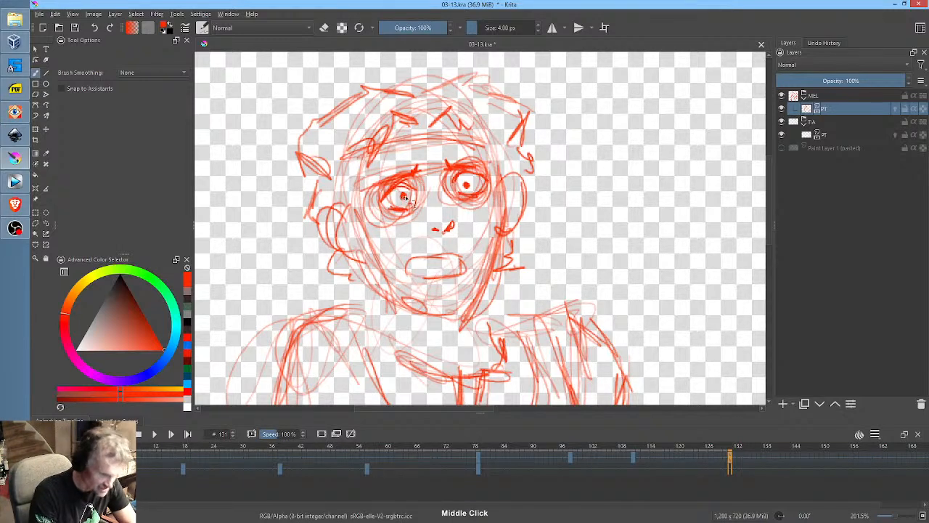
pyautogui.moveTo(469, 186); pyautogui.dragTo(467, 183)
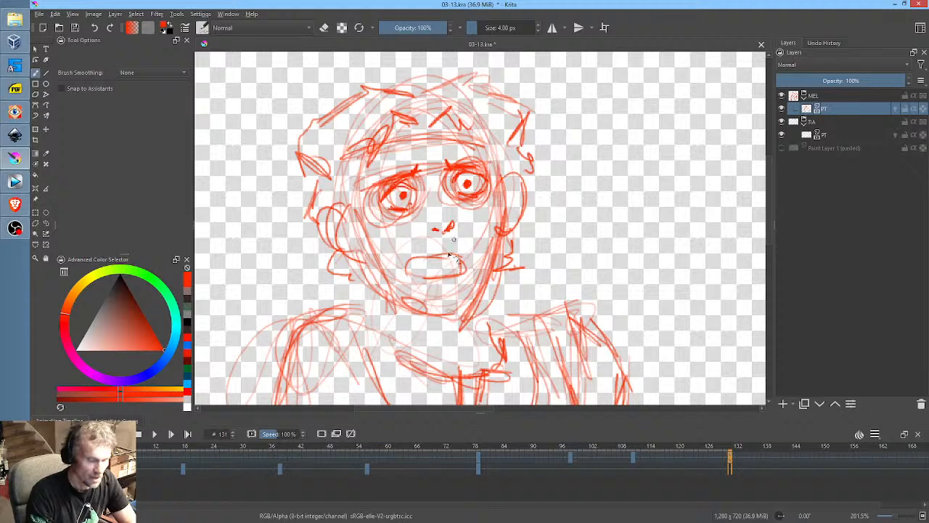
pyautogui.moveTo(435, 256); pyautogui.dragTo(419, 258)
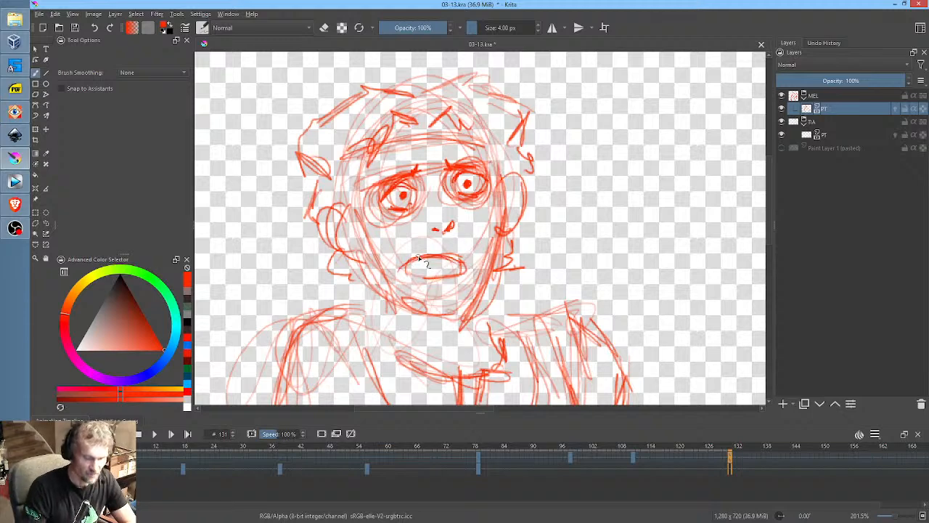
# On frame 111, reinforce the underside of MEL's nose and undo the surplus stroke
pyautogui.click(637, 459)
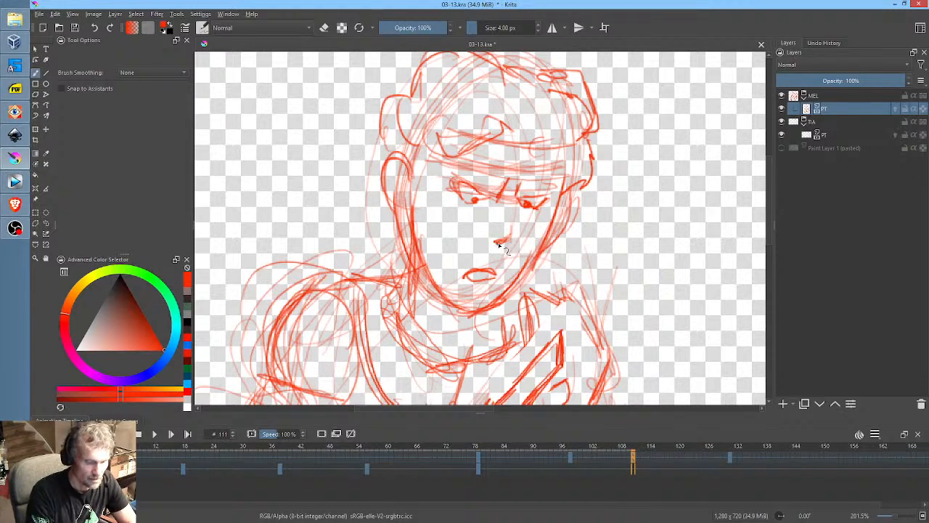
pyautogui.moveTo(495, 244); pyautogui.dragTo(503, 239)
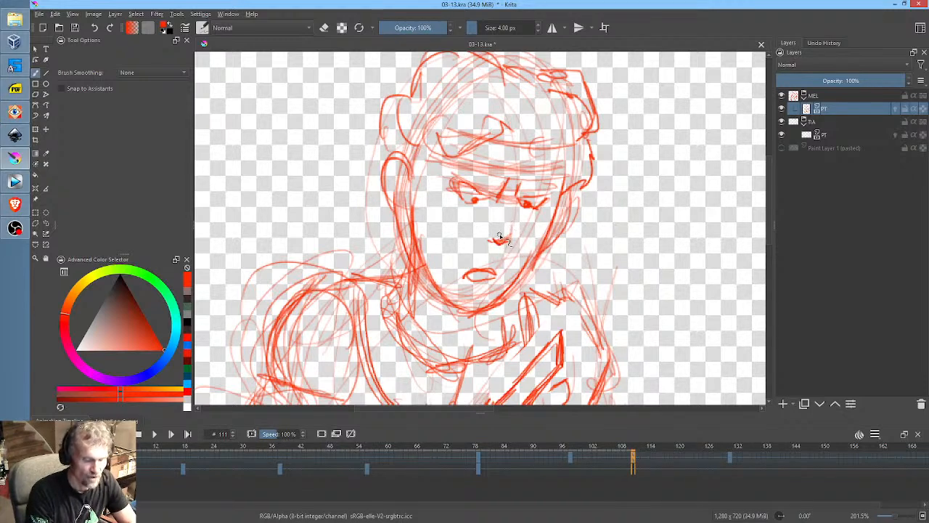
pyautogui.hotkey('ctrl', 'z')
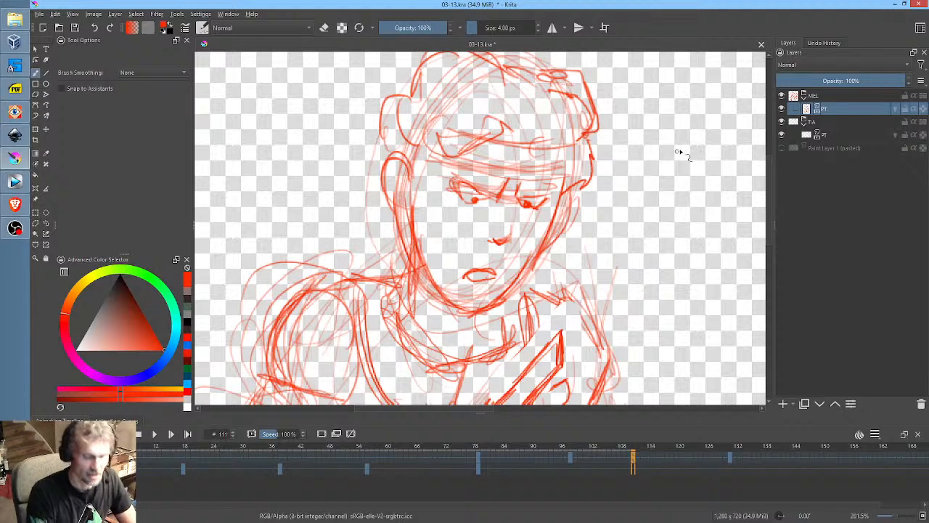
# Sketch a circle divided into wedges beside MEL's head on frame 111, hatching one wedge and labelling it with a dollar sign
pyautogui.moveTo(679, 152)
pyautogui.mouseDown()
pyautogui.moveTo(699, 244)
pyautogui.moveTo(642, 178)
pyautogui.mouseUp()
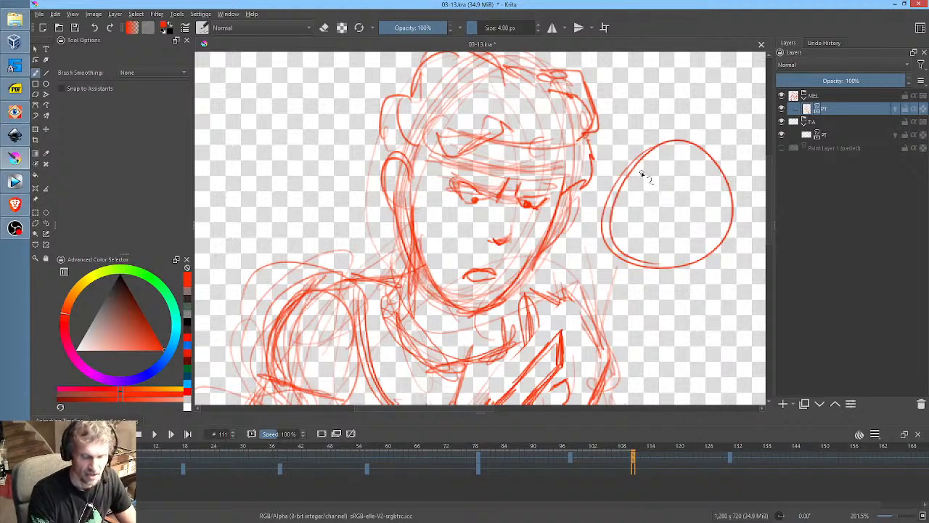
pyautogui.moveTo(622, 175); pyautogui.dragTo(662, 197)
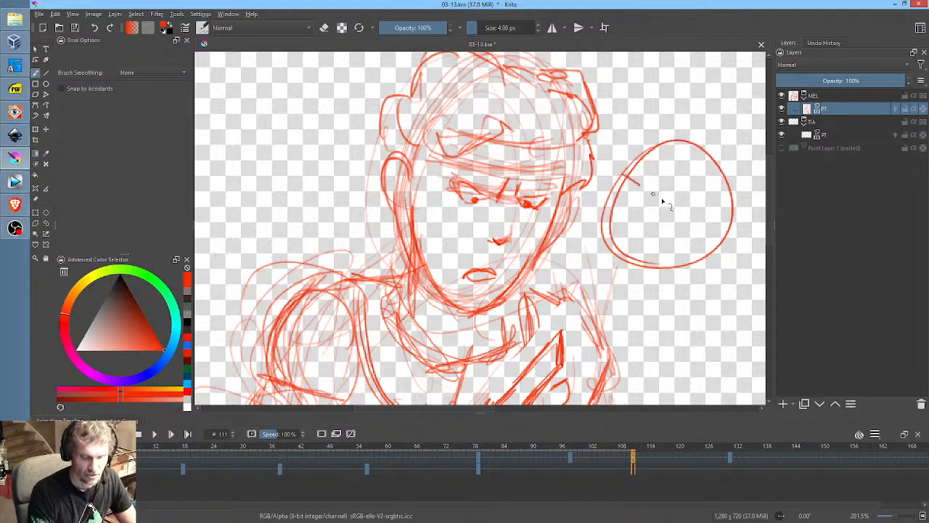
pyautogui.moveTo(660, 144)
pyautogui.mouseDown()
pyautogui.moveTo(662, 191)
pyautogui.moveTo(674, 195)
pyautogui.moveTo(708, 169)
pyautogui.mouseUp()
pyautogui.moveTo(662, 198)
pyautogui.mouseDown()
pyautogui.moveTo(726, 216)
pyautogui.moveTo(671, 269)
pyautogui.moveTo(632, 257)
pyautogui.moveTo(613, 225)
pyautogui.mouseUp()
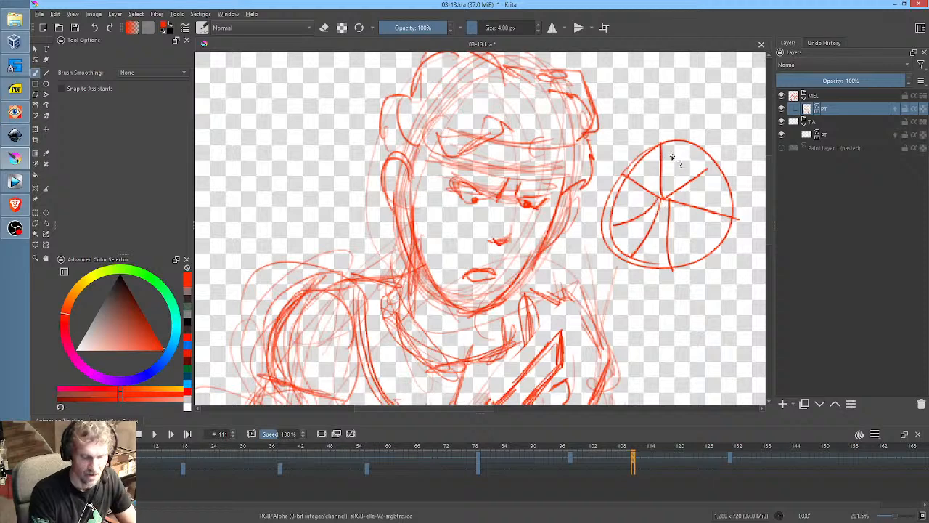
pyautogui.moveTo(664, 193)
pyautogui.mouseDown()
pyautogui.moveTo(670, 146)
pyautogui.moveTo(682, 145)
pyautogui.moveTo(708, 171)
pyautogui.moveTo(696, 139)
pyautogui.moveTo(706, 109)
pyautogui.mouseUp()
pyautogui.moveTo(690, 90)
pyautogui.mouseDown()
pyautogui.moveTo(718, 96)
pyautogui.moveTo(704, 114)
pyautogui.mouseUp()
pyautogui.moveTo(695, 86); pyautogui.dragTo(720, 101)
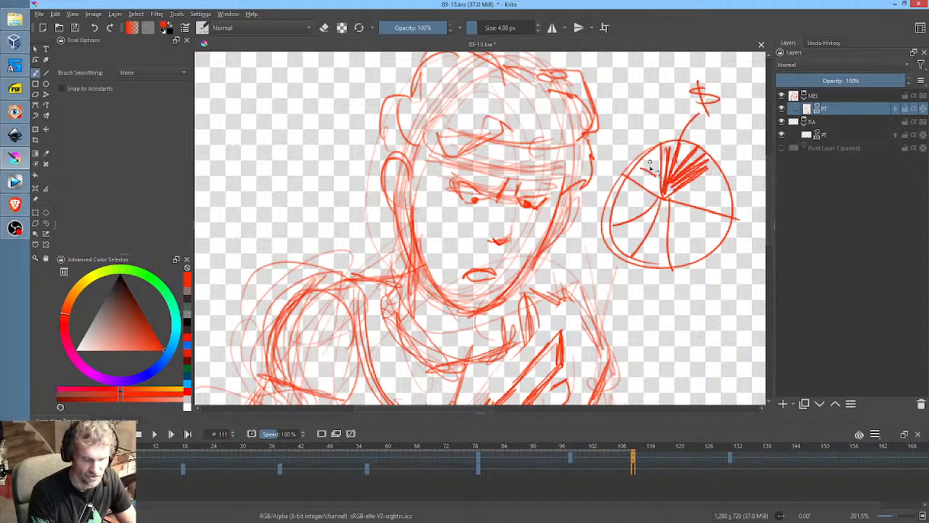
# Mark four wedges of the pie sketch with crosses, scribble in two others and retrace the circle's outer edge
pyautogui.moveTo(644, 165); pyautogui.dragTo(654, 180)
pyautogui.moveTo(654, 166); pyautogui.dragTo(643, 180)
pyautogui.moveTo(627, 200)
pyautogui.mouseDown()
pyautogui.moveTo(638, 213)
pyautogui.moveTo(627, 213)
pyautogui.mouseUp()
pyautogui.moveTo(629, 228)
pyautogui.mouseDown()
pyautogui.moveTo(639, 241)
pyautogui.moveTo(629, 241)
pyautogui.moveTo(660, 256)
pyautogui.mouseUp()
pyautogui.moveTo(660, 243)
pyautogui.mouseDown()
pyautogui.moveTo(694, 229)
pyautogui.moveTo(685, 242)
pyautogui.moveTo(714, 230)
pyautogui.mouseUp()
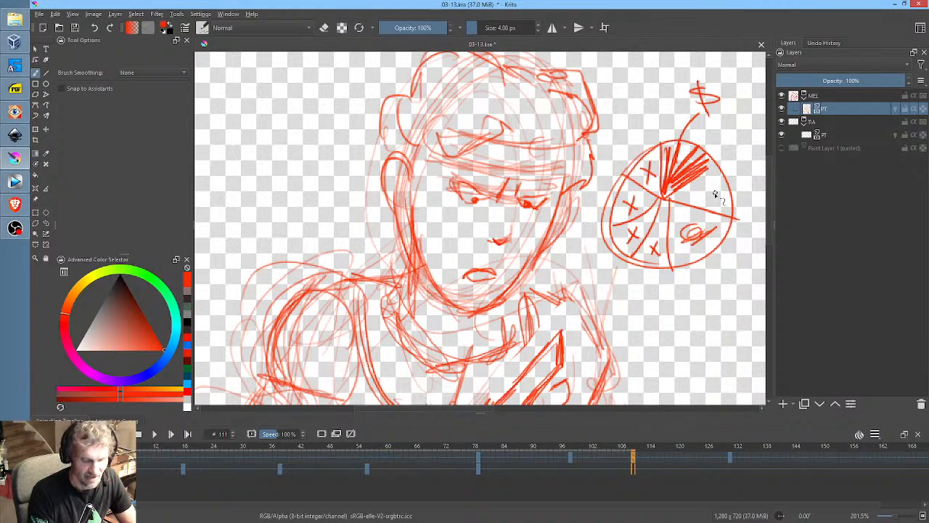
pyautogui.moveTo(690, 190); pyautogui.dragTo(717, 211)
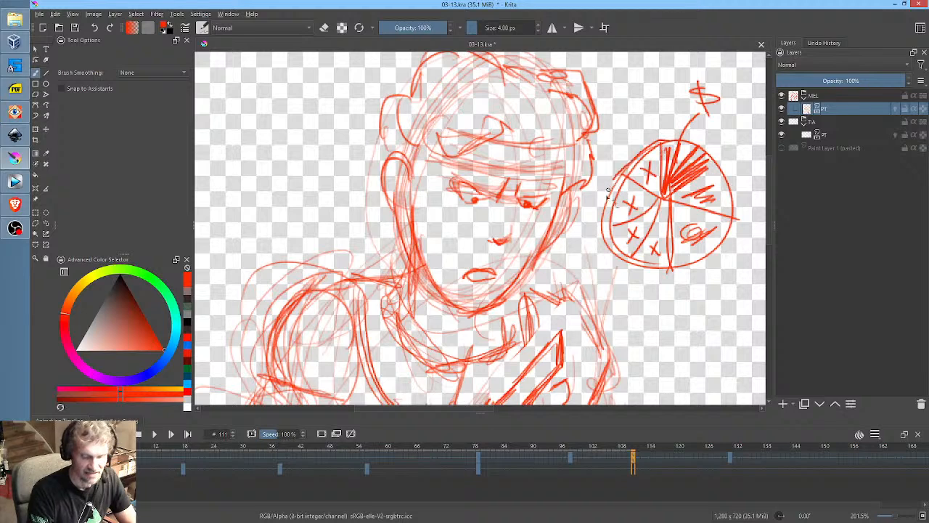
pyautogui.moveTo(609, 190)
pyautogui.mouseDown()
pyautogui.moveTo(656, 272)
pyautogui.moveTo(672, 252)
pyautogui.moveTo(666, 141)
pyautogui.mouseUp()
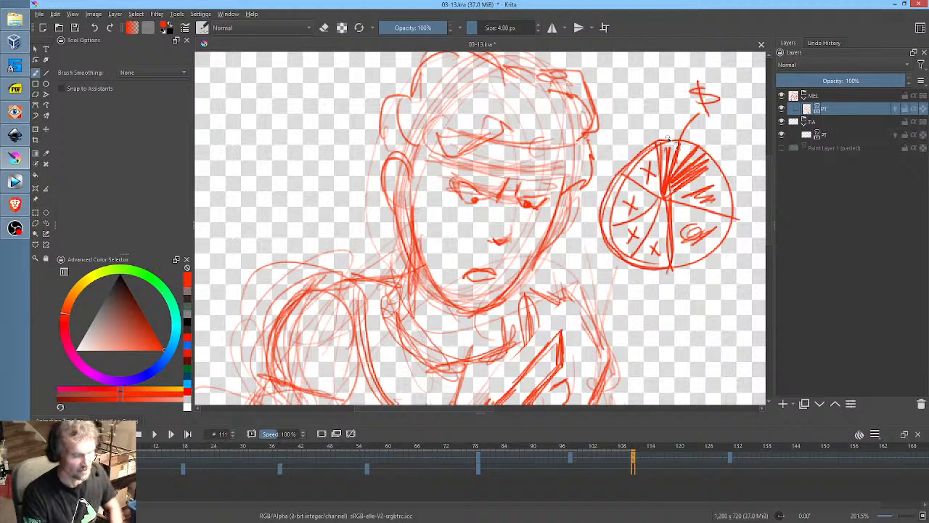
# Erase the whole pie sketch and its dollar sign beside MEL's head
pyautogui.press('p')
pyautogui.moveTo(723, 73)
pyautogui.mouseDown()
pyautogui.moveTo(641, 129)
pyautogui.moveTo(604, 172)
pyautogui.moveTo(593, 239)
pyautogui.moveTo(665, 292)
pyautogui.moveTo(731, 263)
pyautogui.moveTo(740, 104)
pyautogui.mouseUp()
pyautogui.press('Delete')
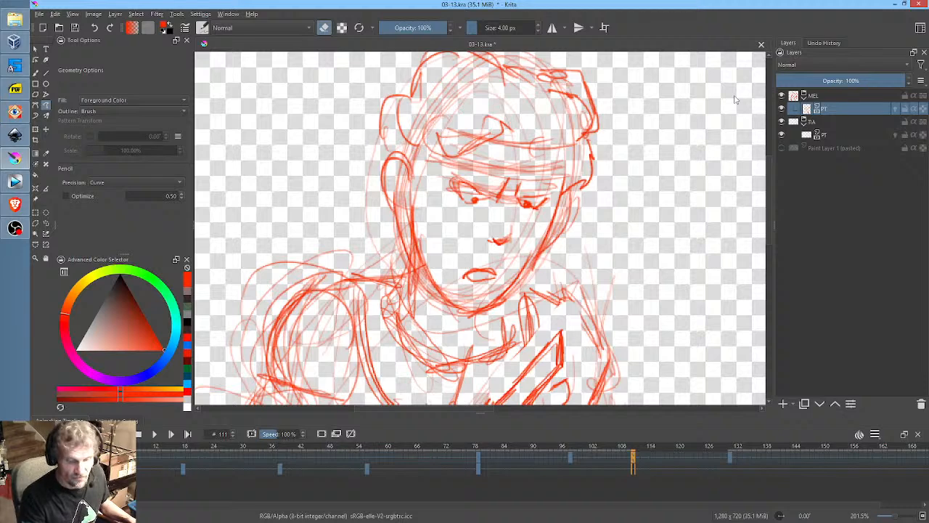
# On frame 111, redraw MEL's outer hair outline with angular curls around the crown and sides, adding small curls behind the ear
pyautogui.press('b')
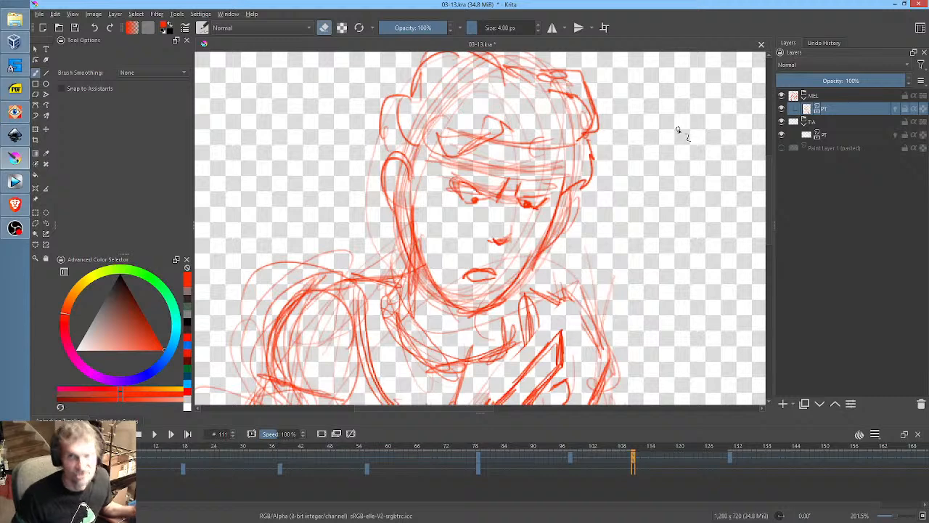
pyautogui.middleClick(539, 148)
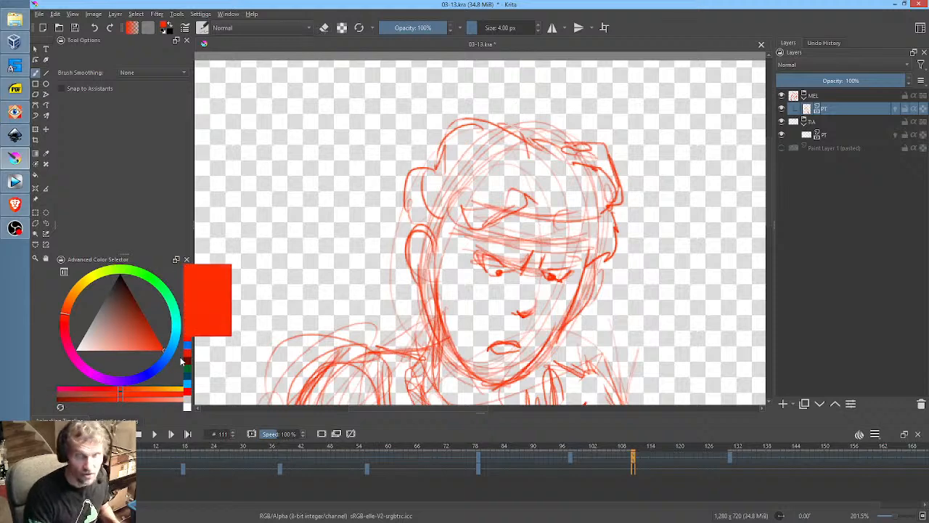
pyautogui.moveTo(520, 134)
pyautogui.mouseDown()
pyautogui.moveTo(465, 114)
pyautogui.moveTo(427, 154)
pyautogui.moveTo(446, 116)
pyautogui.moveTo(440, 170)
pyautogui.moveTo(403, 175)
pyautogui.moveTo(409, 211)
pyautogui.mouseUp()
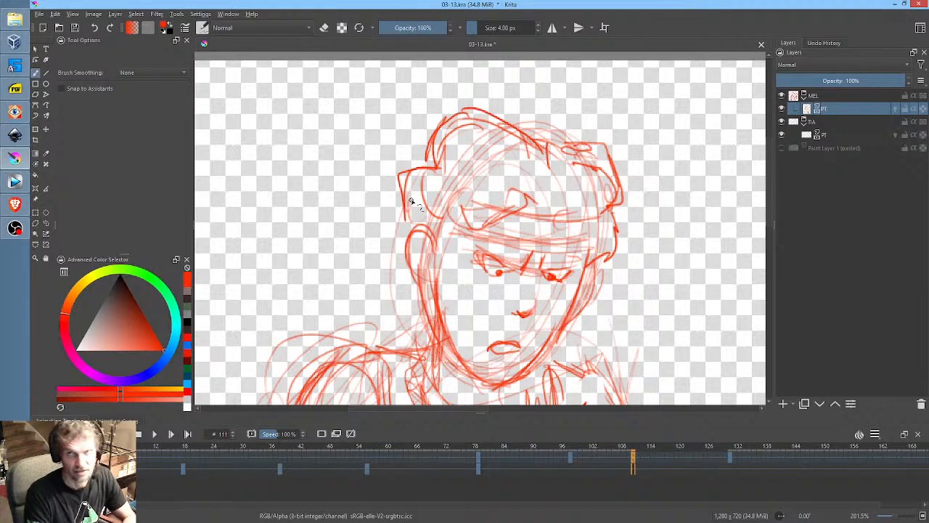
pyautogui.moveTo(535, 135)
pyautogui.mouseDown()
pyautogui.moveTo(612, 154)
pyautogui.moveTo(634, 179)
pyautogui.moveTo(620, 165)
pyautogui.moveTo(631, 169)
pyautogui.moveTo(619, 191)
pyautogui.moveTo(625, 211)
pyautogui.moveTo(612, 209)
pyautogui.moveTo(622, 249)
pyautogui.moveTo(603, 267)
pyautogui.mouseUp()
pyautogui.moveTo(445, 169); pyautogui.dragTo(408, 218)
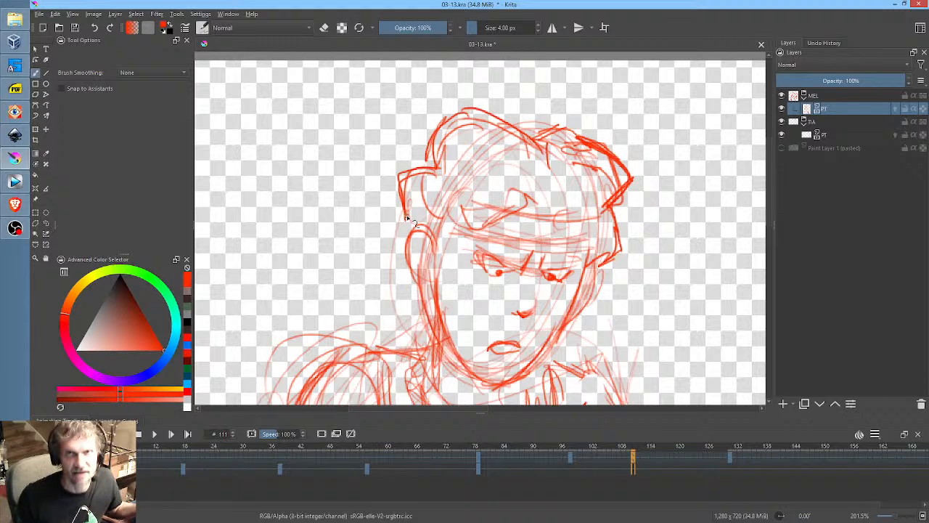
pyautogui.moveTo(410, 222)
pyautogui.mouseDown()
pyautogui.moveTo(394, 266)
pyautogui.moveTo(404, 292)
pyautogui.moveTo(423, 297)
pyautogui.mouseUp()
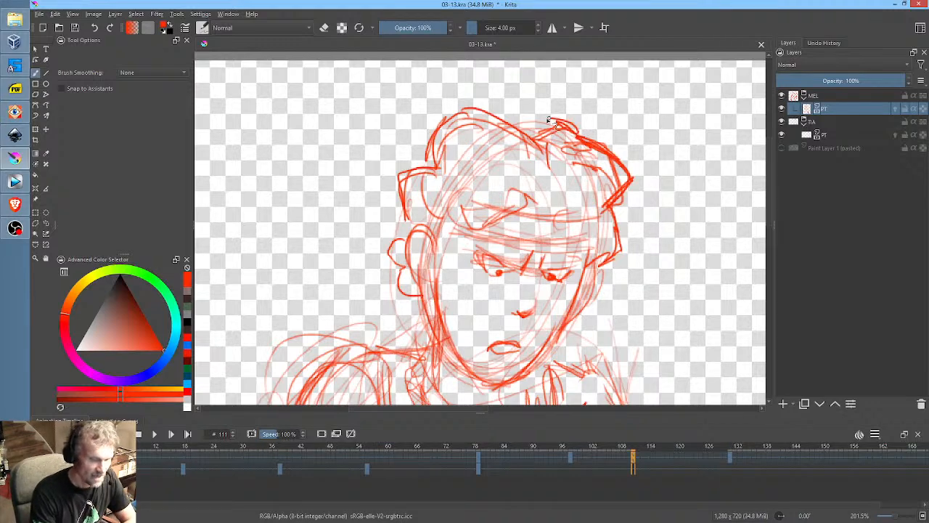
# On frame 111, round off the curl on top of MEL's head and strengthen the hair outline along both sides
pyautogui.moveTo(548, 120)
pyautogui.mouseDown()
pyautogui.moveTo(524, 132)
pyautogui.moveTo(606, 148)
pyautogui.moveTo(613, 137)
pyautogui.moveTo(523, 137)
pyautogui.moveTo(468, 116)
pyautogui.moveTo(438, 148)
pyautogui.mouseUp()
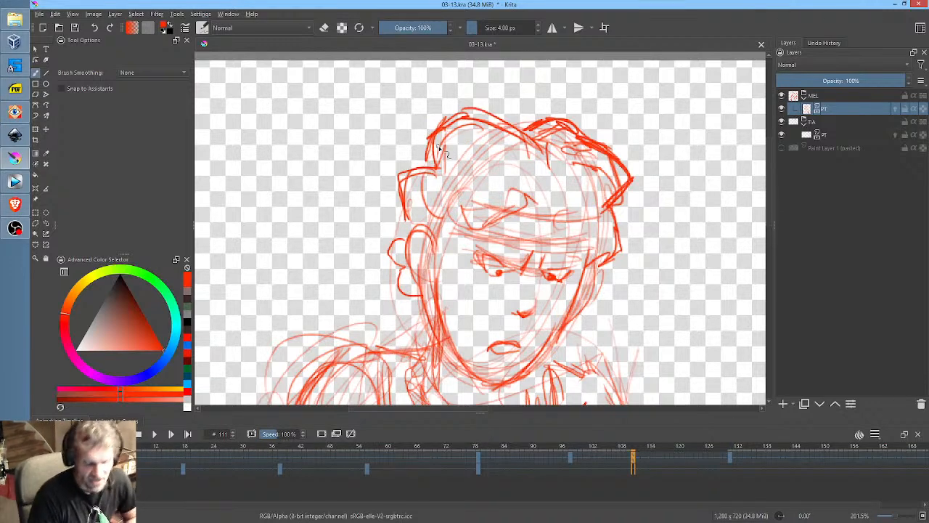
pyautogui.moveTo(630, 166)
pyautogui.mouseDown()
pyautogui.moveTo(616, 208)
pyautogui.moveTo(614, 246)
pyautogui.mouseUp()
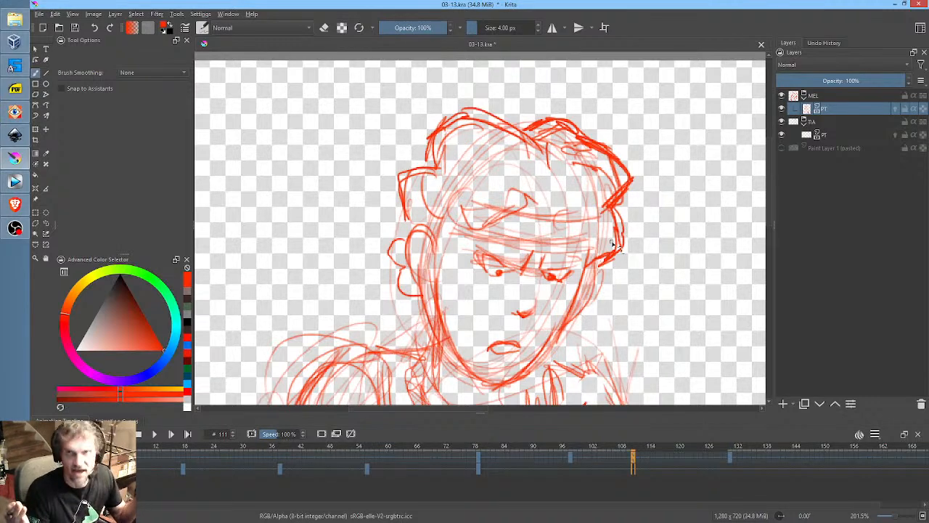
pyautogui.moveTo(541, 123)
pyautogui.mouseDown()
pyautogui.moveTo(480, 113)
pyautogui.moveTo(500, 115)
pyautogui.moveTo(449, 110)
pyautogui.moveTo(438, 165)
pyautogui.moveTo(405, 208)
pyautogui.mouseUp()
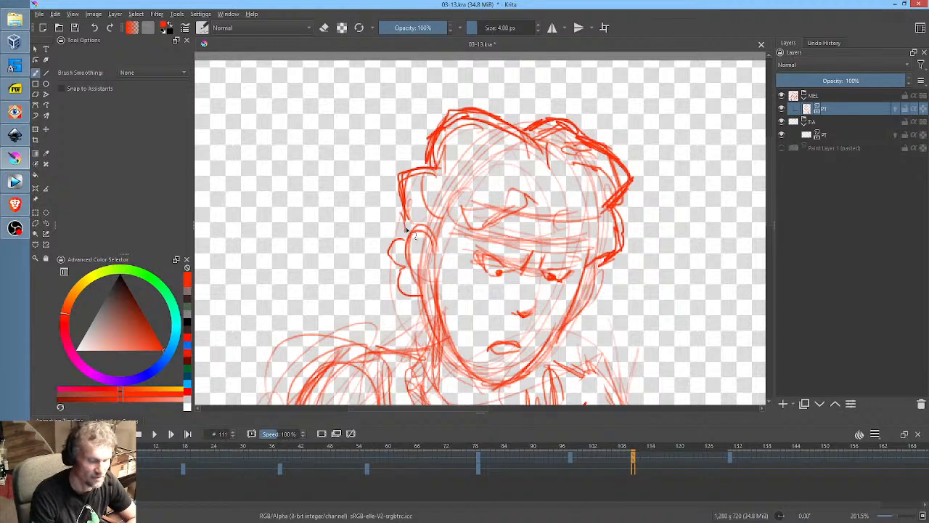
# On frame 111, sharpen the curls around MEL's ear, add small curls beside the opposite cheek and darken the zigzag hairline over the forehead
pyautogui.moveTo(410, 253)
pyautogui.mouseDown()
pyautogui.moveTo(392, 240)
pyautogui.moveTo(385, 273)
pyautogui.moveTo(406, 279)
pyautogui.moveTo(410, 302)
pyautogui.moveTo(426, 295)
pyautogui.mouseUp()
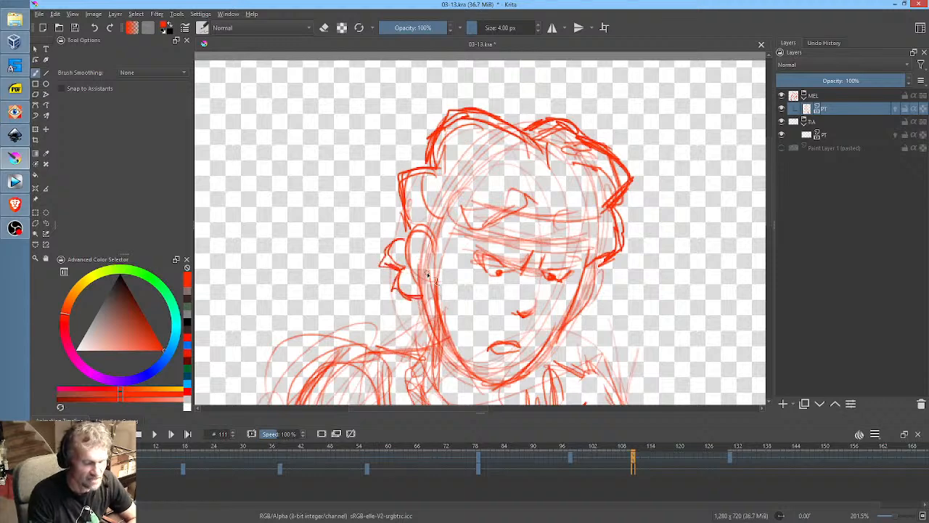
pyautogui.moveTo(593, 292)
pyautogui.mouseDown()
pyautogui.moveTo(580, 317)
pyautogui.moveTo(595, 272)
pyautogui.mouseUp()
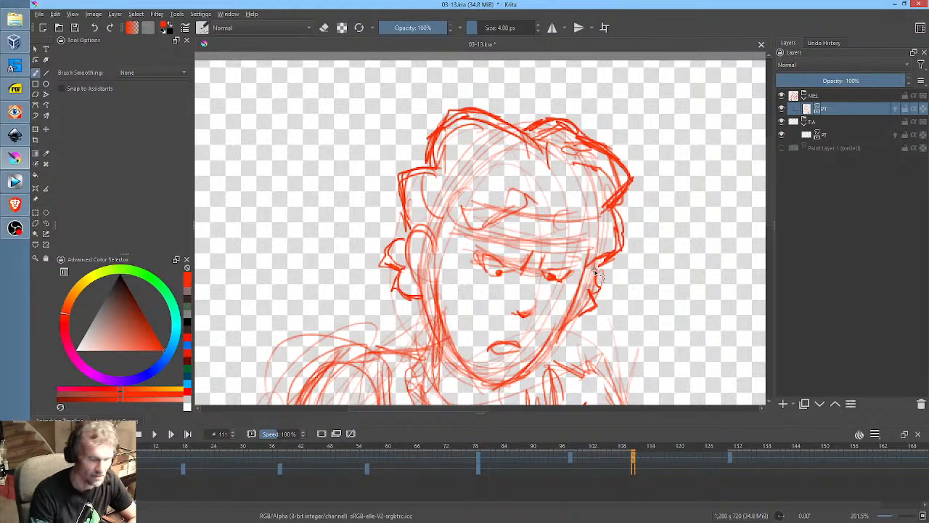
pyautogui.moveTo(413, 225)
pyautogui.mouseDown()
pyautogui.moveTo(397, 197)
pyautogui.moveTo(425, 175)
pyautogui.moveTo(402, 184)
pyautogui.moveTo(405, 228)
pyautogui.moveTo(420, 193)
pyautogui.moveTo(411, 226)
pyautogui.moveTo(382, 249)
pyautogui.moveTo(384, 262)
pyautogui.moveTo(407, 261)
pyautogui.mouseUp()
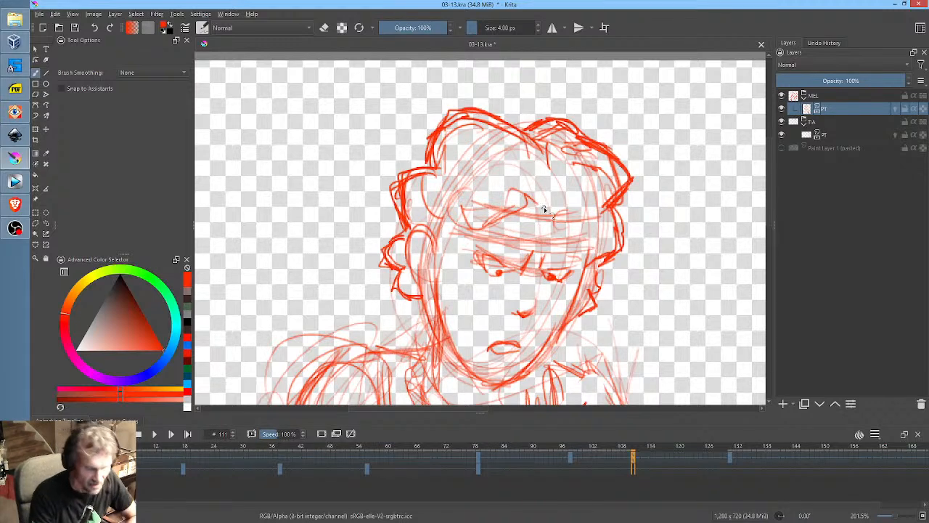
pyautogui.moveTo(544, 208)
pyautogui.mouseDown()
pyautogui.moveTo(501, 225)
pyautogui.moveTo(571, 197)
pyautogui.moveTo(579, 231)
pyautogui.moveTo(599, 231)
pyautogui.moveTo(571, 206)
pyautogui.moveTo(586, 227)
pyautogui.moveTo(456, 232)
pyautogui.mouseUp()
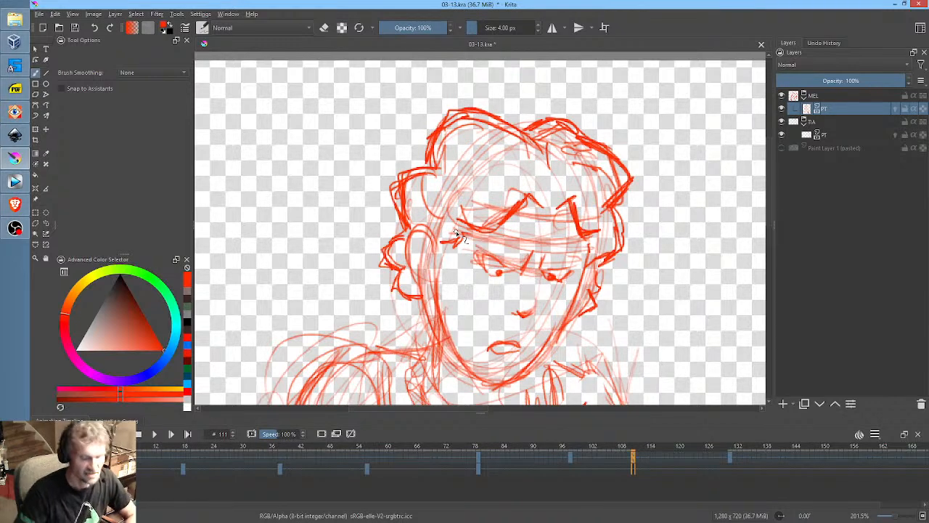
# Flip through MEL's key poses on frames 0, 79, 98, 111 and 131 to compare the hair and faces
pyautogui.press(',')
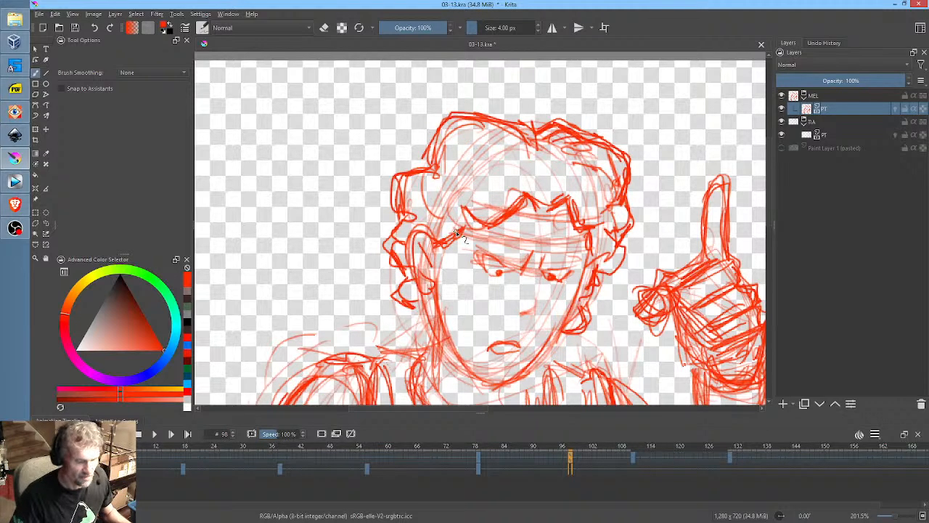
pyautogui.press(',')
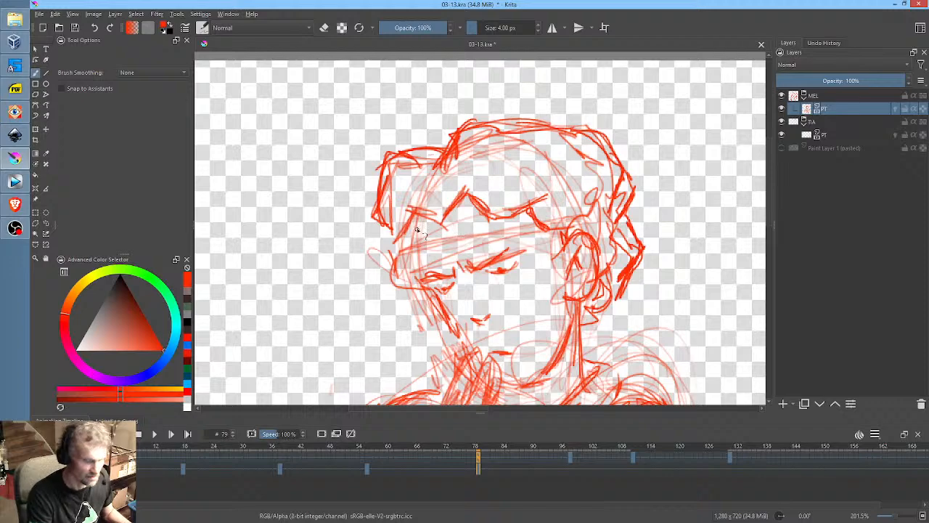
pyautogui.middleClick(416, 242)
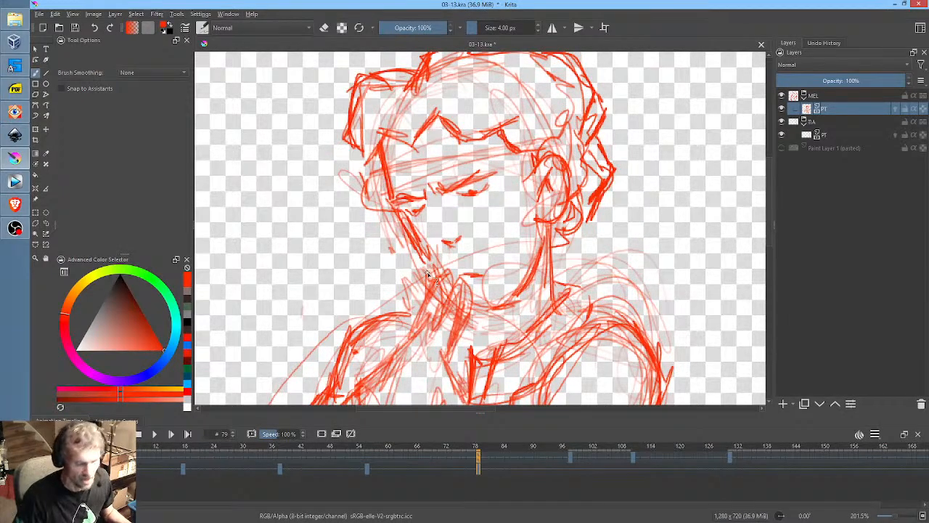
pyautogui.press('Home')
pyautogui.press('Up')
pyautogui.press('Down')
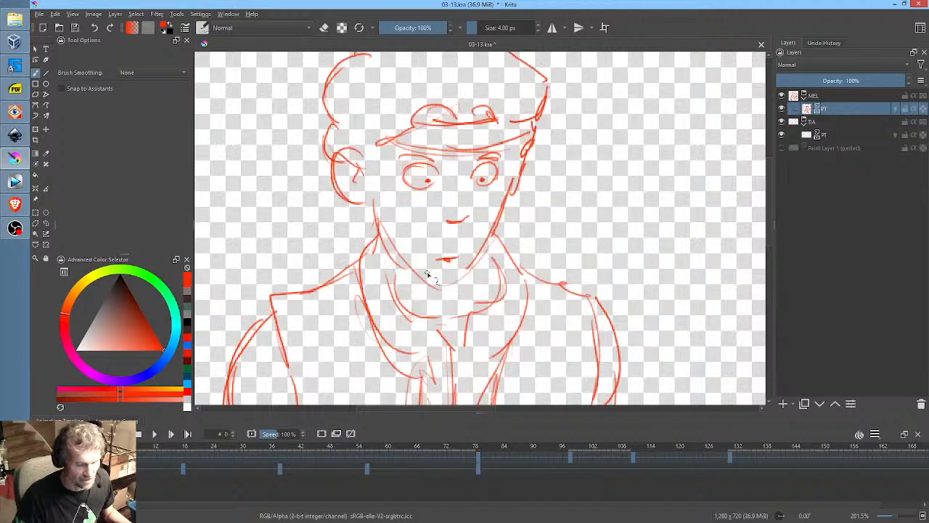
pyautogui.press('Up')
pyautogui.press('Up')
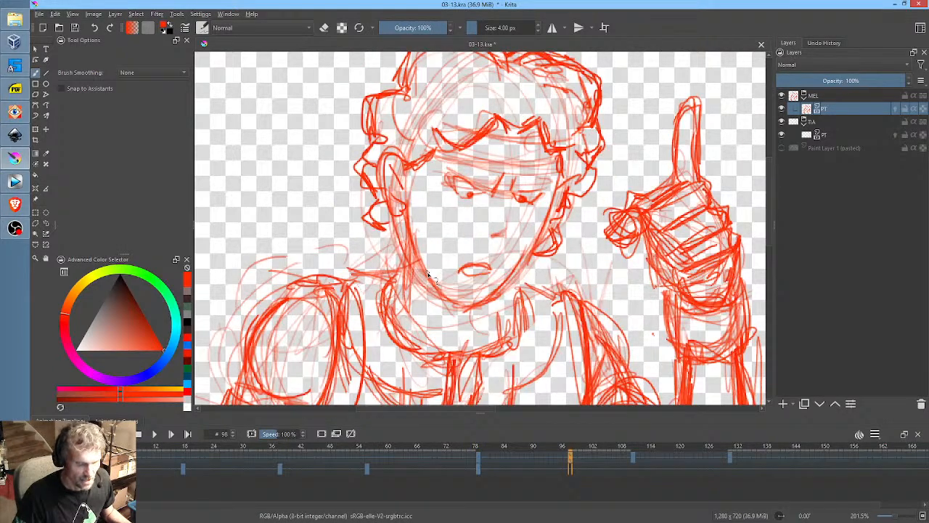
pyautogui.press('Up')
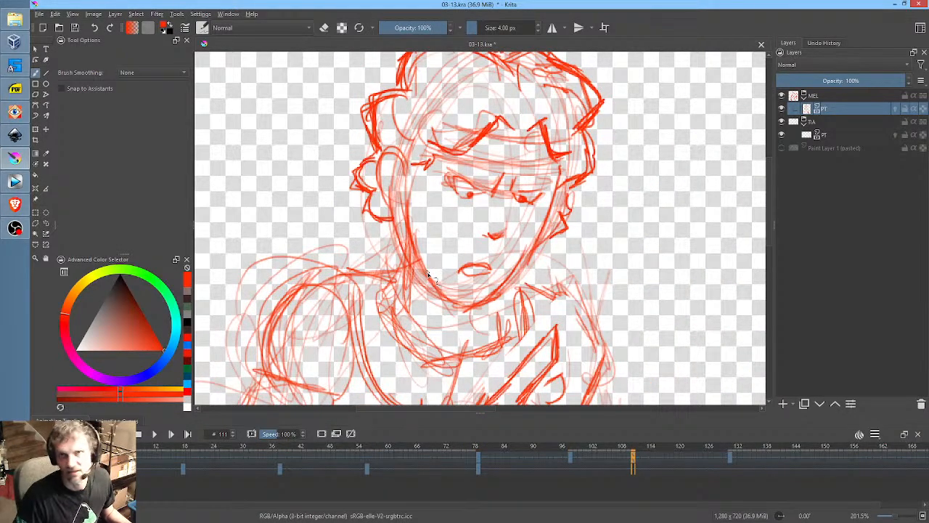
pyautogui.press('Down')
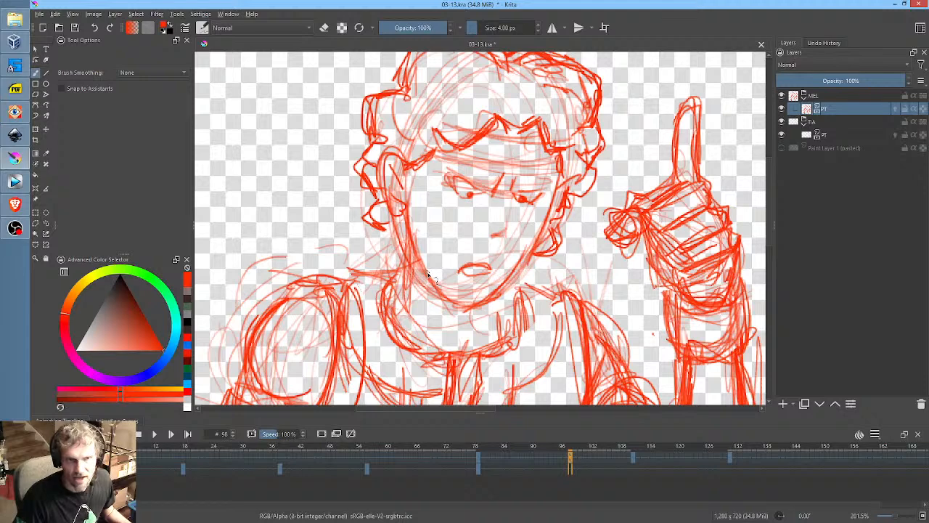
pyautogui.press('Up')
pyautogui.press('Up')
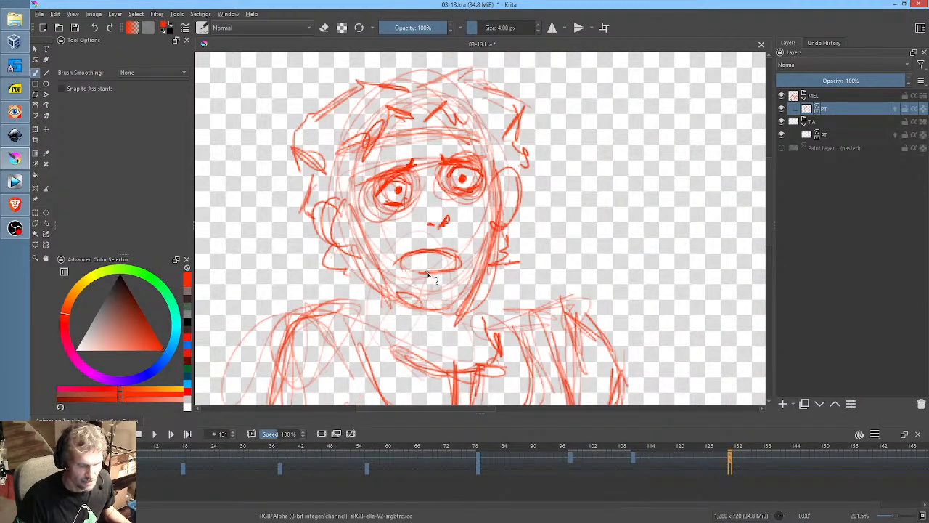
# On frame 131, strengthen MEL's jawline and both ears, comparing the head with the frame 111 pose
pyautogui.moveTo(358, 237)
pyautogui.mouseDown()
pyautogui.moveTo(404, 304)
pyautogui.moveTo(370, 271)
pyautogui.moveTo(436, 312)
pyautogui.moveTo(408, 308)
pyautogui.moveTo(472, 303)
pyautogui.moveTo(462, 311)
pyautogui.moveTo(487, 265)
pyautogui.moveTo(504, 178)
pyautogui.moveTo(508, 218)
pyautogui.mouseUp()
pyautogui.moveTo(340, 218)
pyautogui.mouseDown()
pyautogui.moveTo(321, 235)
pyautogui.moveTo(350, 217)
pyautogui.moveTo(365, 242)
pyautogui.mouseUp()
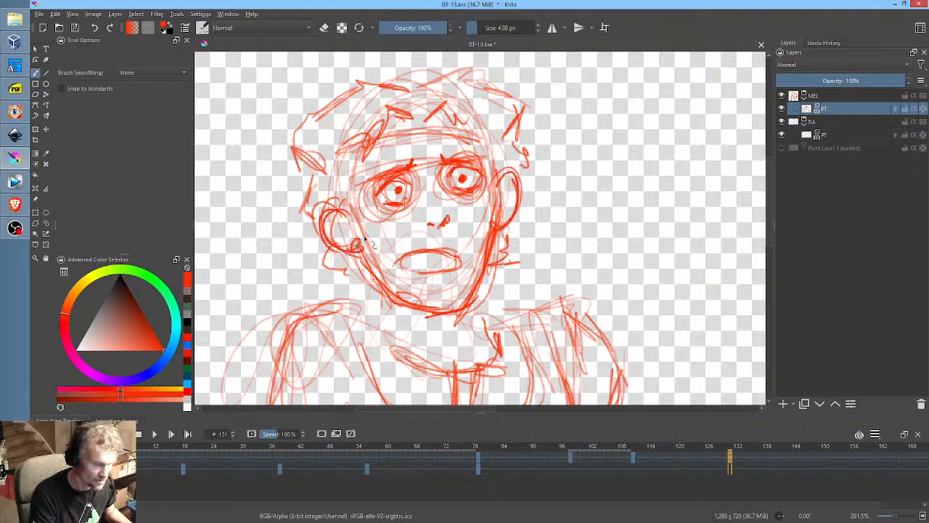
pyautogui.hotkey('alt', 'Left')
pyautogui.hotkey('alt', 'Left')
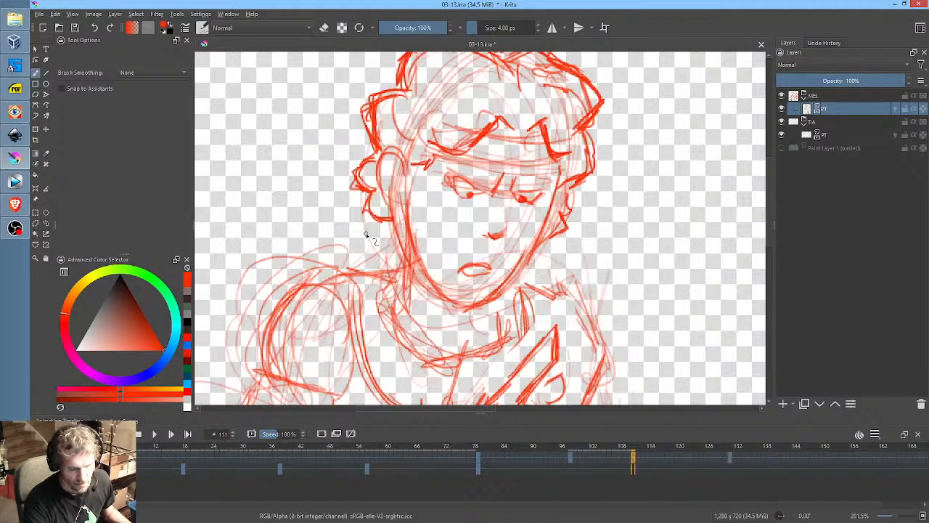
pyautogui.hotkey('alt', 'Right')
pyautogui.hotkey('alt', 'Right')
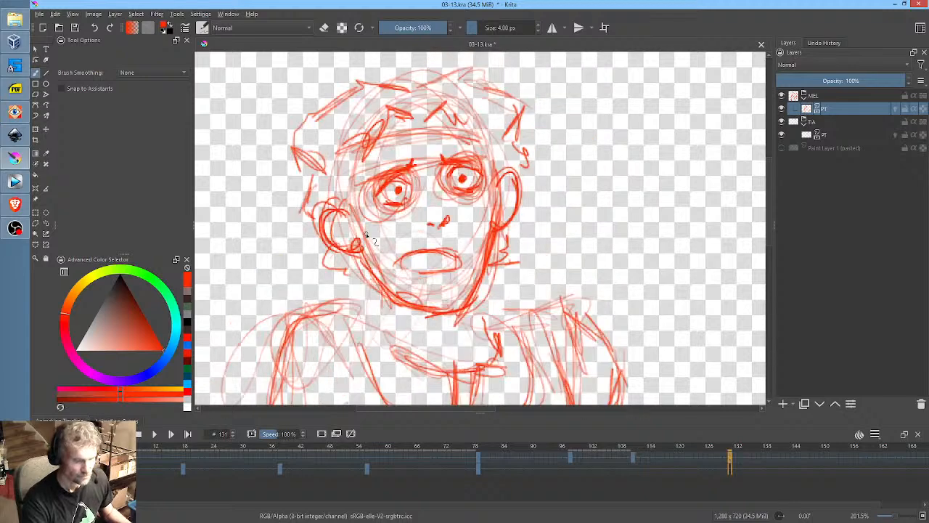
# On frame 131, redraw MEL's outer hair outline with rounded curls across the crown and down both sides
pyautogui.moveTo(411, 90)
pyautogui.mouseDown()
pyautogui.moveTo(379, 84)
pyautogui.moveTo(313, 115)
pyautogui.moveTo(356, 87)
pyautogui.moveTo(291, 155)
pyautogui.moveTo(301, 118)
pyautogui.moveTo(322, 177)
pyautogui.mouseUp()
pyautogui.moveTo(293, 129); pyautogui.dragTo(299, 217)
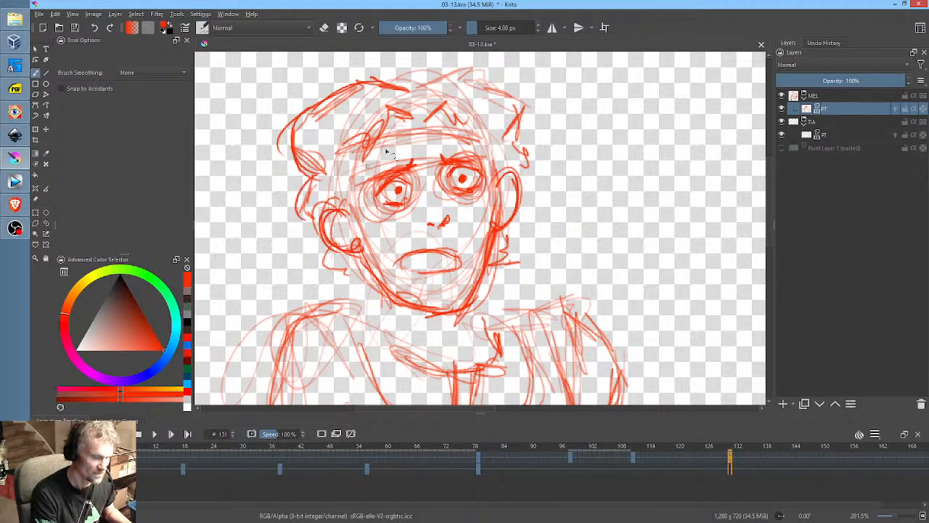
pyautogui.moveTo(419, 90)
pyautogui.mouseDown()
pyautogui.moveTo(497, 79)
pyautogui.moveTo(520, 105)
pyautogui.moveTo(509, 148)
pyautogui.mouseUp()
# Play back the animation with both characters in view and save 03-13.kra
pyautogui.press('-')
pyautogui.press('-')
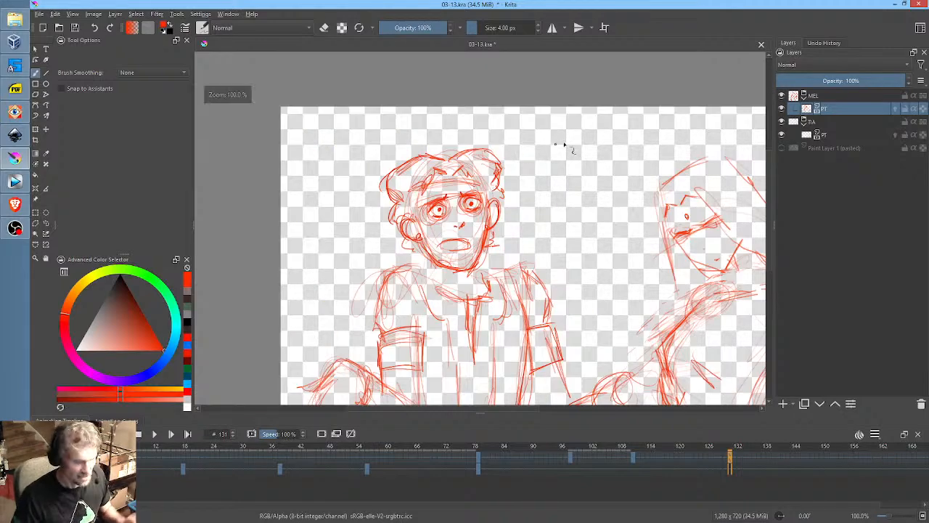
pyautogui.moveTo(589, 271)
pyautogui.mouseDown()
pyautogui.moveTo(539, 236)
pyautogui.moveTo(511, 242)
pyautogui.mouseUp()
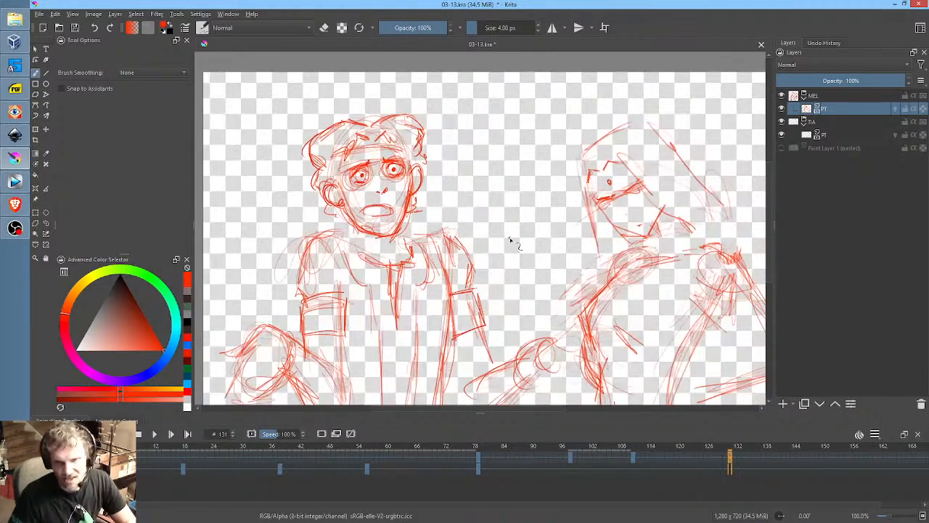
pyautogui.press('-')
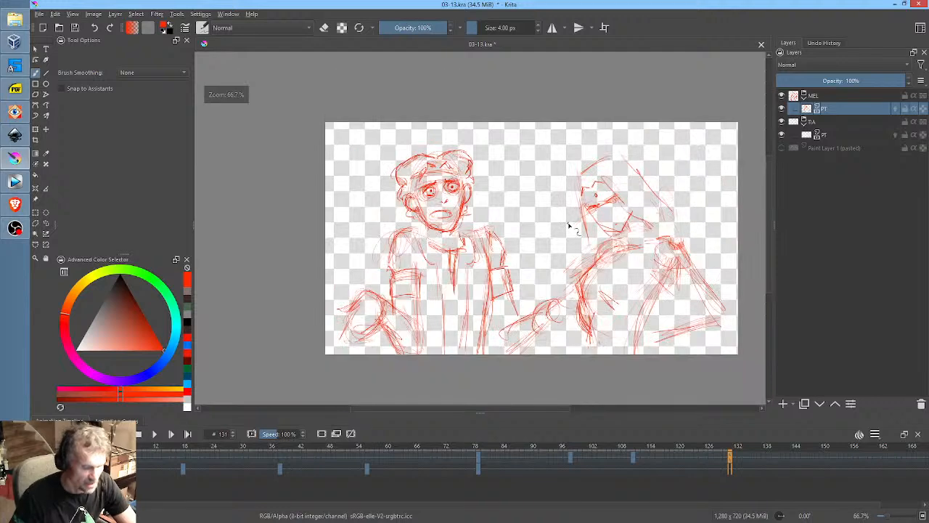
pyautogui.moveTo(570, 229); pyautogui.dragTo(543, 217)
pyautogui.press('+')
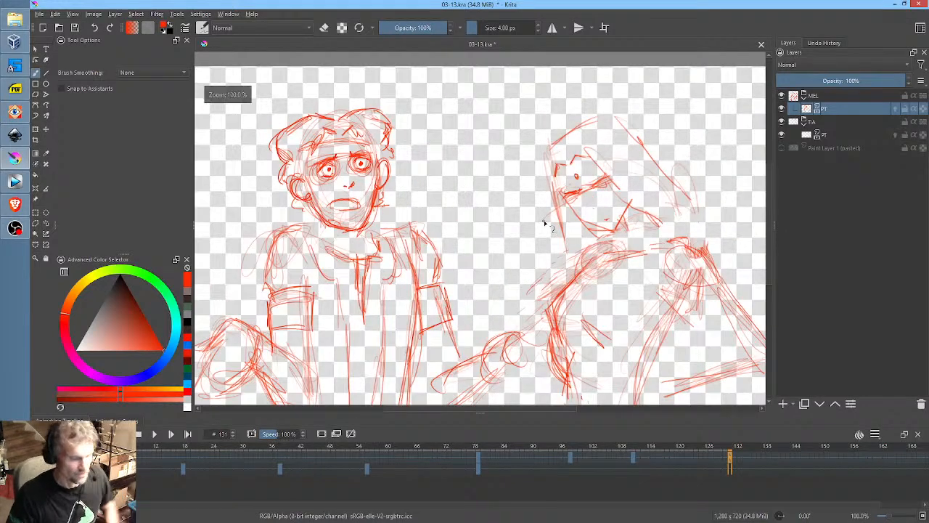
pyautogui.press('space')
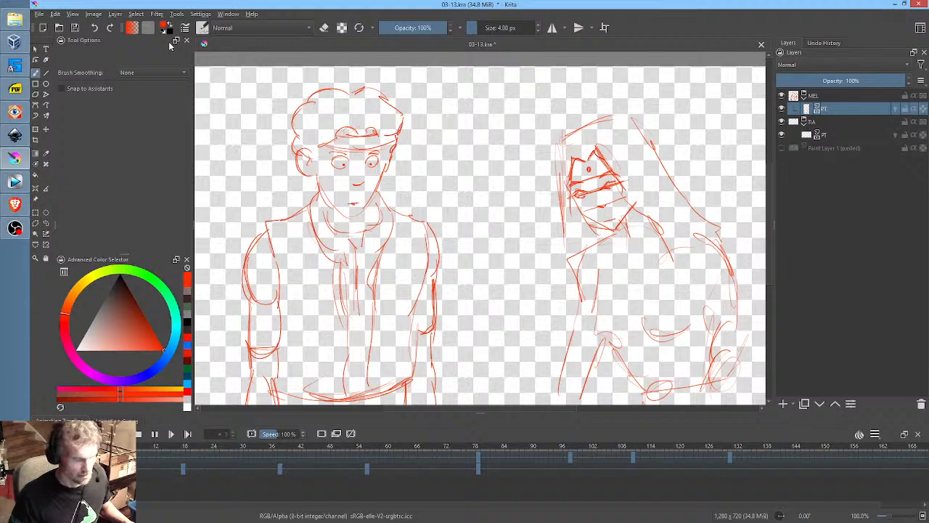
pyautogui.click(75, 28)
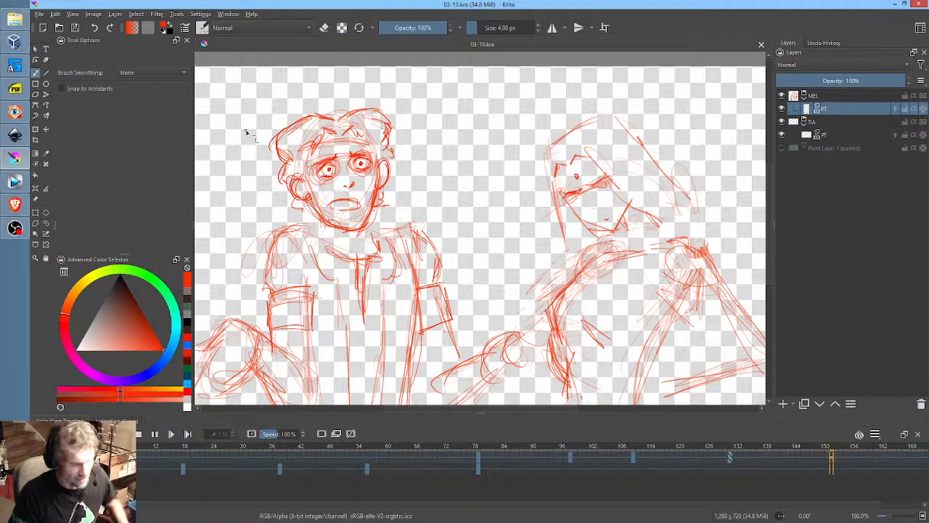
pyautogui.press('space')
# Move MEL's wide-eyed key pose from frame 131 to frame 130 and delete the key pose on frame 111
pyautogui.click(728, 459)
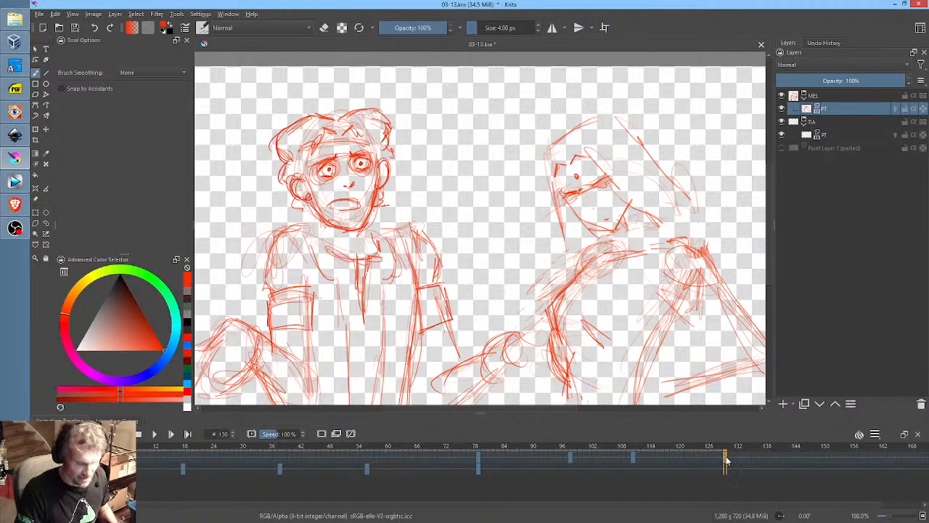
pyautogui.click(572, 459)
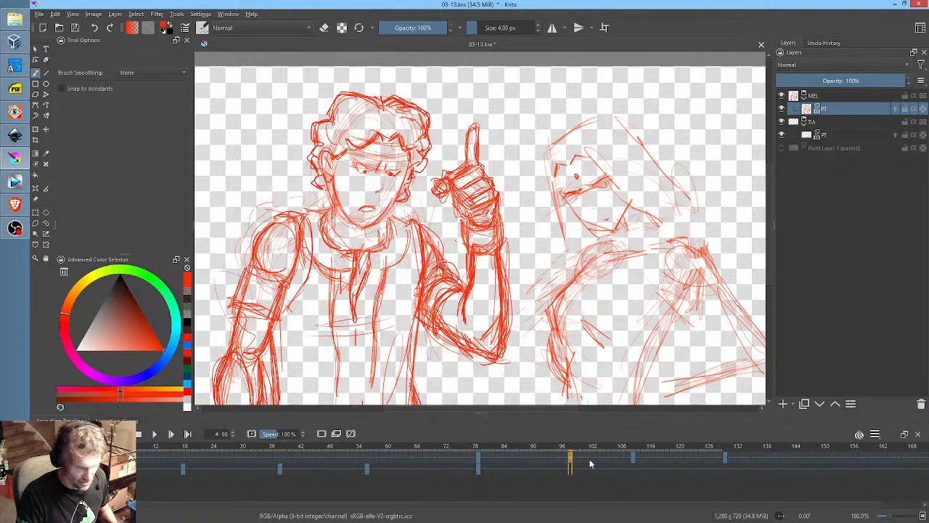
pyautogui.click(633, 458)
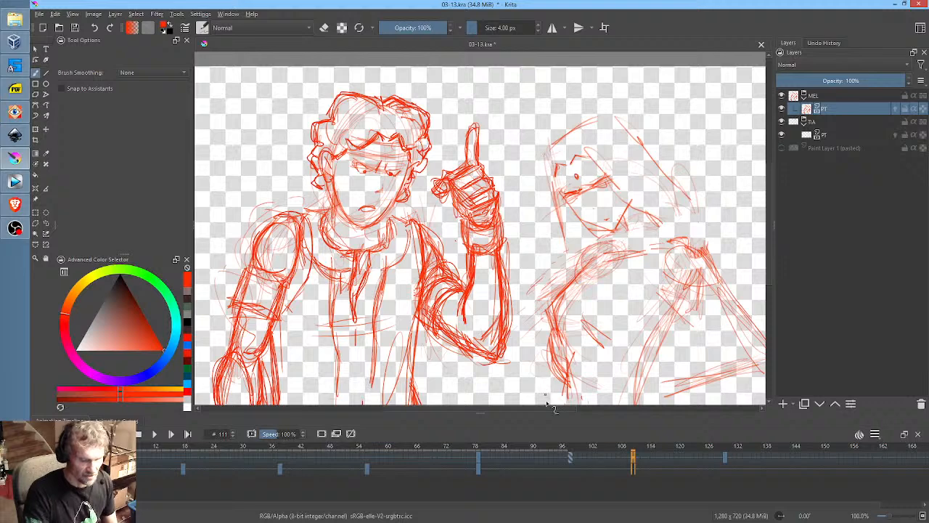
pyautogui.click(570, 456)
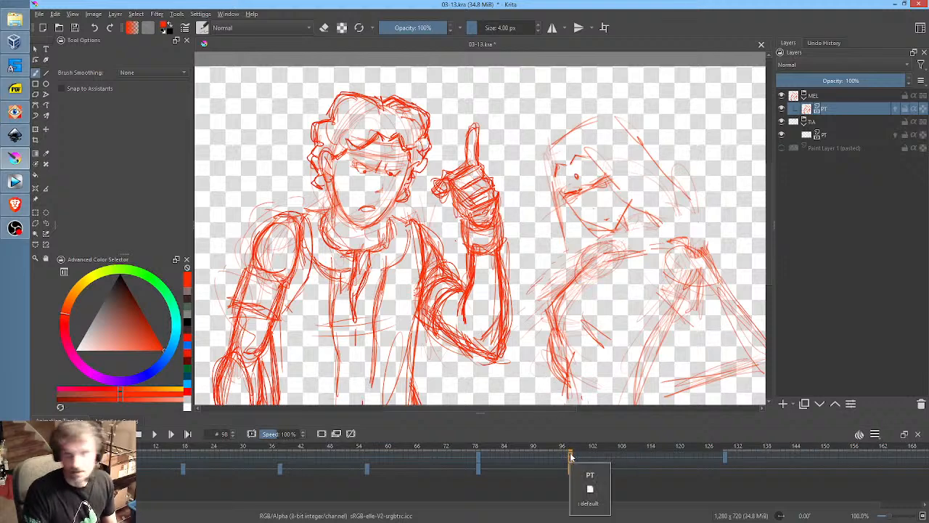
# Play back the animation from shortly before frame 79 to check the timing of MEL's remaining key poses
pyautogui.click(451, 457)
pyautogui.press('space')
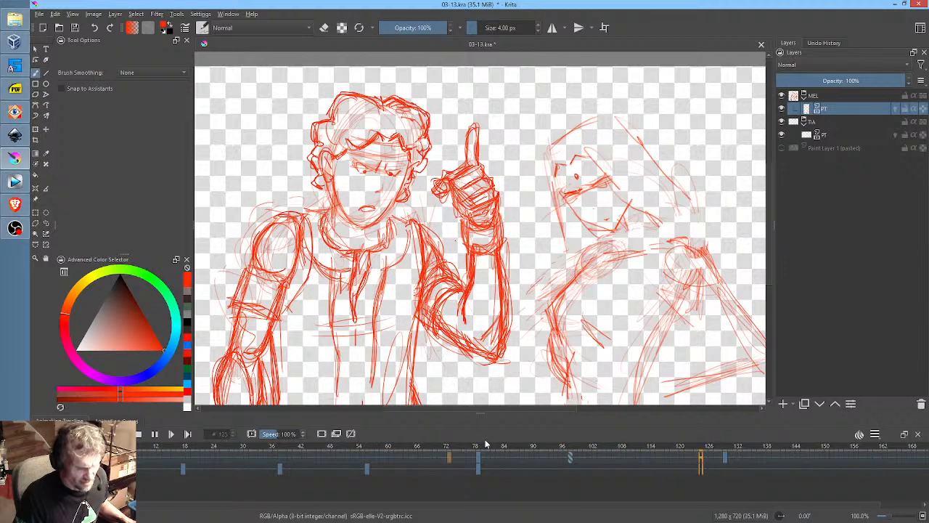
pyautogui.press('space')
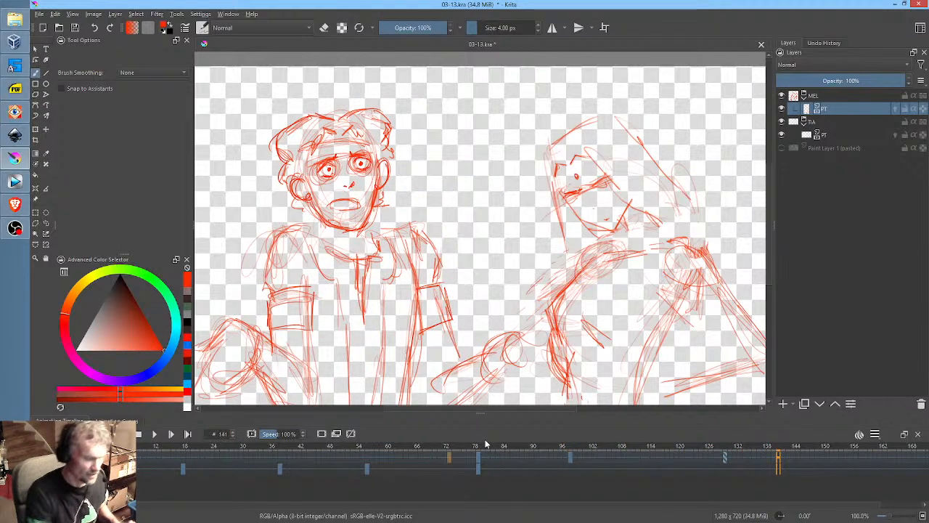
# On frame 130, strengthen the outlines of both of MEL's shoulders and the collar ends beside the neck
pyautogui.click(725, 458)
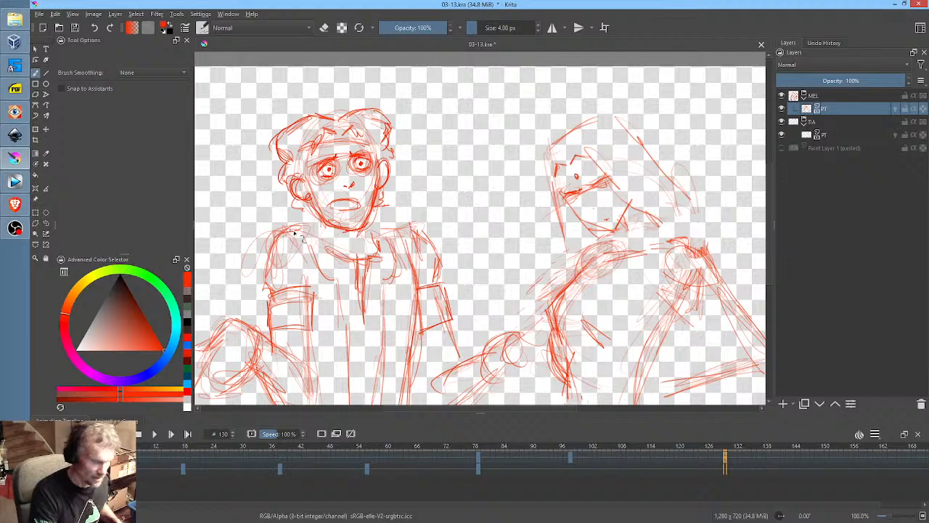
pyautogui.moveTo(278, 244); pyautogui.dragTo(265, 285)
pyautogui.moveTo(413, 234); pyautogui.dragTo(436, 281)
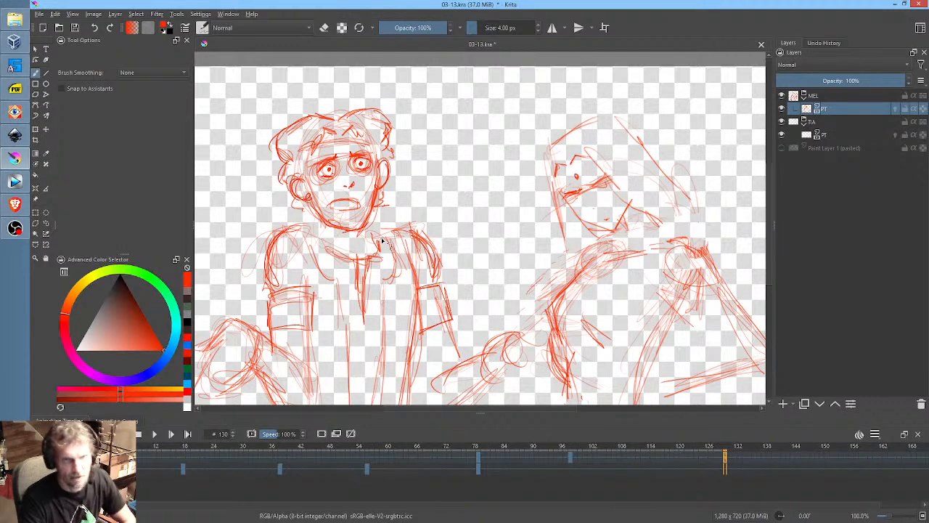
pyautogui.moveTo(304, 227)
pyautogui.mouseDown()
pyautogui.moveTo(317, 254)
pyautogui.moveTo(322, 238)
pyautogui.mouseUp()
pyautogui.moveTo(382, 233)
pyautogui.mouseDown()
pyautogui.moveTo(396, 230)
pyautogui.moveTo(366, 240)
pyautogui.mouseUp()
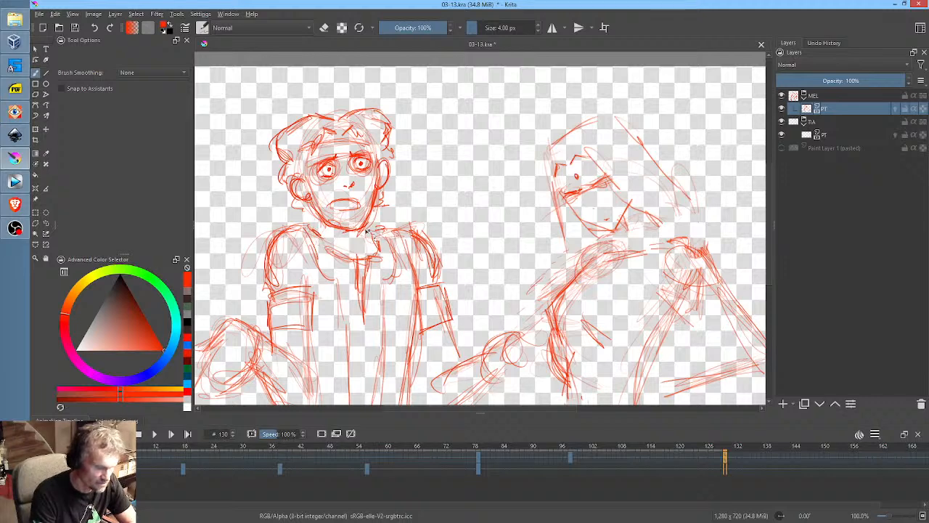
pyautogui.moveTo(305, 223); pyautogui.dragTo(328, 241)
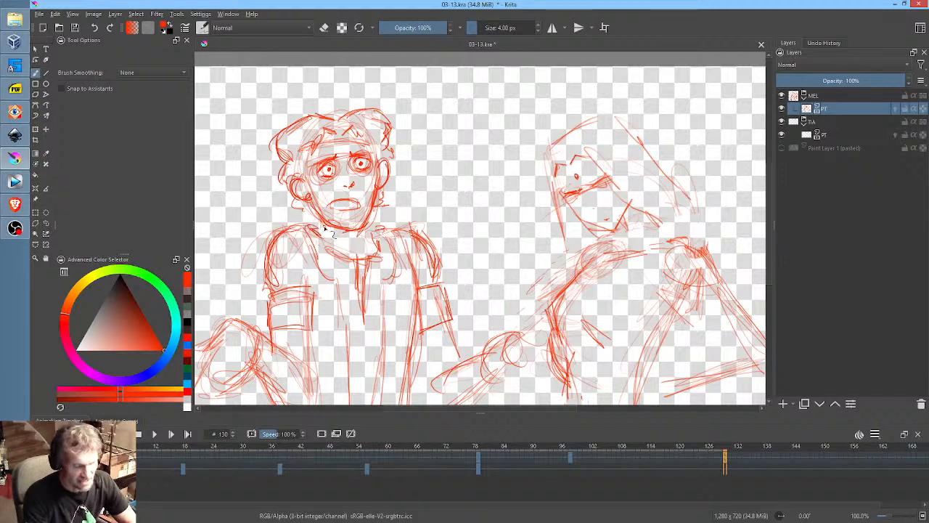
# On frame 130, firm up the bands around both of MEL's upper arms and extend the arm lines below them
pyautogui.moveTo(314, 302)
pyautogui.mouseDown()
pyautogui.moveTo(289, 295)
pyautogui.moveTo(307, 302)
pyautogui.moveTo(270, 297)
pyautogui.moveTo(282, 298)
pyautogui.moveTo(273, 331)
pyautogui.mouseUp()
pyautogui.moveTo(273, 329)
pyautogui.mouseDown()
pyautogui.moveTo(308, 328)
pyautogui.moveTo(280, 335)
pyautogui.mouseUp()
pyautogui.moveTo(314, 300); pyautogui.dragTo(309, 336)
pyautogui.moveTo(308, 336)
pyautogui.mouseDown()
pyautogui.moveTo(317, 348)
pyautogui.moveTo(306, 375)
pyautogui.mouseUp()
pyautogui.moveTo(313, 341); pyautogui.dragTo(315, 381)
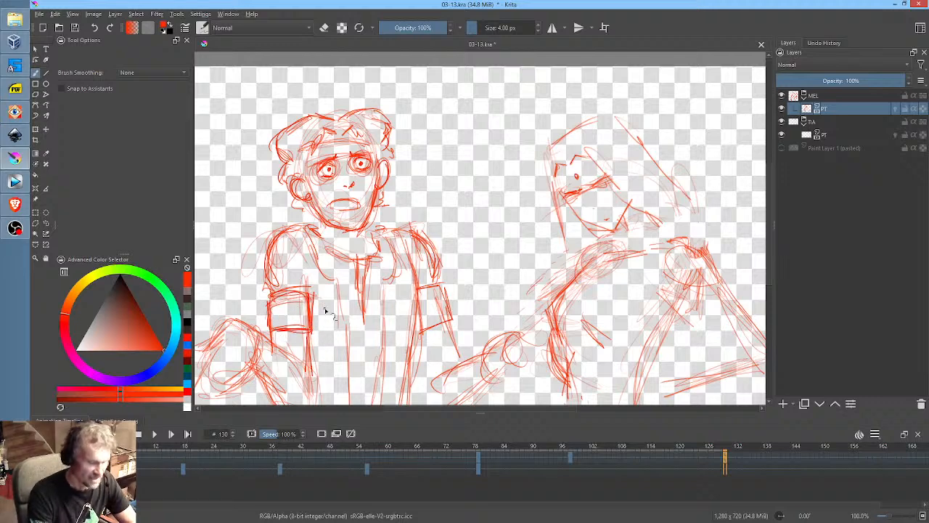
pyautogui.moveTo(438, 287)
pyautogui.mouseDown()
pyautogui.moveTo(454, 319)
pyautogui.moveTo(421, 343)
pyautogui.moveTo(464, 351)
pyautogui.mouseUp()
pyautogui.moveTo(446, 328)
pyautogui.mouseDown()
pyautogui.moveTo(462, 366)
pyautogui.moveTo(416, 388)
pyautogui.moveTo(421, 398)
pyautogui.mouseUp()
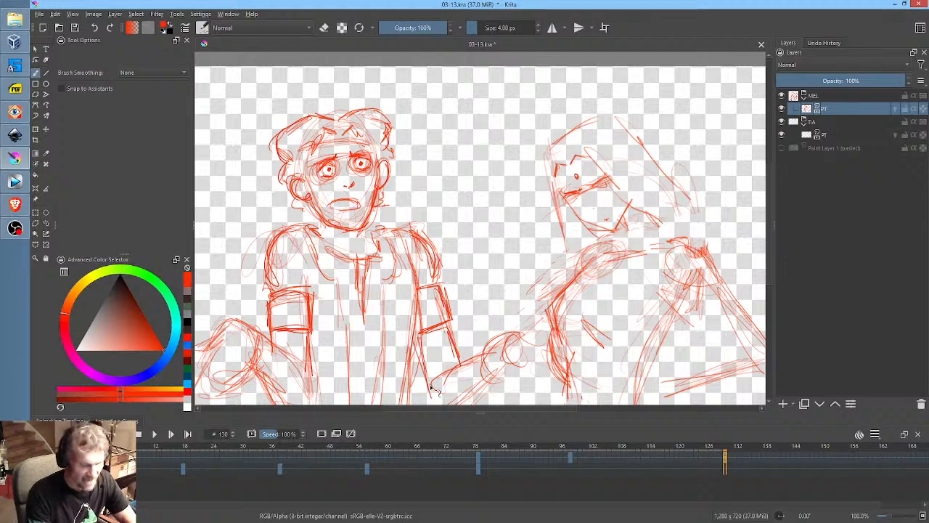
# On frame 130, firm up both of MEL's forearms and elbows and outline the cuffs around the wrists
pyautogui.middleClick(353, 282)
pyautogui.moveTo(300, 292)
pyautogui.mouseDown()
pyautogui.moveTo(286, 325)
pyautogui.moveTo(262, 336)
pyautogui.moveTo(274, 316)
pyautogui.moveTo(251, 304)
pyautogui.moveTo(276, 313)
pyautogui.moveTo(261, 304)
pyautogui.moveTo(242, 350)
pyautogui.moveTo(291, 326)
pyautogui.moveTo(290, 297)
pyautogui.mouseUp()
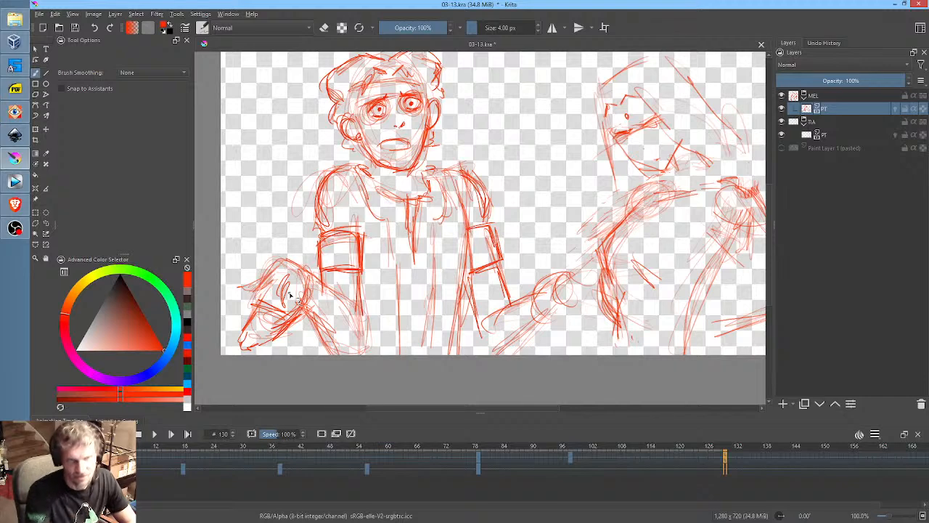
pyautogui.moveTo(289, 294)
pyautogui.mouseDown()
pyautogui.moveTo(353, 354)
pyautogui.moveTo(341, 348)
pyautogui.moveTo(361, 348)
pyautogui.moveTo(341, 354)
pyautogui.moveTo(362, 345)
pyautogui.moveTo(363, 356)
pyautogui.moveTo(369, 284)
pyautogui.mouseUp()
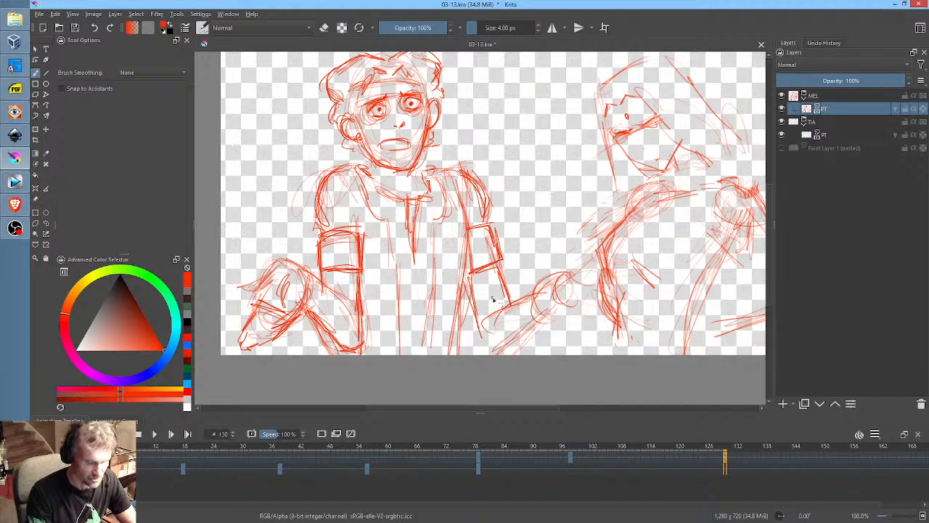
pyautogui.moveTo(480, 277)
pyautogui.mouseDown()
pyautogui.moveTo(498, 351)
pyautogui.moveTo(497, 316)
pyautogui.moveTo(499, 337)
pyautogui.moveTo(504, 313)
pyautogui.moveTo(519, 341)
pyautogui.moveTo(562, 309)
pyautogui.moveTo(556, 280)
pyautogui.moveTo(561, 312)
pyautogui.moveTo(560, 277)
pyautogui.moveTo(557, 309)
pyautogui.moveTo(537, 299)
pyautogui.moveTo(567, 308)
pyautogui.mouseUp()
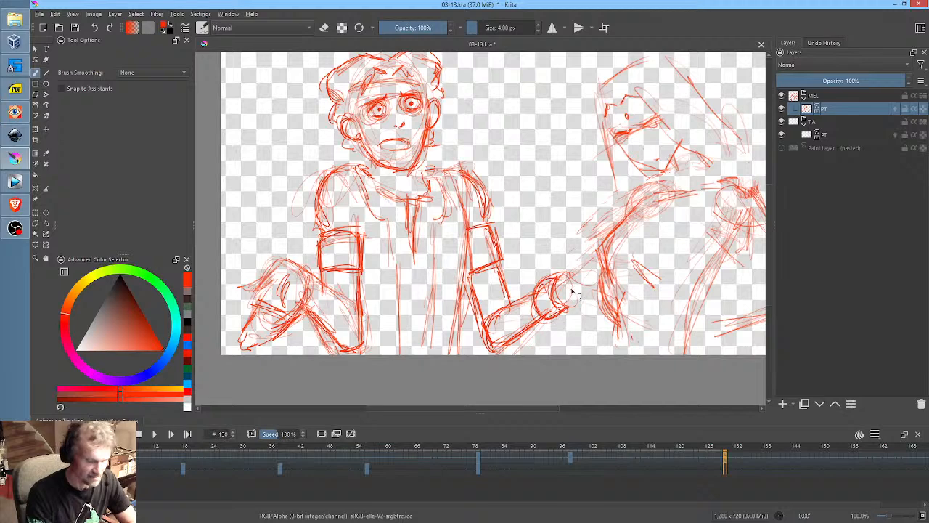
pyautogui.moveTo(300, 267)
pyautogui.mouseDown()
pyautogui.moveTo(322, 311)
pyautogui.moveTo(315, 279)
pyautogui.moveTo(304, 321)
pyautogui.moveTo(311, 275)
pyautogui.moveTo(314, 313)
pyautogui.moveTo(296, 273)
pyautogui.moveTo(320, 303)
pyautogui.mouseUp()
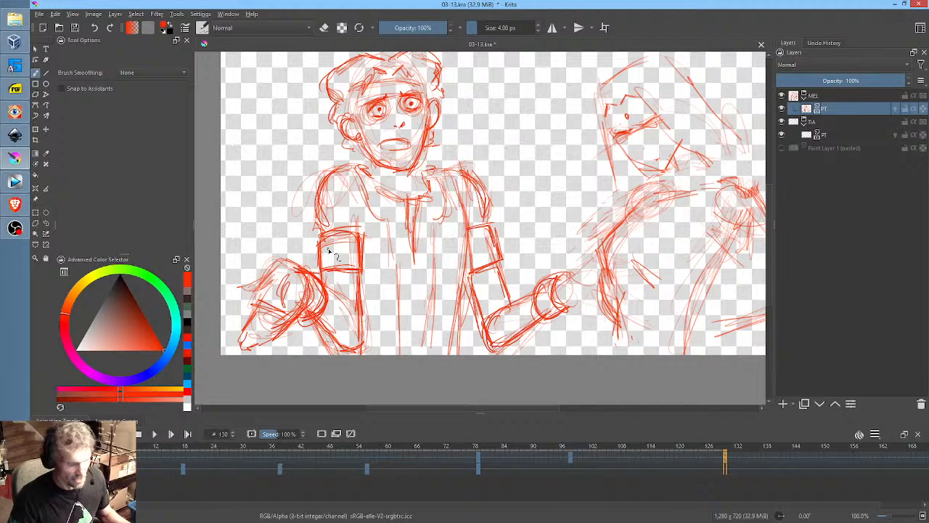
# Compare frame 130 with MEL's key poses on frames 98 and 79, and firm up its shoulders and torso side
pyautogui.press(',')
pyautogui.press(',')
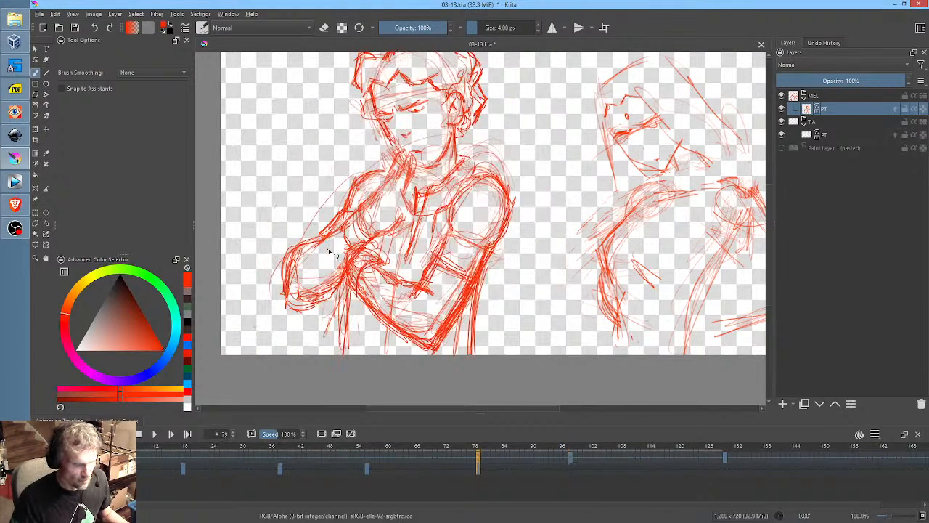
pyautogui.press('.')
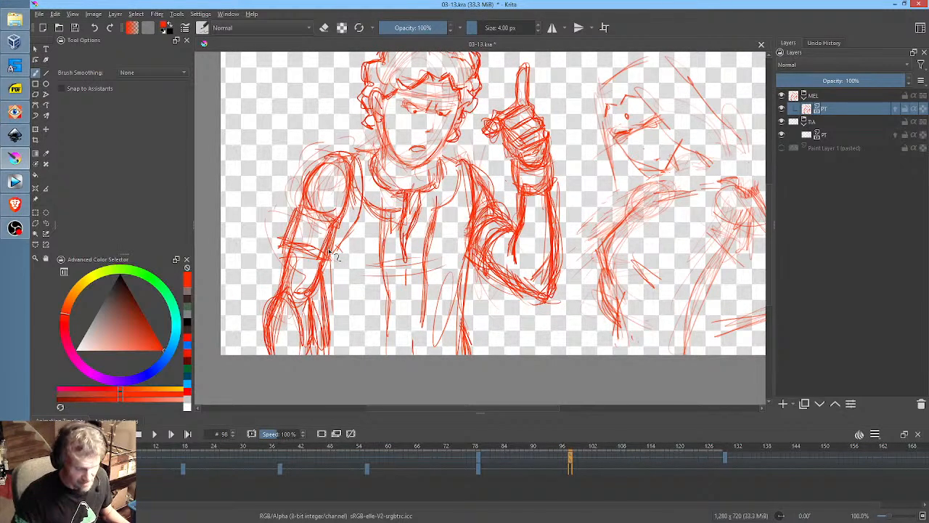
pyautogui.press('.')
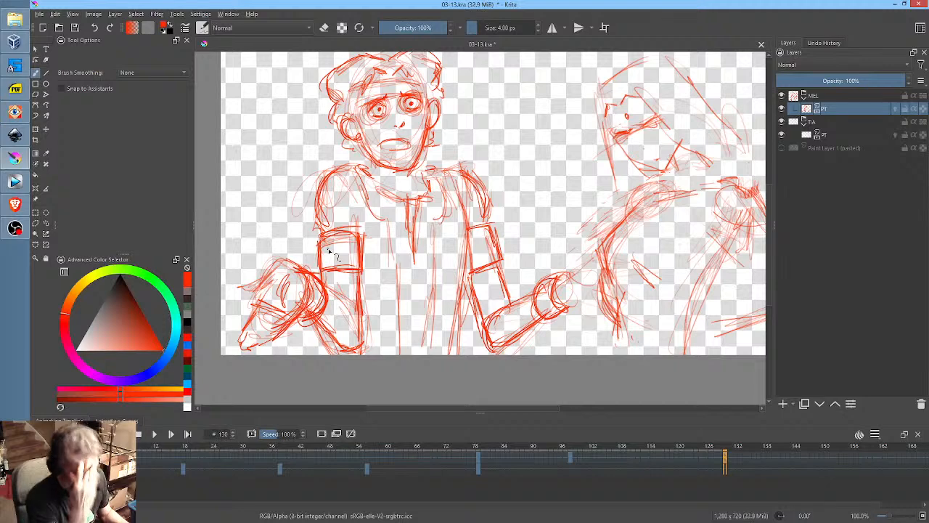
pyautogui.moveTo(456, 167)
pyautogui.mouseDown()
pyautogui.moveTo(476, 180)
pyautogui.moveTo(450, 174)
pyautogui.mouseUp()
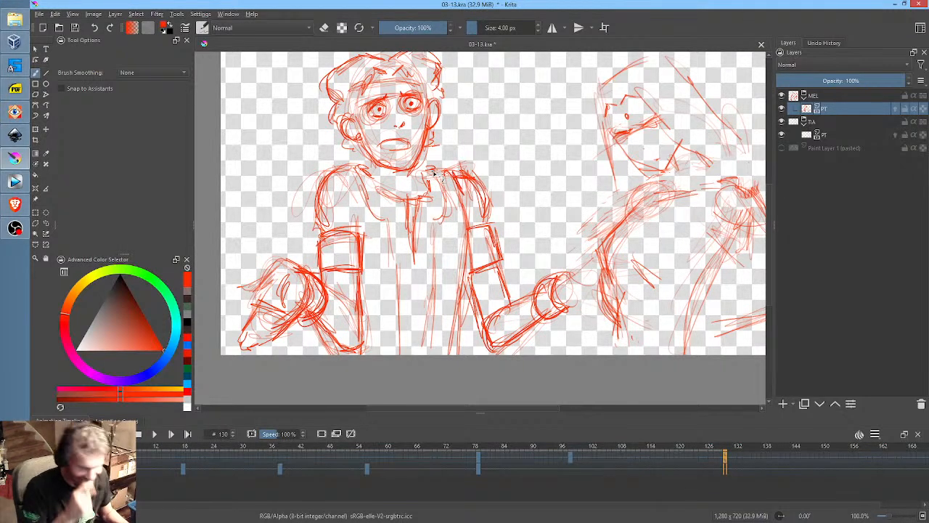
pyautogui.press(',')
pyautogui.press('.')
pyautogui.moveTo(363, 177)
pyautogui.mouseDown()
pyautogui.moveTo(356, 221)
pyautogui.moveTo(350, 172)
pyautogui.moveTo(331, 174)
pyautogui.moveTo(317, 234)
pyautogui.mouseUp()
pyautogui.moveTo(355, 200)
pyautogui.mouseDown()
pyautogui.moveTo(322, 240)
pyautogui.moveTo(359, 261)
pyautogui.moveTo(353, 269)
pyautogui.mouseUp()
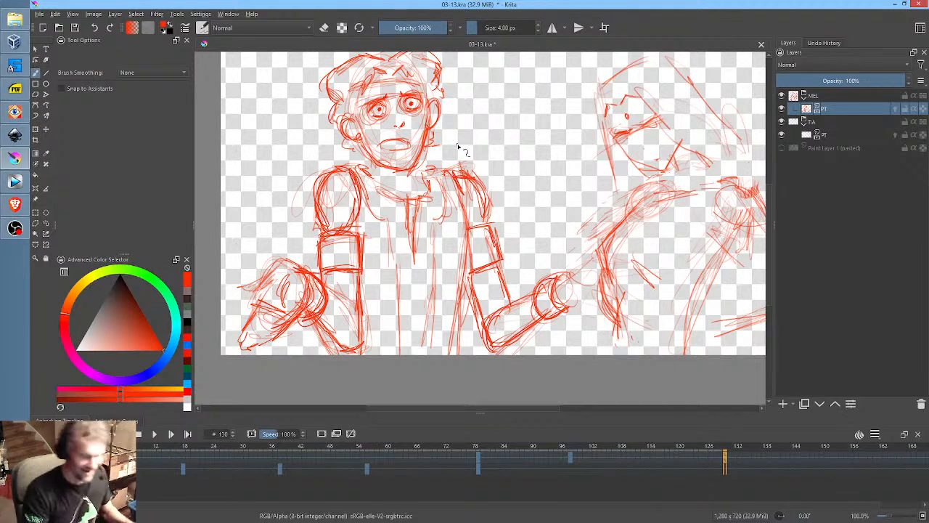
pyautogui.moveTo(465, 205); pyautogui.dragTo(459, 314)
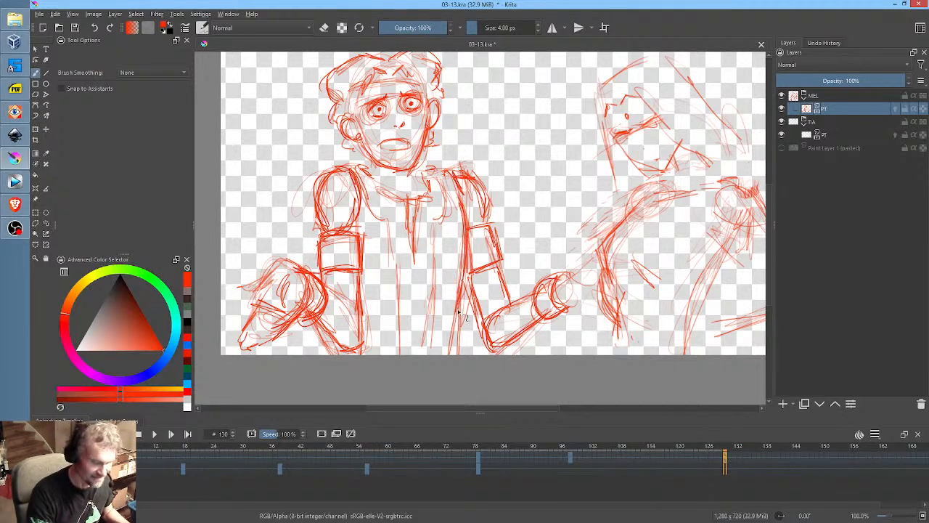
# On frame 130, connect MEL's collar to the shoulders and strengthen the long vertical lines down the jacket front
pyautogui.middleClick(488, 294)
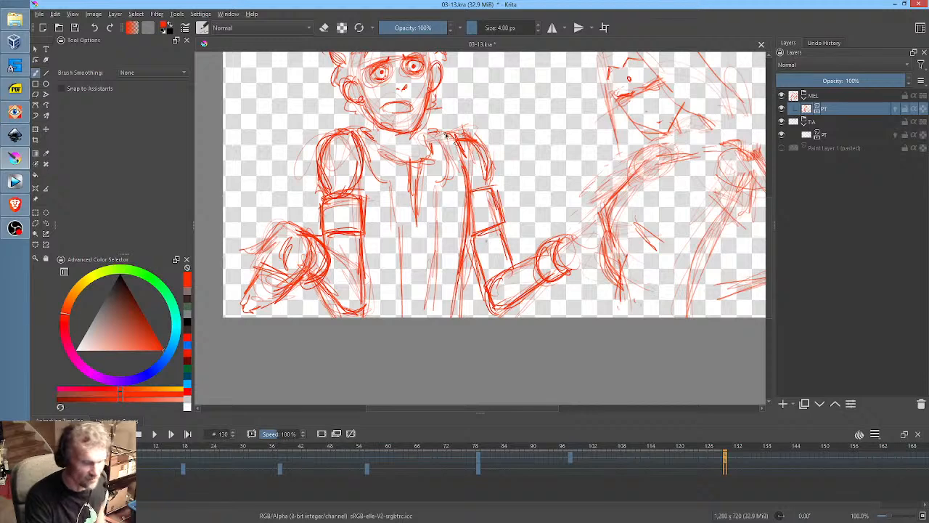
pyautogui.moveTo(463, 145); pyautogui.dragTo(423, 129)
pyautogui.moveTo(369, 142)
pyautogui.mouseDown()
pyautogui.moveTo(344, 131)
pyautogui.moveTo(375, 120)
pyautogui.moveTo(421, 153)
pyautogui.moveTo(372, 127)
pyautogui.moveTo(380, 150)
pyautogui.moveTo(396, 157)
pyautogui.moveTo(366, 147)
pyautogui.moveTo(399, 182)
pyautogui.moveTo(399, 238)
pyautogui.mouseUp()
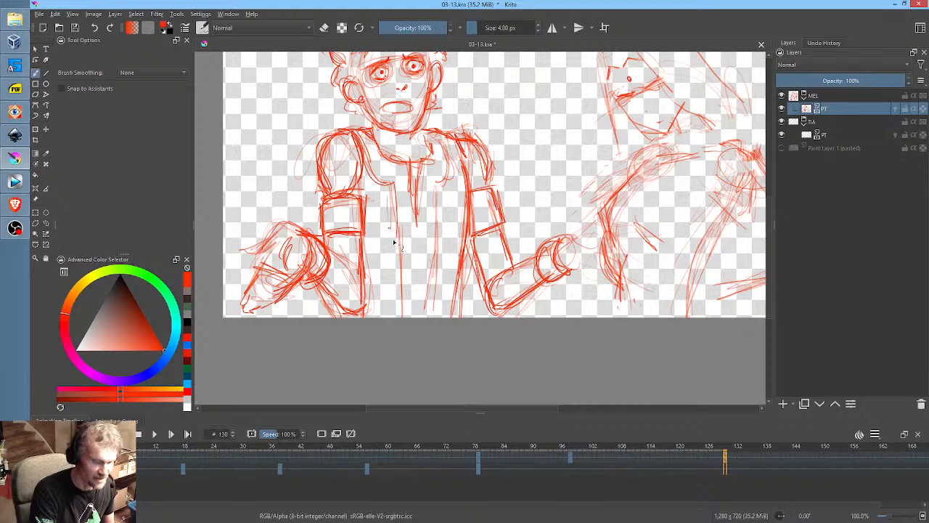
pyautogui.moveTo(439, 177)
pyautogui.mouseDown()
pyautogui.moveTo(439, 258)
pyautogui.moveTo(396, 204)
pyautogui.moveTo(398, 305)
pyautogui.moveTo(422, 313)
pyautogui.mouseUp()
pyautogui.moveTo(417, 202)
pyautogui.mouseDown()
pyautogui.moveTo(415, 238)
pyautogui.moveTo(414, 263)
pyautogui.mouseUp()
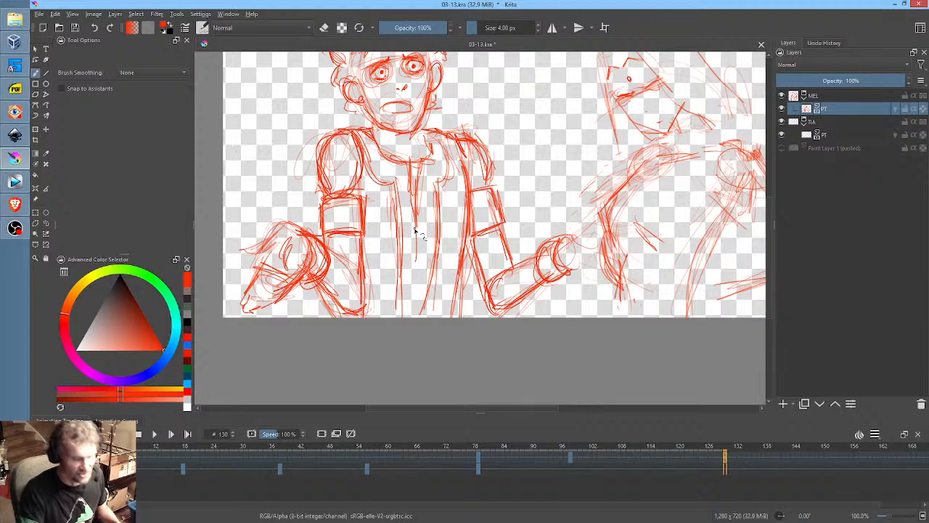
# On frame 79, strengthen the sides of MEL's torso below the crossed arms and round out both shoulders
pyautogui.click(570, 456)
pyautogui.click(477, 457)
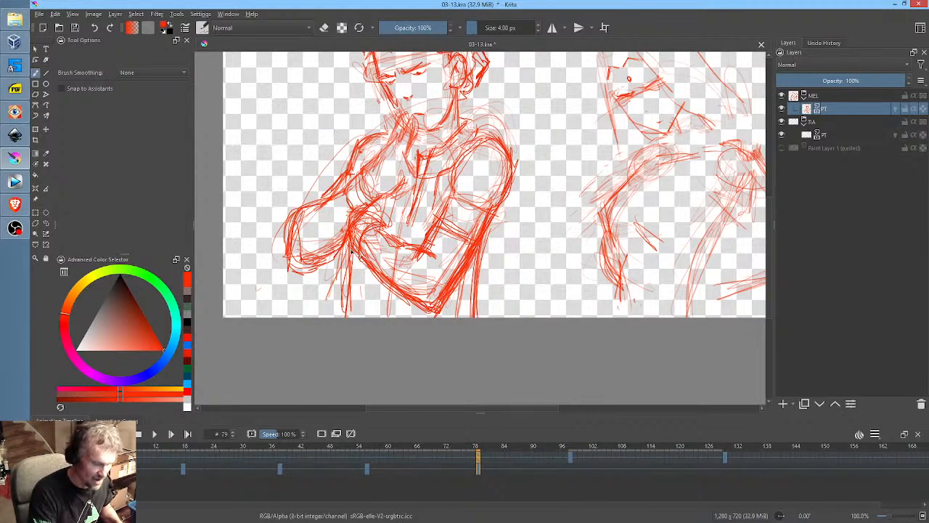
pyautogui.moveTo(352, 317); pyautogui.dragTo(349, 262)
pyautogui.moveTo(491, 253); pyautogui.dragTo(475, 316)
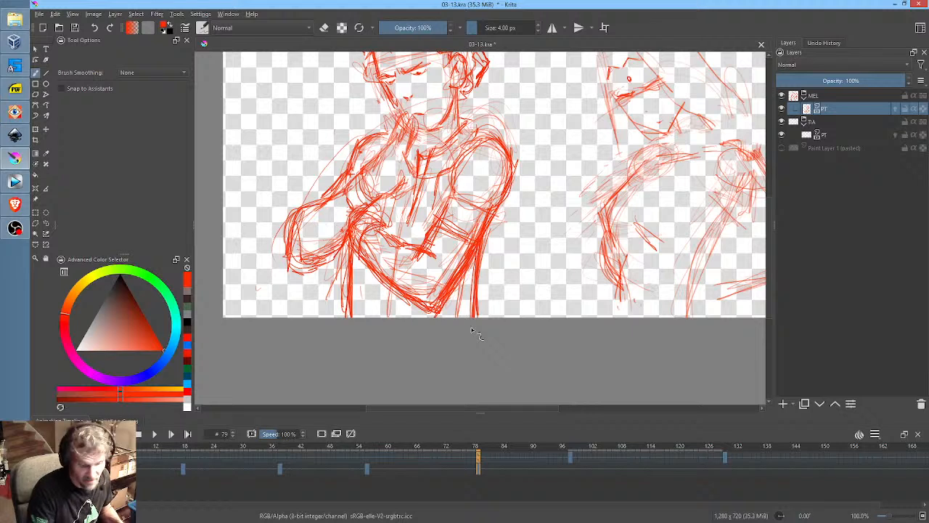
pyautogui.moveTo(477, 172); pyautogui.dragTo(455, 203)
pyautogui.moveTo(501, 139)
pyautogui.mouseDown()
pyautogui.moveTo(453, 182)
pyautogui.moveTo(515, 161)
pyautogui.mouseUp()
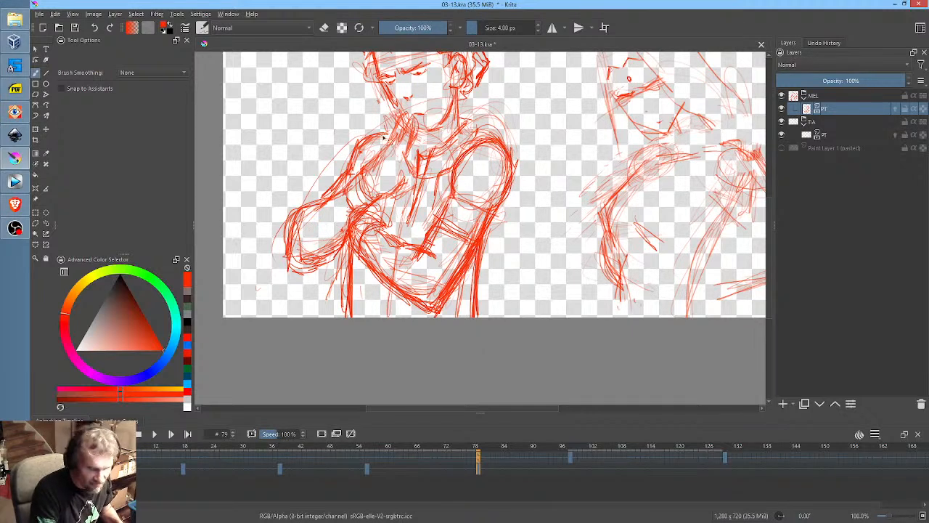
pyautogui.moveTo(386, 133); pyautogui.dragTo(363, 165)
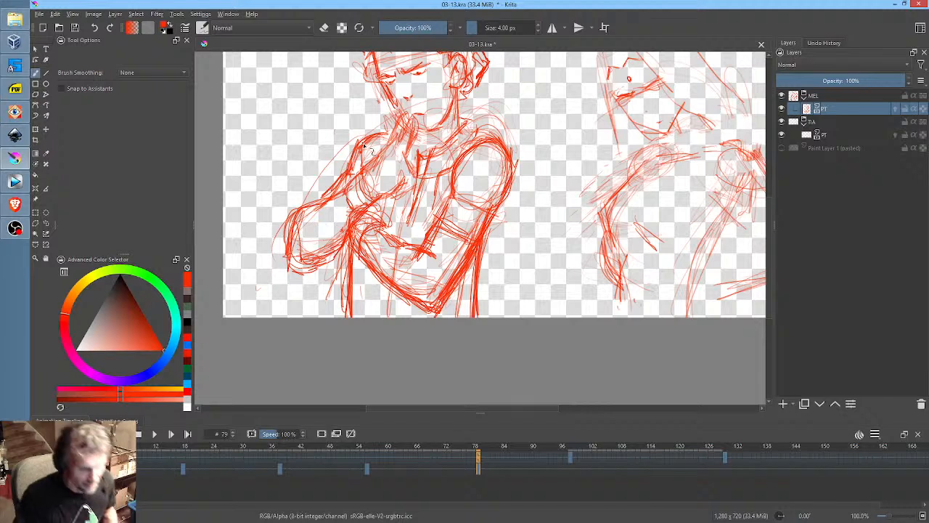
pyautogui.moveTo(470, 157); pyautogui.dragTo(465, 206)
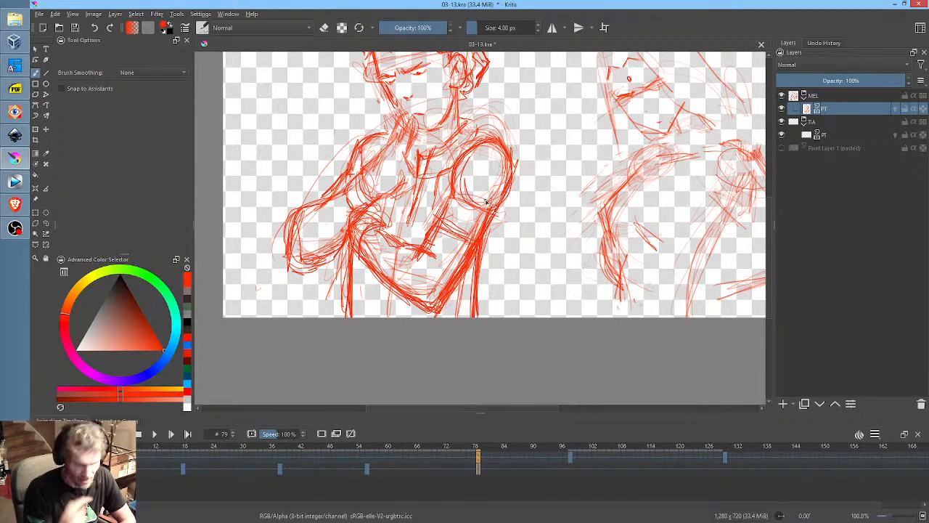
# On frame 79, firm up the band around MEL's upper arm and the hand tucked against the folded arm
pyautogui.moveTo(452, 198)
pyautogui.mouseDown()
pyautogui.moveTo(436, 238)
pyautogui.moveTo(472, 226)
pyautogui.moveTo(474, 249)
pyautogui.mouseUp()
pyautogui.moveTo(492, 205); pyautogui.dragTo(445, 219)
pyautogui.moveTo(493, 208); pyautogui.dragTo(434, 228)
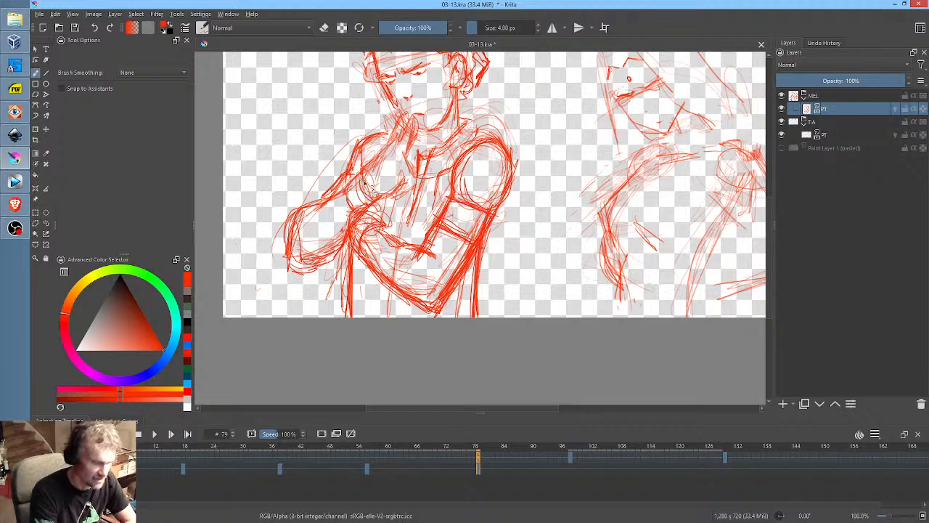
pyautogui.moveTo(370, 204)
pyautogui.mouseDown()
pyautogui.moveTo(362, 174)
pyautogui.moveTo(370, 194)
pyautogui.moveTo(344, 190)
pyautogui.moveTo(370, 216)
pyautogui.moveTo(377, 209)
pyautogui.moveTo(387, 237)
pyautogui.moveTo(365, 260)
pyautogui.mouseUp()
pyautogui.moveTo(389, 231)
pyautogui.mouseDown()
pyautogui.moveTo(364, 251)
pyautogui.moveTo(353, 245)
pyautogui.mouseUp()
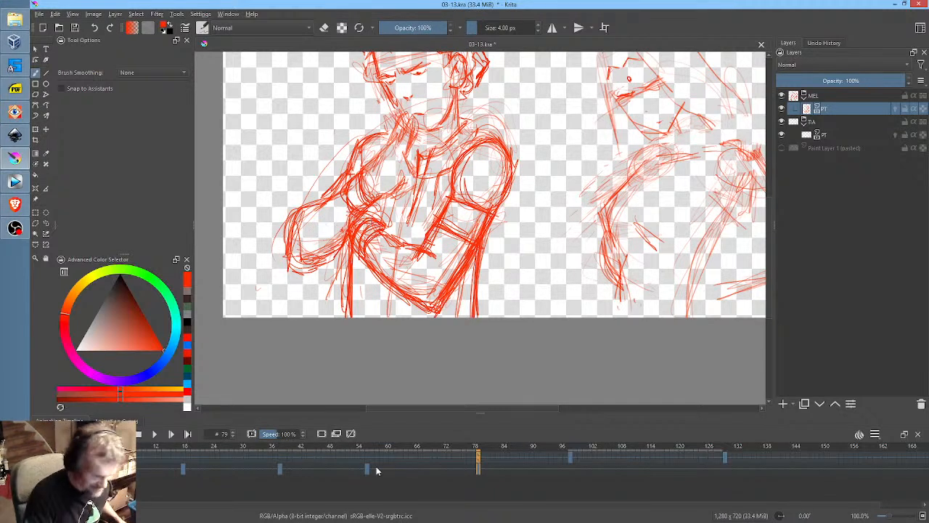
# Select TIA's PT layer and review TIA's key poses on frames 79, 56, 38 and 18
pyautogui.click(824, 138)
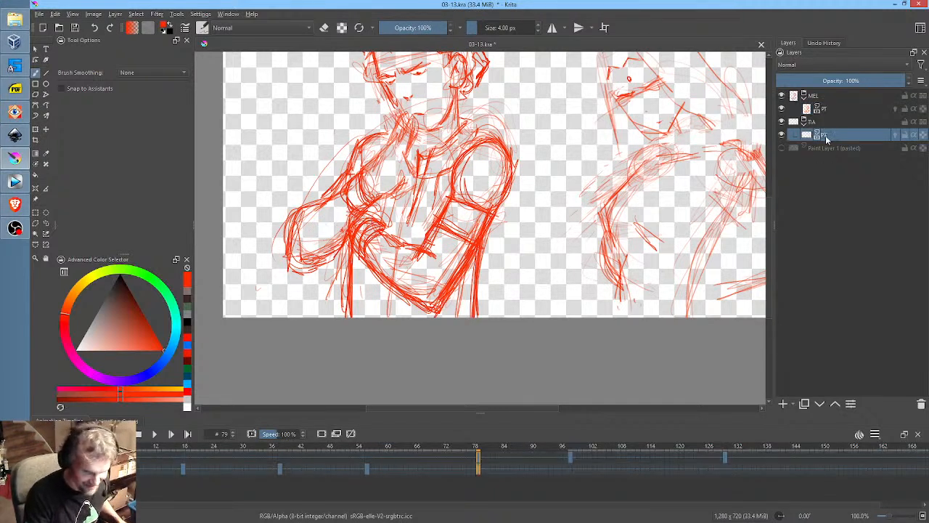
pyautogui.click(368, 469)
pyautogui.click(480, 469)
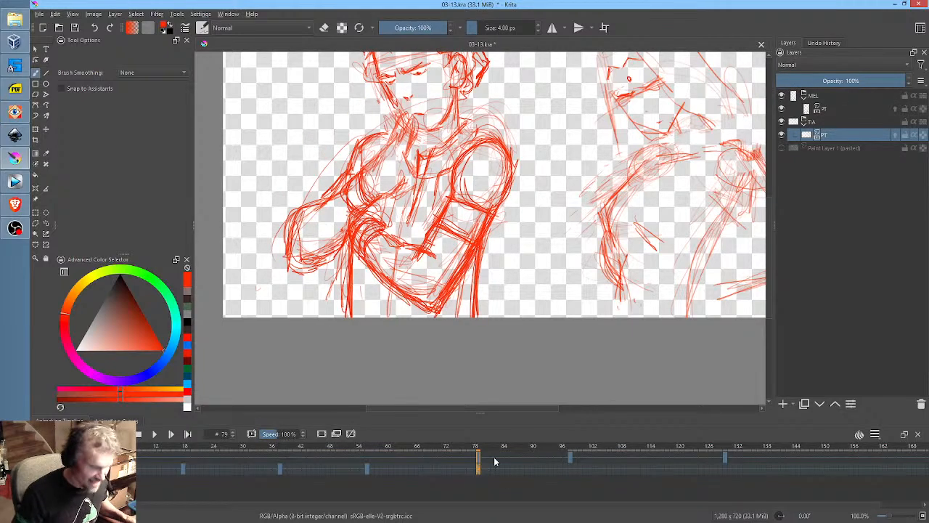
pyautogui.moveTo(618, 166); pyautogui.dragTo(588, 246)
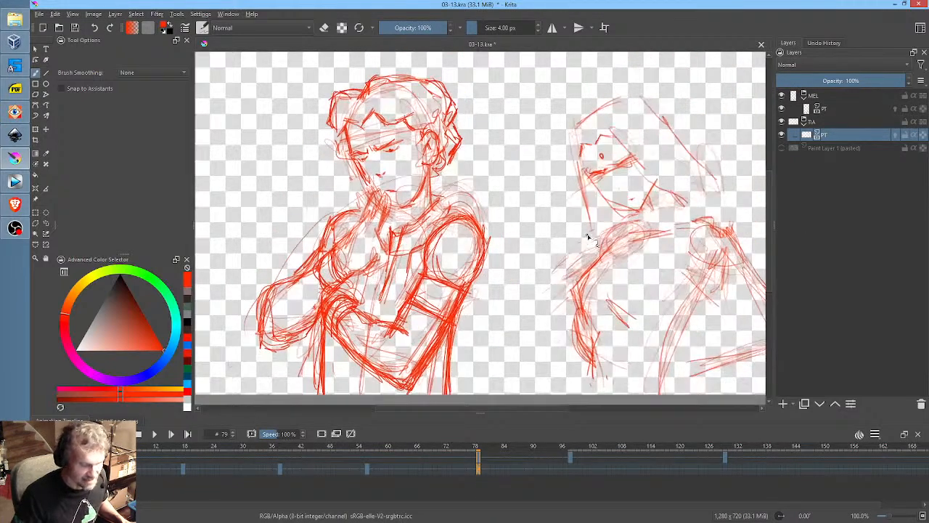
pyautogui.scroll(-1, 585, 233)
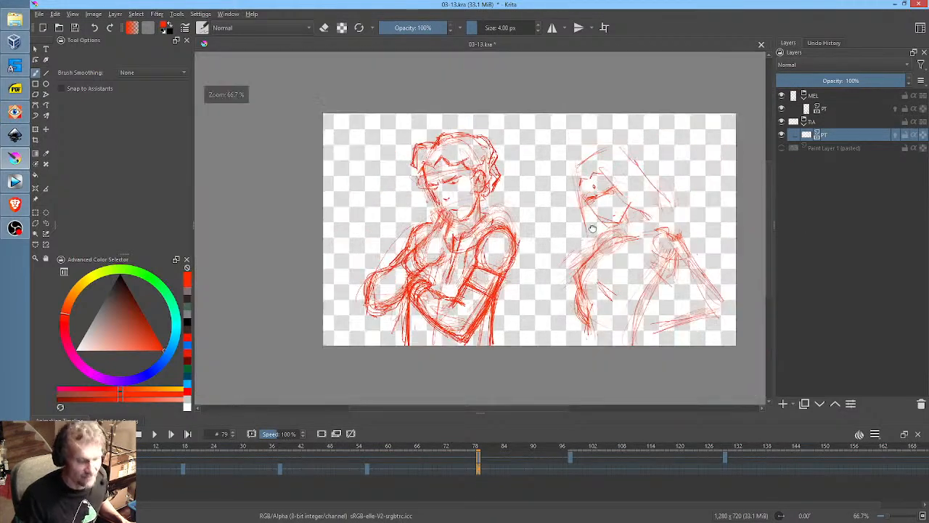
pyautogui.click(366, 467)
pyautogui.press(',')
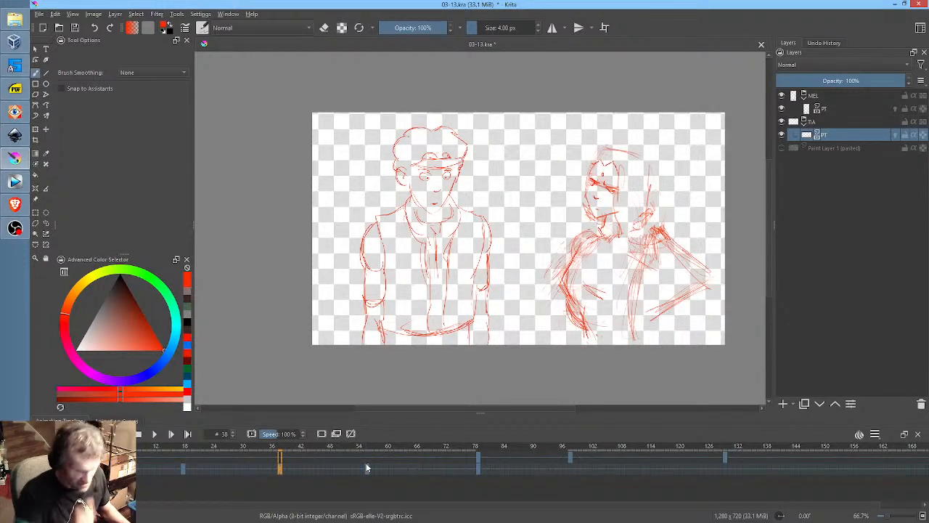
pyautogui.press(',')
pyautogui.press(',')
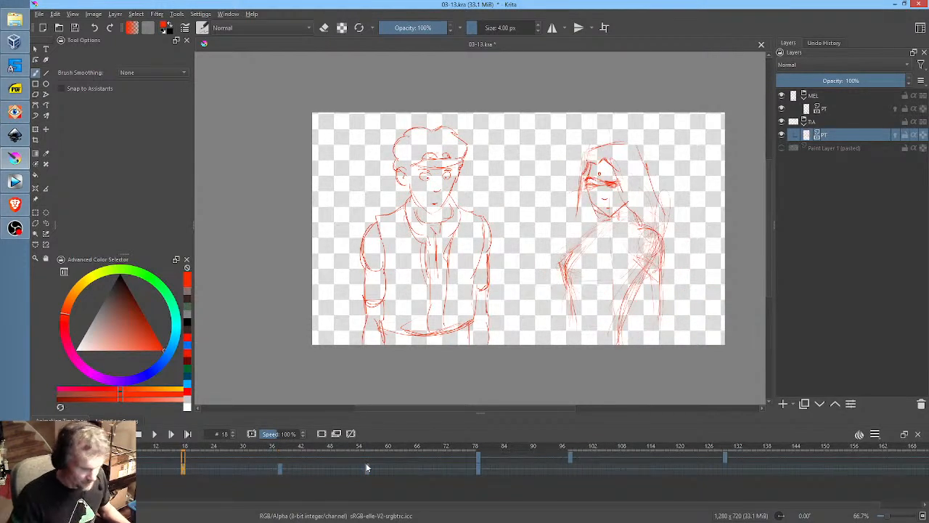
# Add a short chest line to TIA on frame 18 and compare it with the key poses on frames 38, 56 and 79
pyautogui.press('.')
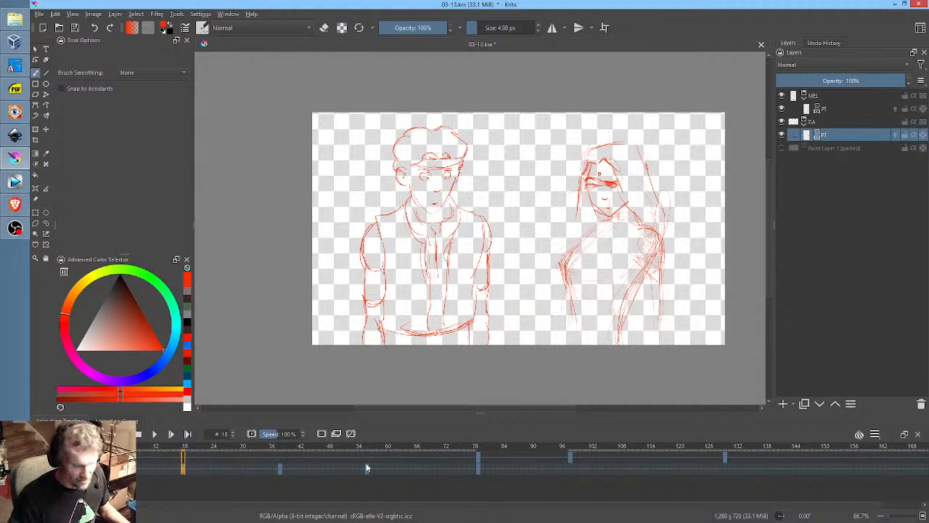
pyautogui.press('.')
pyautogui.press(',')
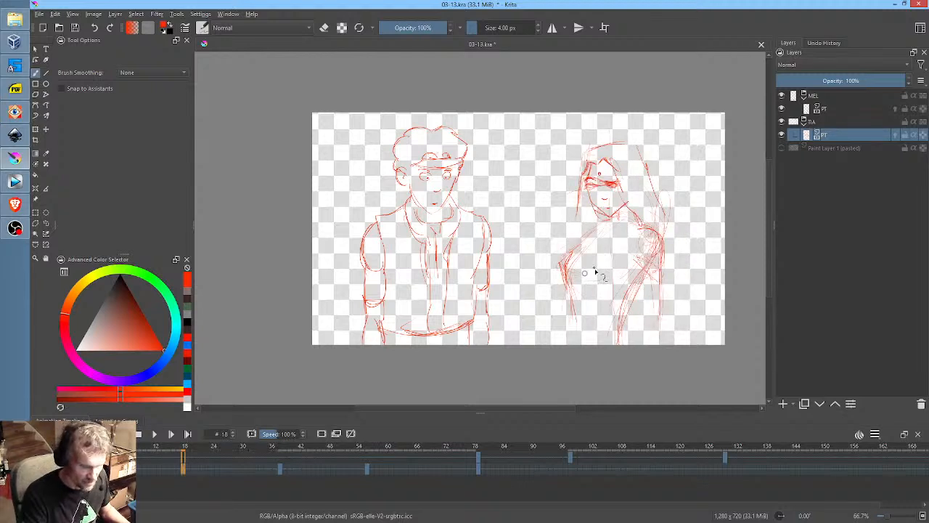
pyautogui.press('.')
pyautogui.press(',')
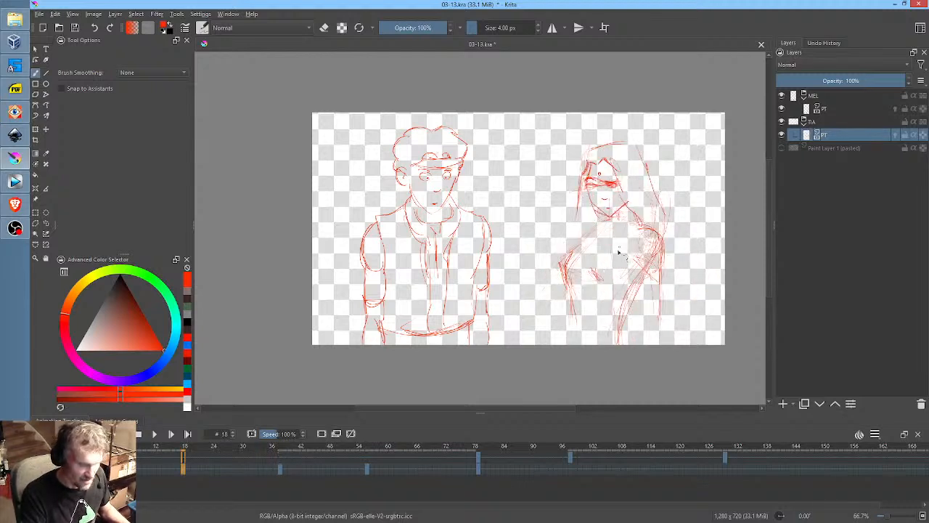
pyautogui.press('.')
pyautogui.press('.')
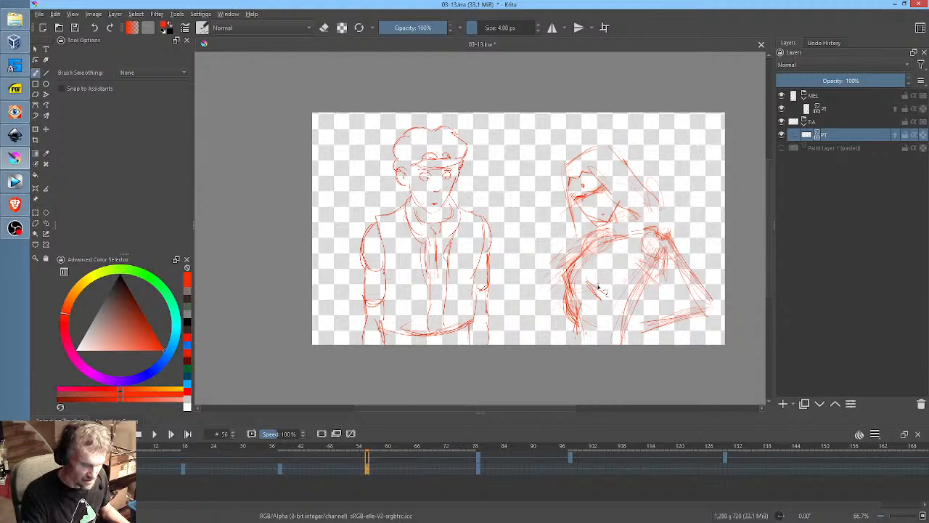
pyautogui.press('.')
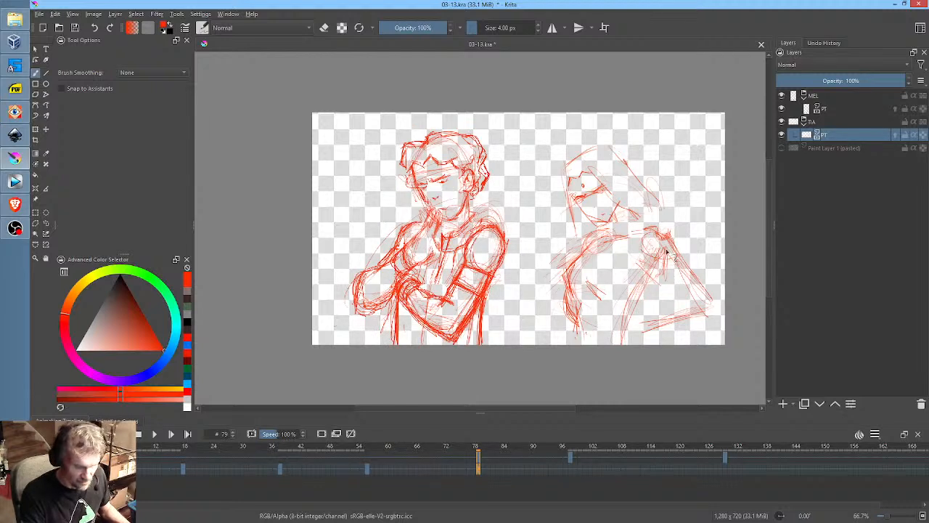
pyautogui.press(',')
pyautogui.press(',')
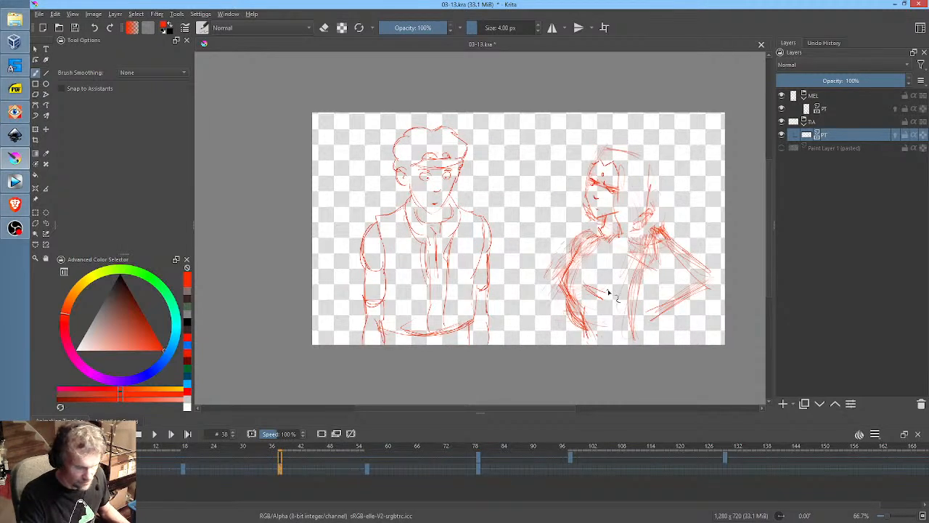
# On frame 0, strengthen both sides of MEL's jawline down to the chin
pyautogui.press(',')
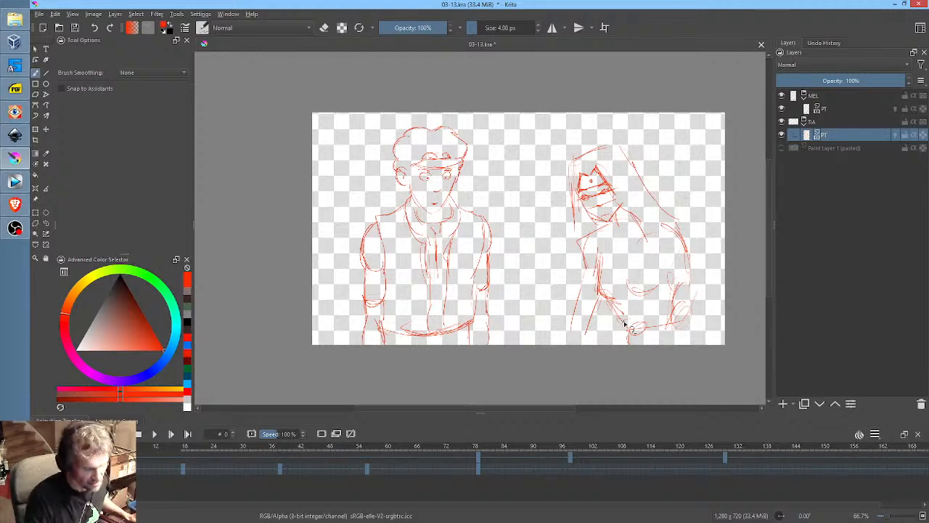
pyautogui.scroll(4, 518, 166)
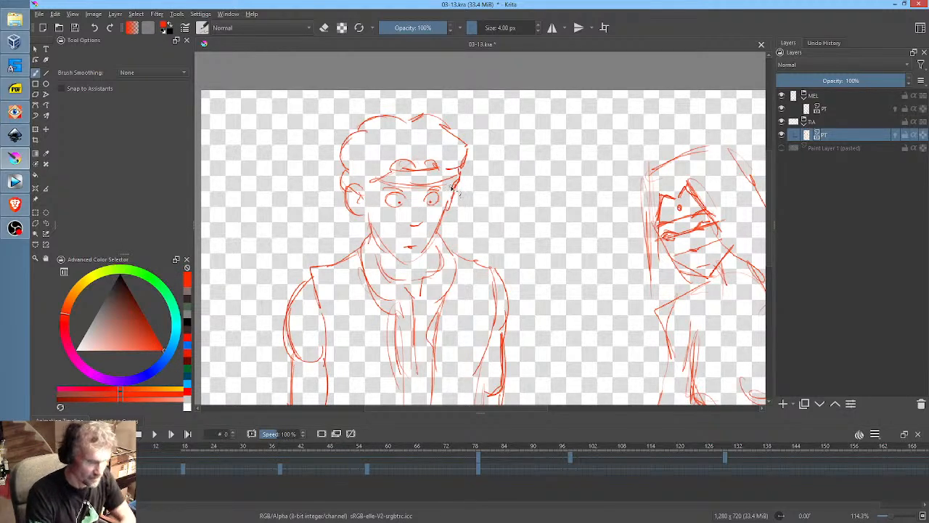
pyautogui.moveTo(444, 210); pyautogui.dragTo(426, 255)
pyautogui.moveTo(371, 232); pyautogui.dragTo(398, 264)
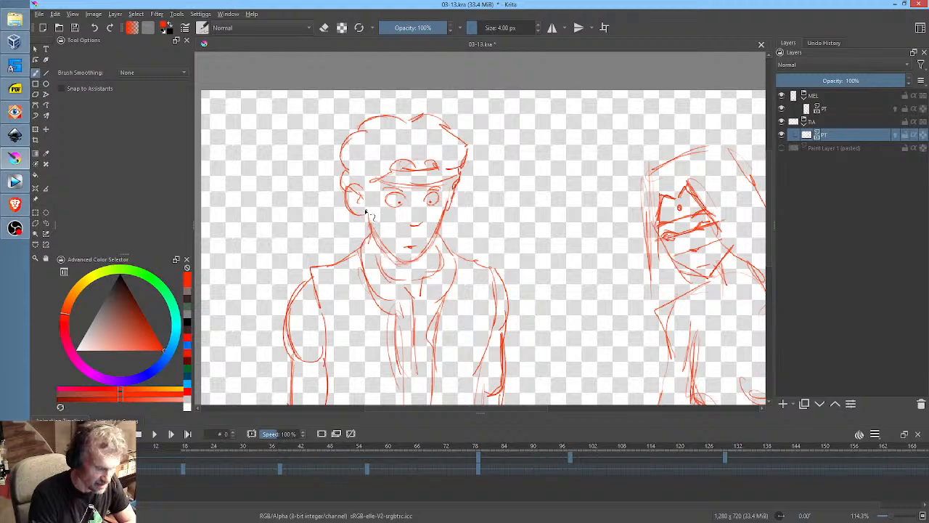
# On frame 0, strengthen the outline of MEL's ear and both sides of the collar around the neck
pyautogui.moveTo(355, 183); pyautogui.dragTo(350, 211)
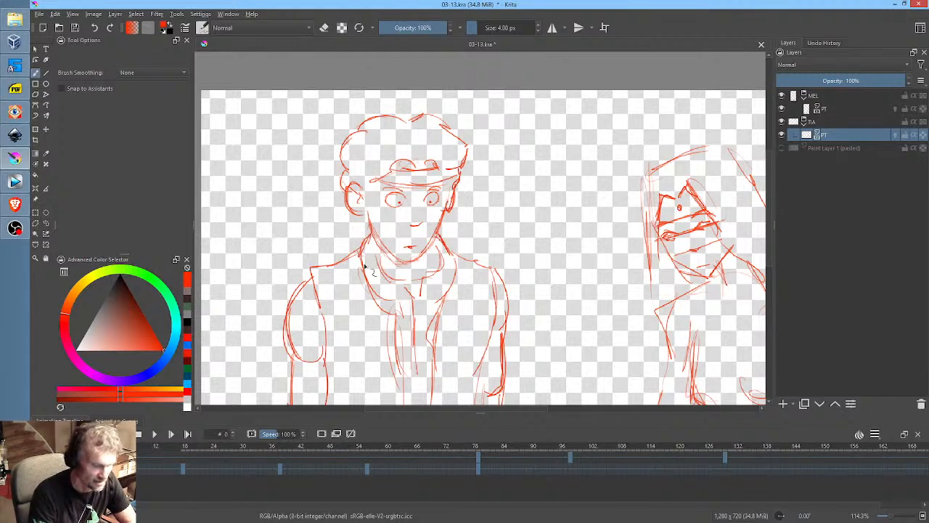
pyautogui.moveTo(363, 251); pyautogui.dragTo(384, 294)
pyautogui.moveTo(361, 253)
pyautogui.mouseDown()
pyautogui.moveTo(388, 299)
pyautogui.moveTo(400, 370)
pyautogui.mouseUp()
pyautogui.moveTo(458, 245); pyautogui.dragTo(446, 305)
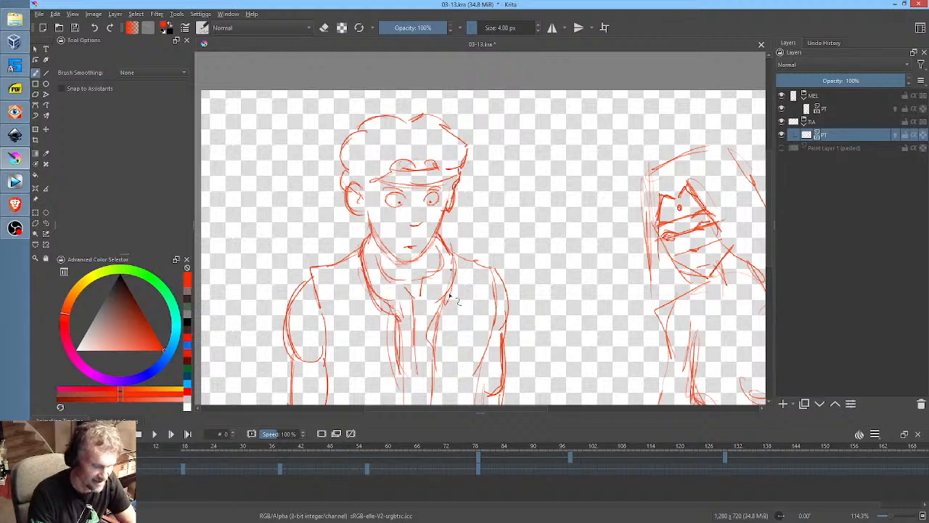
pyautogui.moveTo(451, 272); pyautogui.dragTo(443, 302)
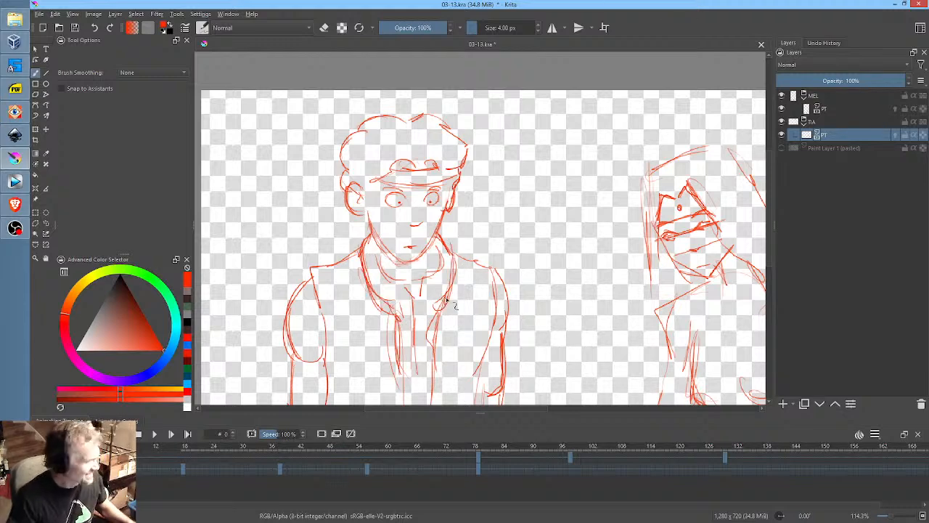
# Step through the key poses from frame 0 past frame 56 to frame 102, comparing neighbouring poses
pyautogui.press('.')
pyautogui.press('.')
pyautogui.press('.')
pyautogui.press('.')
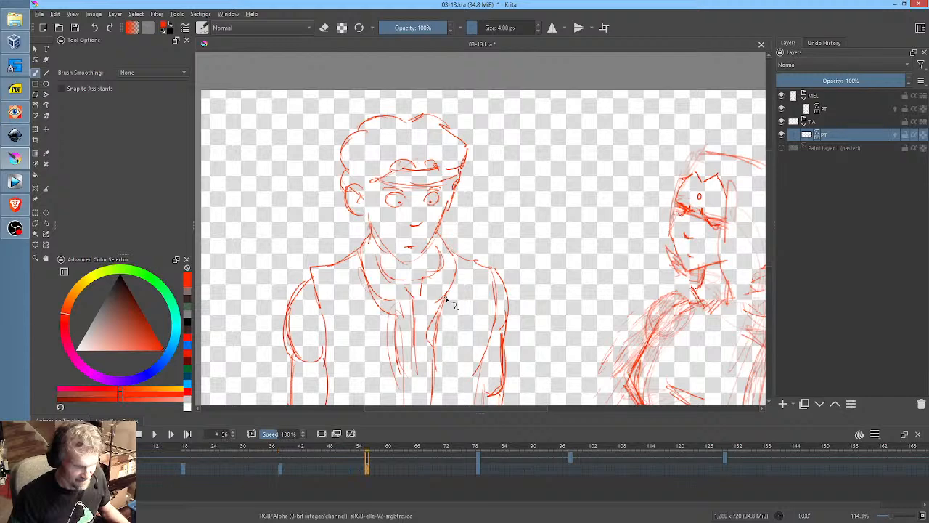
pyautogui.press('.')
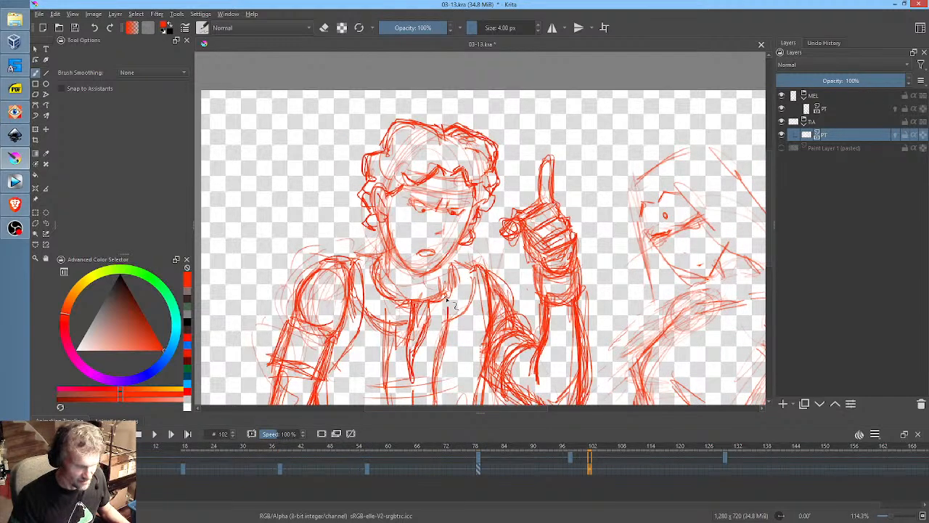
pyautogui.press(',')
pyautogui.press('.')
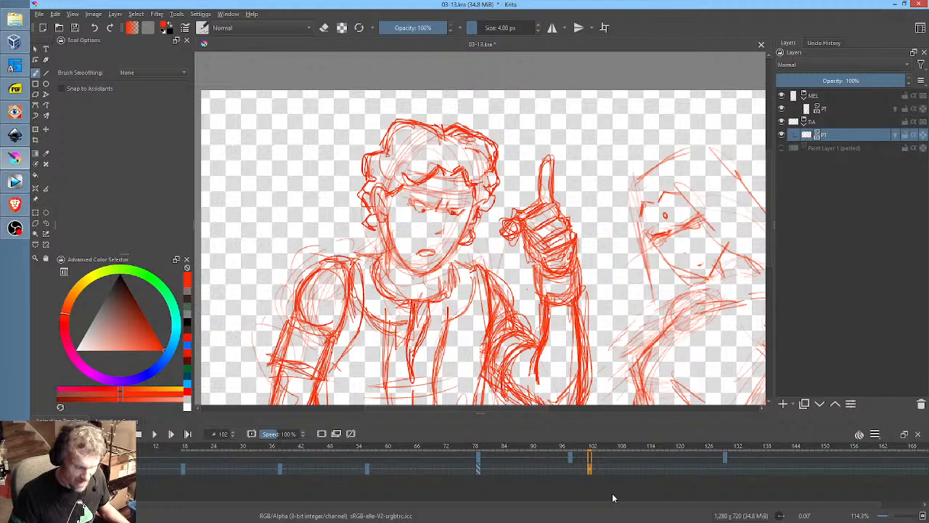
pyautogui.press(',')
pyautogui.press('.')
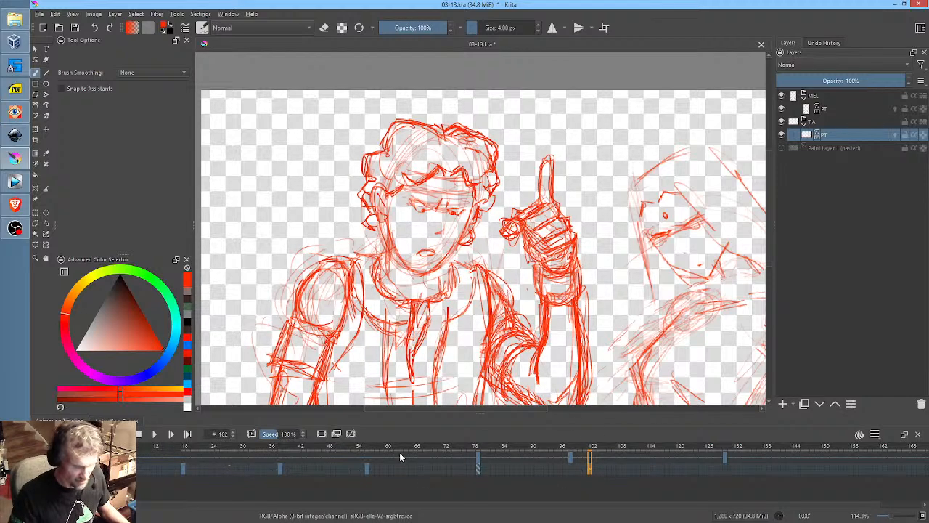
# Compare MEL's poses against TIA's held pose on frames 78, 79, 98, 102 and 148
pyautogui.click(476, 468)
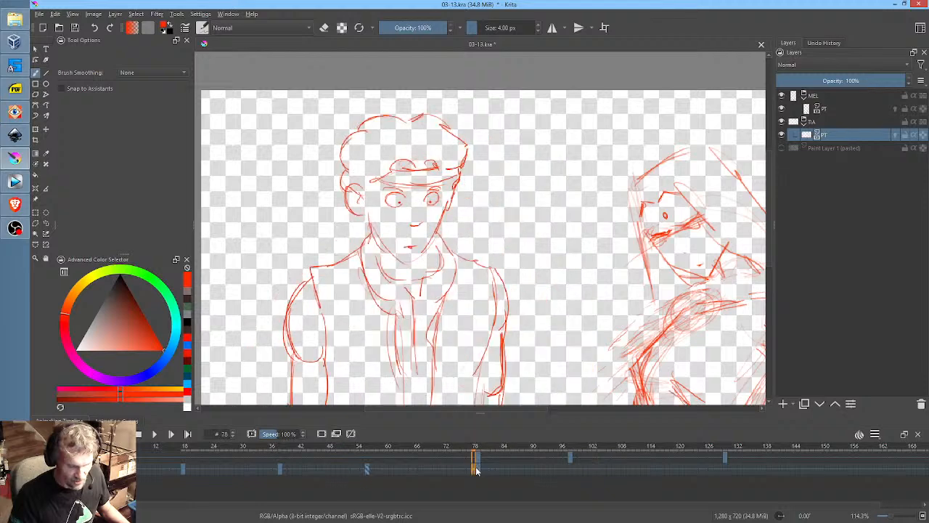
pyautogui.press(',')
pyautogui.press('.')
pyautogui.press('.')
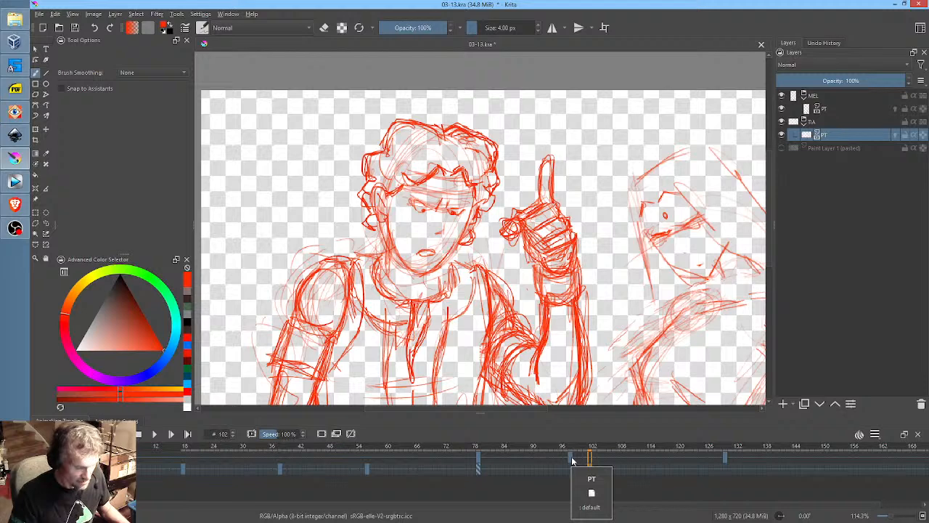
pyautogui.click(571, 461)
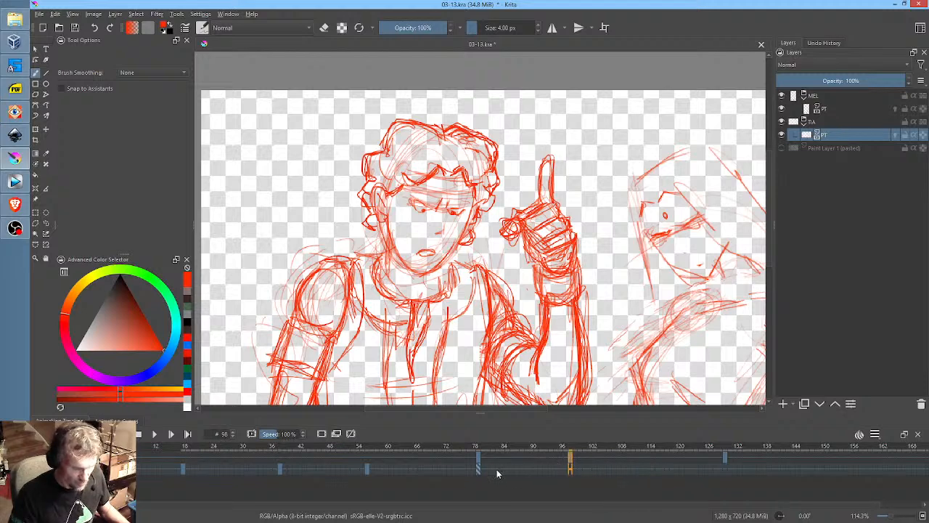
pyautogui.press('.')
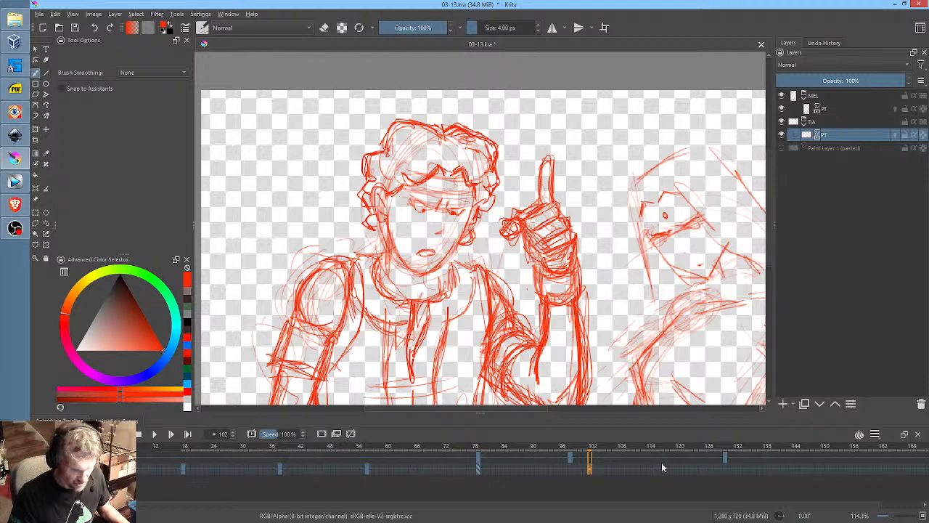
pyautogui.click(701, 473)
pyautogui.hotkey('alt', ',')
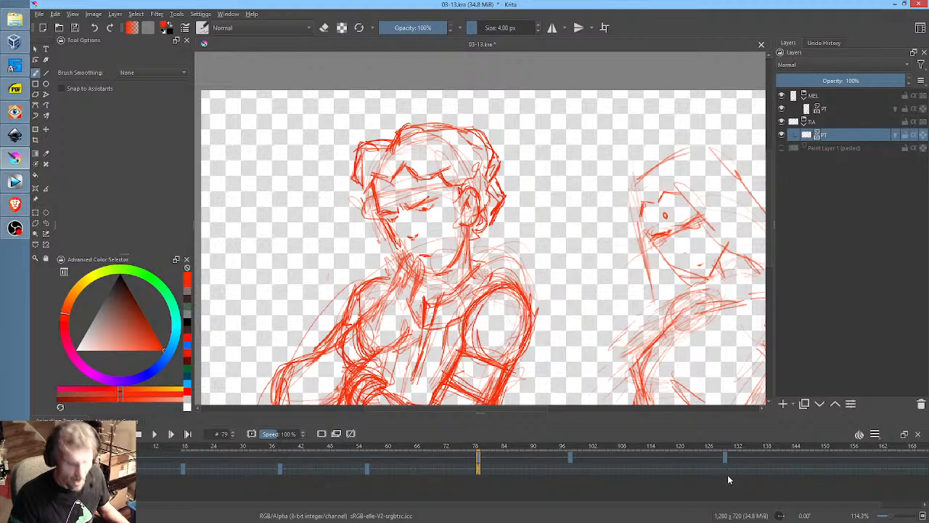
pyautogui.hotkey('alt', '.')
pyautogui.hotkey('alt', '.')
pyautogui.hotkey('alt', '.')
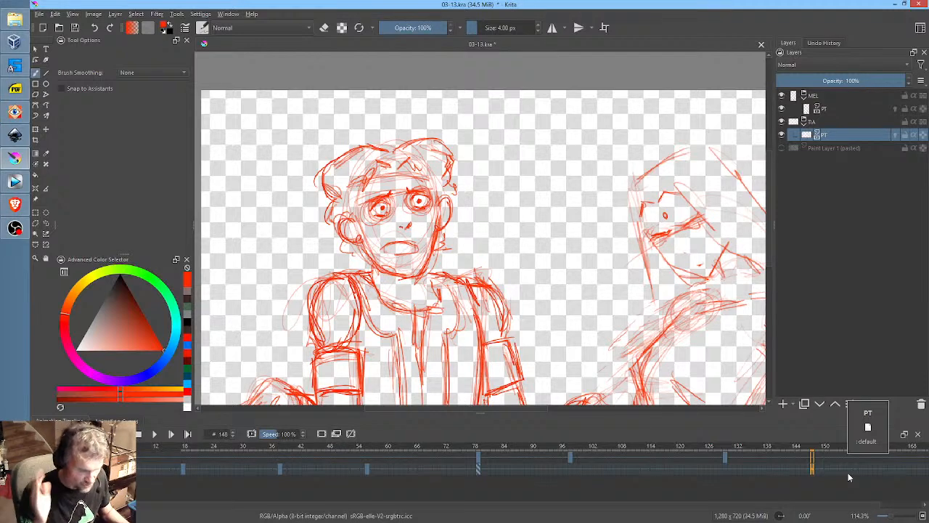
pyautogui.hotkey('alt', ',')
pyautogui.hotkey('alt', '.')
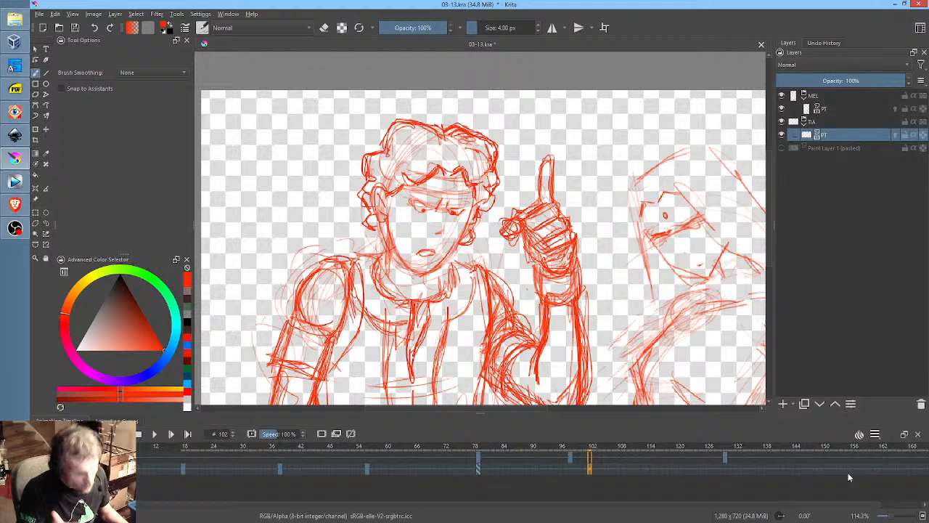
# Return to frame 0 and run the animation forward to the pose on frame 79
pyautogui.press('Home')
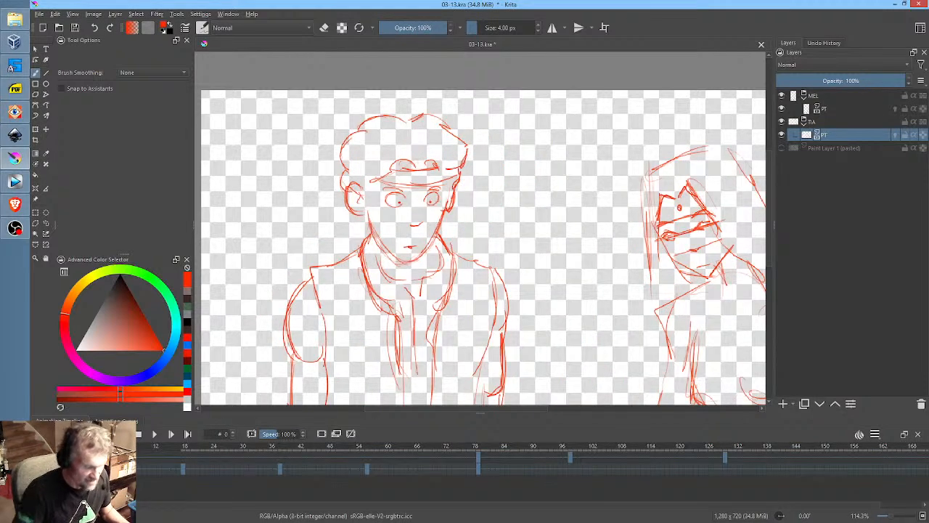
pyautogui.hotkey('alt', '.')
pyautogui.hotkey('alt', '.')
pyautogui.press('space')
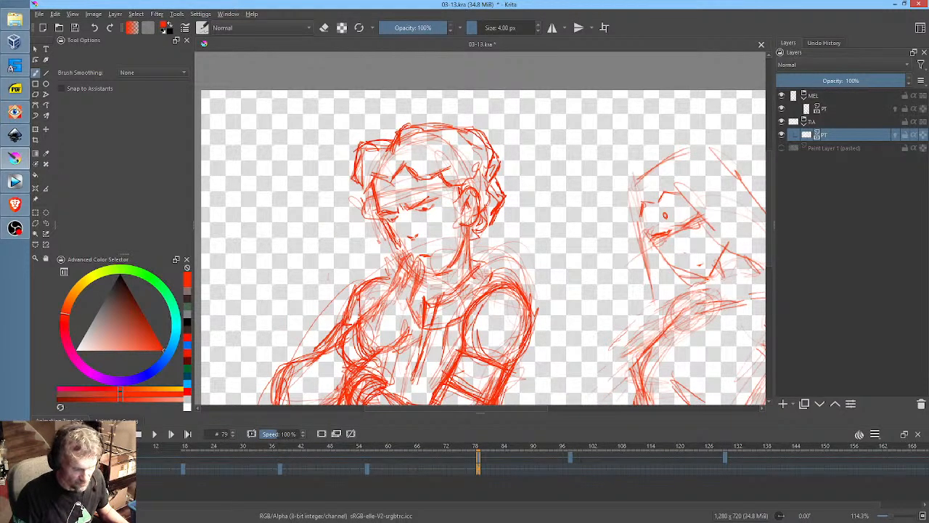
# Select MEL's PT layer and review MEL's key poses on frames 79, 98 and 0
pyautogui.click(839, 109)
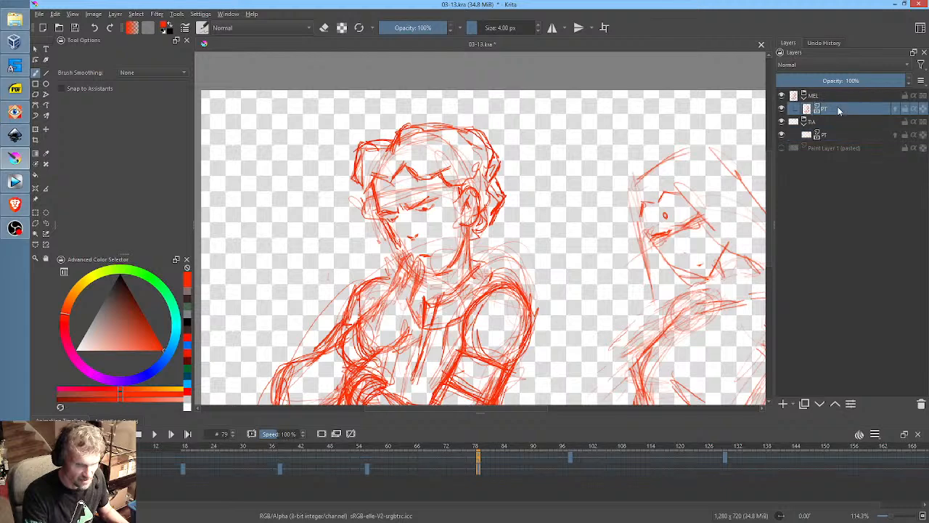
pyautogui.press('.')
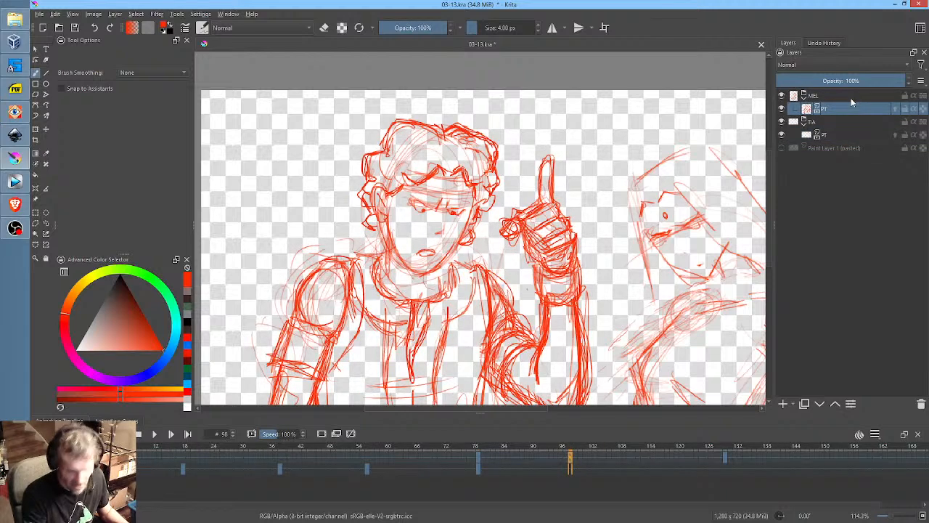
pyautogui.press('.')
pyautogui.press(',')
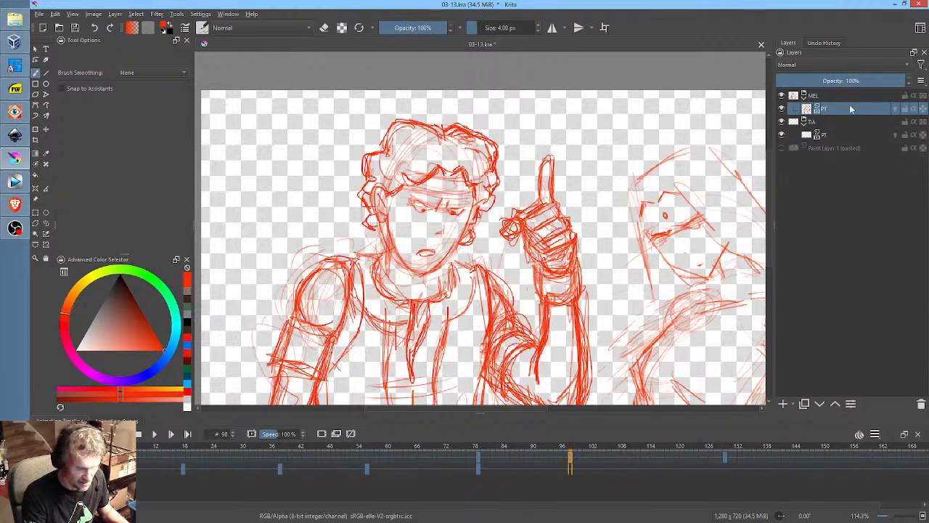
pyautogui.press(',')
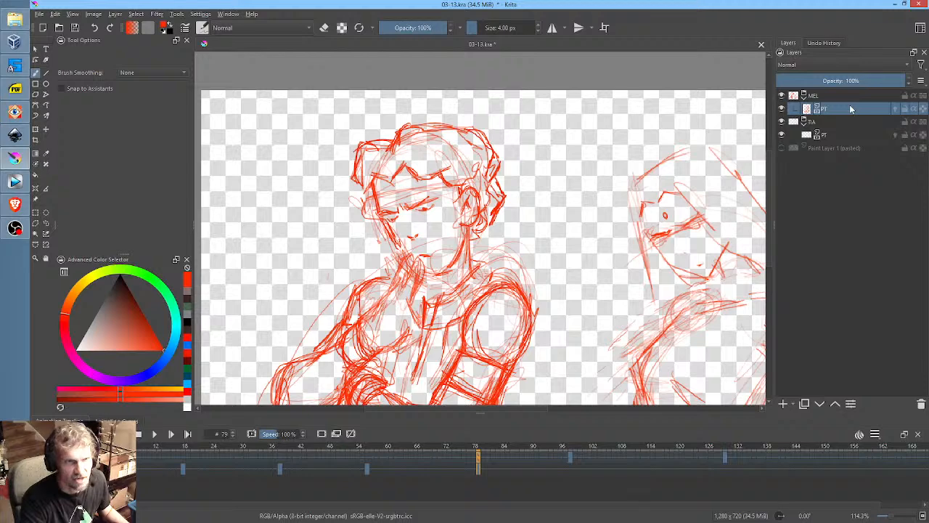
pyautogui.press(',')
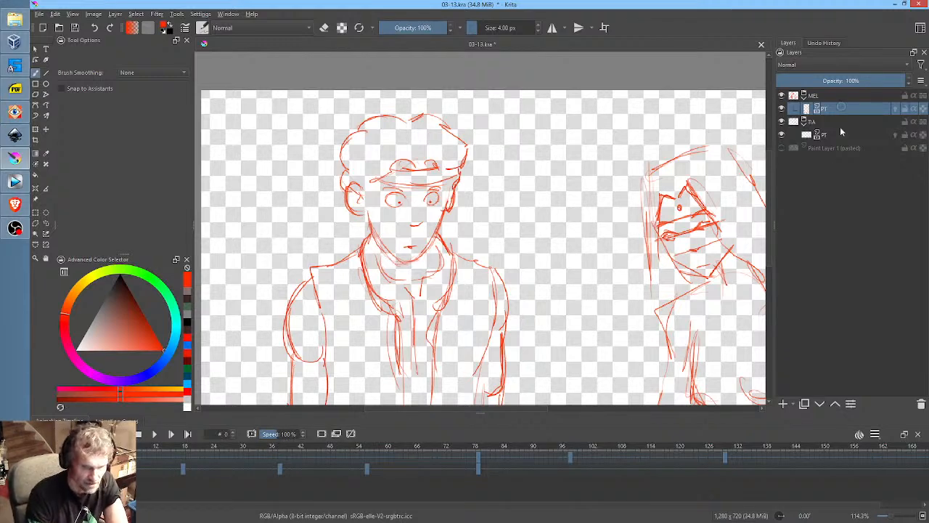
# Select TIA's PT layer and check the key poses on frames 18, 38, 56, 79, 98 and 130
pyautogui.click(842, 135)
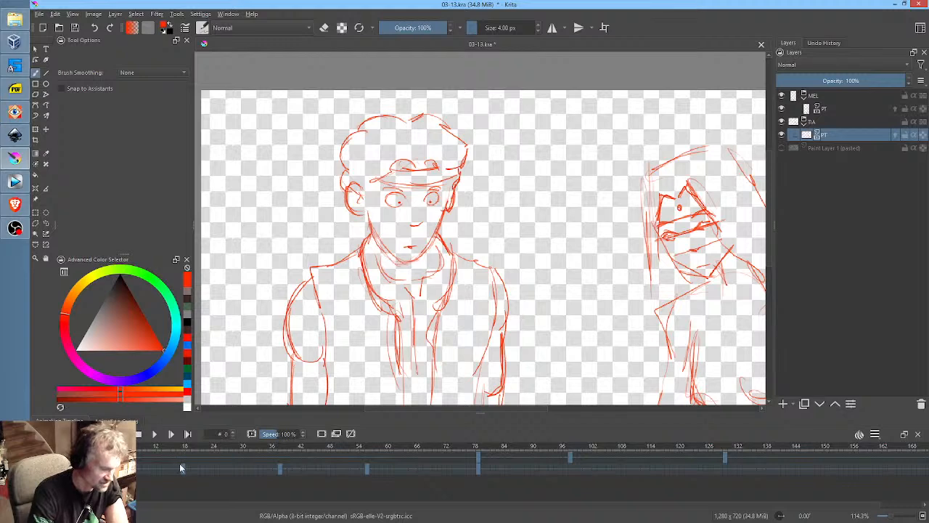
pyautogui.click(182, 468)
pyautogui.click(283, 472)
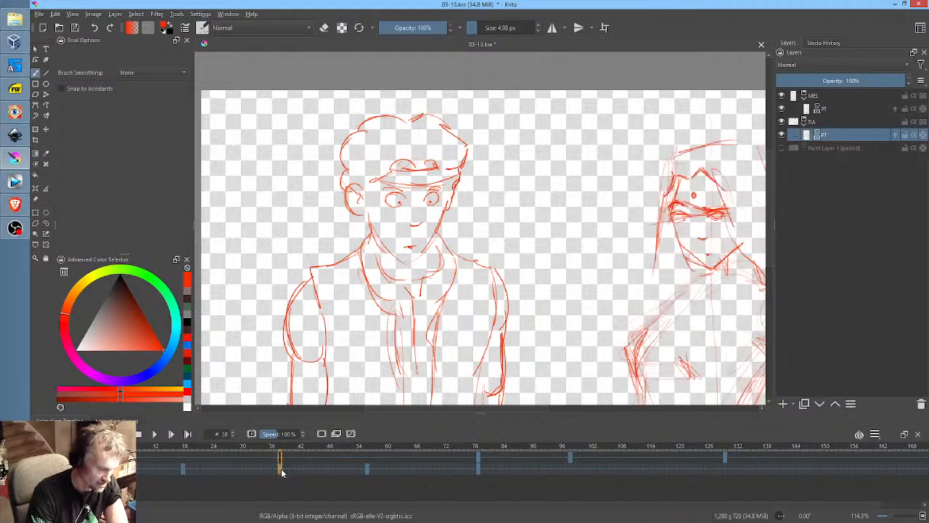
pyautogui.click(368, 468)
pyautogui.click(481, 456)
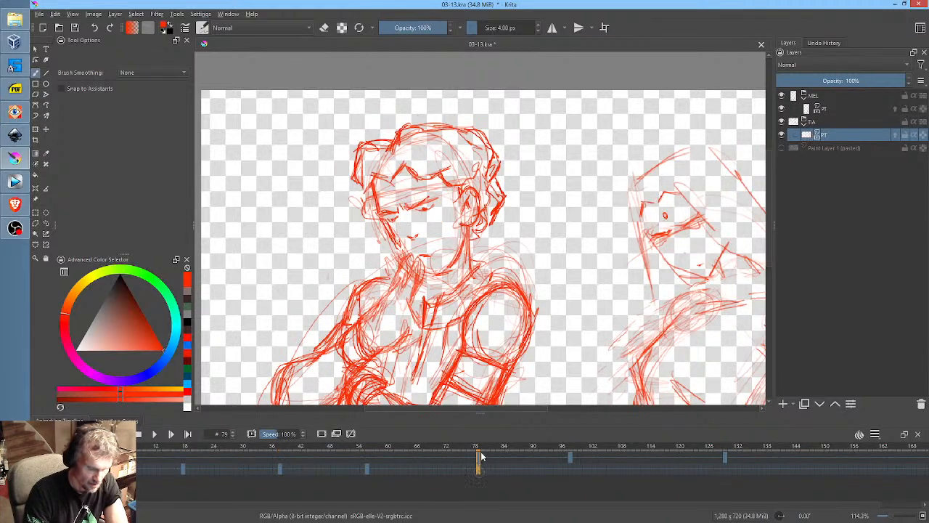
pyautogui.click(571, 457)
pyautogui.click(725, 457)
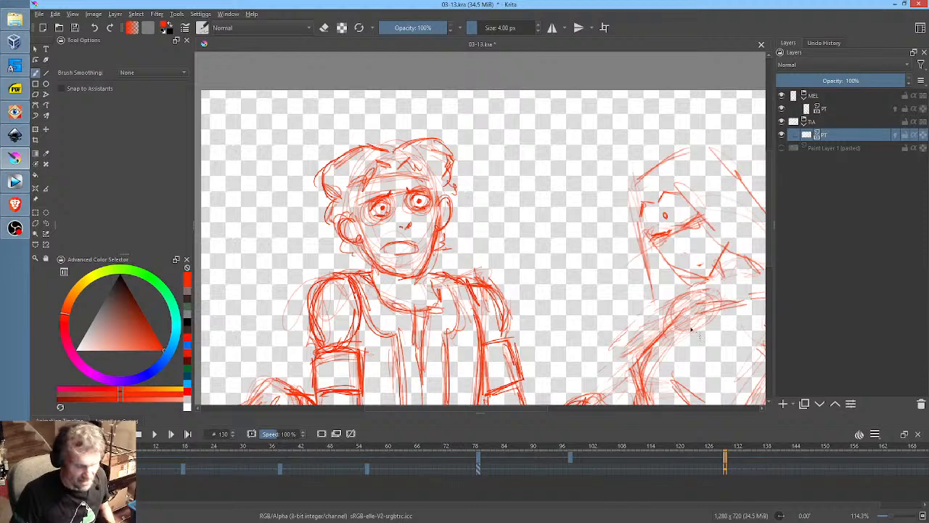
# Play the animation from frame 0 with both characters fully in view, and save 03-13.kra
pyautogui.scroll(-2, 615, 290)
pyautogui.moveTo(615, 291); pyautogui.dragTo(544, 249)
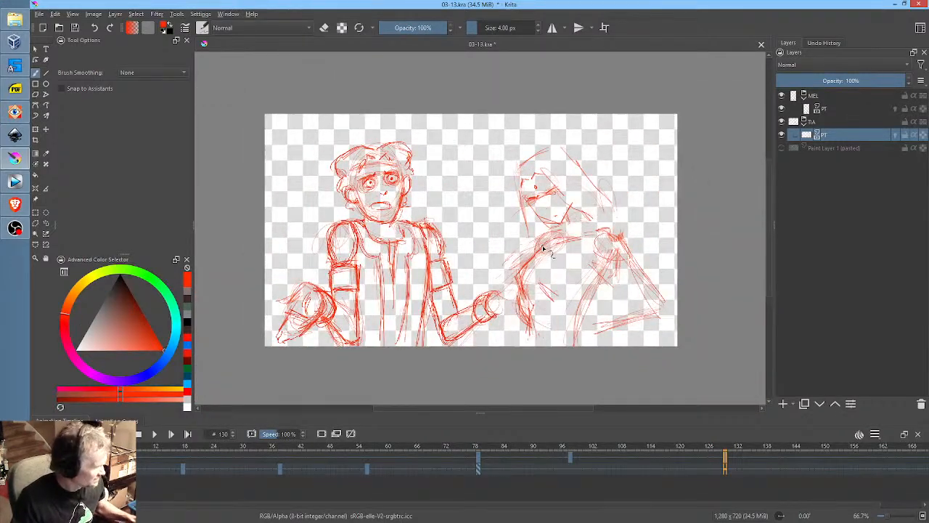
pyautogui.press('Home')
pyautogui.press('space')
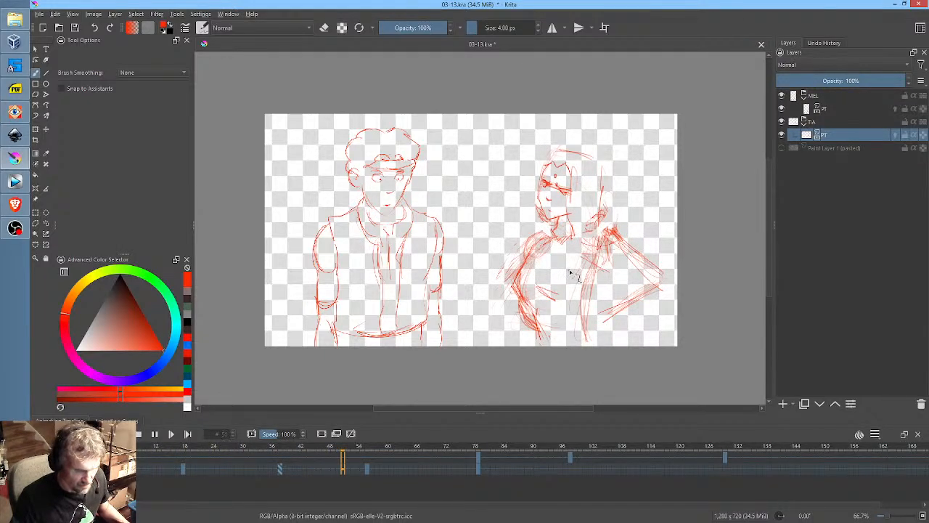
pyautogui.keyDown('ctrl'); pyautogui.scroll(1, 570, 269); pyautogui.keyUp('ctrl')
pyautogui.moveTo(577, 272); pyautogui.dragTo(584, 272)
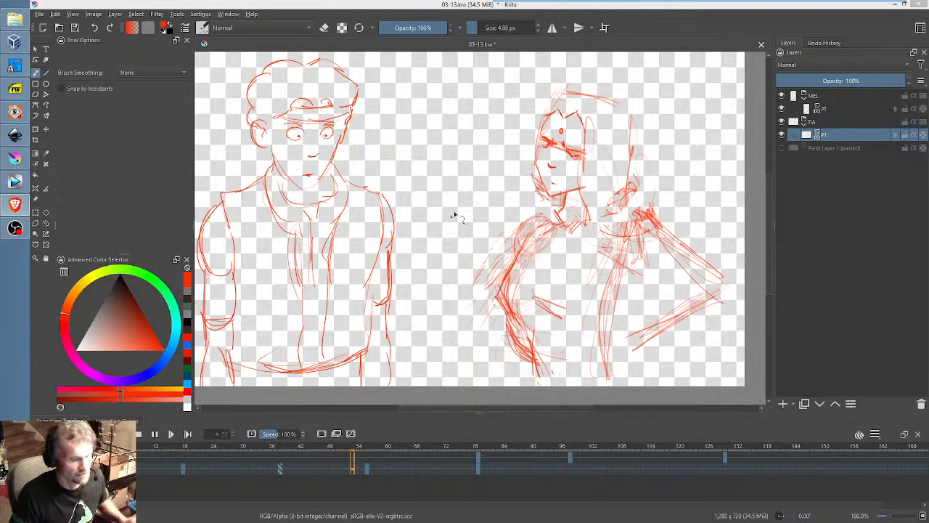
pyautogui.press('-')
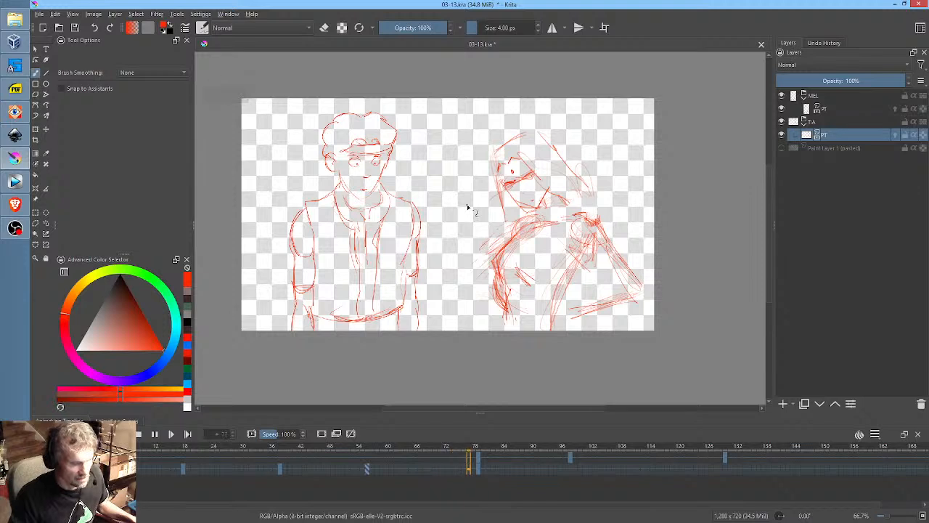
pyautogui.click(75, 27)
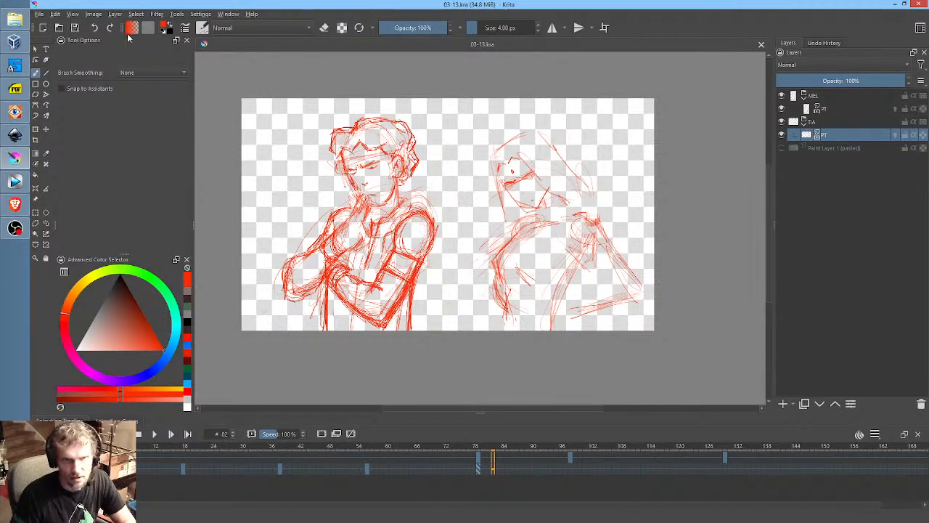